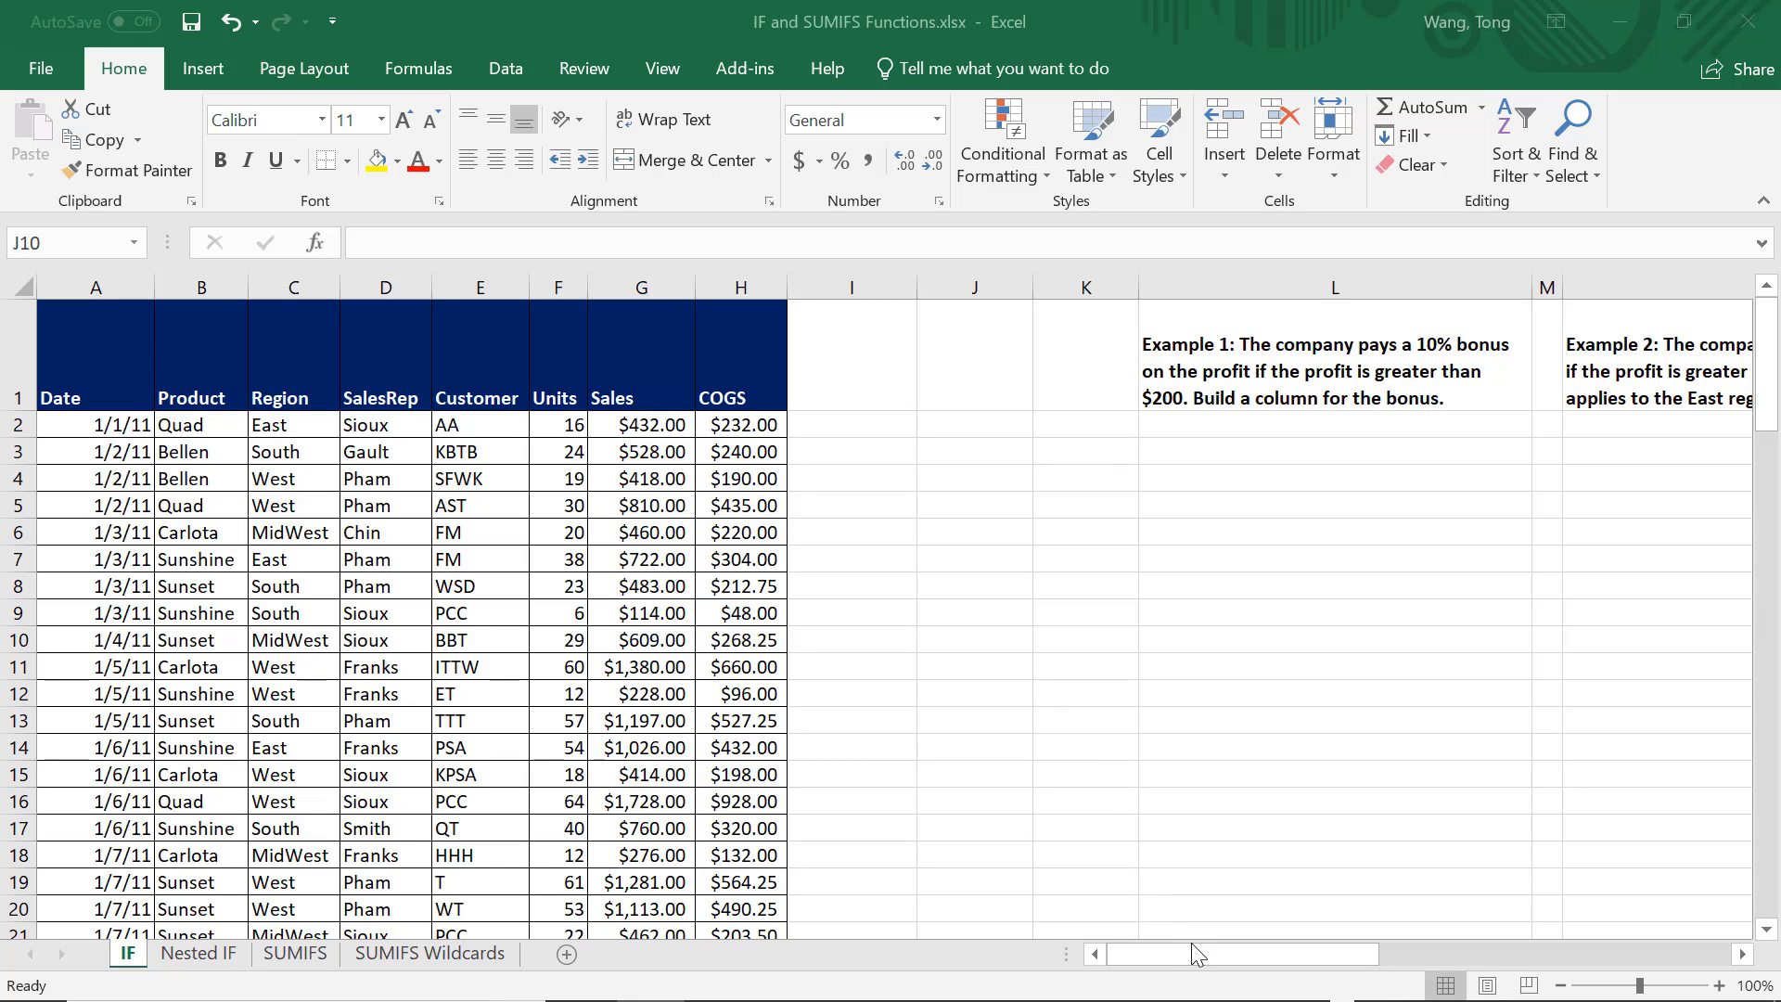
# Add the column header "Bonus 1" in cell I1, beside COGS.
pyautogui.click(1171, 954)
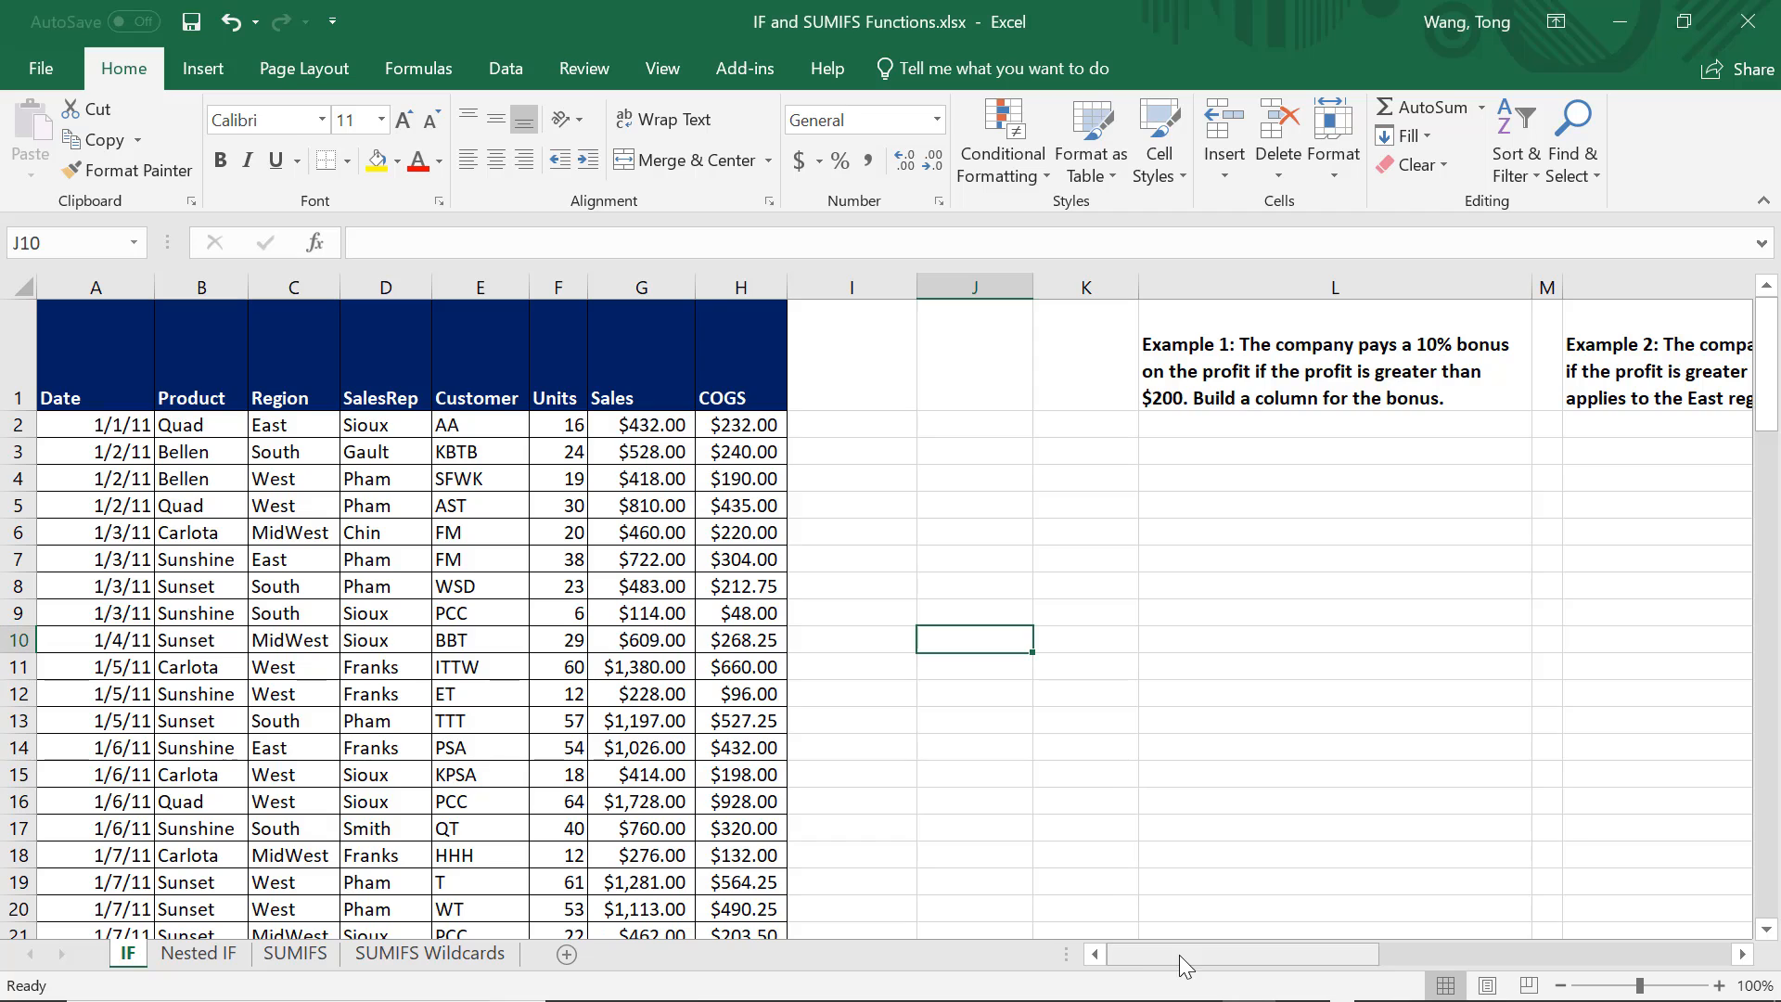
pyautogui.click(1207, 347)
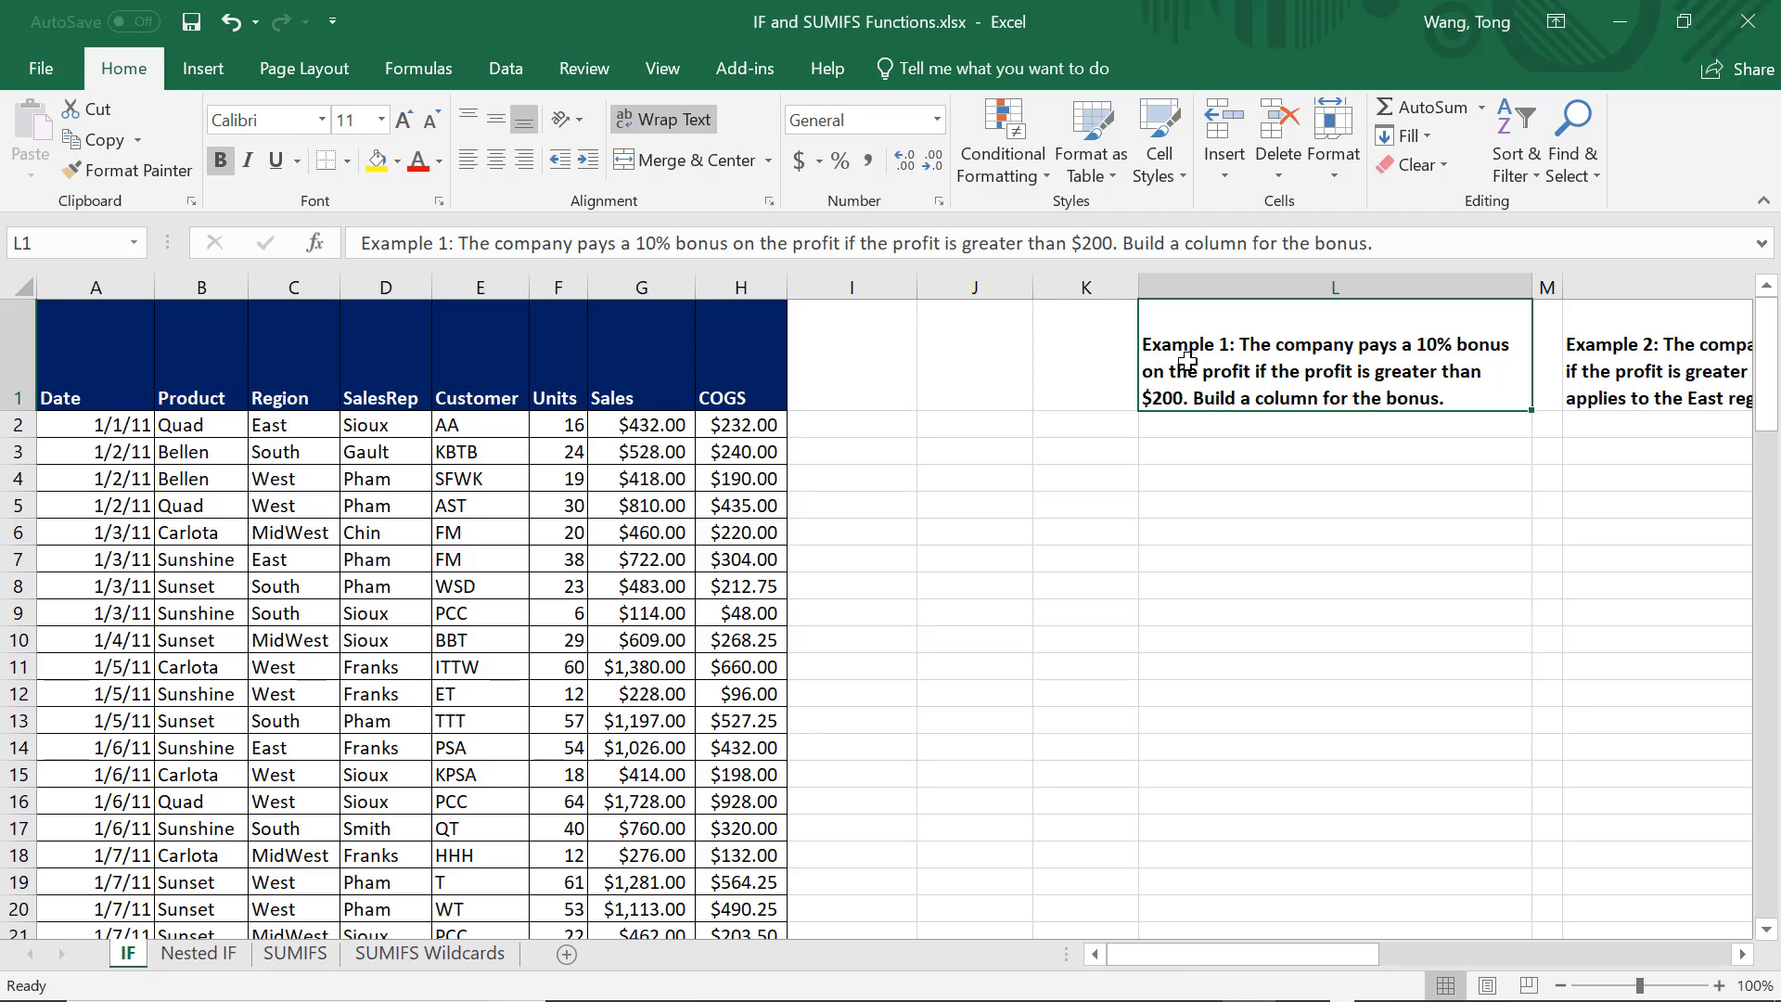
pyautogui.click(864, 384)
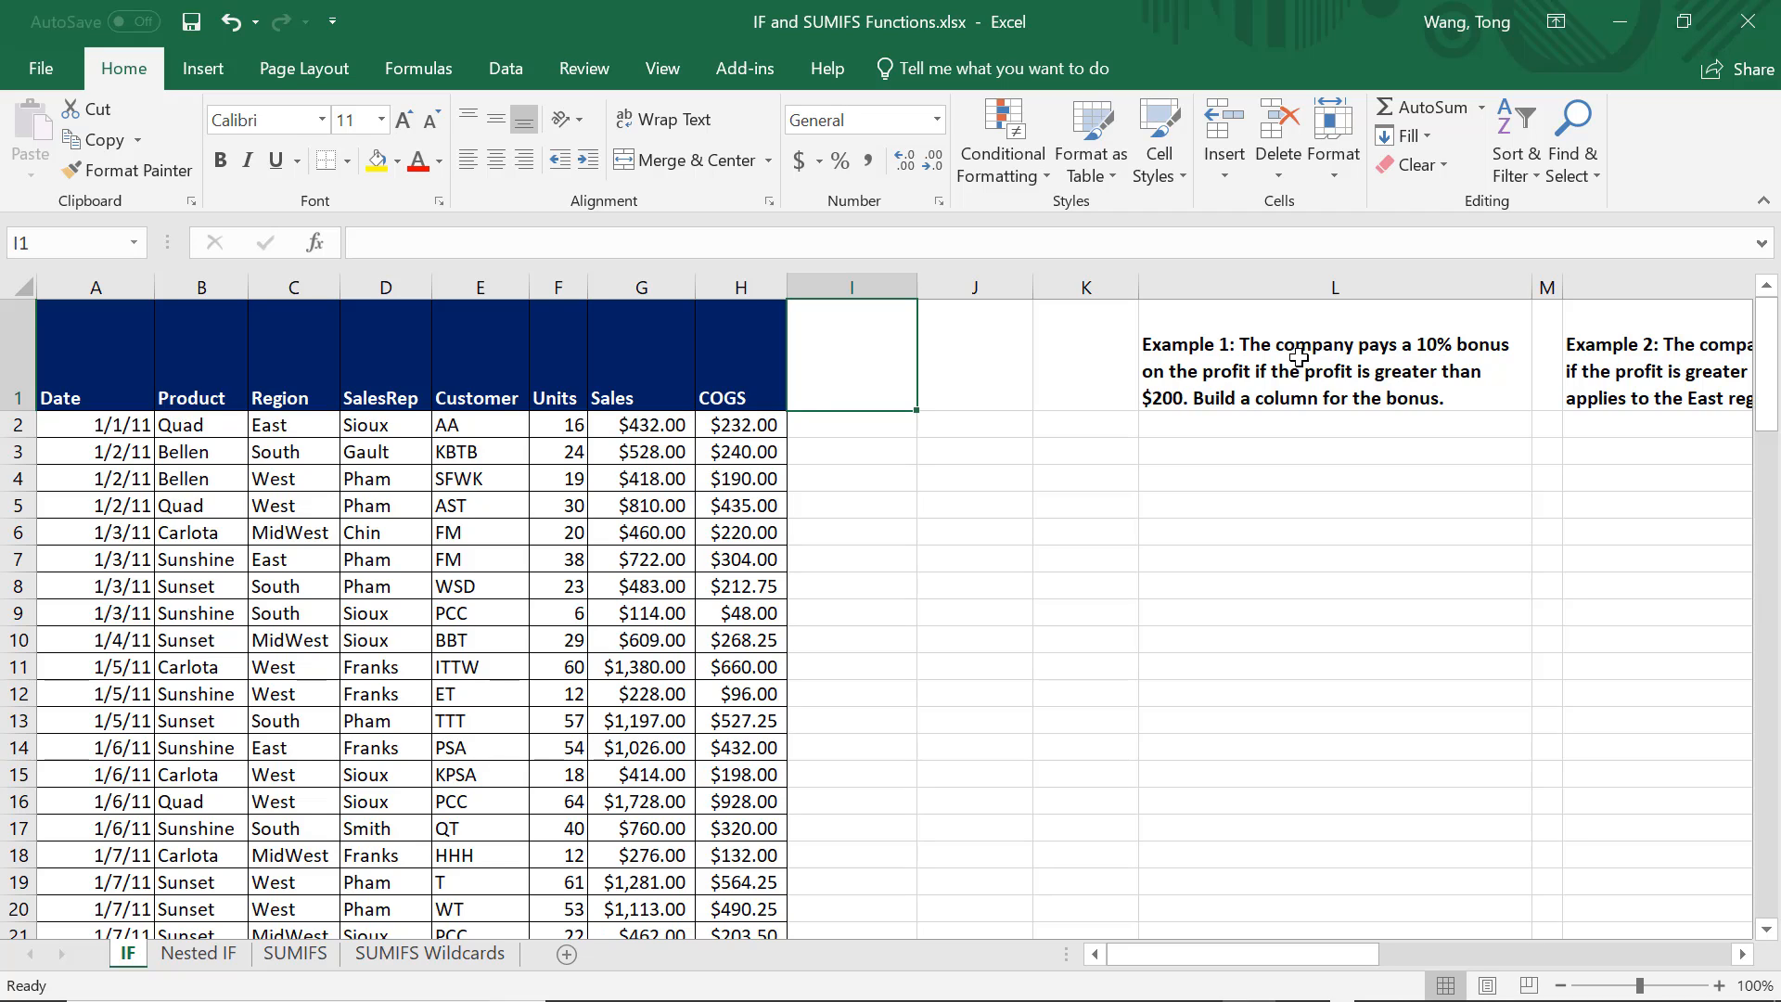
pyautogui.write('Bou')
pyautogui.press('BackSpace')
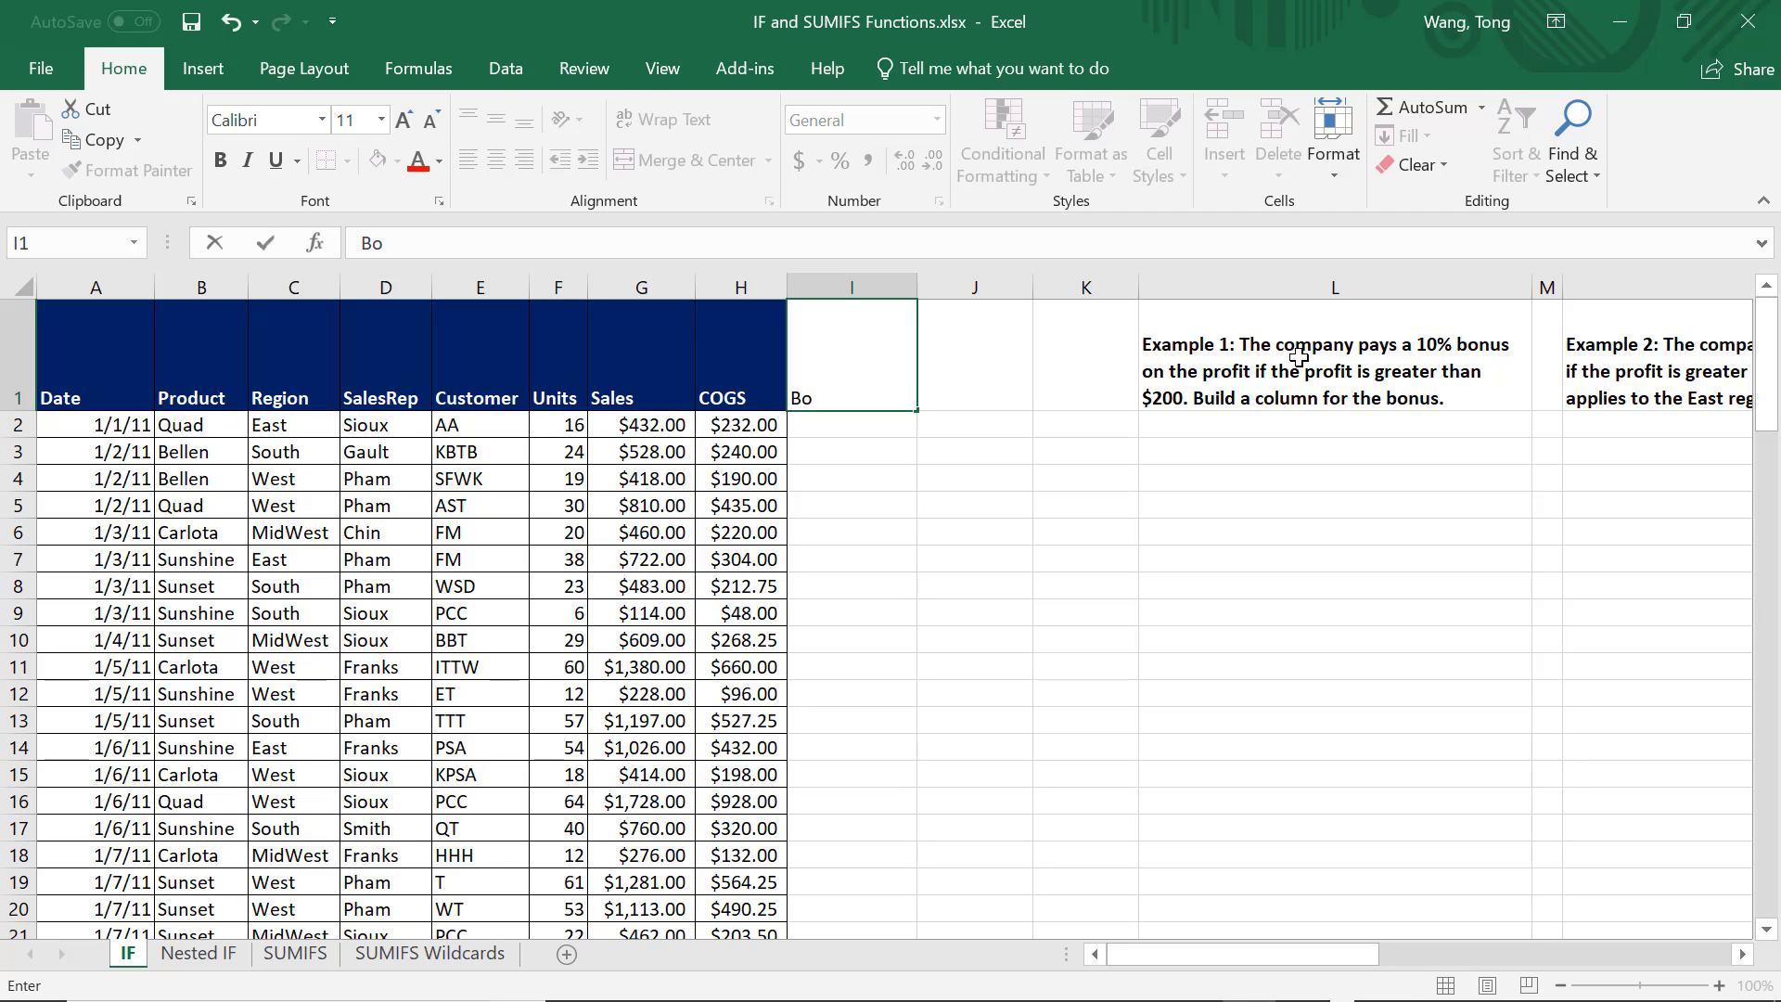
pyautogui.write('nus 1')
pyautogui.press('Return')
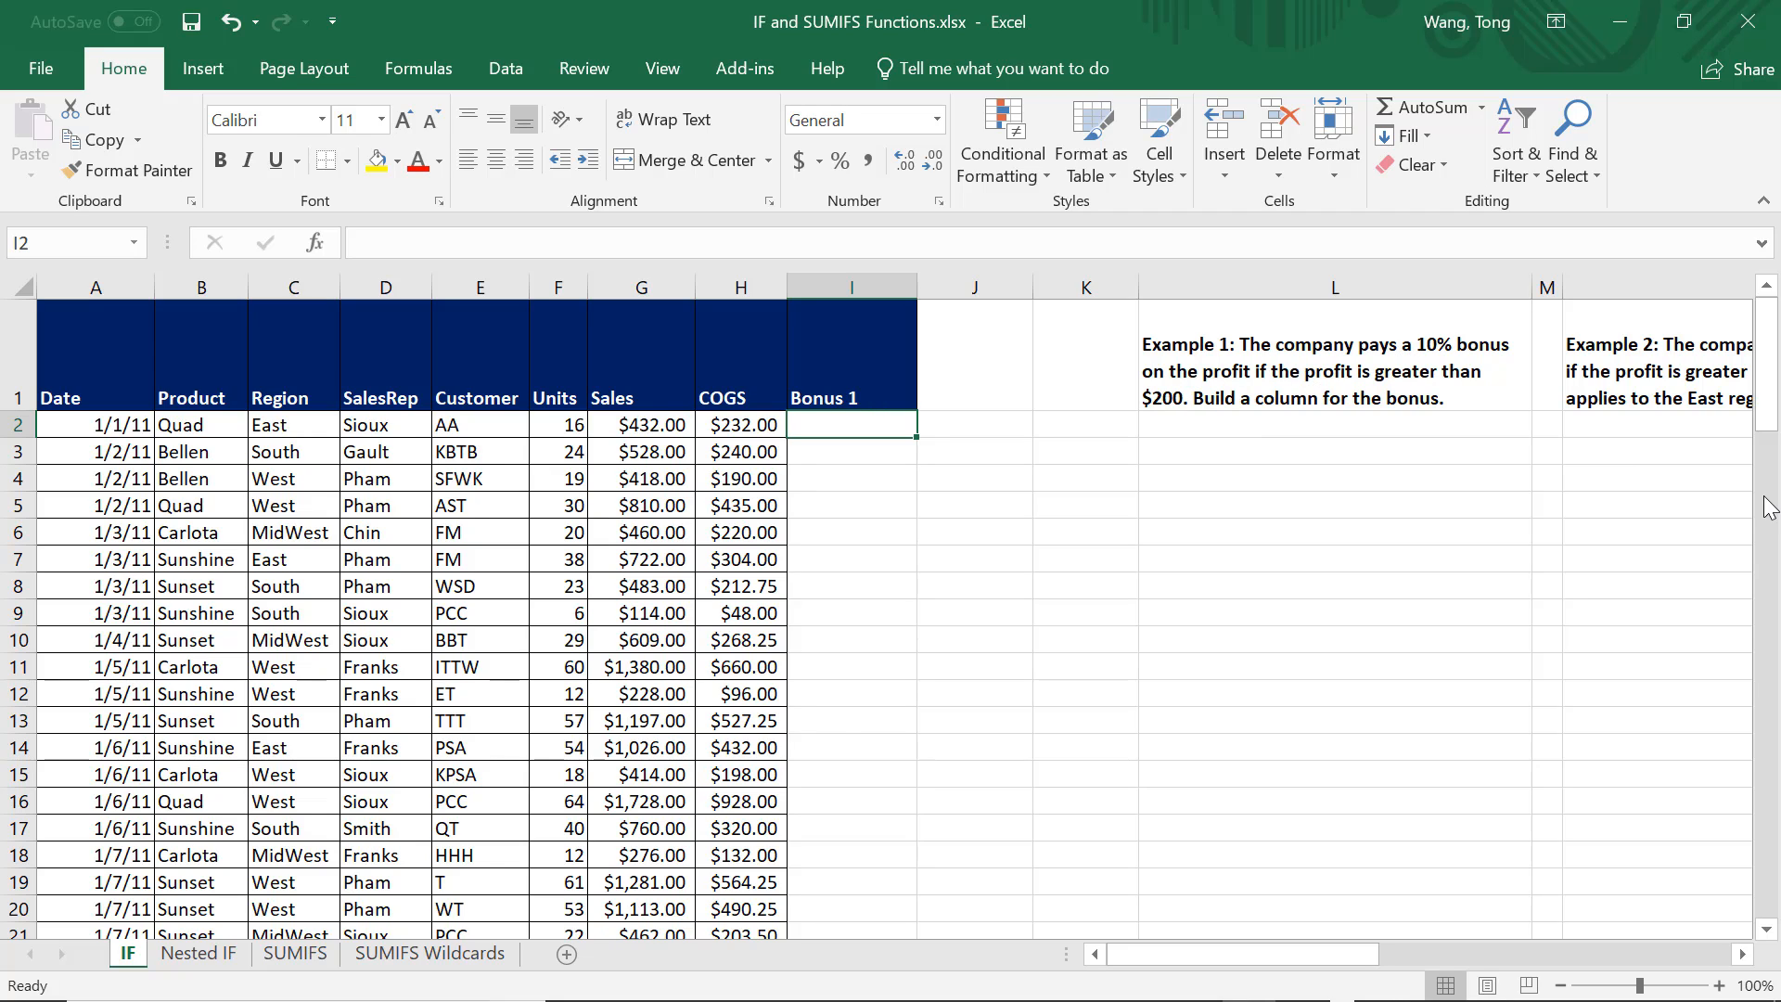
# Enter =IF(G2-H2>200, (G2-H2)*10%, 0) in cell I2 and fill it down the Bonus 1 column.
pyautogui.write('=')
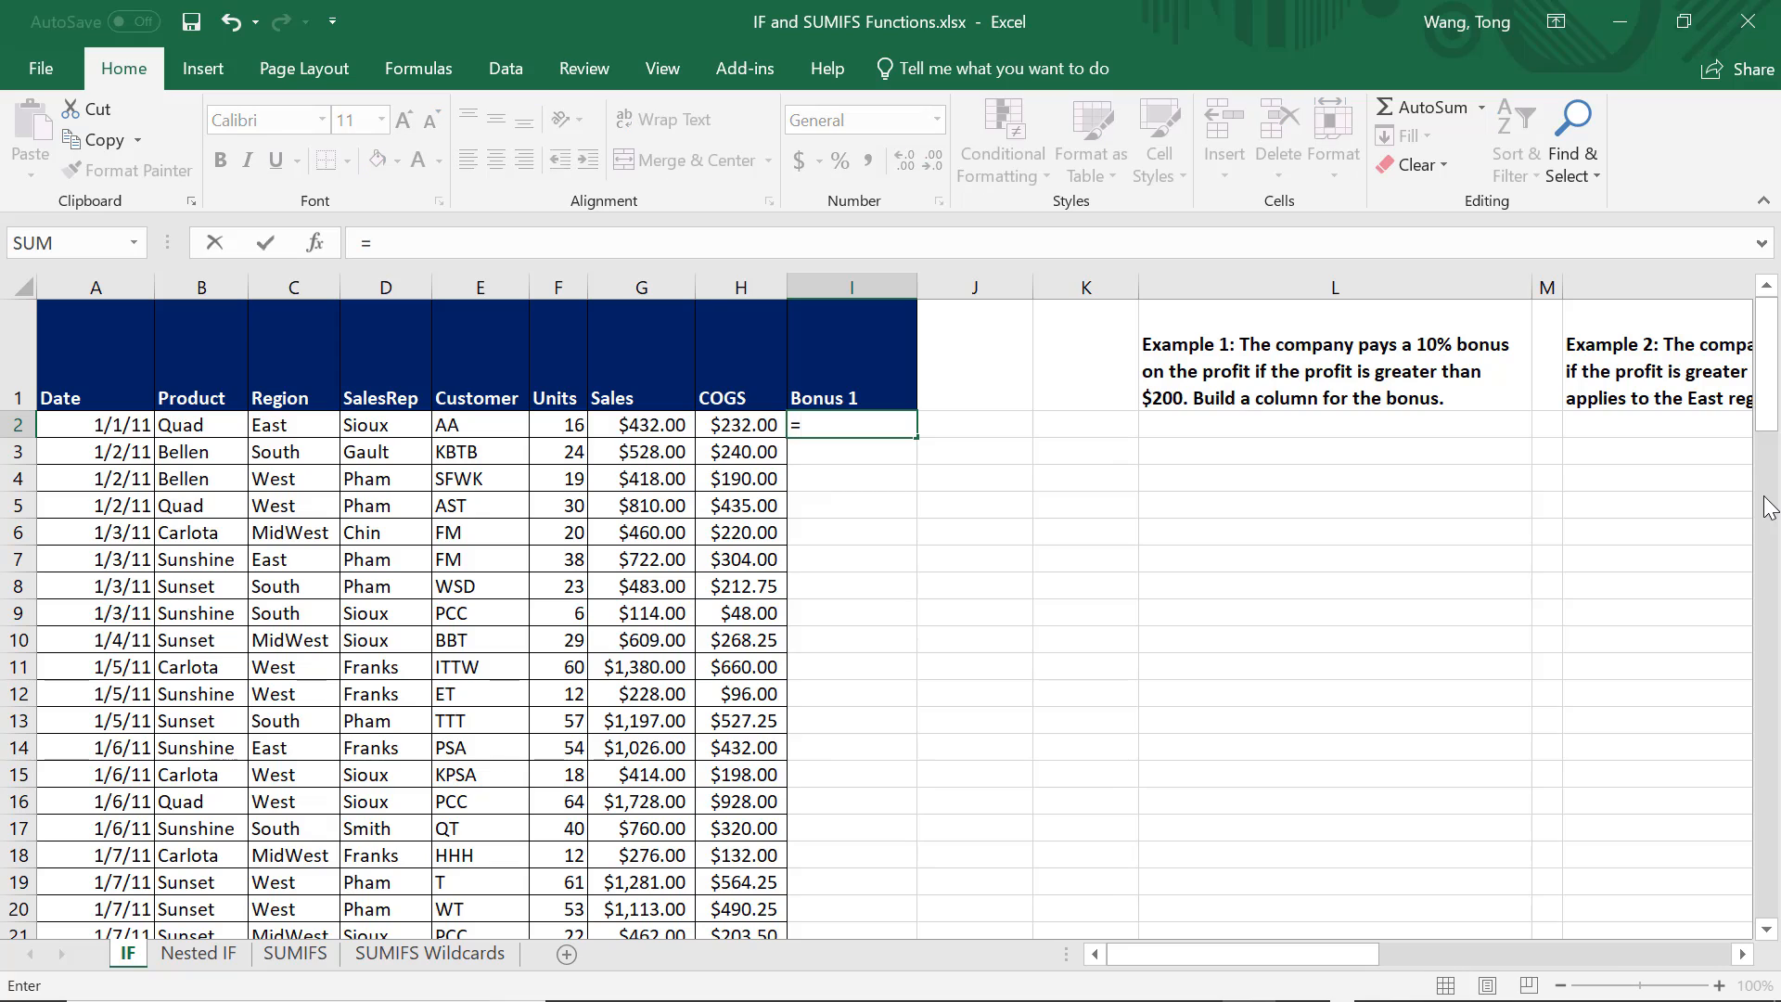
pyautogui.write('if(')
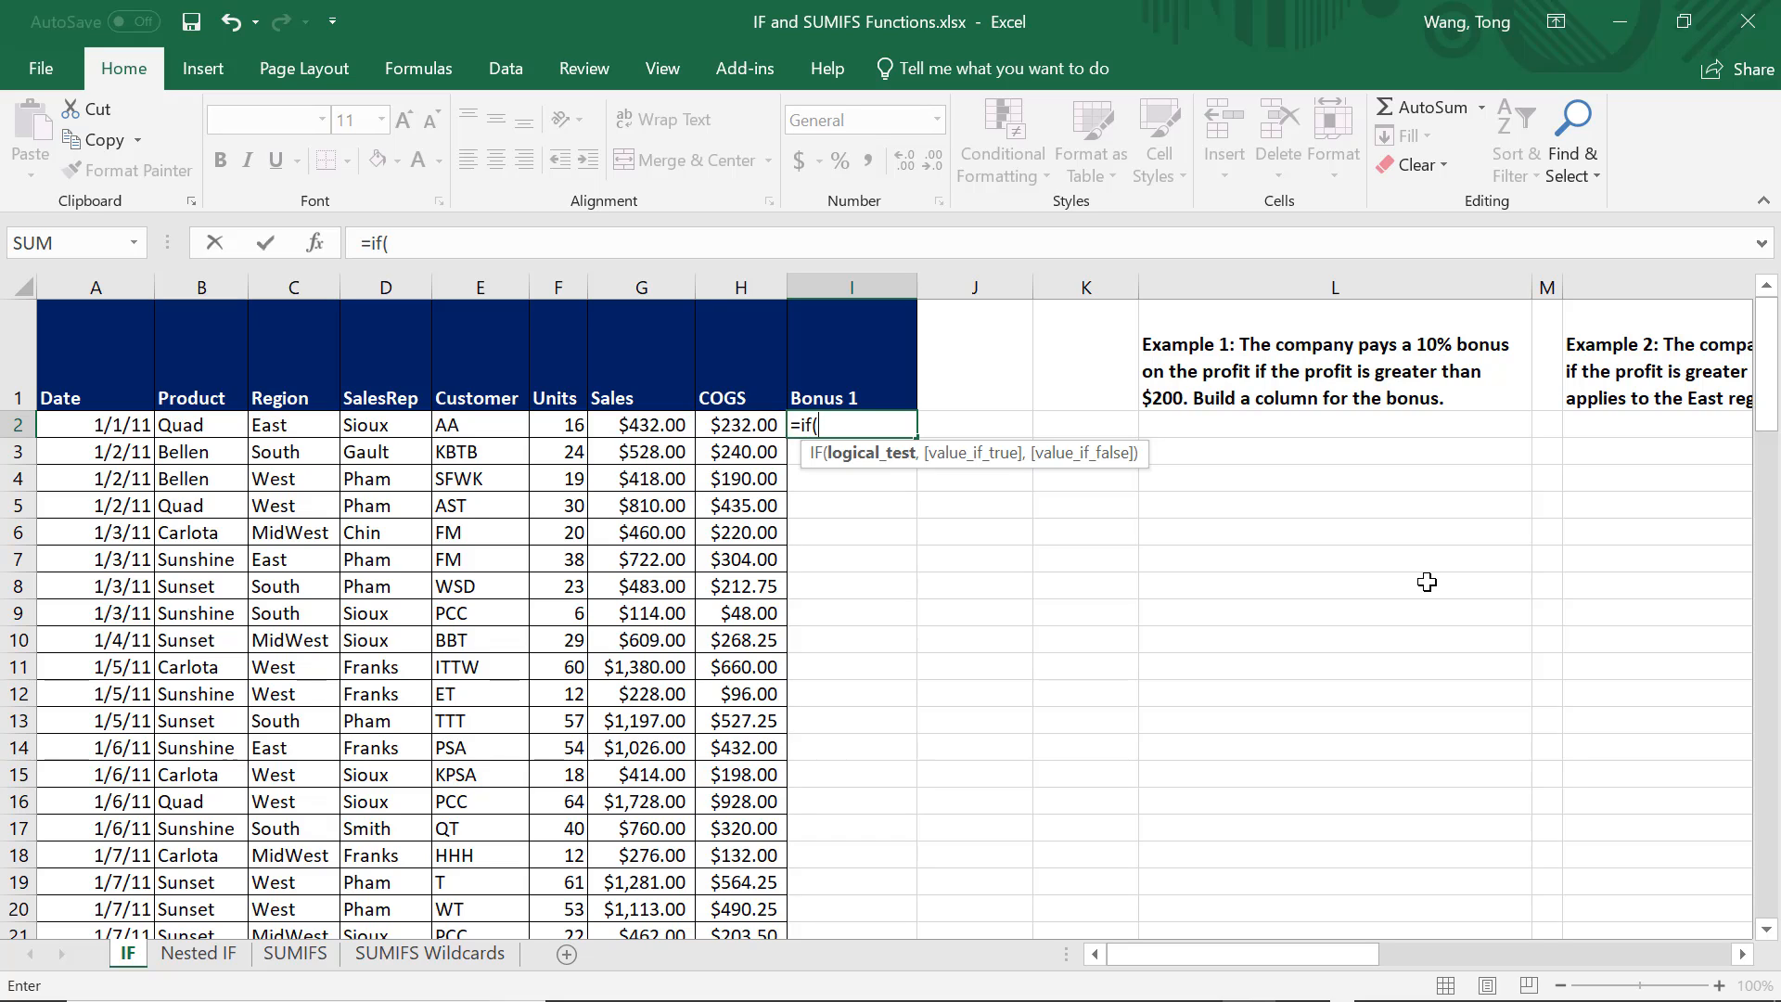
pyautogui.write('g2-h2')
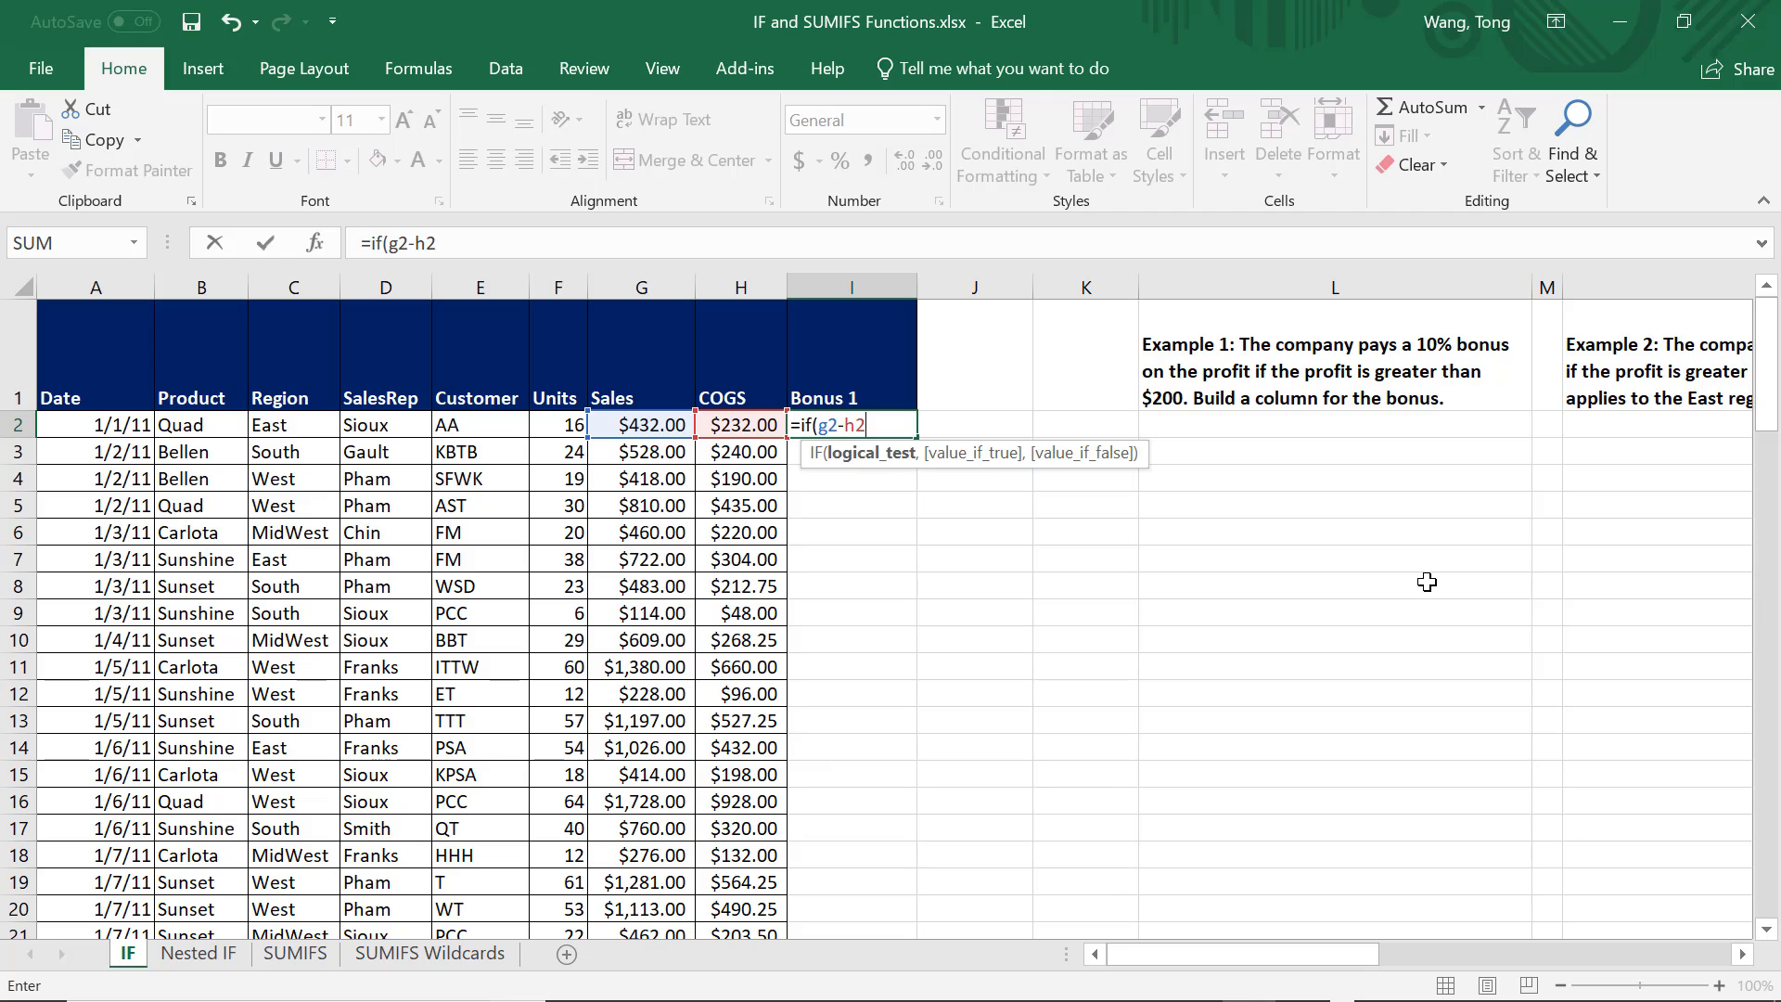
pyautogui.write('>200,')
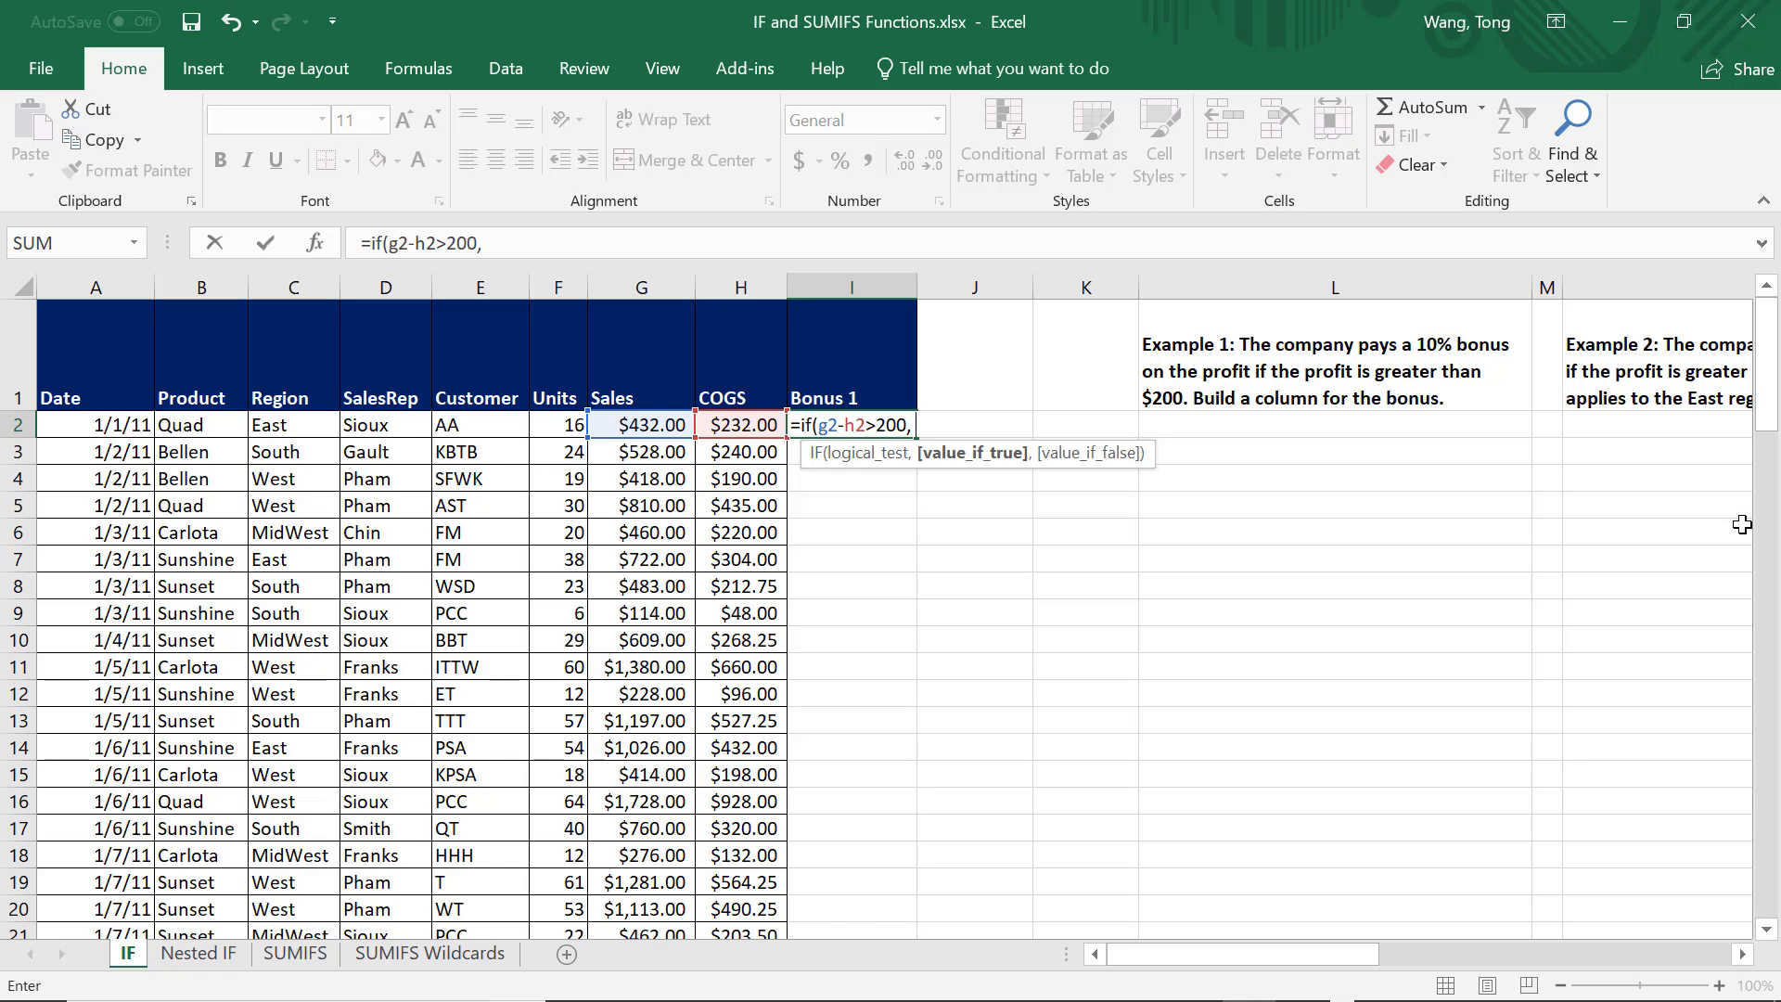
pyautogui.write('(g2-h2')
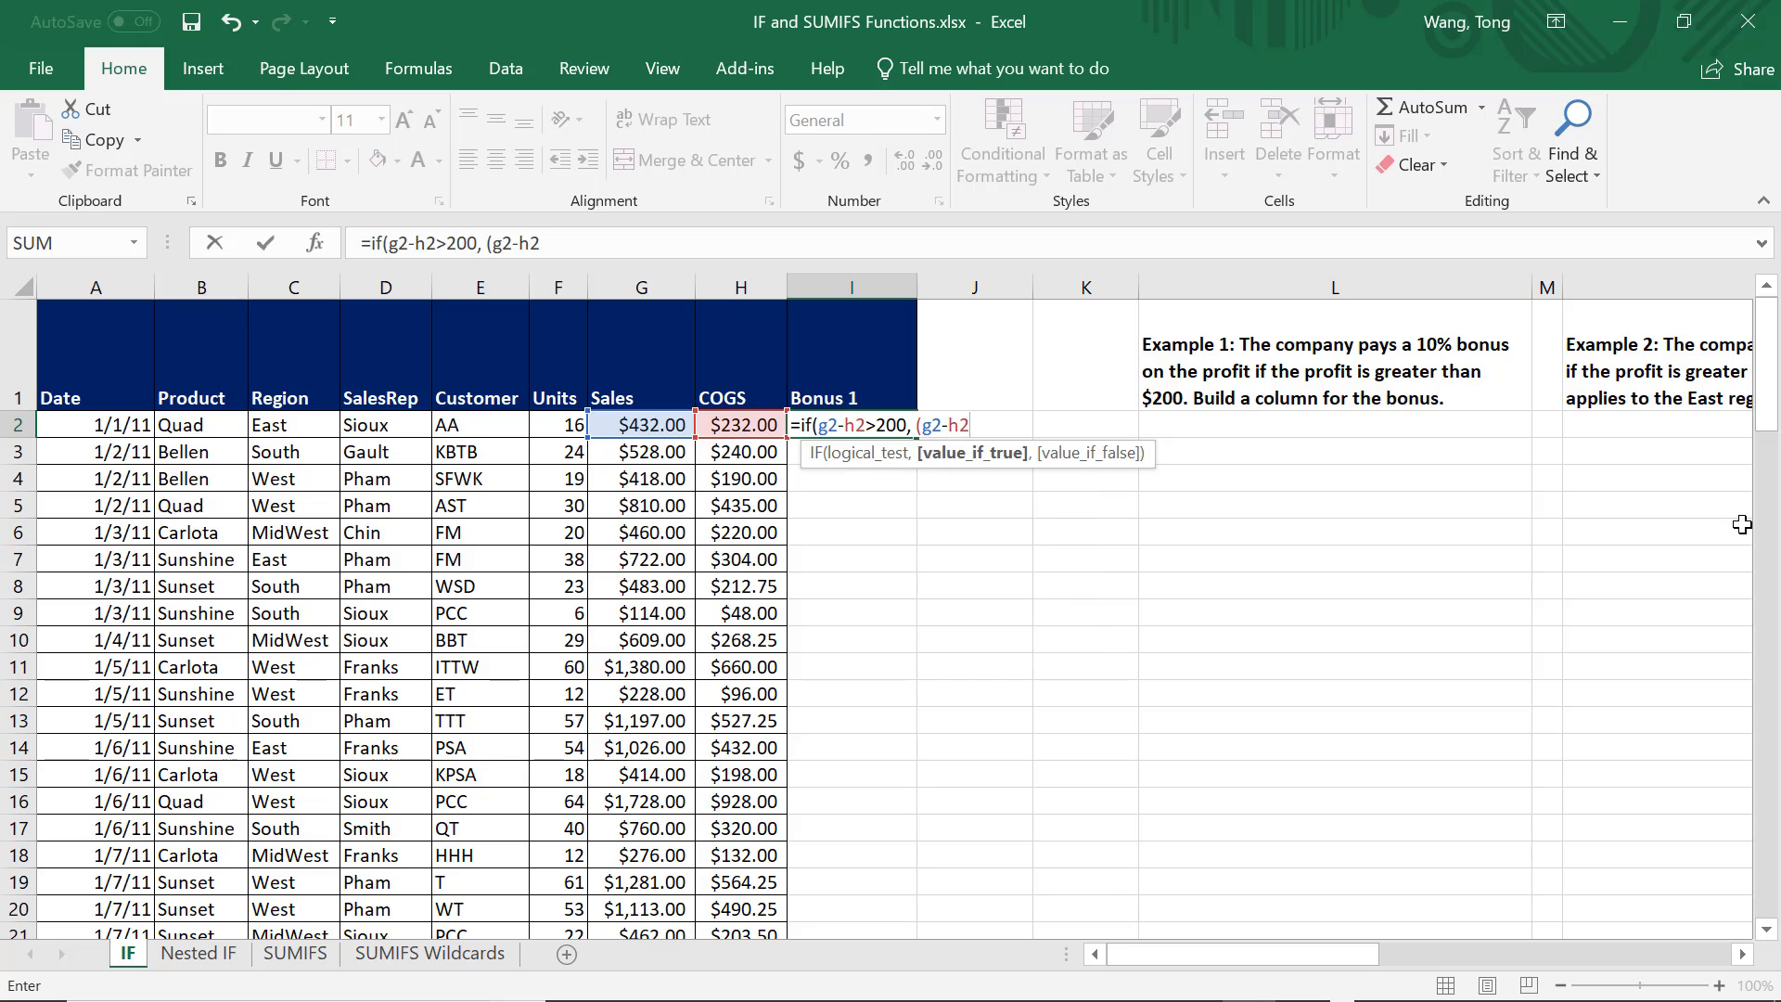
pyautogui.write(')*10%,')
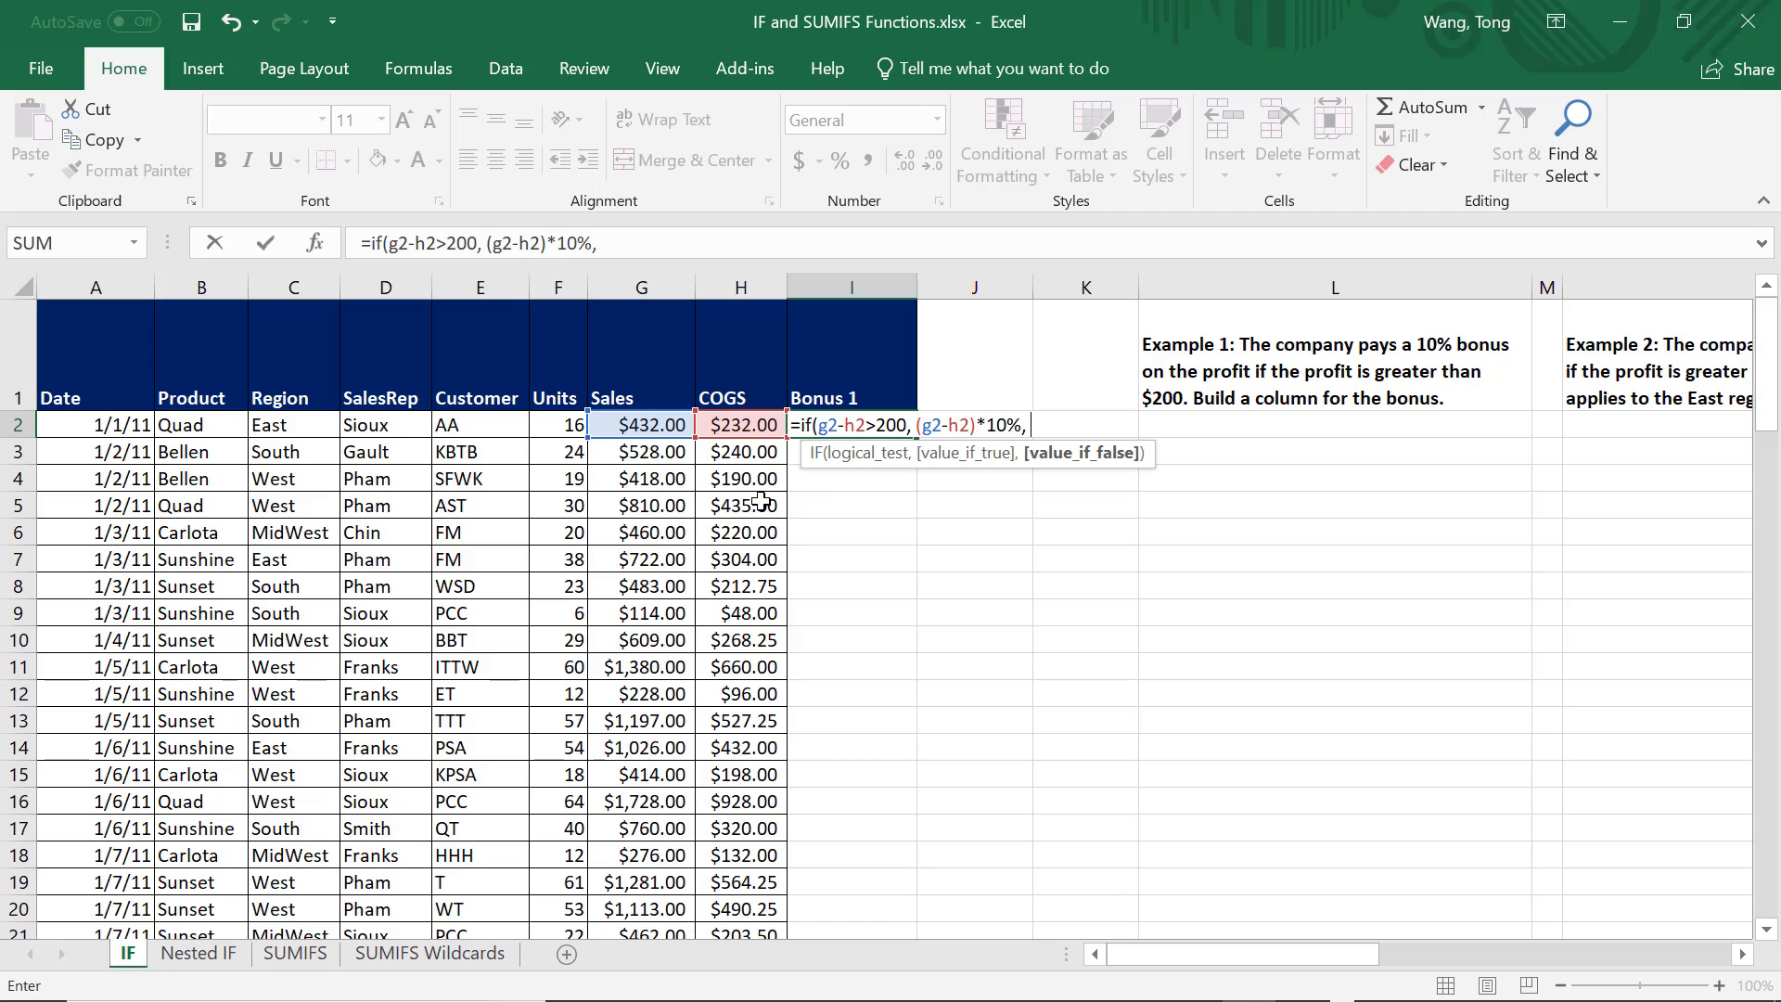
pyautogui.write('0)')
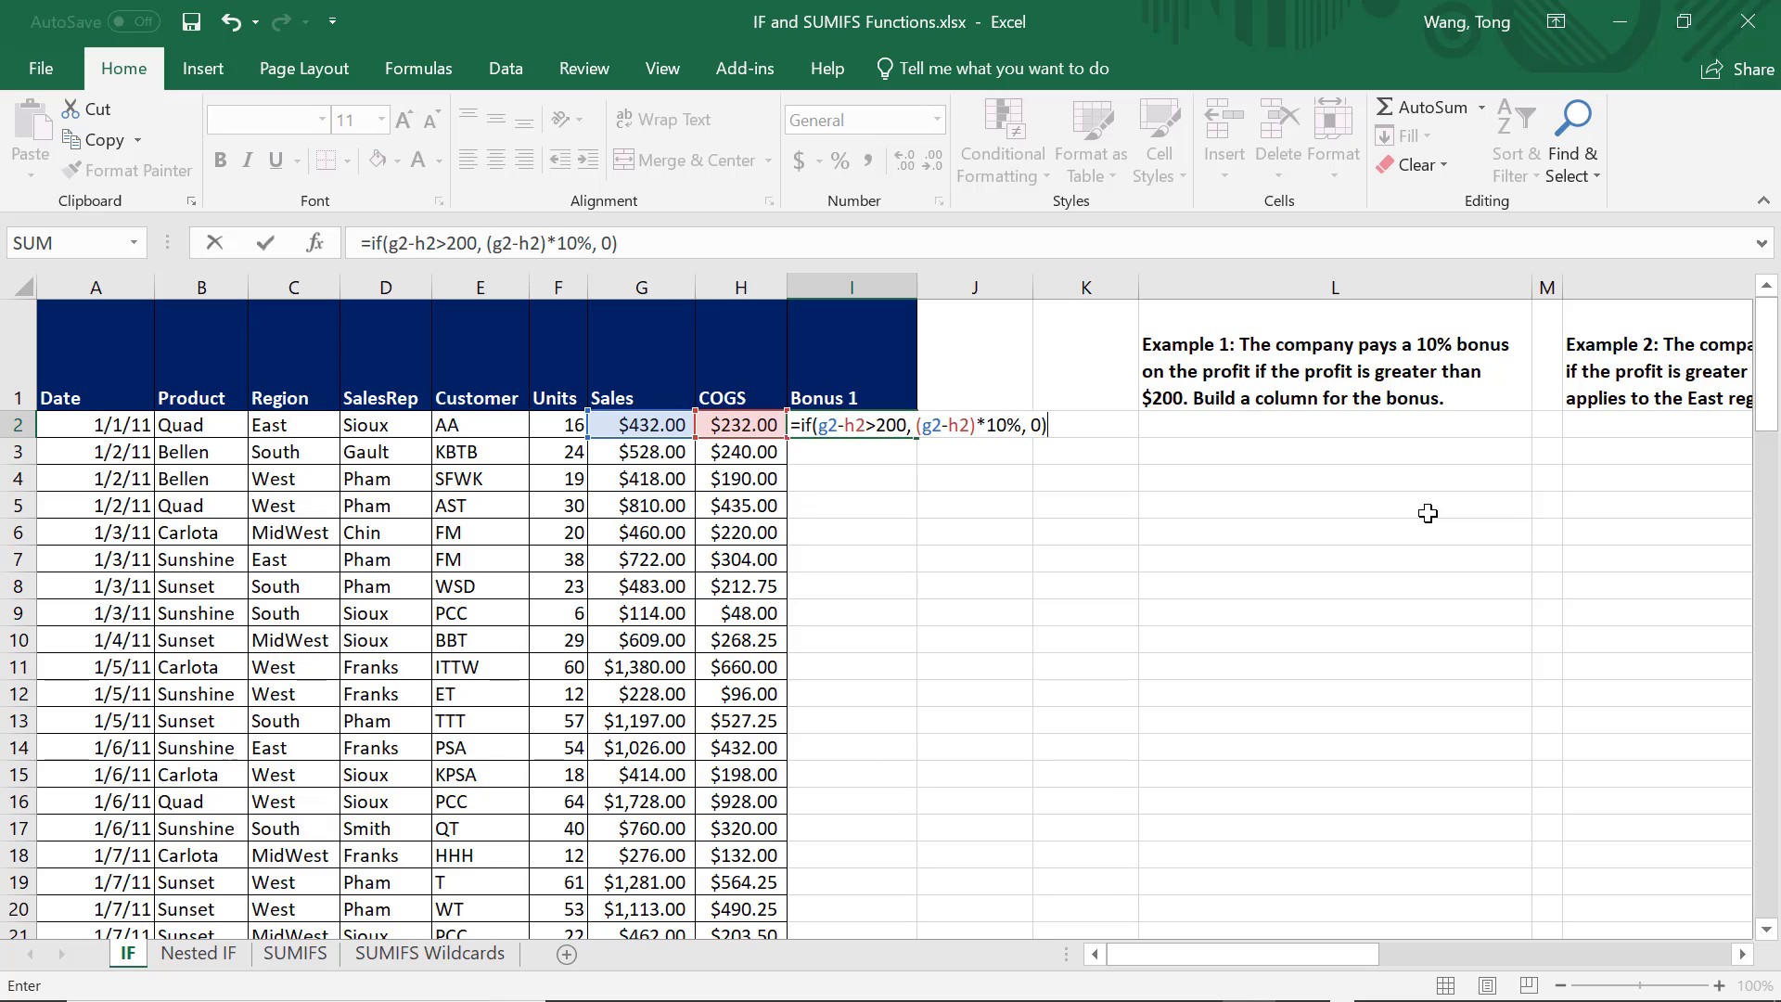
pyautogui.hotkey('ctrl', 'Return')
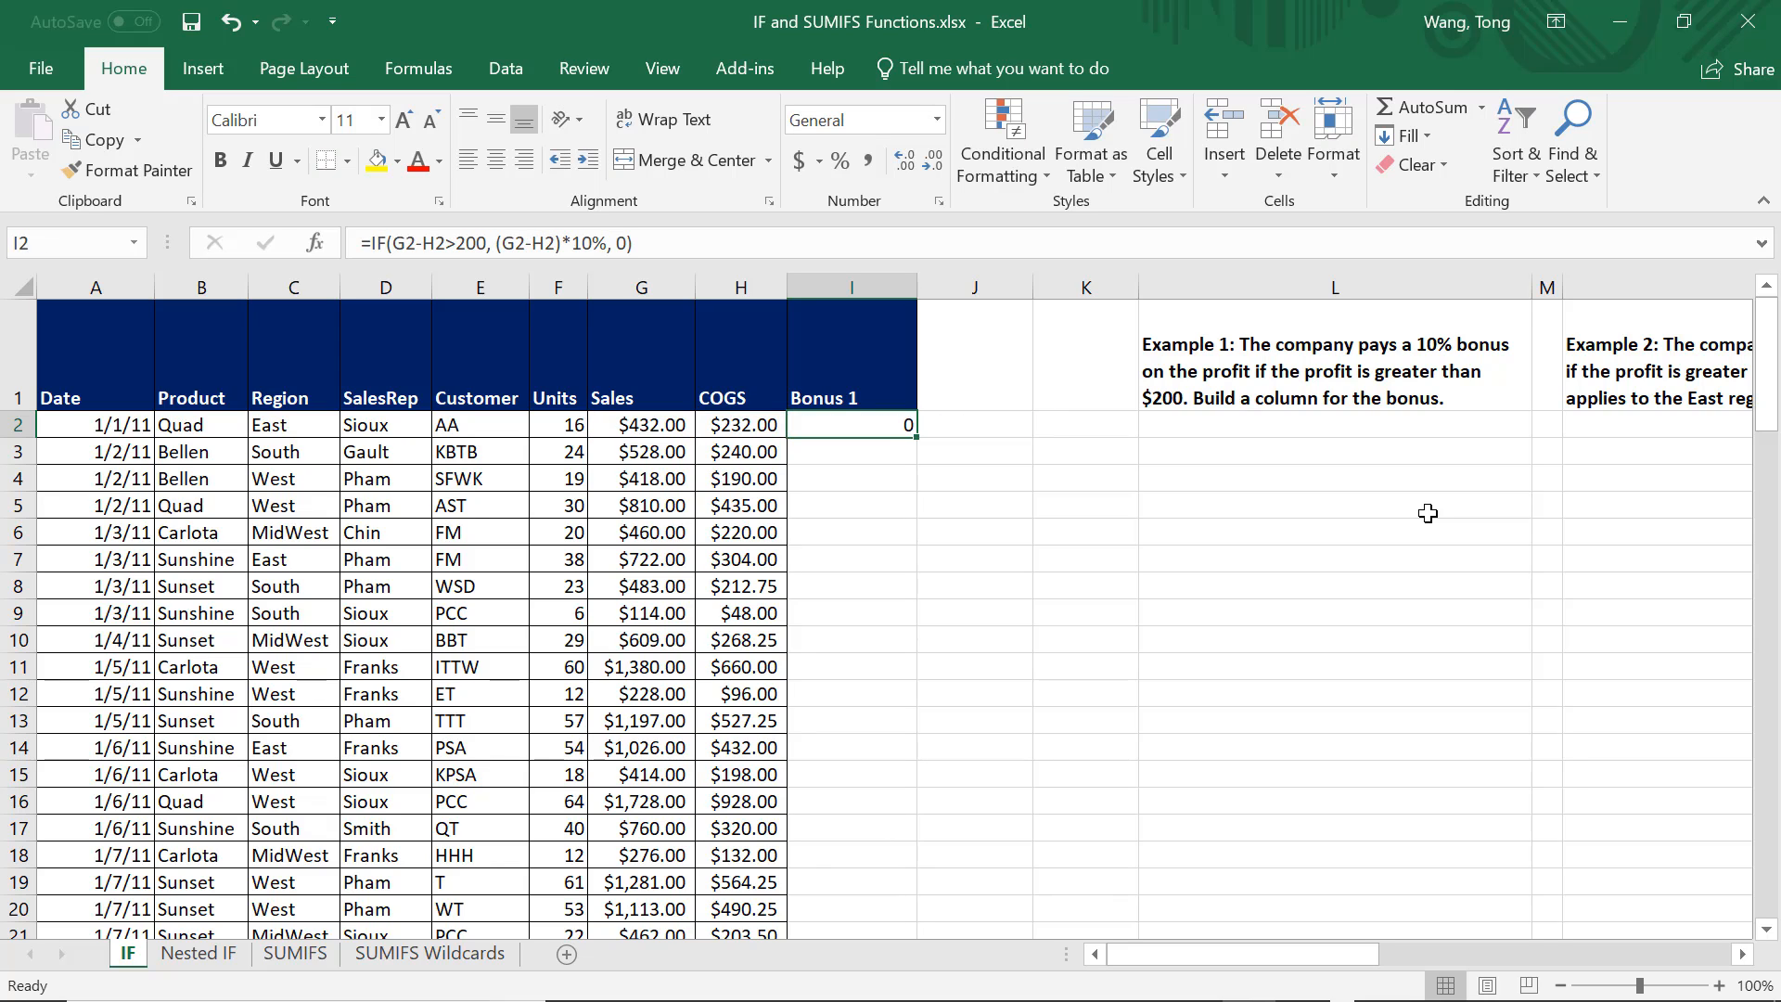
pyautogui.doubleClick(916, 437)
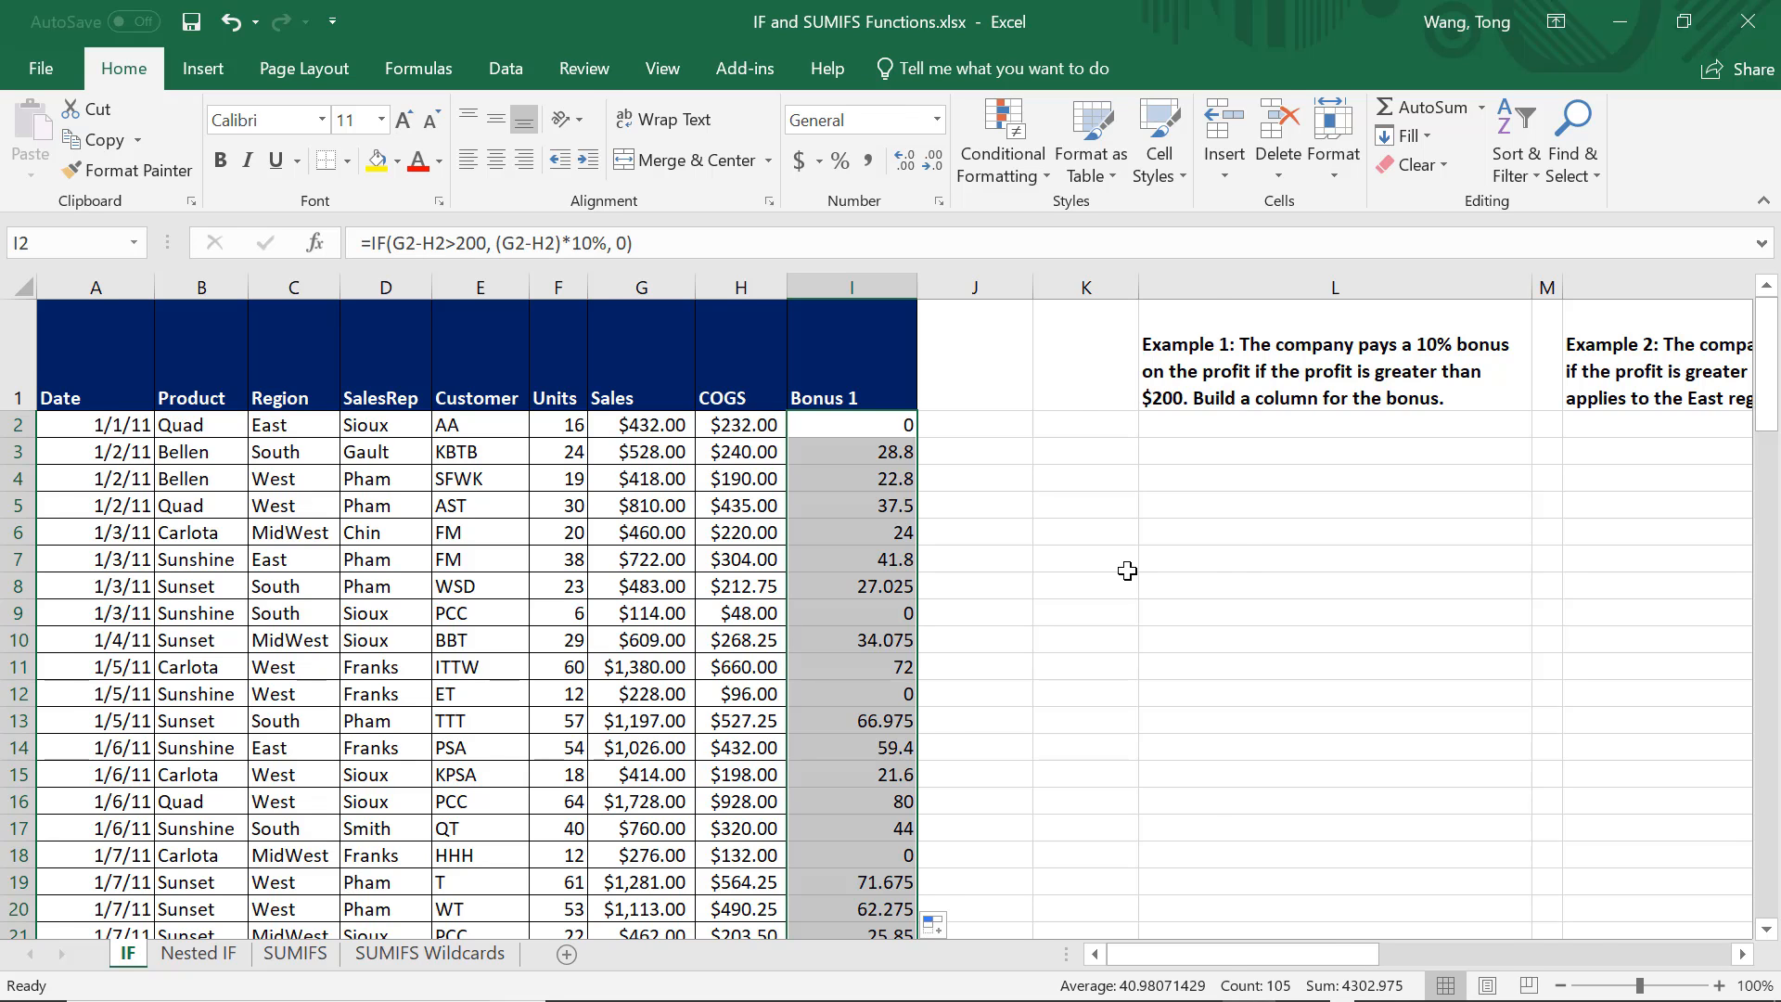
# Add the column header "Bonus 2" in cell J1 and widen column J.
pyautogui.hscroll(4, 1127, 571)
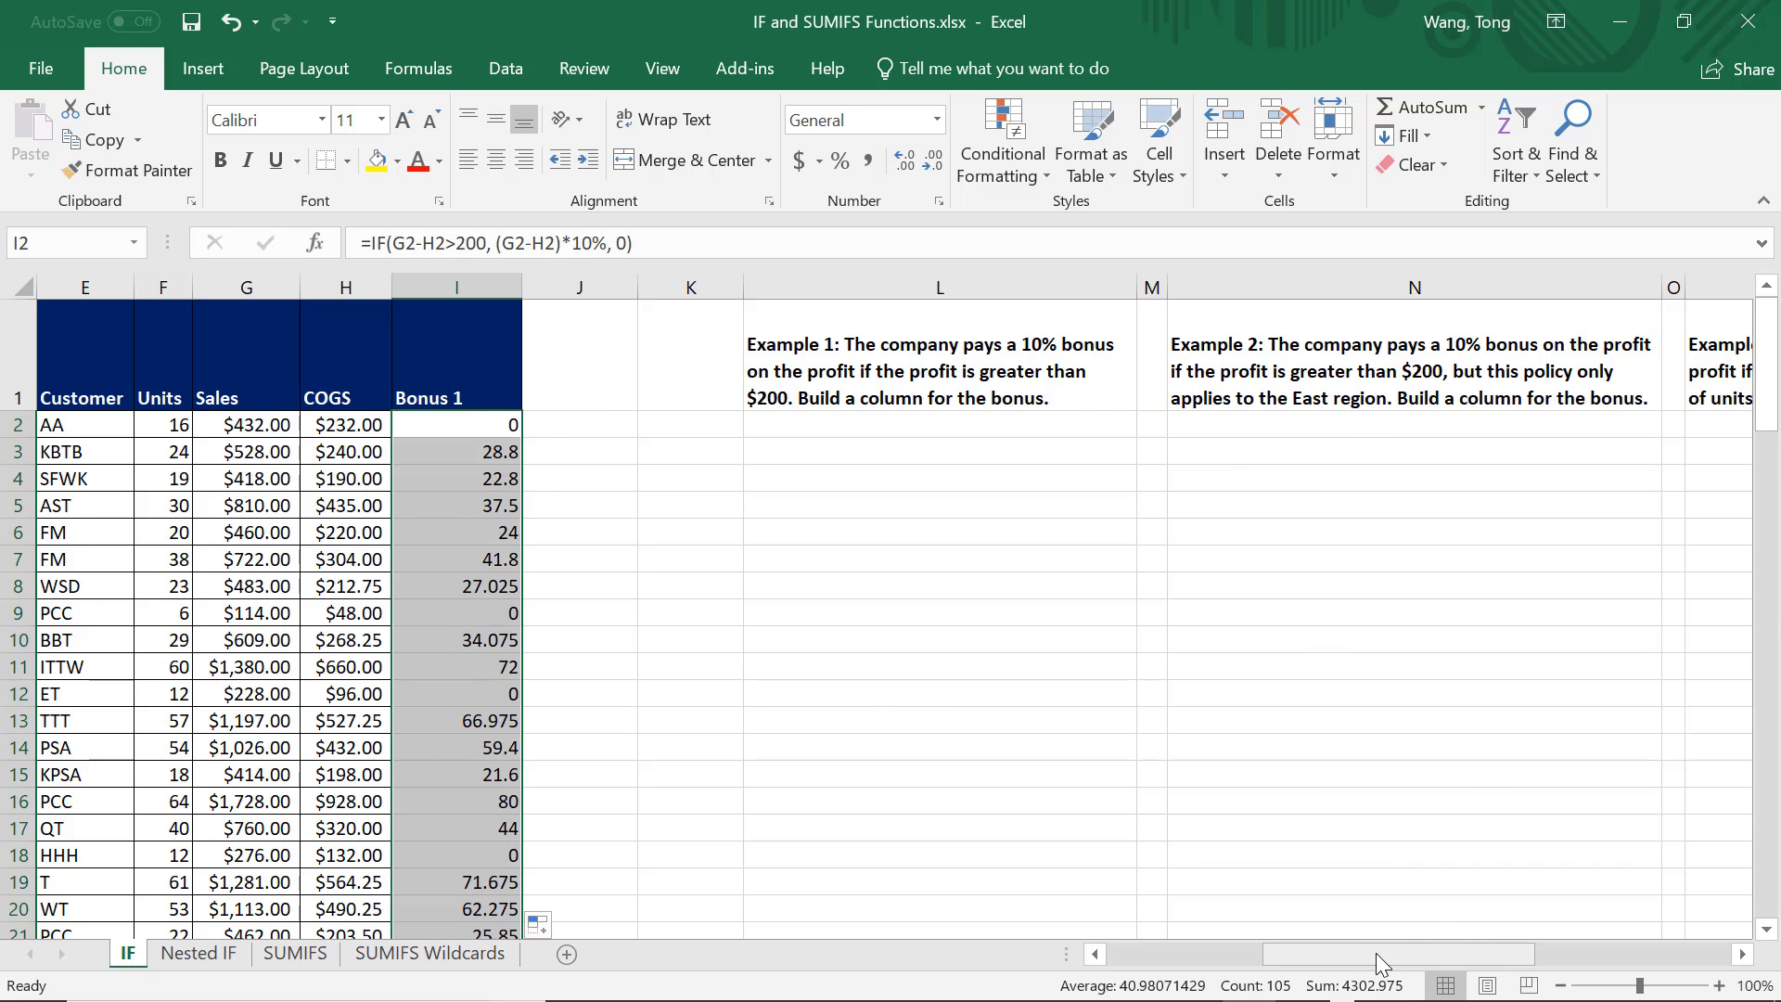
pyautogui.moveTo(1376, 954); pyautogui.dragTo(1221, 954)
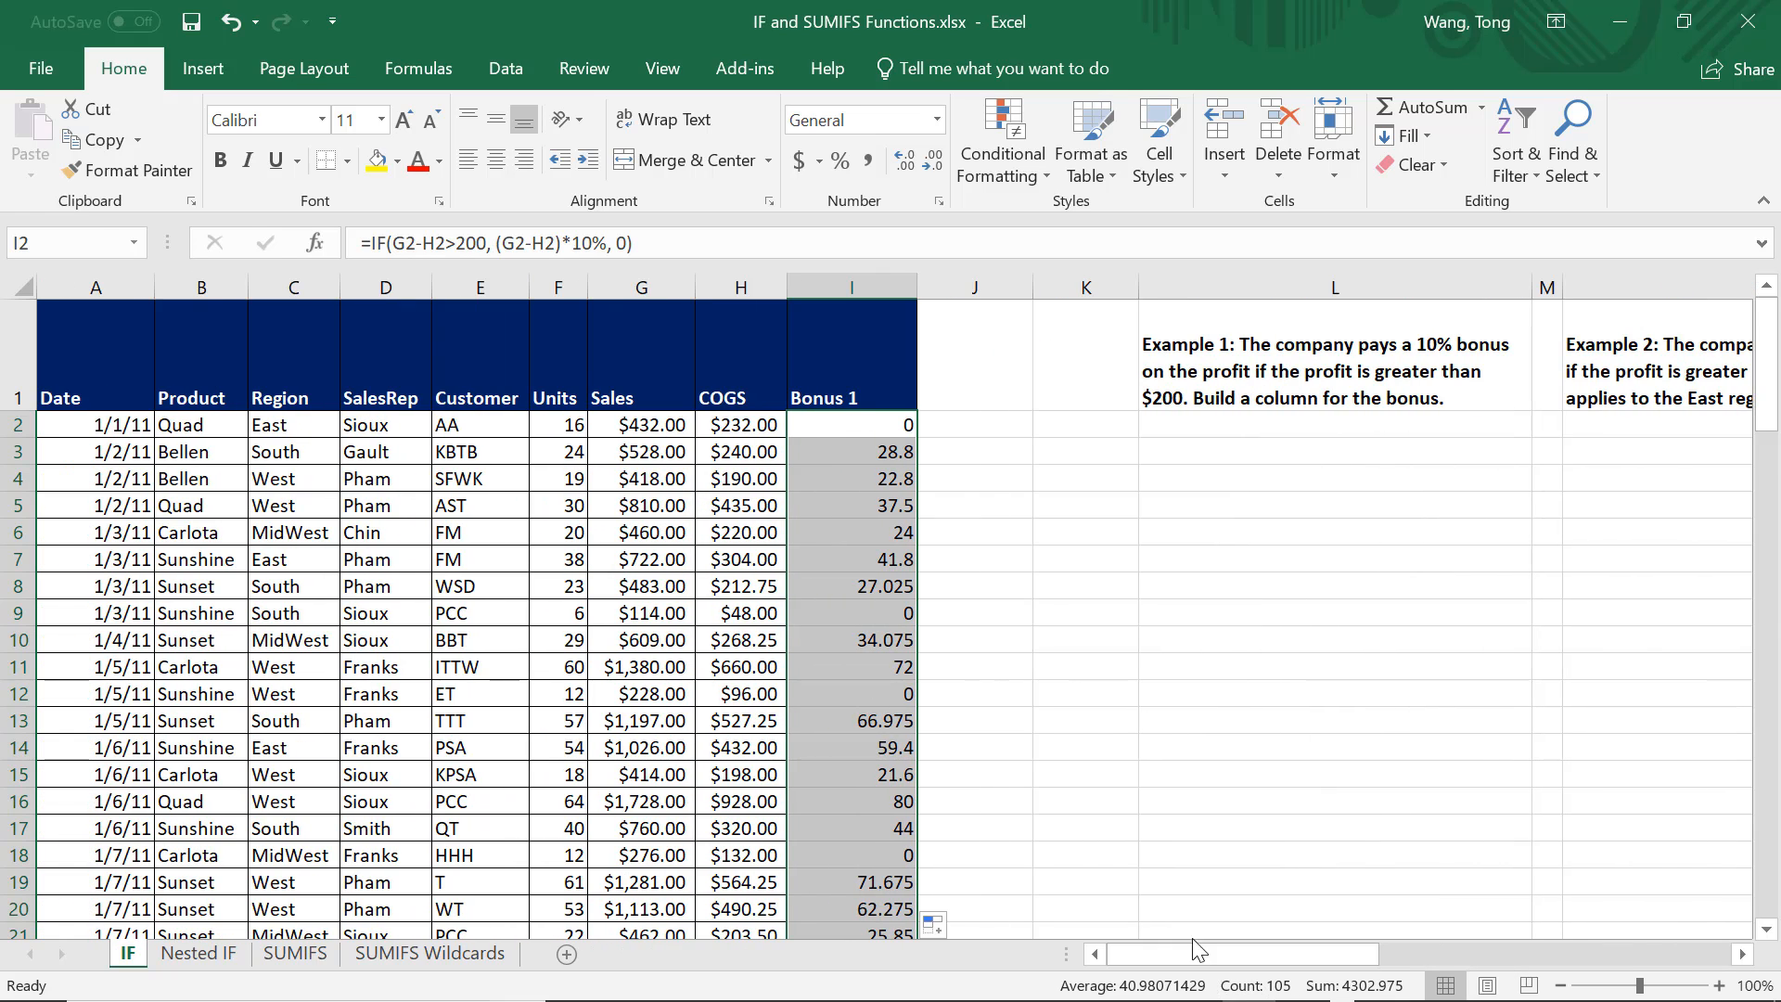
pyautogui.click(1008, 399)
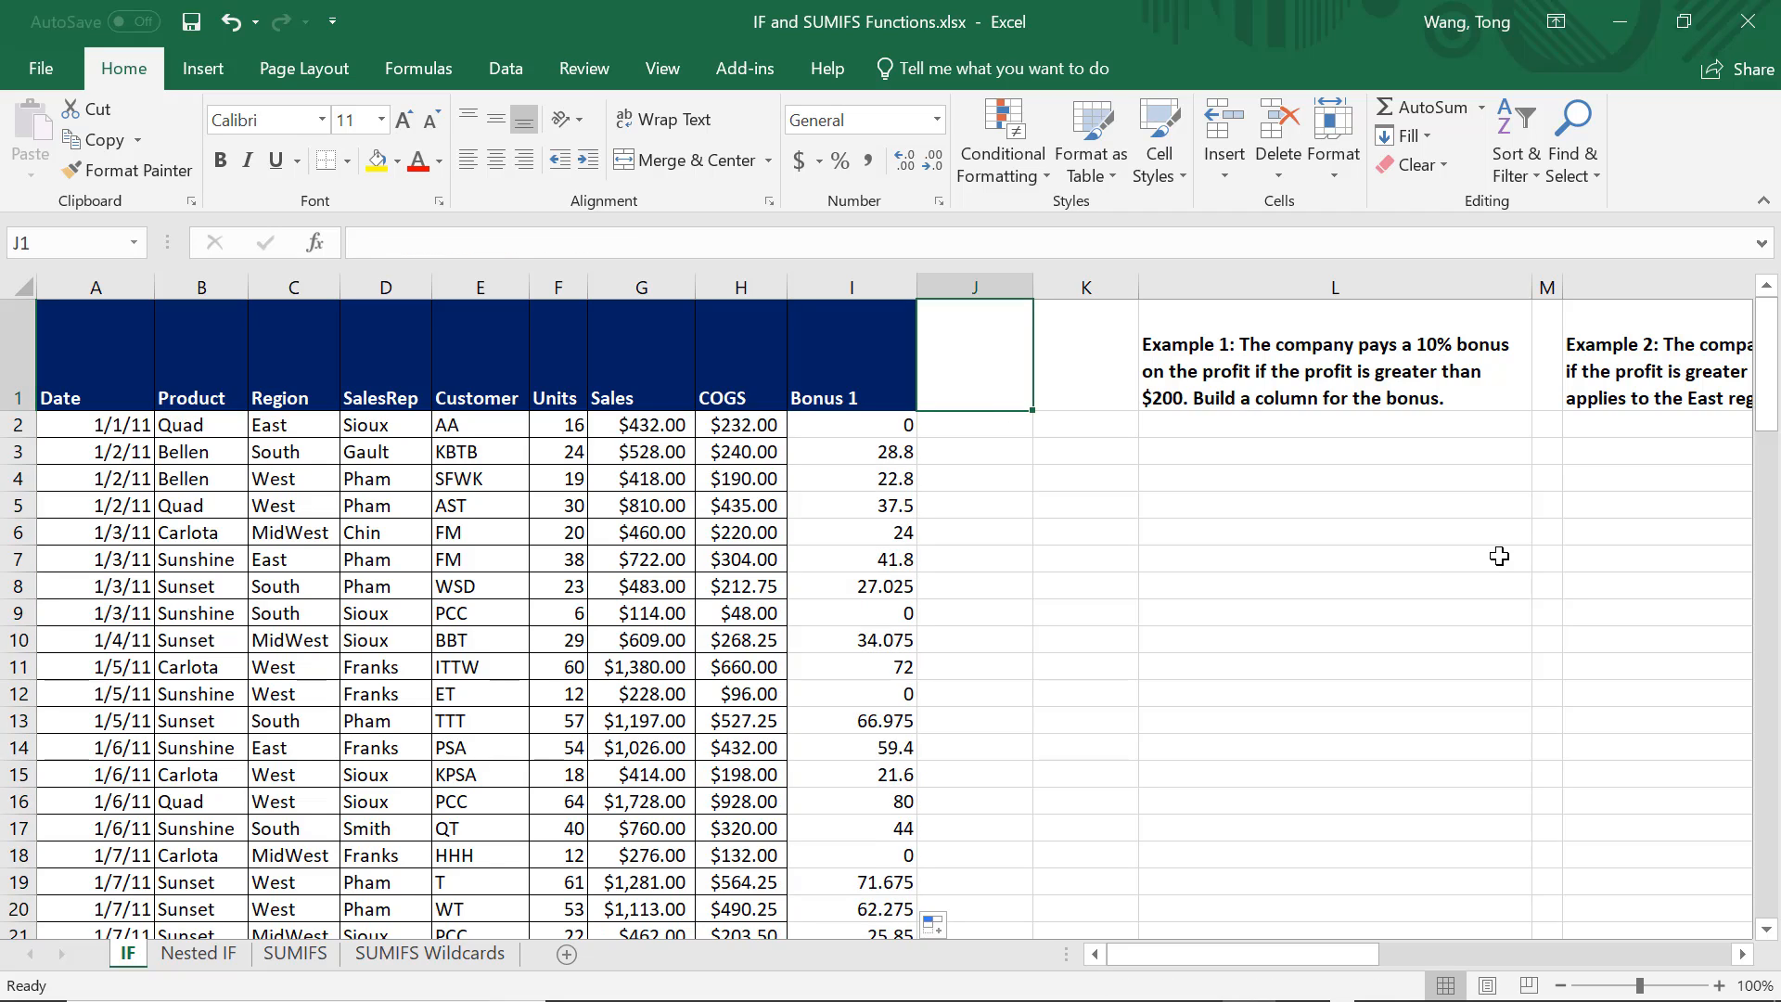
pyautogui.write('Bou')
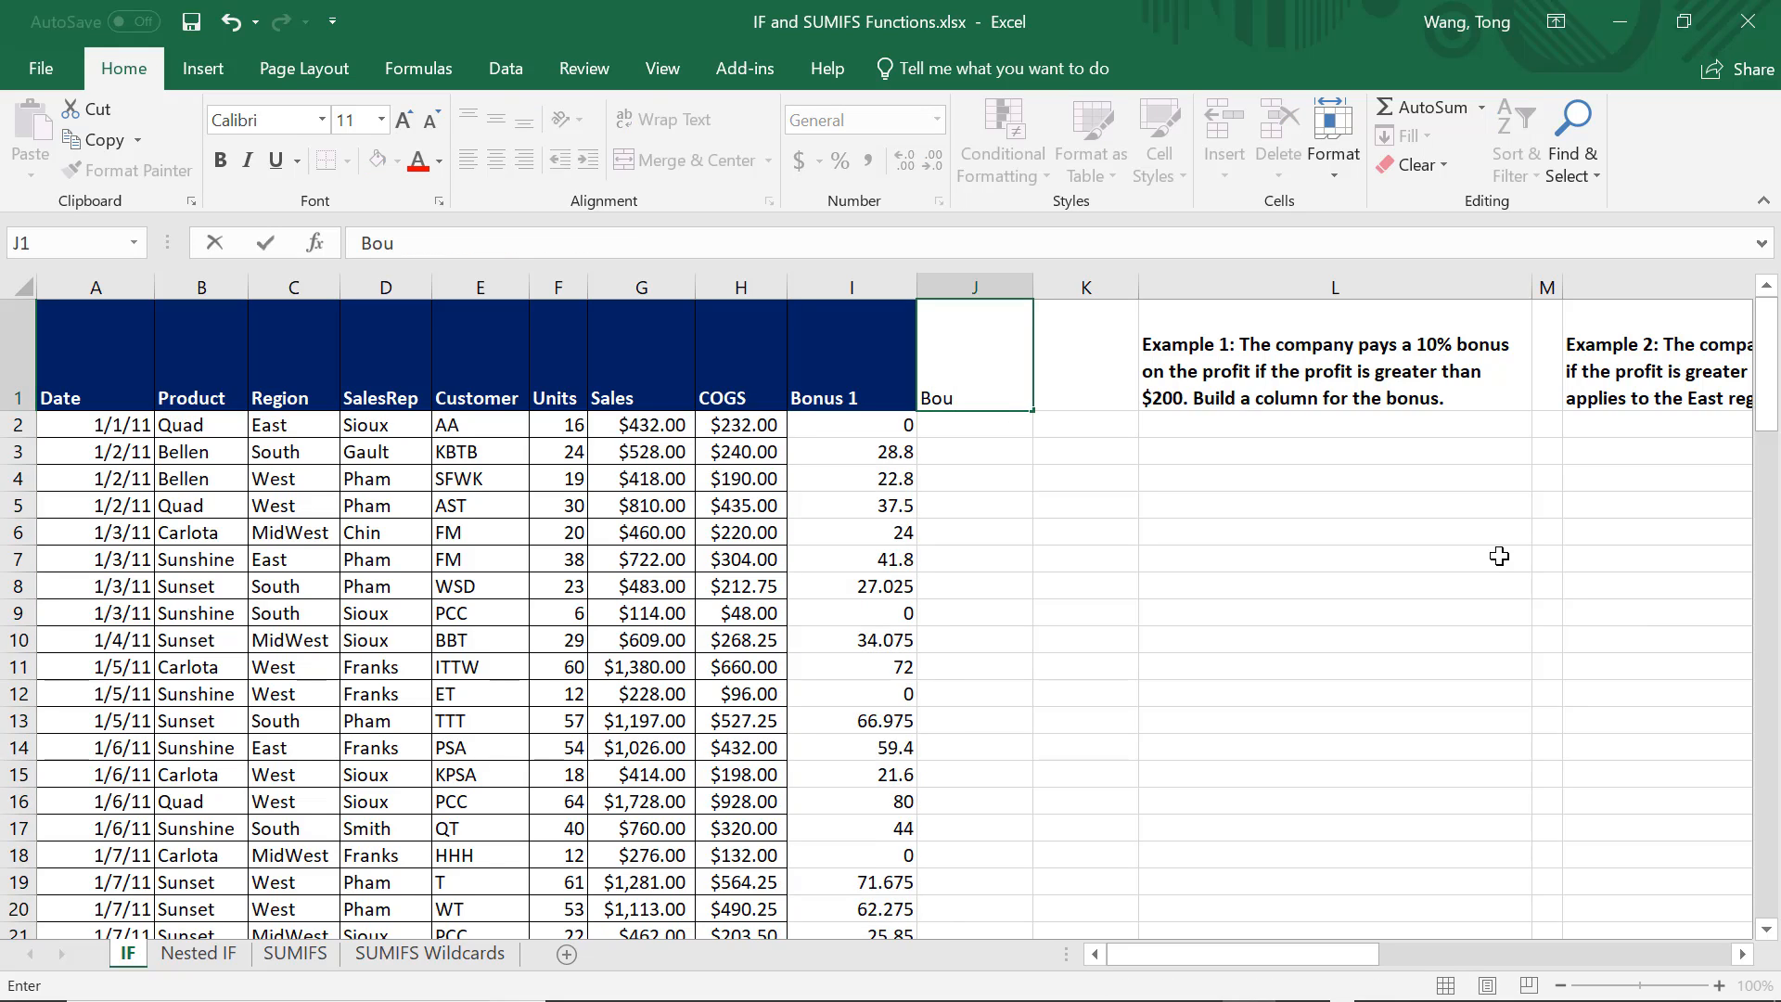
pyautogui.press('BackSpace')
pyautogui.write('nus 2')
pyautogui.click(965, 450)
pyautogui.click(966, 425)
pyautogui.moveTo(1033, 287); pyautogui.dragTo(1095, 294)
# Start an IF formula in cell J2 with the logical test G2-H2>200.
pyautogui.hscroll(2, 1045, 427)
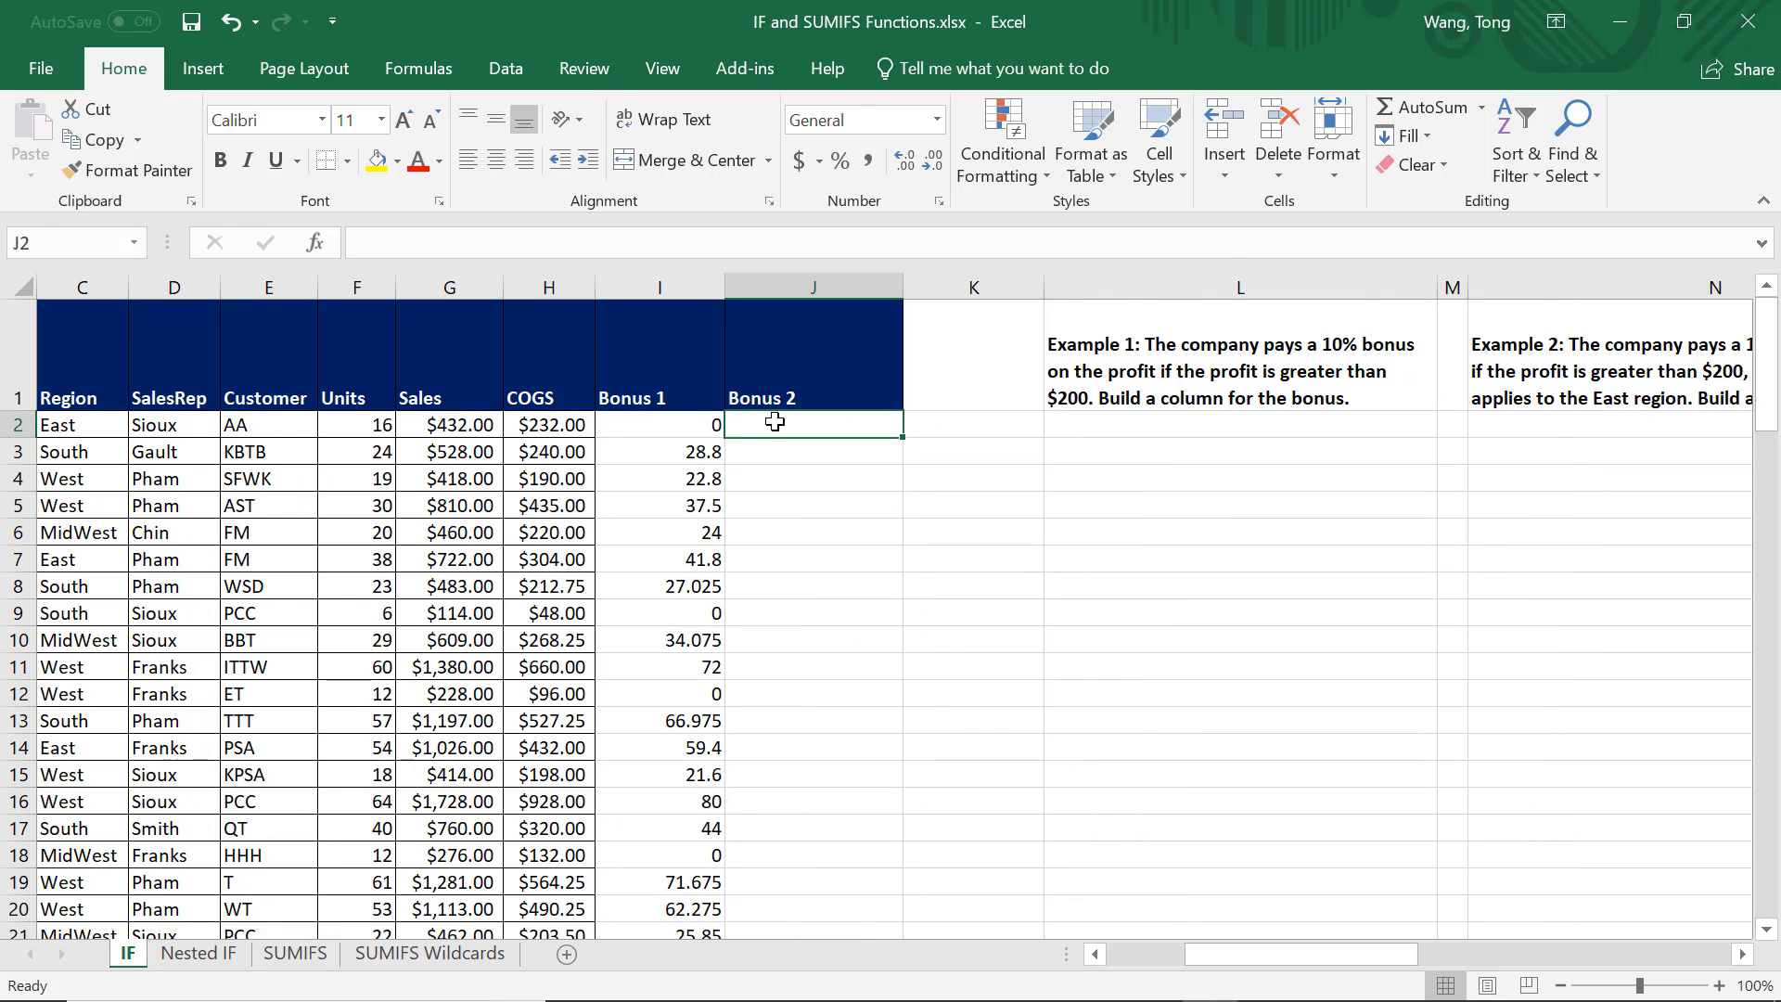
pyautogui.write('=if')
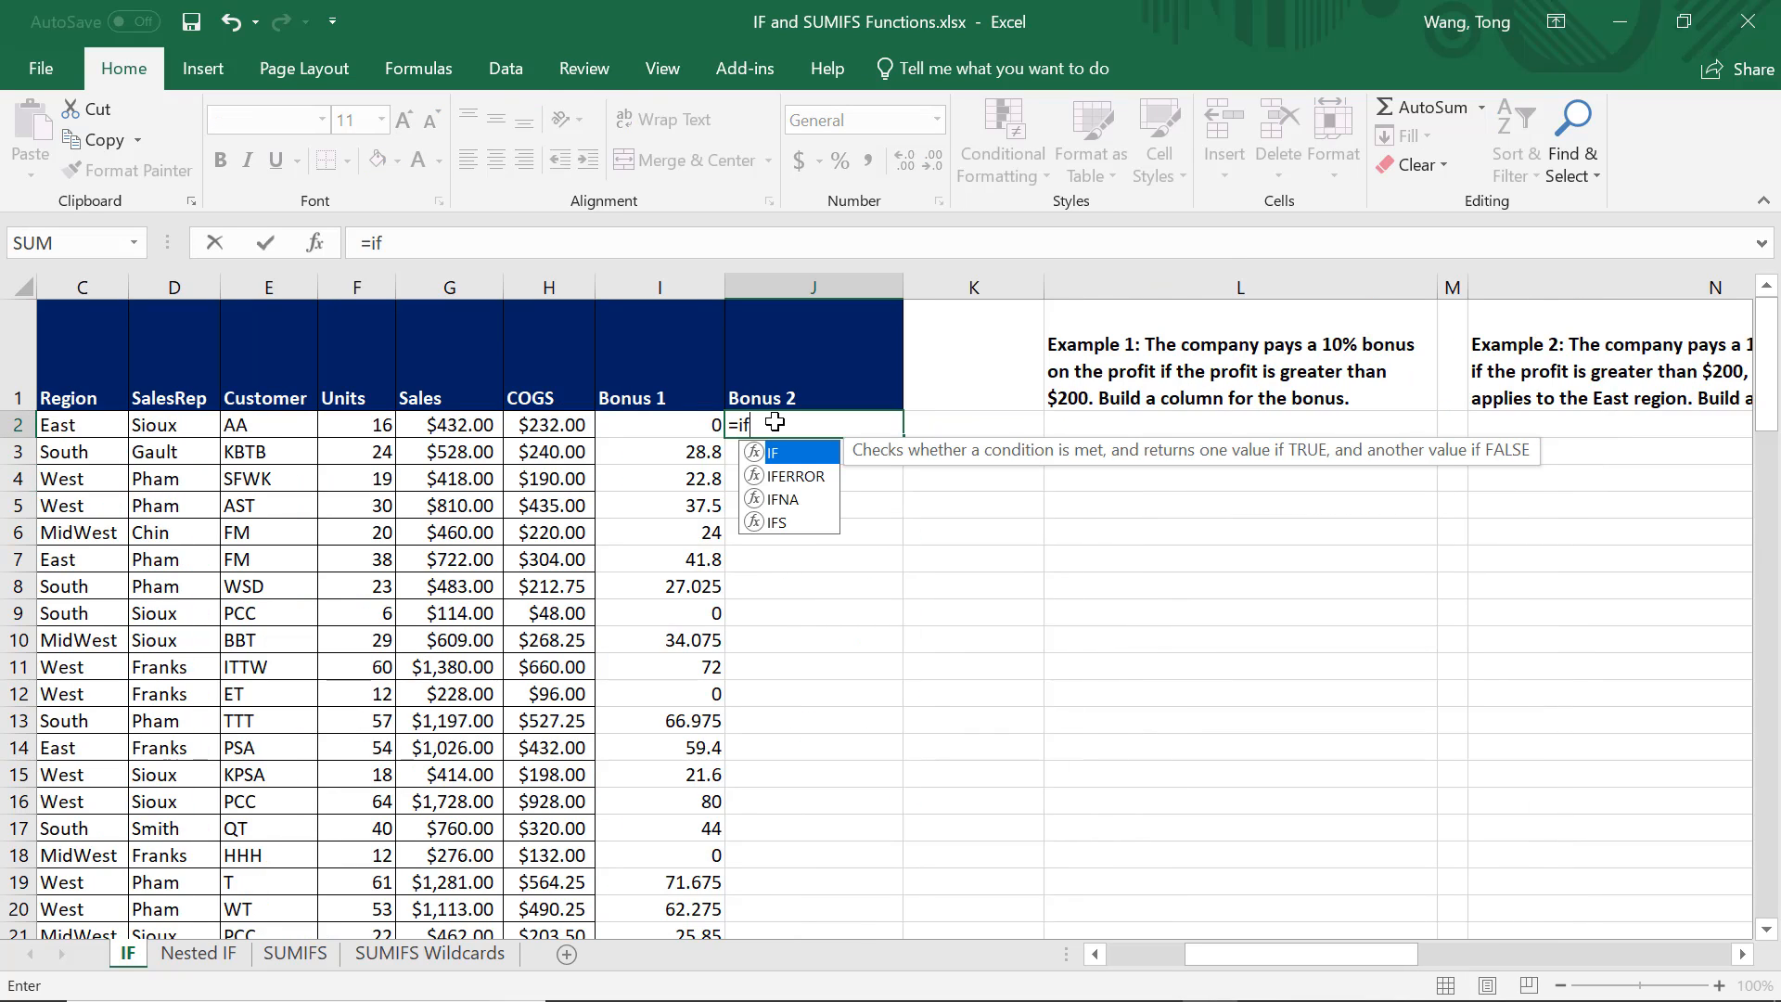
pyautogui.write('(')
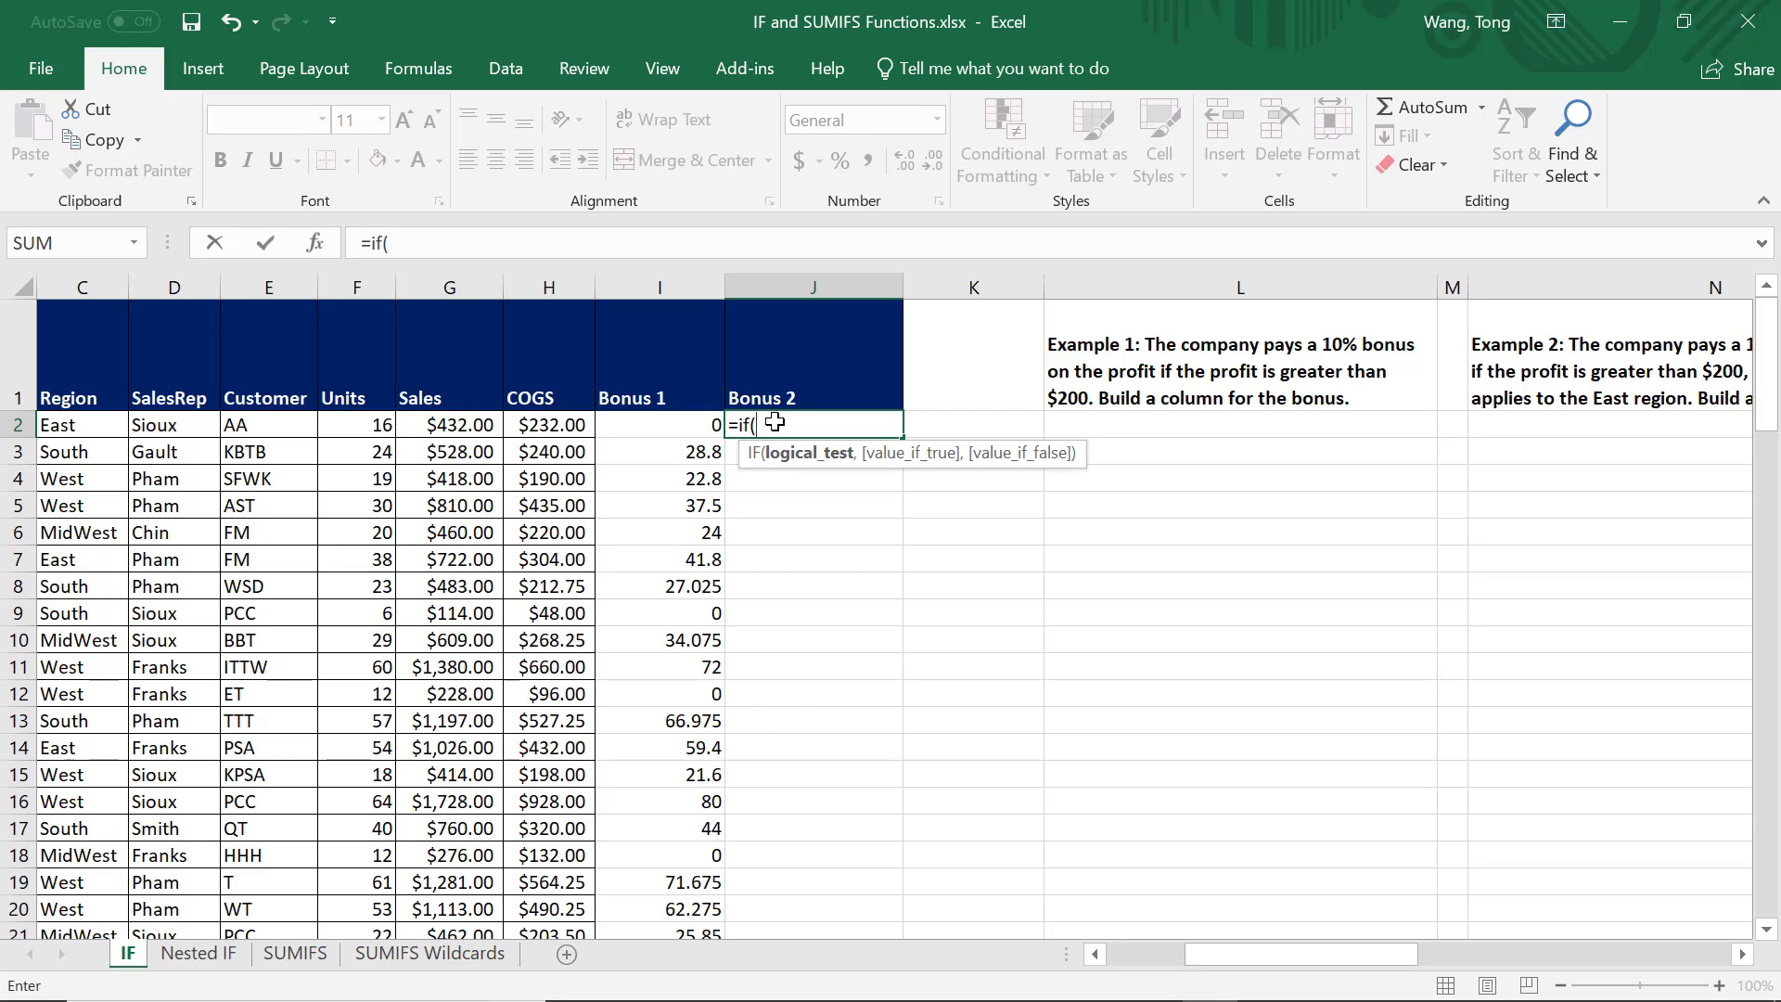
pyautogui.write('g2-h2')
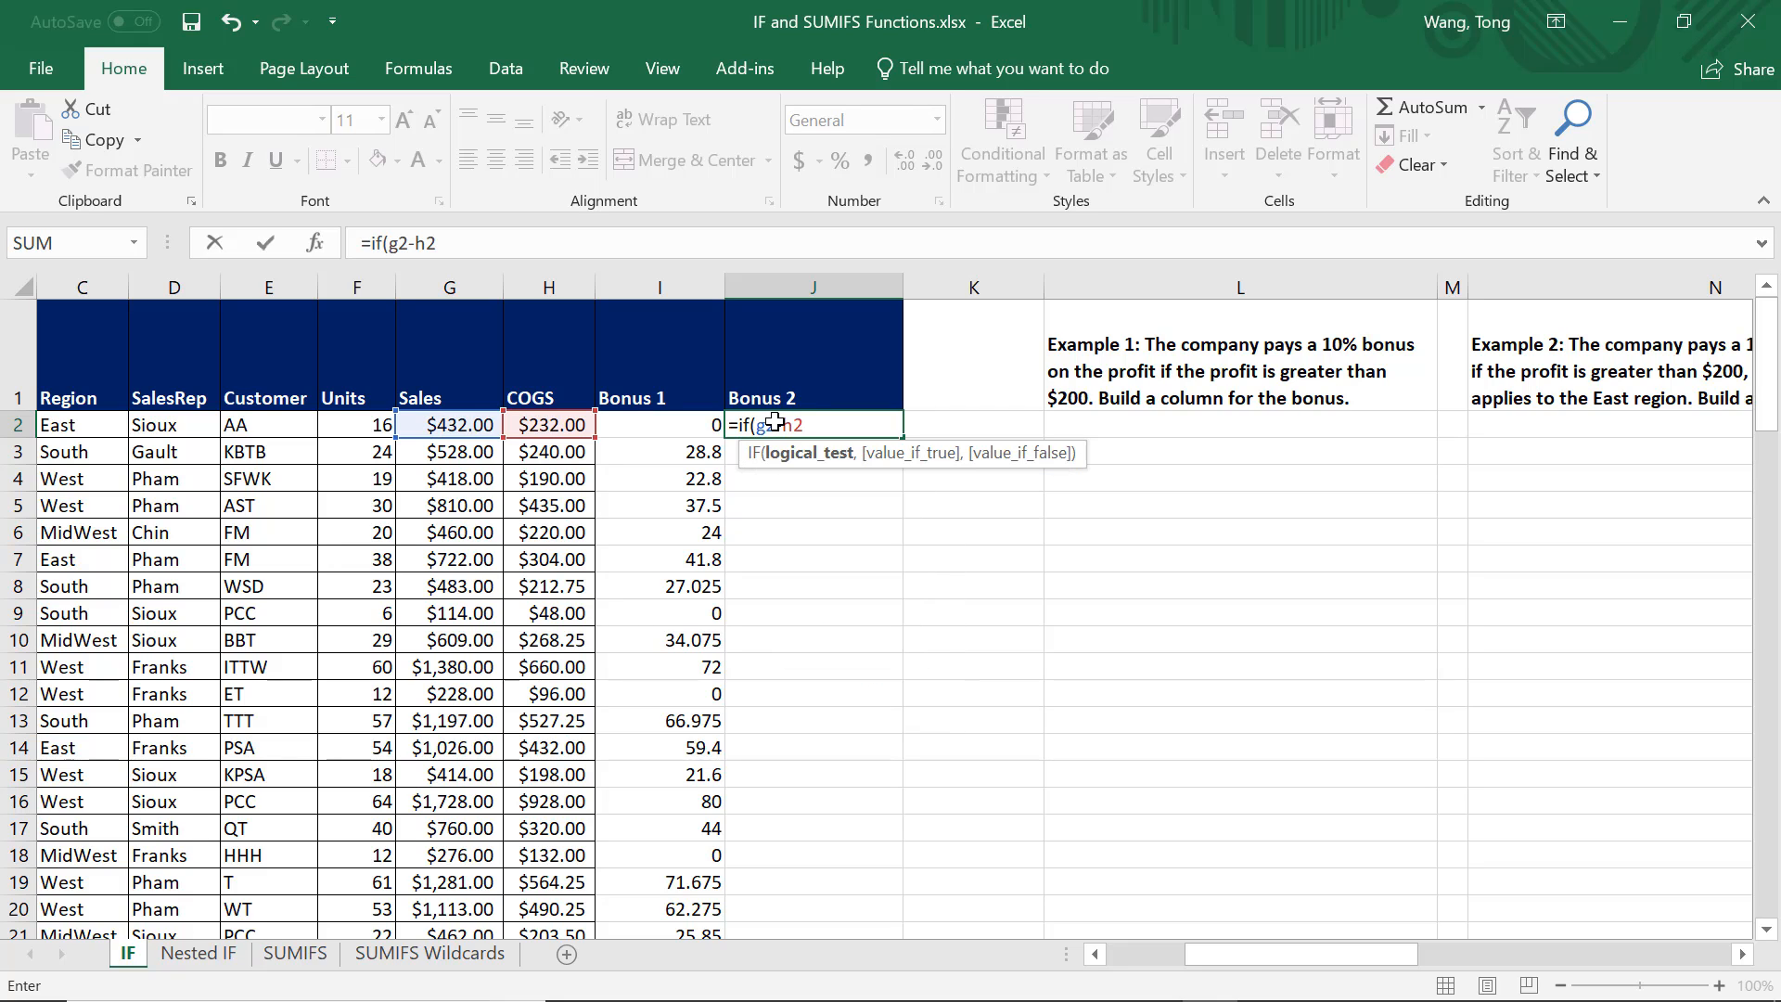
pyautogui.write('>200')
# Wrap the J2 logical test in an AND function and add the second condition C2="East".
pyautogui.hscroll(-2, 1042, 436)
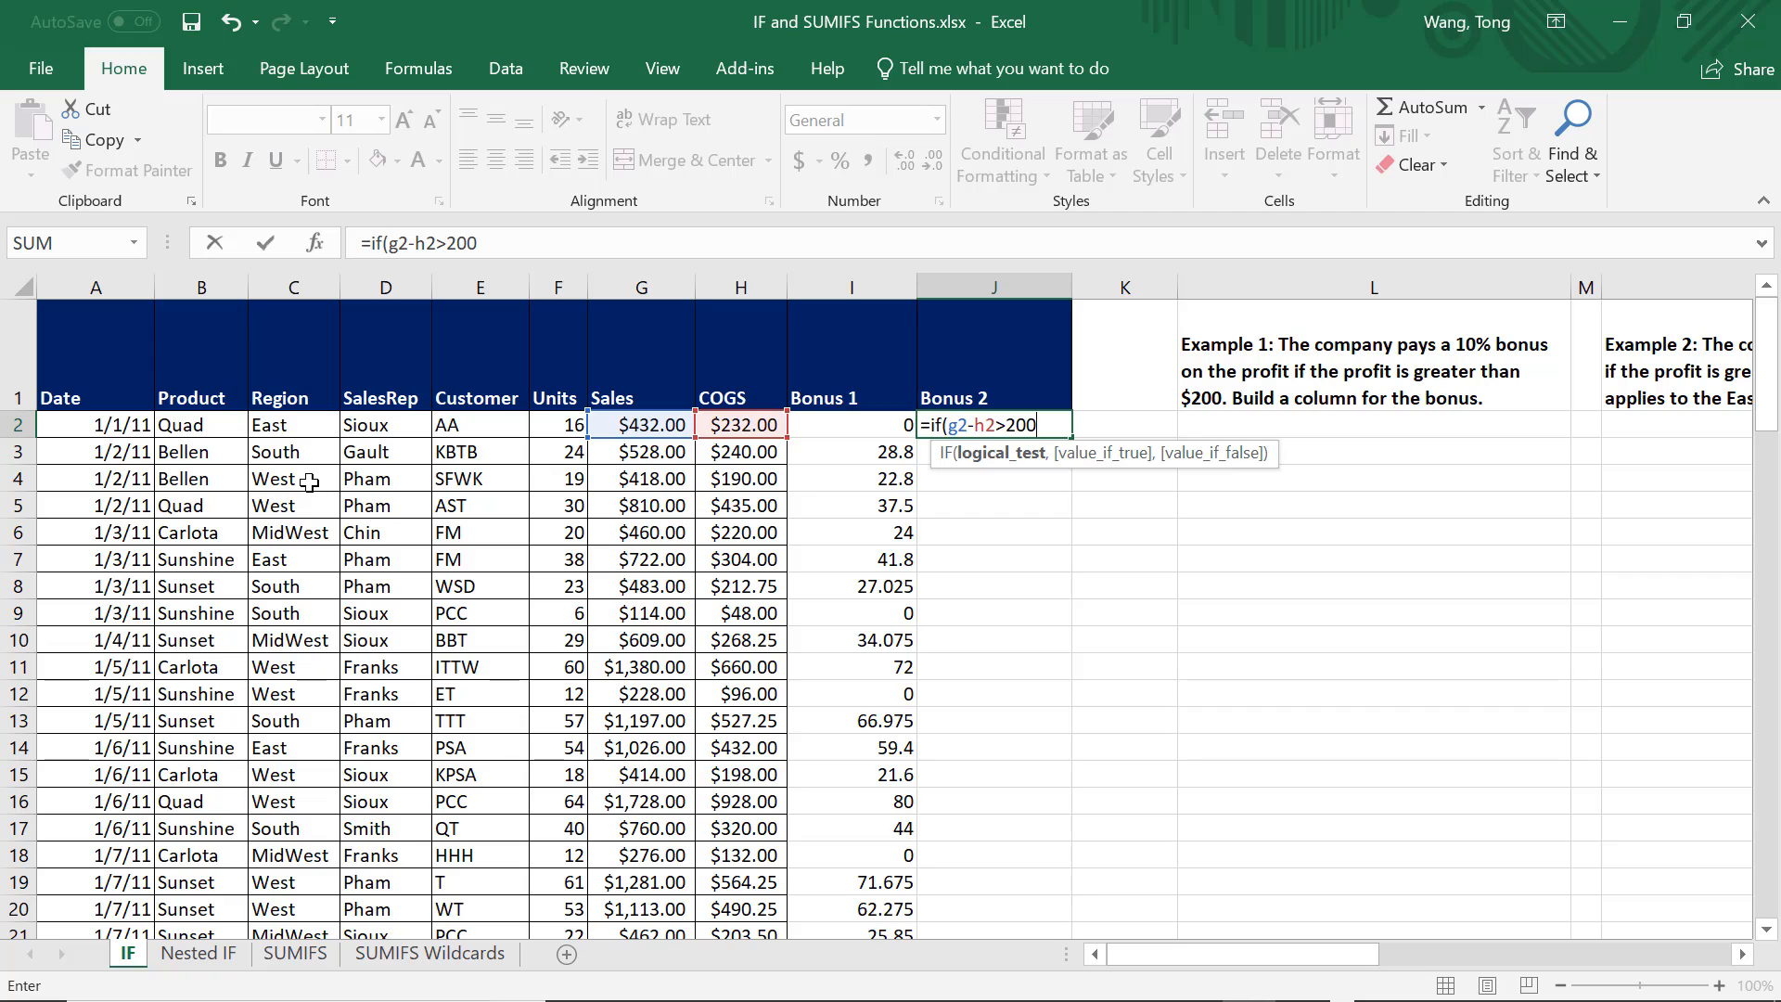
pyautogui.click(953, 430)
pyautogui.write('and(')
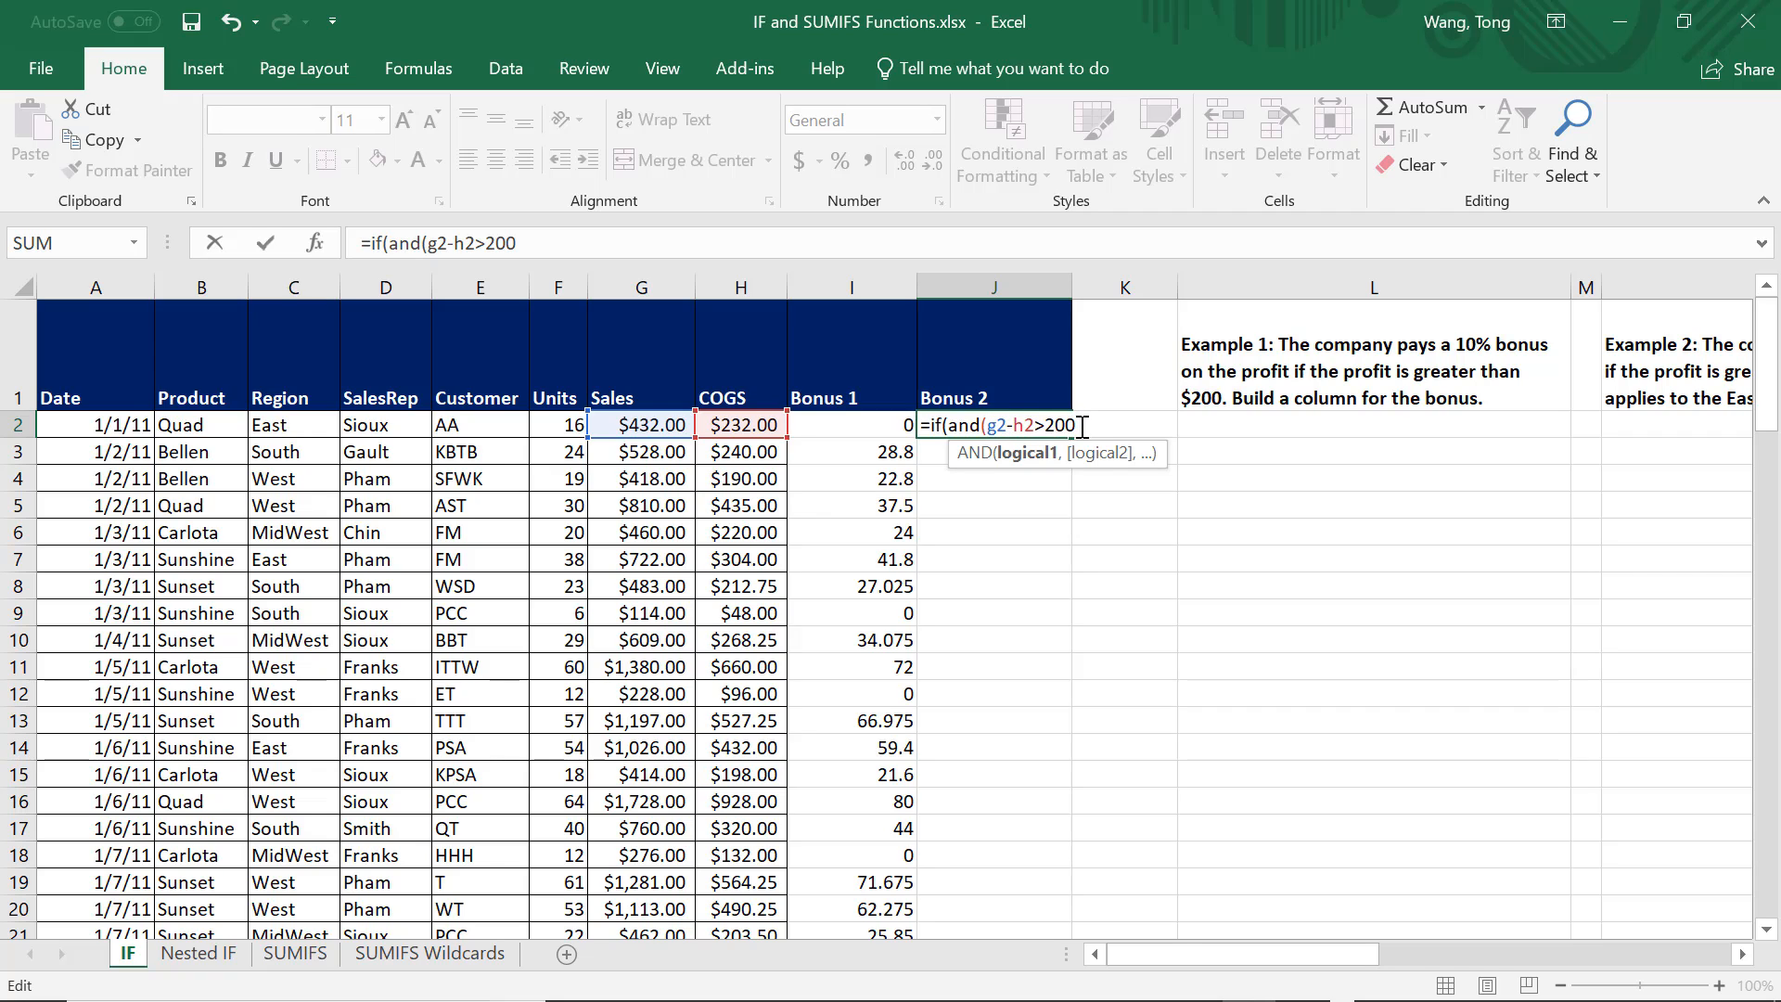
pyautogui.write(',')
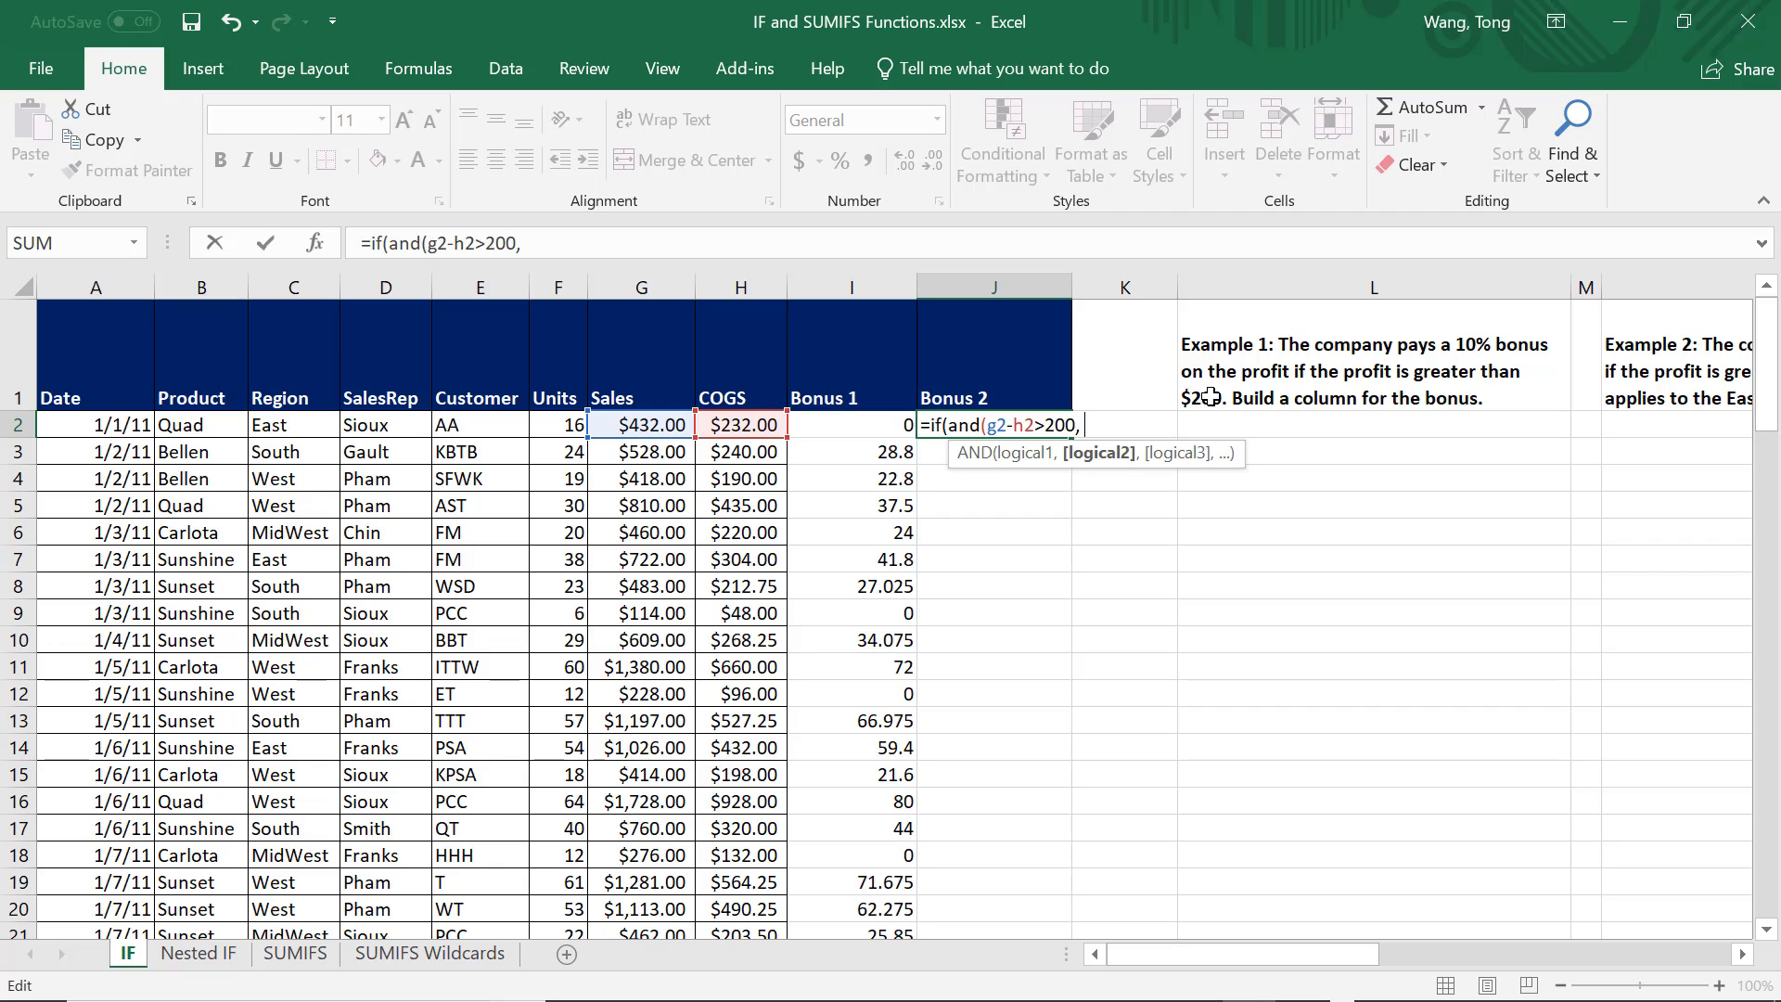
pyautogui.write(' c2="')
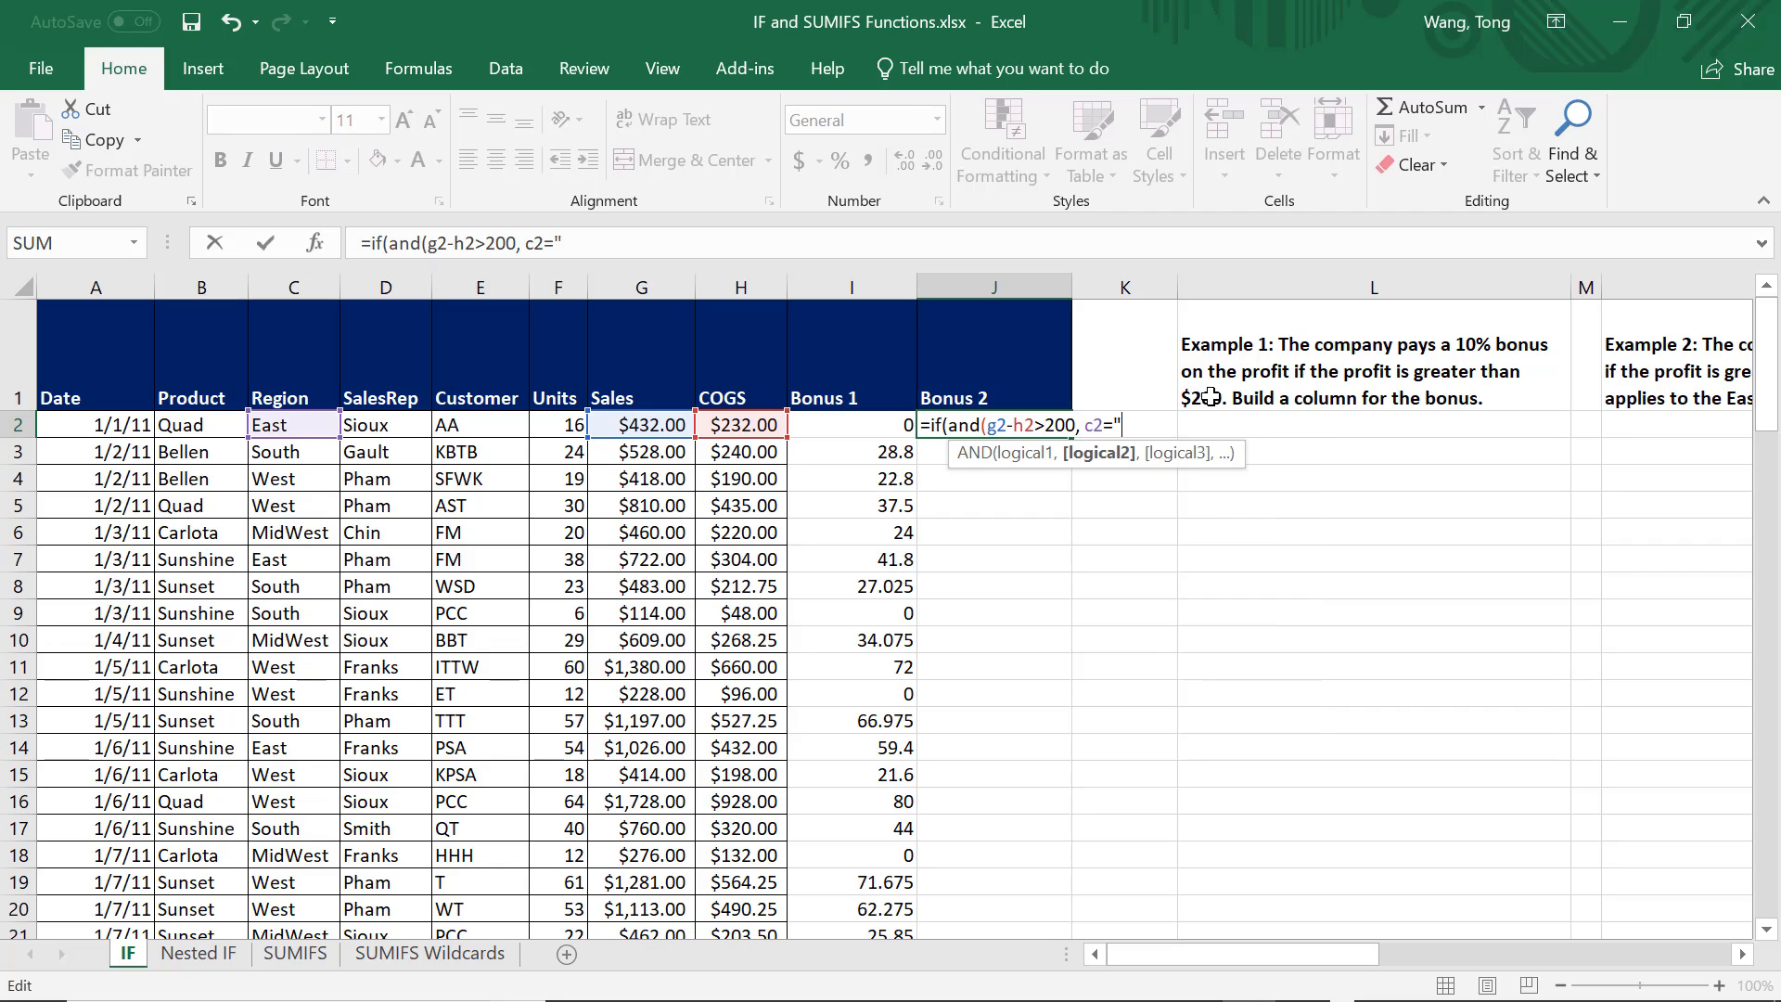
pyautogui.write('East")')
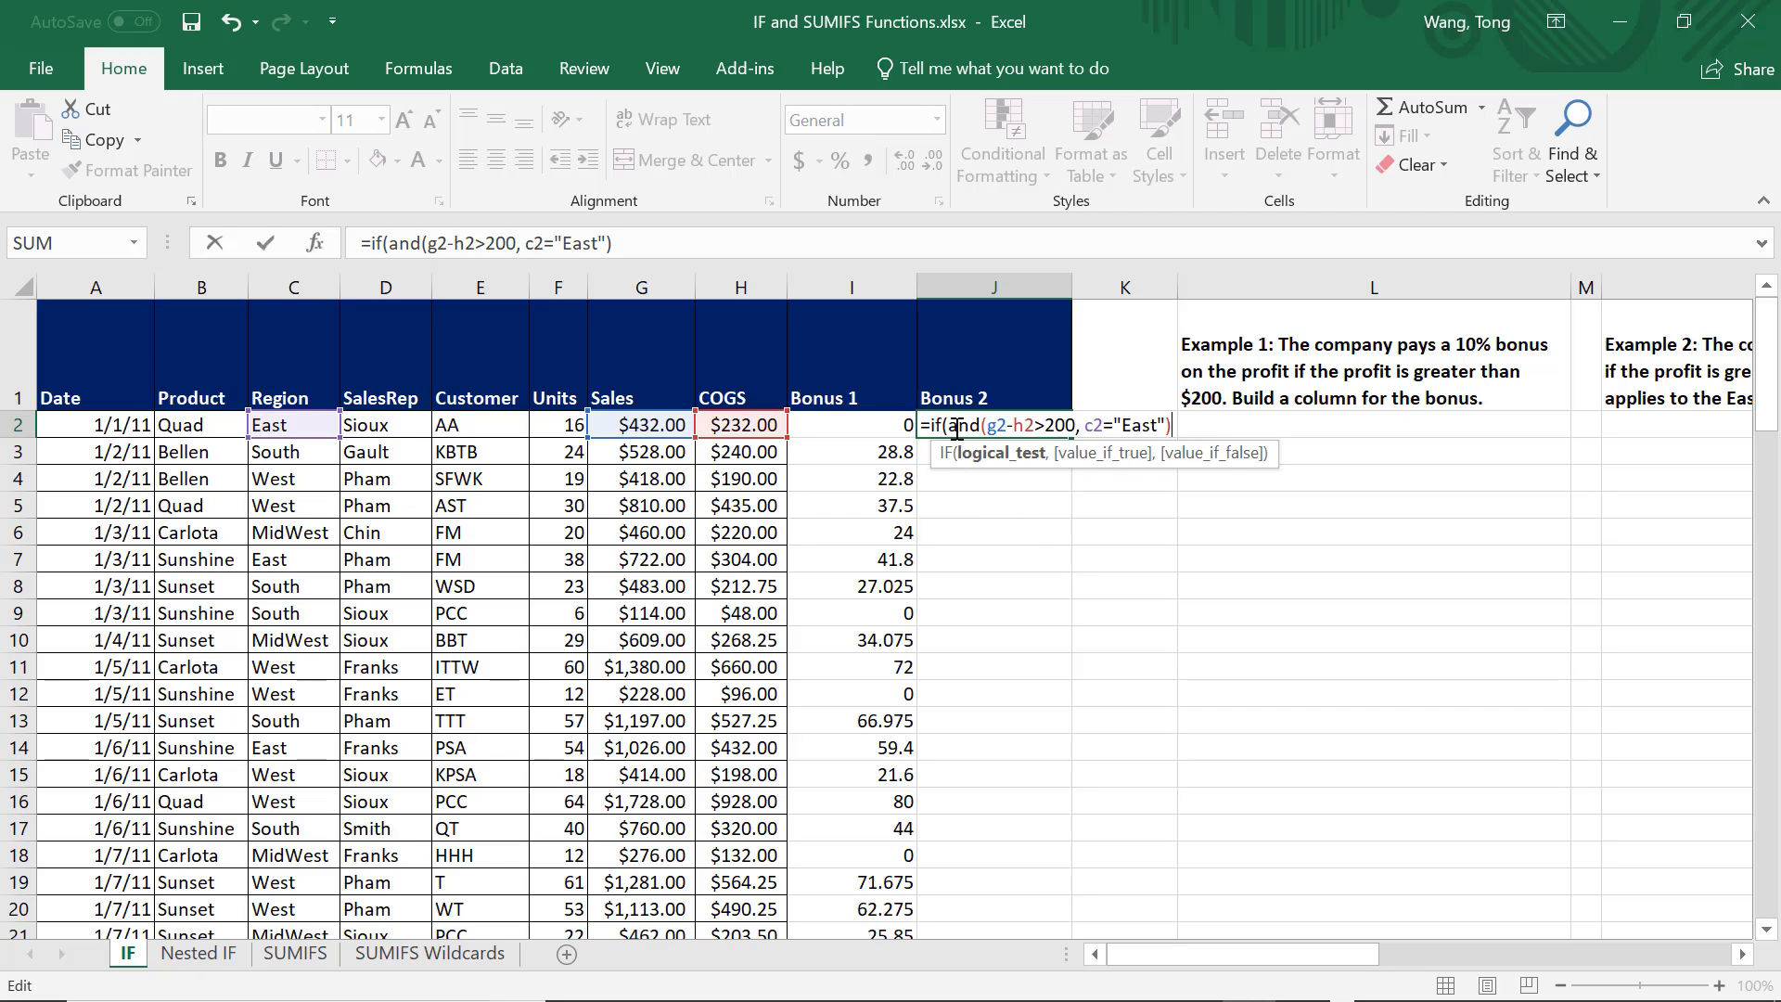
# Complete the J2 IF formula with (G2-H2)*10% as the true value and 0 as the false value.
pyautogui.moveTo(951, 429); pyautogui.dragTo(1172, 425)
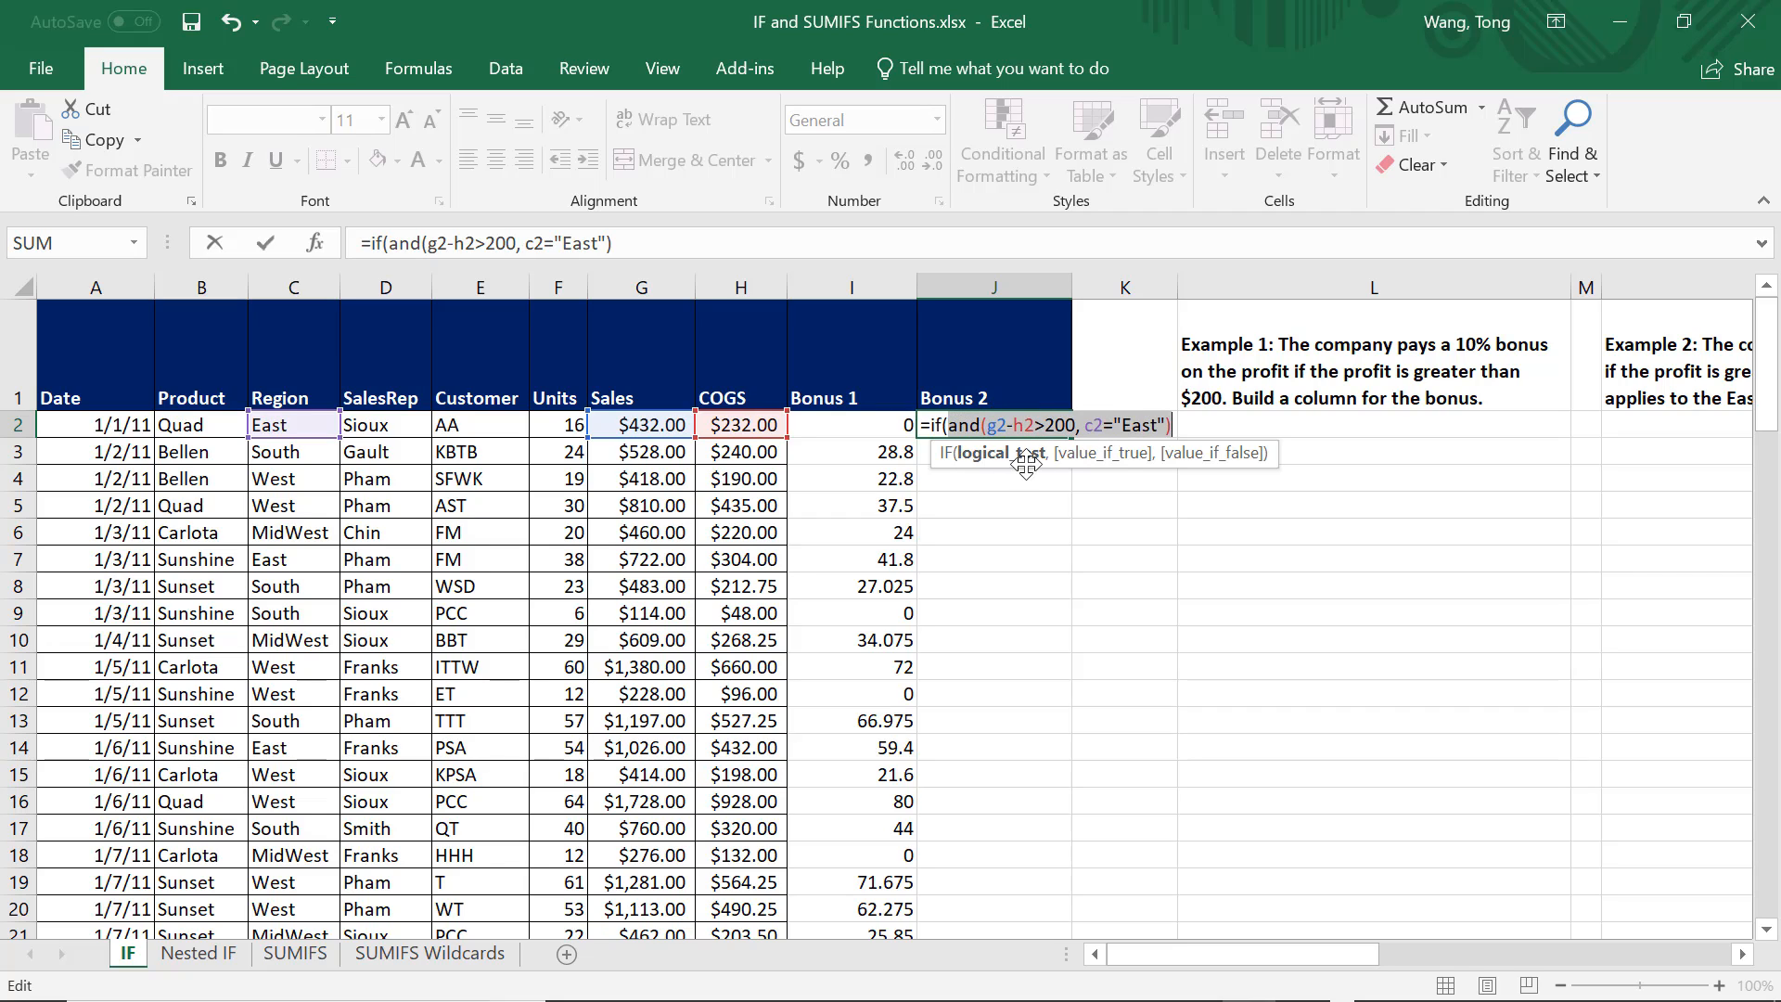
pyautogui.click(1175, 428)
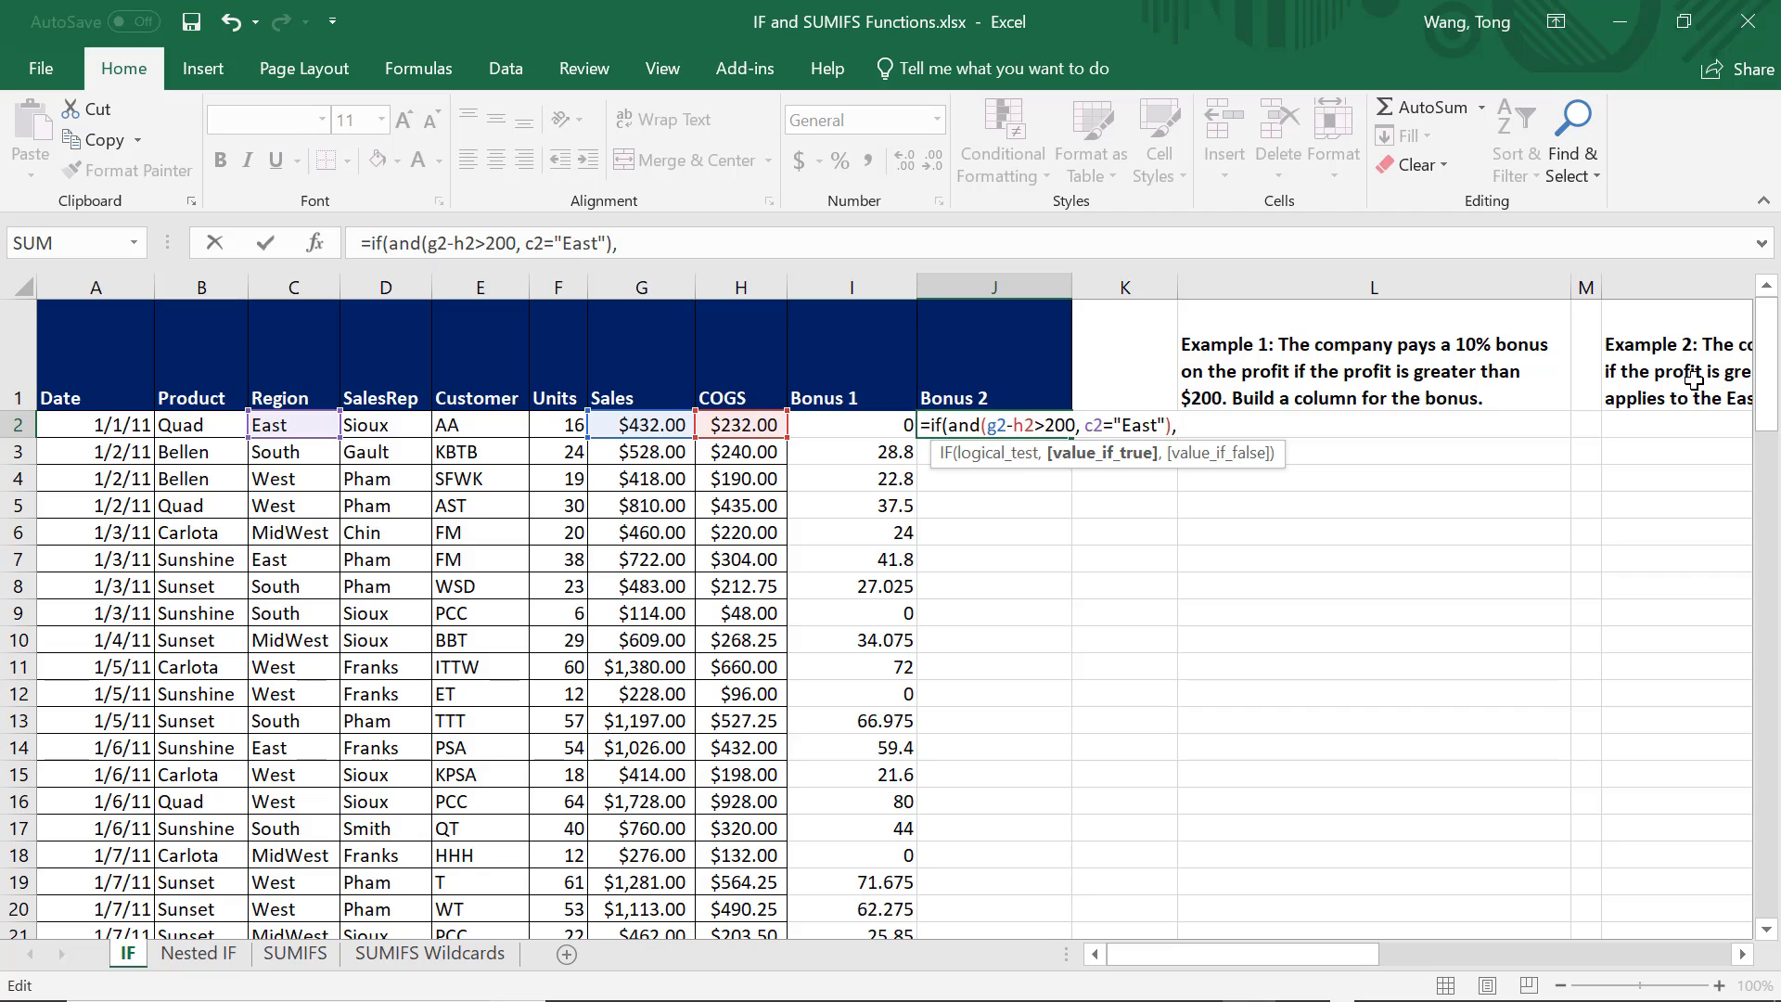
pyautogui.write(',')
pyautogui.write('(g2-h2)*')
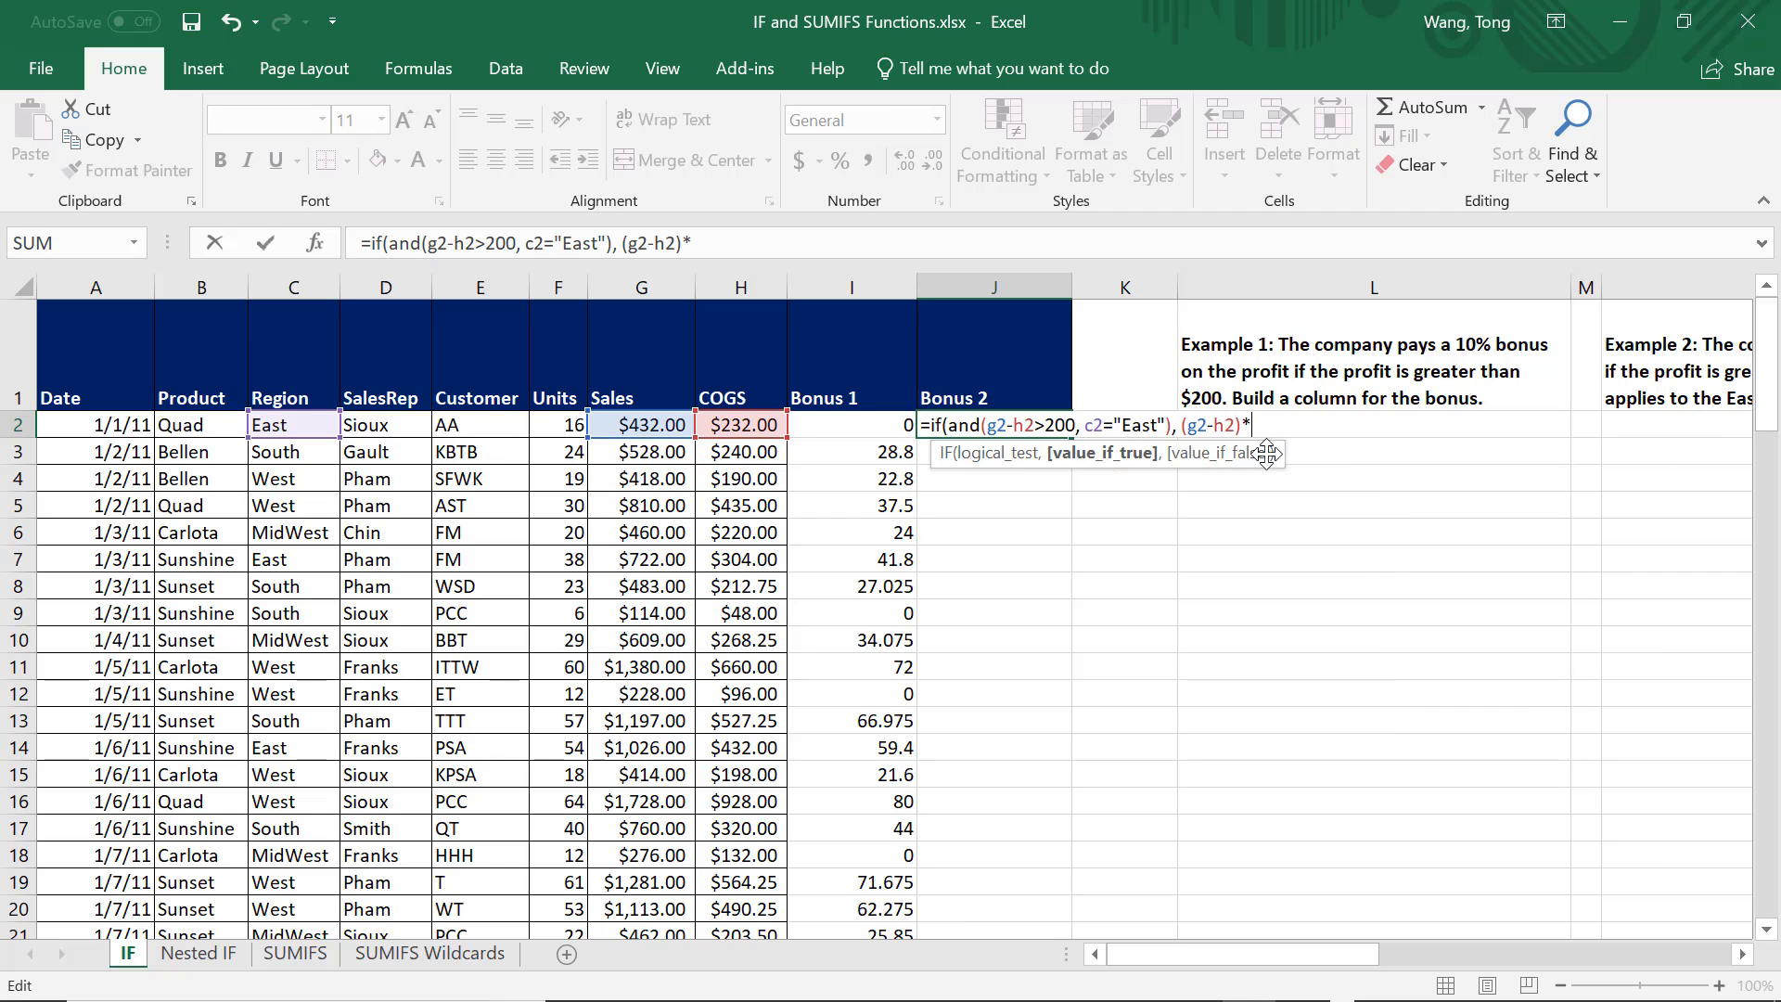
pyautogui.write('10%,')
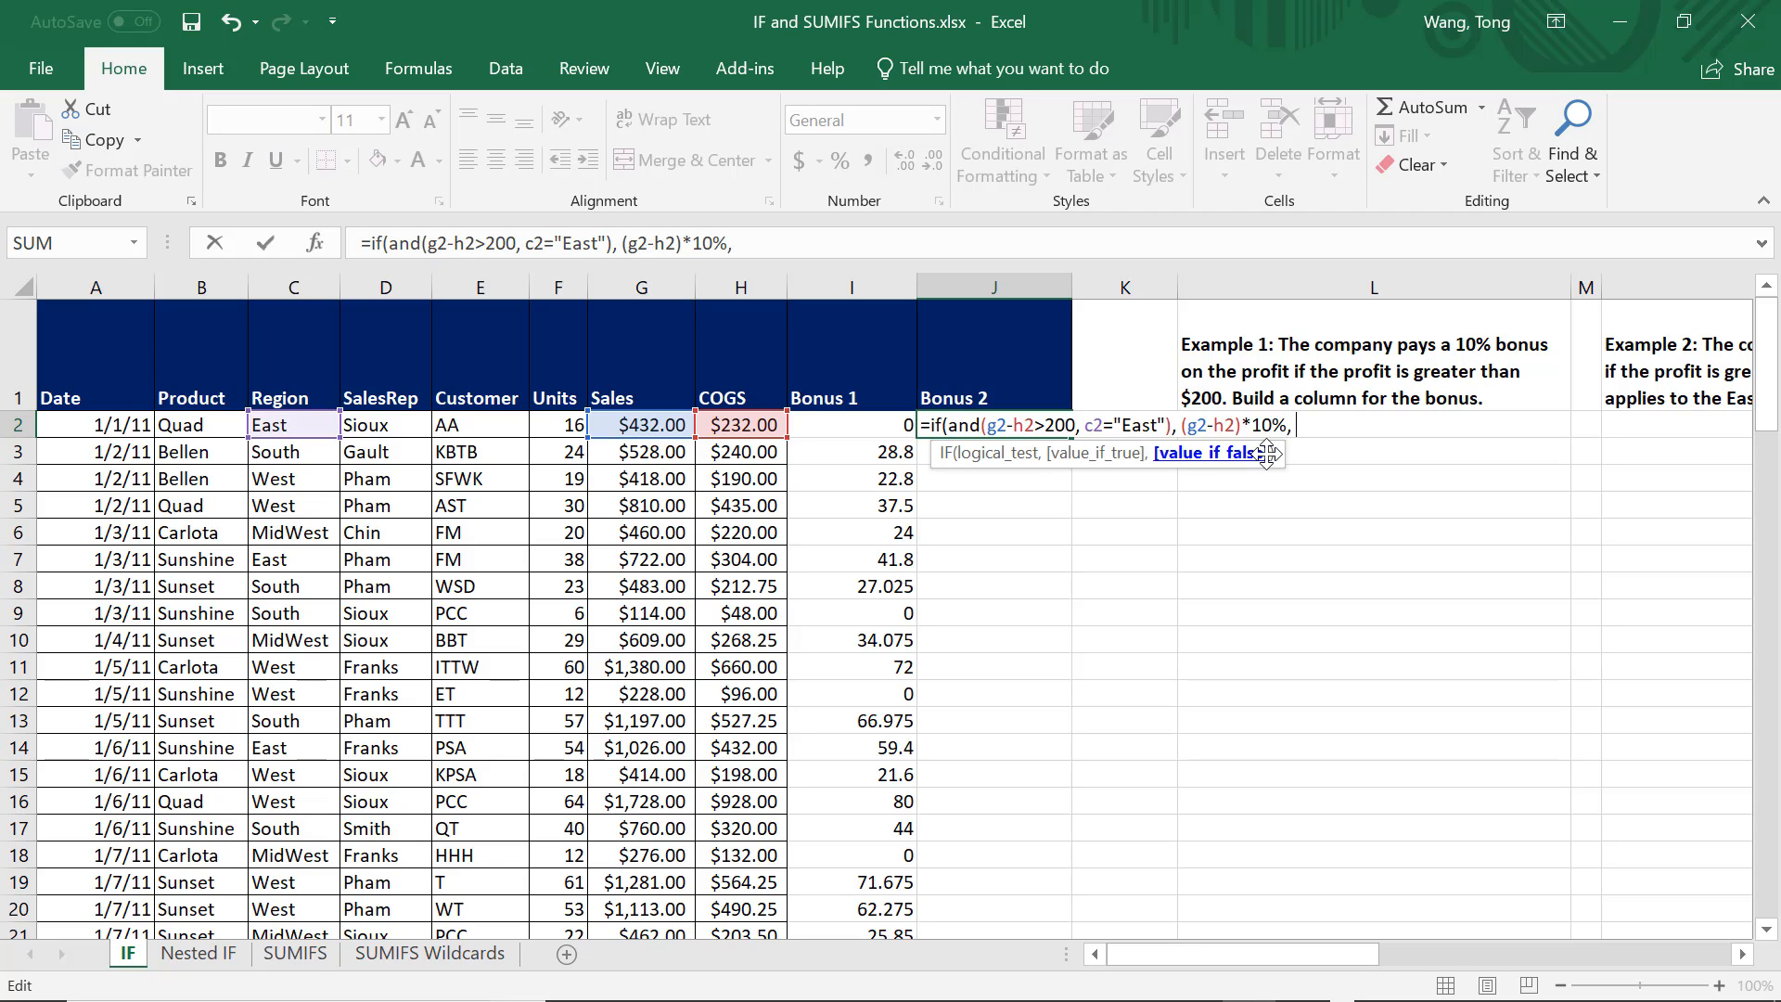
pyautogui.write(' 0)')
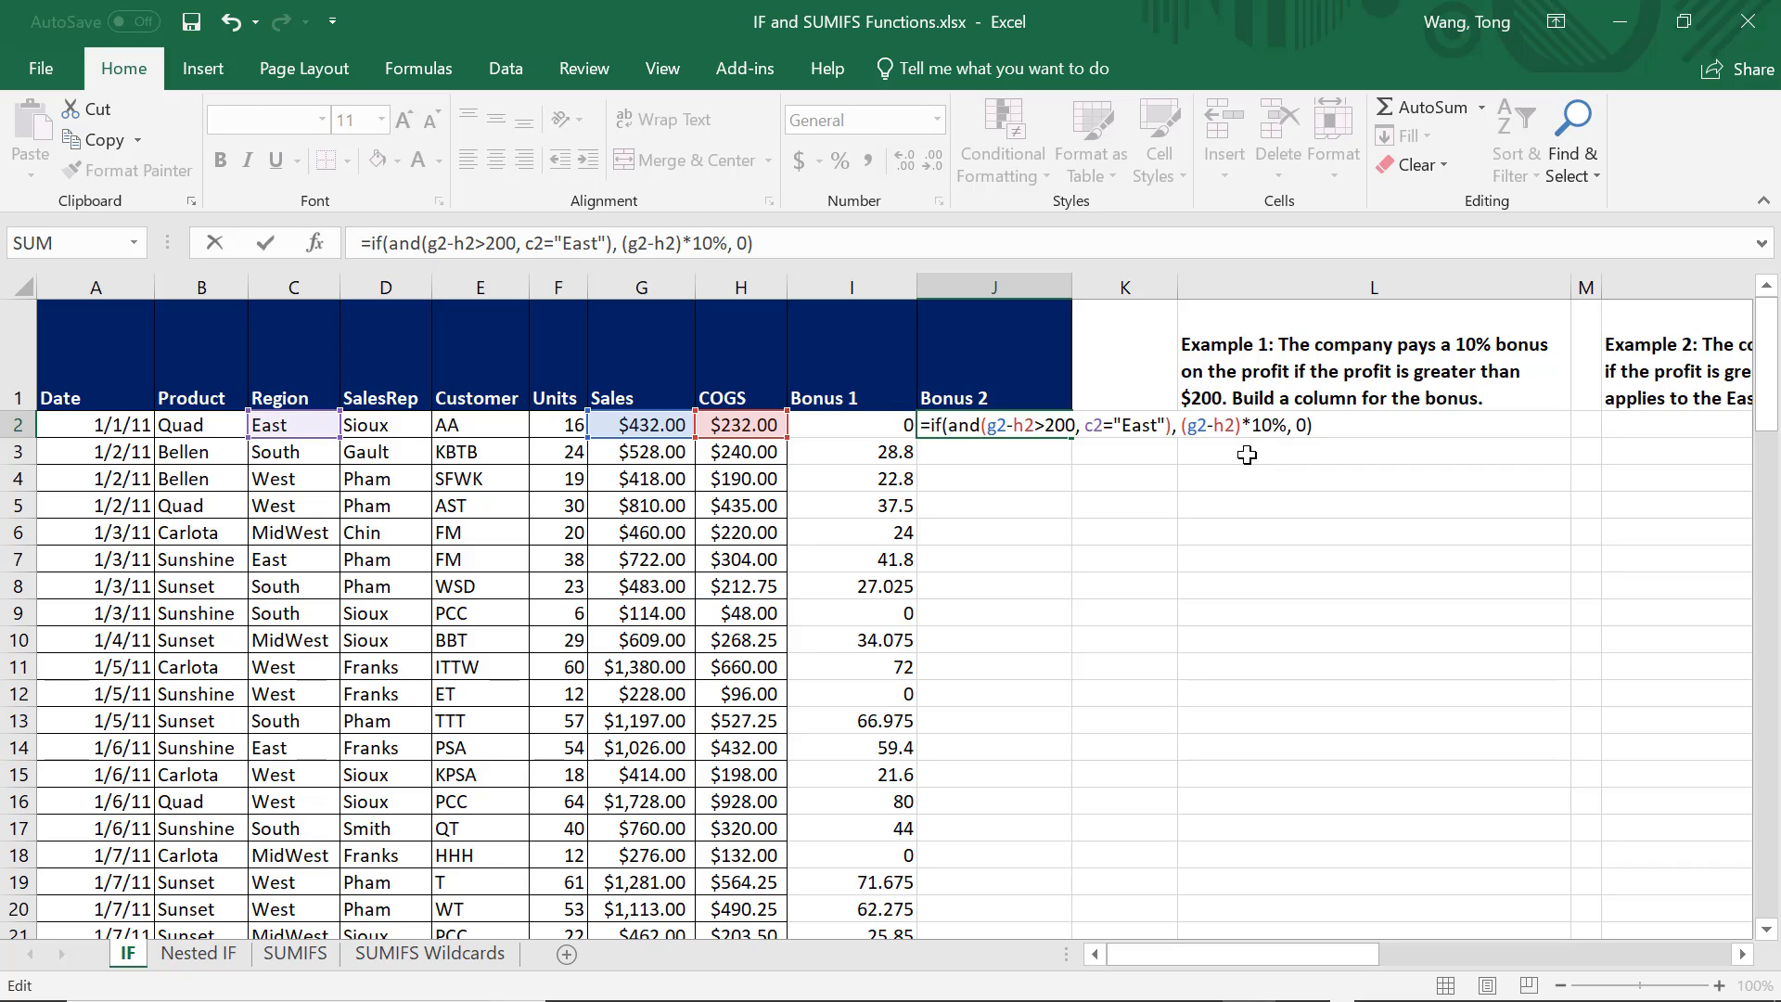
pyautogui.press('Return')
# Fill the J2 formula down the Bonus 2 column and narrow column J slightly.
pyautogui.click(1046, 429)
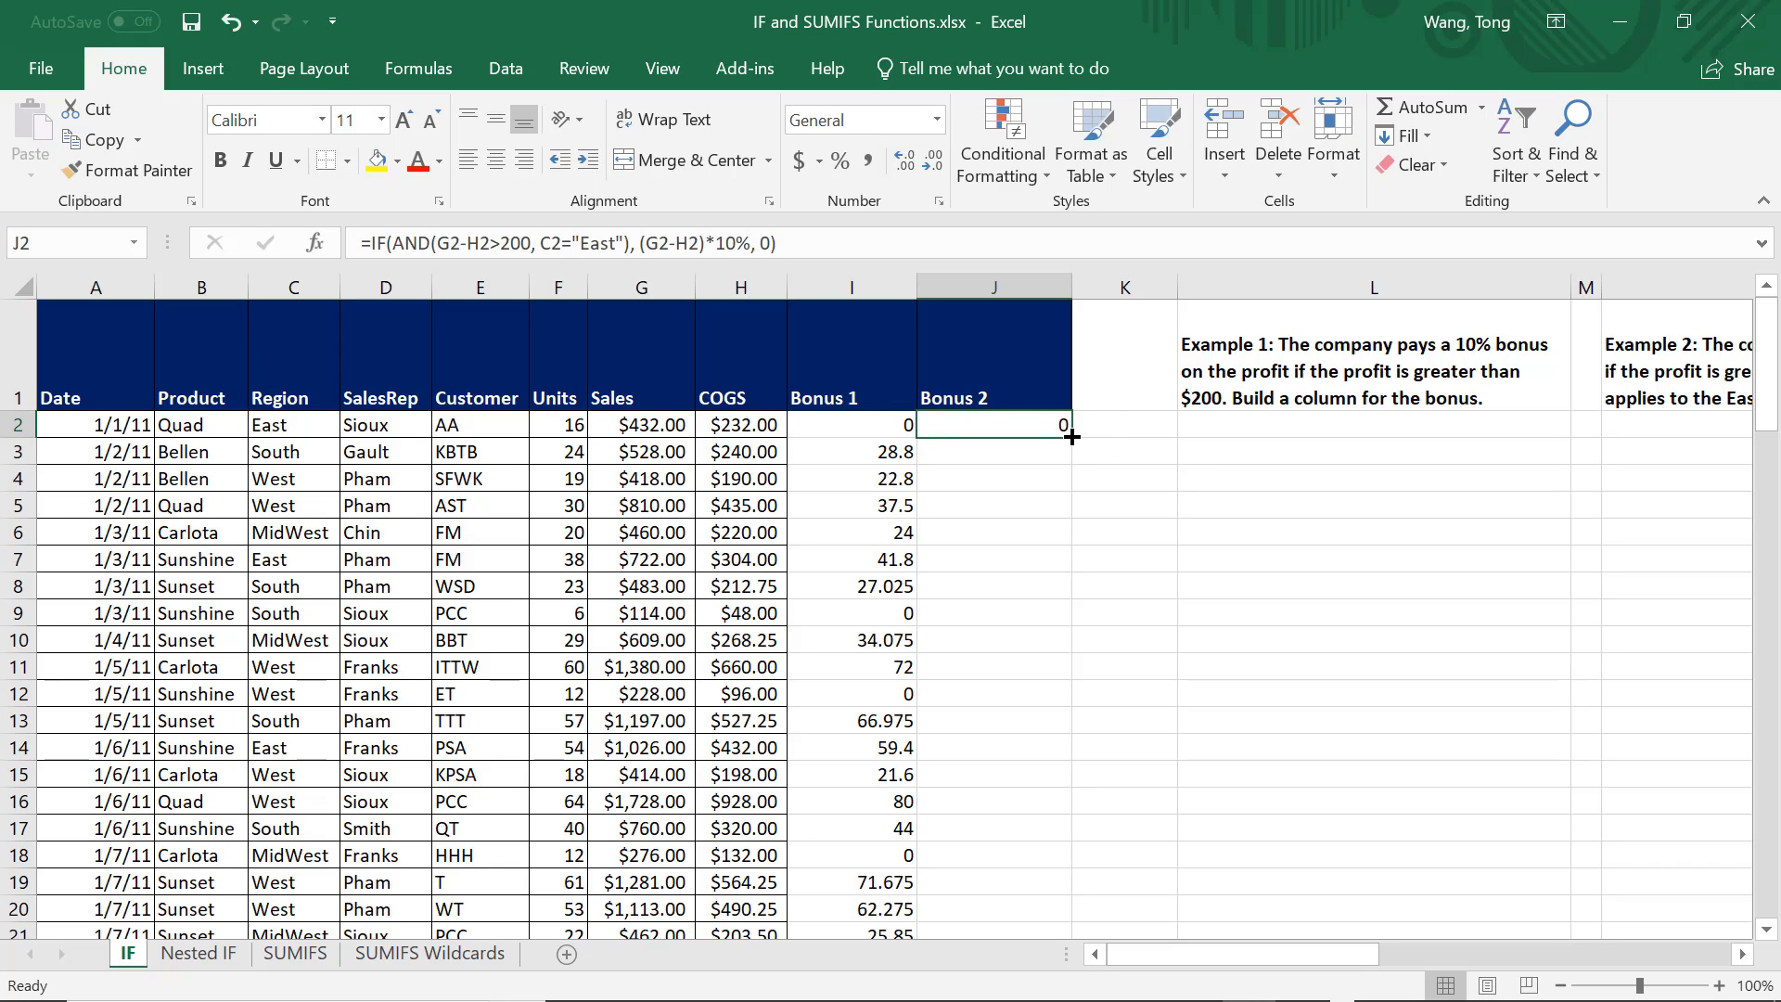
pyautogui.doubleClick(1078, 440)
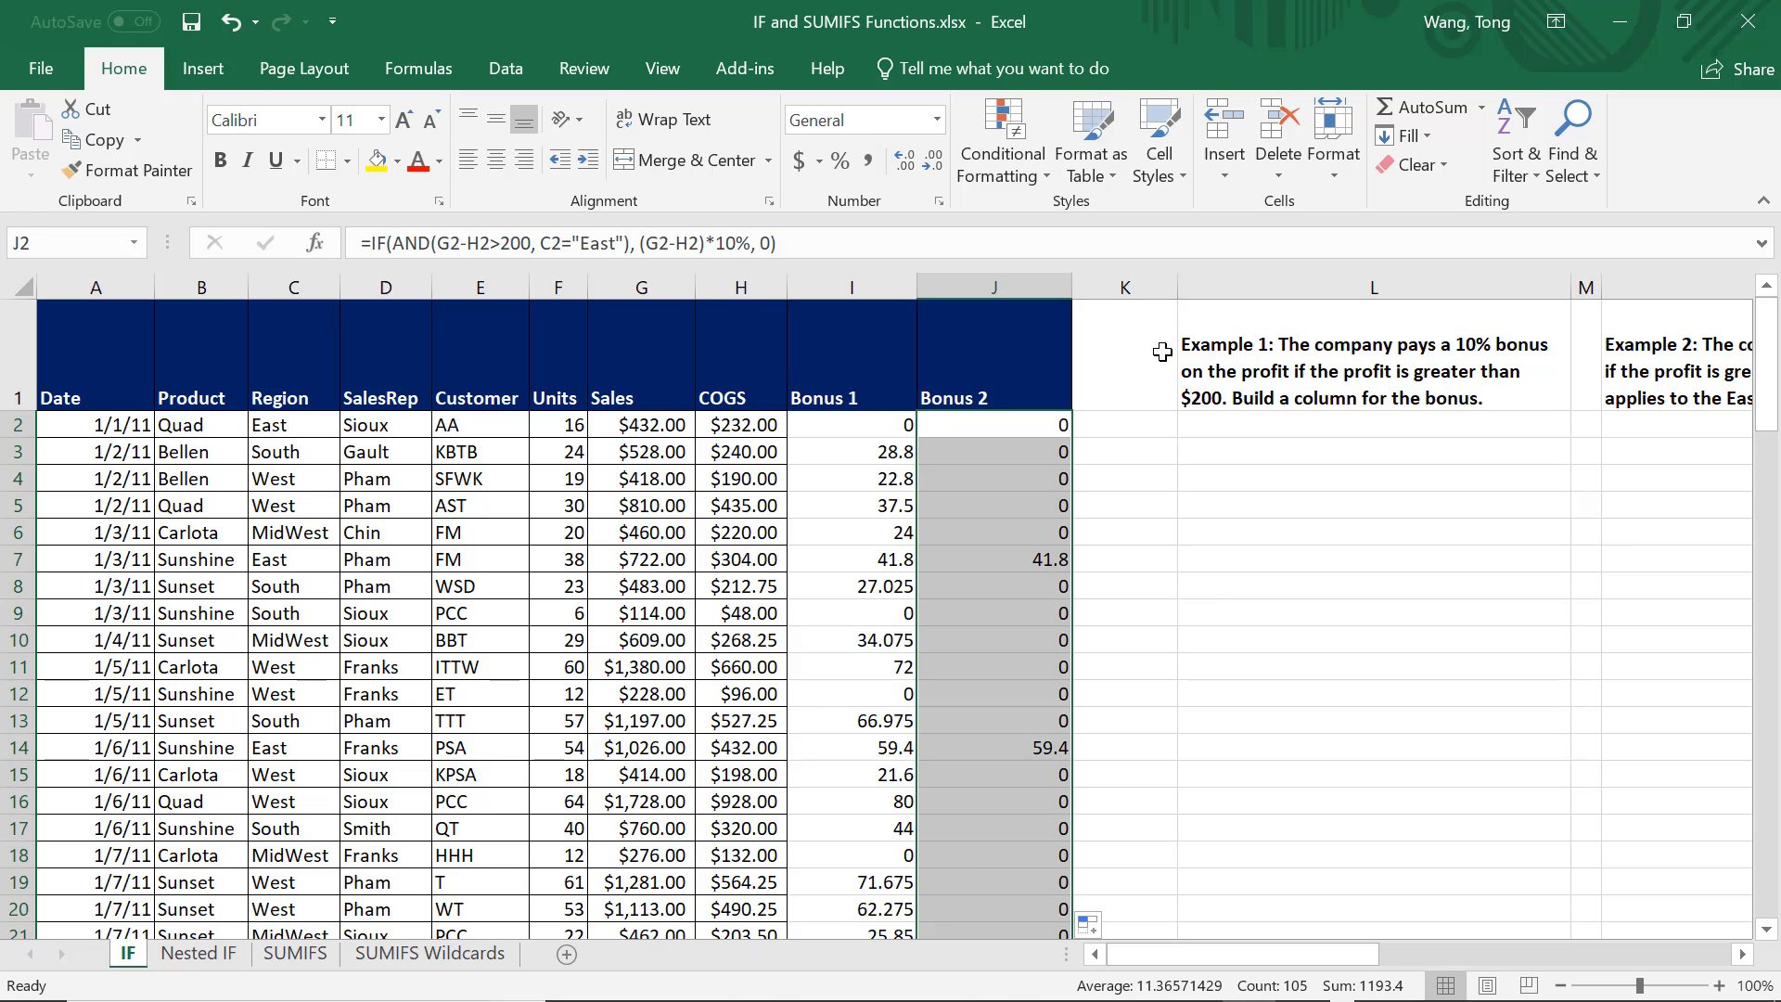
pyautogui.moveTo(1072, 288); pyautogui.dragTo(1065, 288)
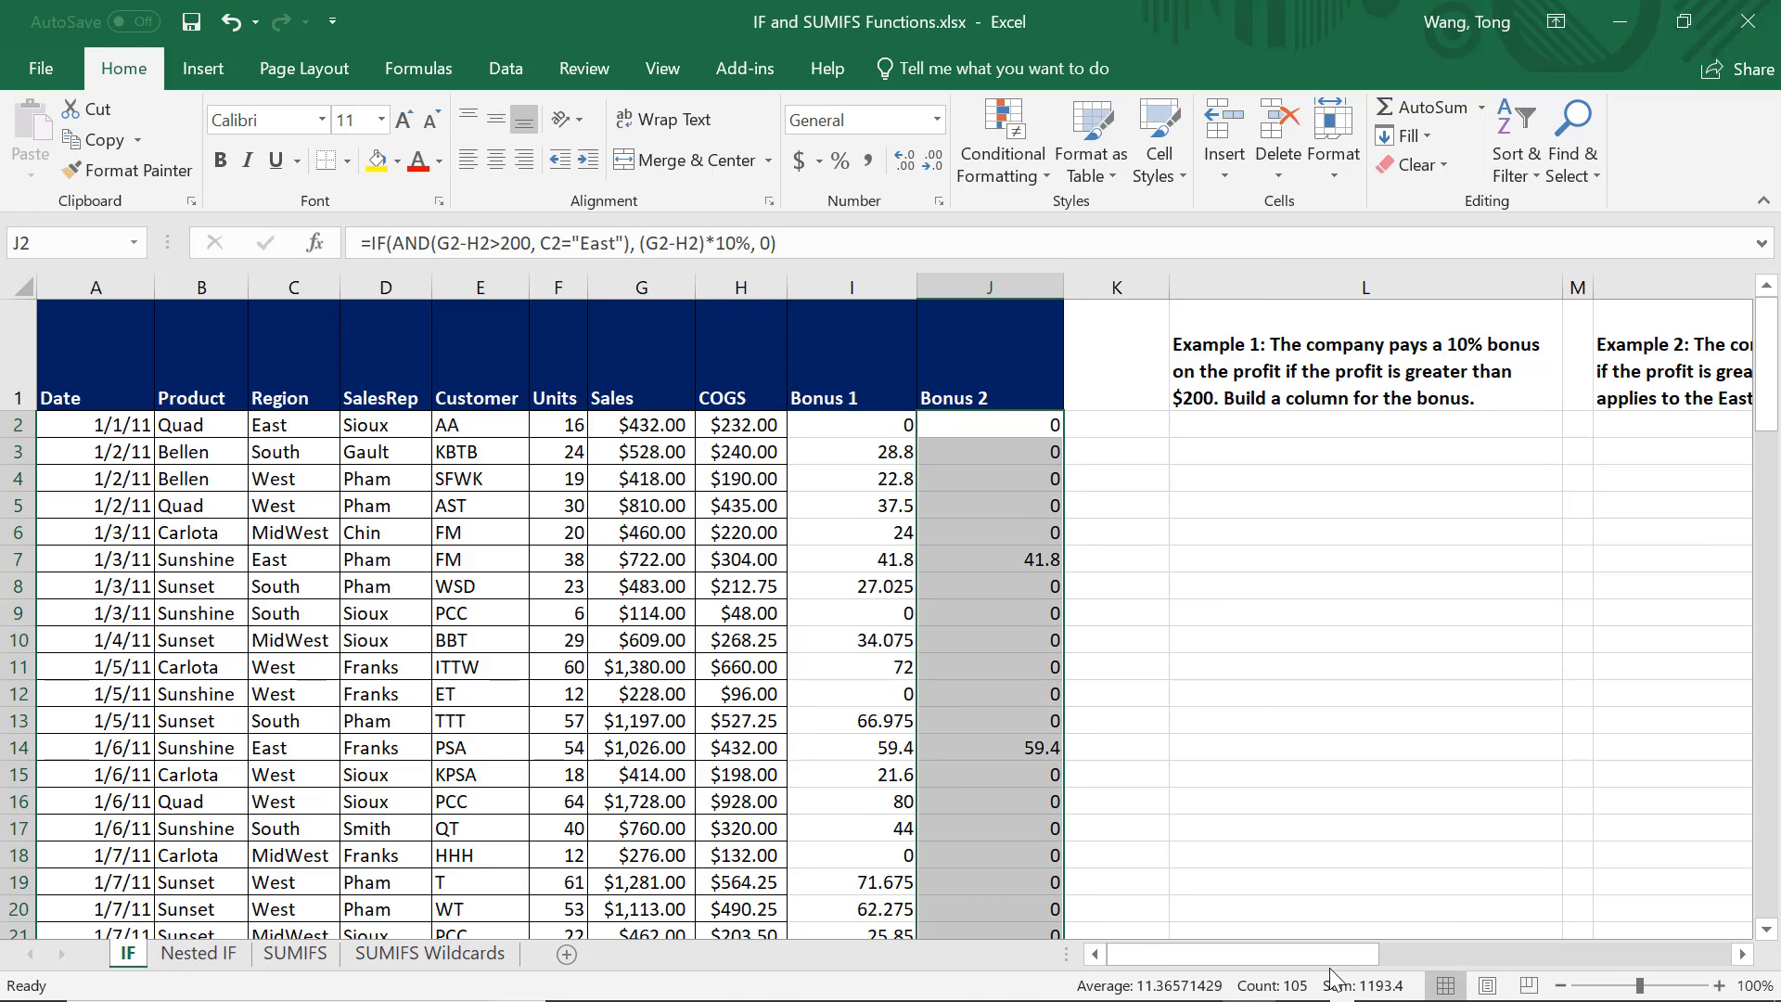
# Select the Units column data, widen column F slightly, and narrow the Bonus 2 column to a width of about 12.27.
pyautogui.moveTo(1341, 955); pyautogui.dragTo(1698, 983)
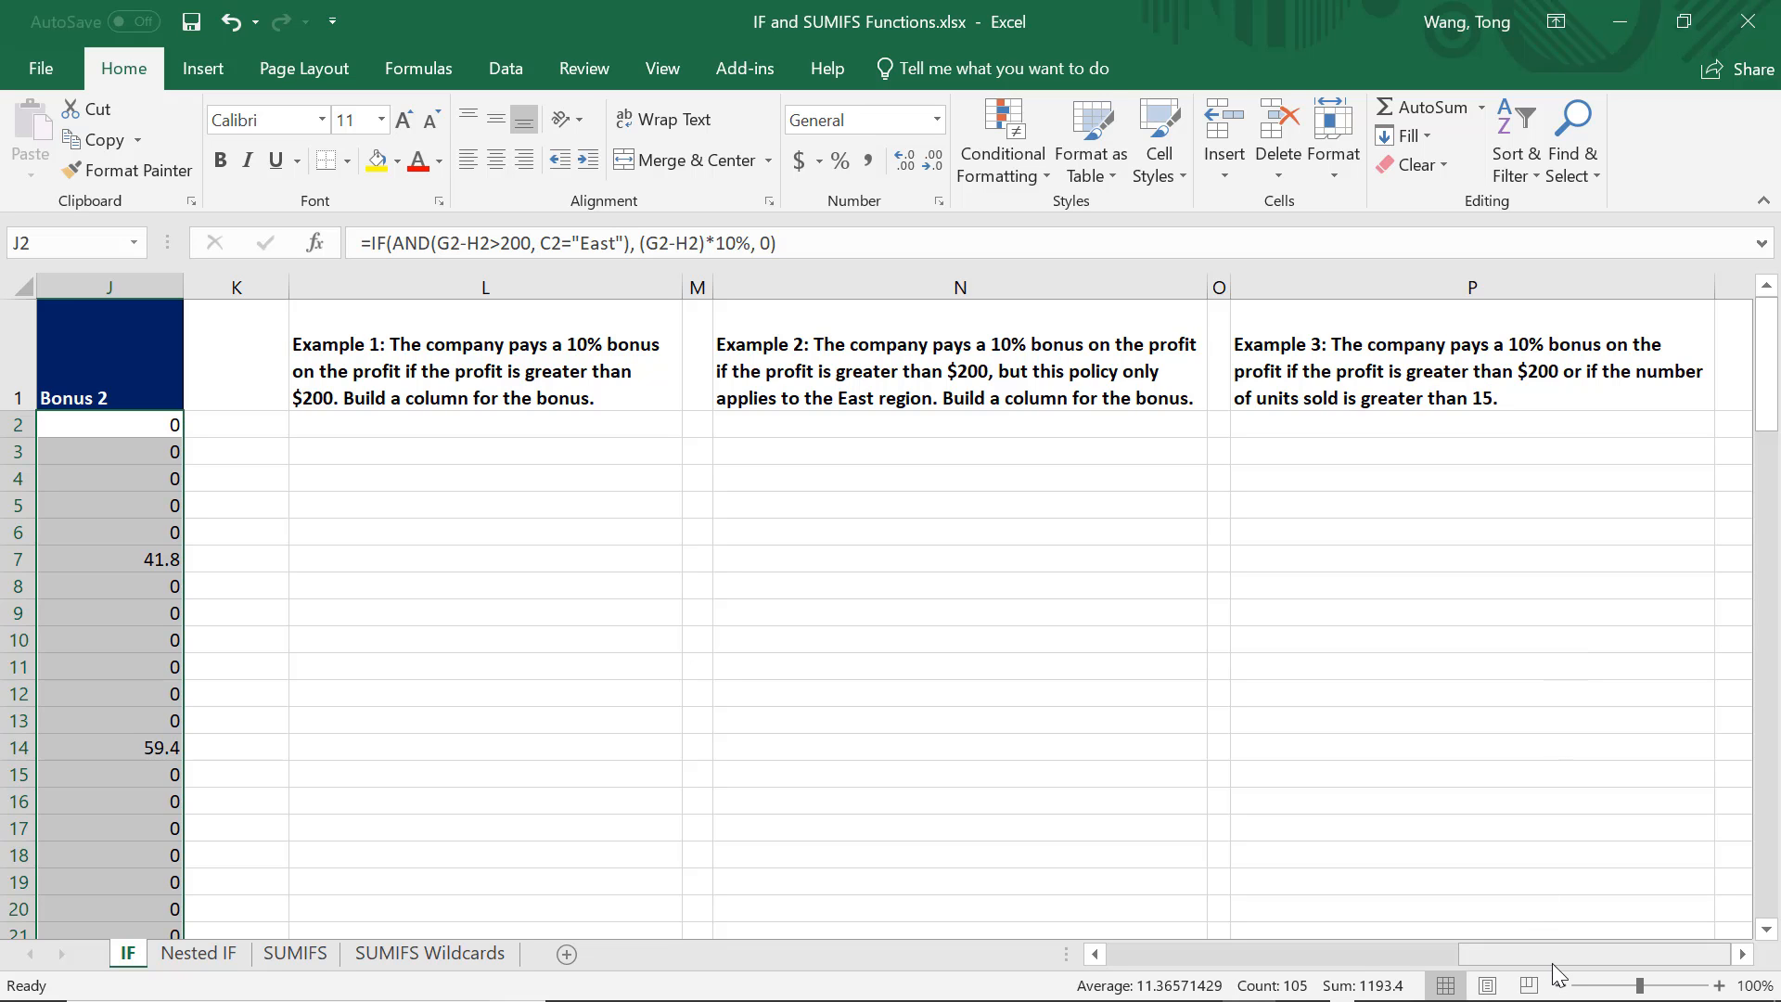
pyautogui.moveTo(1551, 963); pyautogui.dragTo(1113, 974)
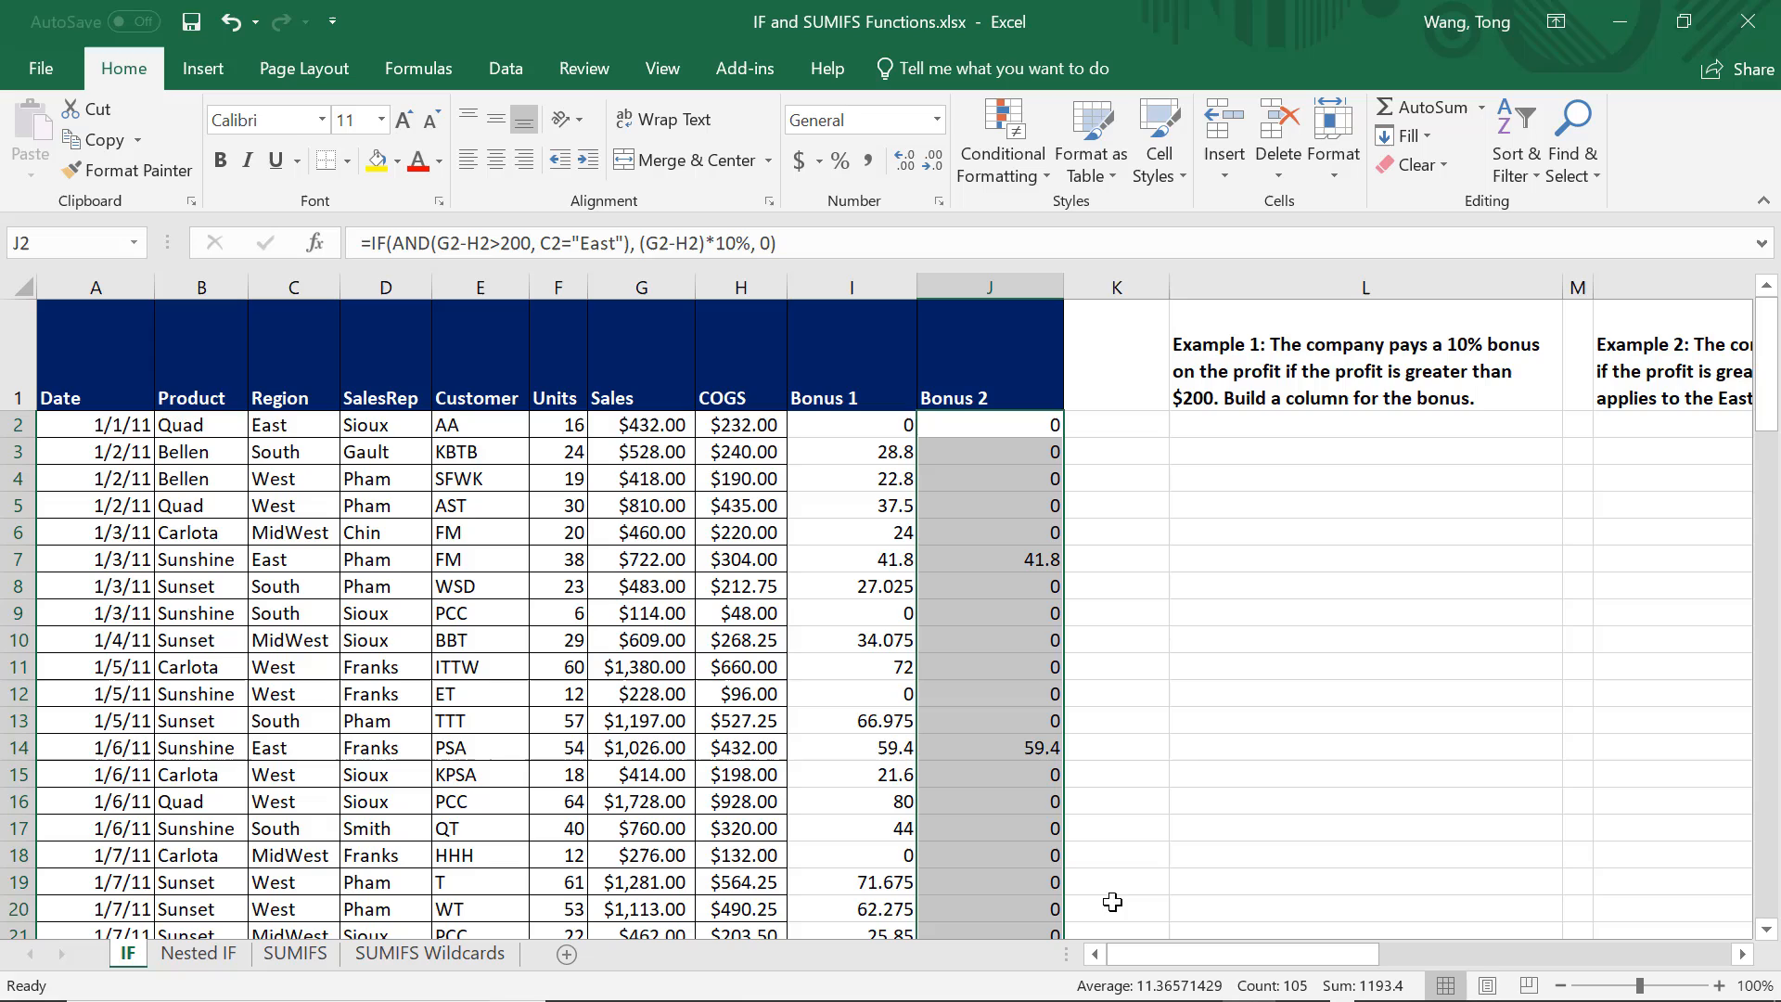
pyautogui.click(559, 367)
pyautogui.hotkey('ctrl', 'shift', 'Down')
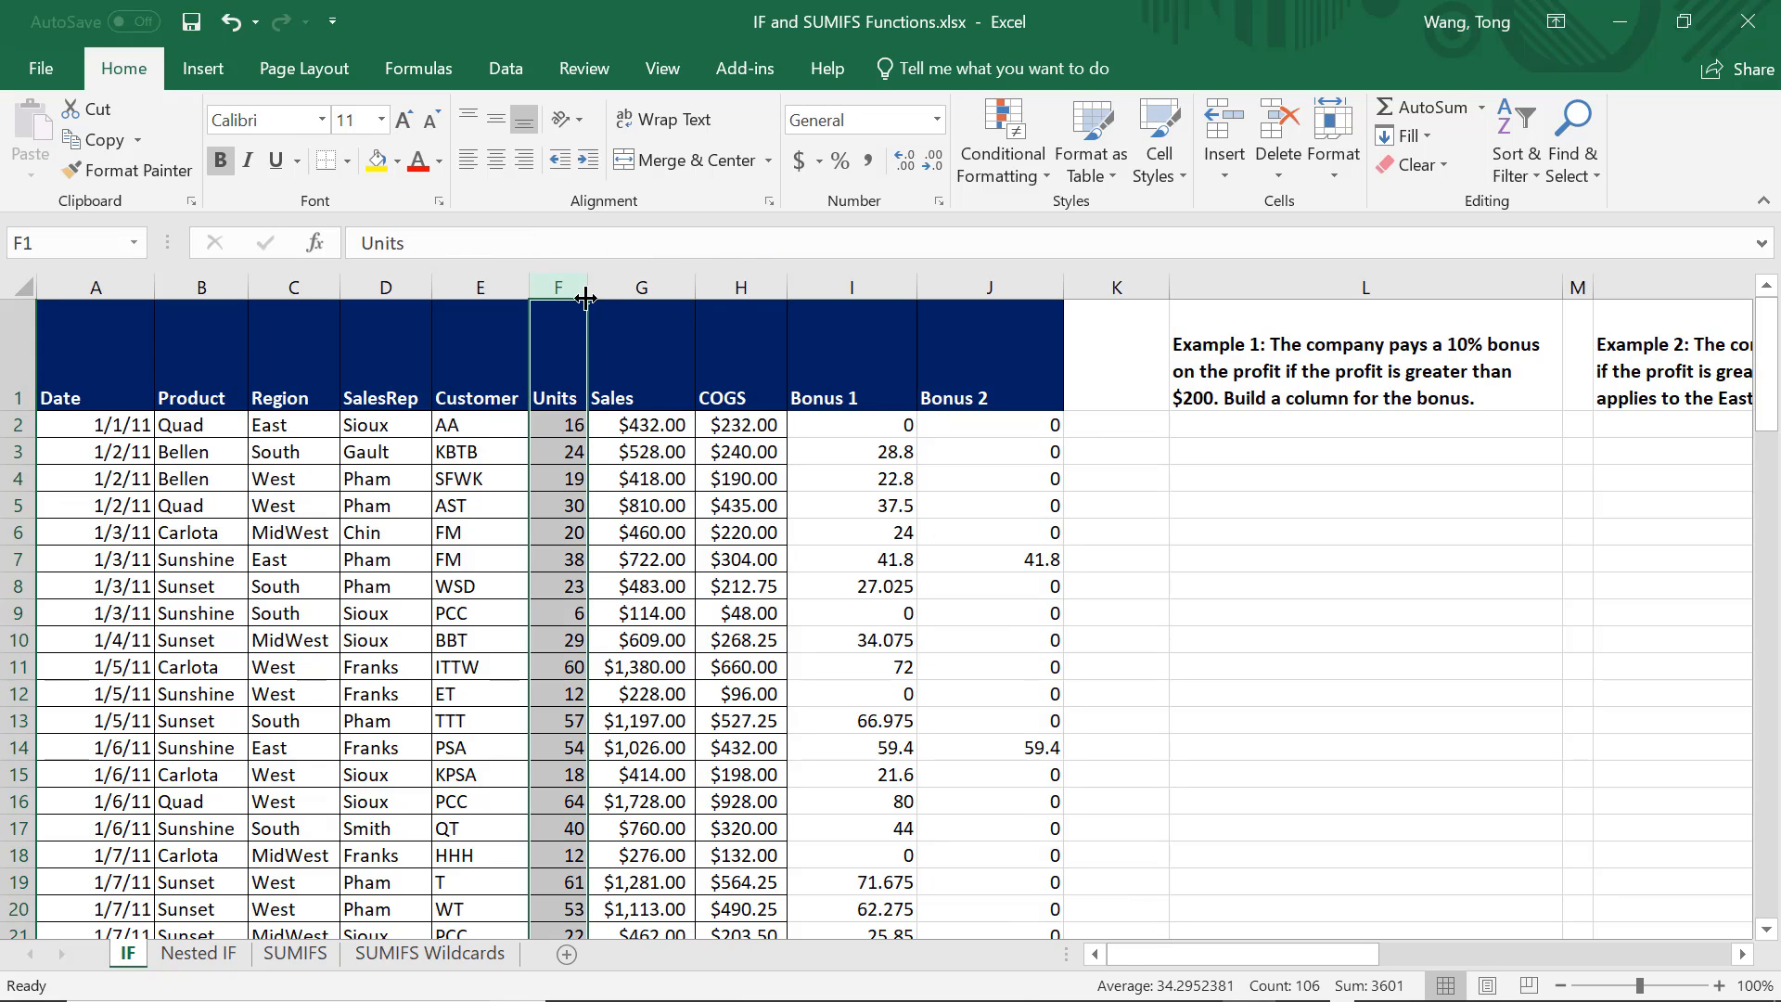
pyautogui.moveTo(587, 297); pyautogui.dragTo(607, 298)
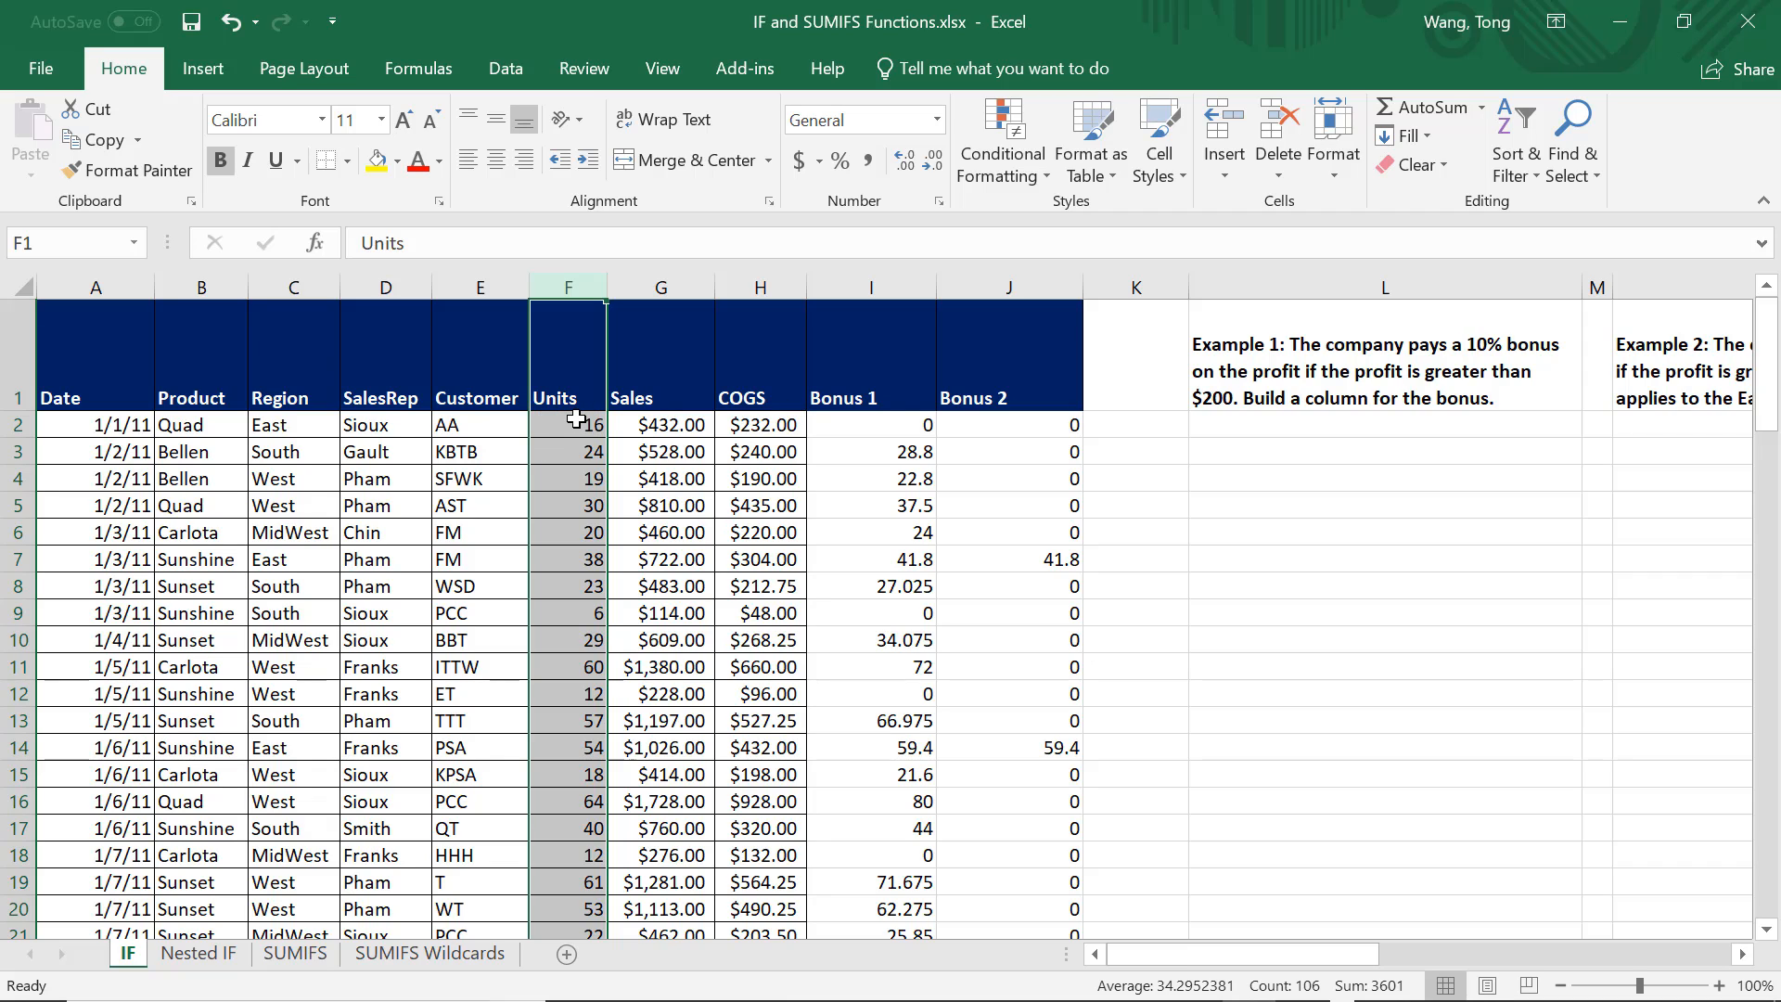
pyautogui.moveTo(1083, 288); pyautogui.dragTo(1064, 287)
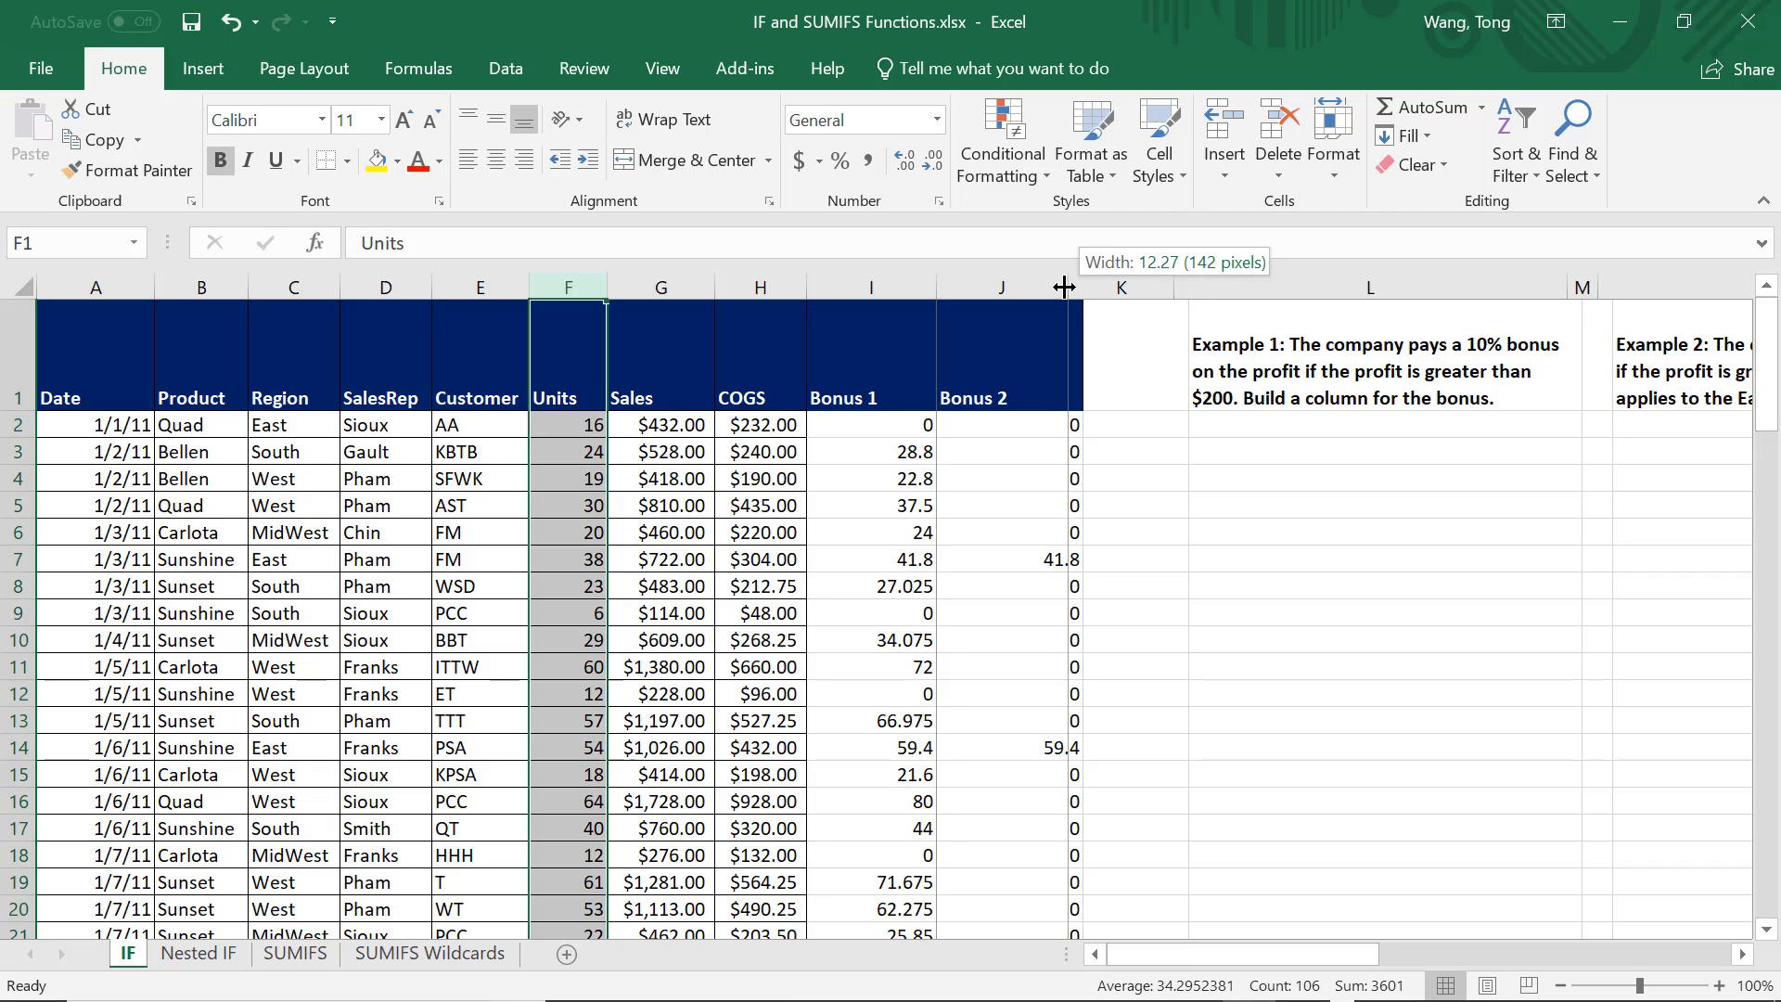
# Enter the header Bonus 3 in cell K1 and widen column K to make room for the bonus values.
pyautogui.moveTo(1294, 949); pyautogui.dragTo(1577, 955)
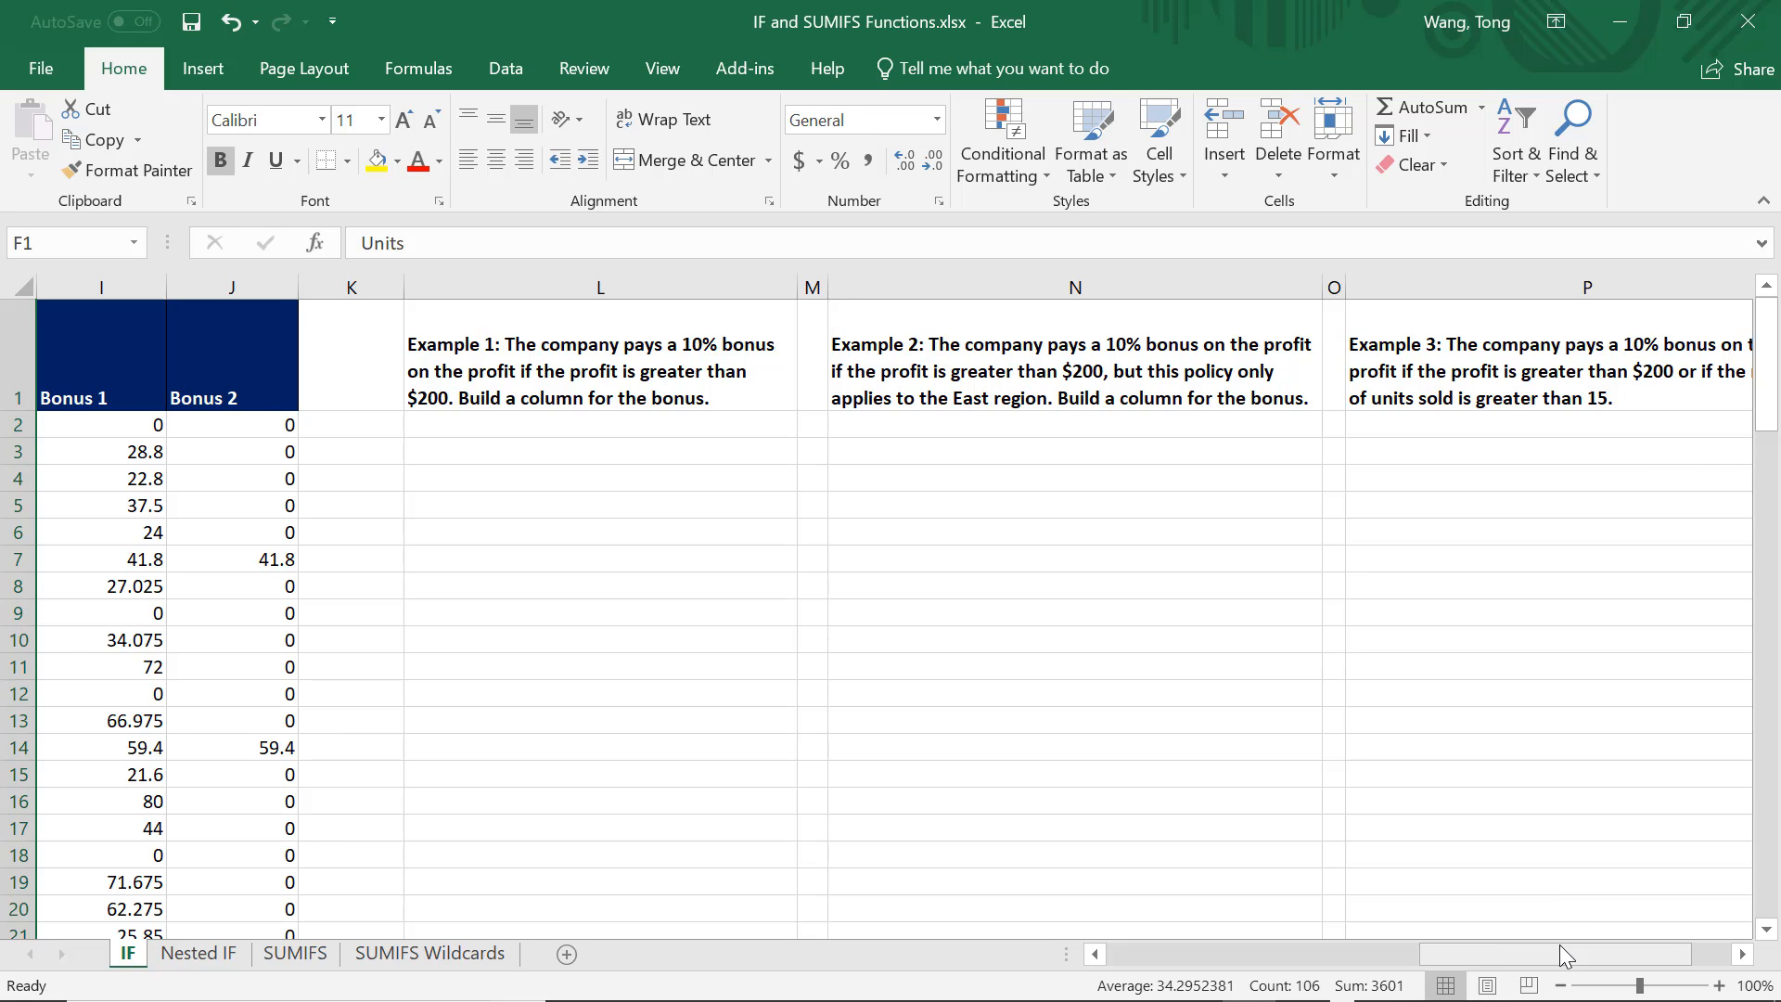
pyautogui.moveTo(1559, 954); pyautogui.dragTo(1282, 961)
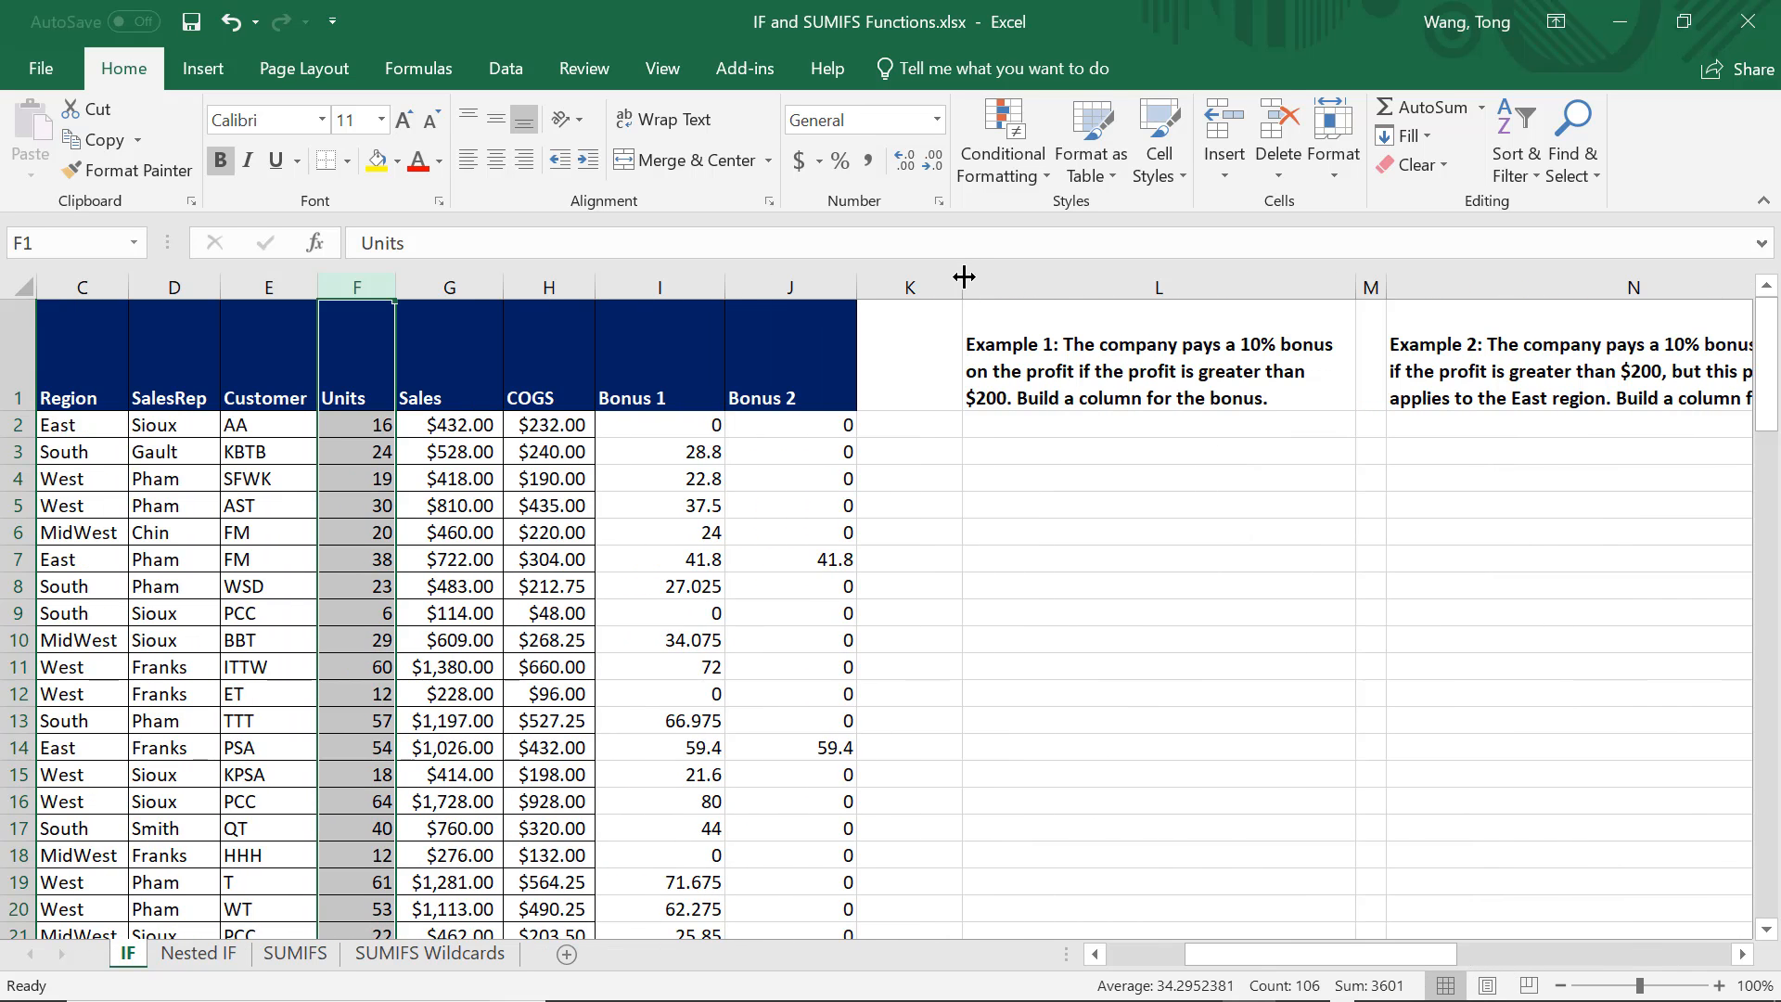
pyautogui.moveTo(965, 288); pyautogui.dragTo(1035, 292)
pyautogui.click(943, 398)
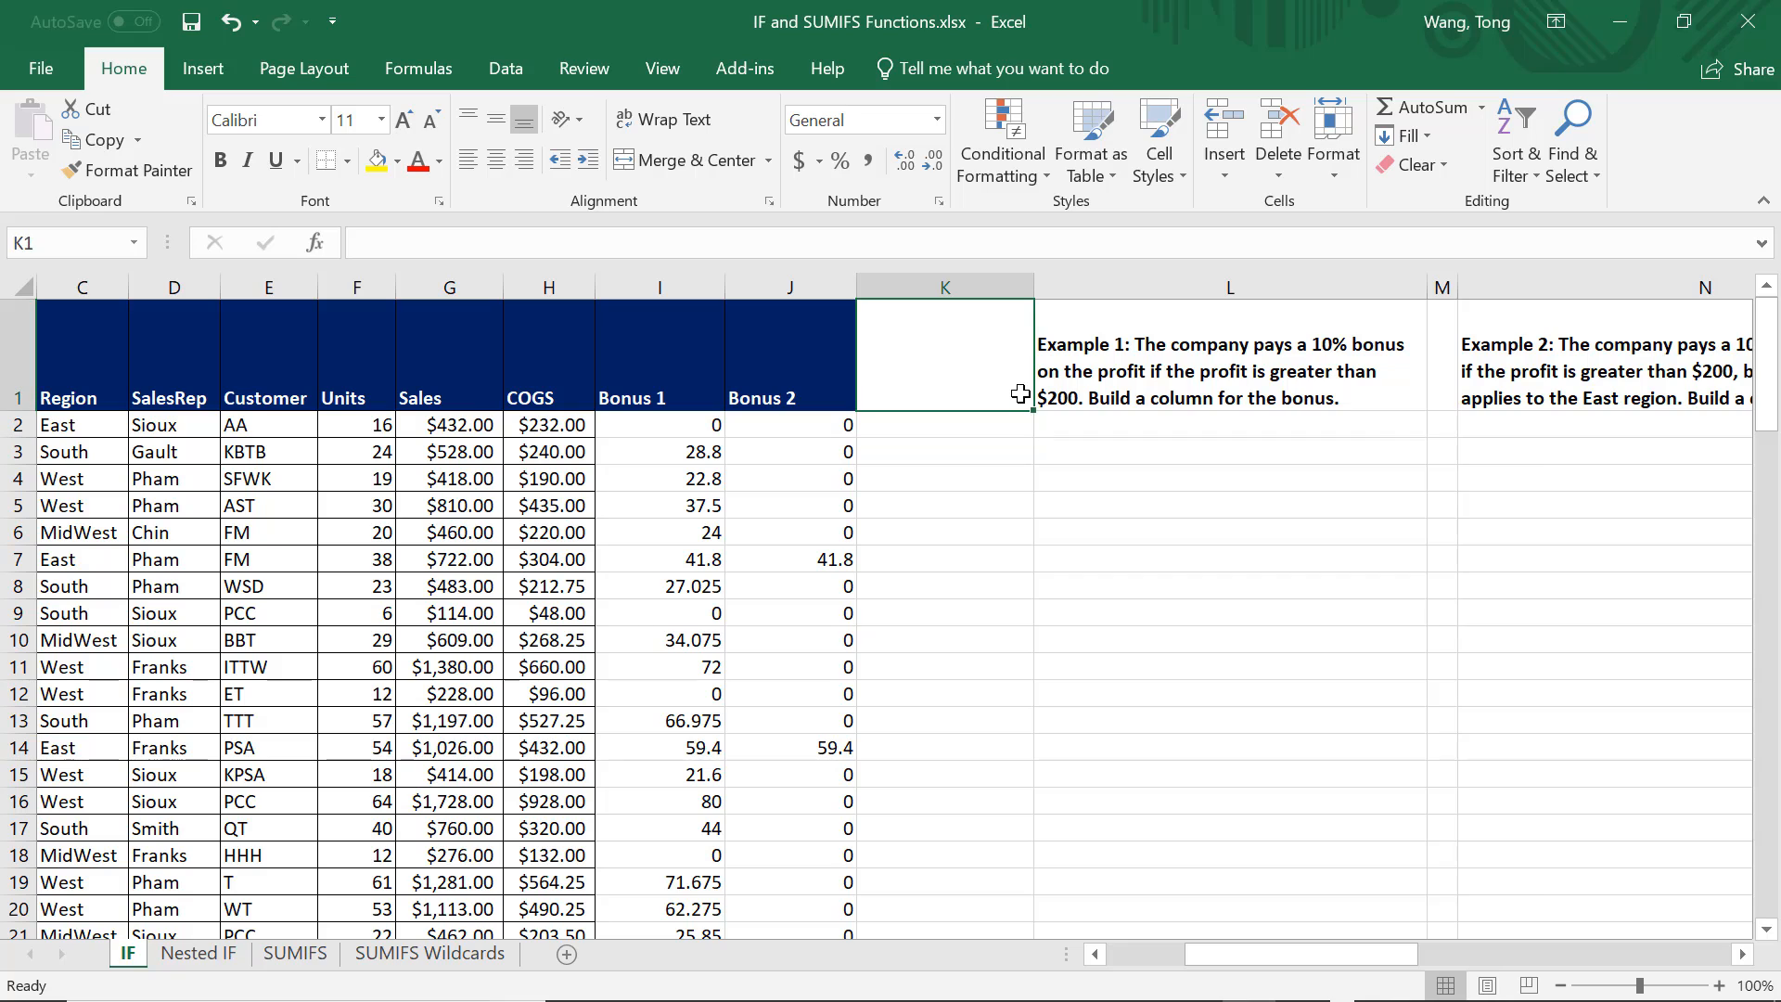
pyautogui.write('Bon')
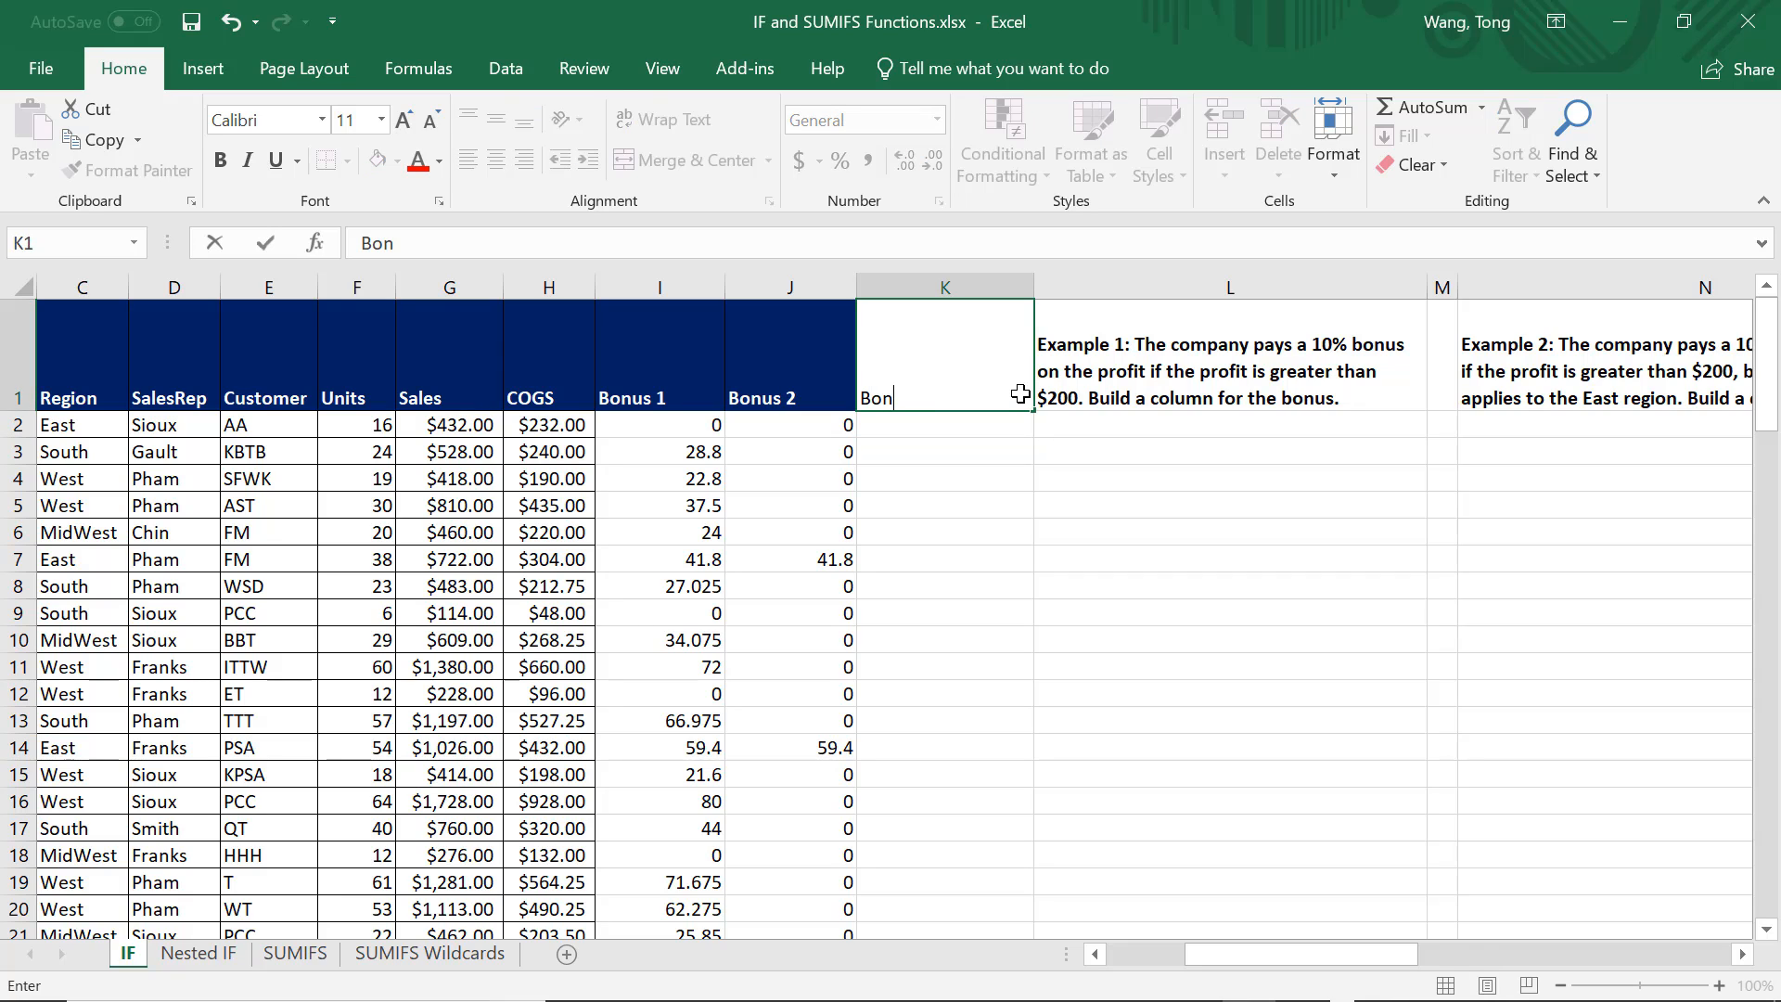
pyautogui.write('us 3')
pyautogui.press('Return')
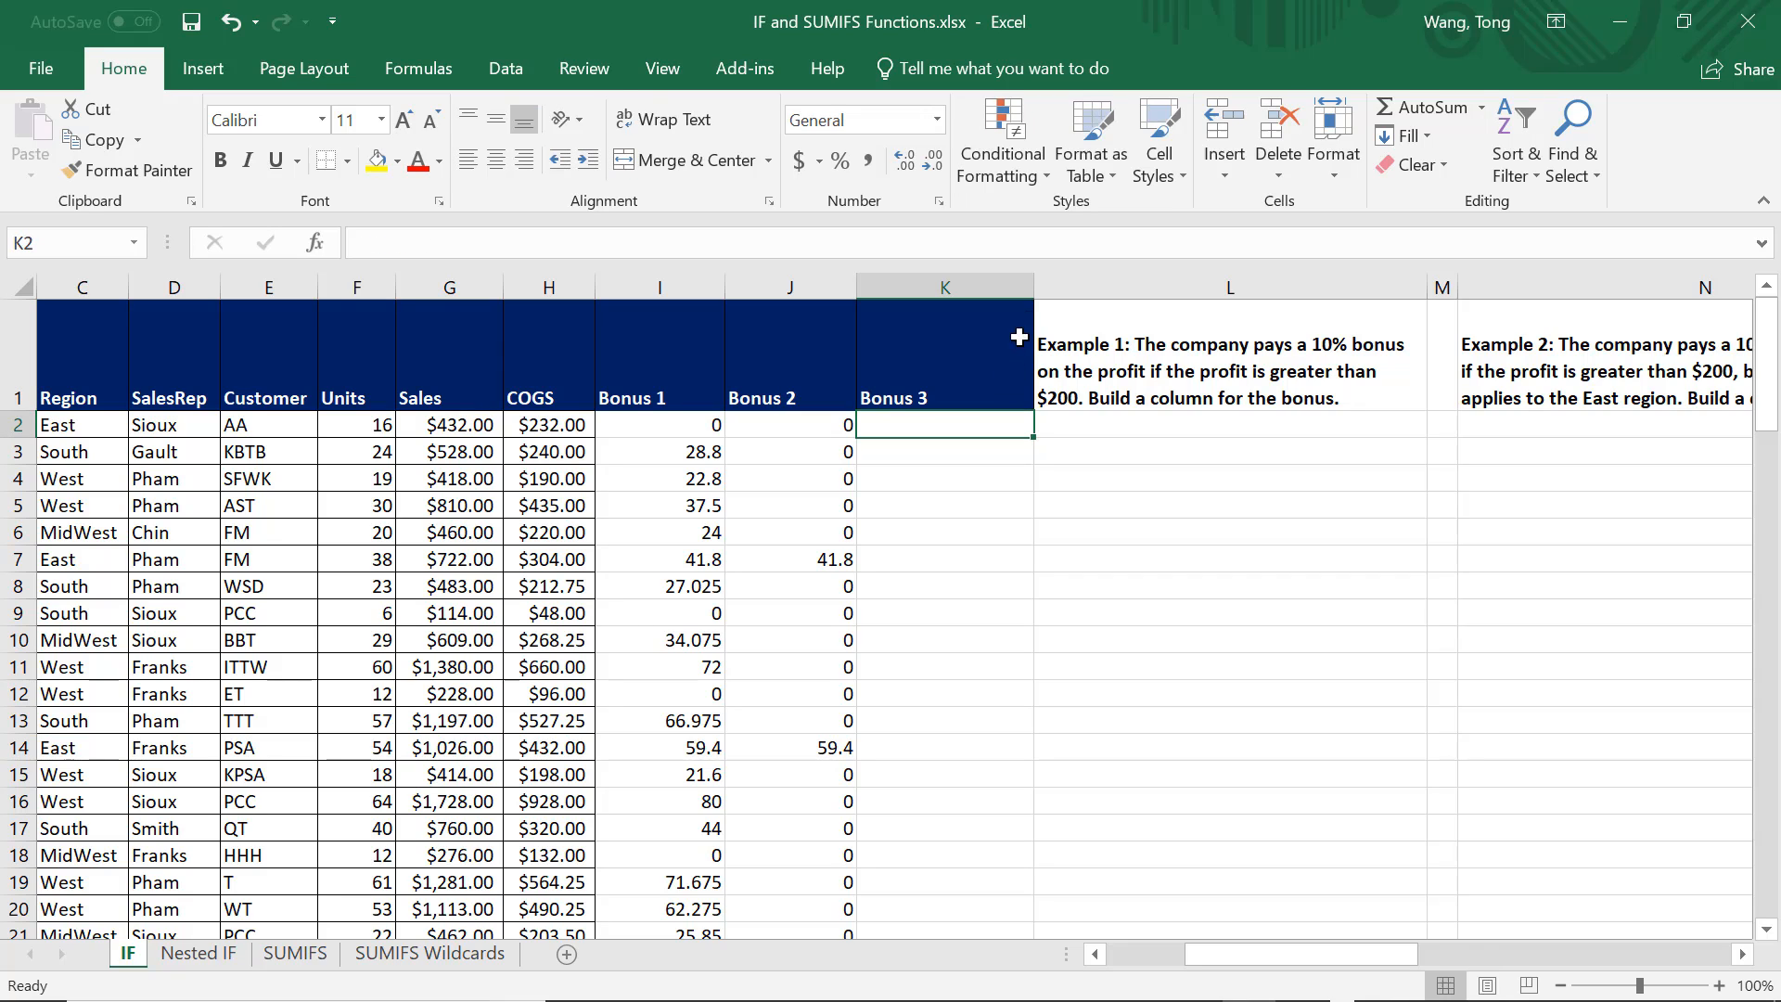
pyautogui.moveTo(1030, 291); pyautogui.dragTo(1023, 290)
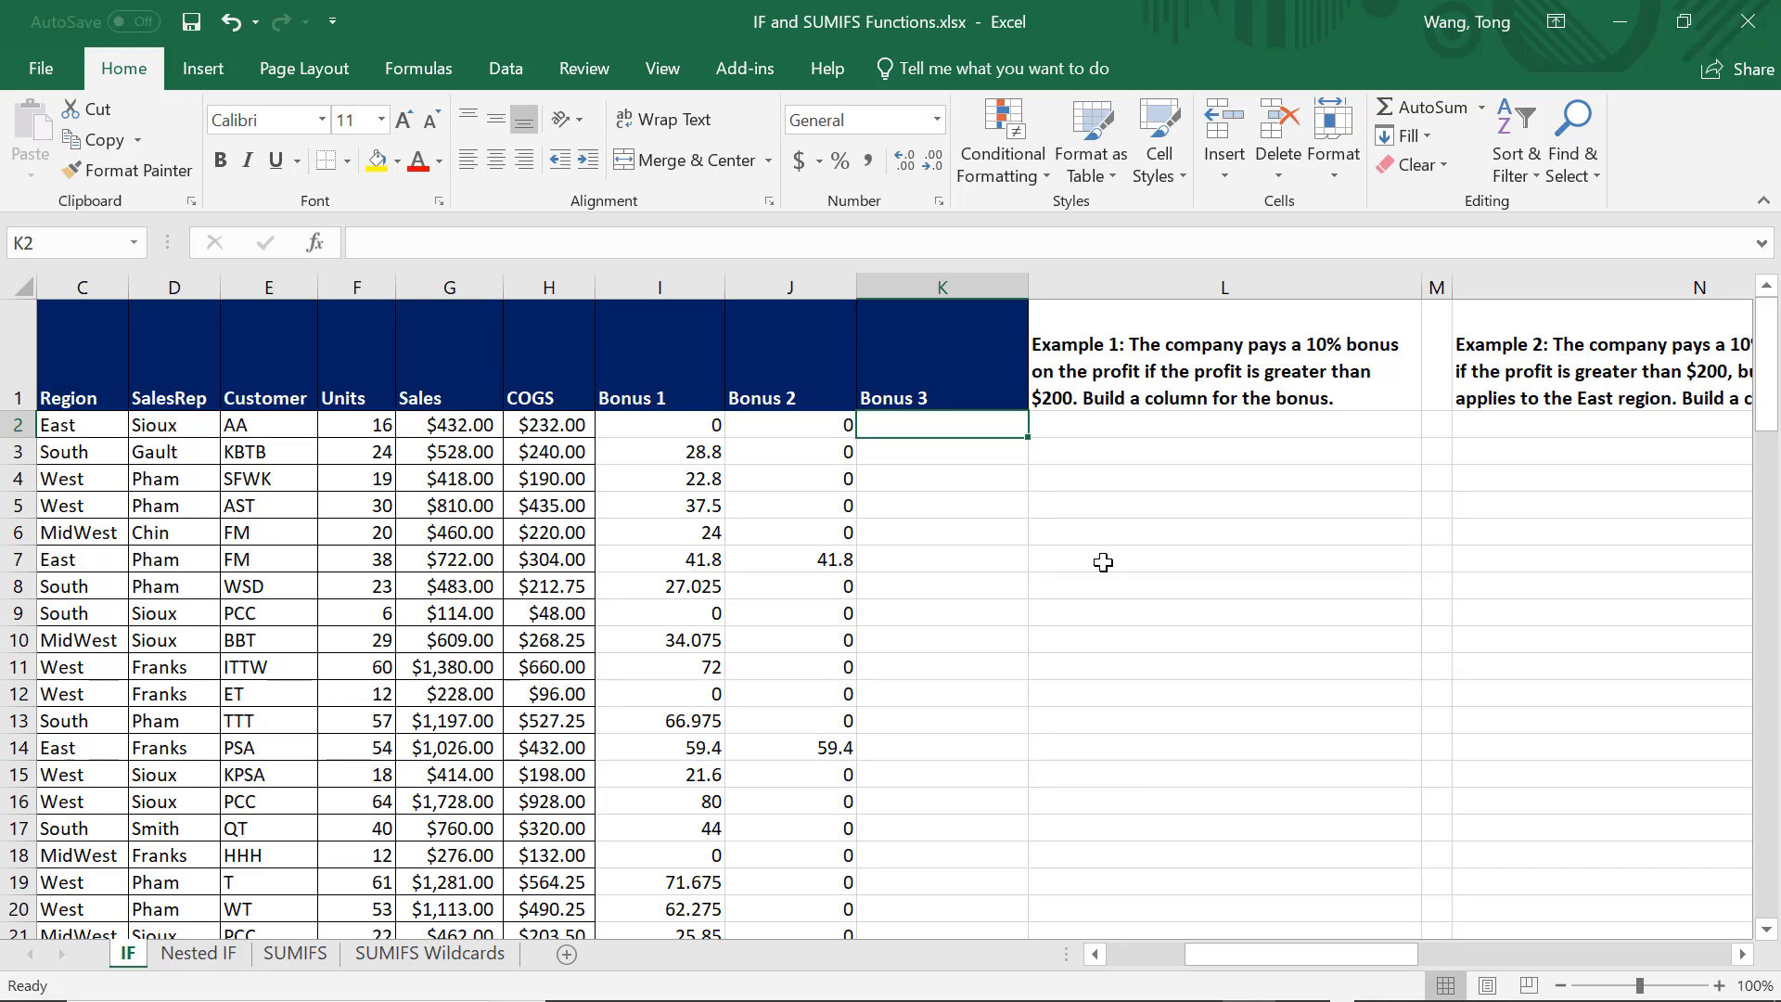
# Start an IF formula in K2 whose logical test is OR(G2-H2>200, F2>15).
pyautogui.write('=if')
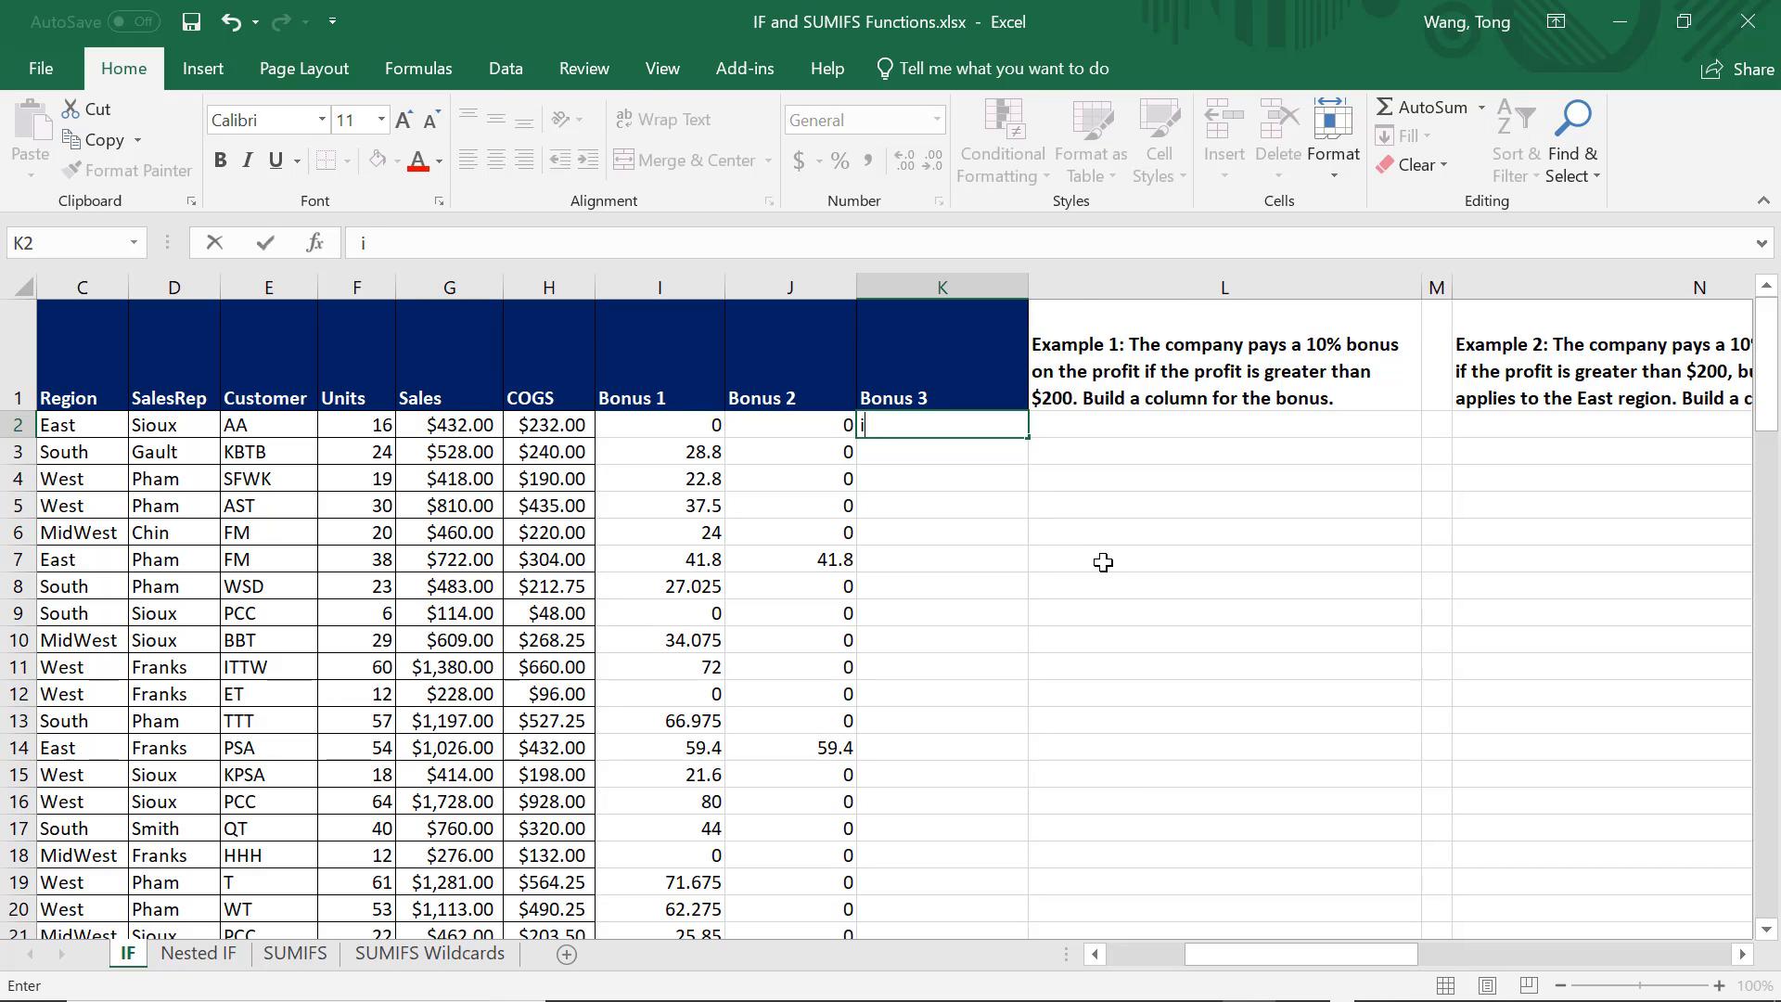
pyautogui.write('(')
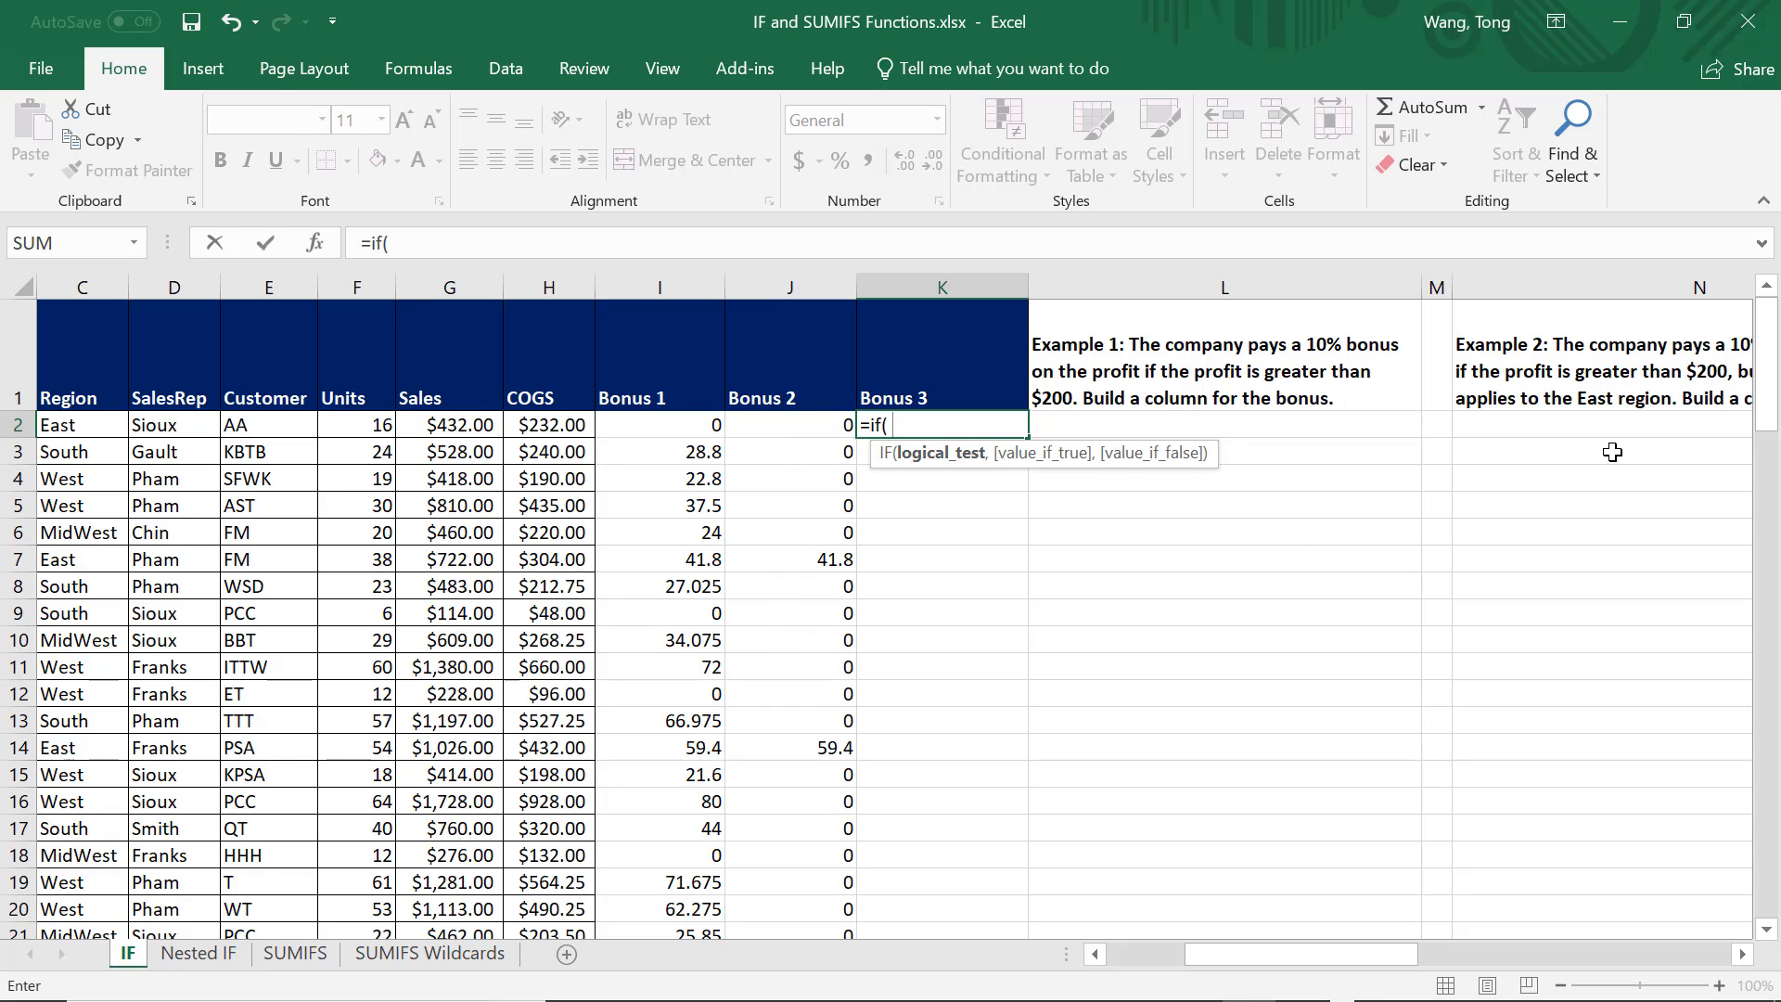
pyautogui.write(' or(')
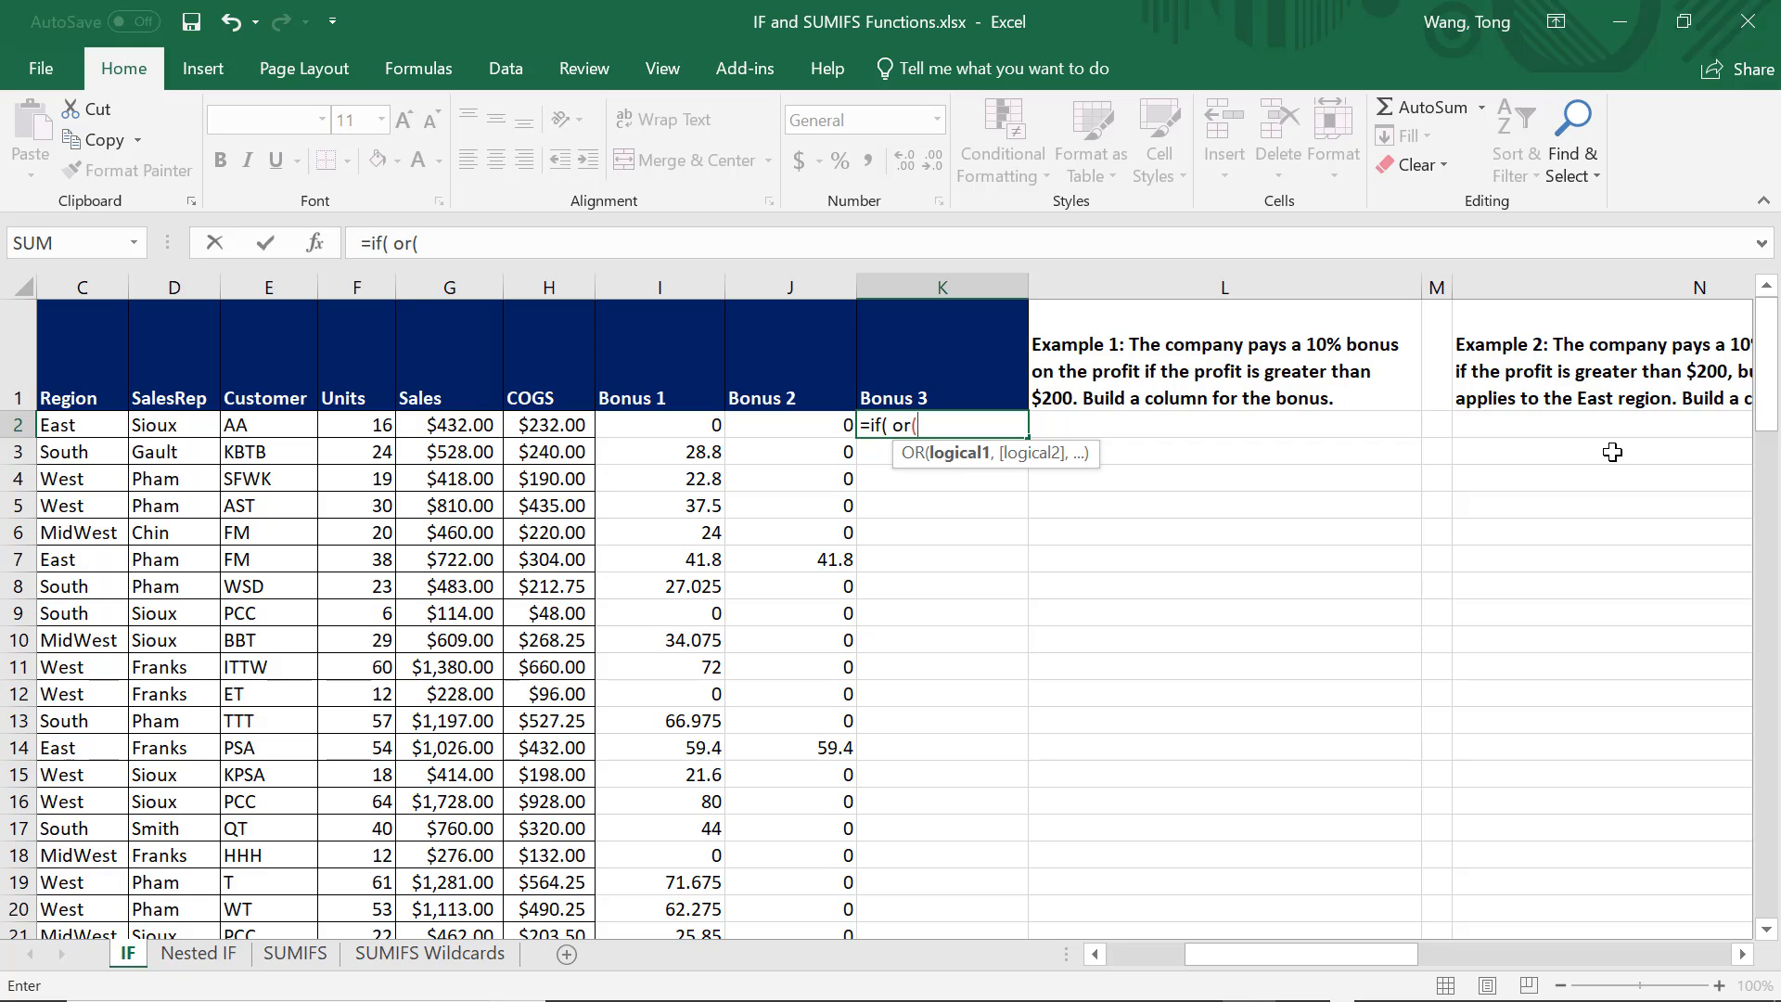
pyautogui.write('g2-h2')
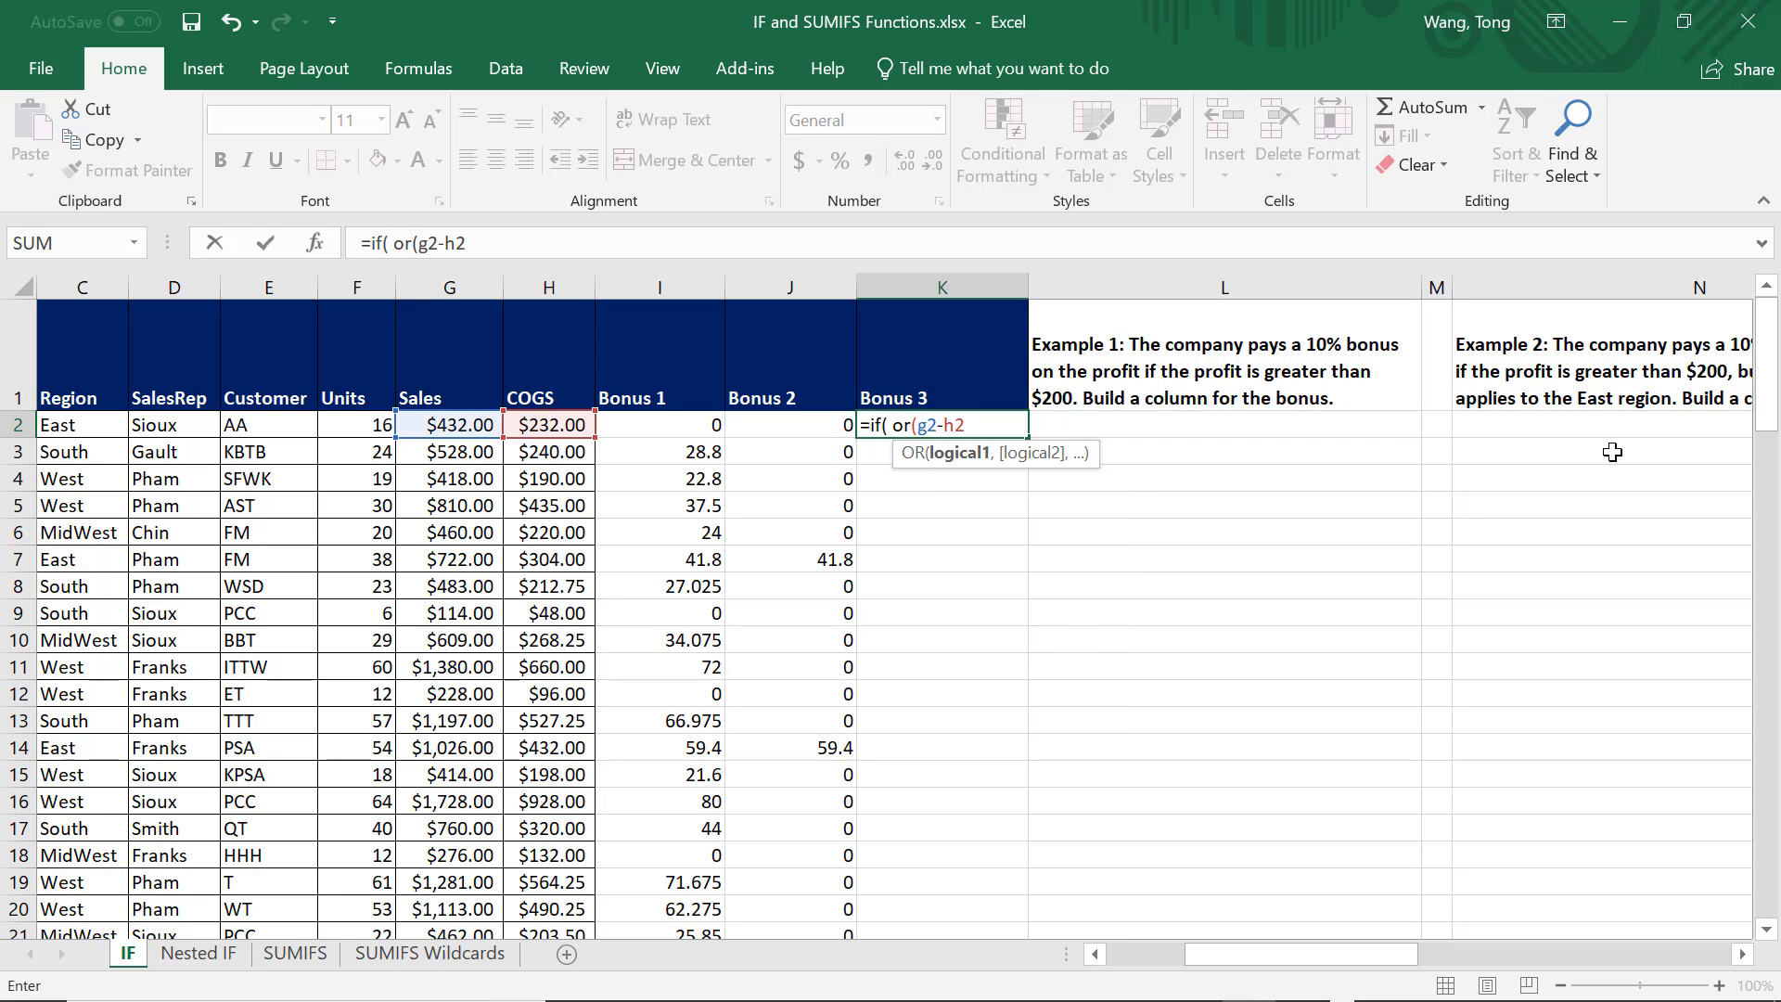
pyautogui.write('>200,')
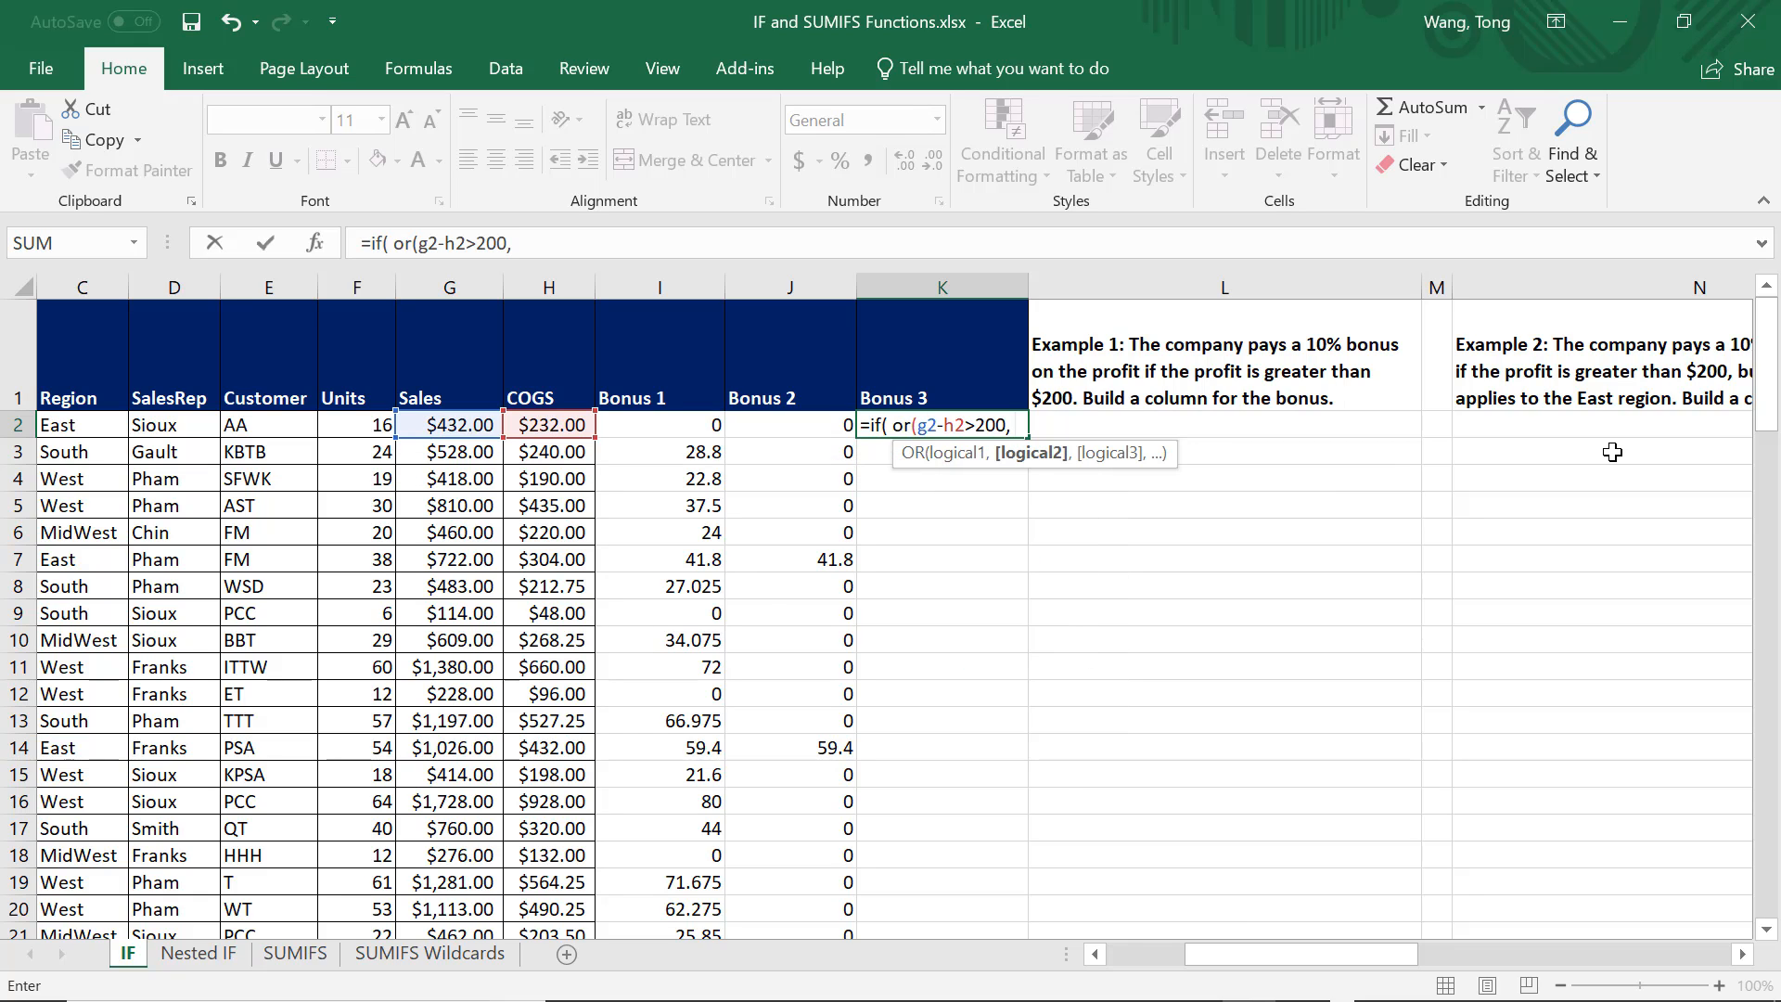
pyautogui.write(' f2')
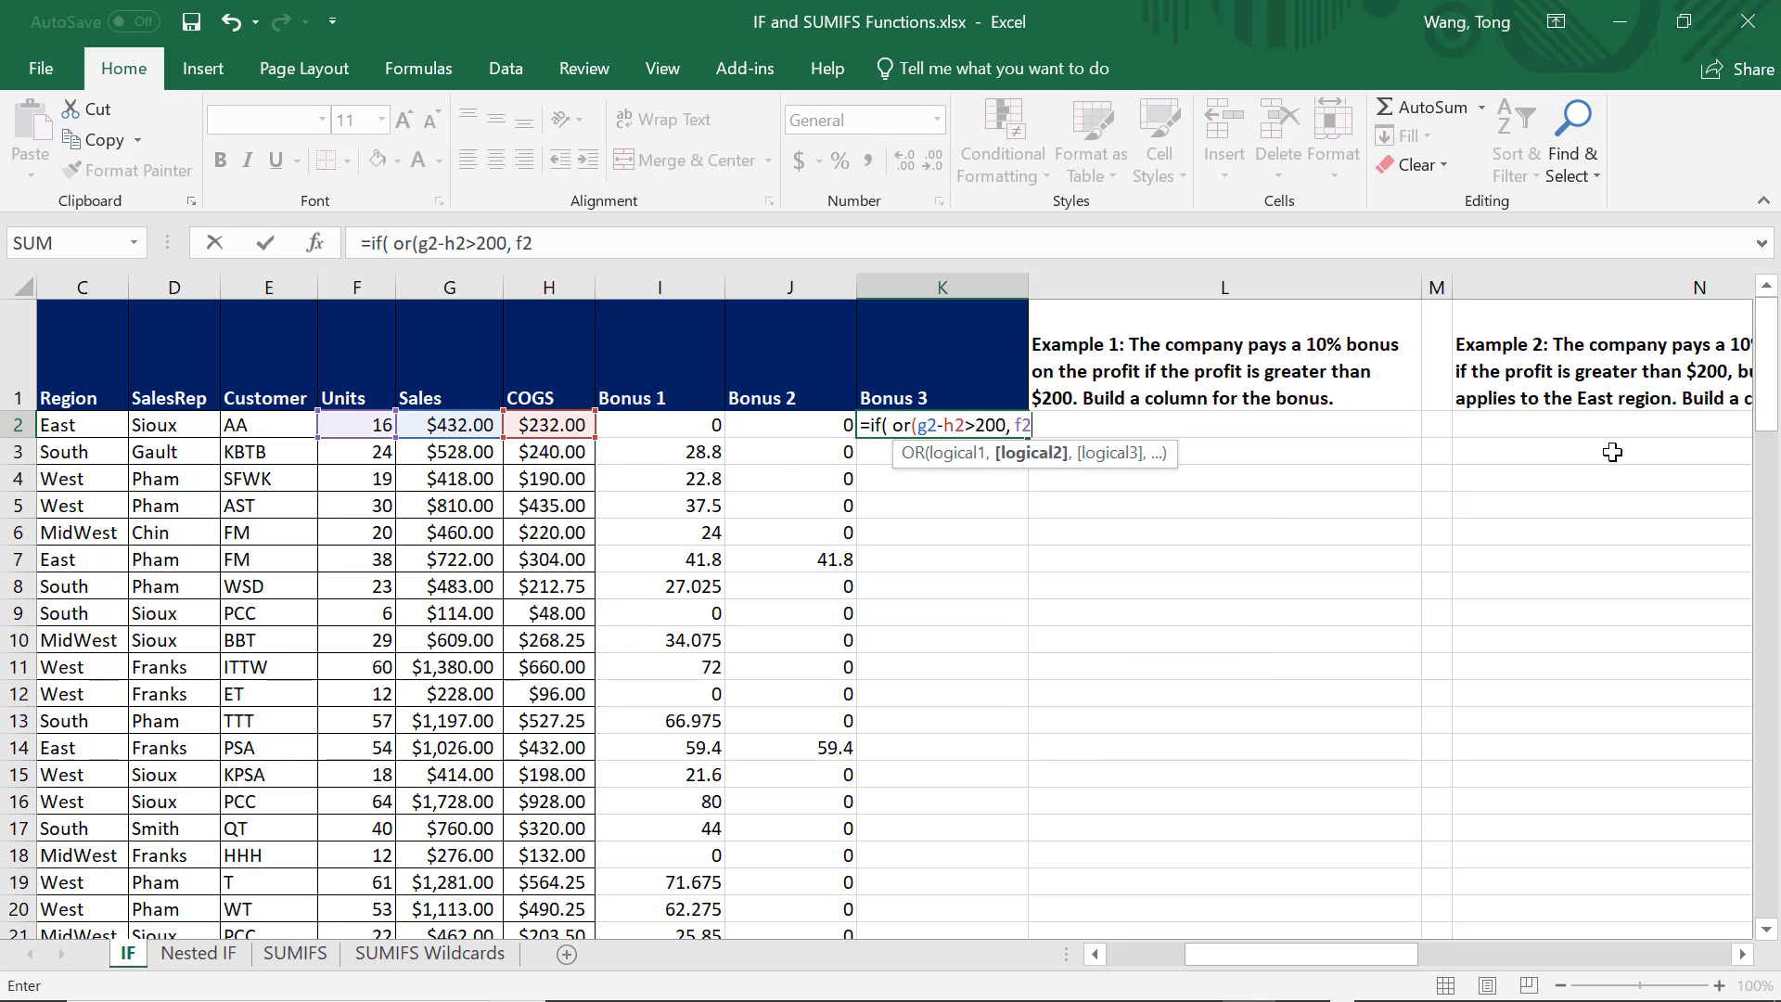
pyautogui.write('>')
pyautogui.press('BackSpace')
pyautogui.write('15)')
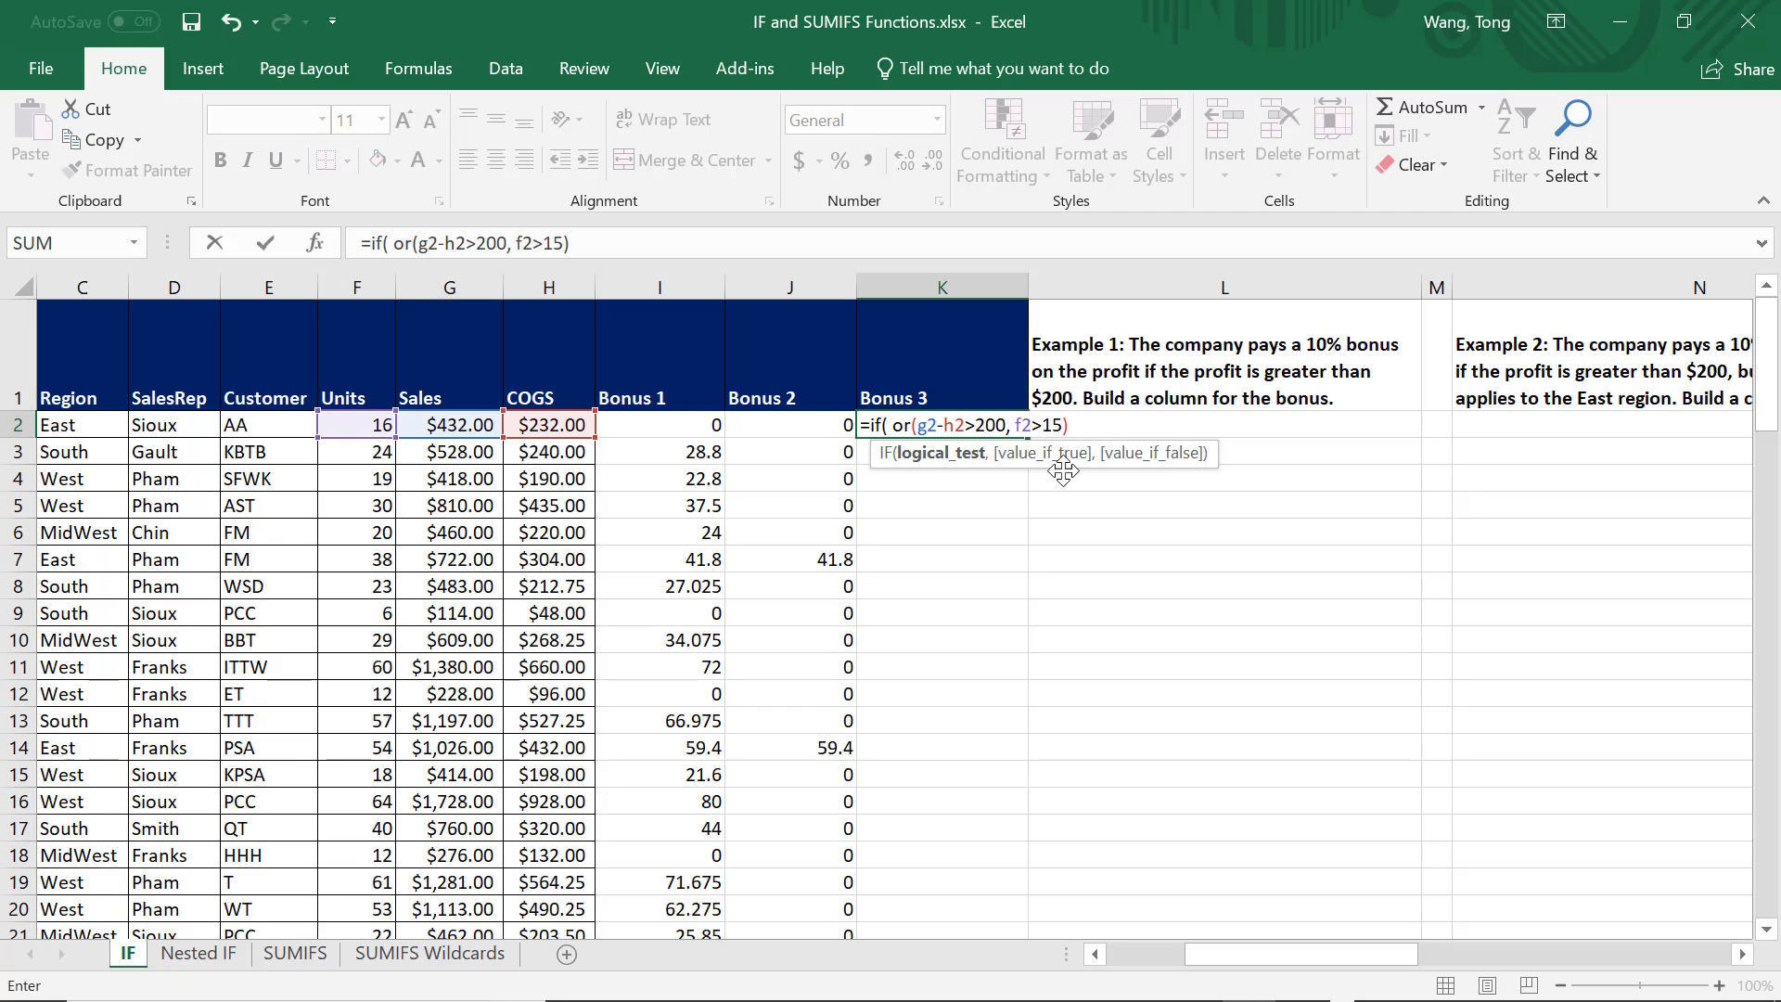
# Complete the K2 formula with (G2-H2)*10% as the true value and 0 as the false value, and fill it down the Bonus 3 column.
pyautogui.write(',')
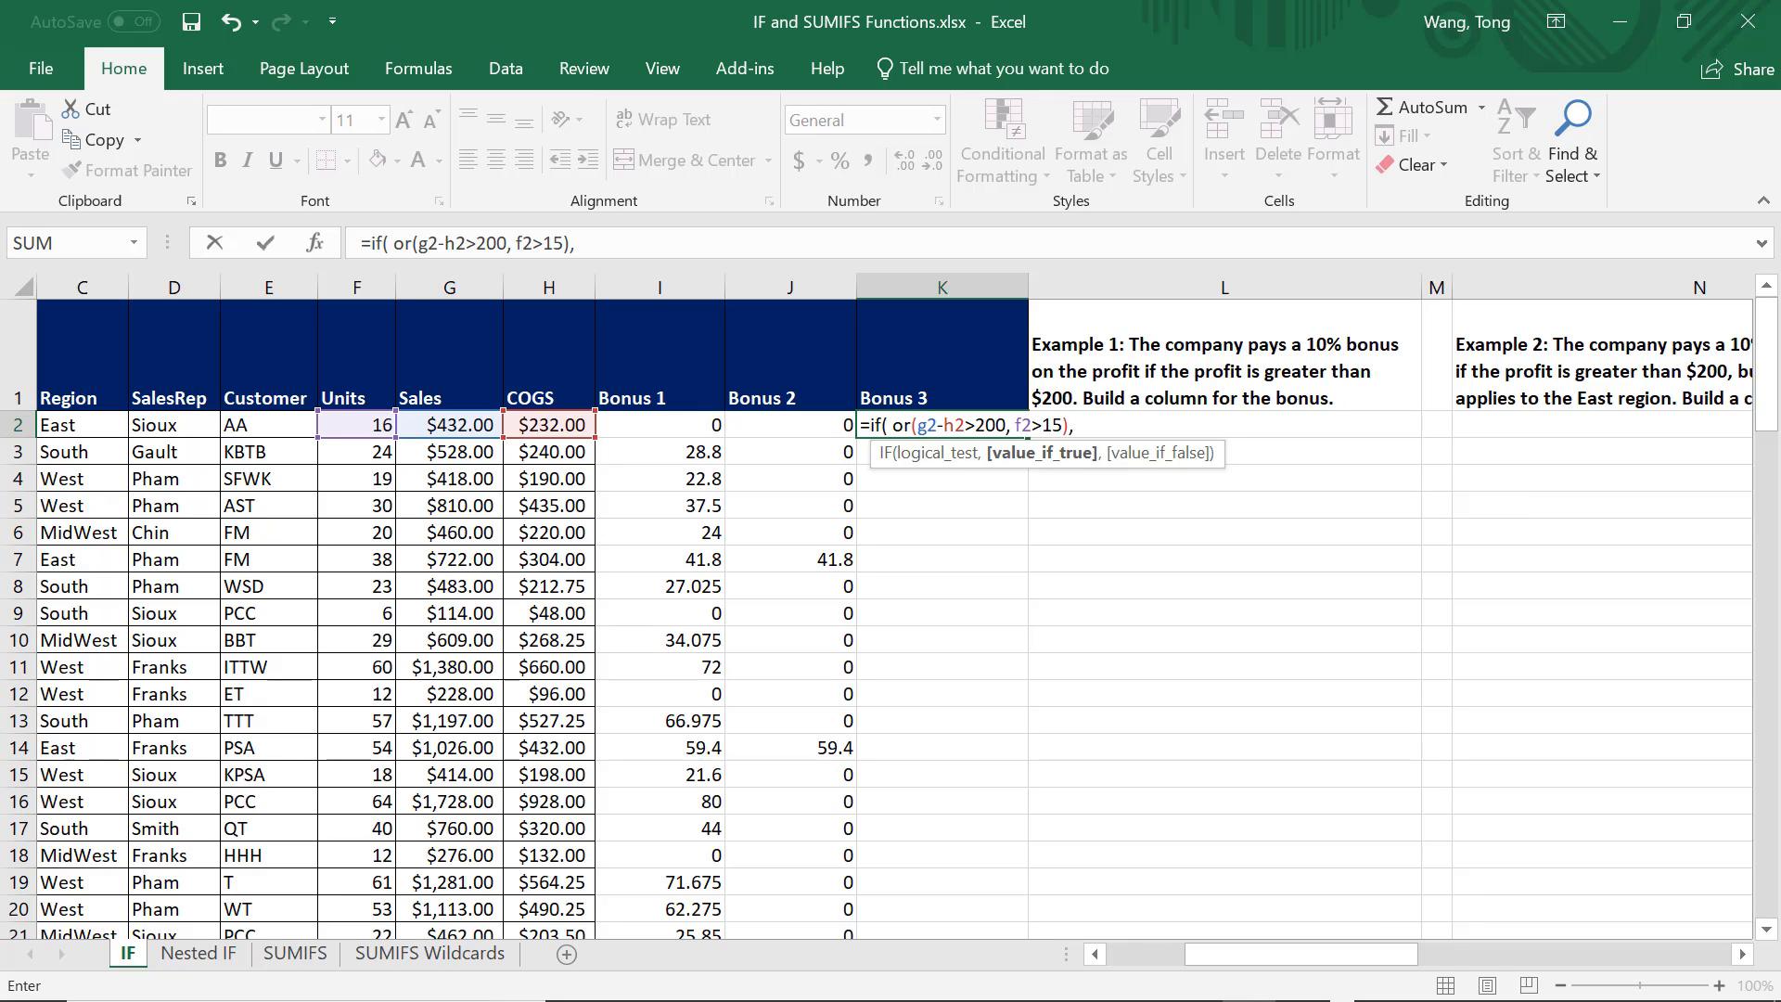
pyautogui.write('(g2-h2)*10%')
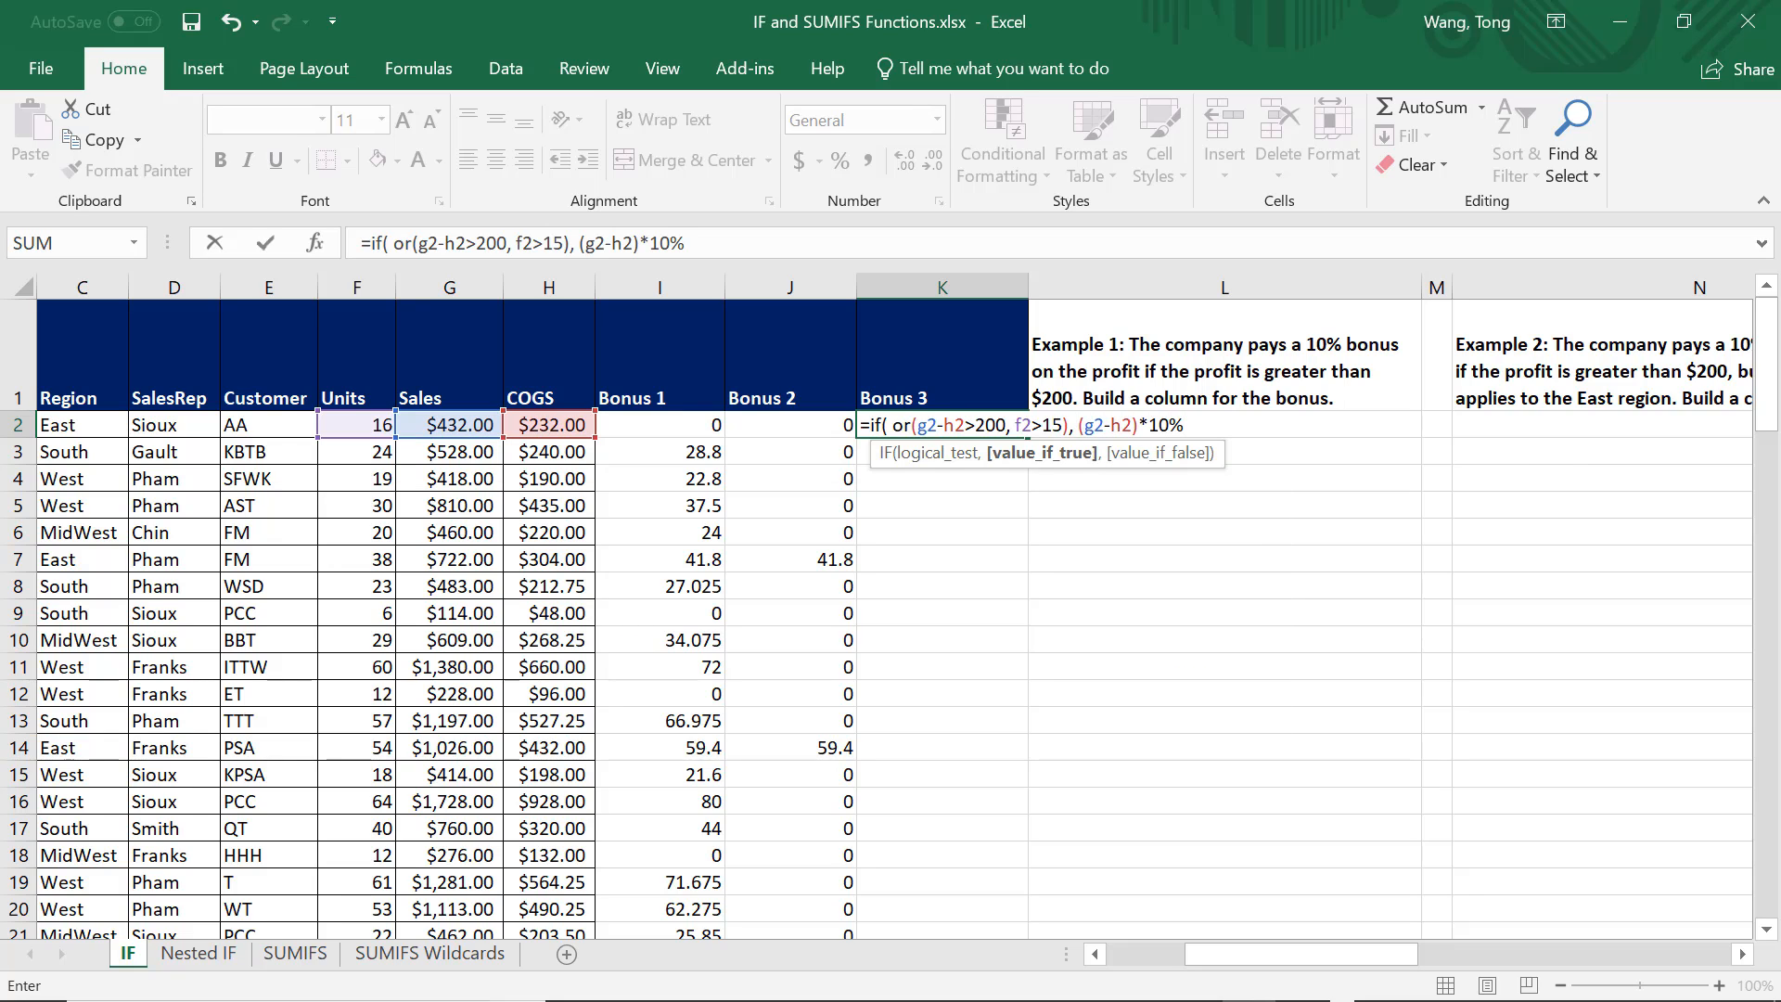
pyautogui.write(', ')
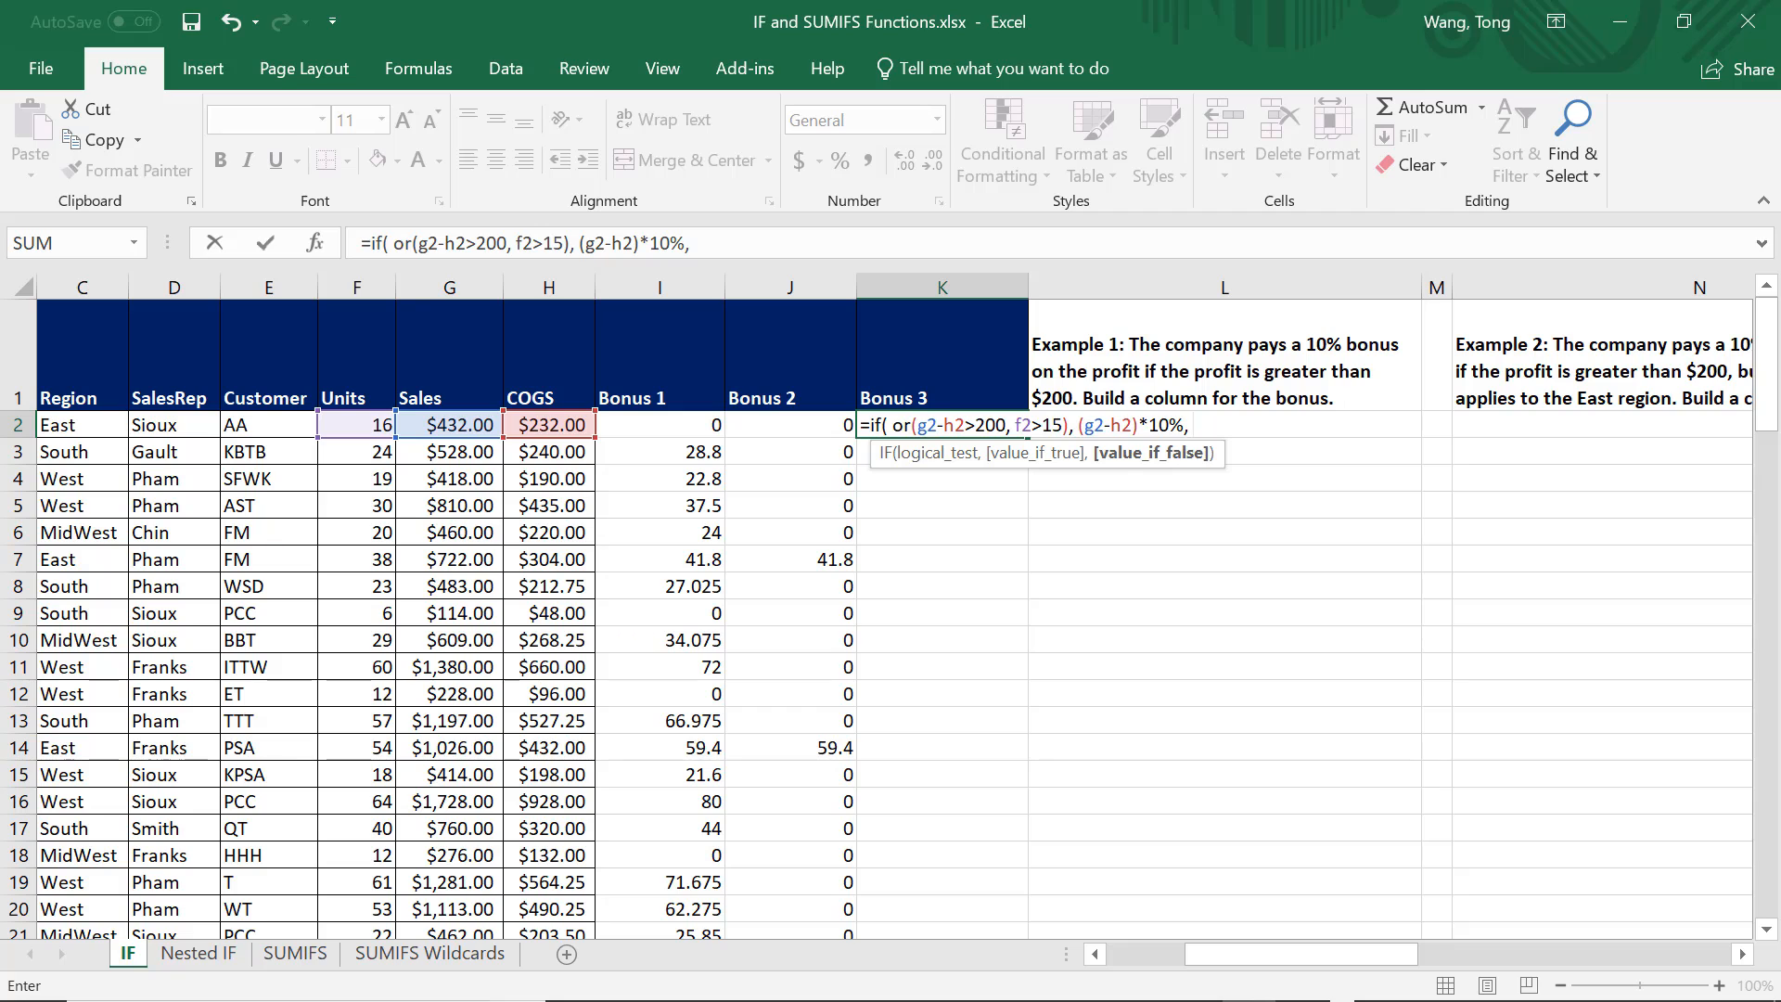
pyautogui.write('0)')
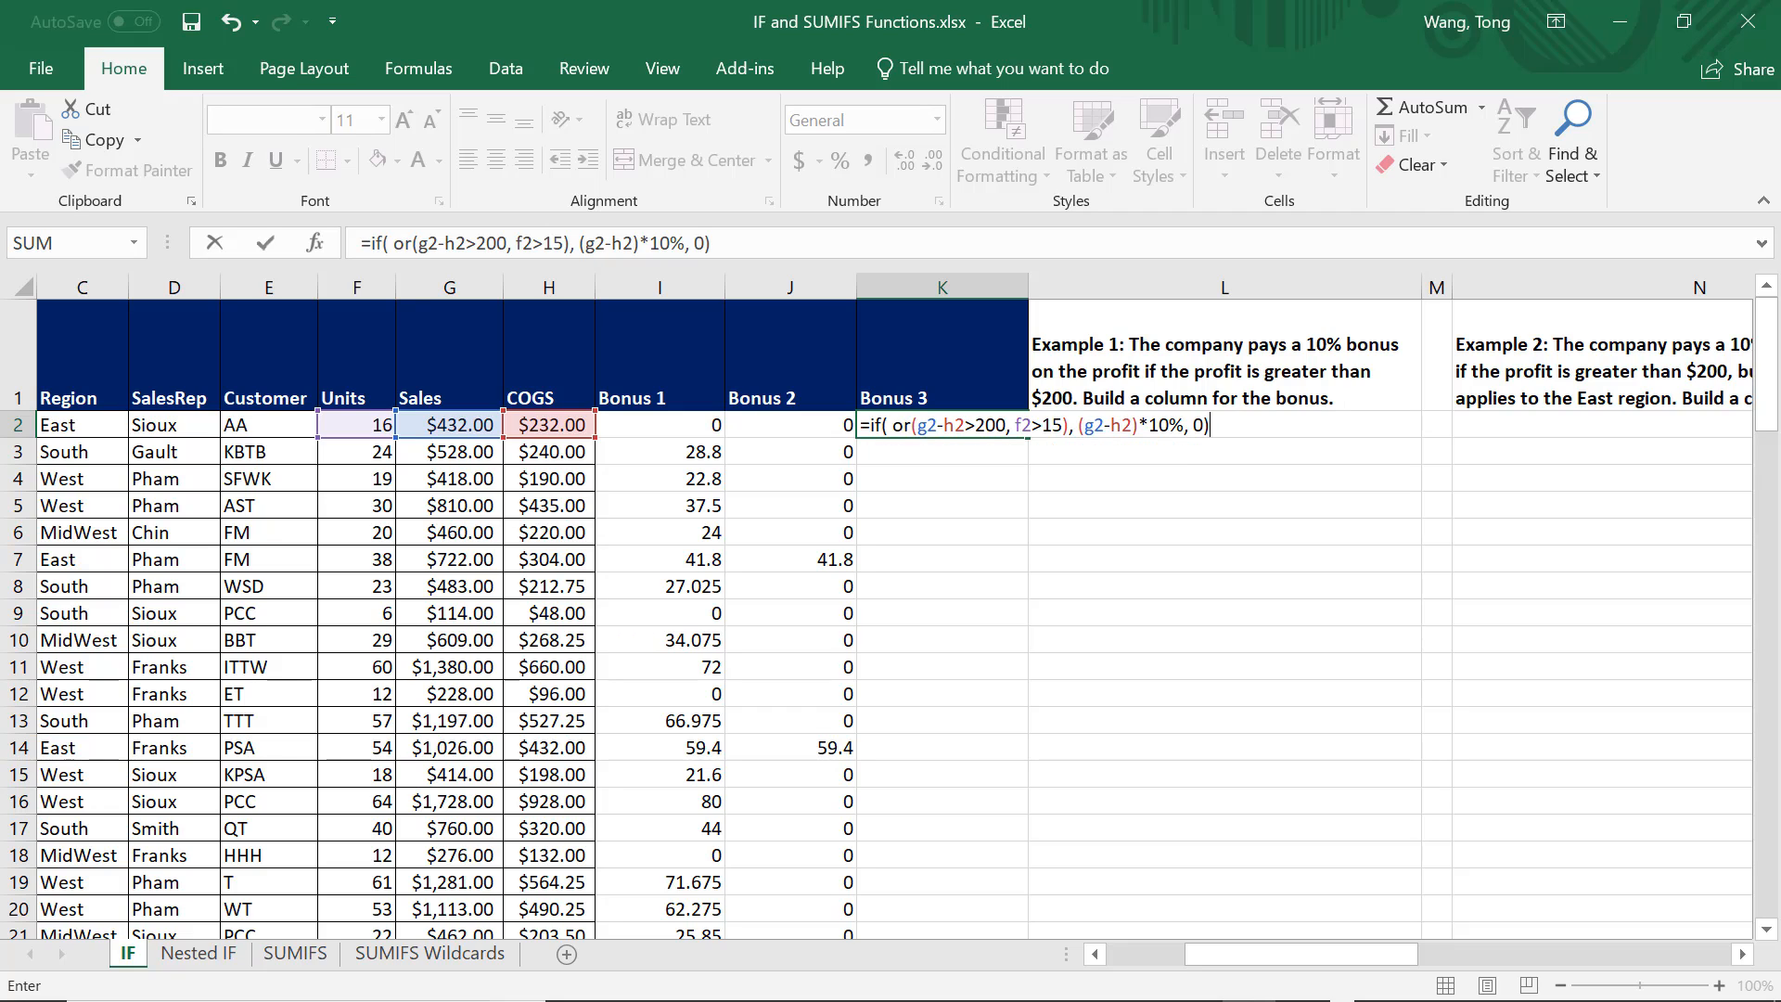
pyautogui.hotkey('ctrl', 'Return')
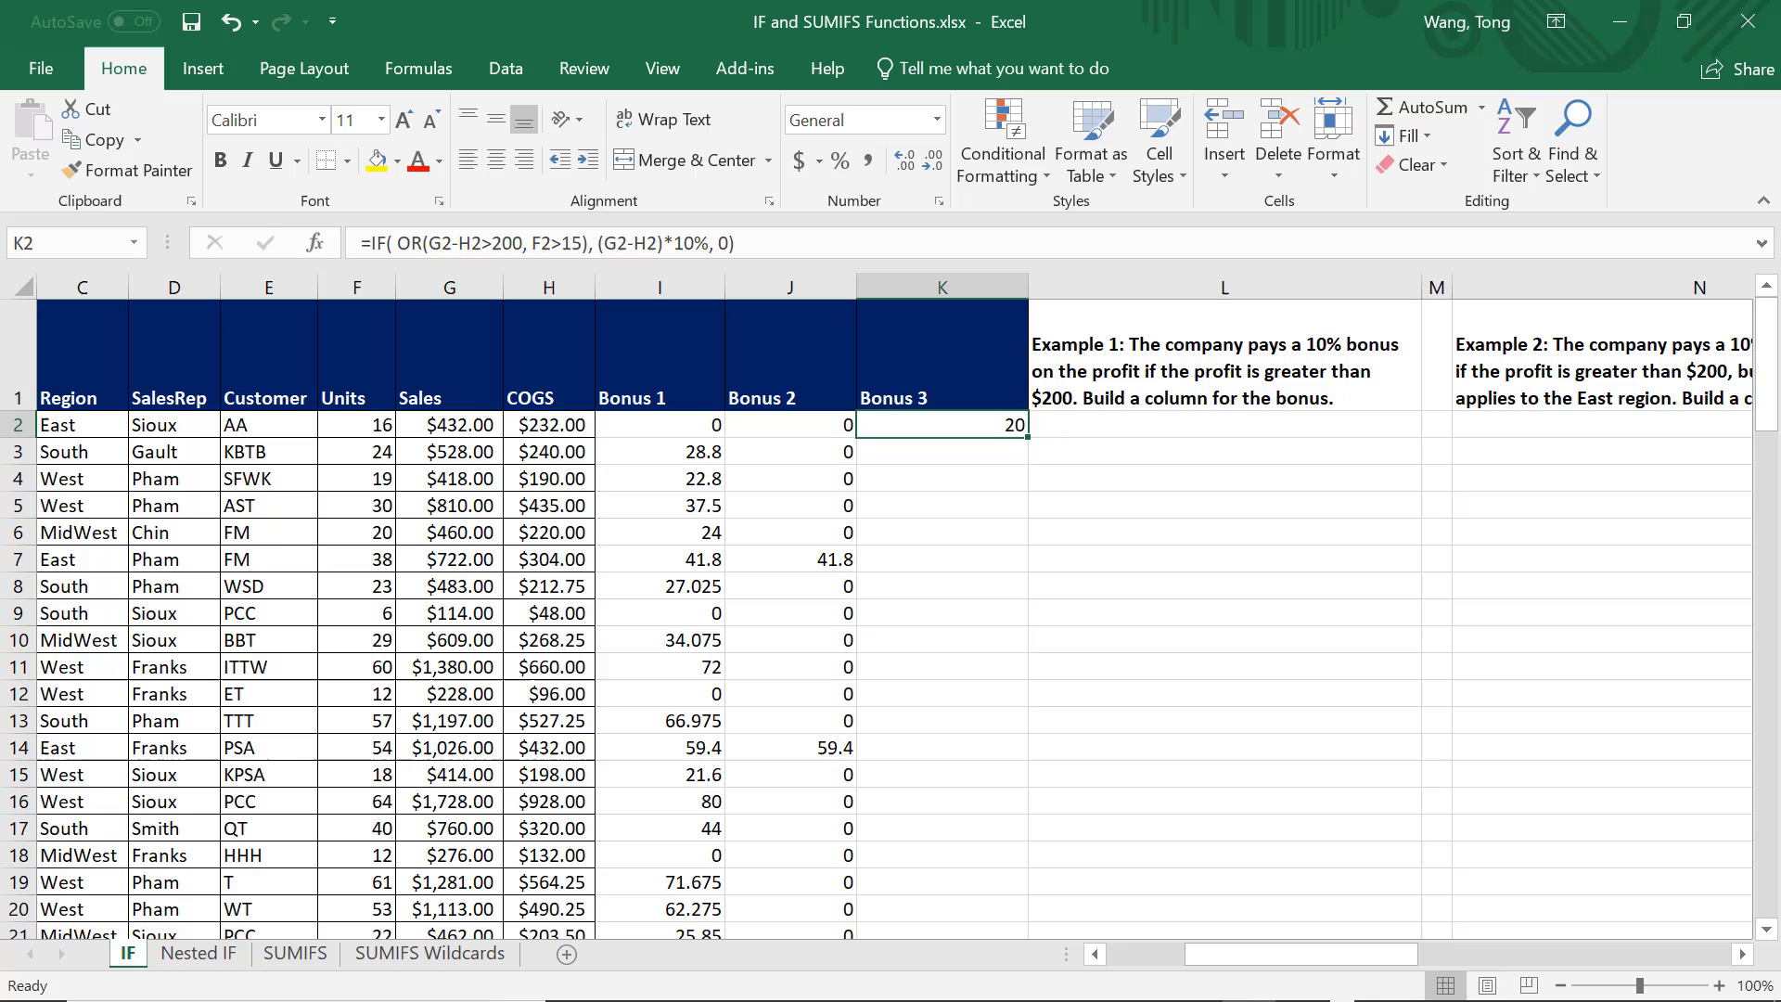
pyautogui.doubleClick(1030, 439)
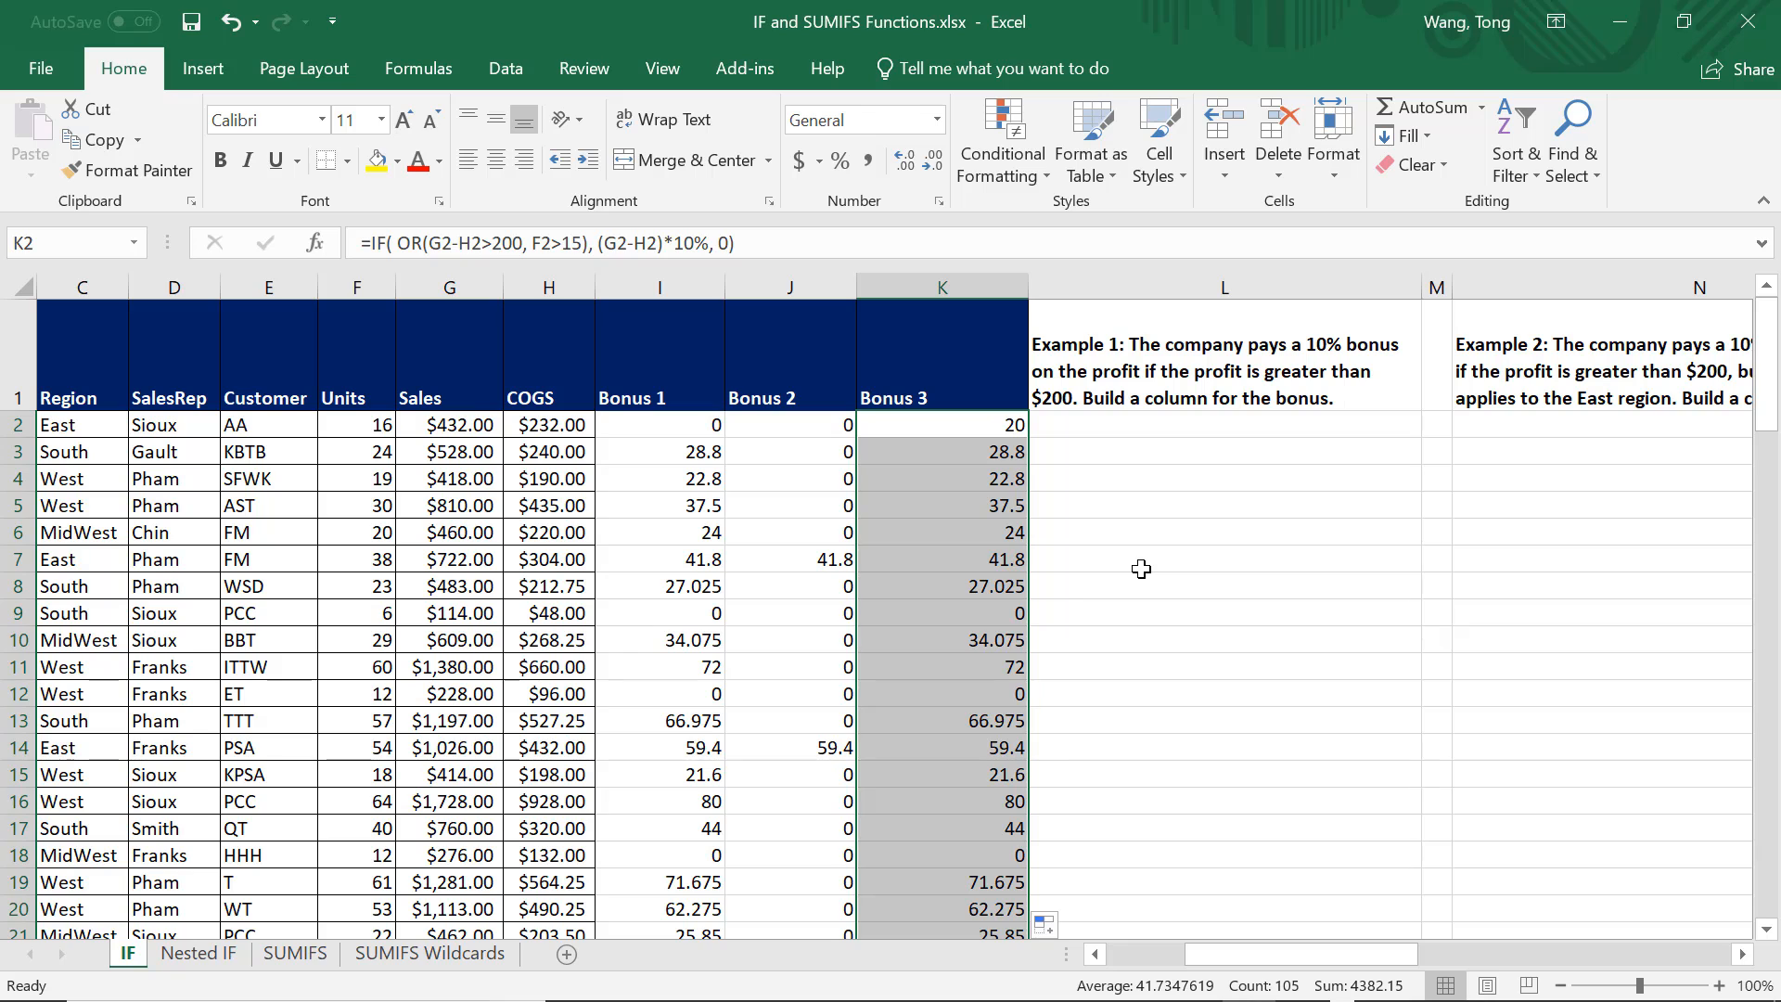
pyautogui.click(1141, 568)
# On the Nested IF sheet, start an IF formula in B2 that returns "Small" when A2<=300.
pyautogui.click(197, 956)
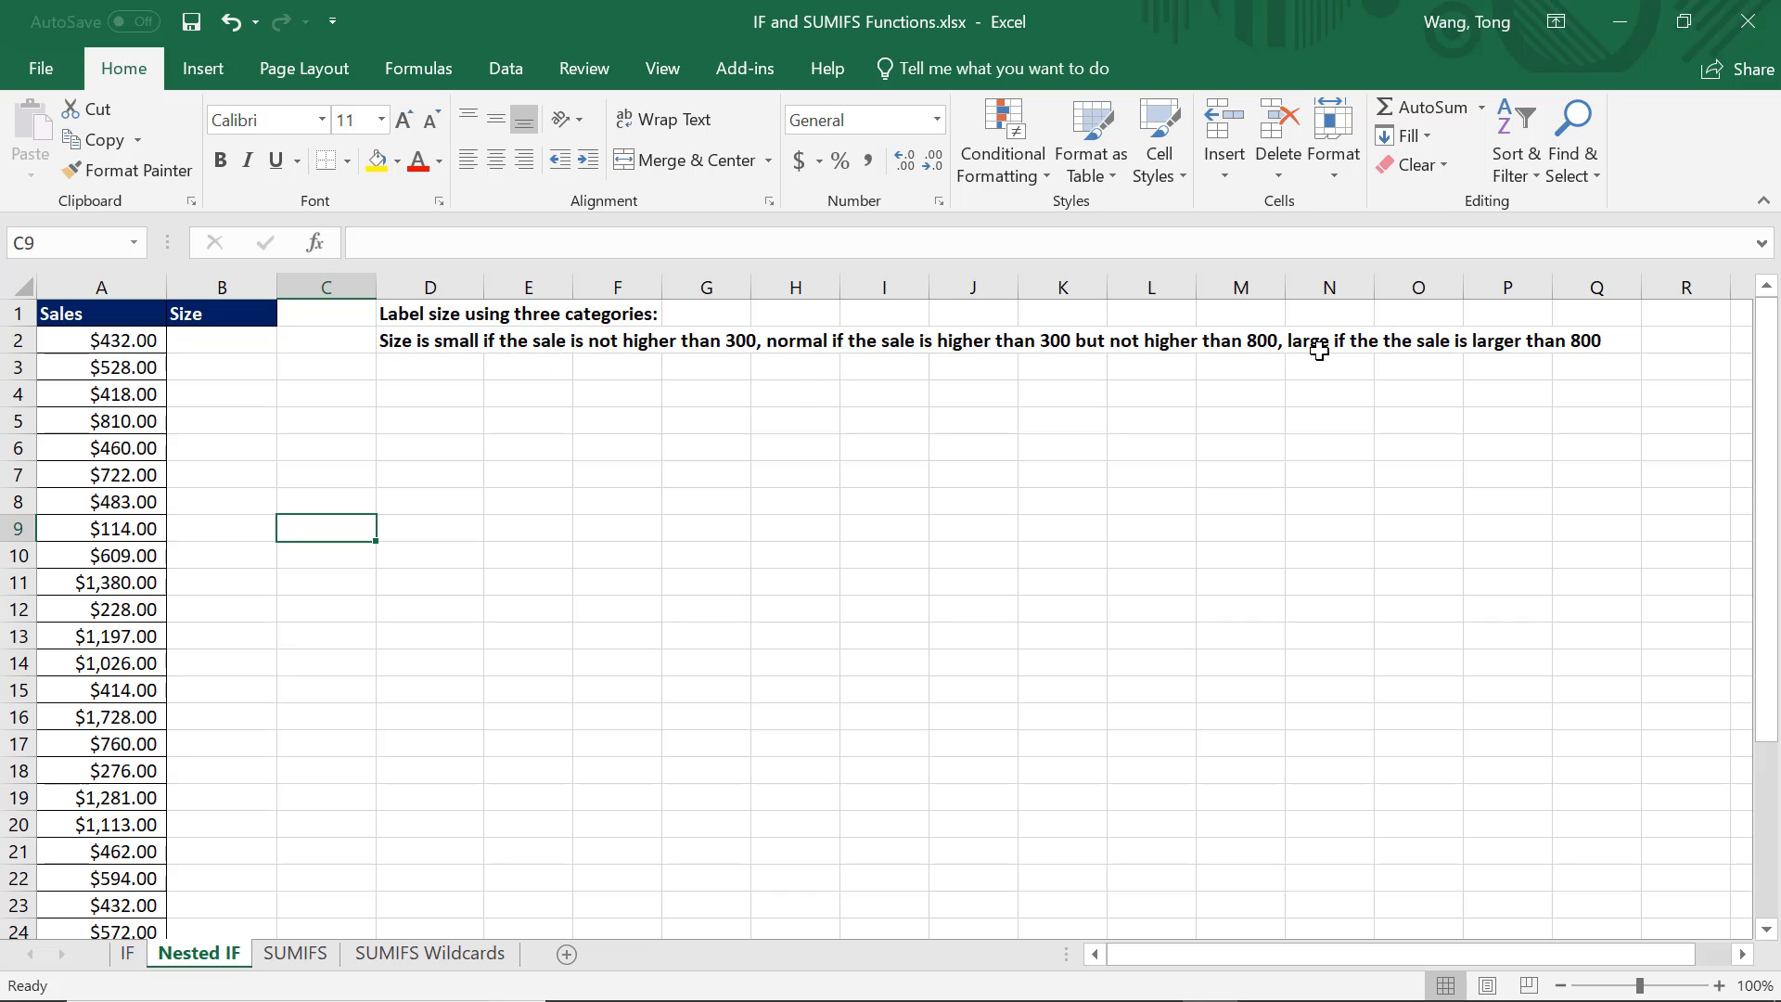
pyautogui.doubleClick(196, 343)
pyautogui.write('=if(')
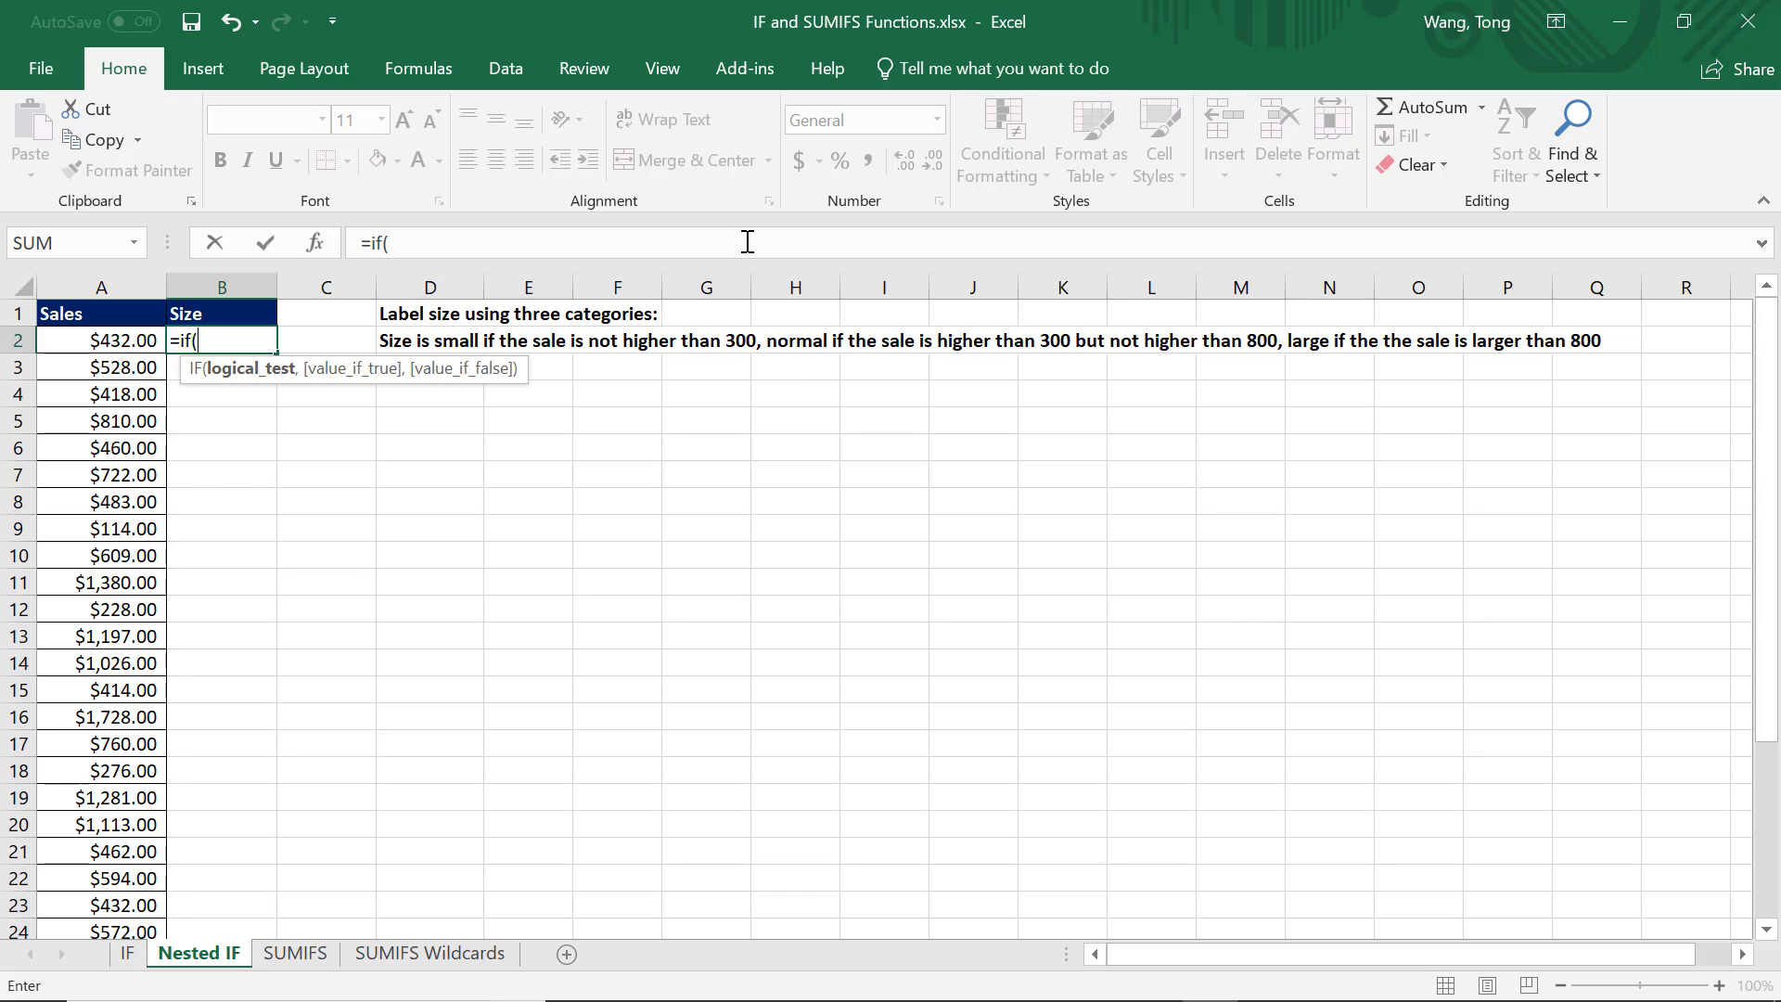
pyautogui.write('a2')
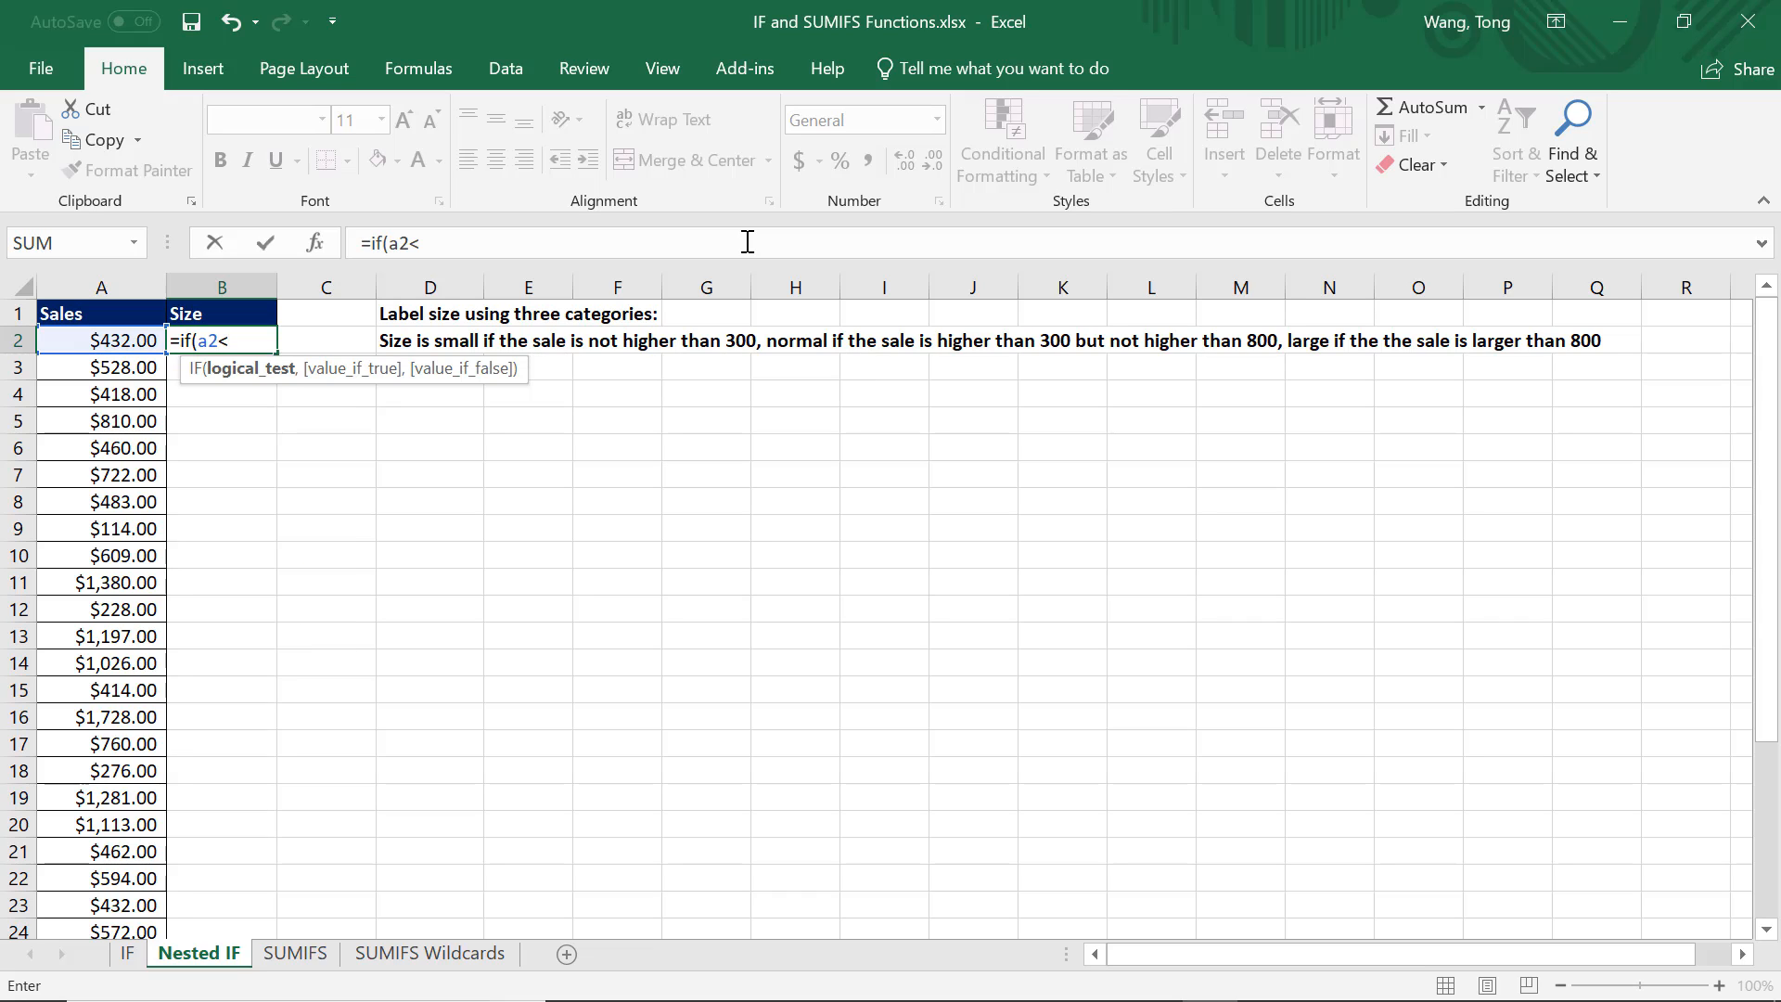
pyautogui.write('<=300')
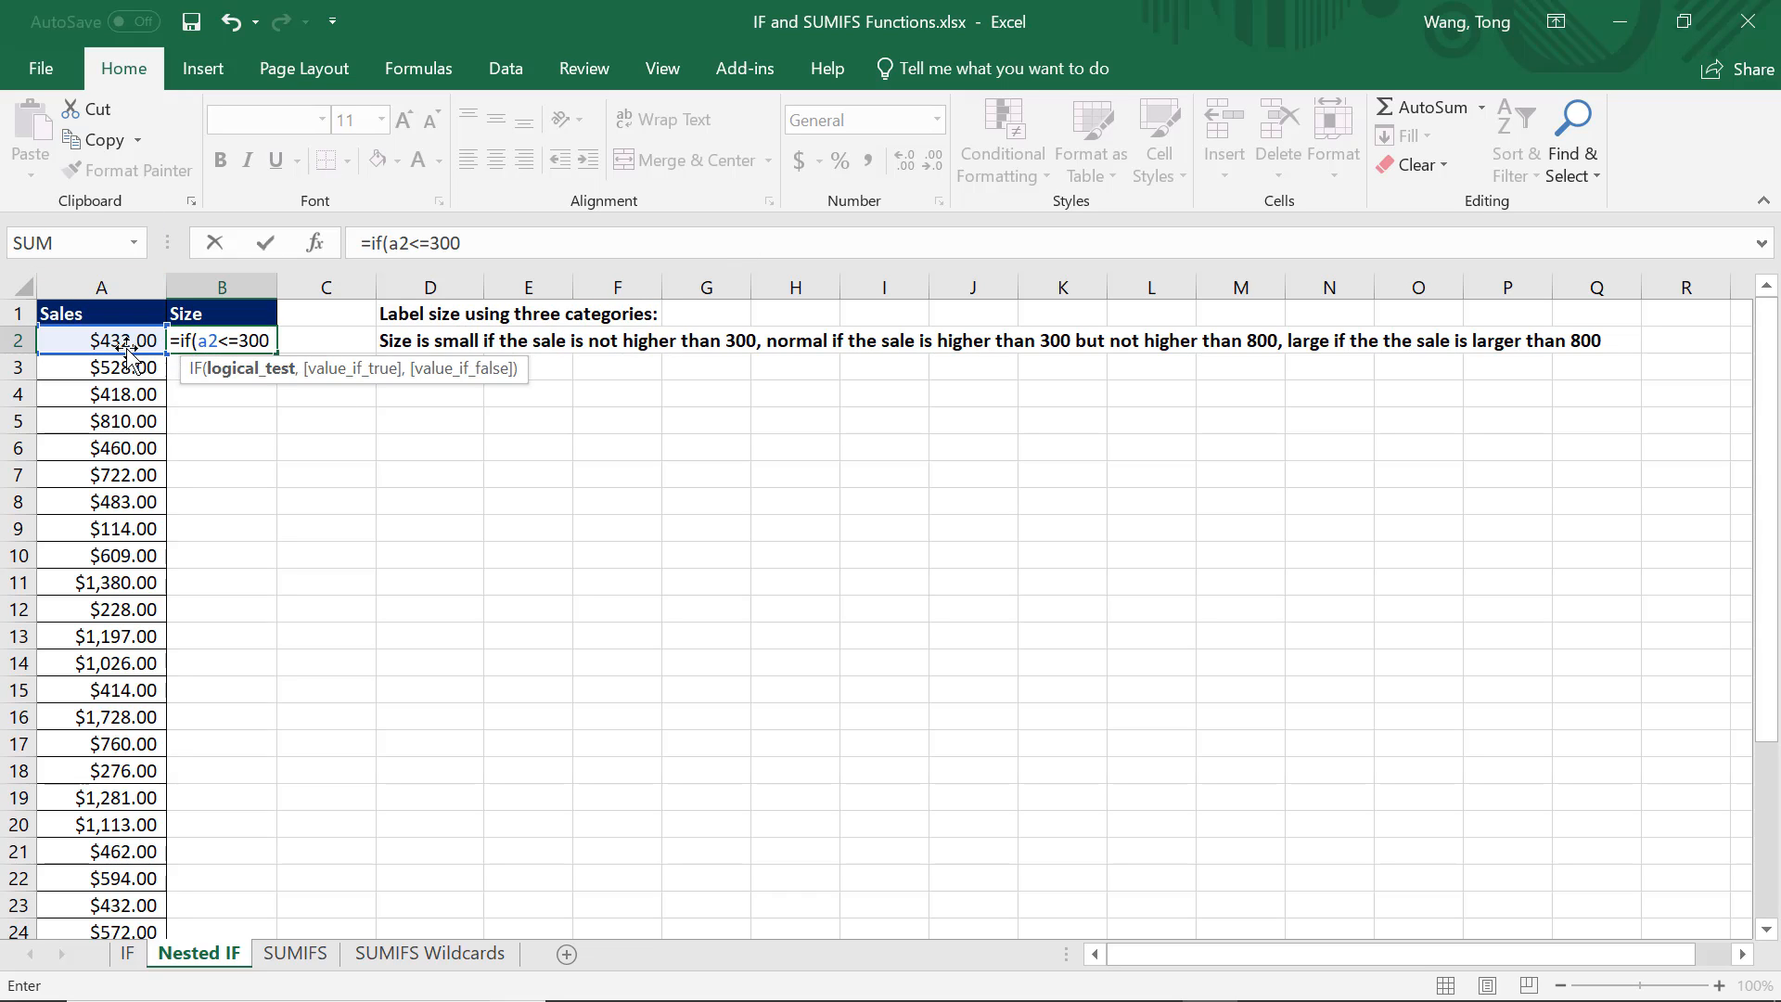
pyautogui.write(',')
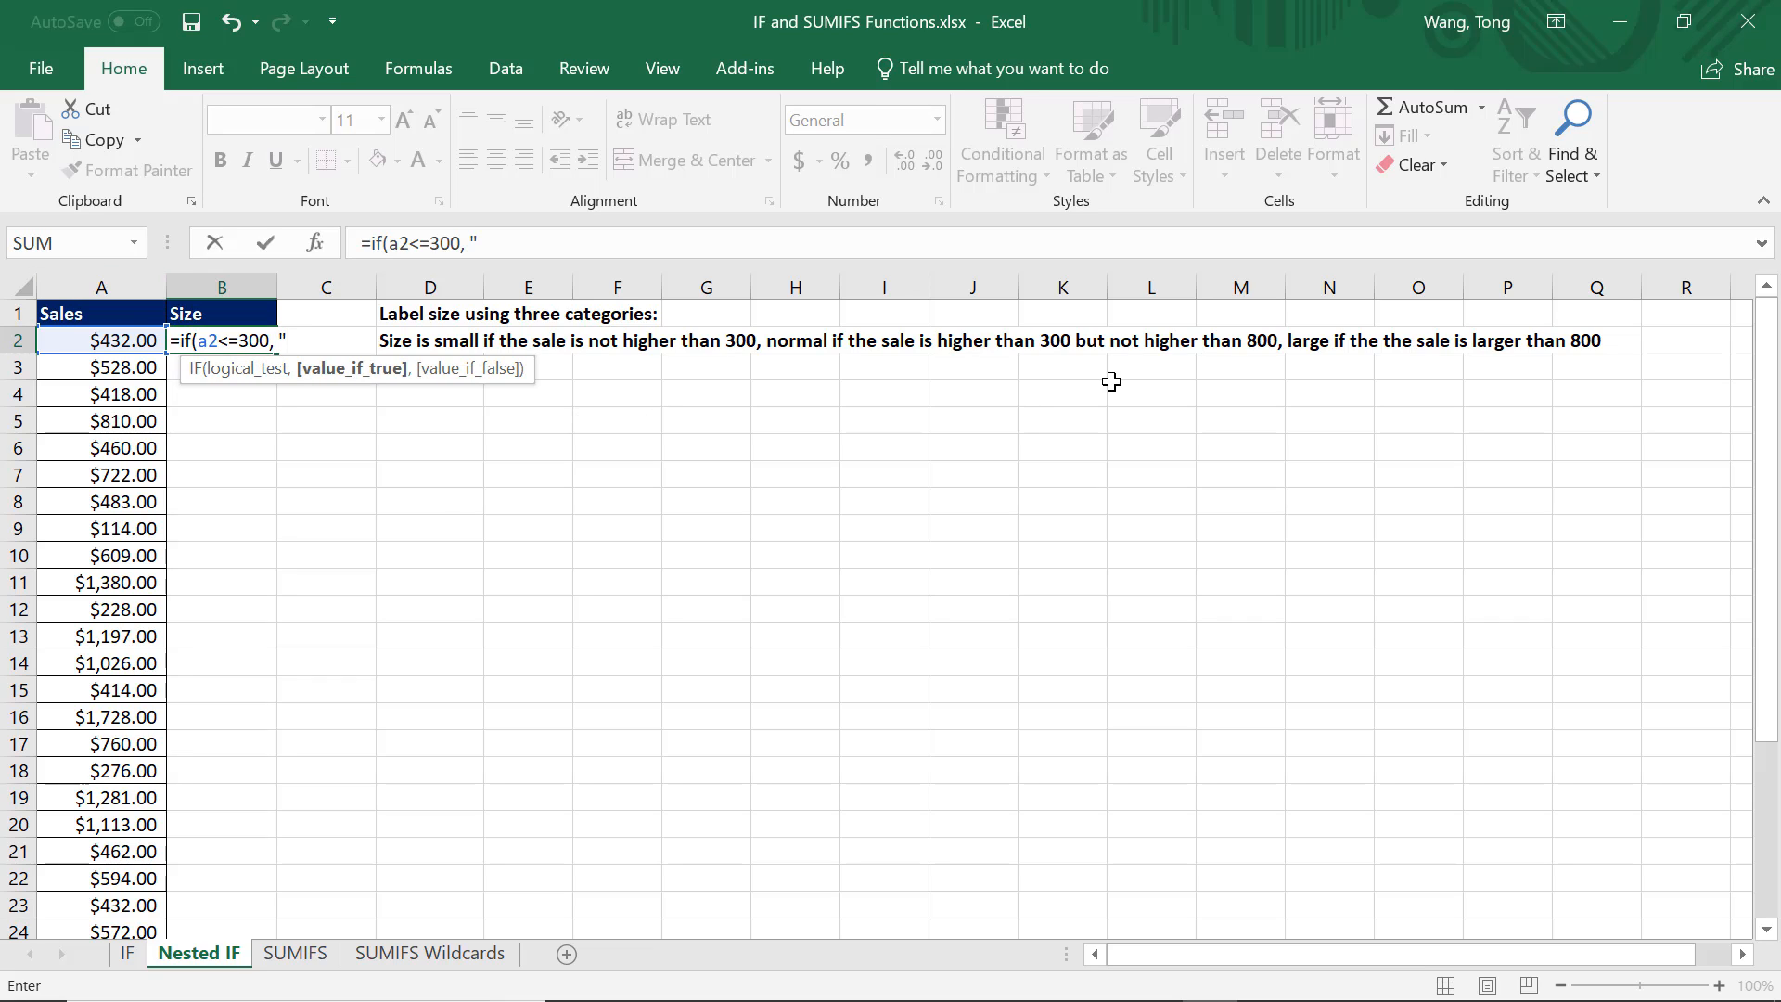
pyautogui.write(' "Small",')
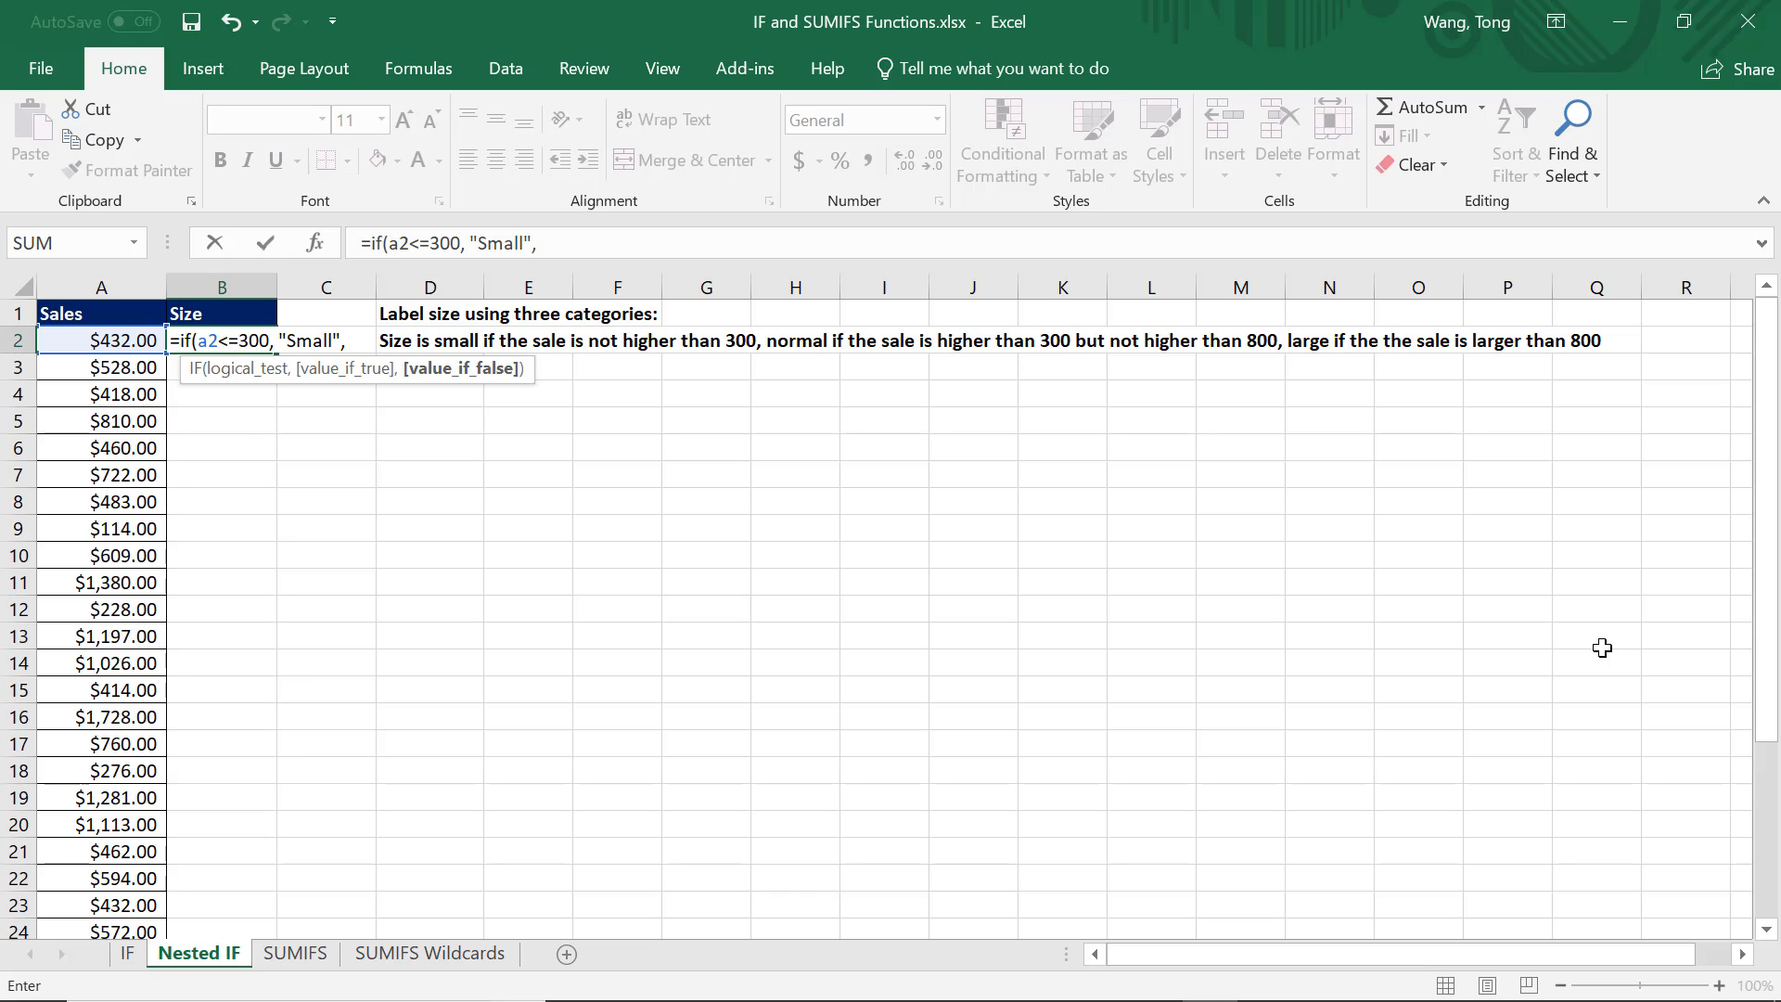
# Complete the B2 formula with a nested IF returning "Normal" when A2<=800 and "Large" otherwise, and fill it down the Size column.
pyautogui.write('if(')
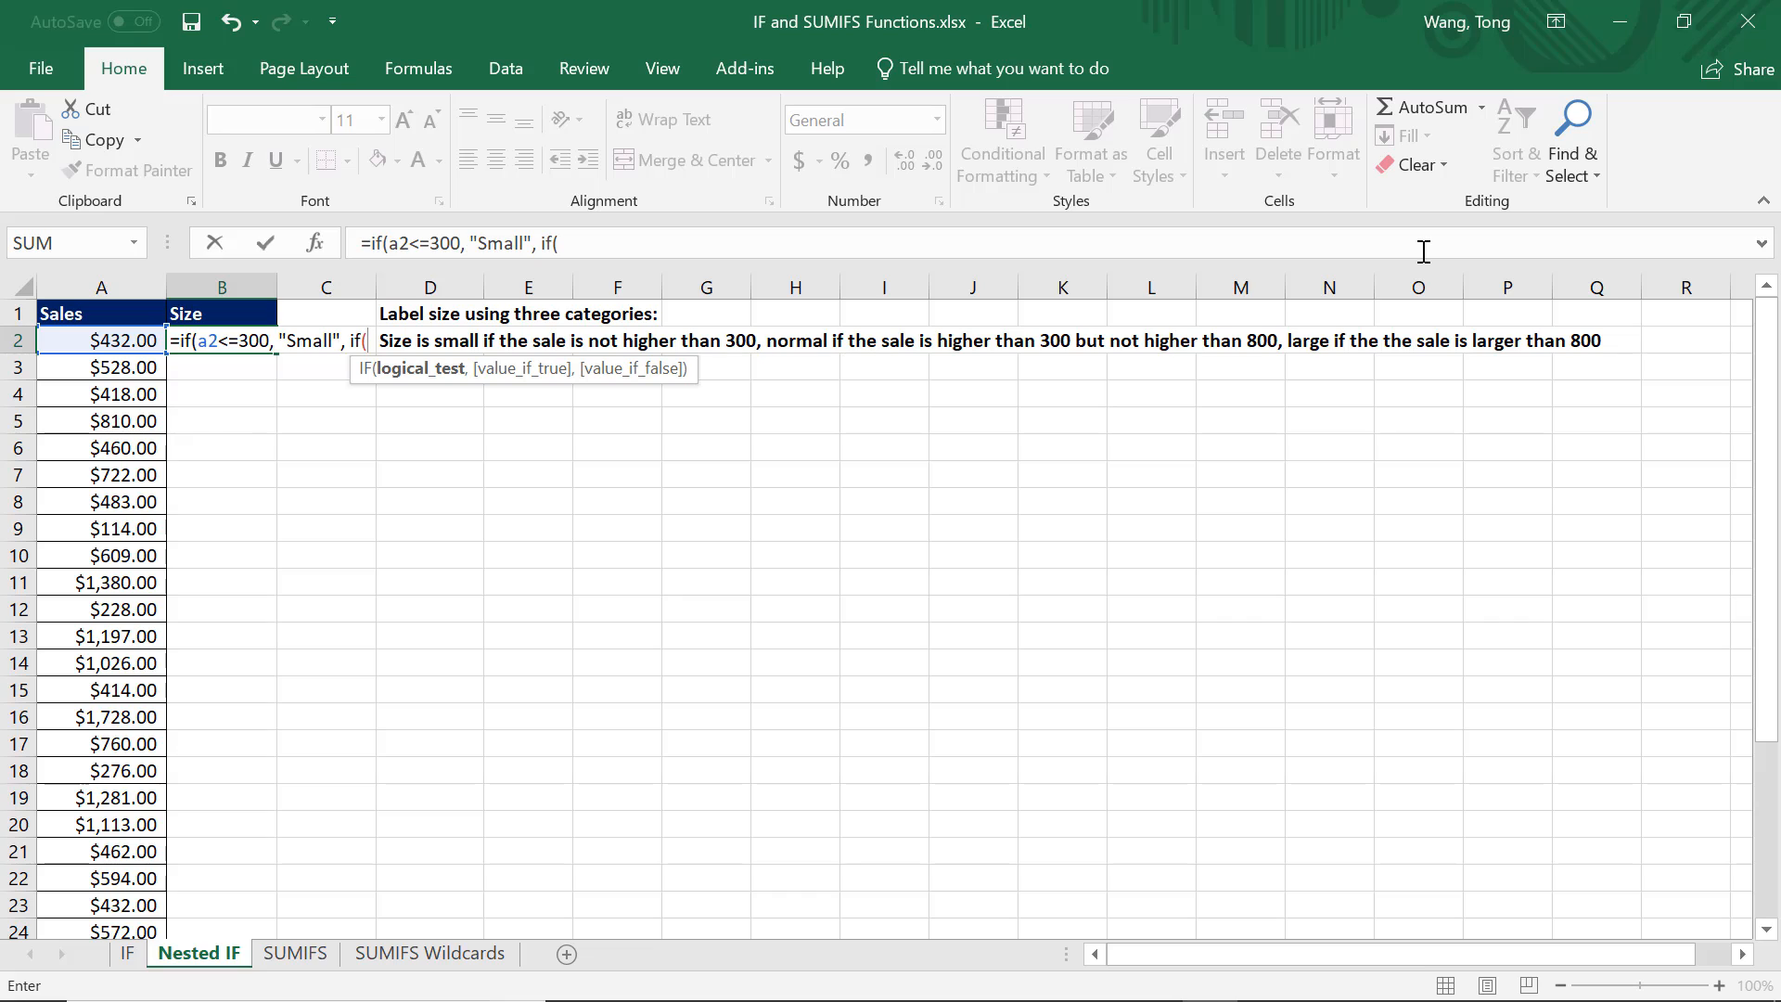
pyautogui.write('a2')
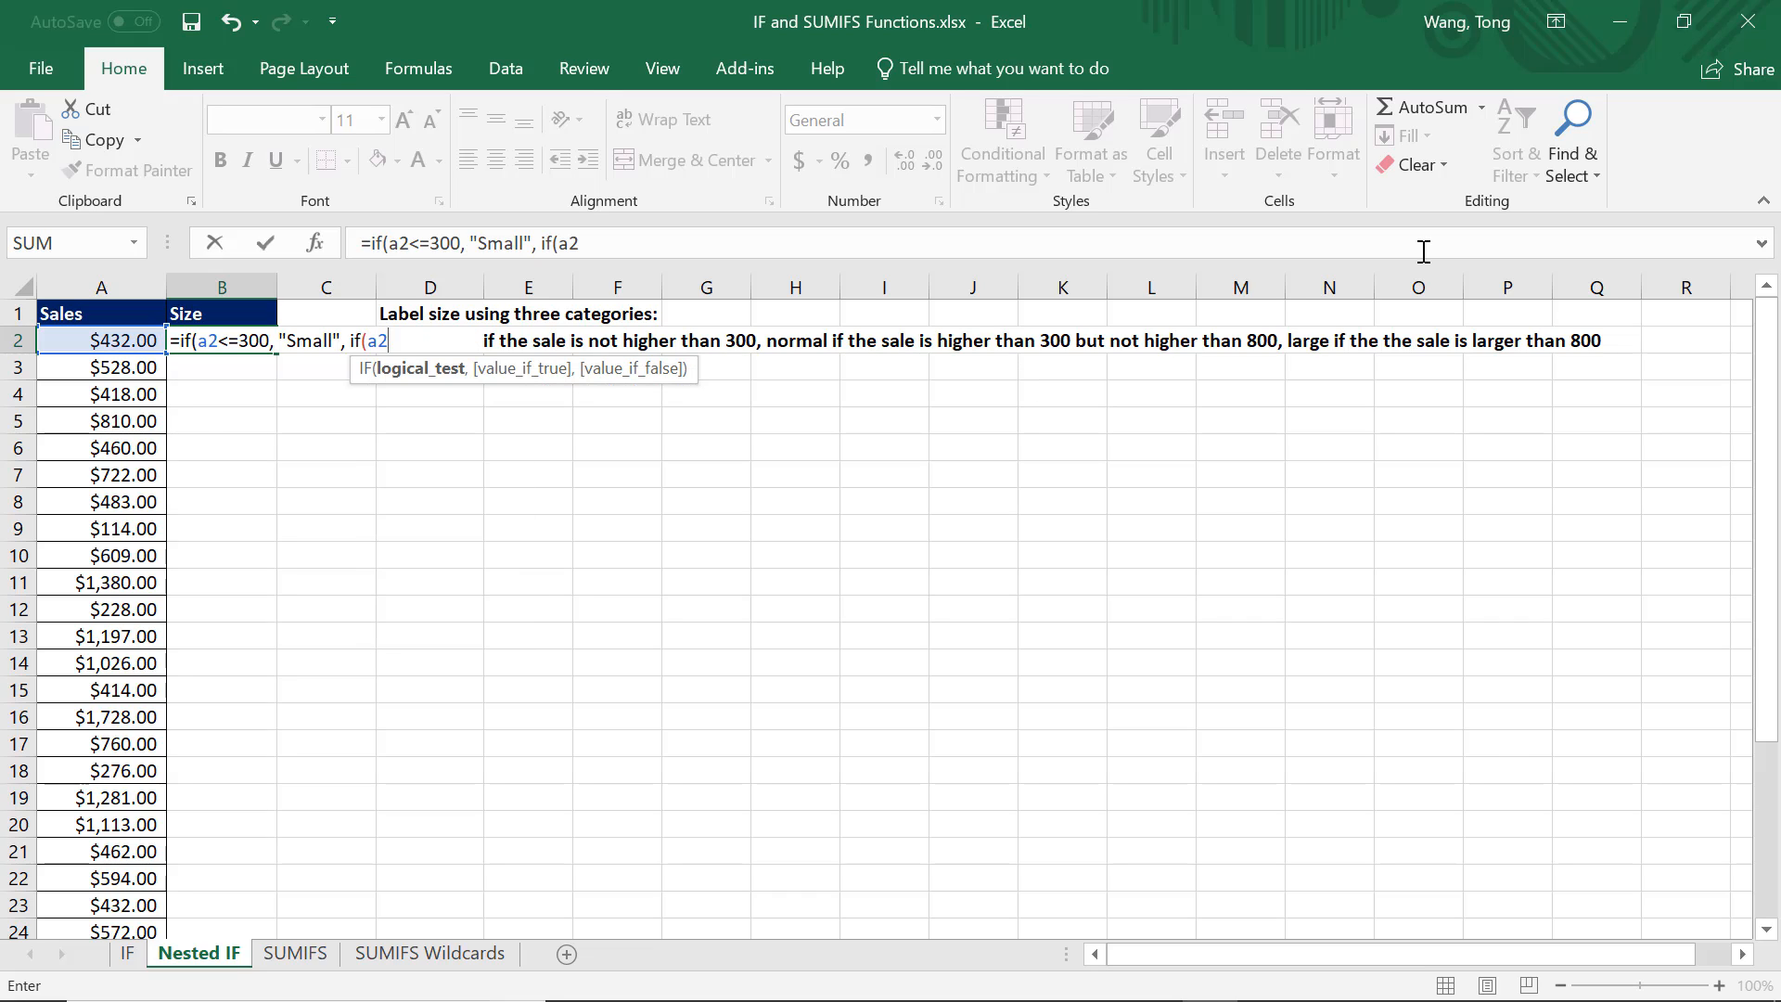
pyautogui.write('<=800, ')
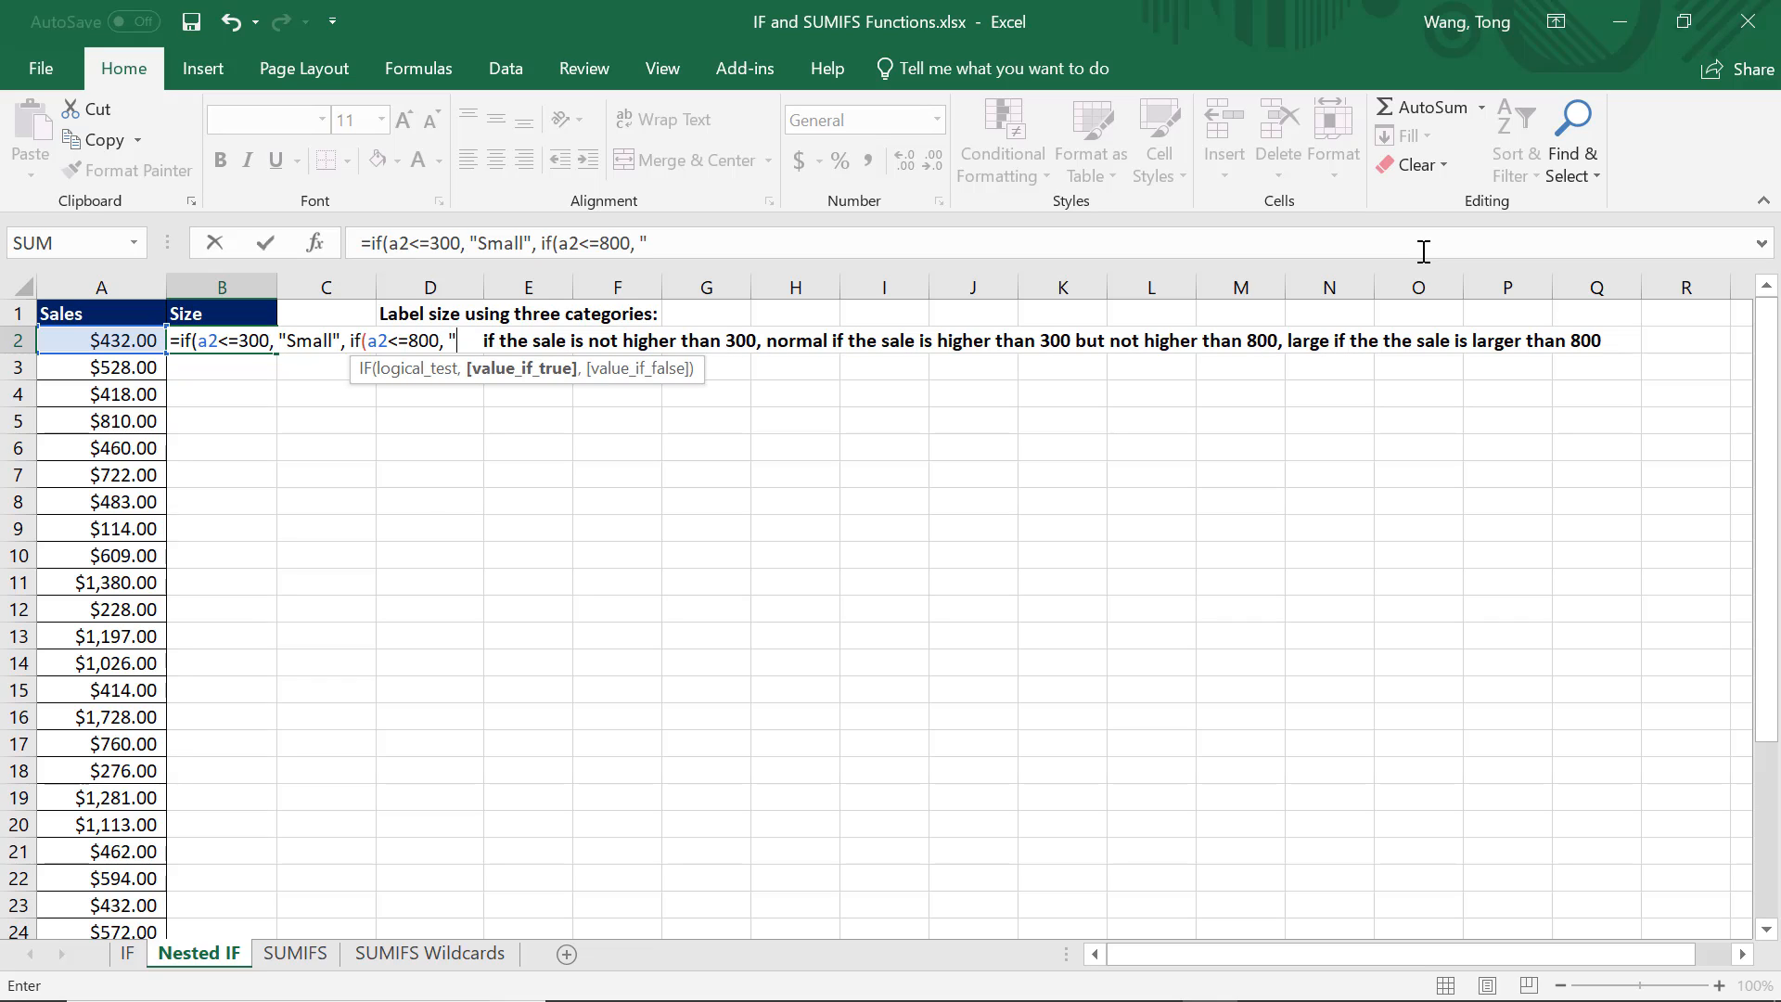
pyautogui.write('"Normal"')
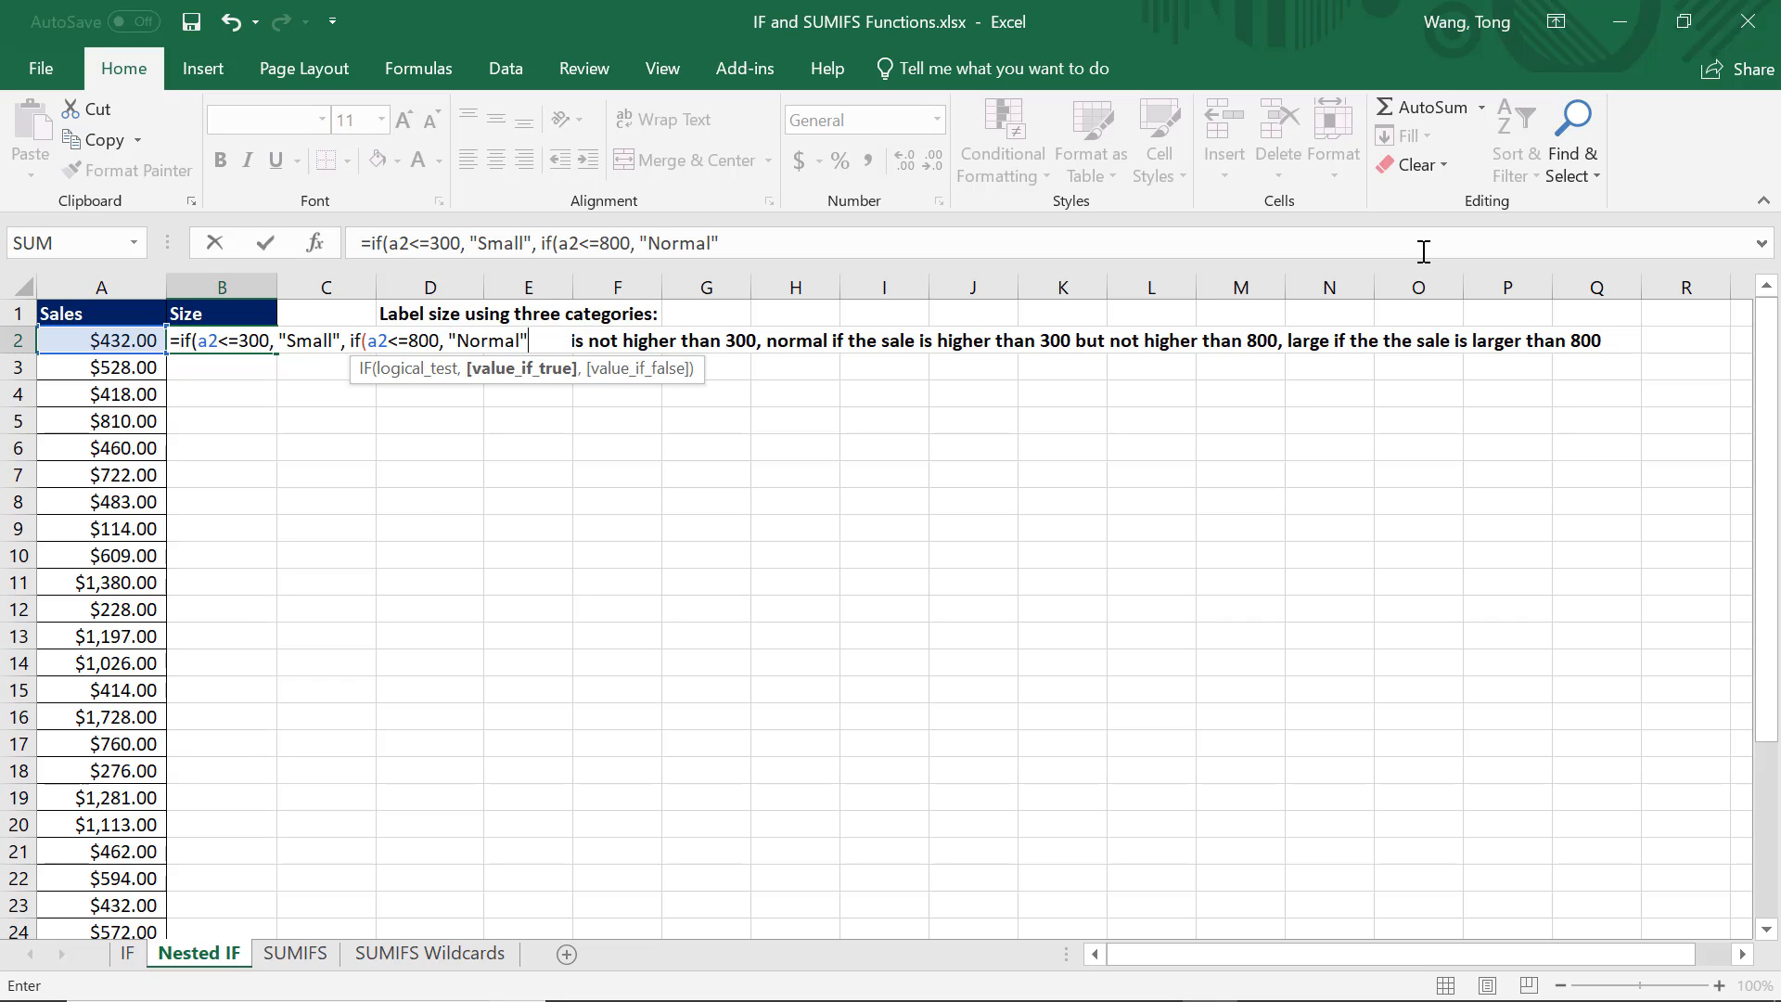
pyautogui.write(', "')
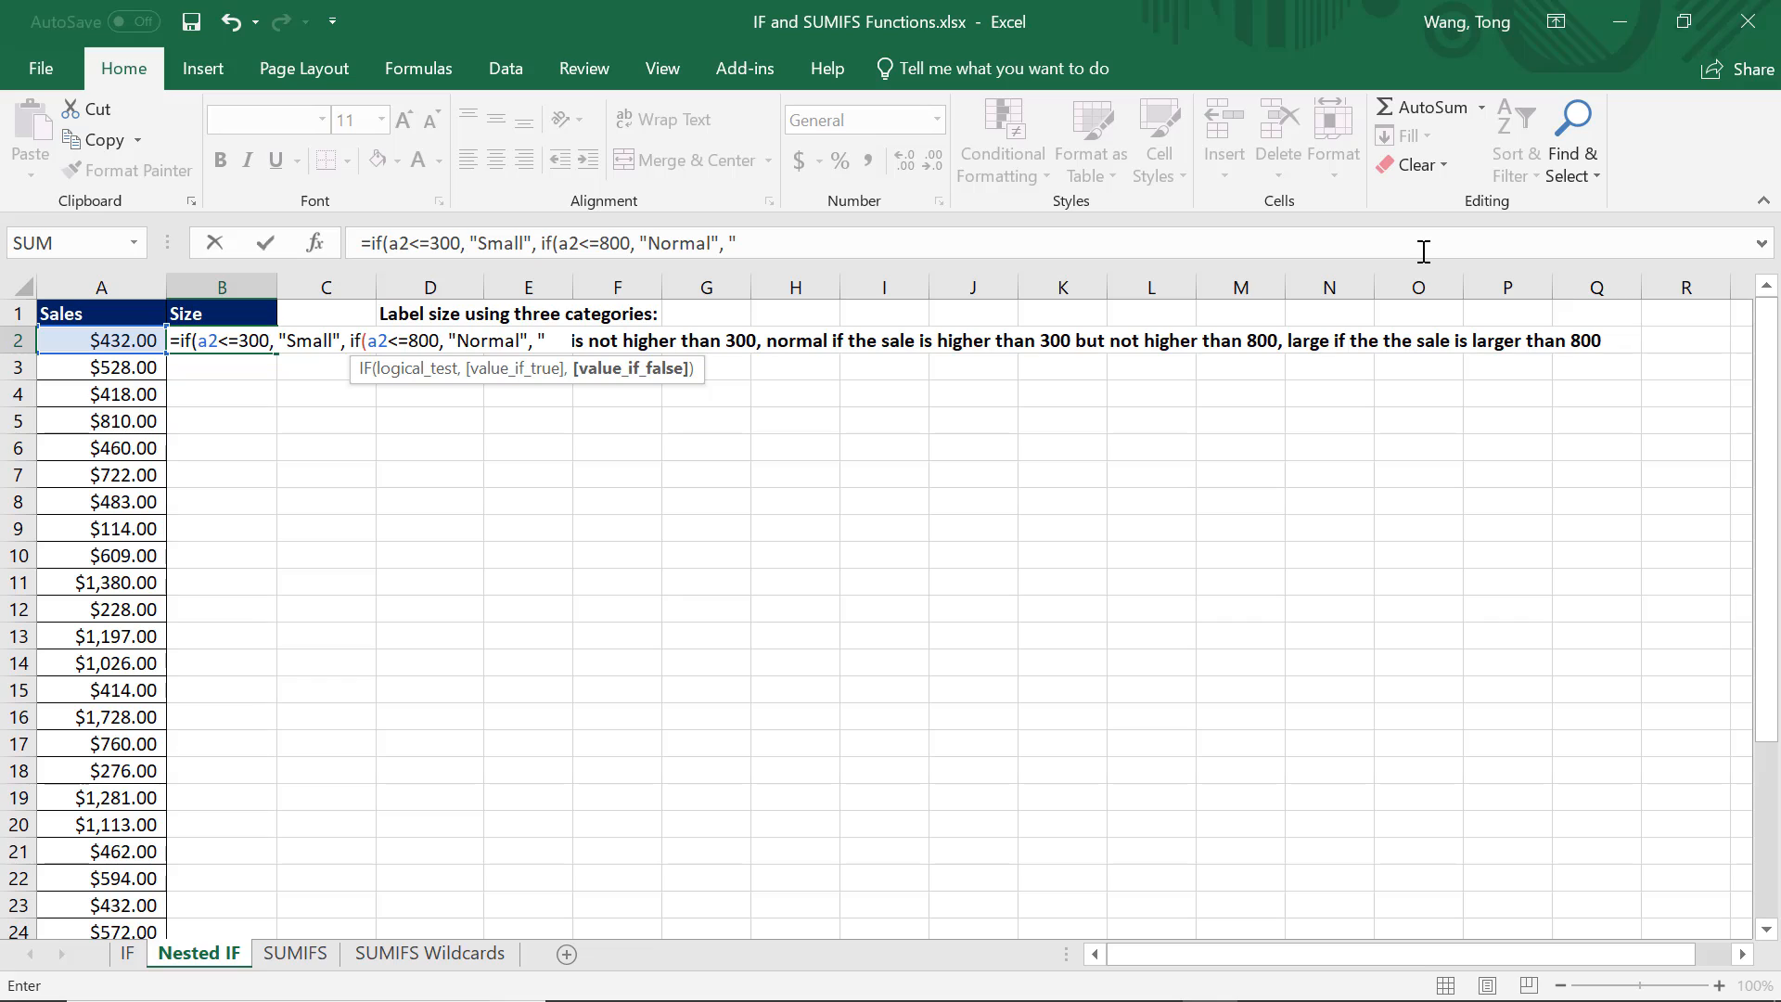
pyautogui.write('Large"')
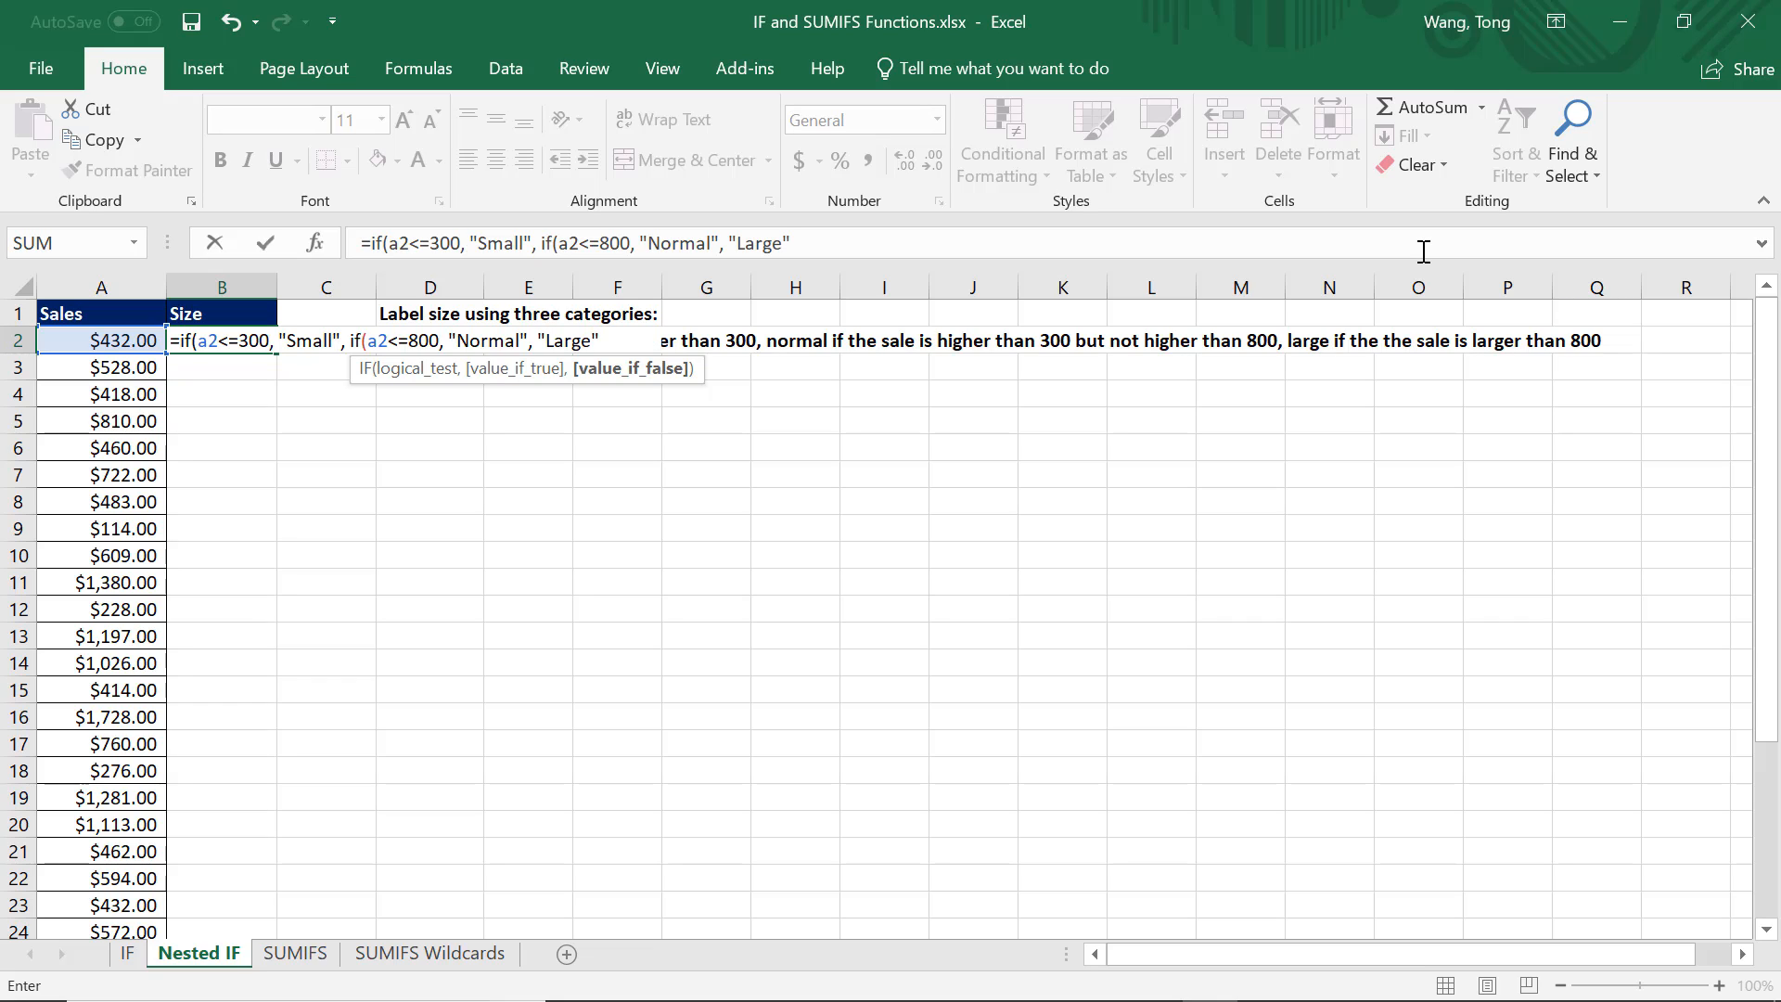
pyautogui.write('))')
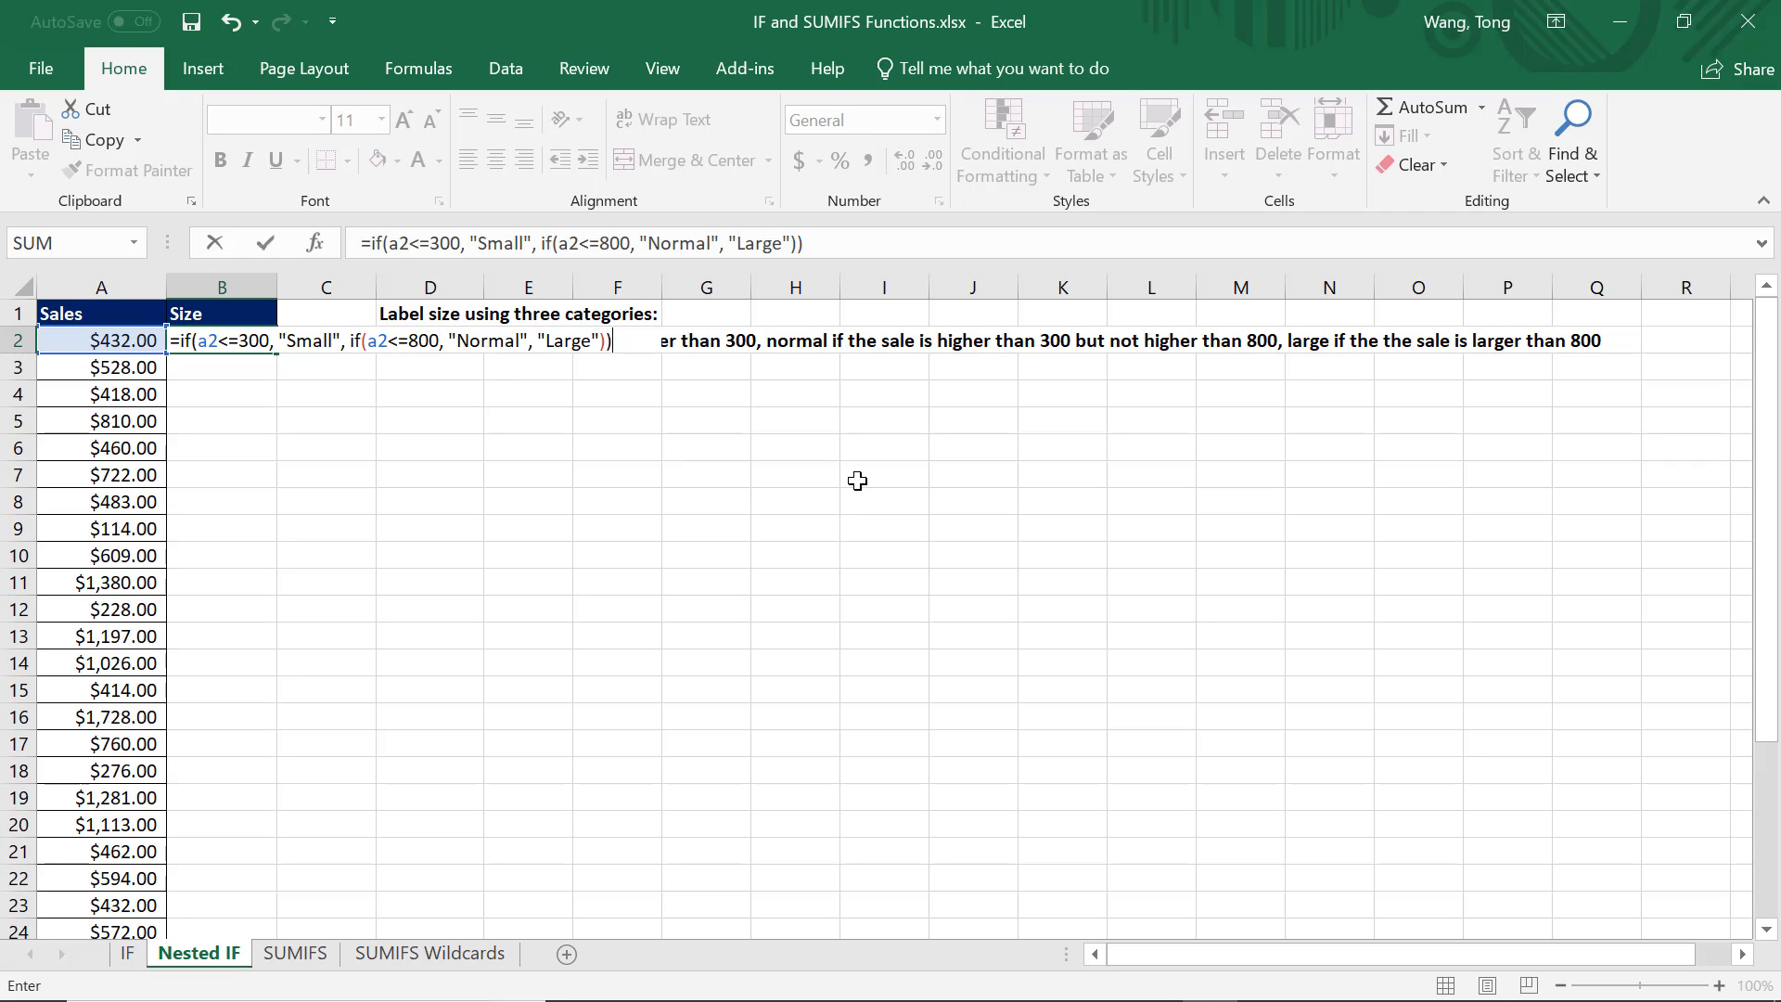
pyautogui.press('Return')
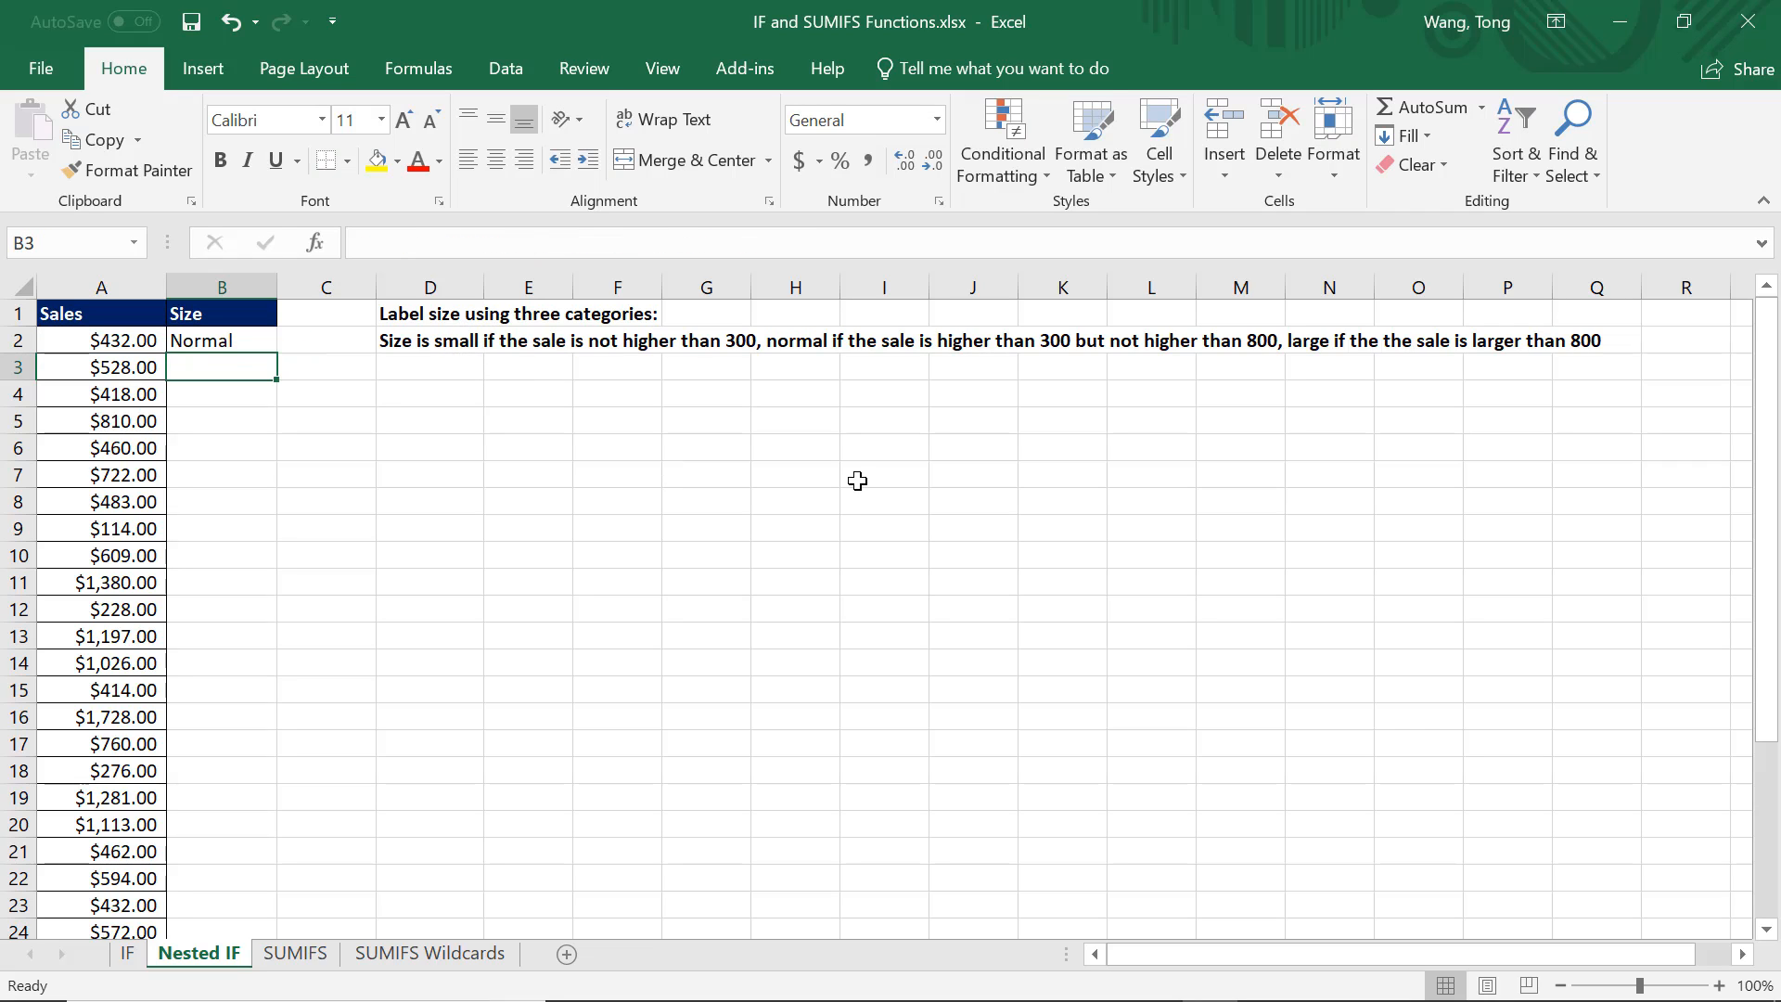
pyautogui.click(243, 345)
pyautogui.doubleClick(277, 354)
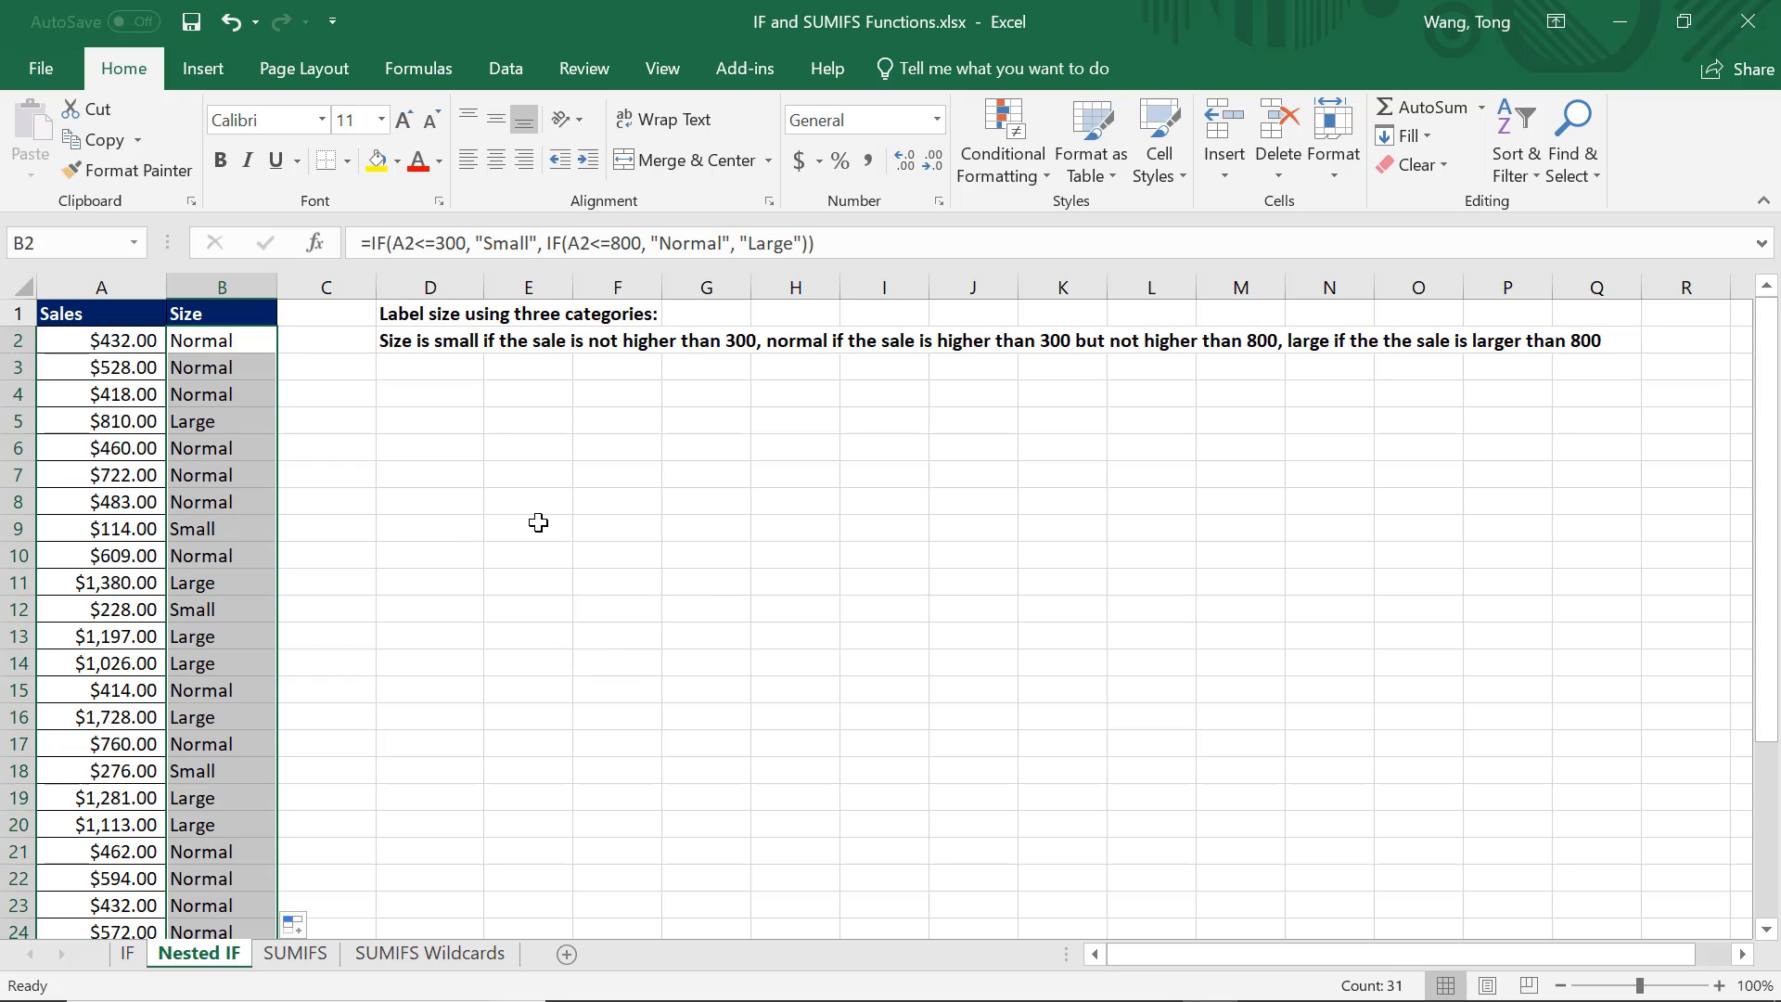
# Open the SUMIFS sheet and examine the Example 1 task together with the Sales and Region columns it relies on.
pyautogui.click(295, 953)
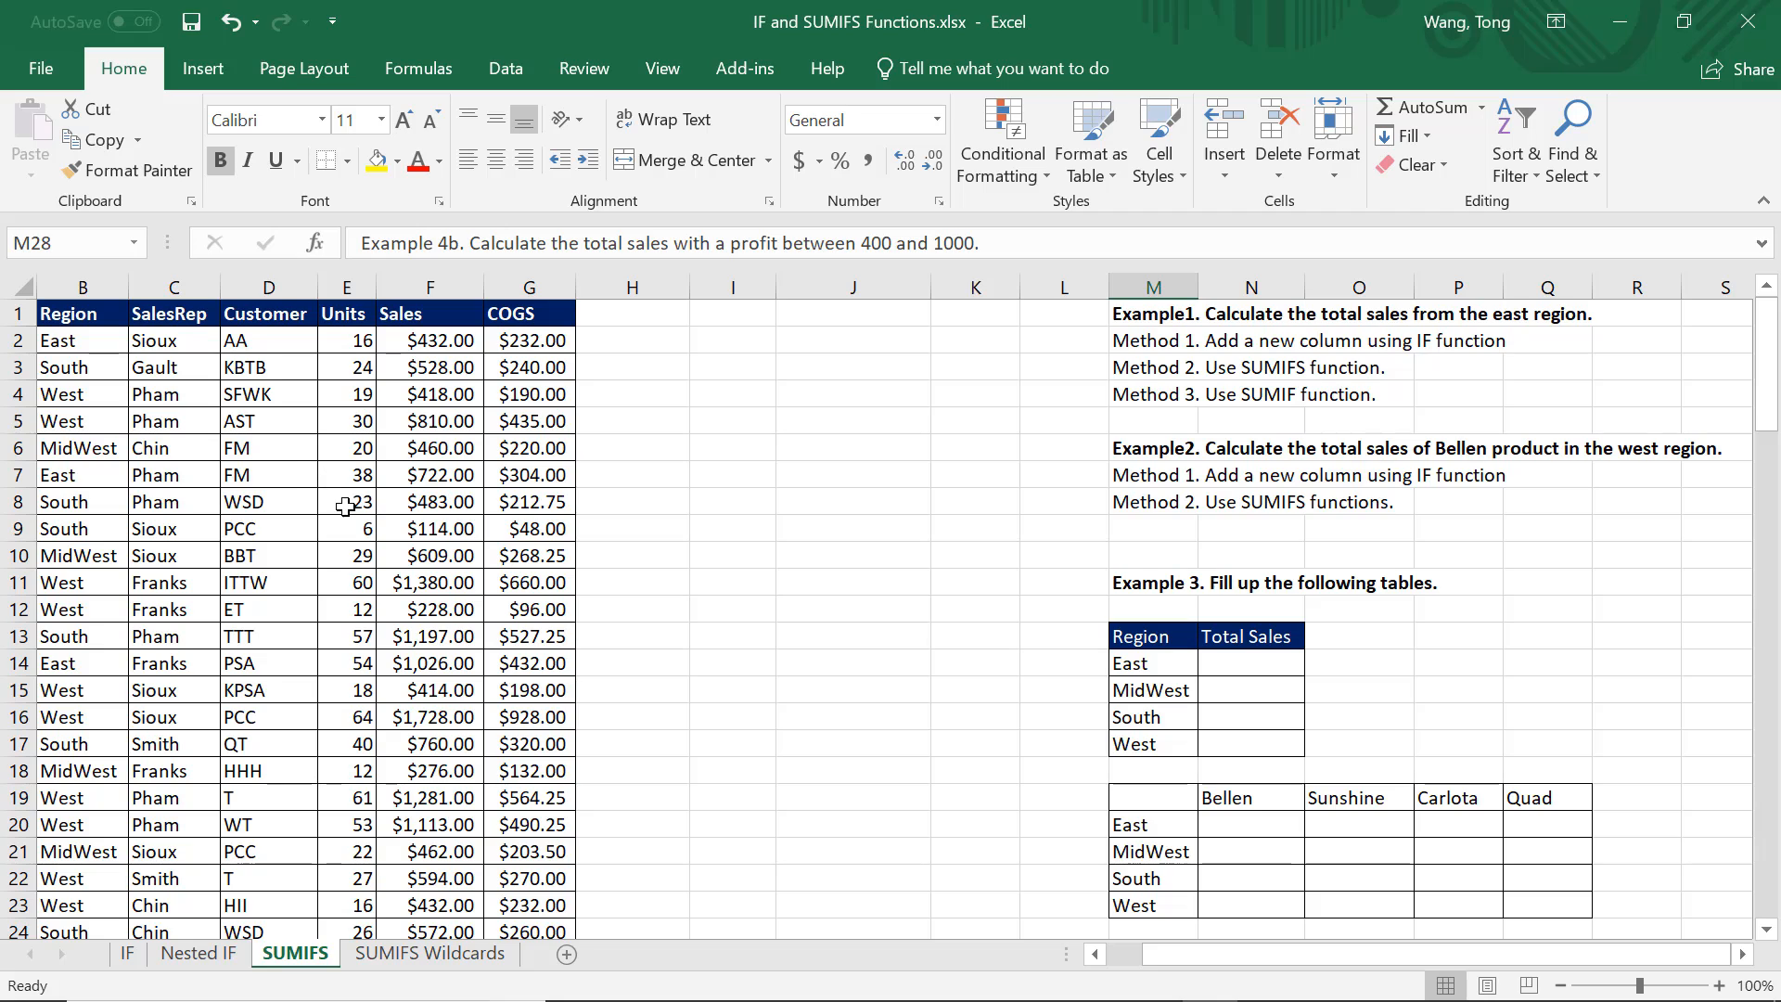
pyautogui.click(1167, 320)
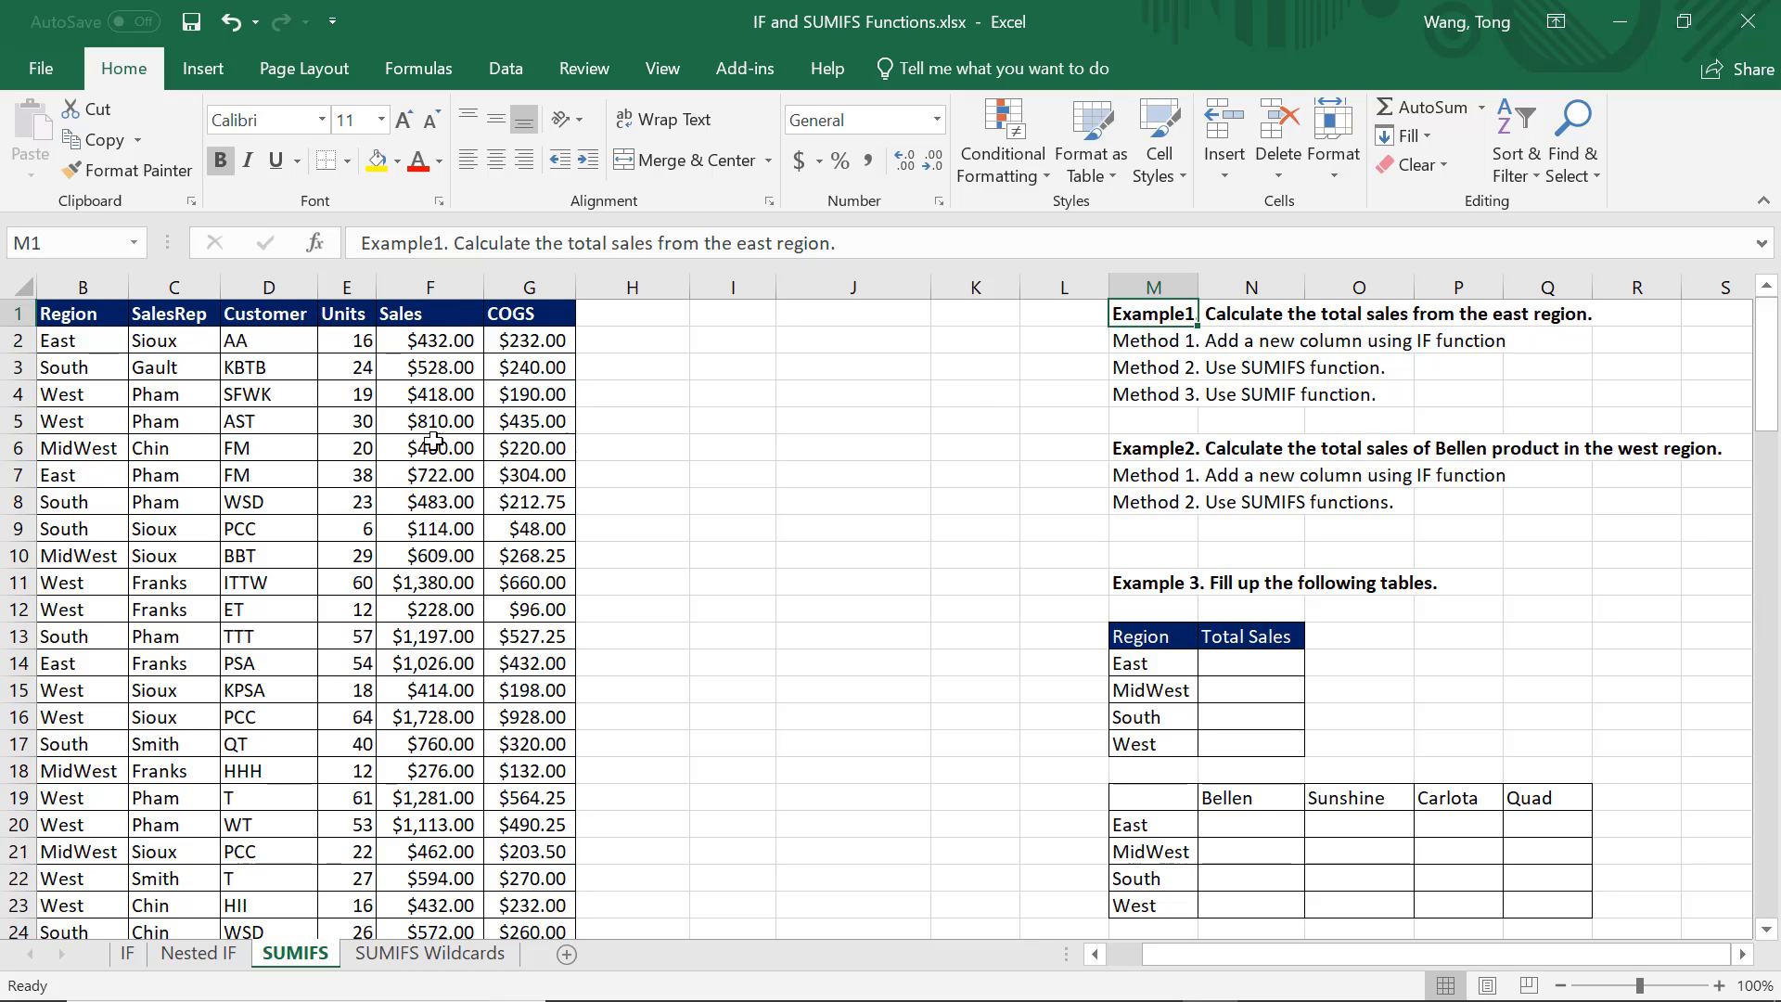
pyautogui.click(452, 289)
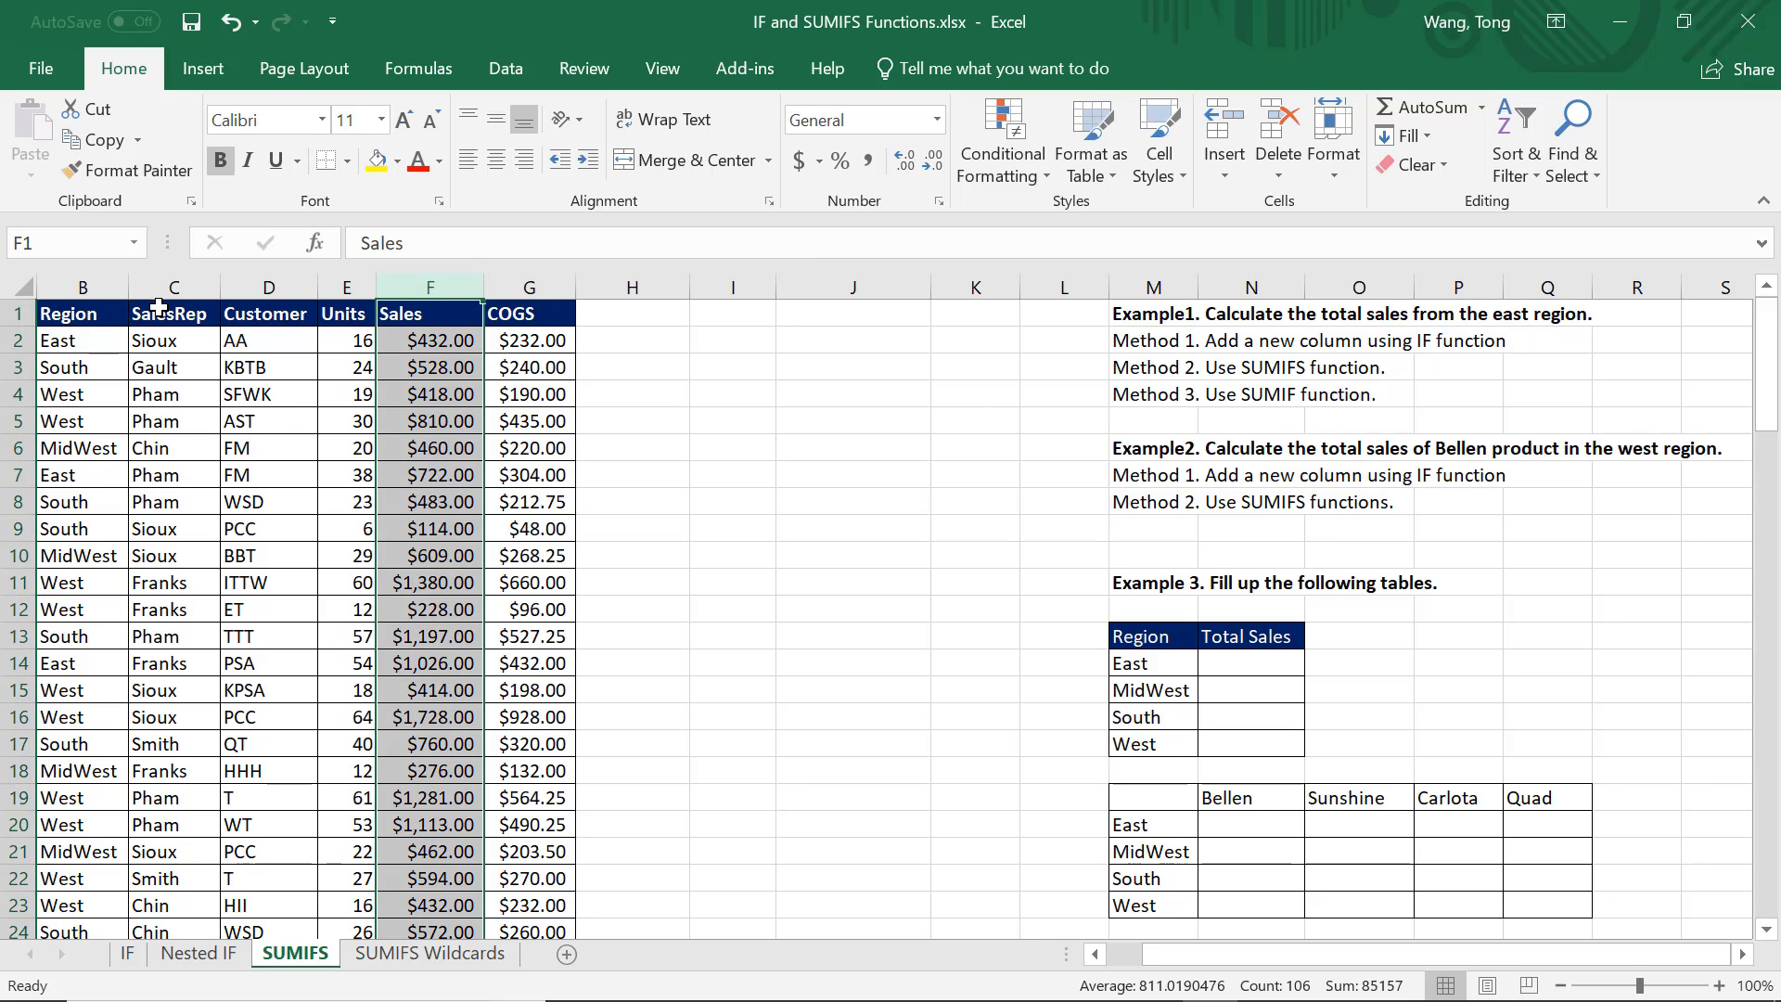
pyautogui.click(116, 288)
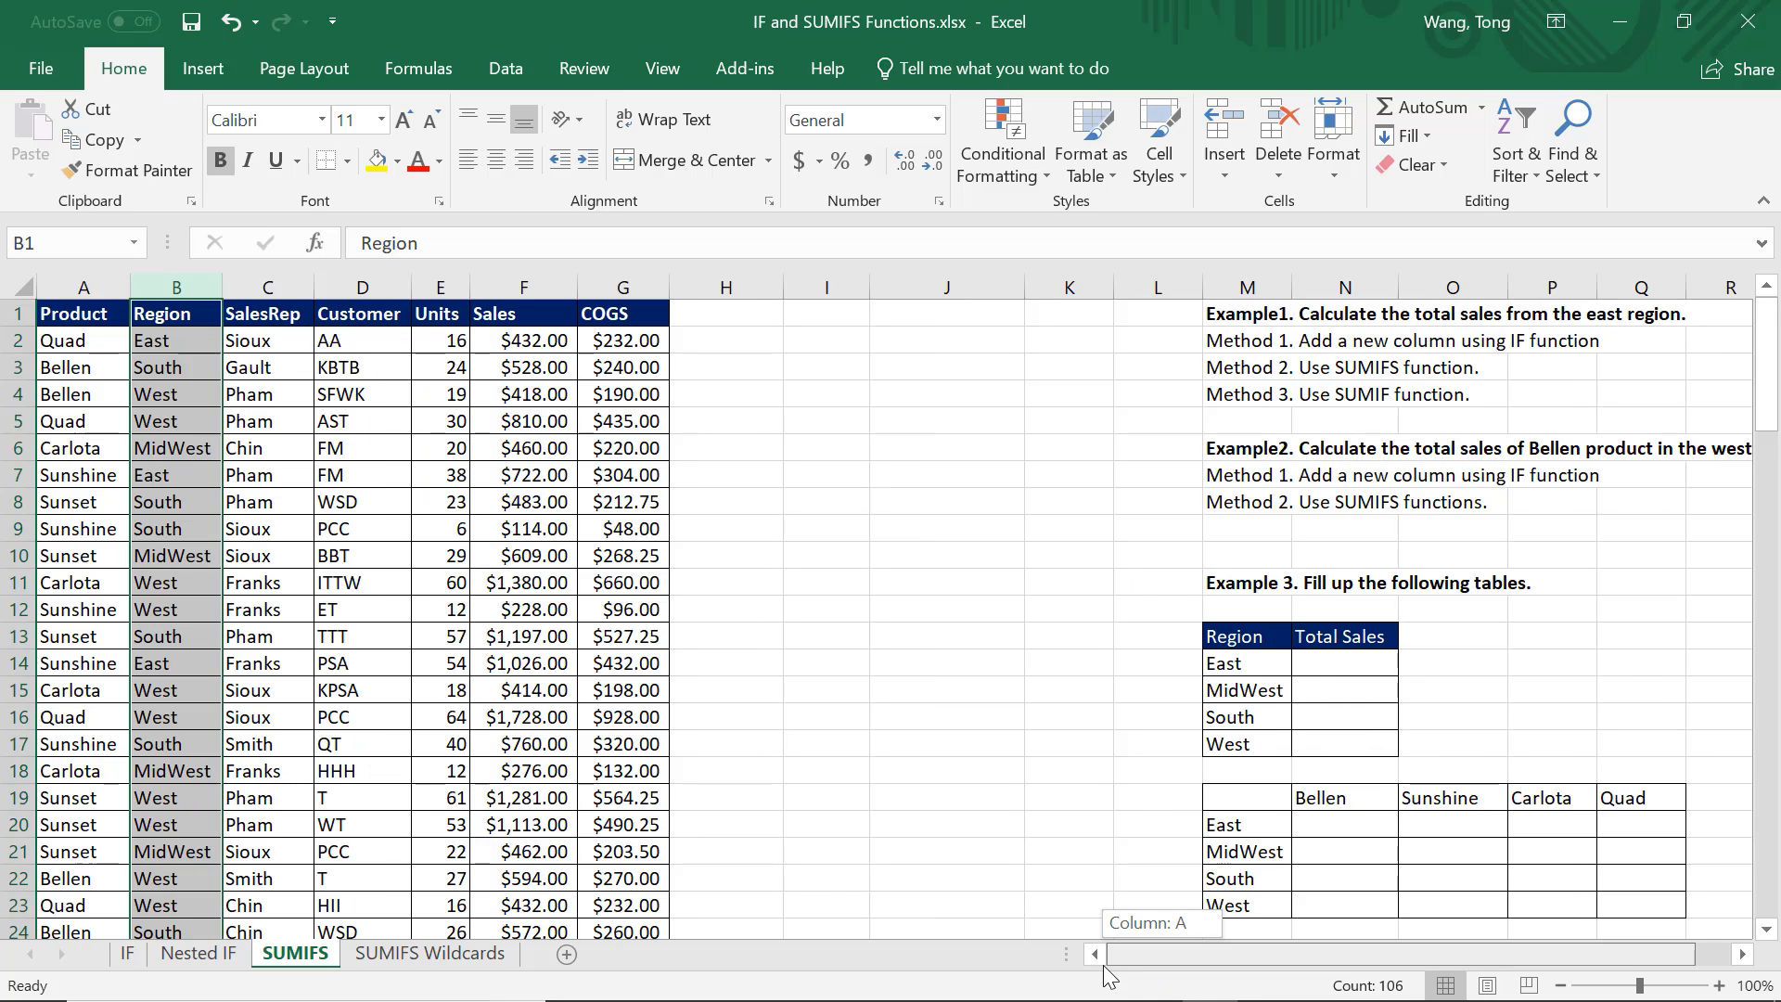
pyautogui.moveTo(1158, 956); pyautogui.dragTo(1124, 956)
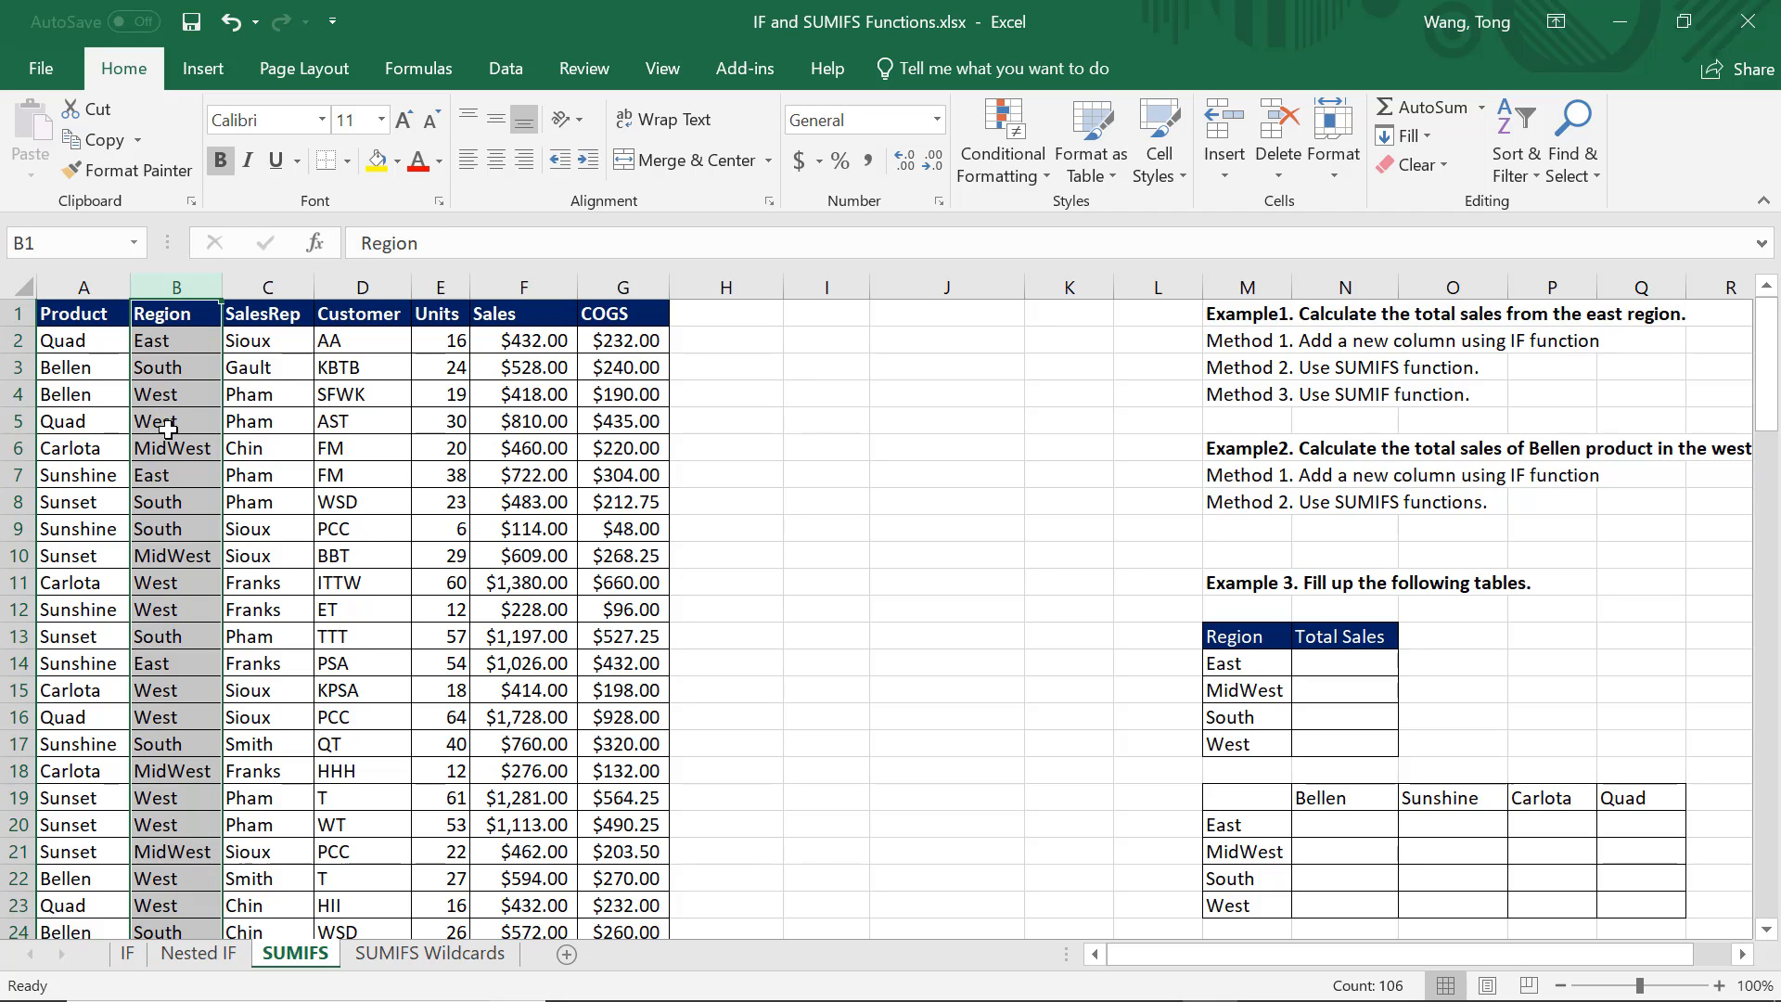
# Enter the header Sales in East in cell H1, next to the COGS column.
pyautogui.click(703, 311)
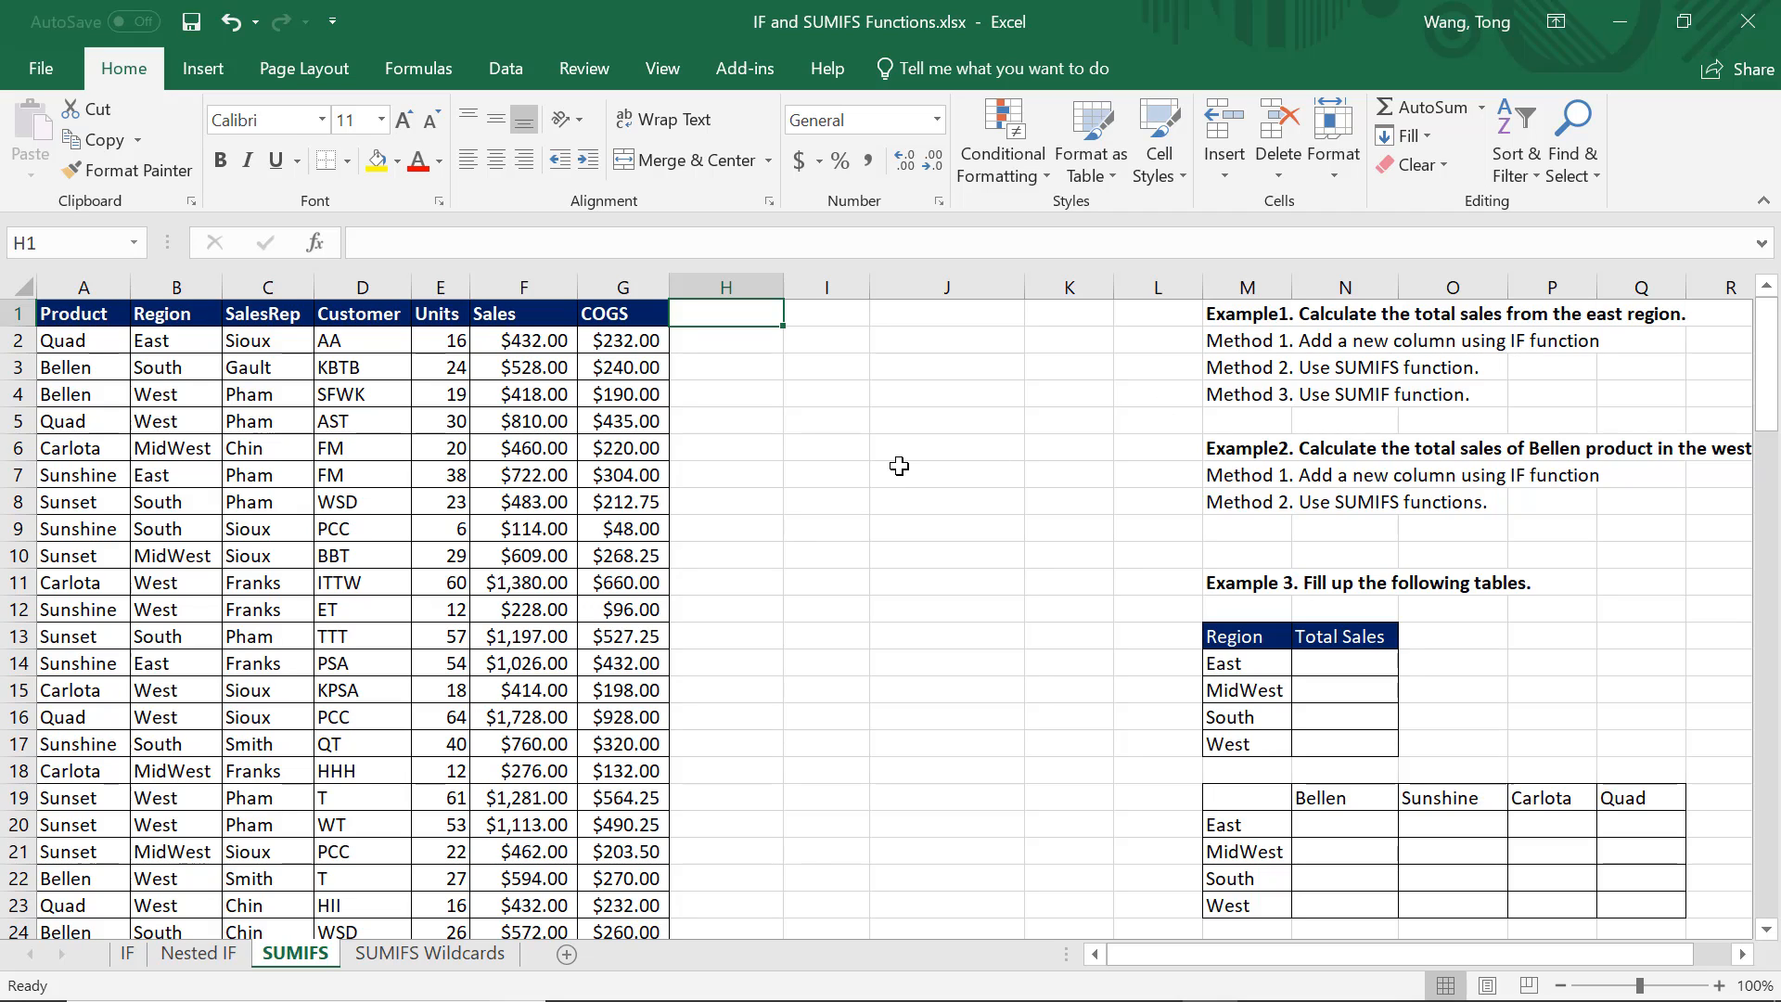
pyautogui.write('E')
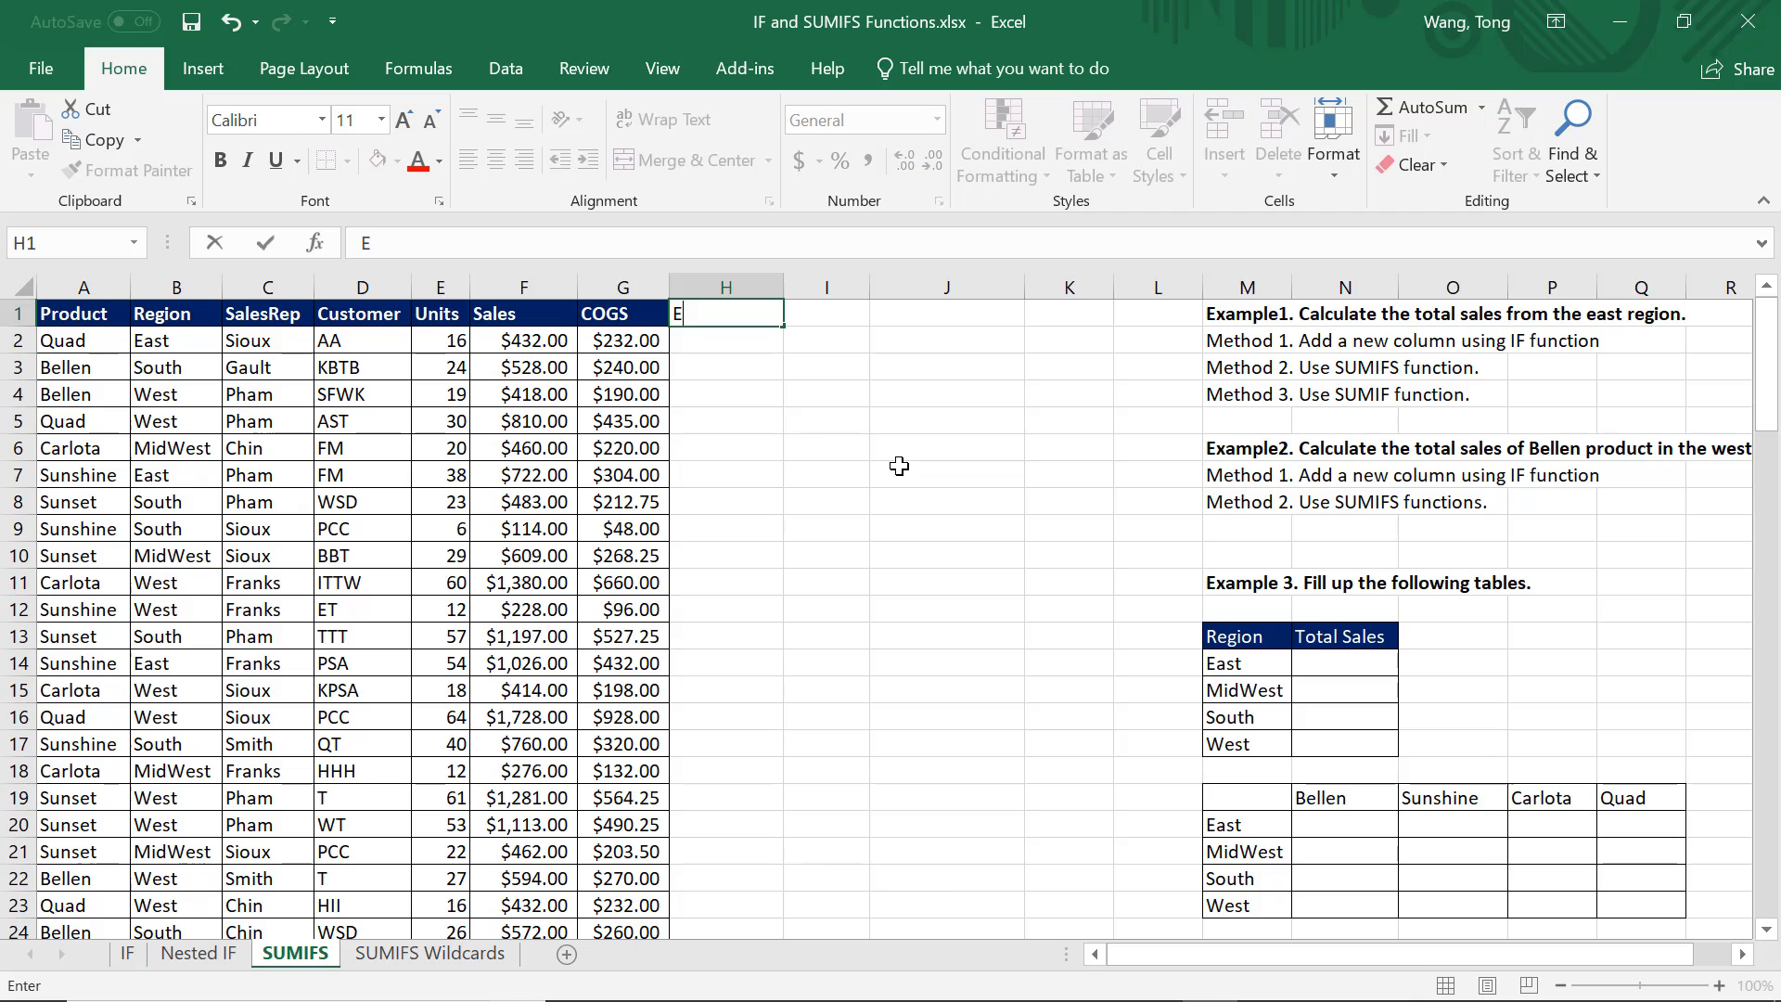
pyautogui.write('Sa')
pyautogui.press('BackSpace')
pyautogui.write('ales of East')
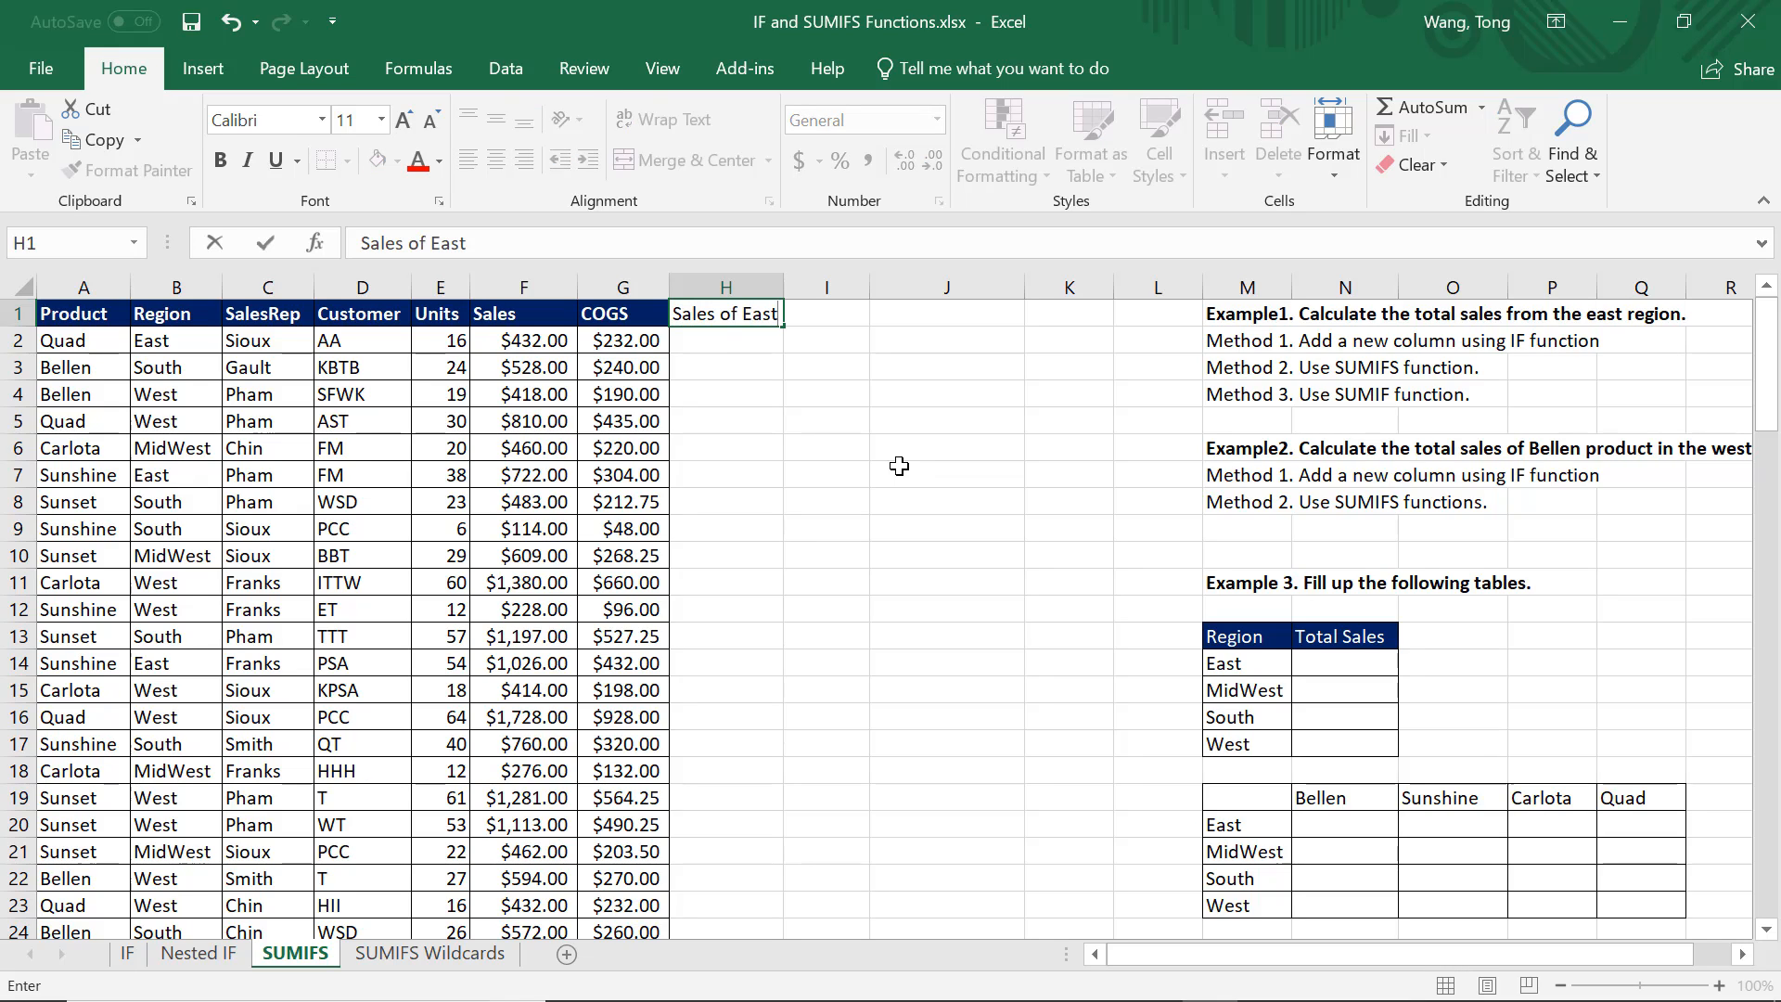
pyautogui.press('BackSpace')
pyautogui.press('BackSpace')
pyautogui.press('BackSpace')
pyautogui.press('BackSpace')
pyautogui.press('BackSpace')
pyautogui.write('in Eas')
pyautogui.press('Return')
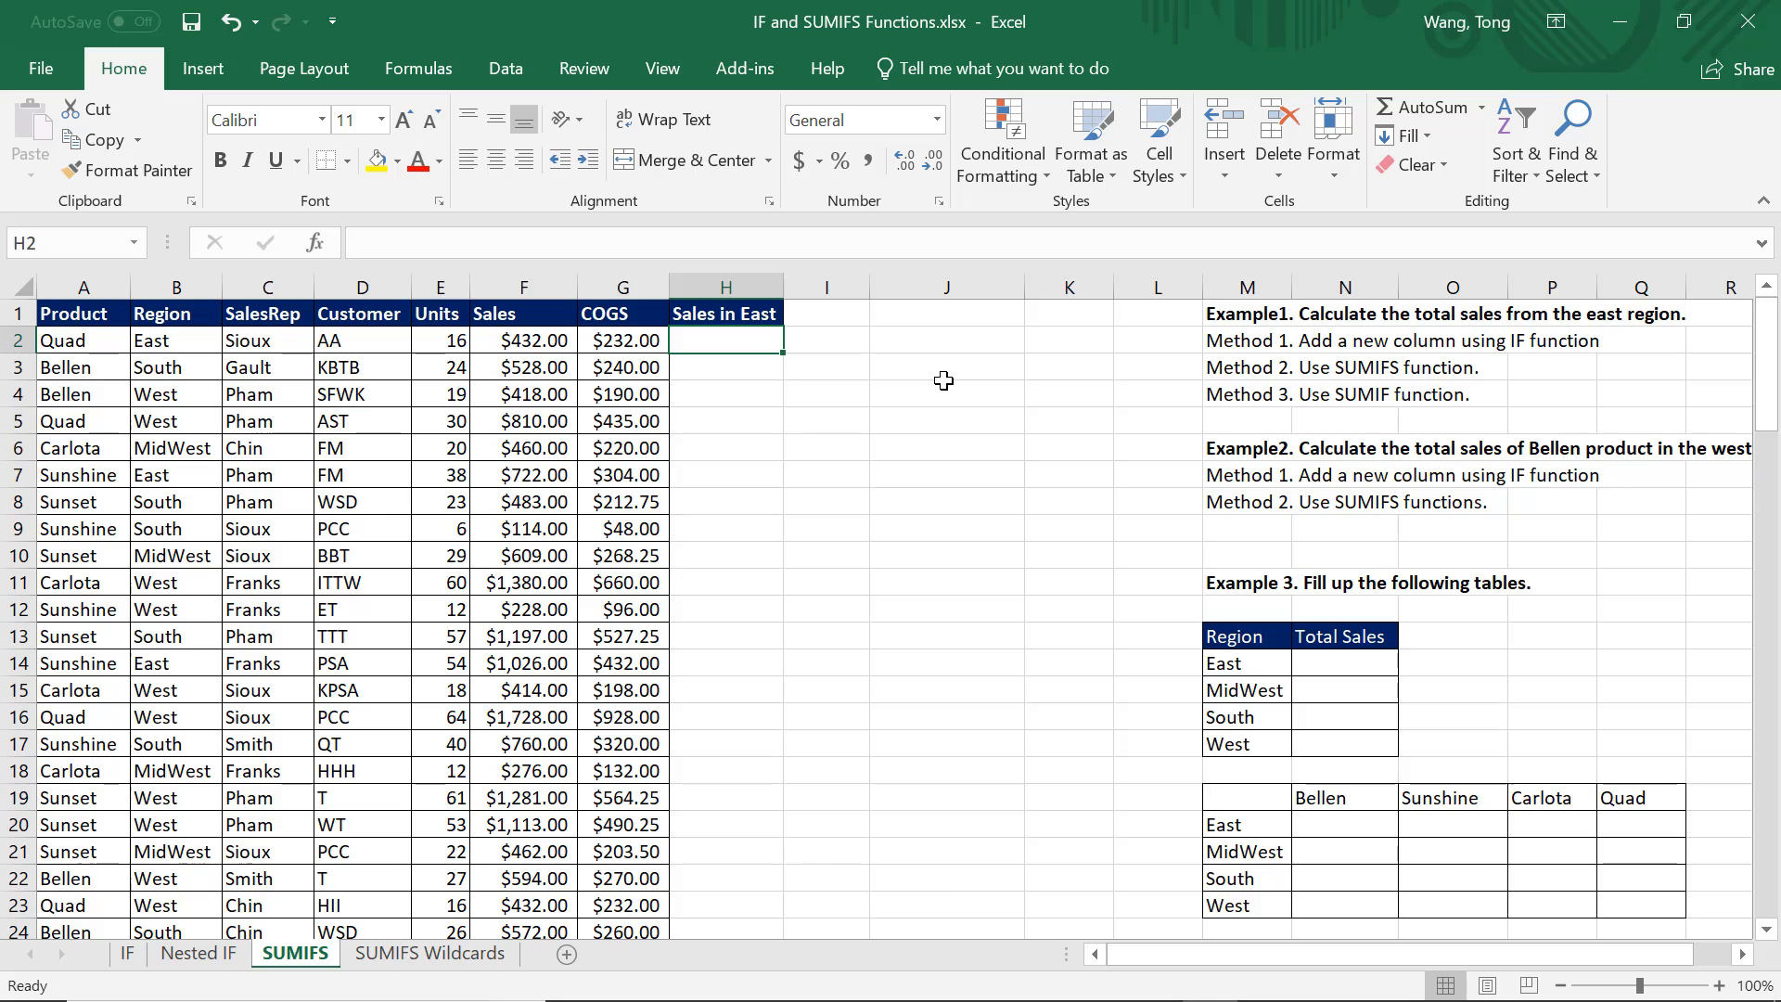
# Enter an IF formula in H2 that returns F2 when B2="East" and 0 otherwise, fill it down, and check the column's sum.
pyautogui.write('=if(')
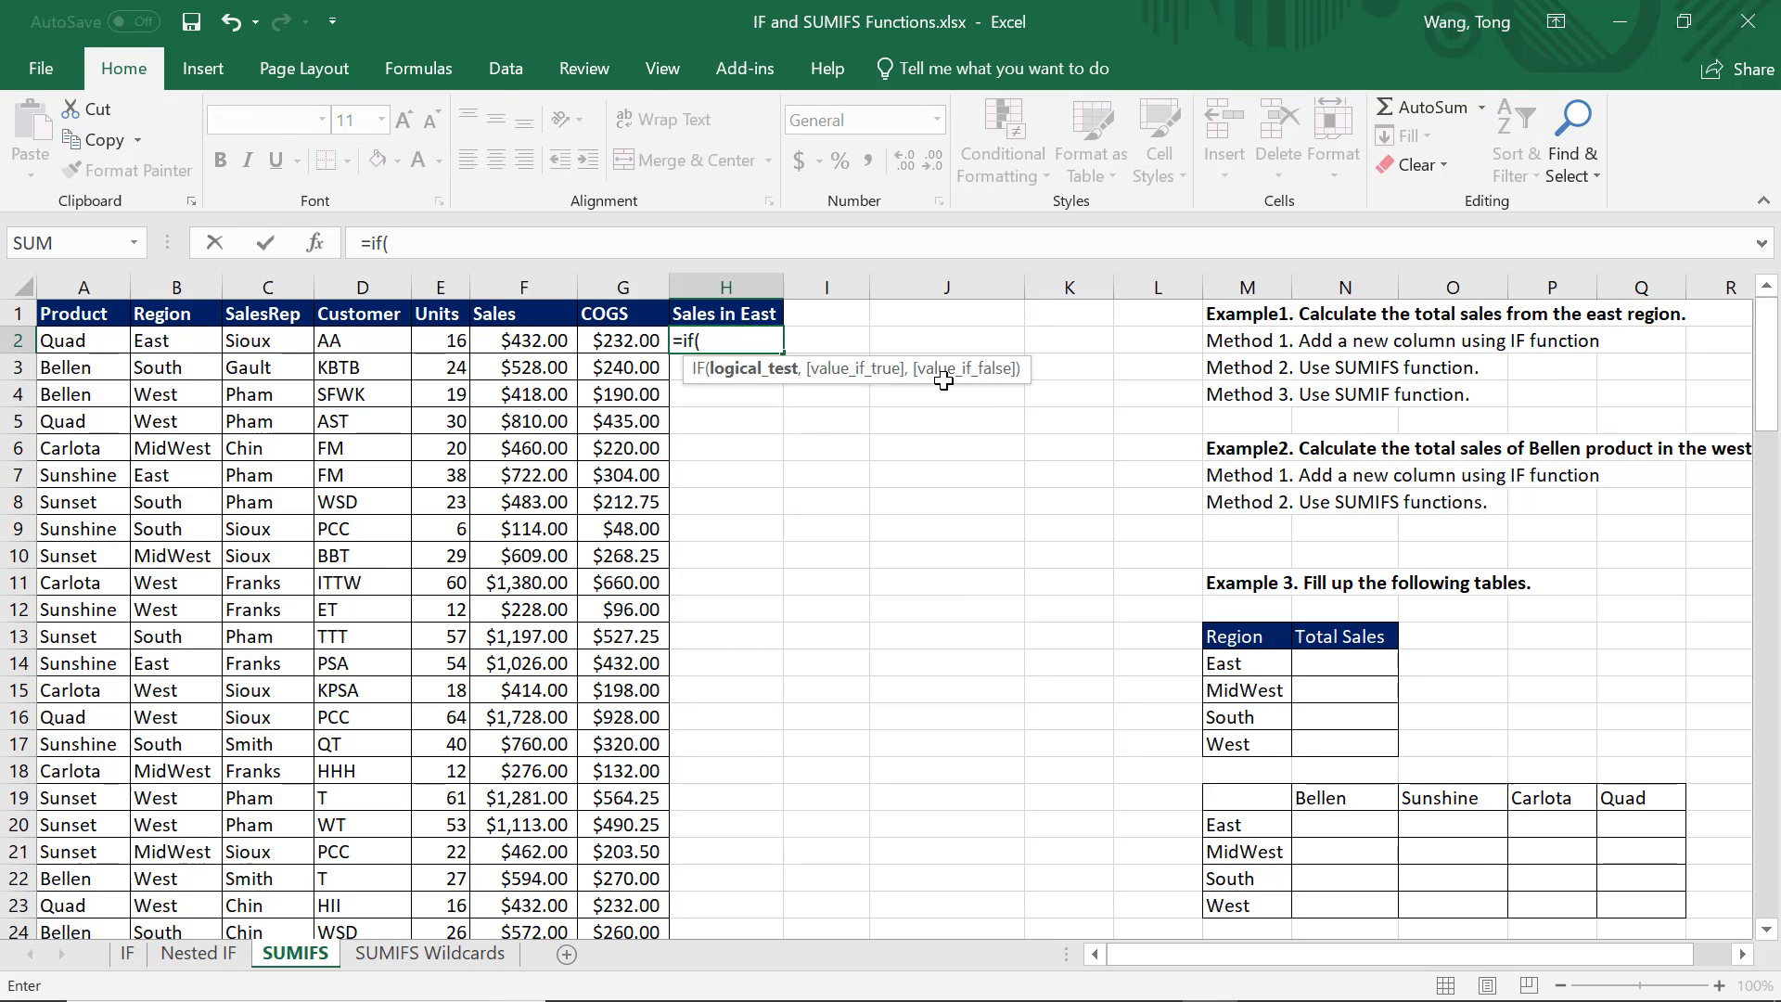
pyautogui.write('b2="')
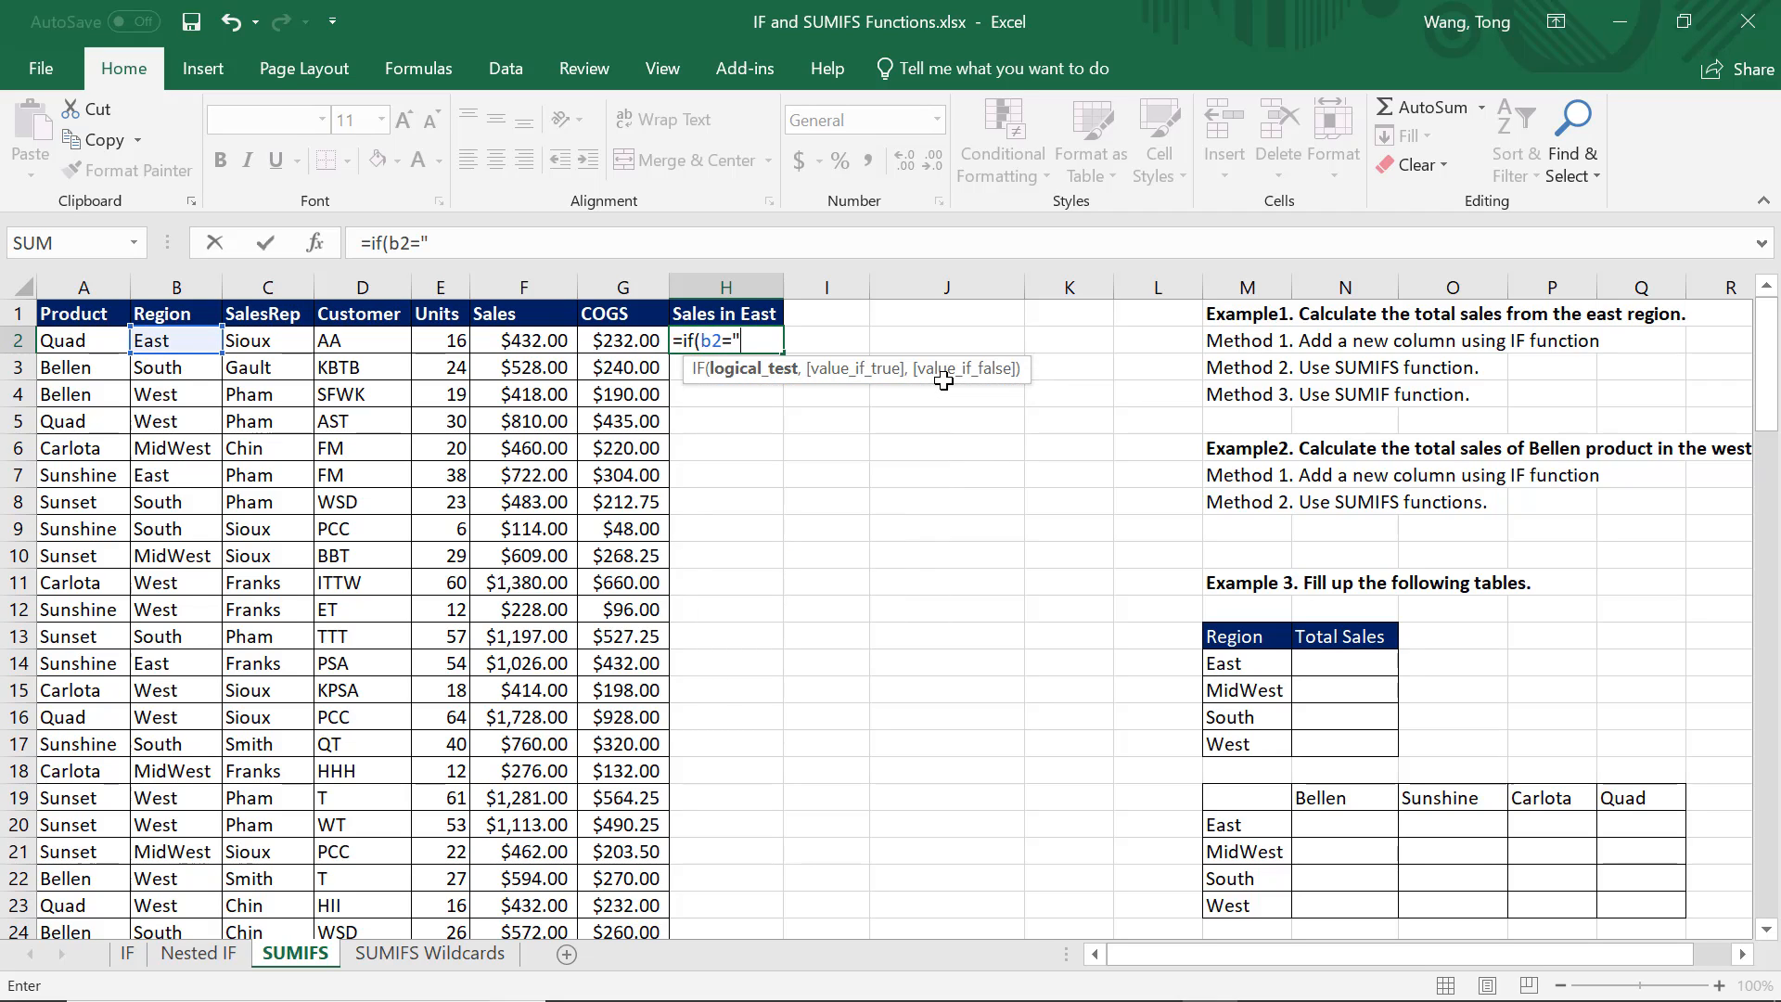
pyautogui.write('East",')
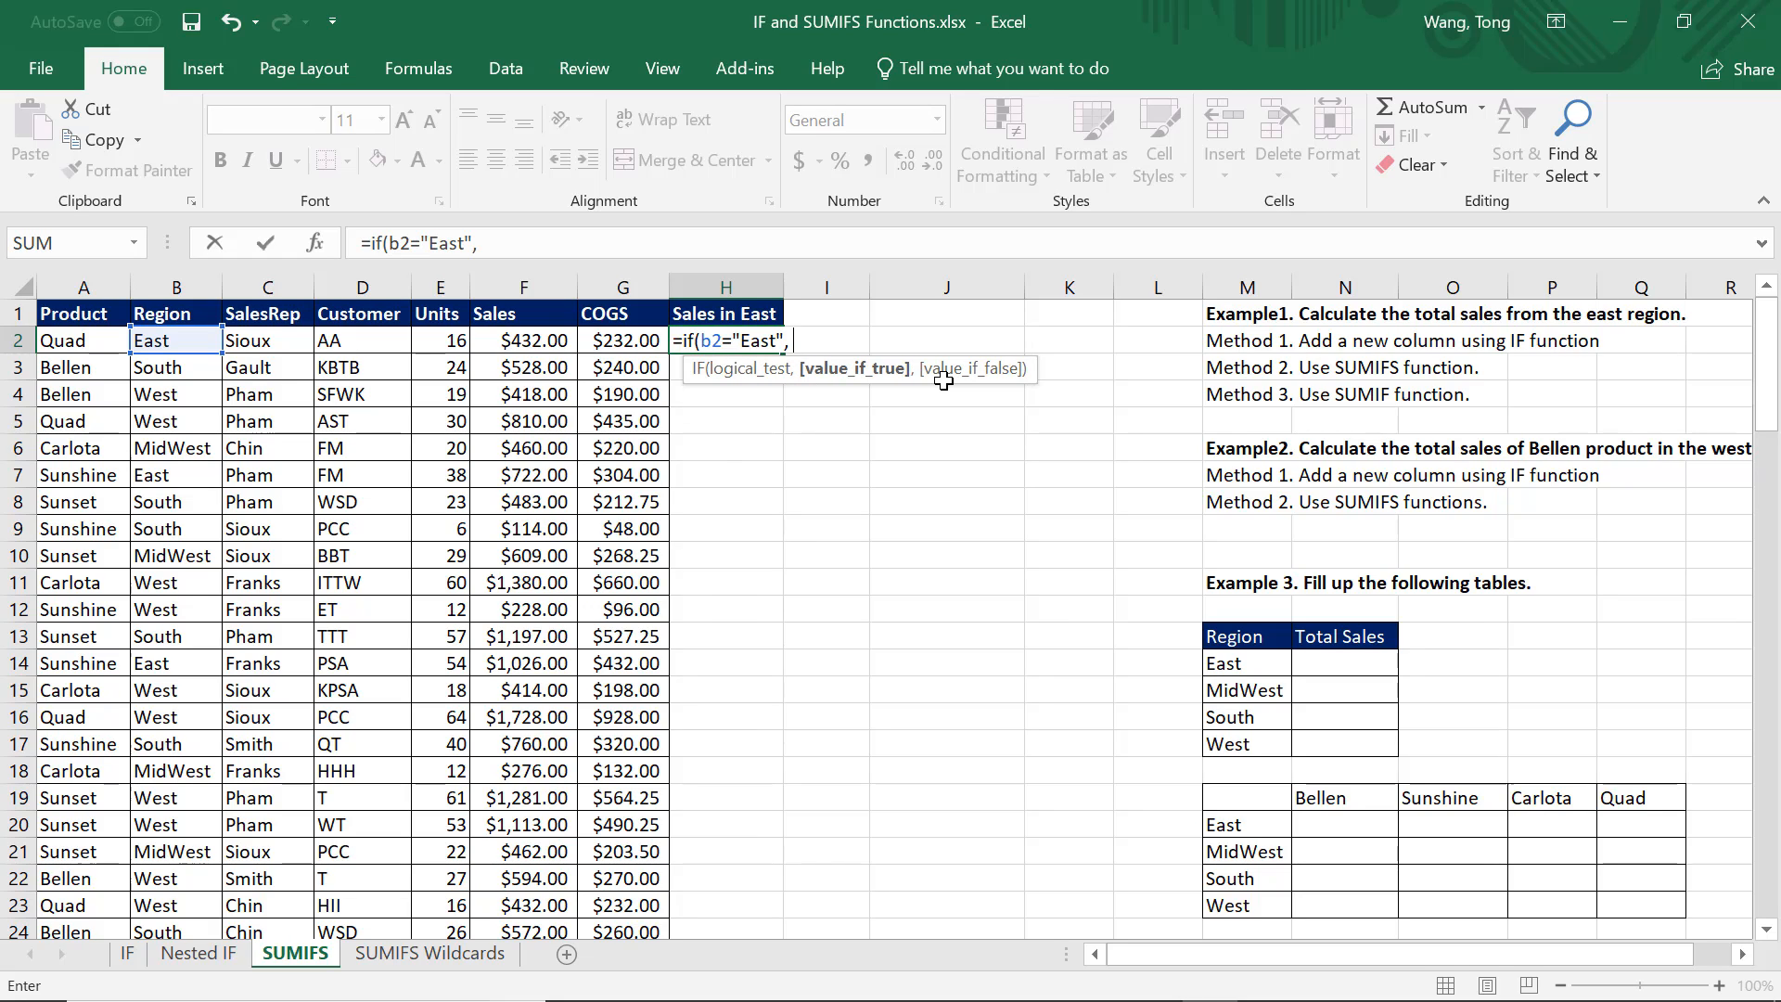
pyautogui.write('f2')
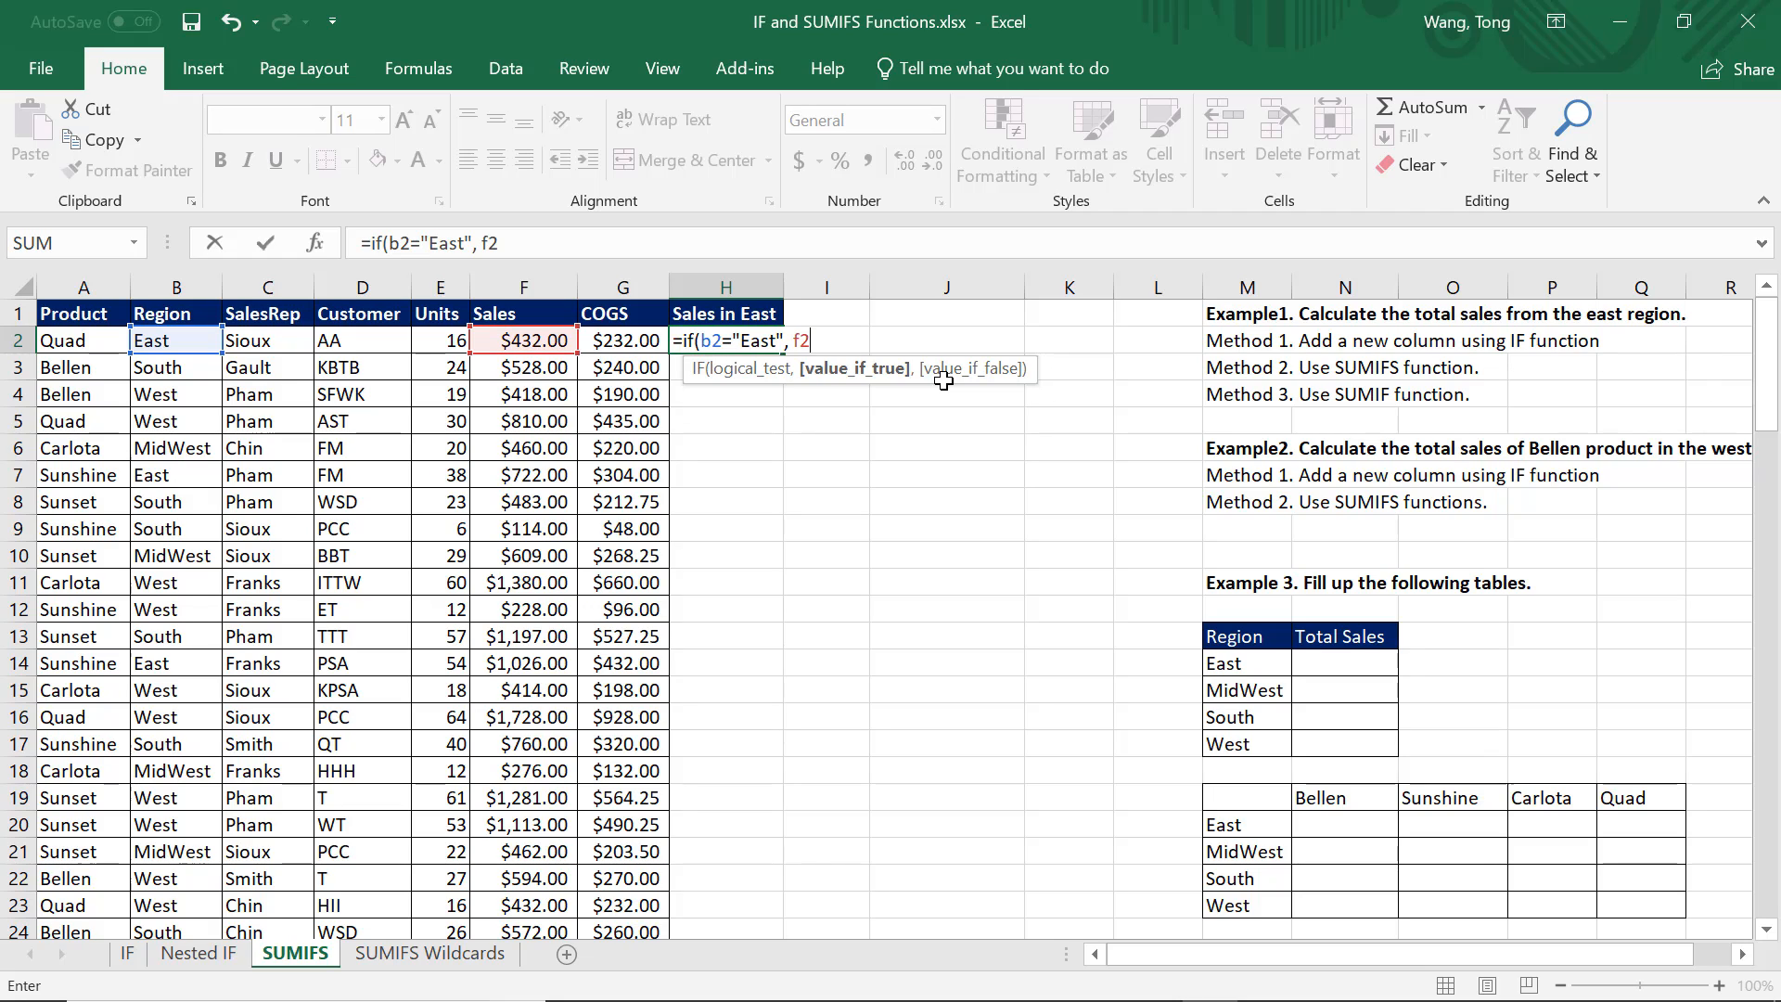
pyautogui.write(', ')
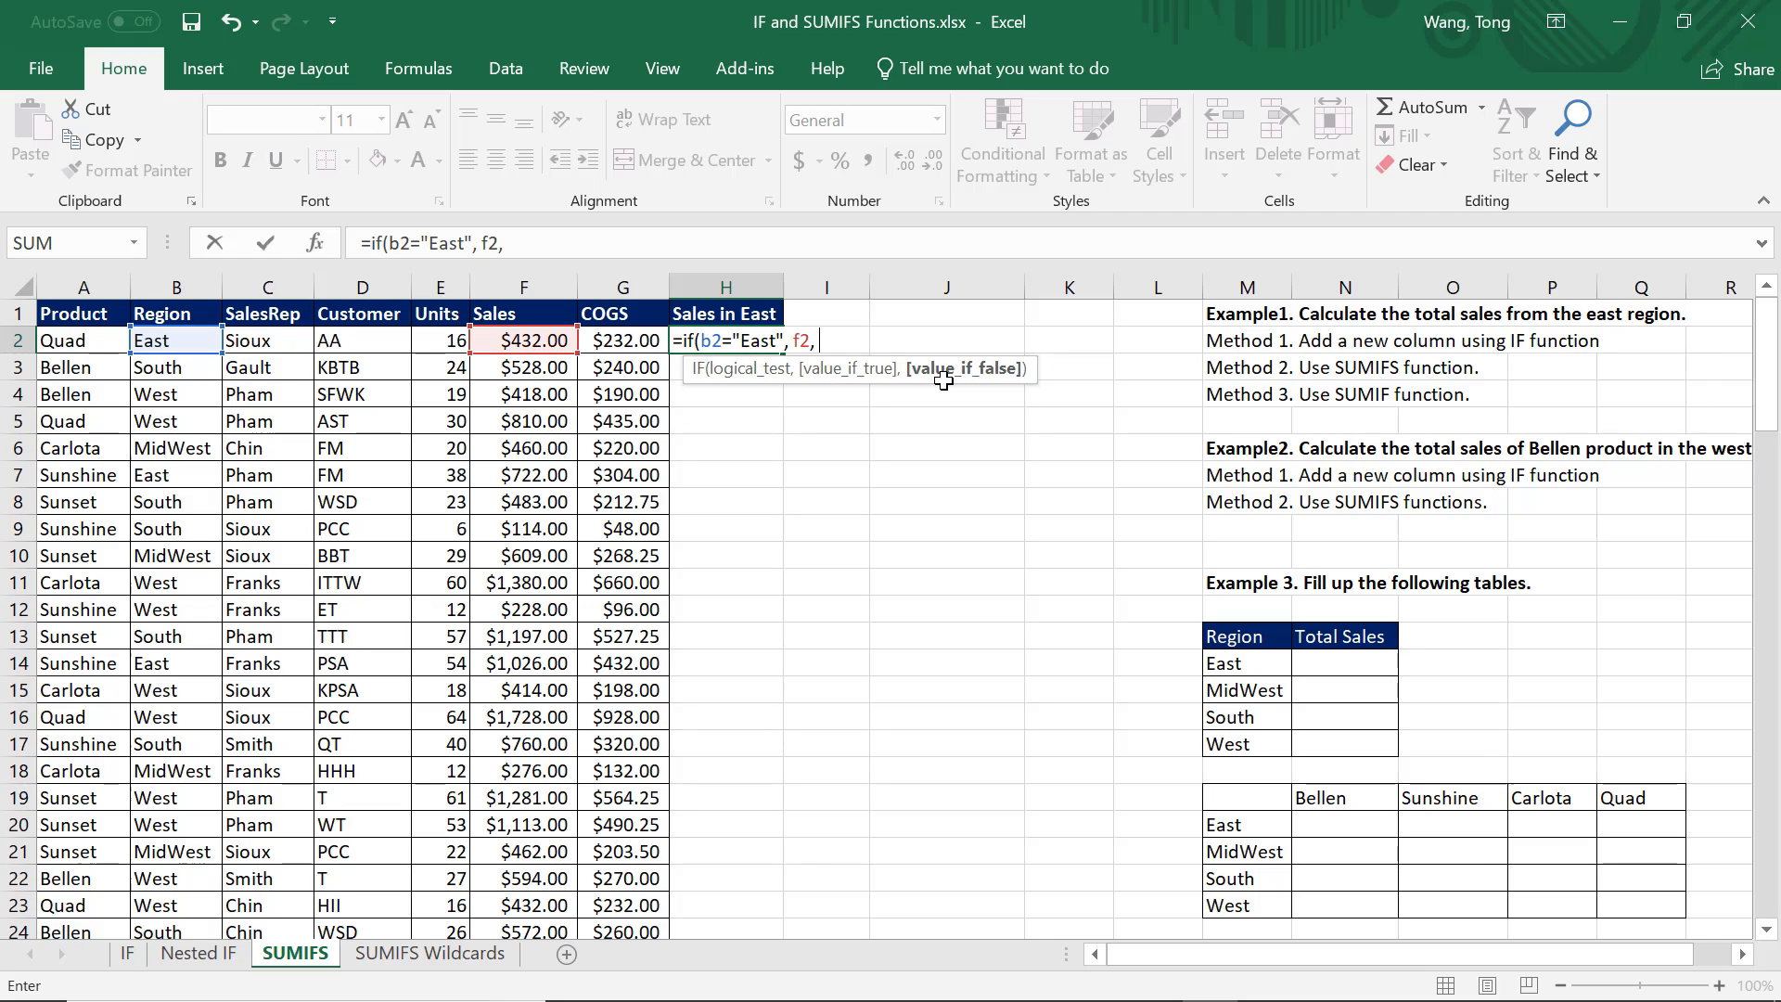
pyautogui.write('0)')
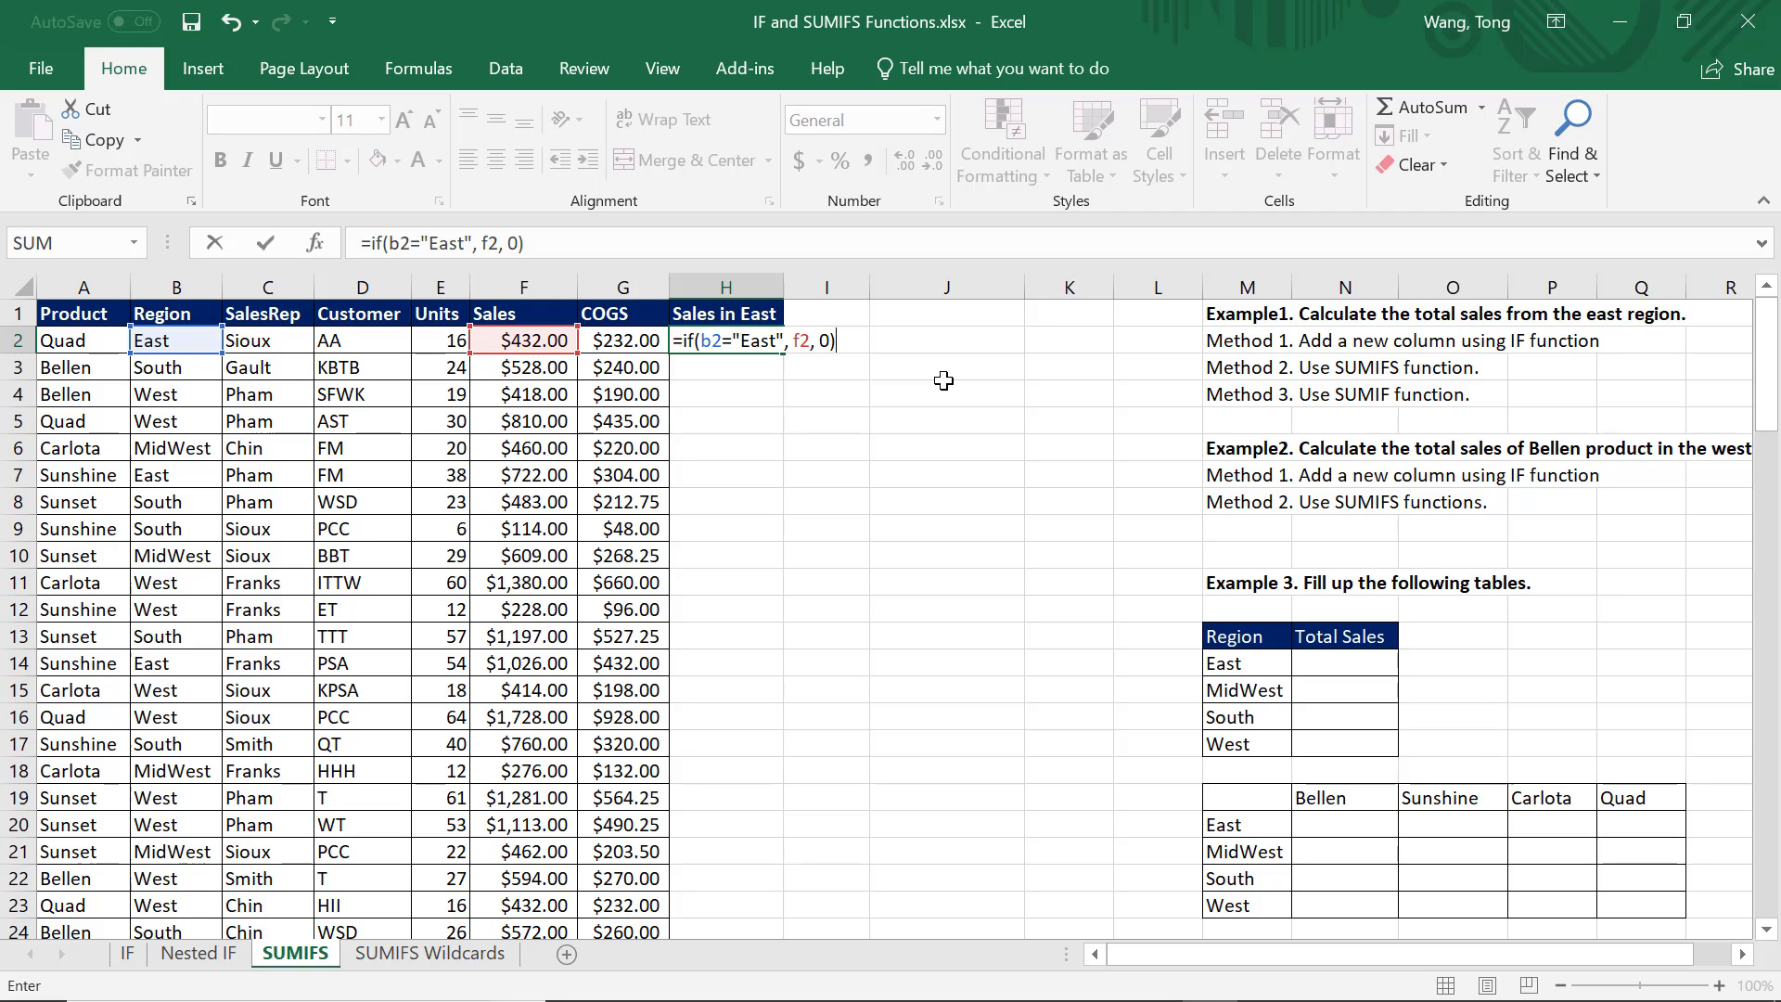
pyautogui.press('Return')
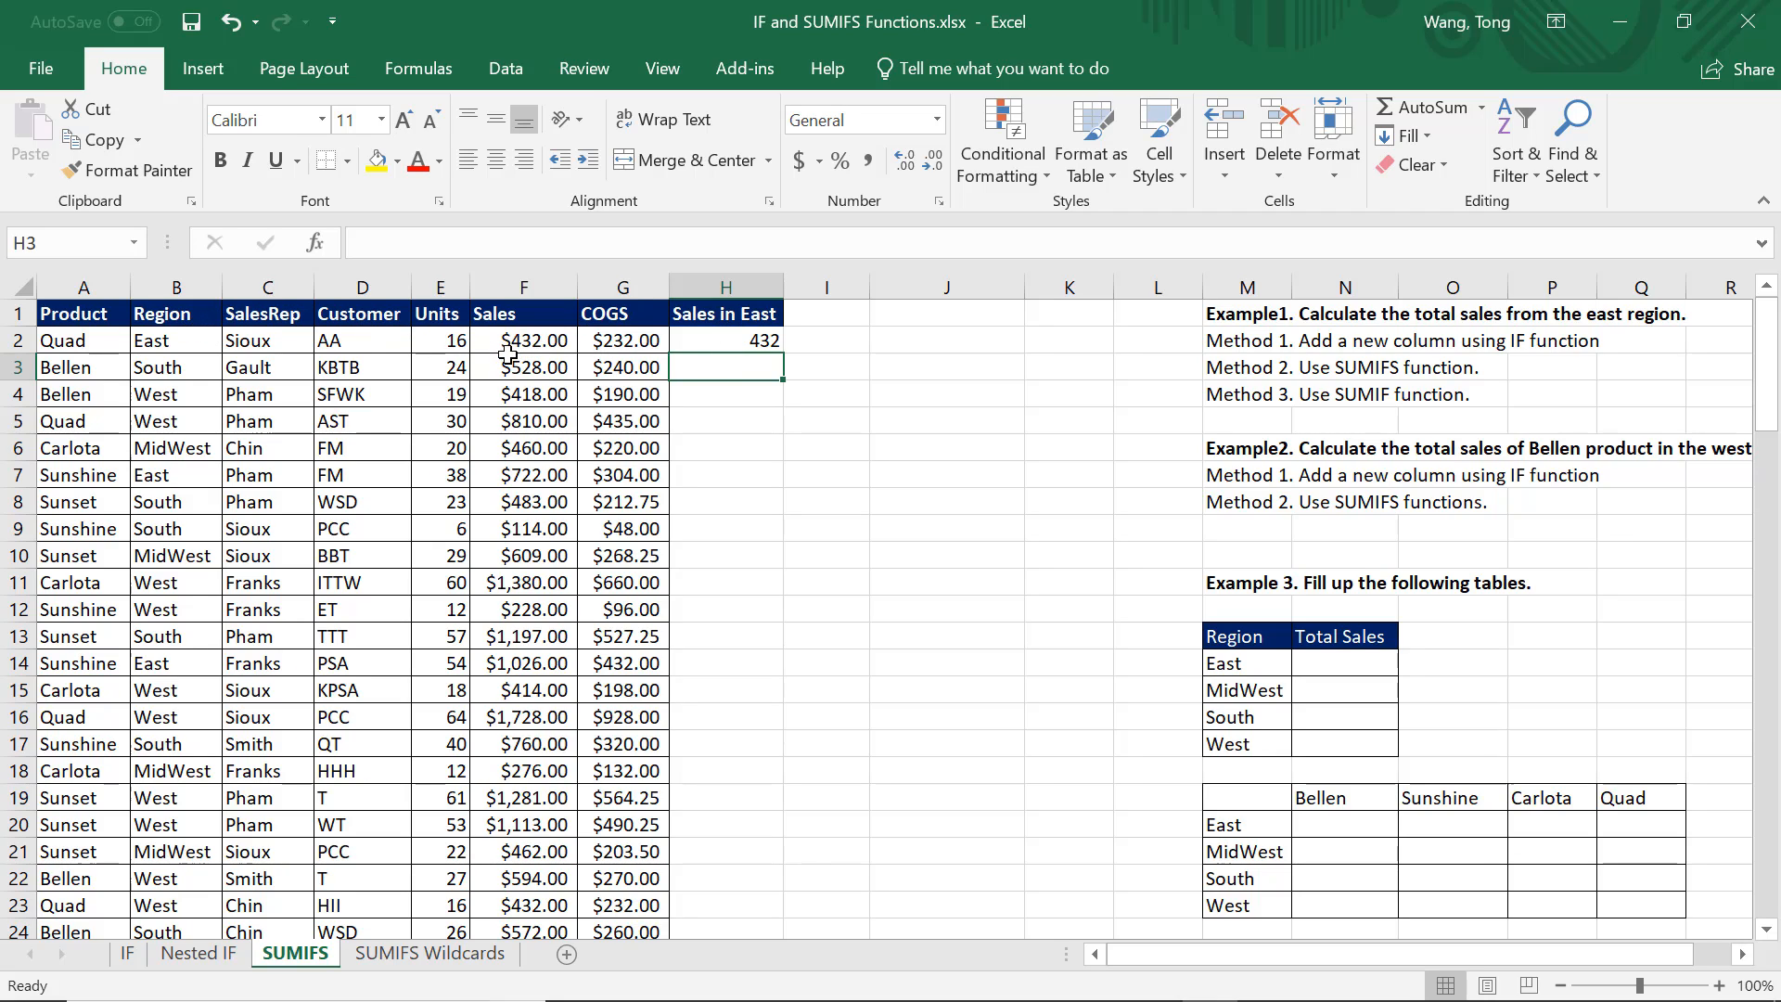
pyautogui.click(756, 338)
pyautogui.doubleClick(784, 353)
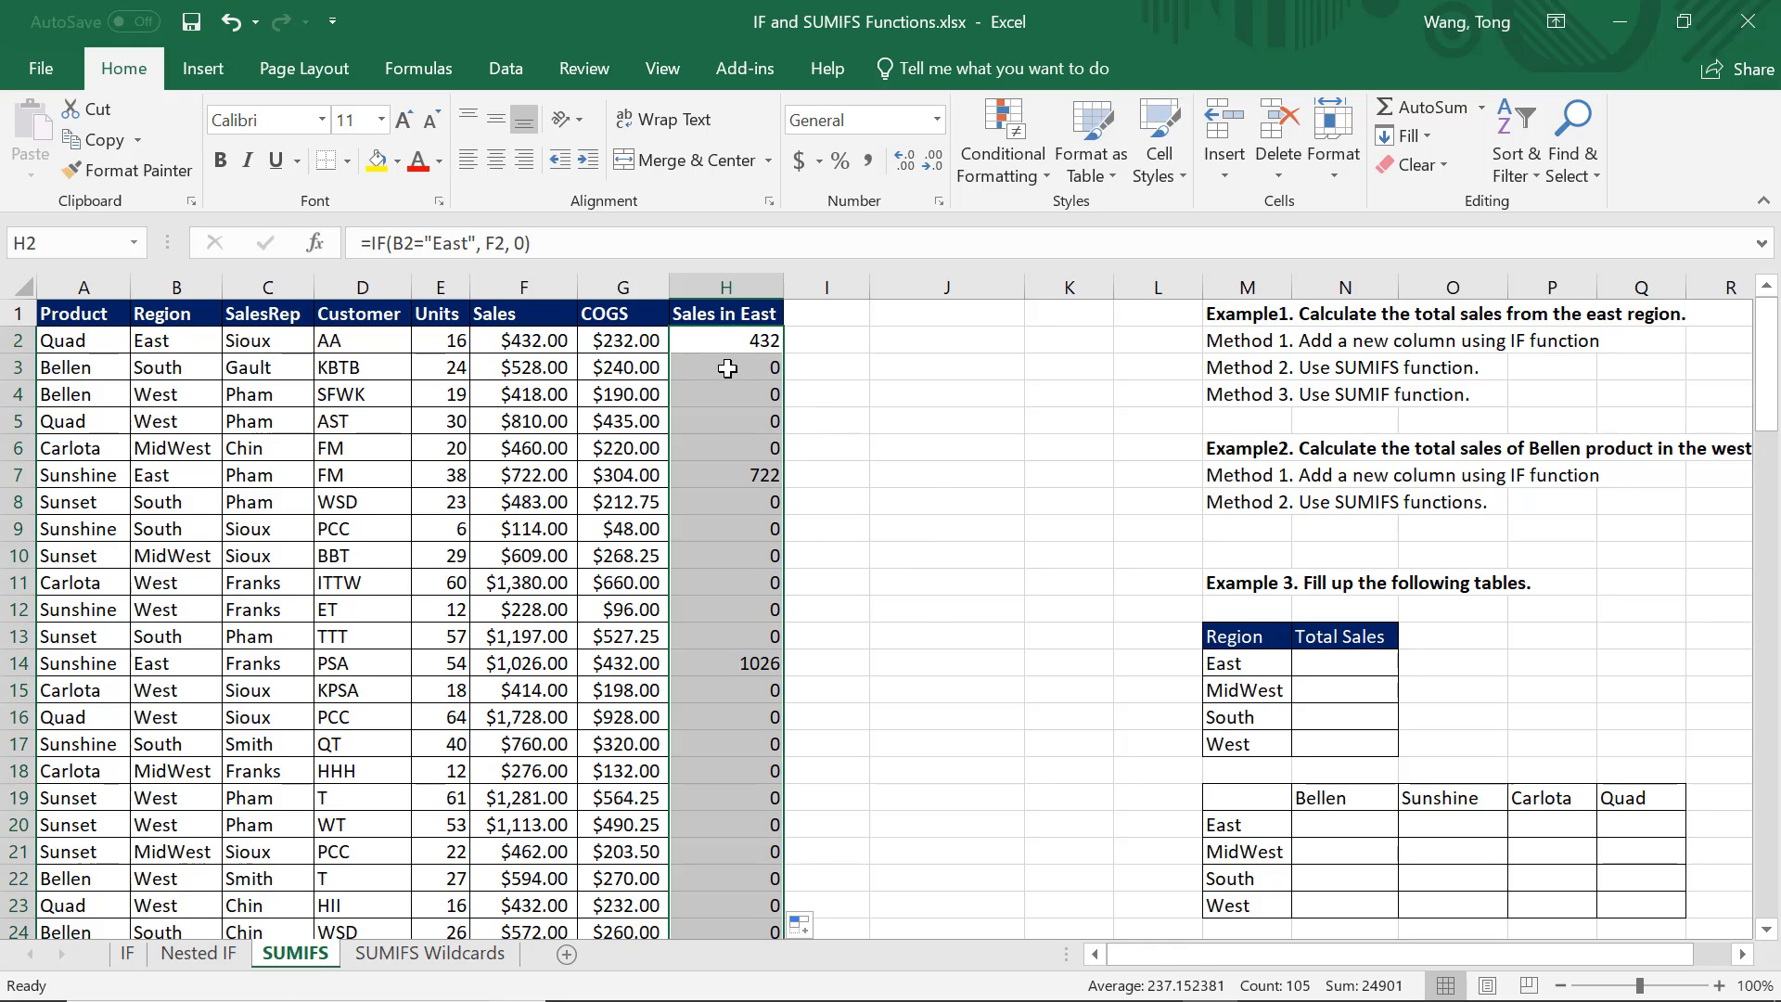
pyautogui.moveTo(728, 369); pyautogui.dragTo(748, 441)
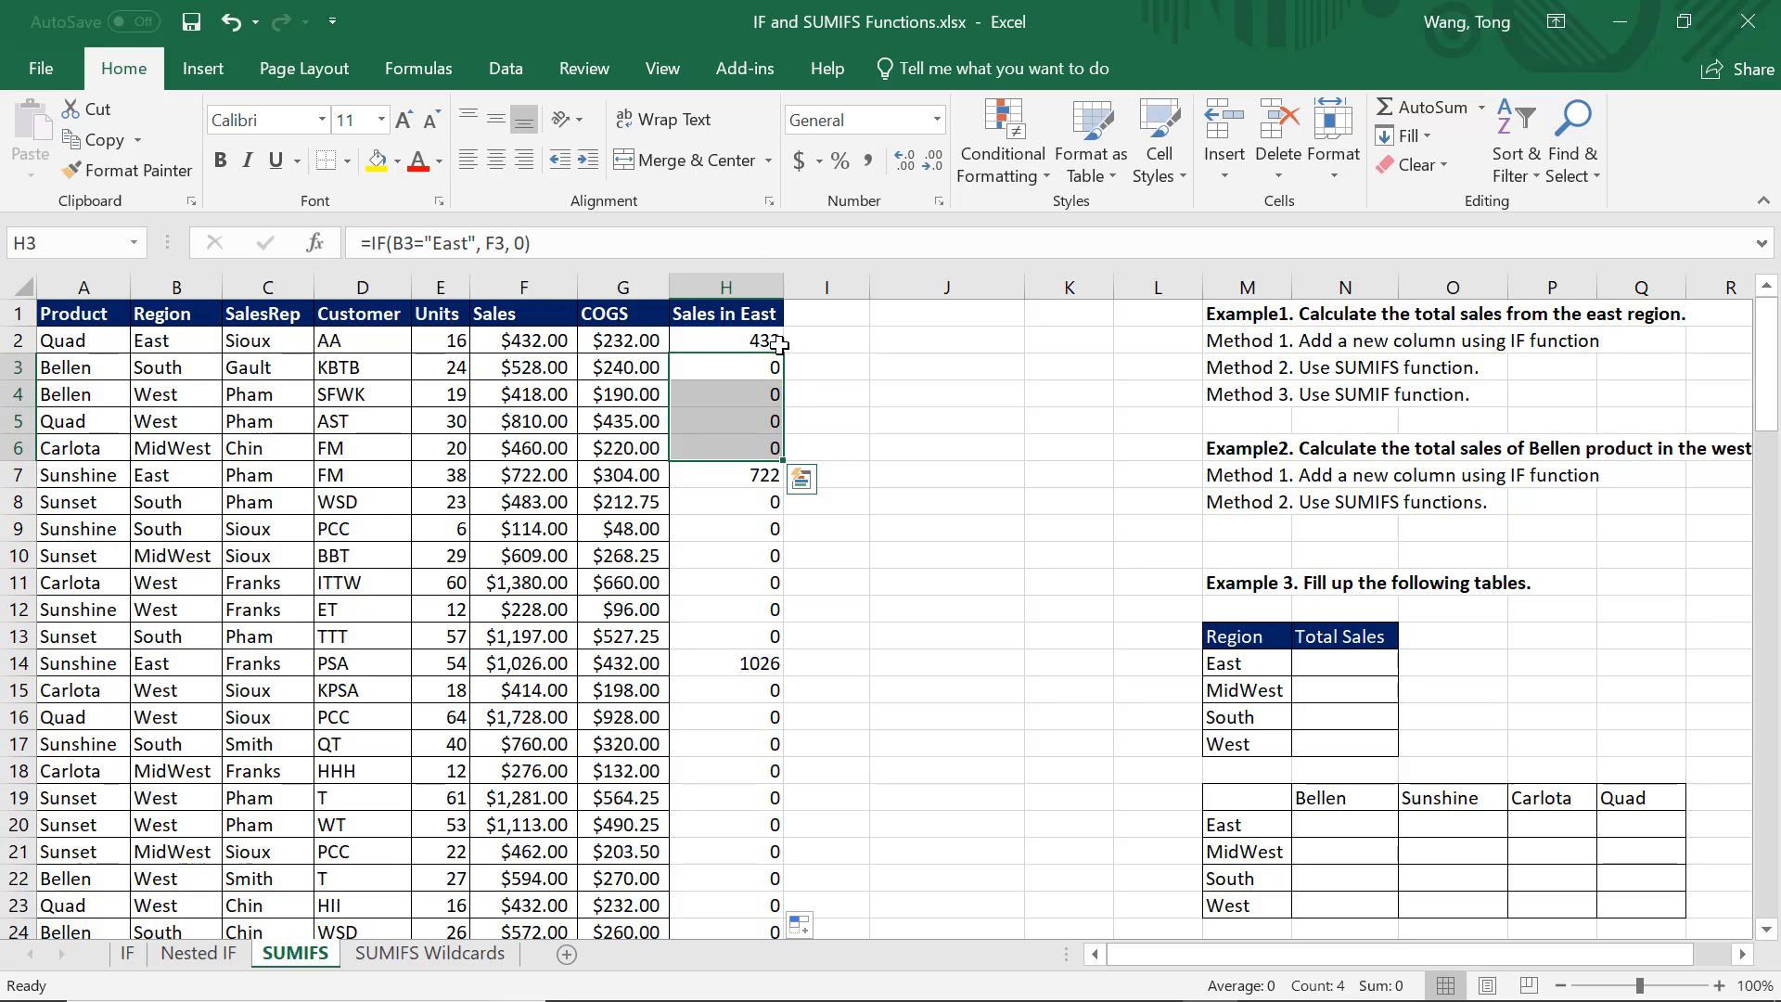
pyautogui.click(755, 287)
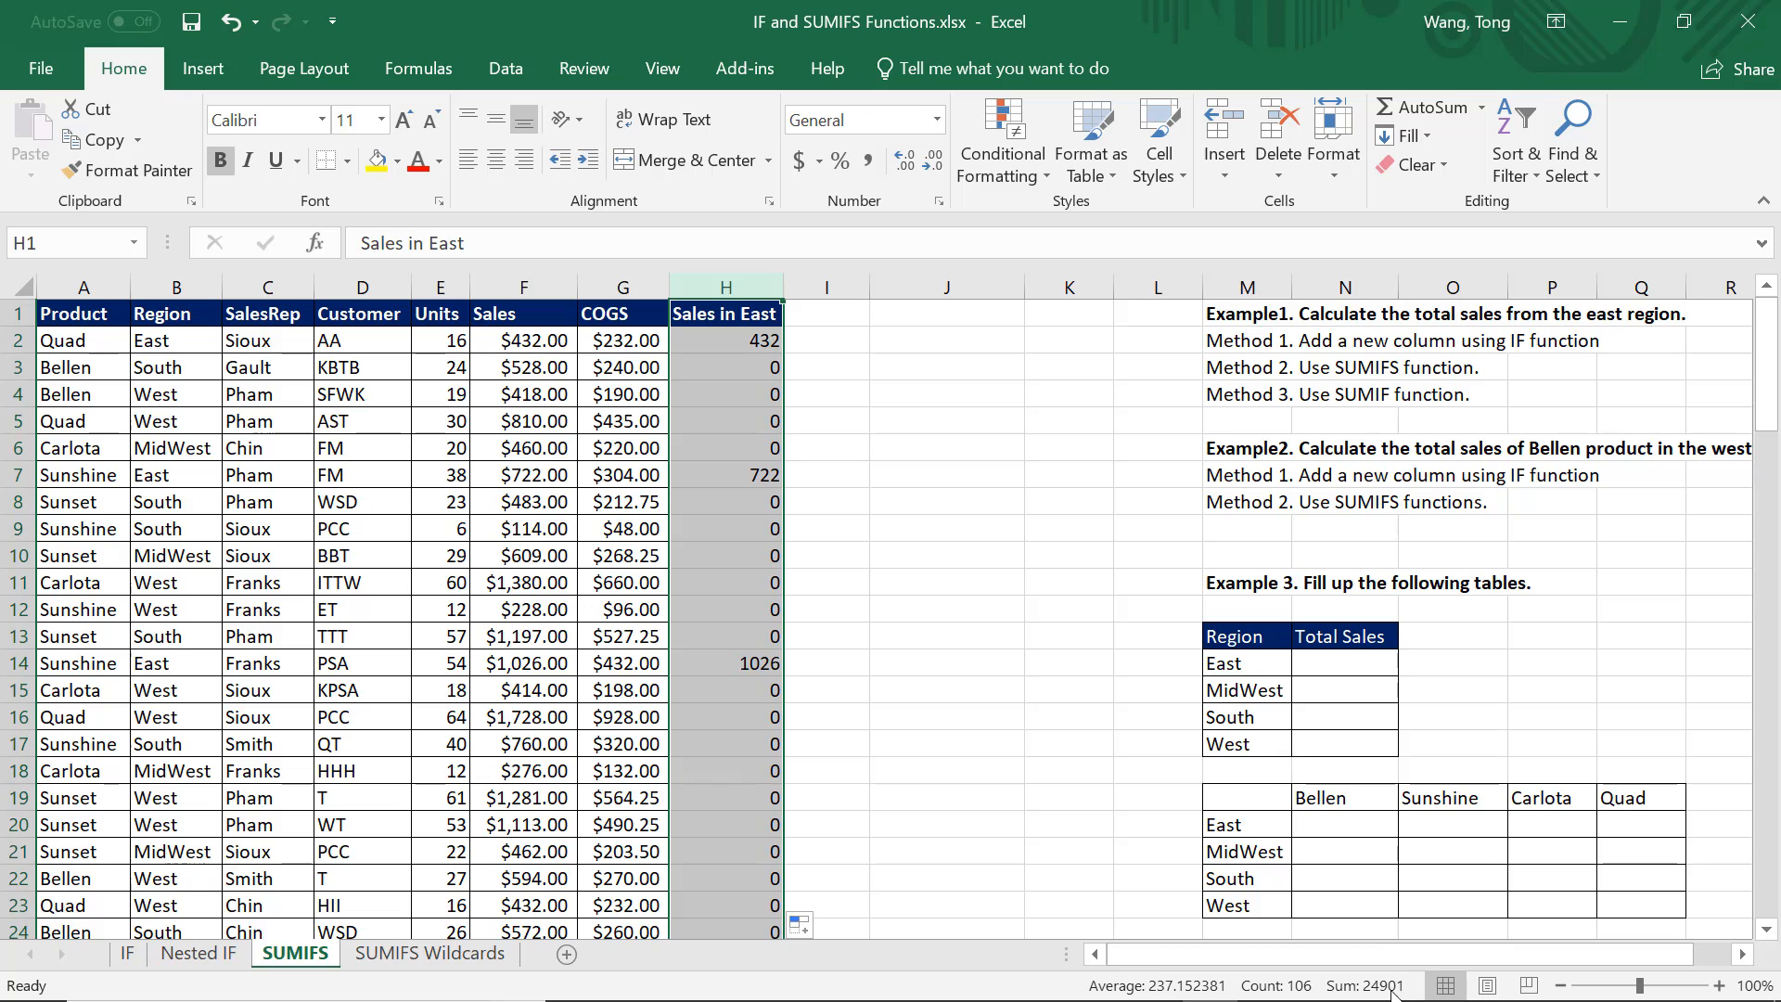
# Total the Sales in East column in Q2, beside Method 1 of Example 1, with SUM(H2:H106), and widen column P to uncover the method text.
pyautogui.hscroll(1, 1393, 953)
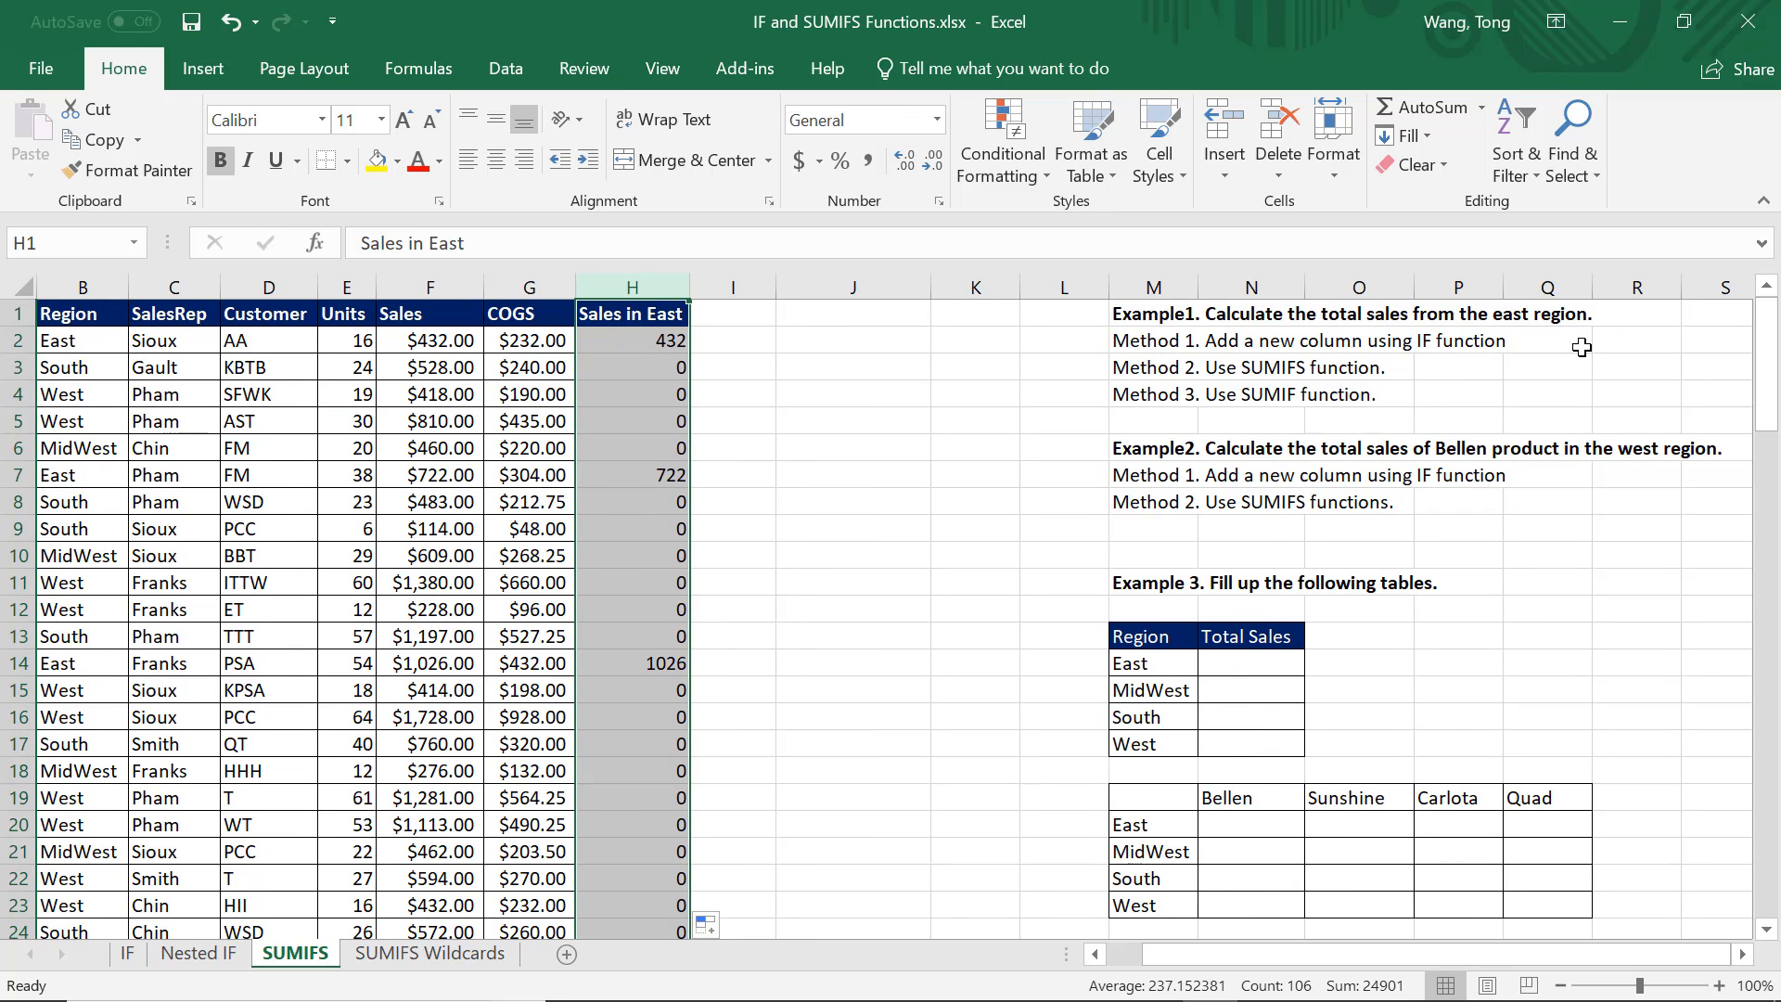
pyautogui.click(1579, 344)
pyautogui.write('=sum(')
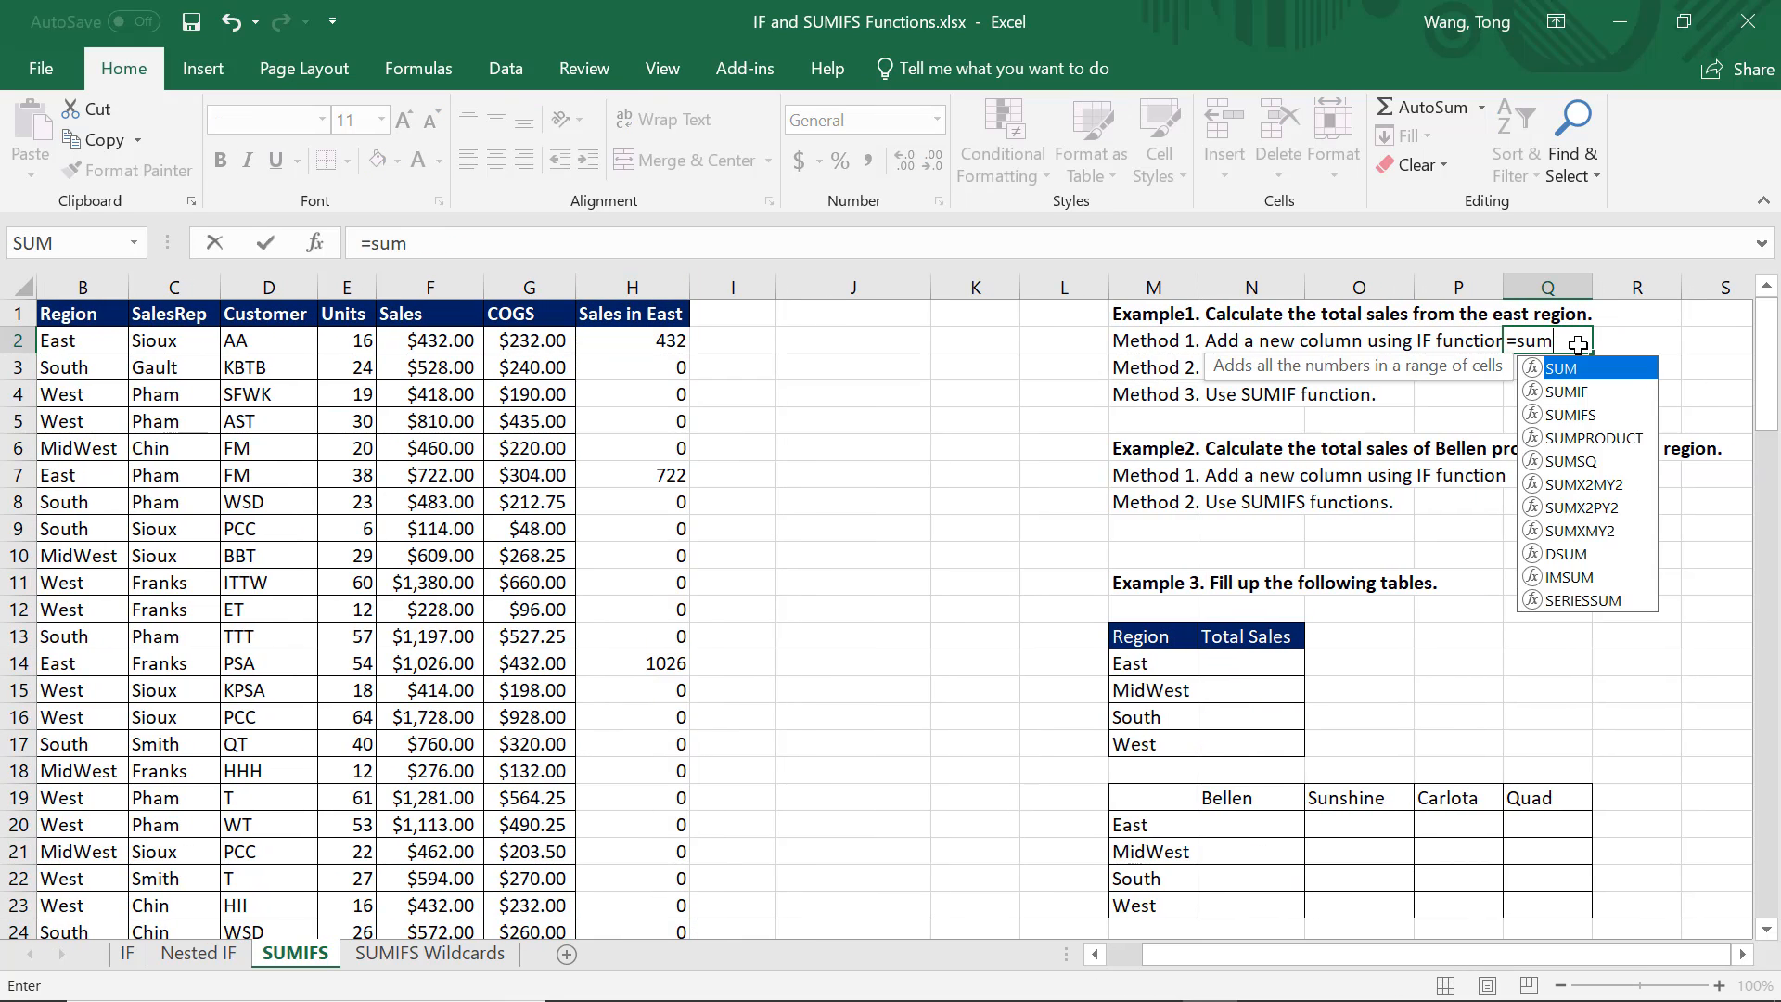
pyautogui.press('Left')
pyautogui.press('Left')
pyautogui.press('Left')
pyautogui.press('Left')
pyautogui.press('Left')
pyautogui.press('Left')
pyautogui.press('Left')
pyautogui.press('Left')
pyautogui.press('Left')
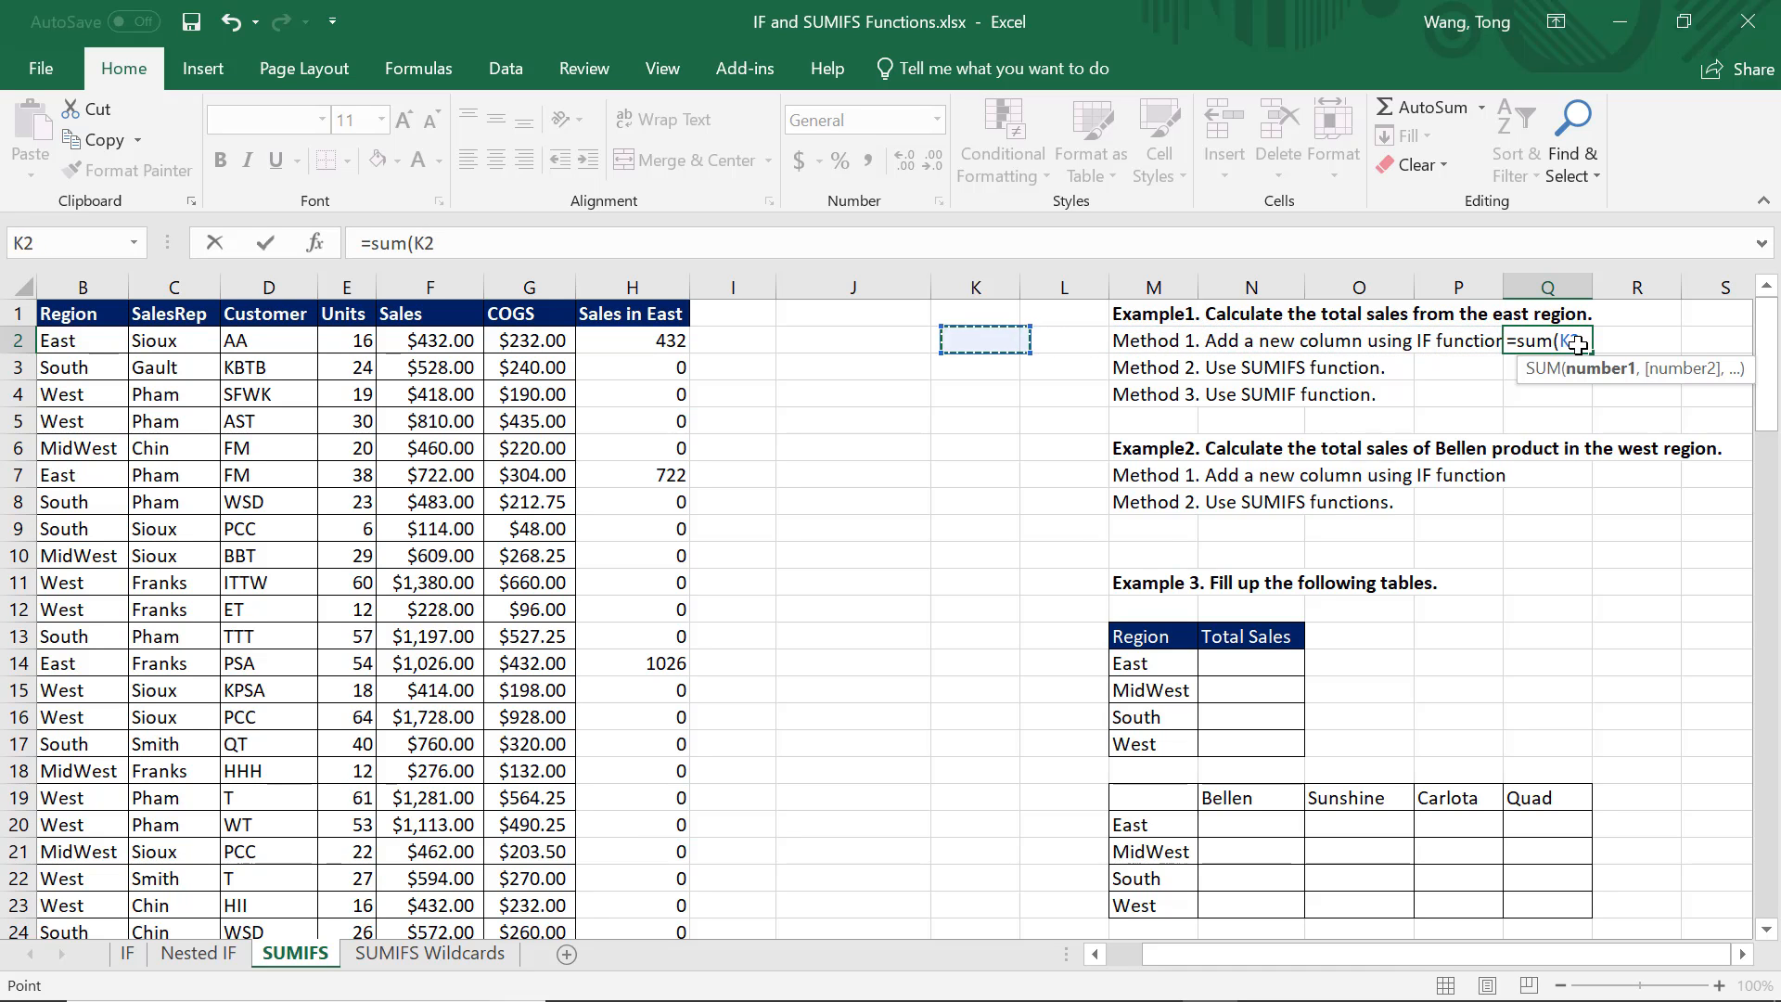
pyautogui.hotkey('ctrl', 'shift', 'Down')
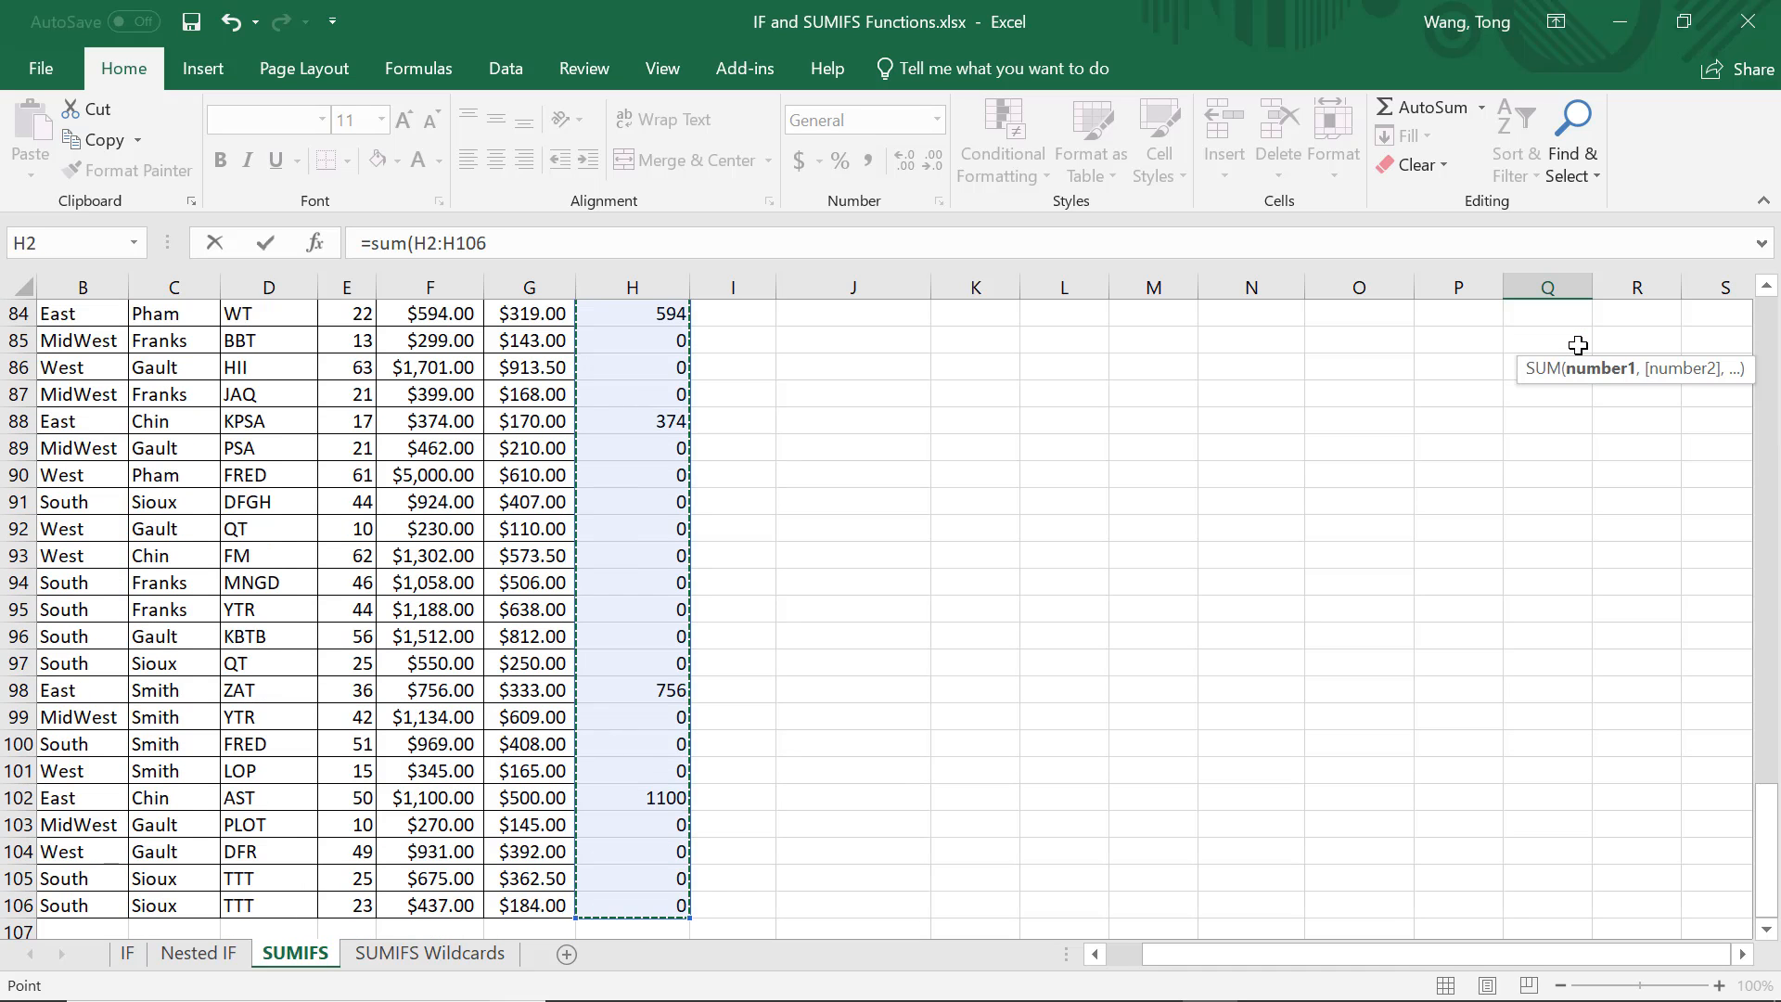
pyautogui.write(')')
pyautogui.press('Return')
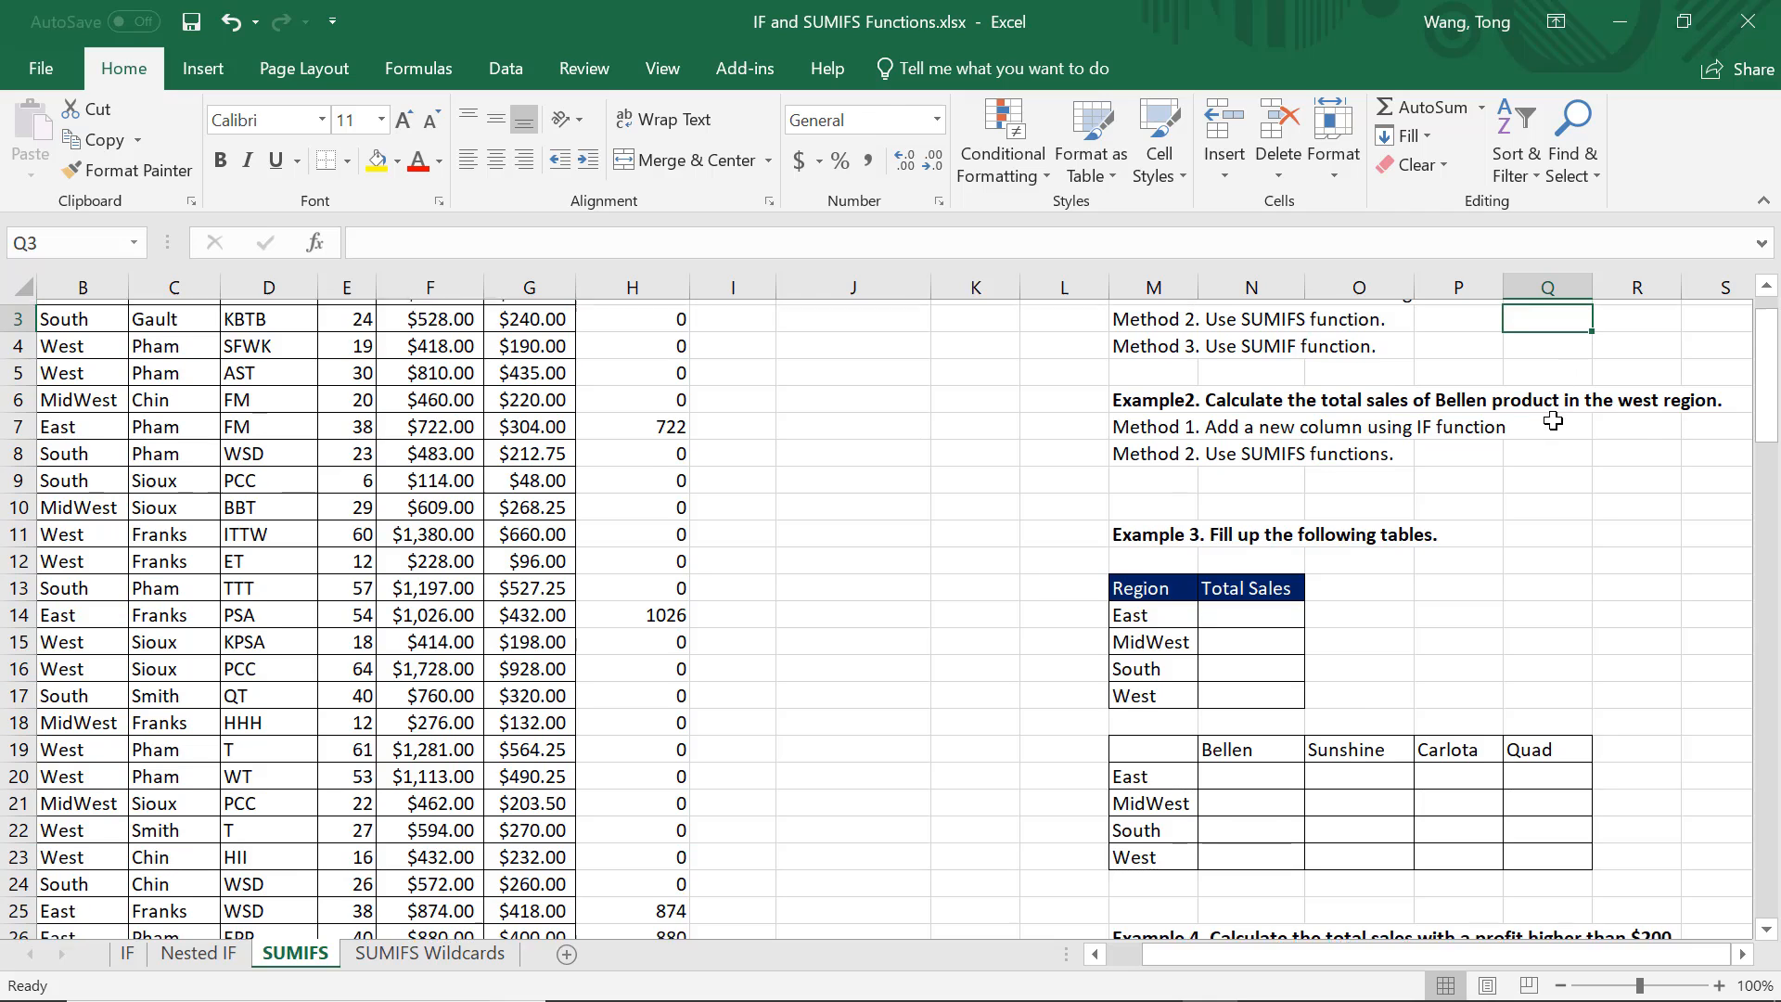
pyautogui.scroll(1, 1554, 374)
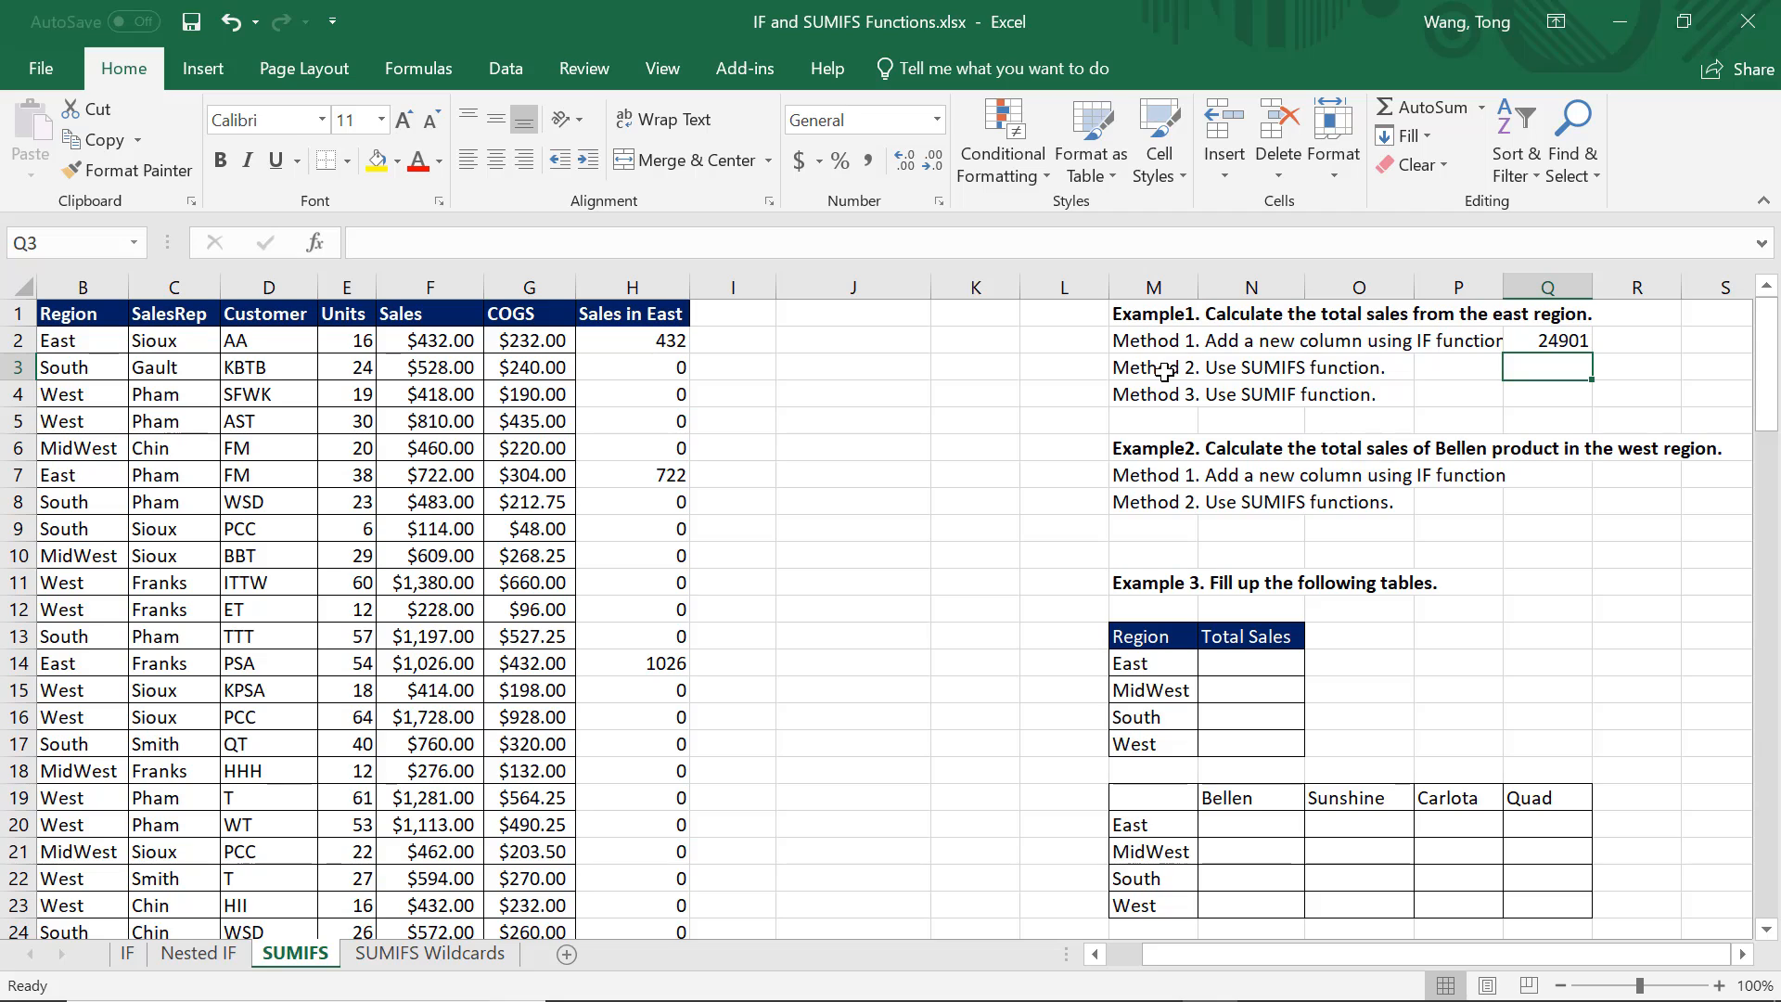
pyautogui.moveTo(1502, 298); pyautogui.dragTo(1540, 297)
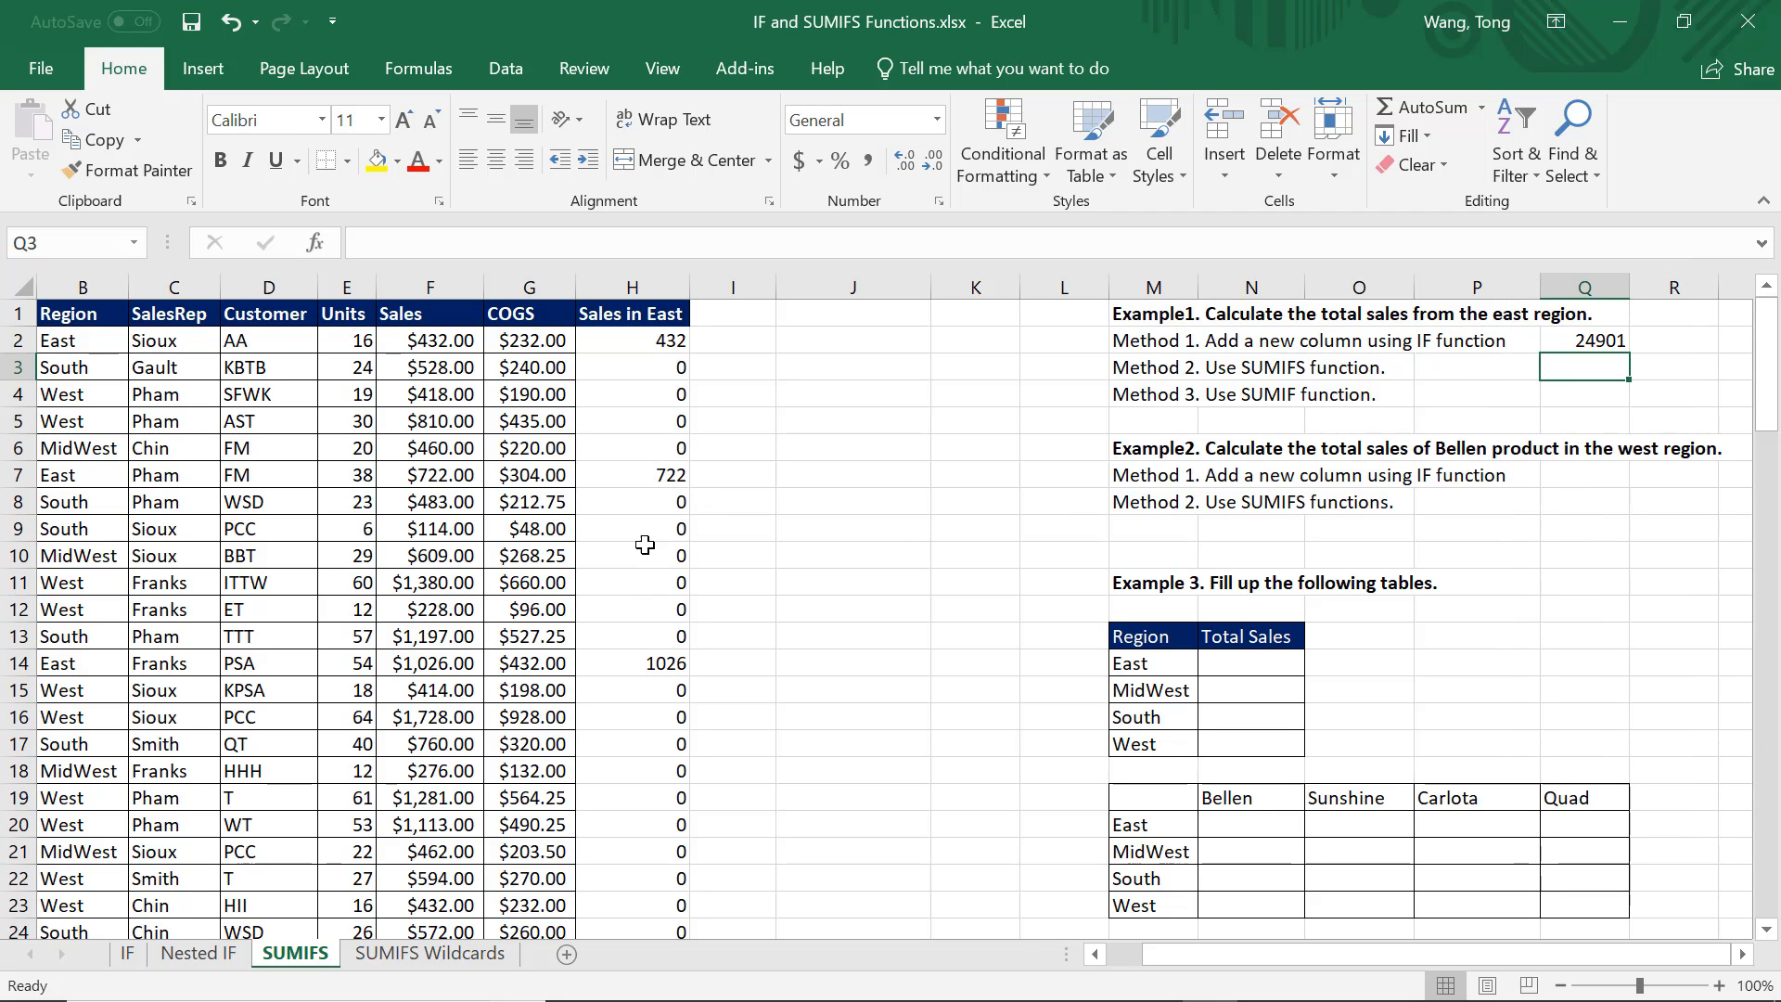
# Review the SUM formula in Q2 and the Method 2 and Method 3 descriptions of Example 1.
pyautogui.doubleClick(1577, 341)
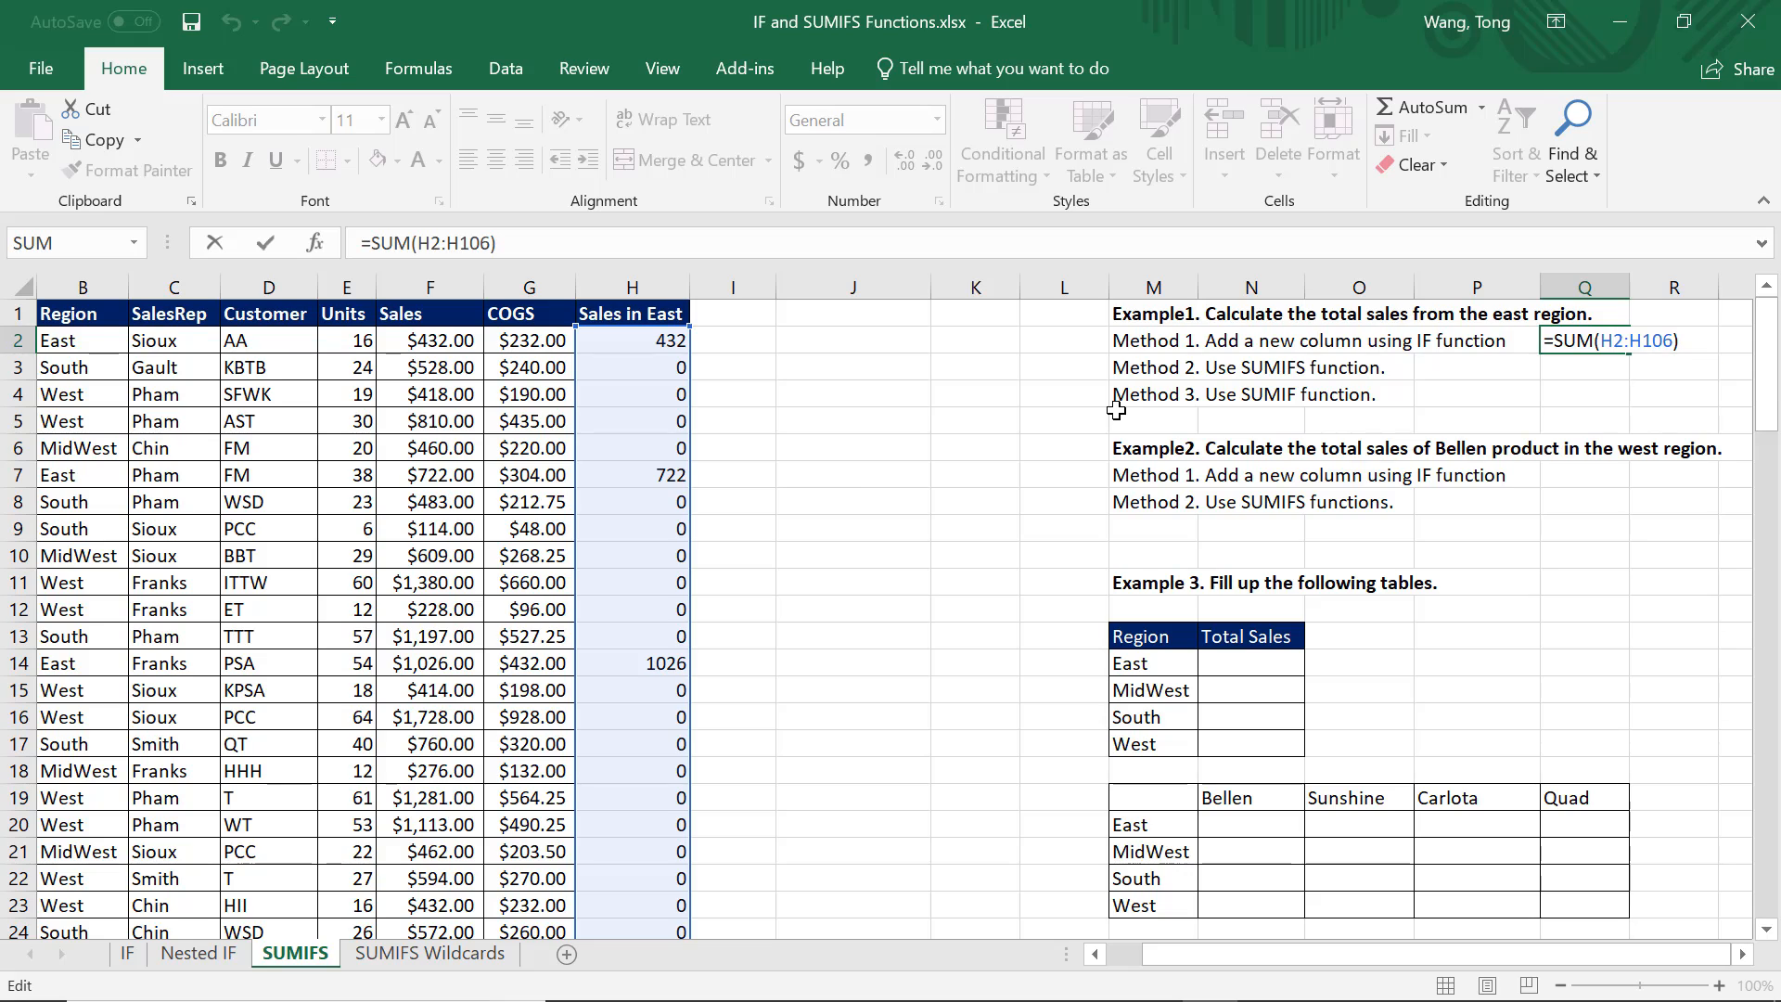
pyautogui.press('Return')
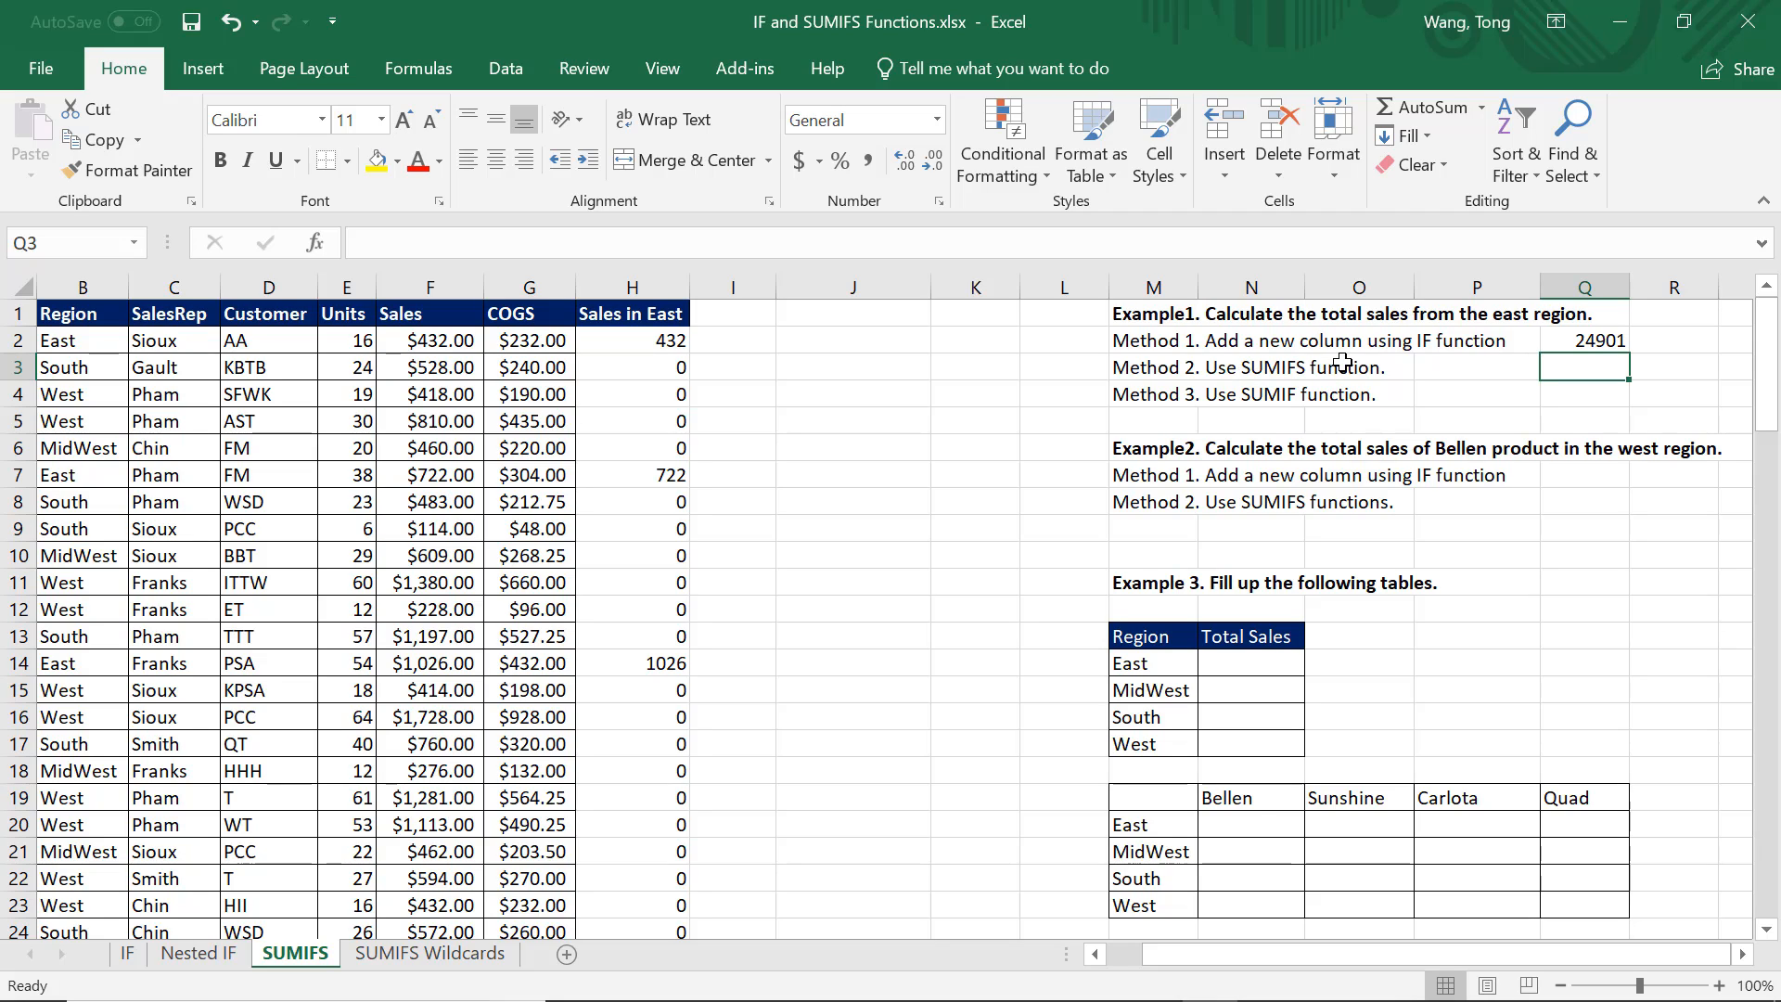
pyautogui.click(1270, 393)
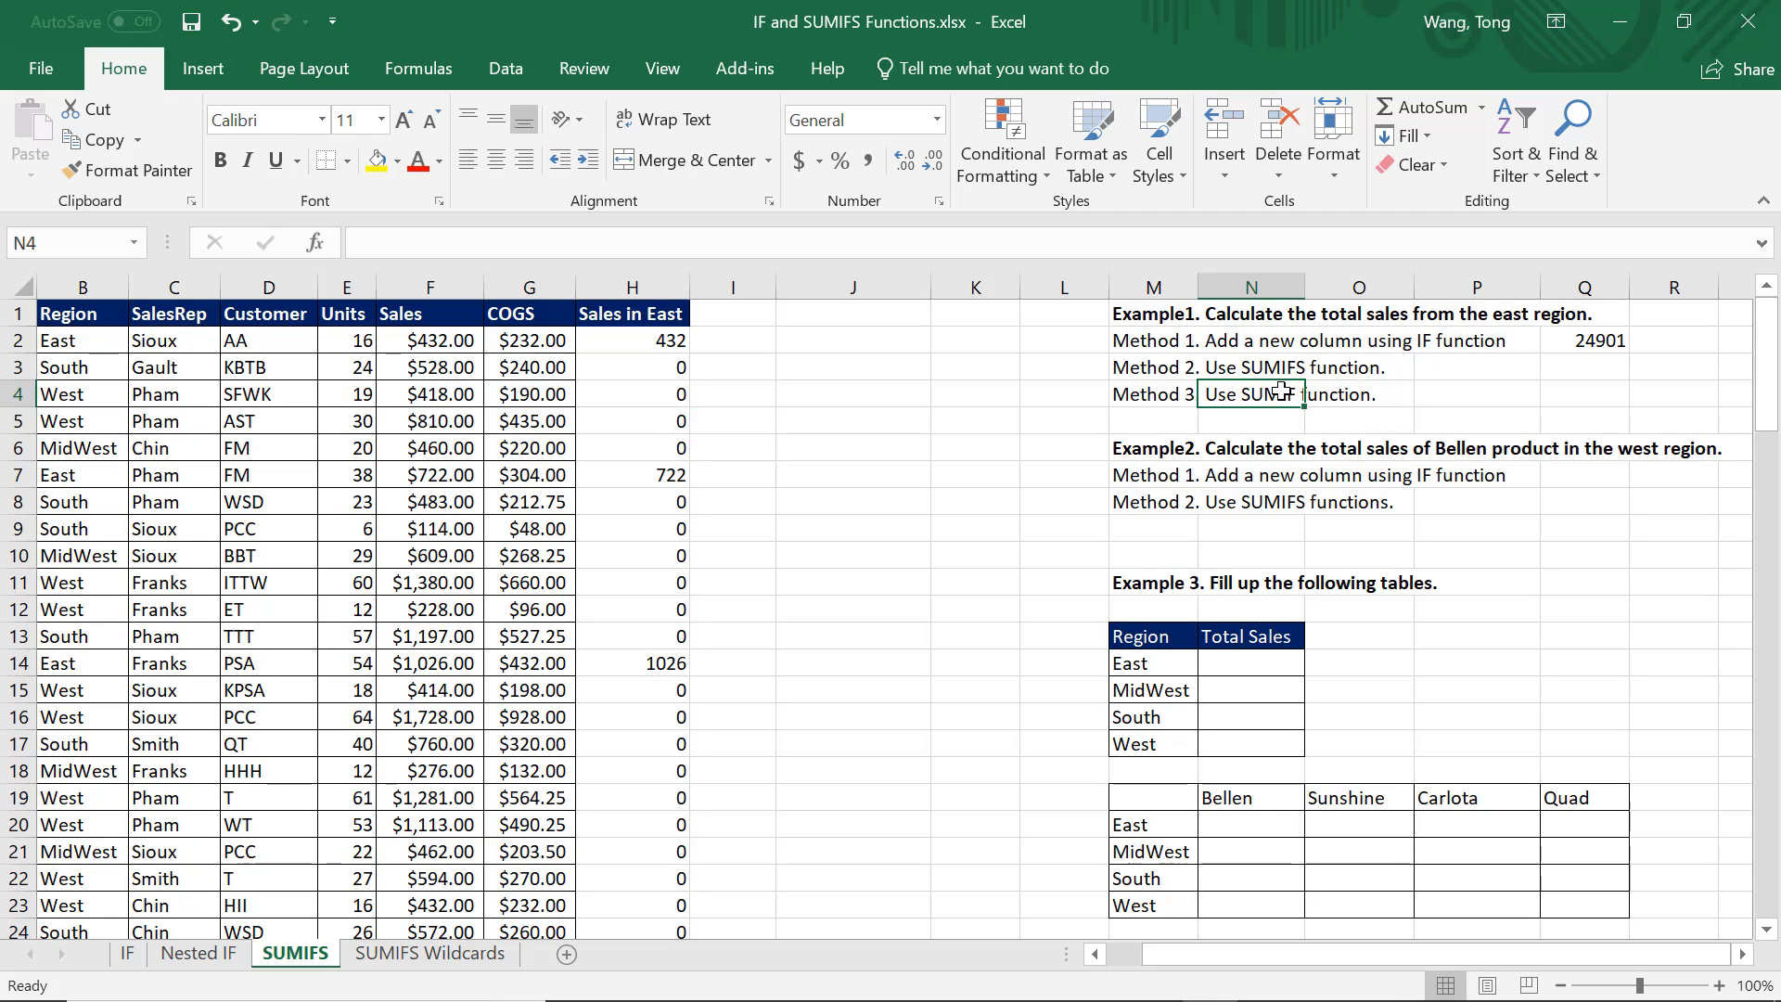
pyautogui.click(1302, 368)
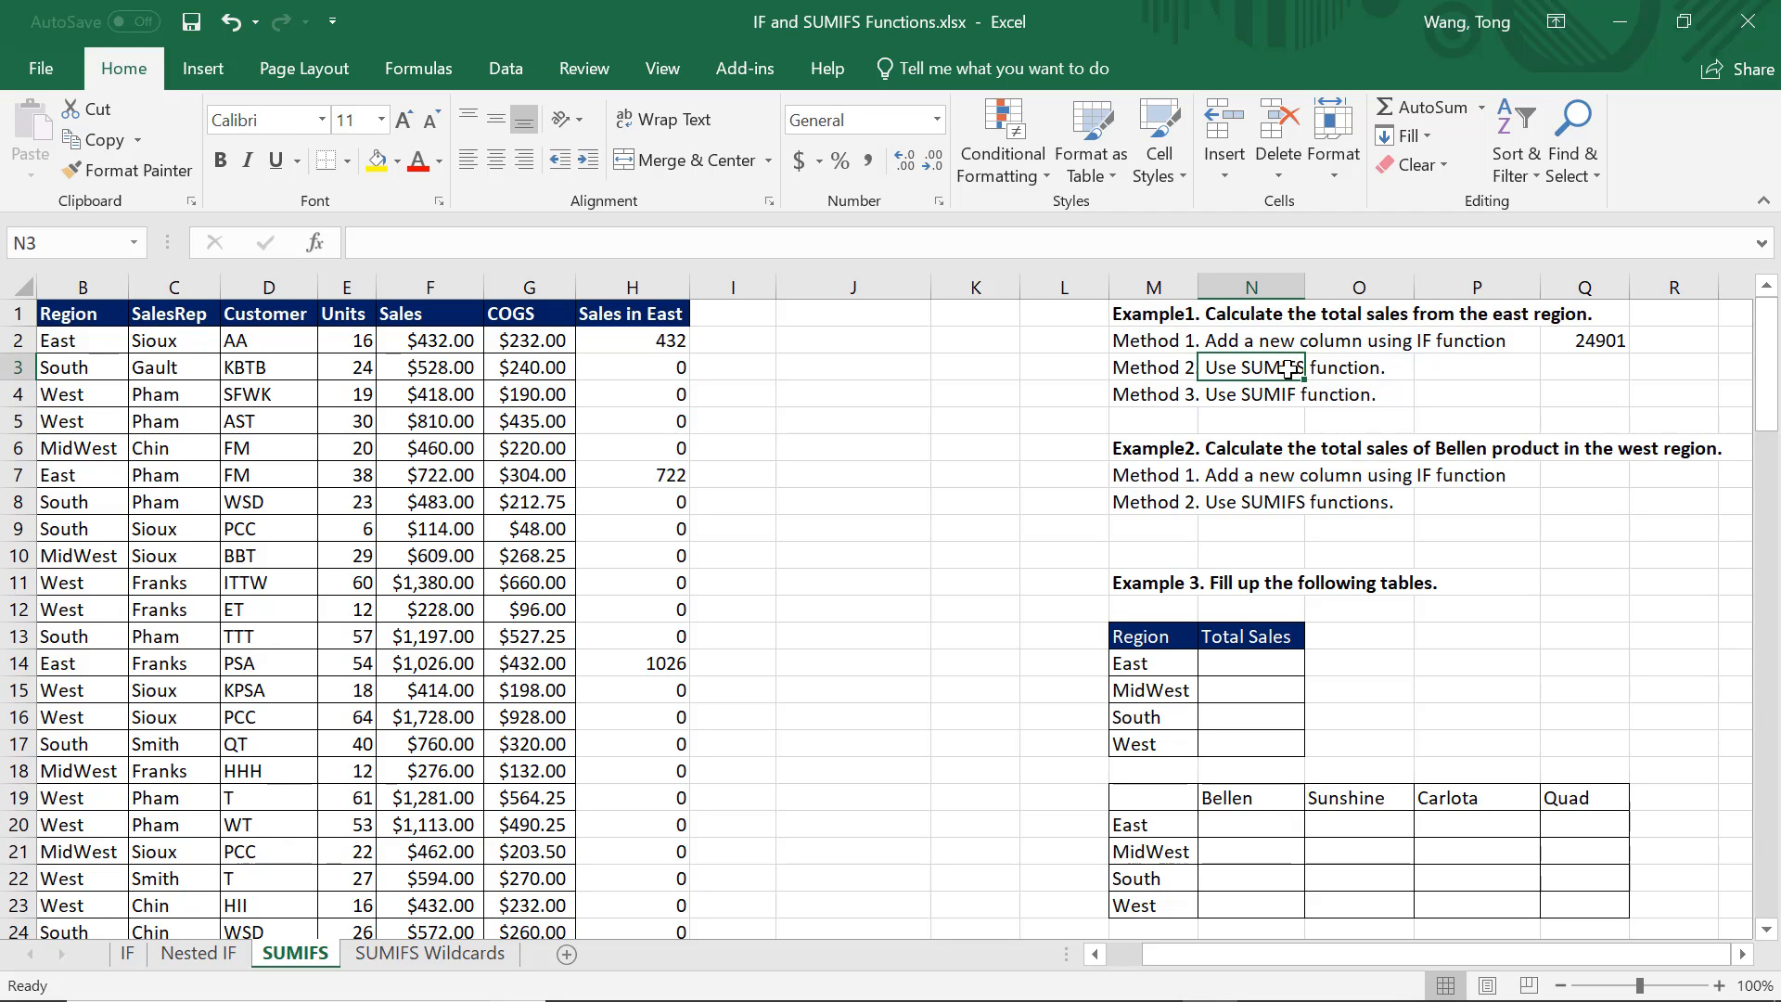
# Narrow column P, next to the Example 1 results column, leaving Q3 empty for the Method 2 formula.
pyautogui.click(1585, 367)
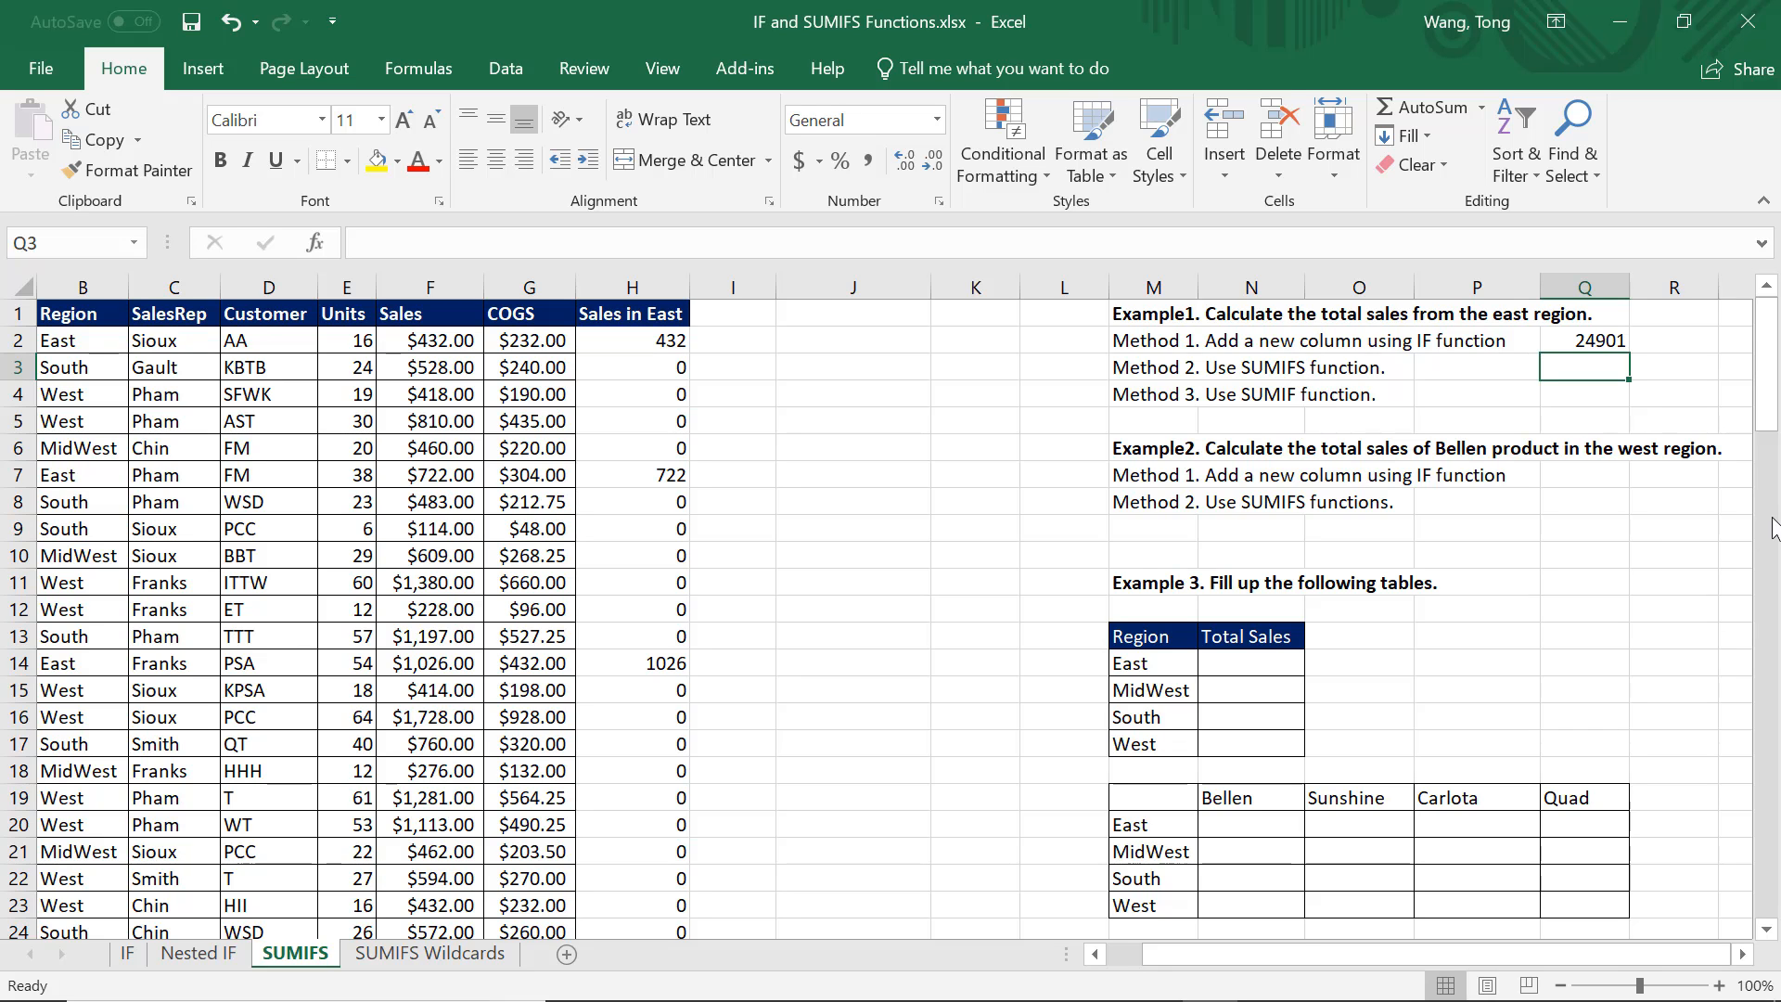
pyautogui.scroll(2, 1774, 553)
pyautogui.scroll(1, 1623, 681)
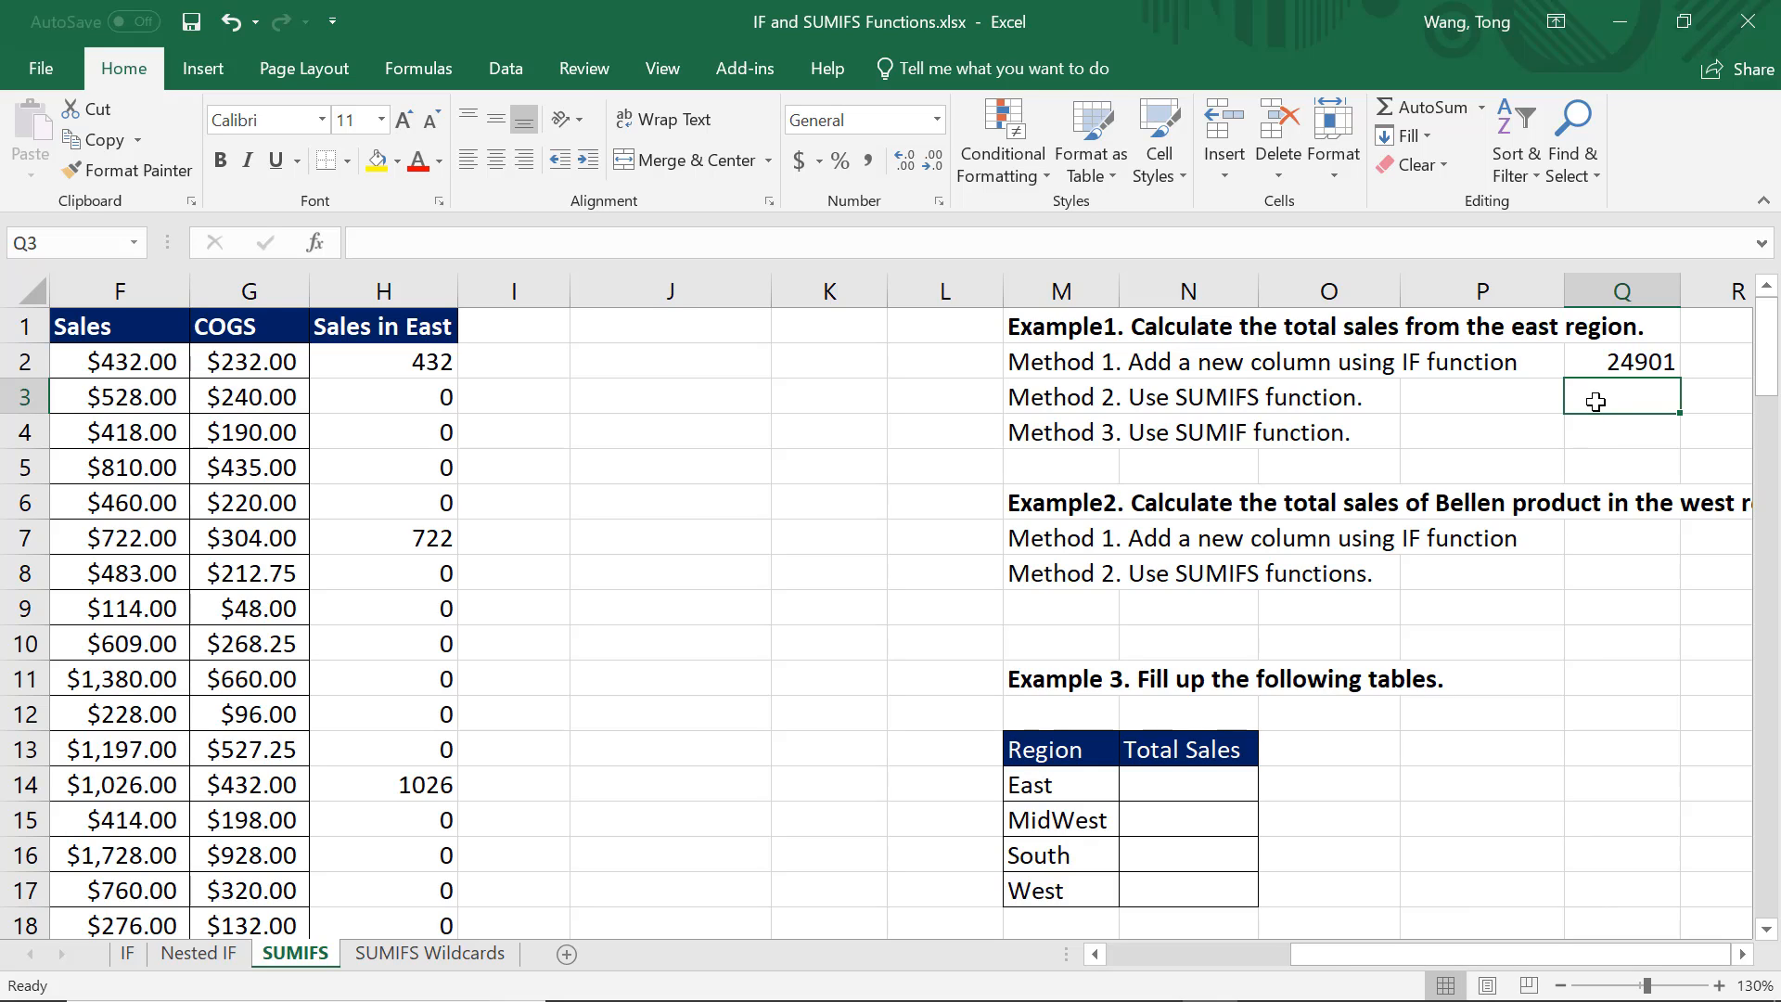
pyautogui.write('=')
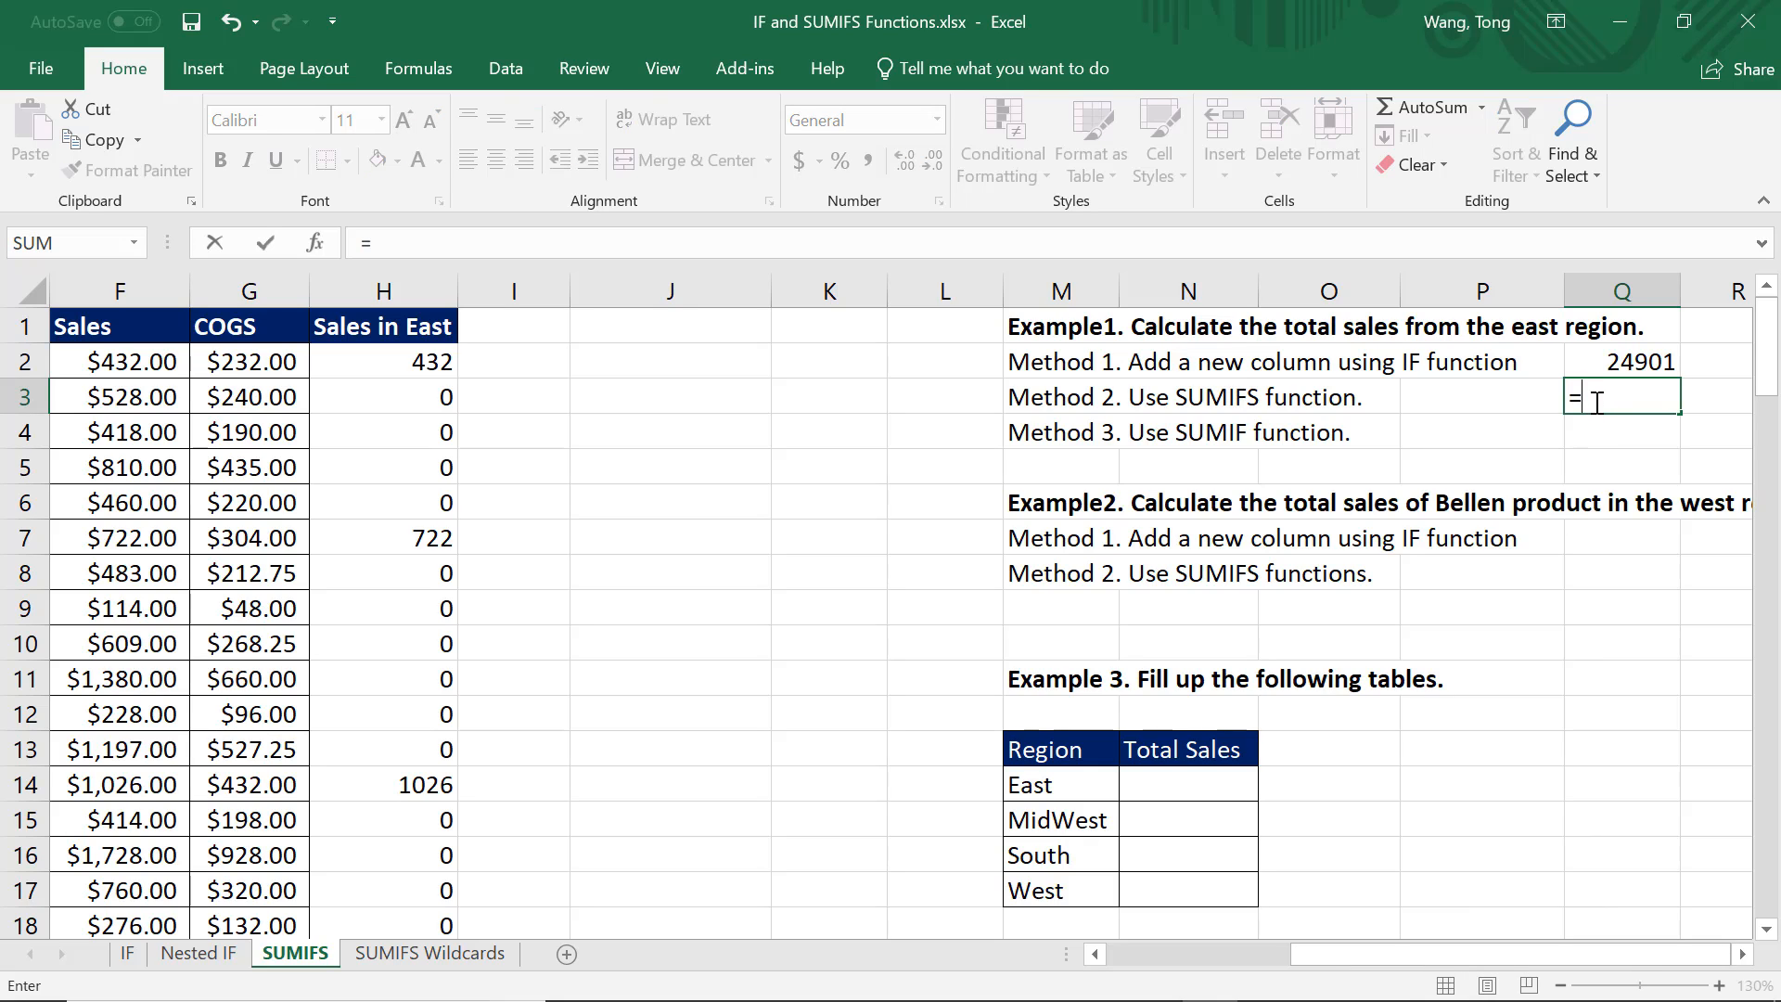
pyautogui.moveTo(1581, 293); pyautogui.dragTo(1505, 303)
pyautogui.press('Escape')
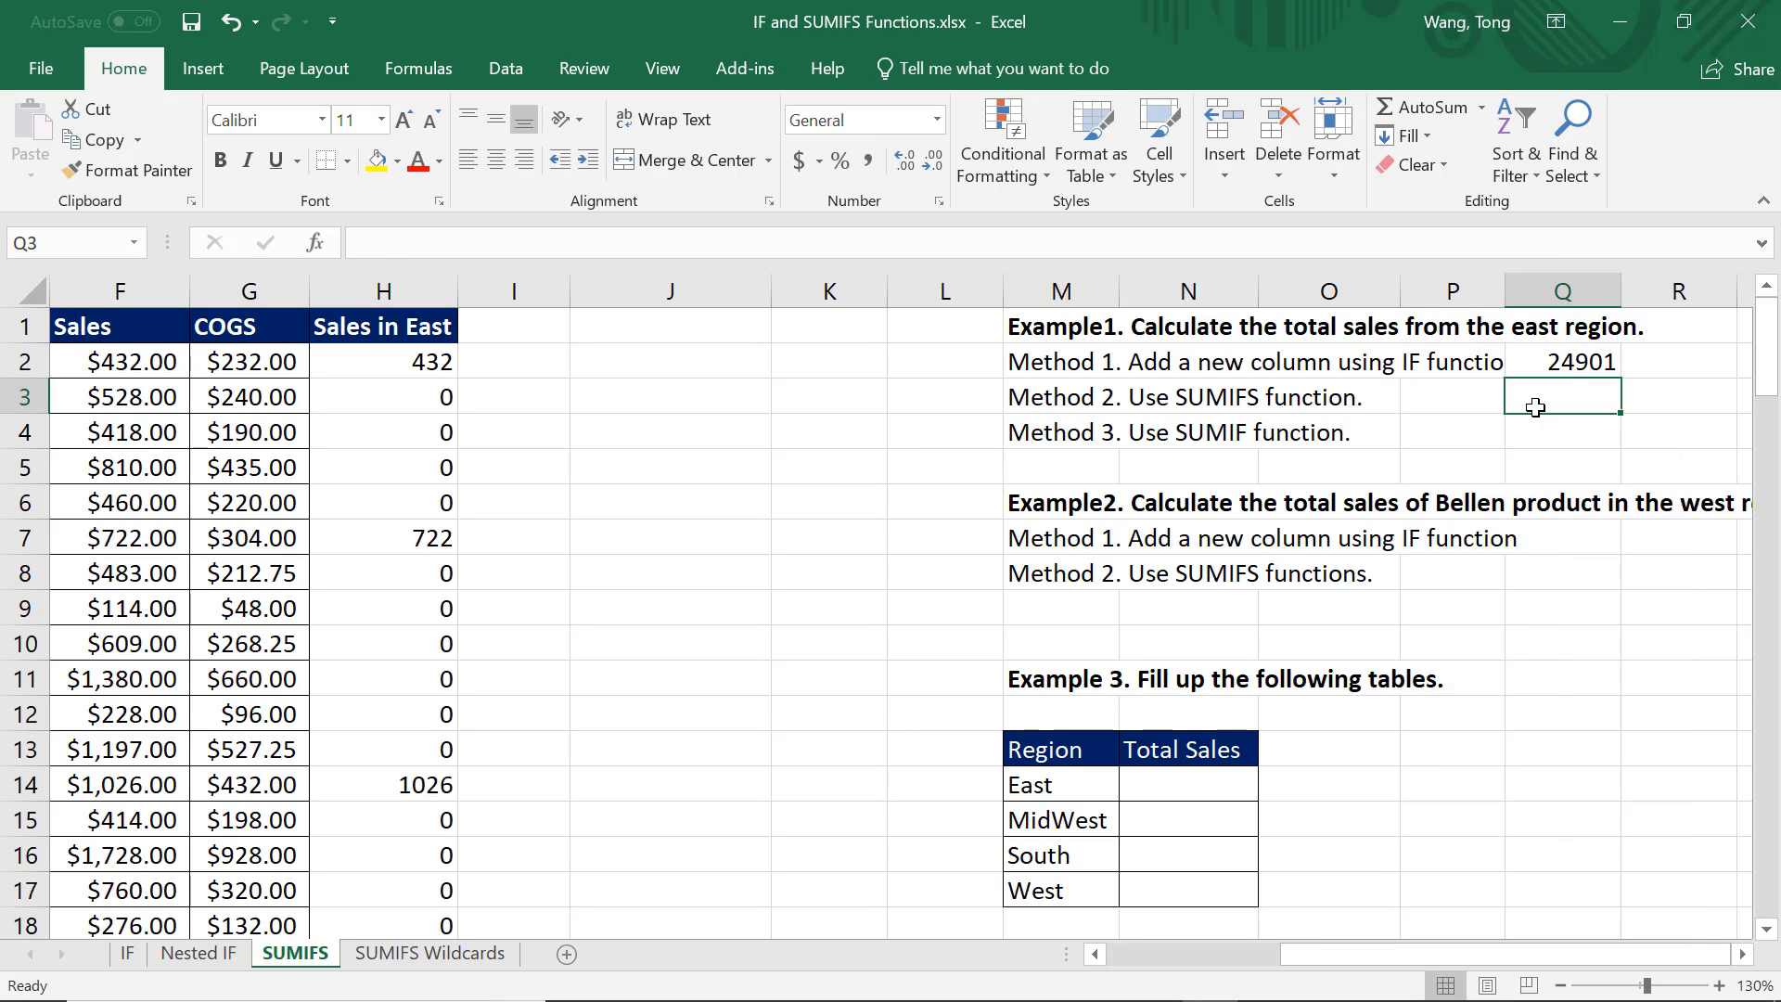
# Start a SUMIFS formula in Q3, beside Method 2, with the Sales values F2:F106 as its sum range.
pyautogui.write('=sumifs')
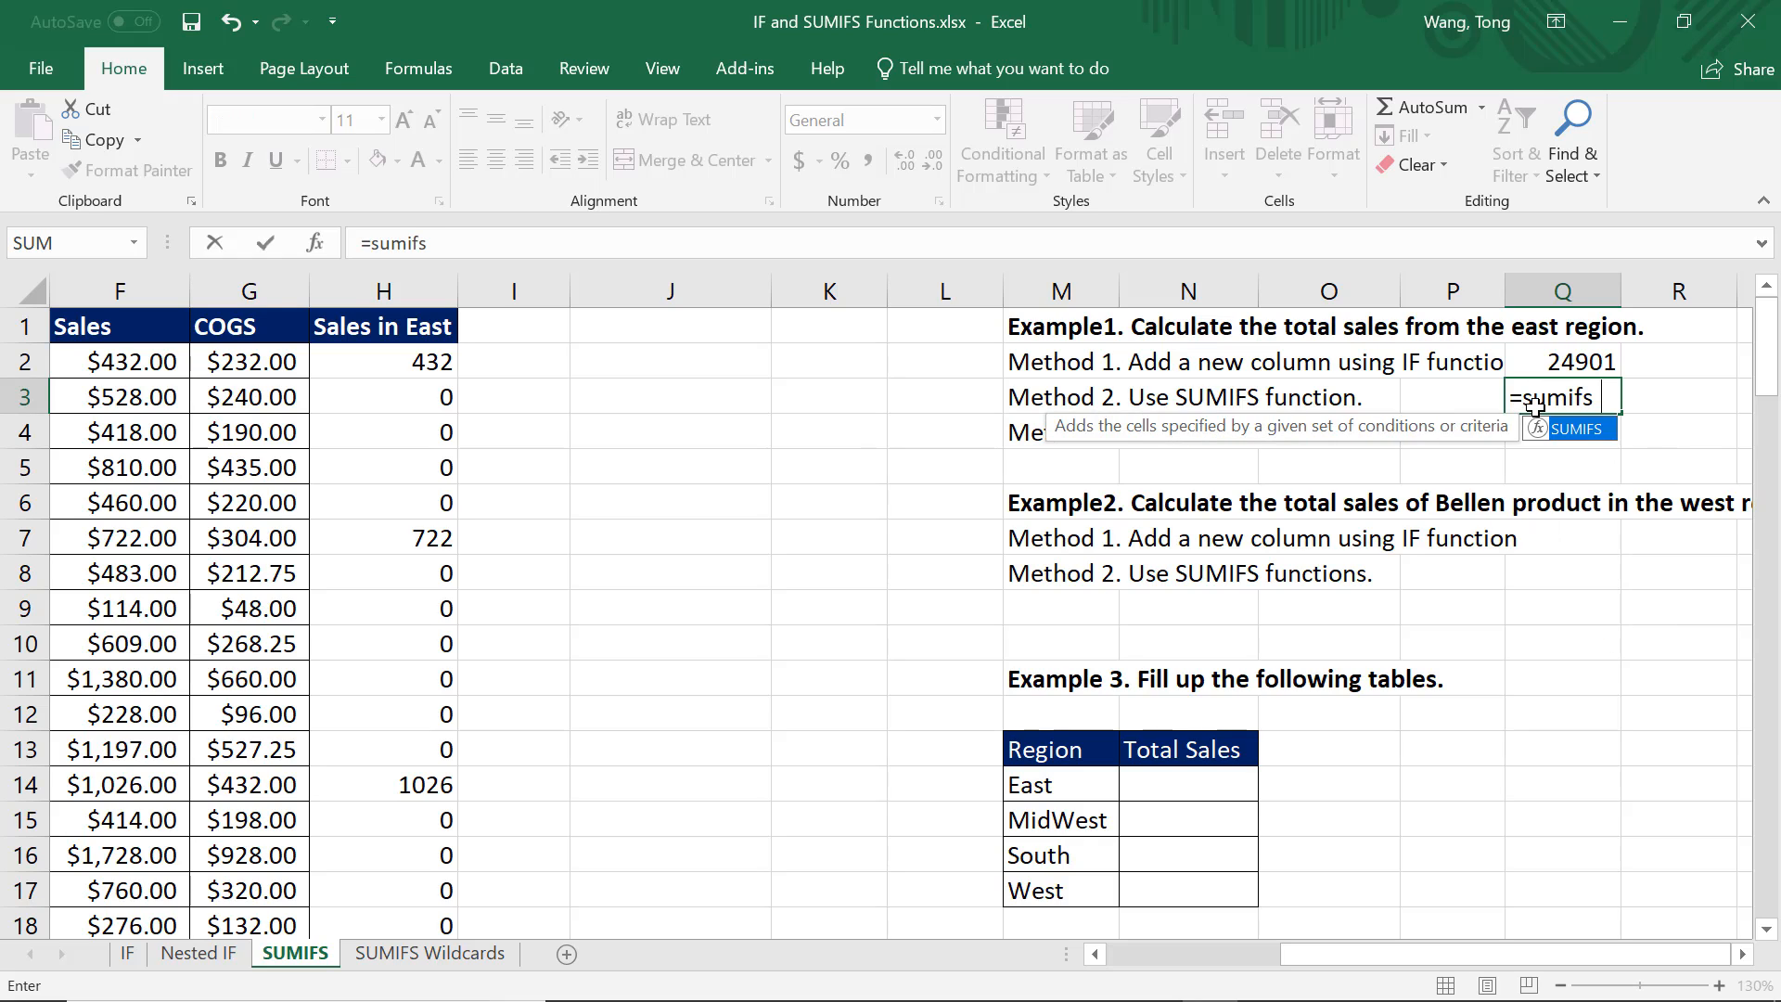
pyautogui.write('(')
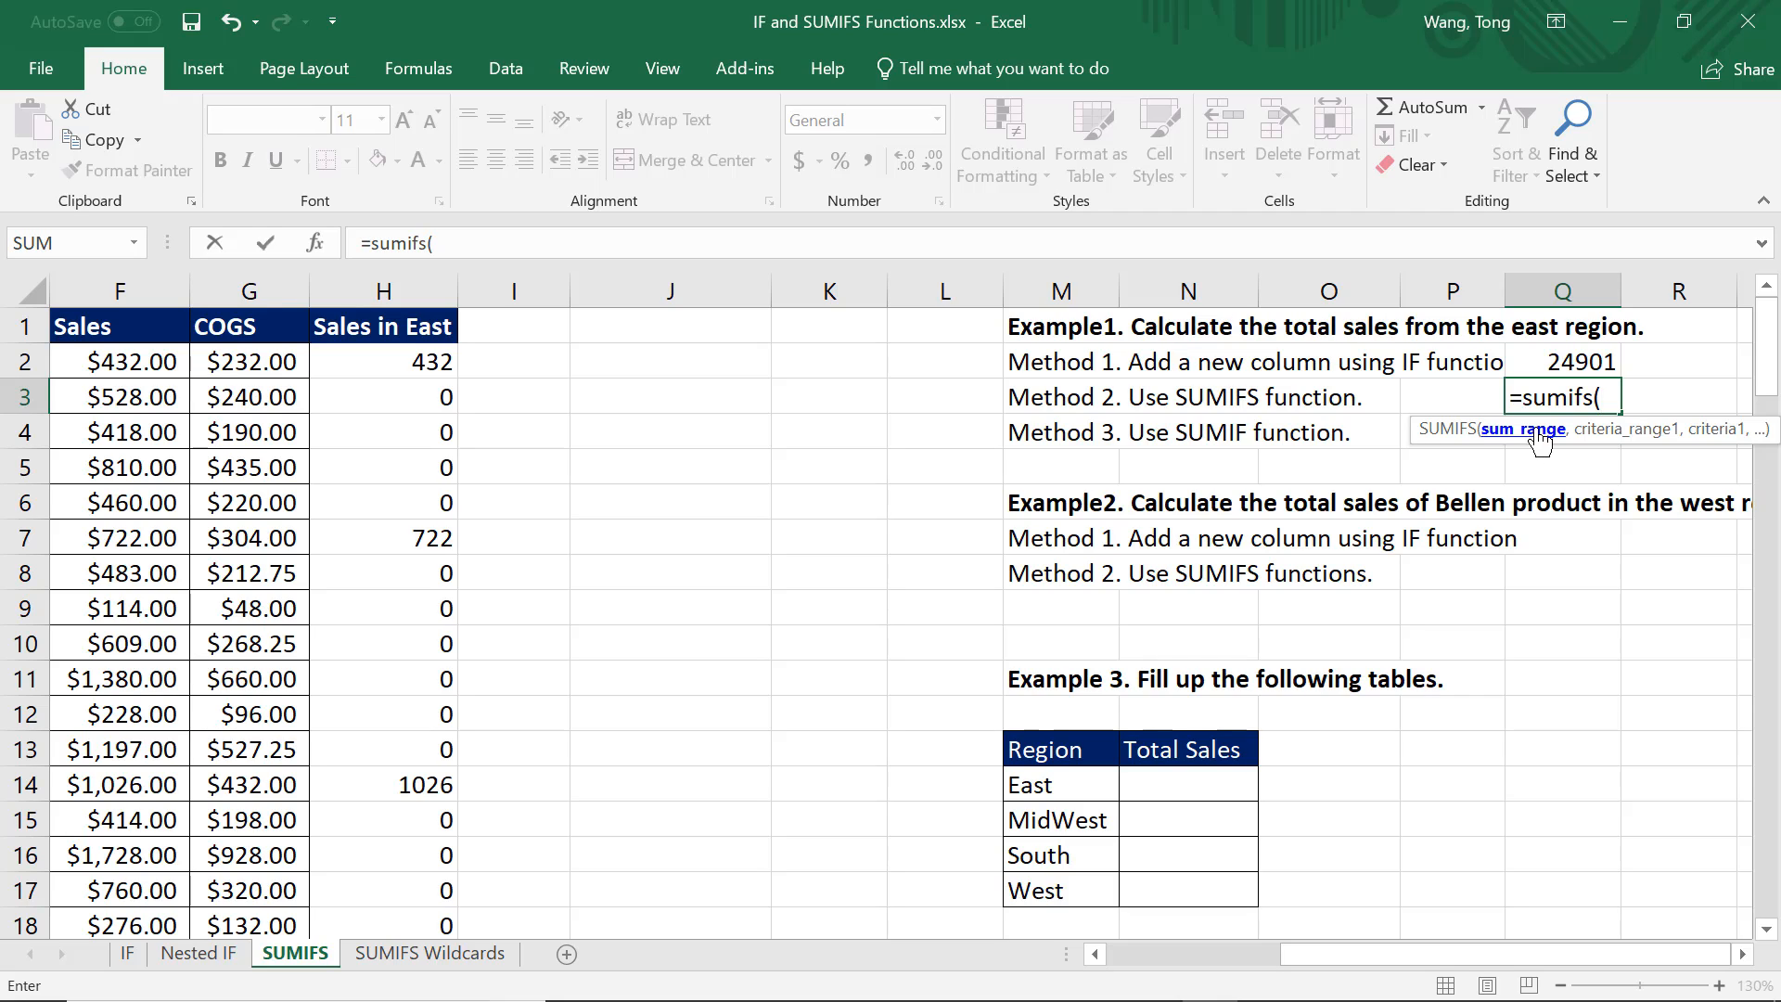
pyautogui.press('Left')
pyautogui.press('Left')
pyautogui.press('Left')
pyautogui.press('Left')
pyautogui.press('Left')
pyautogui.press('Left')
pyautogui.press('Left')
pyautogui.press('Left')
pyautogui.press('Left')
pyautogui.press('Left')
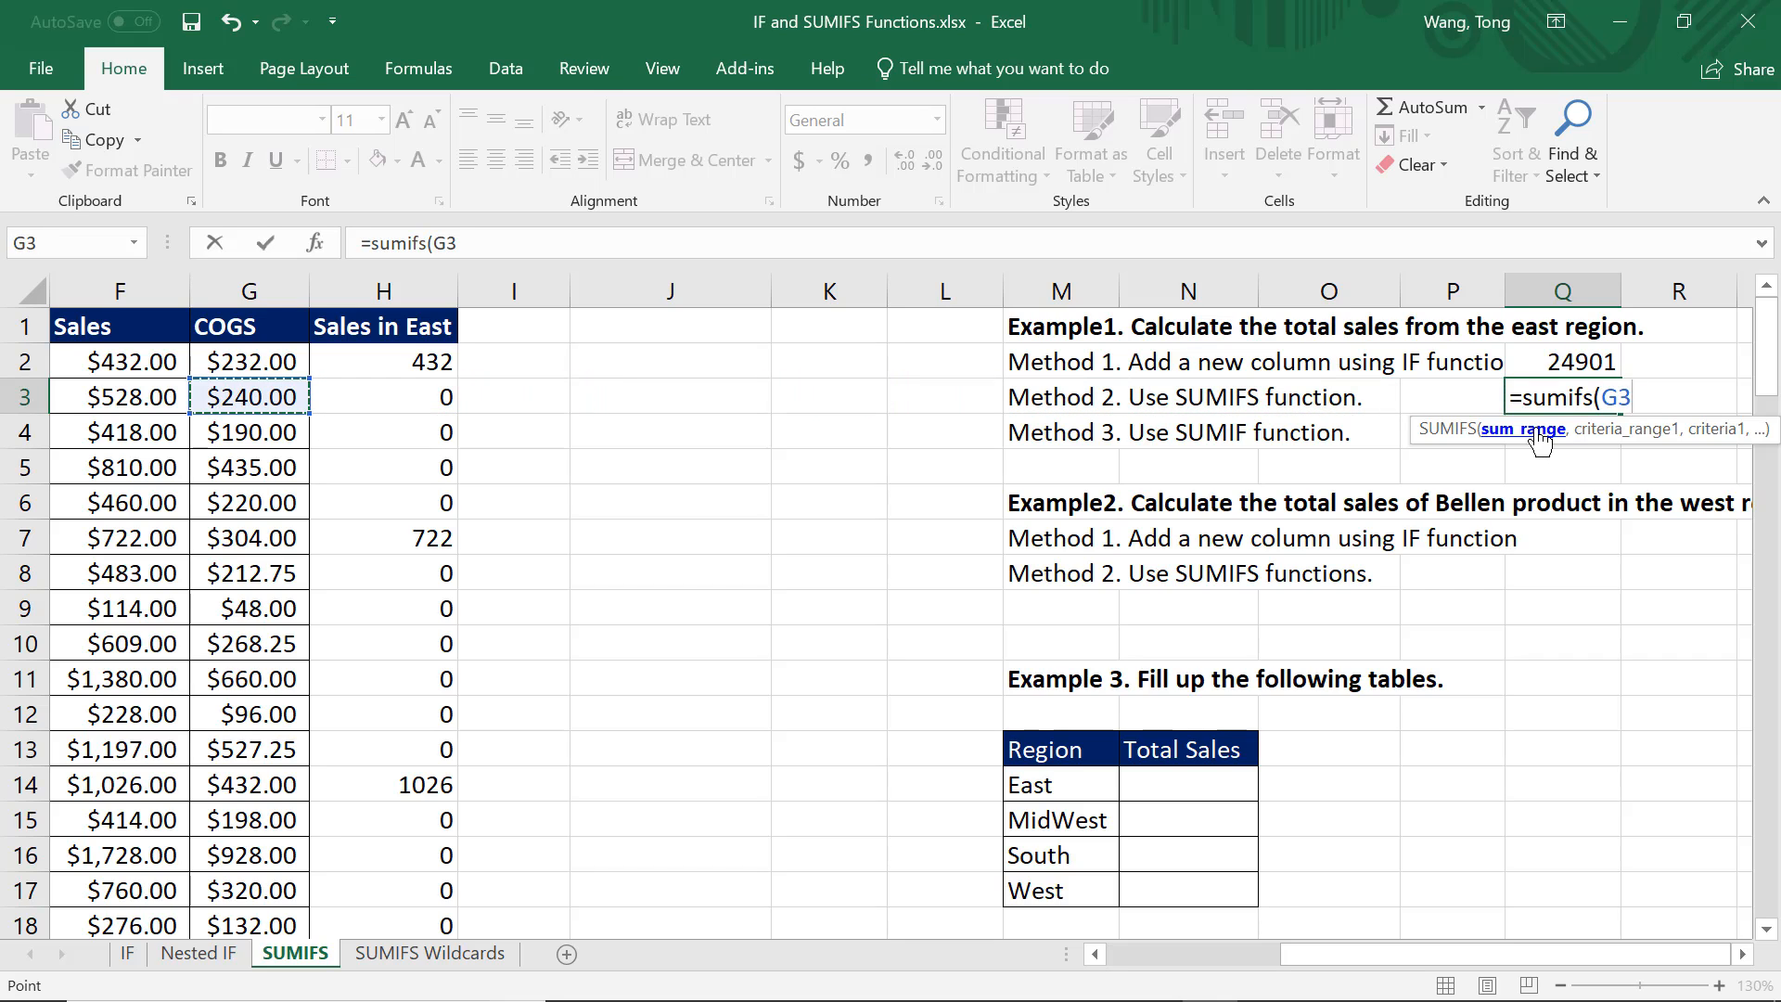
pyautogui.press('Left')
pyautogui.press('Up')
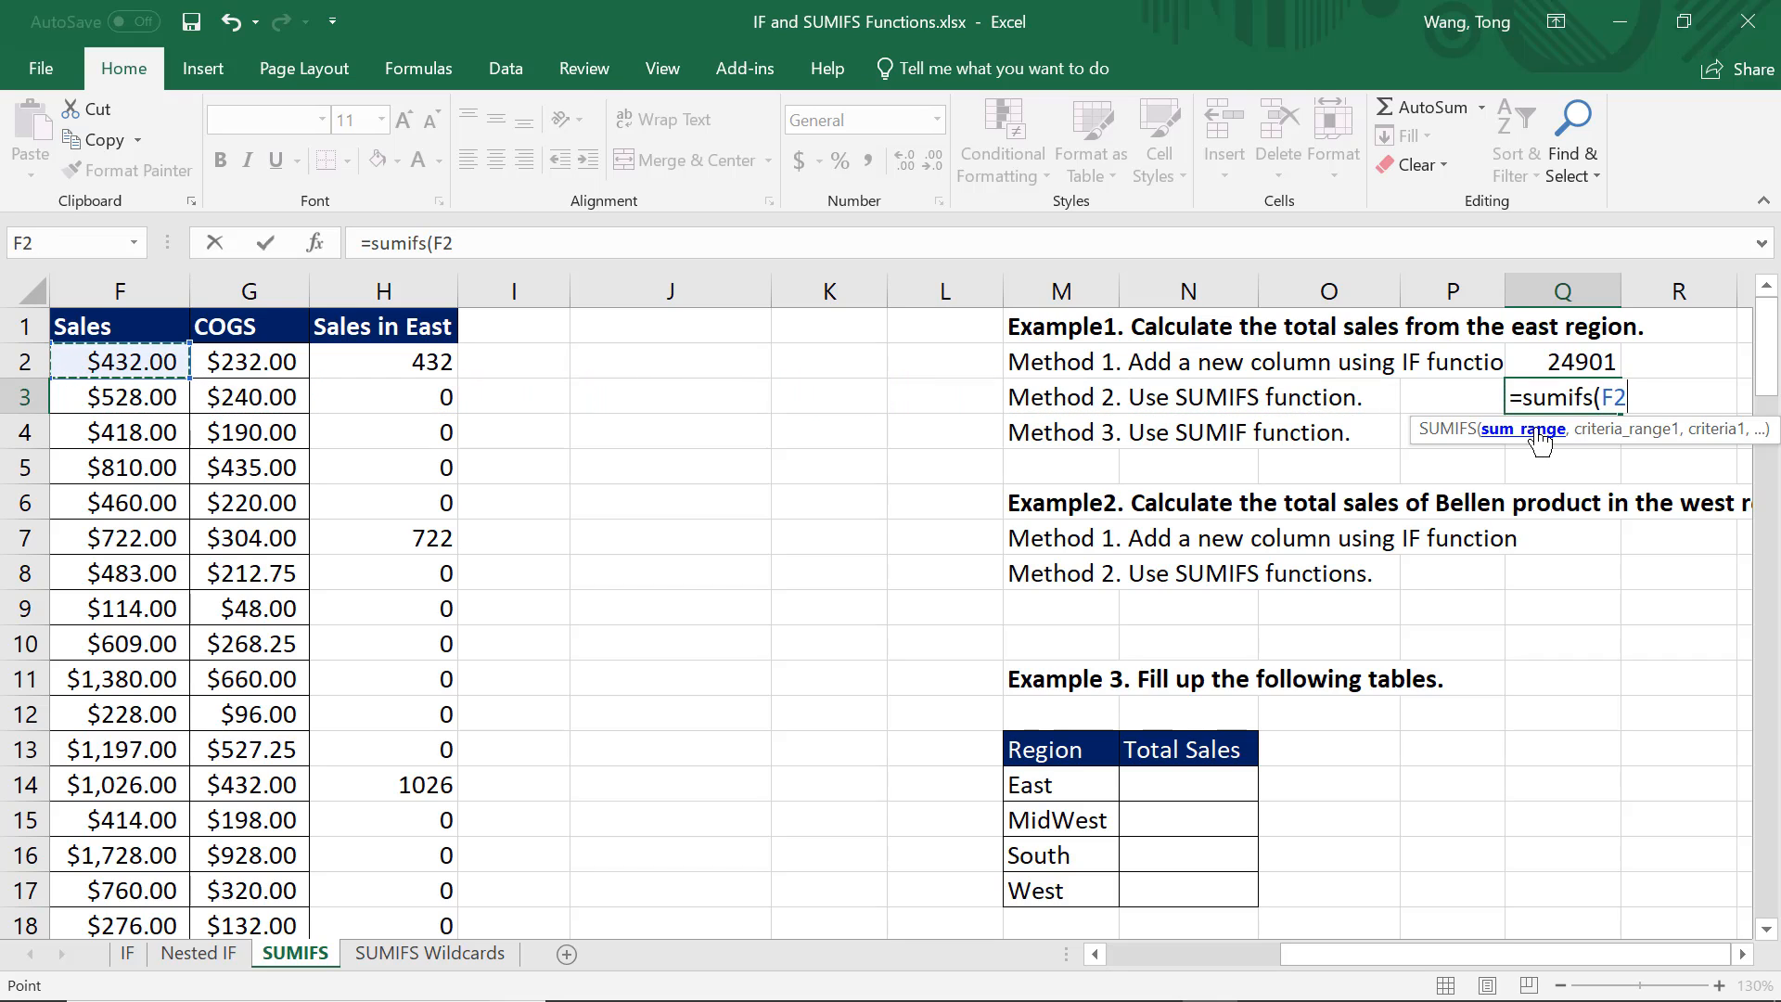
pyautogui.hotkey('ctrl', 'shift', 'Down')
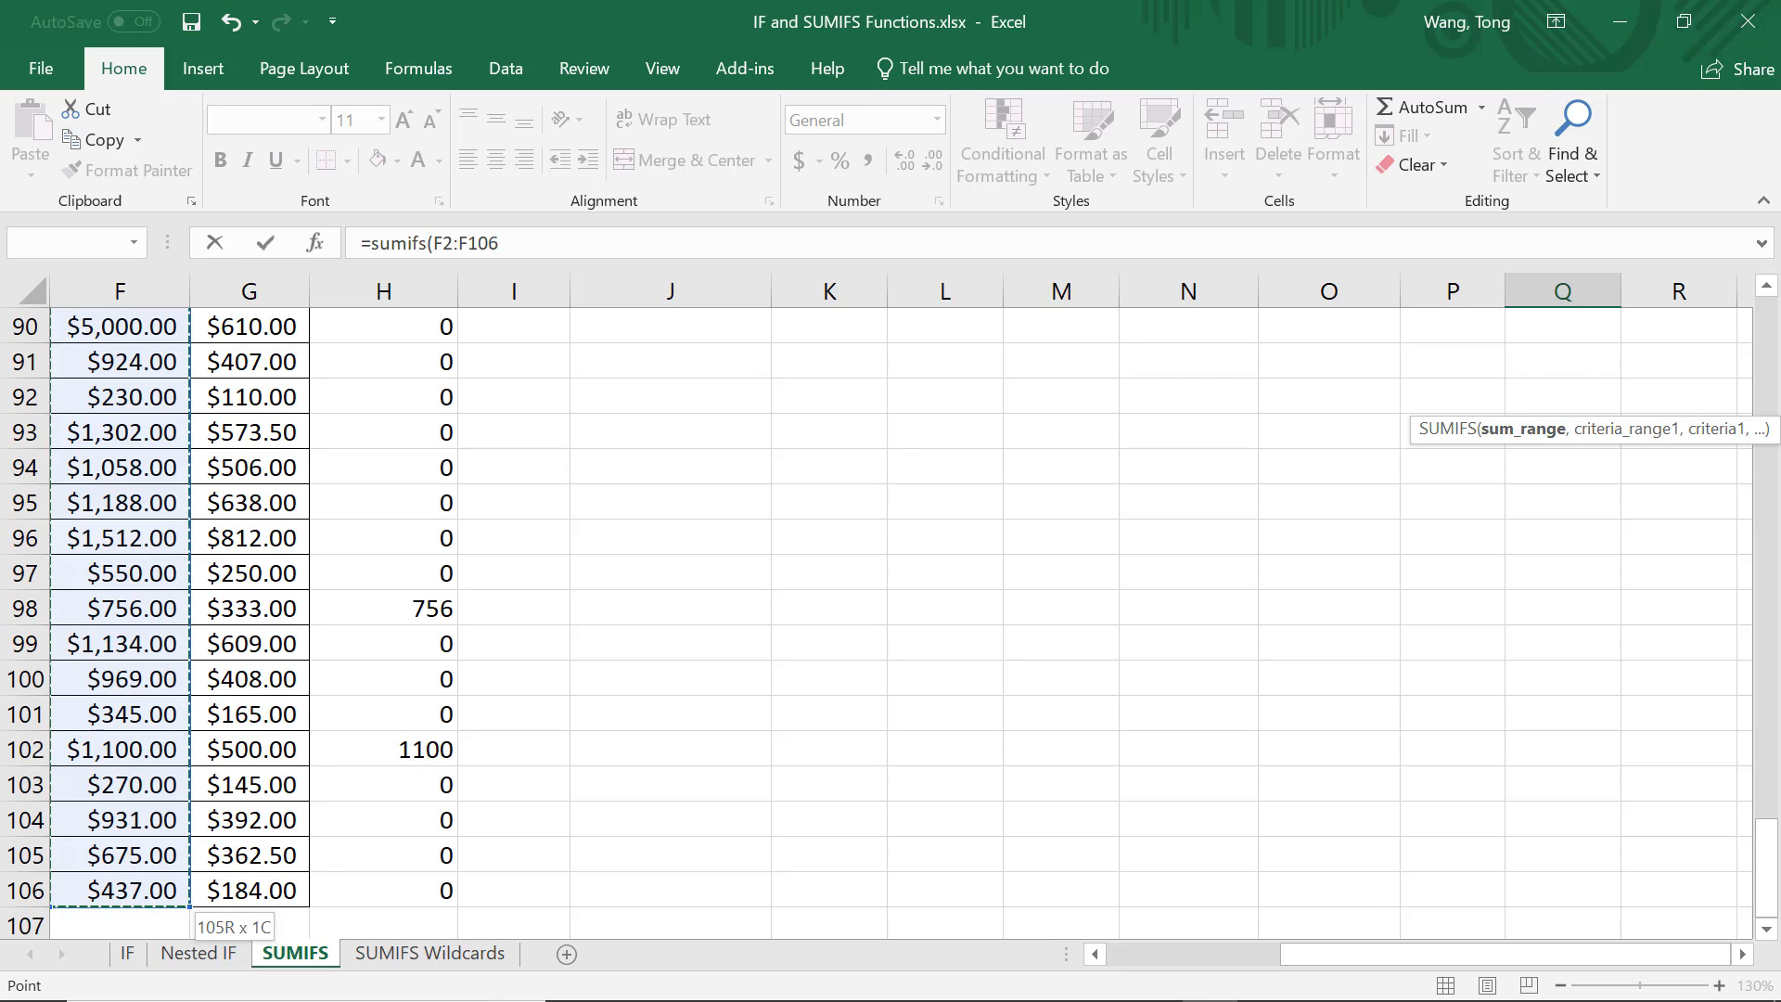
pyautogui.hotkey('ctrl', 'BackSpace')
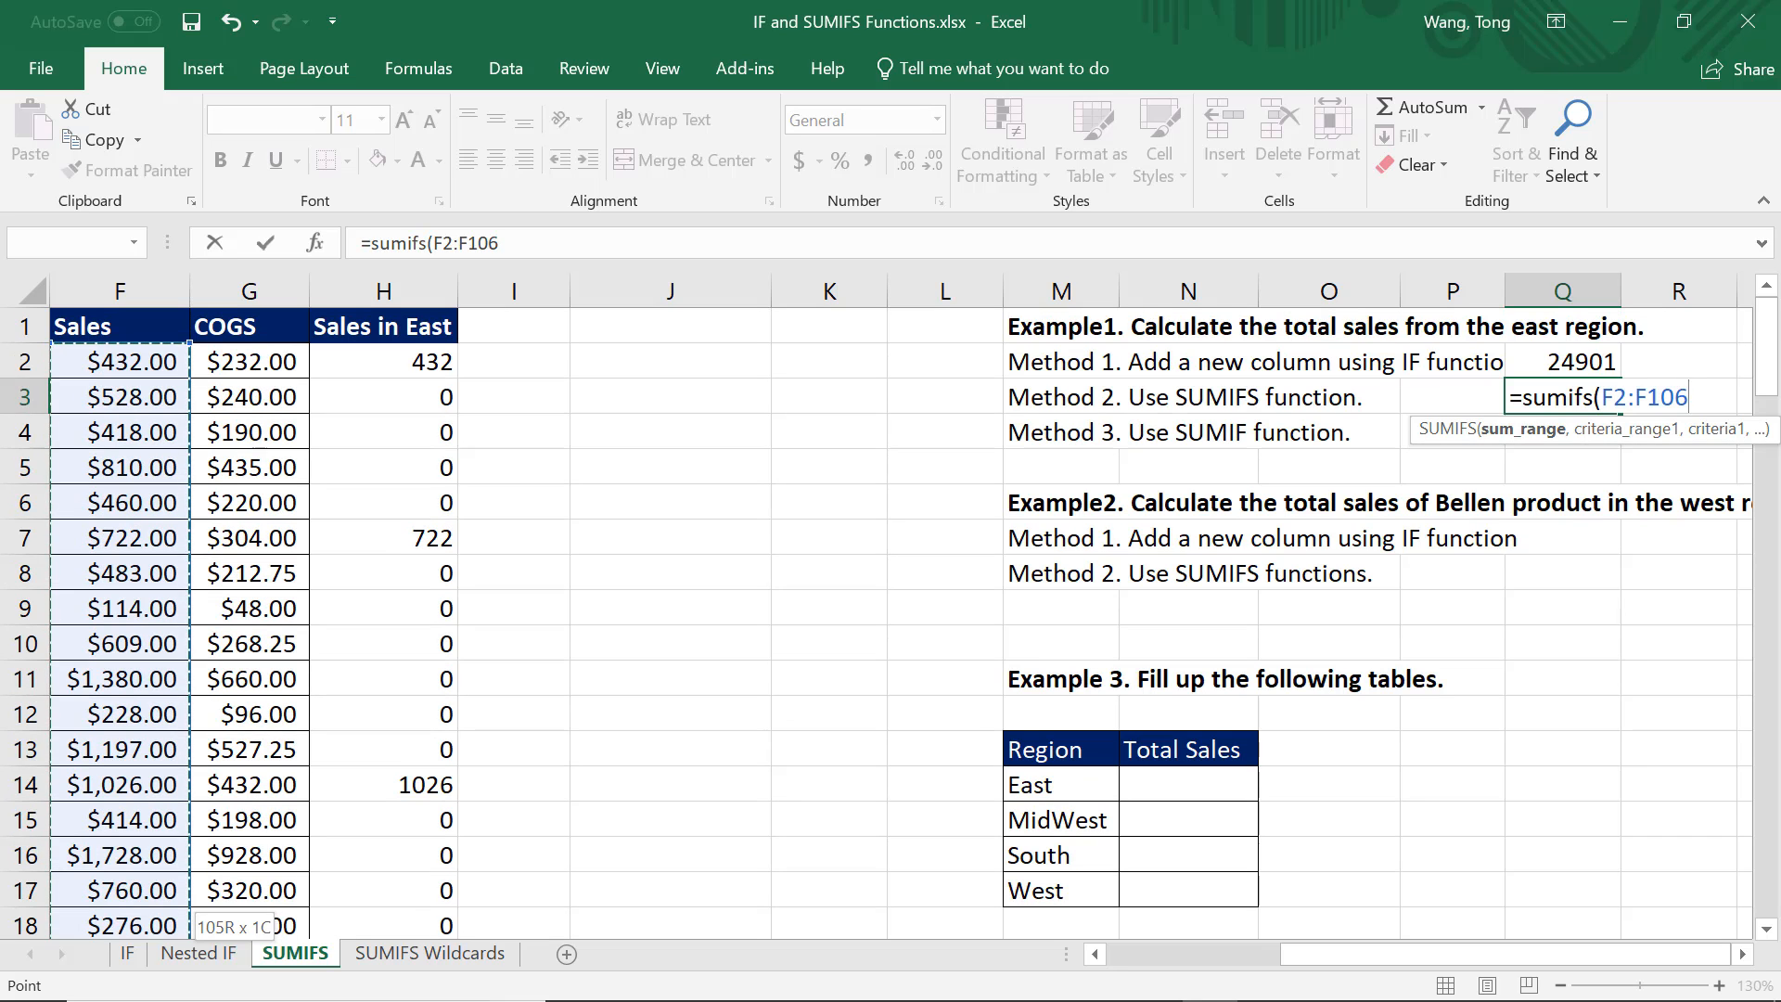
pyautogui.write(',')
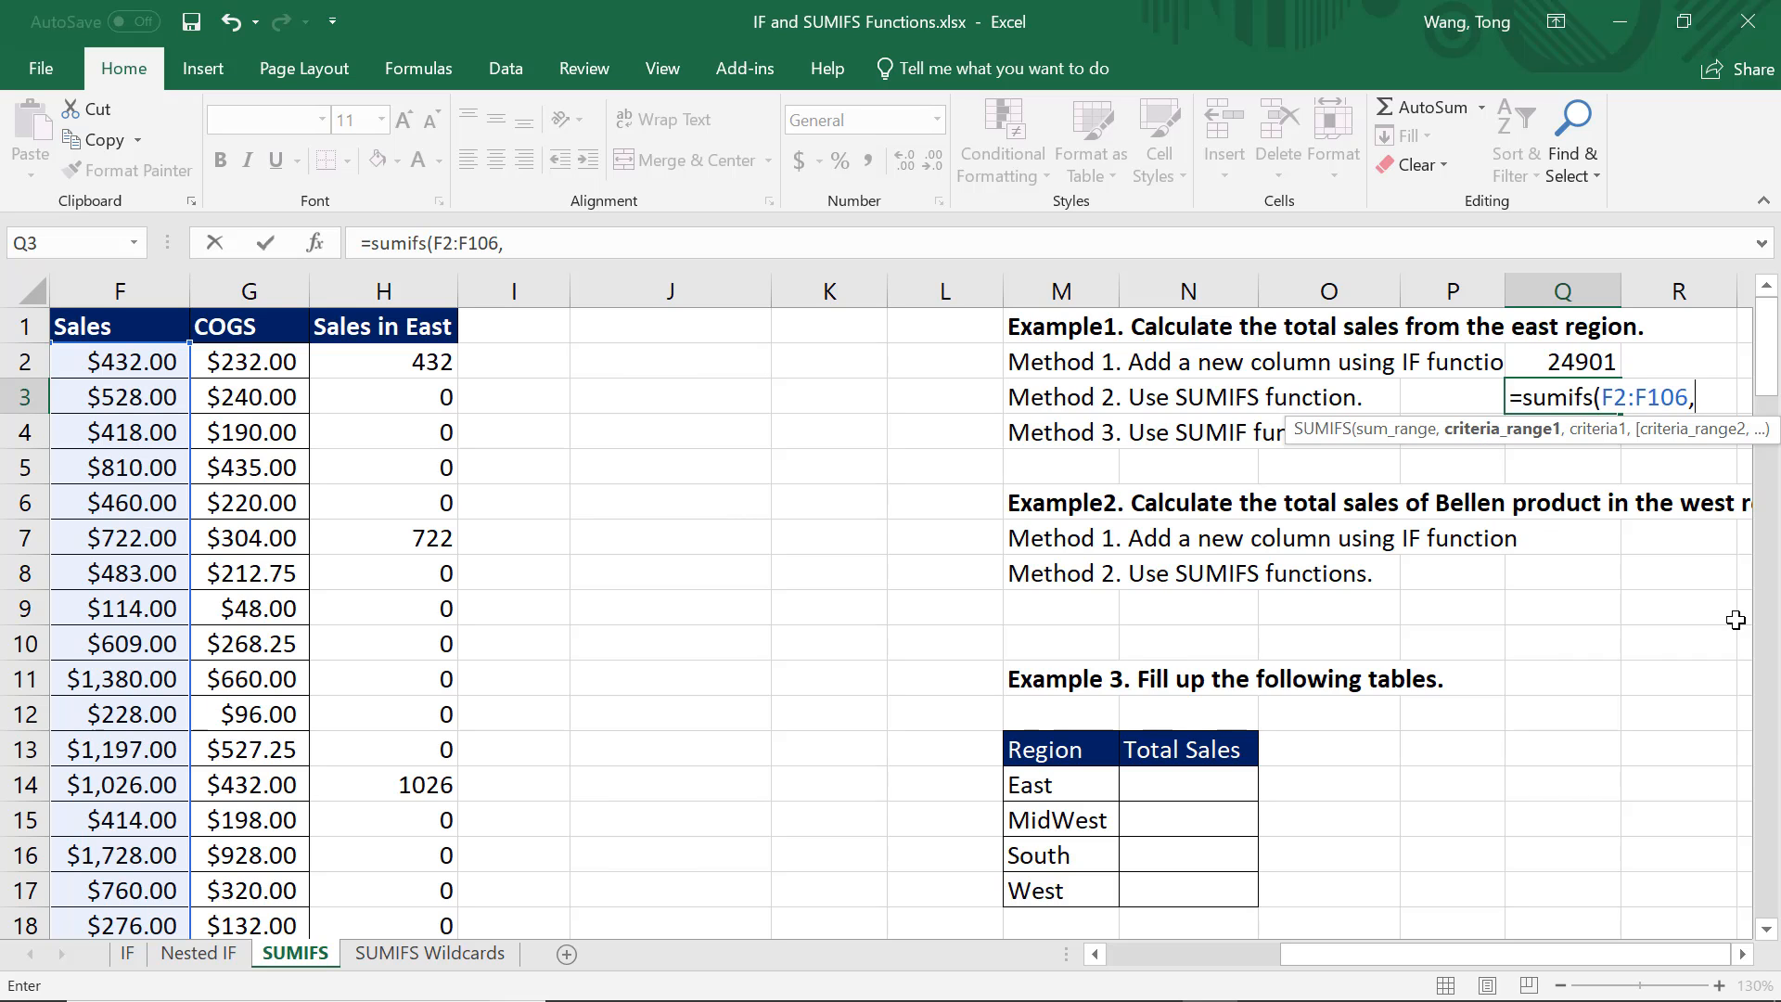
# Add the Region values B2:B106 to the SUMIFS formula as its first criteria range.
pyautogui.press('Left')
pyautogui.press('Left')
pyautogui.press('Left')
pyautogui.press('Left')
pyautogui.press('Left')
pyautogui.press('Left')
pyautogui.press('Left')
pyautogui.press('Left')
pyautogui.press('Left')
pyautogui.press('Left')
pyautogui.press('Left')
pyautogui.press('Left')
pyautogui.press('Left')
pyautogui.press('Left')
pyautogui.press('Left')
pyautogui.press('Left')
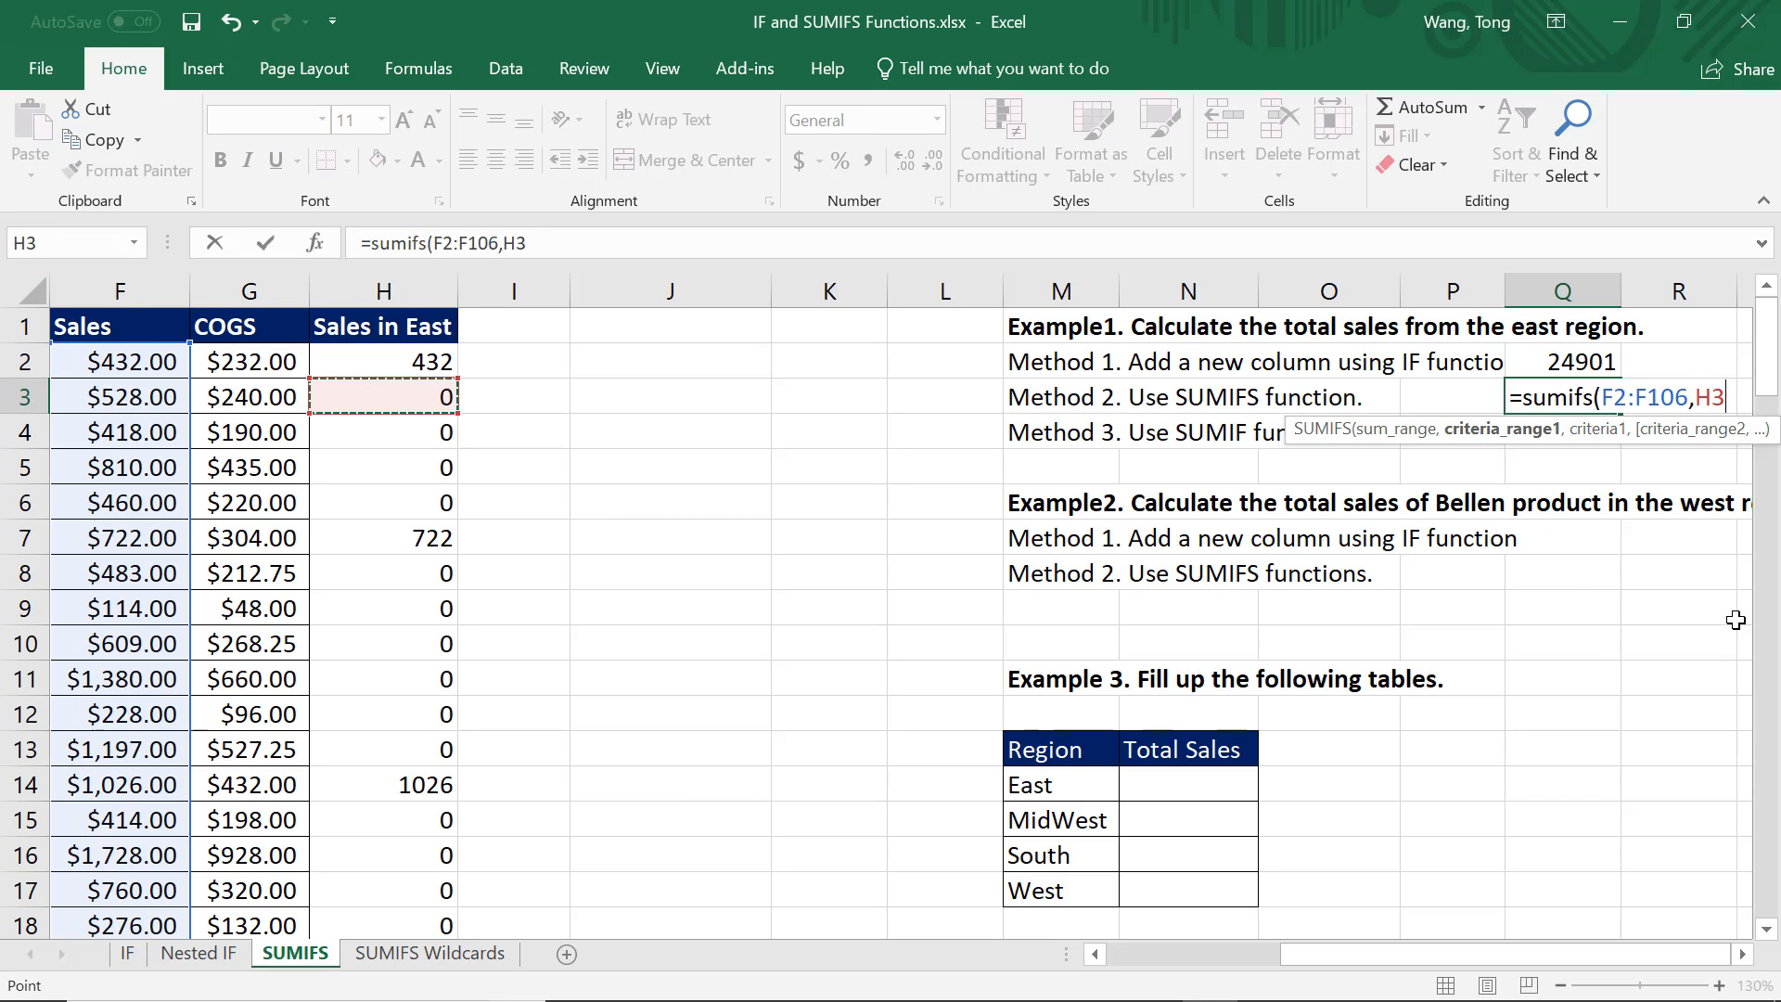
pyautogui.press('Right')
pyautogui.press('Up')
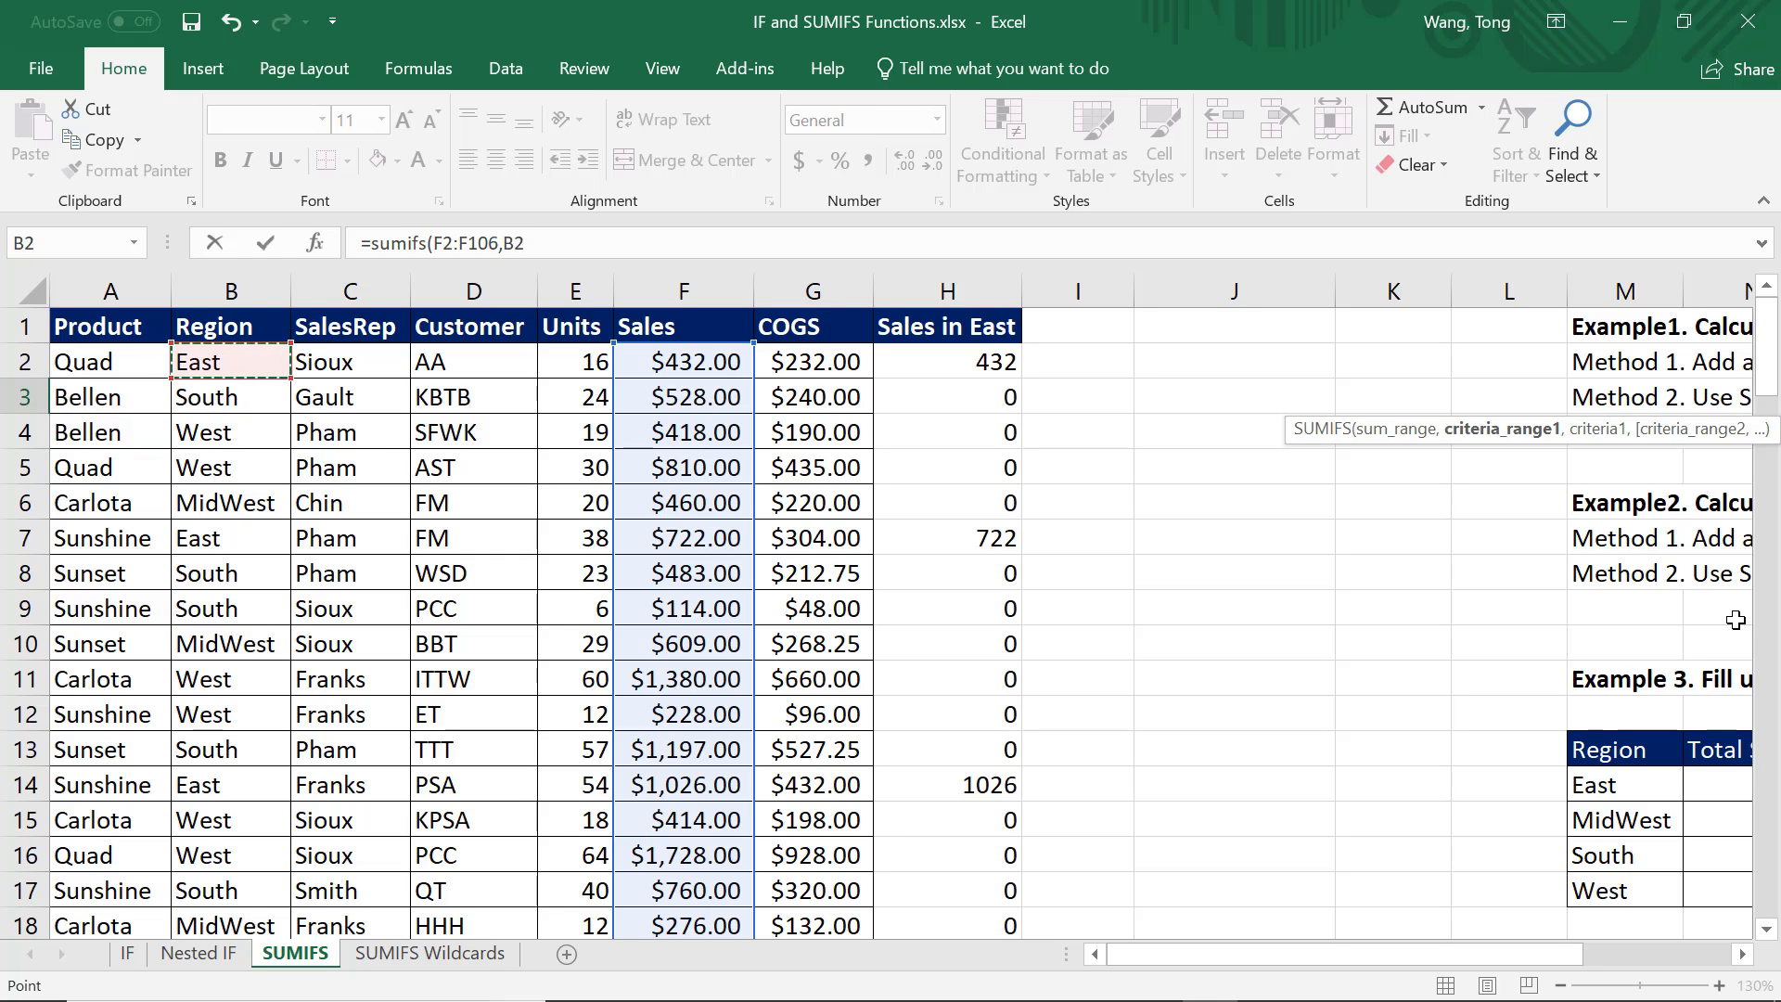
pyautogui.hotkey('ctrl', 'shift', 'Down')
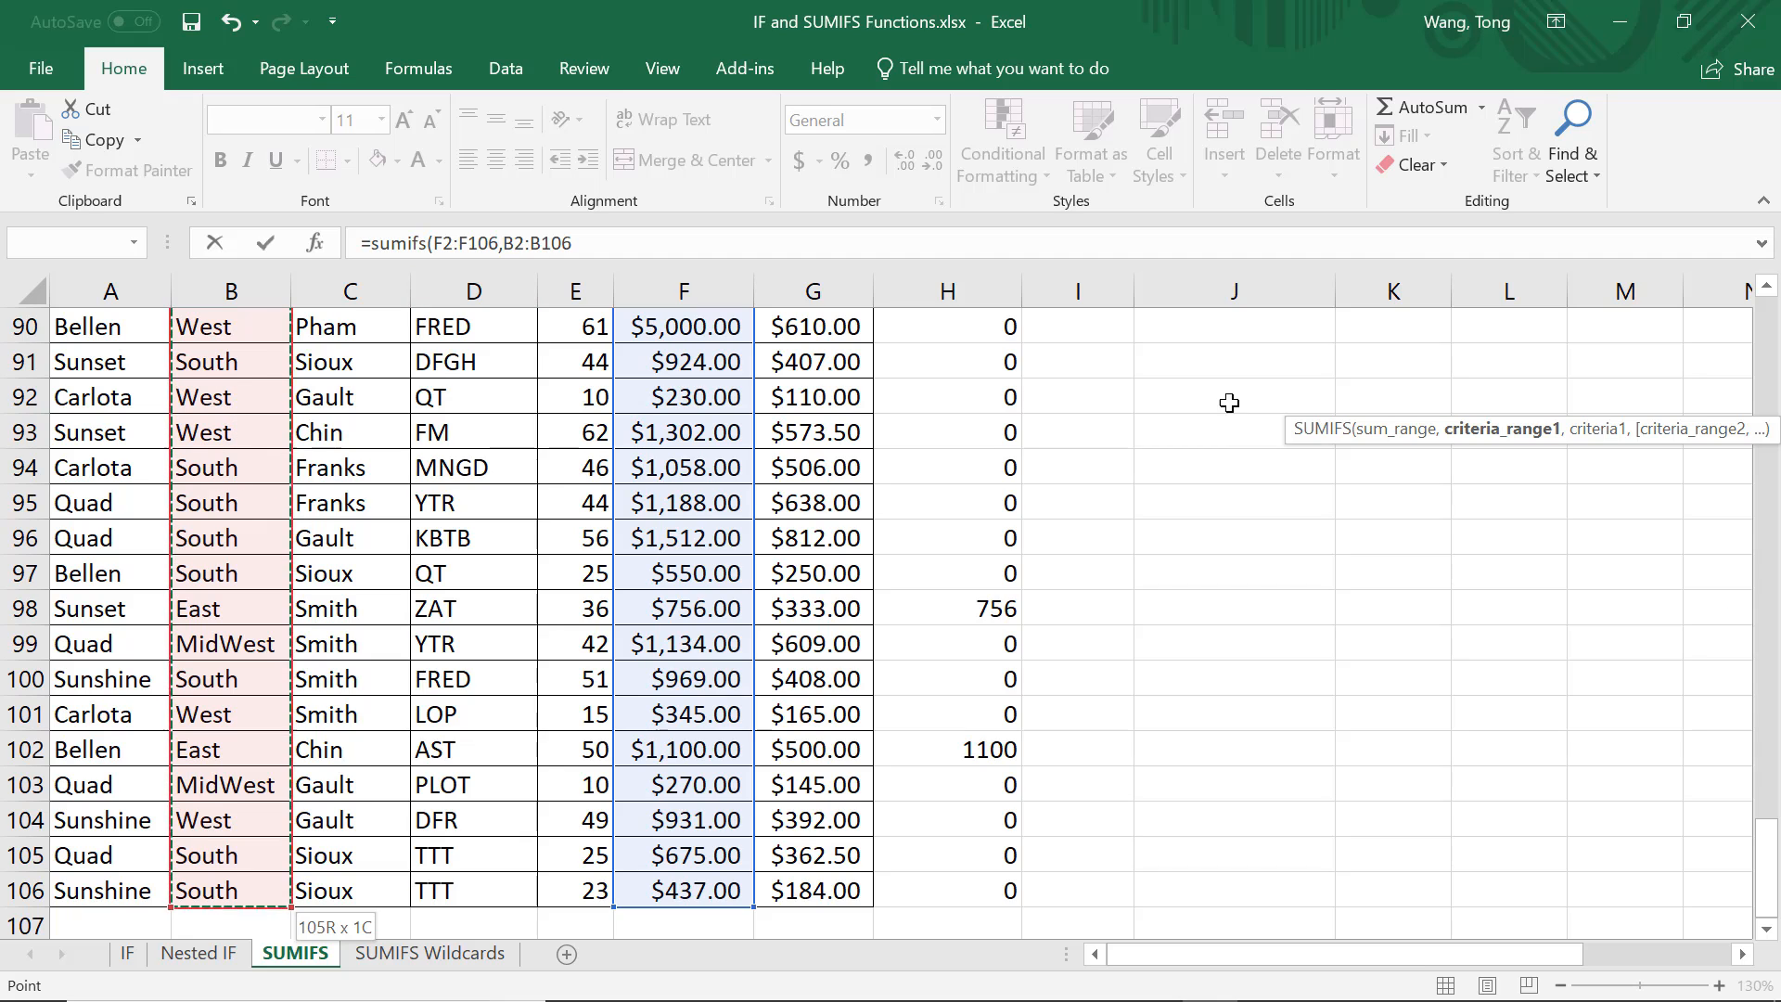
pyautogui.write(',')
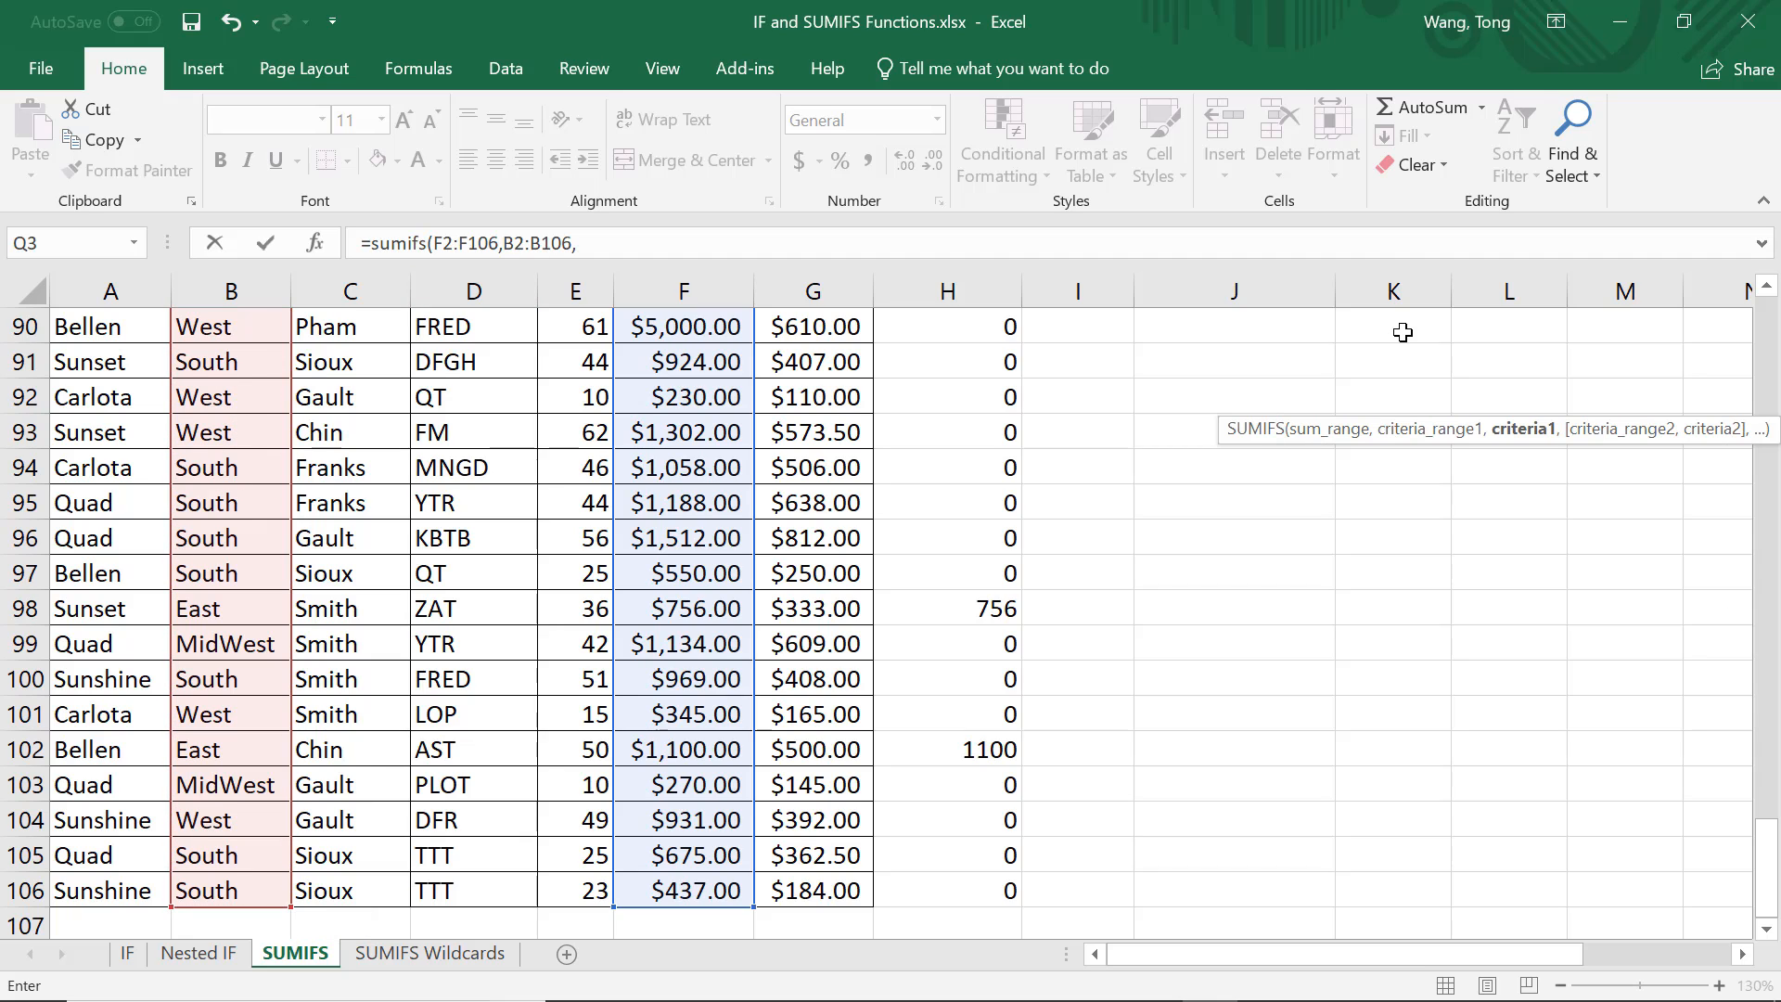
# Complete the SUMIFS formula in Q3 with the criterion "=East" and enter it.
pyautogui.hotkey('ctrl', 'BackSpace')
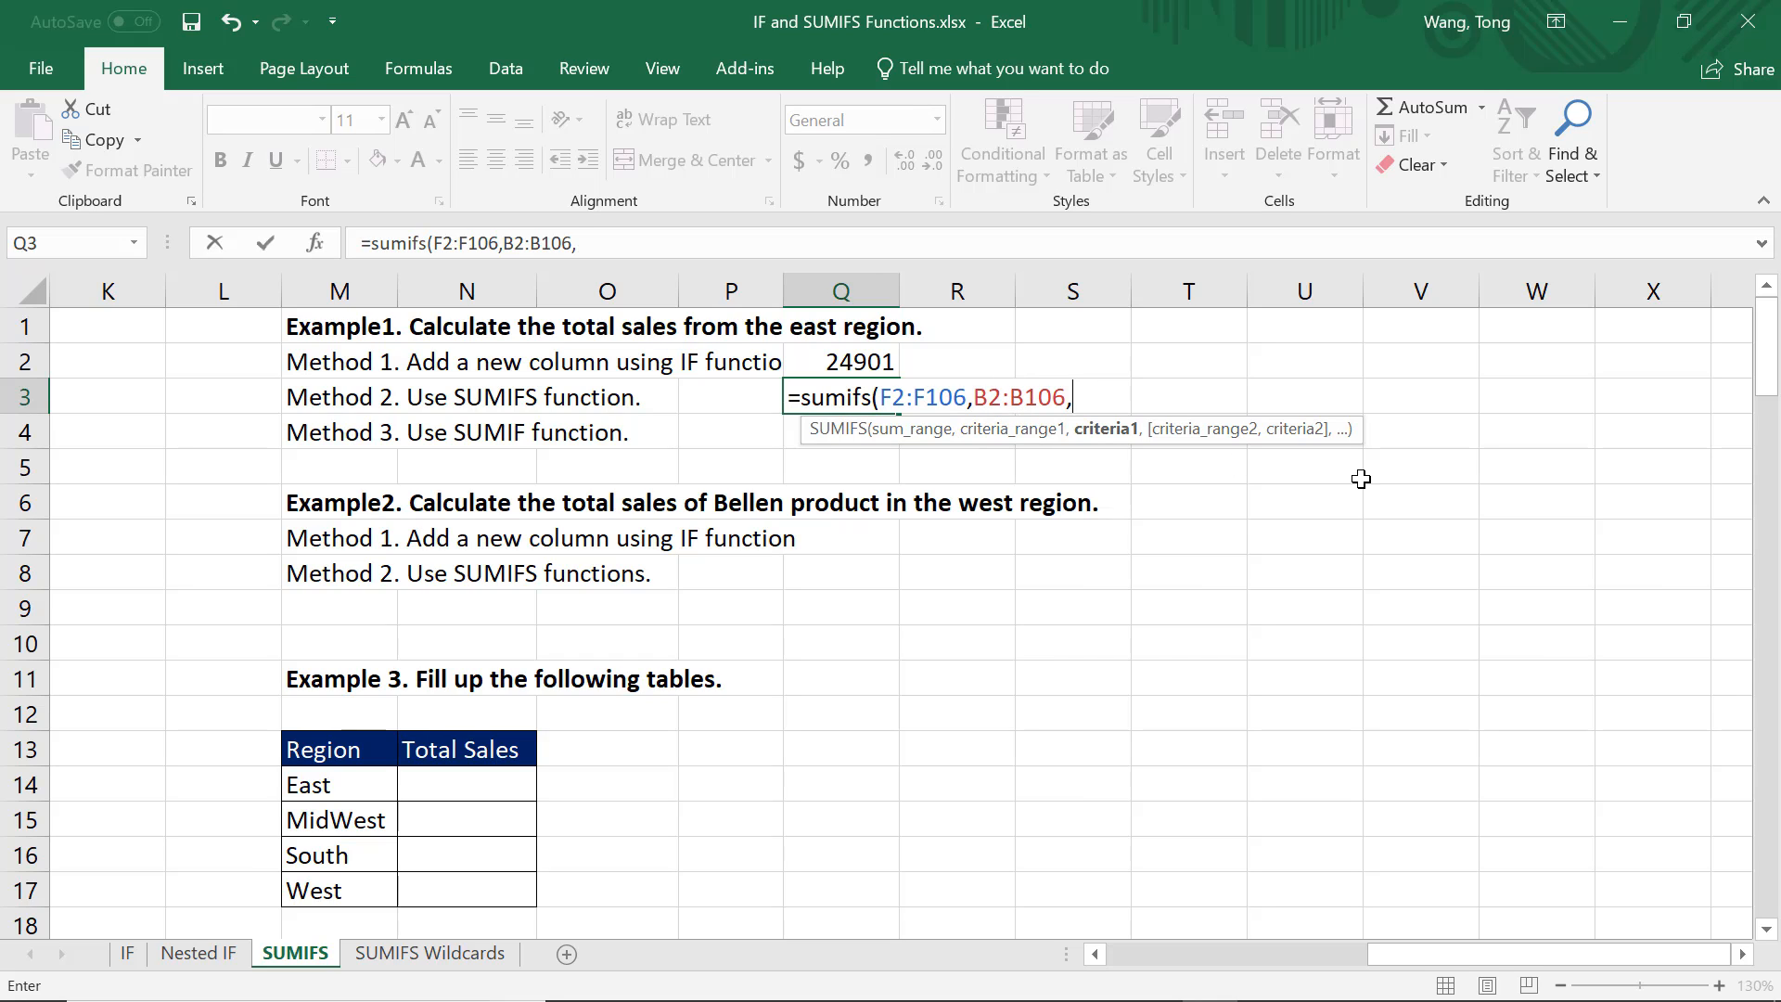
pyautogui.write('"=East')
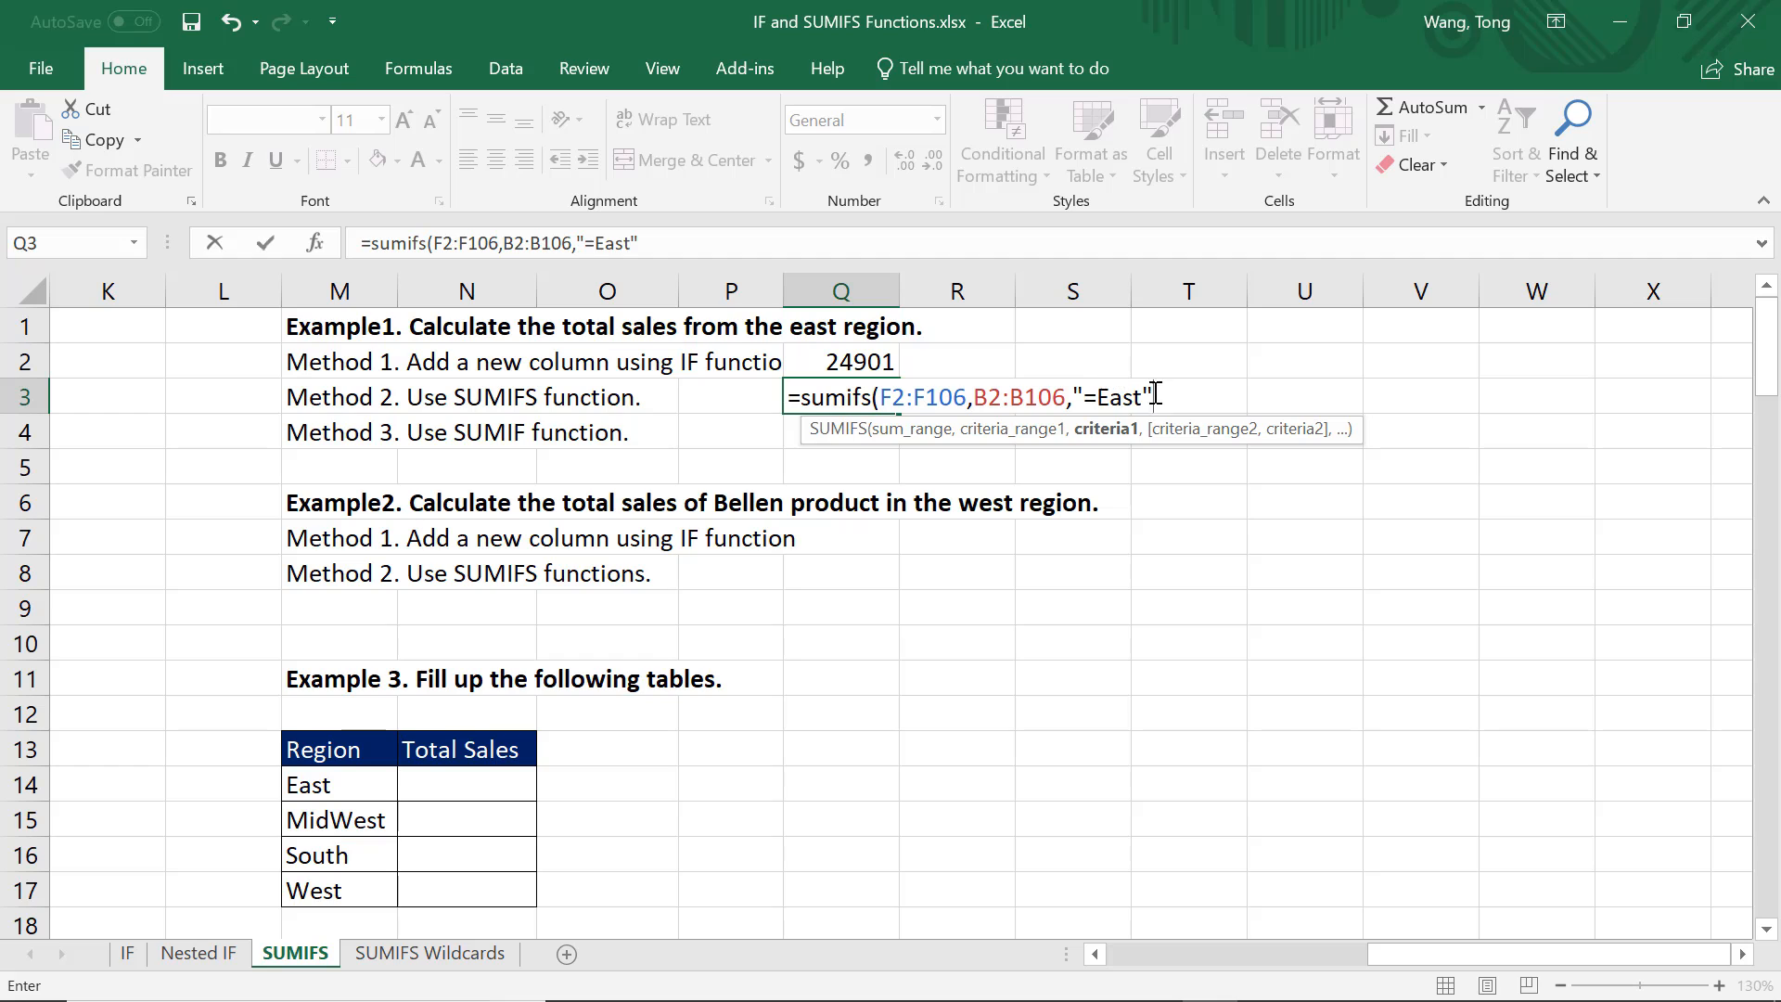
pyautogui.write(')')
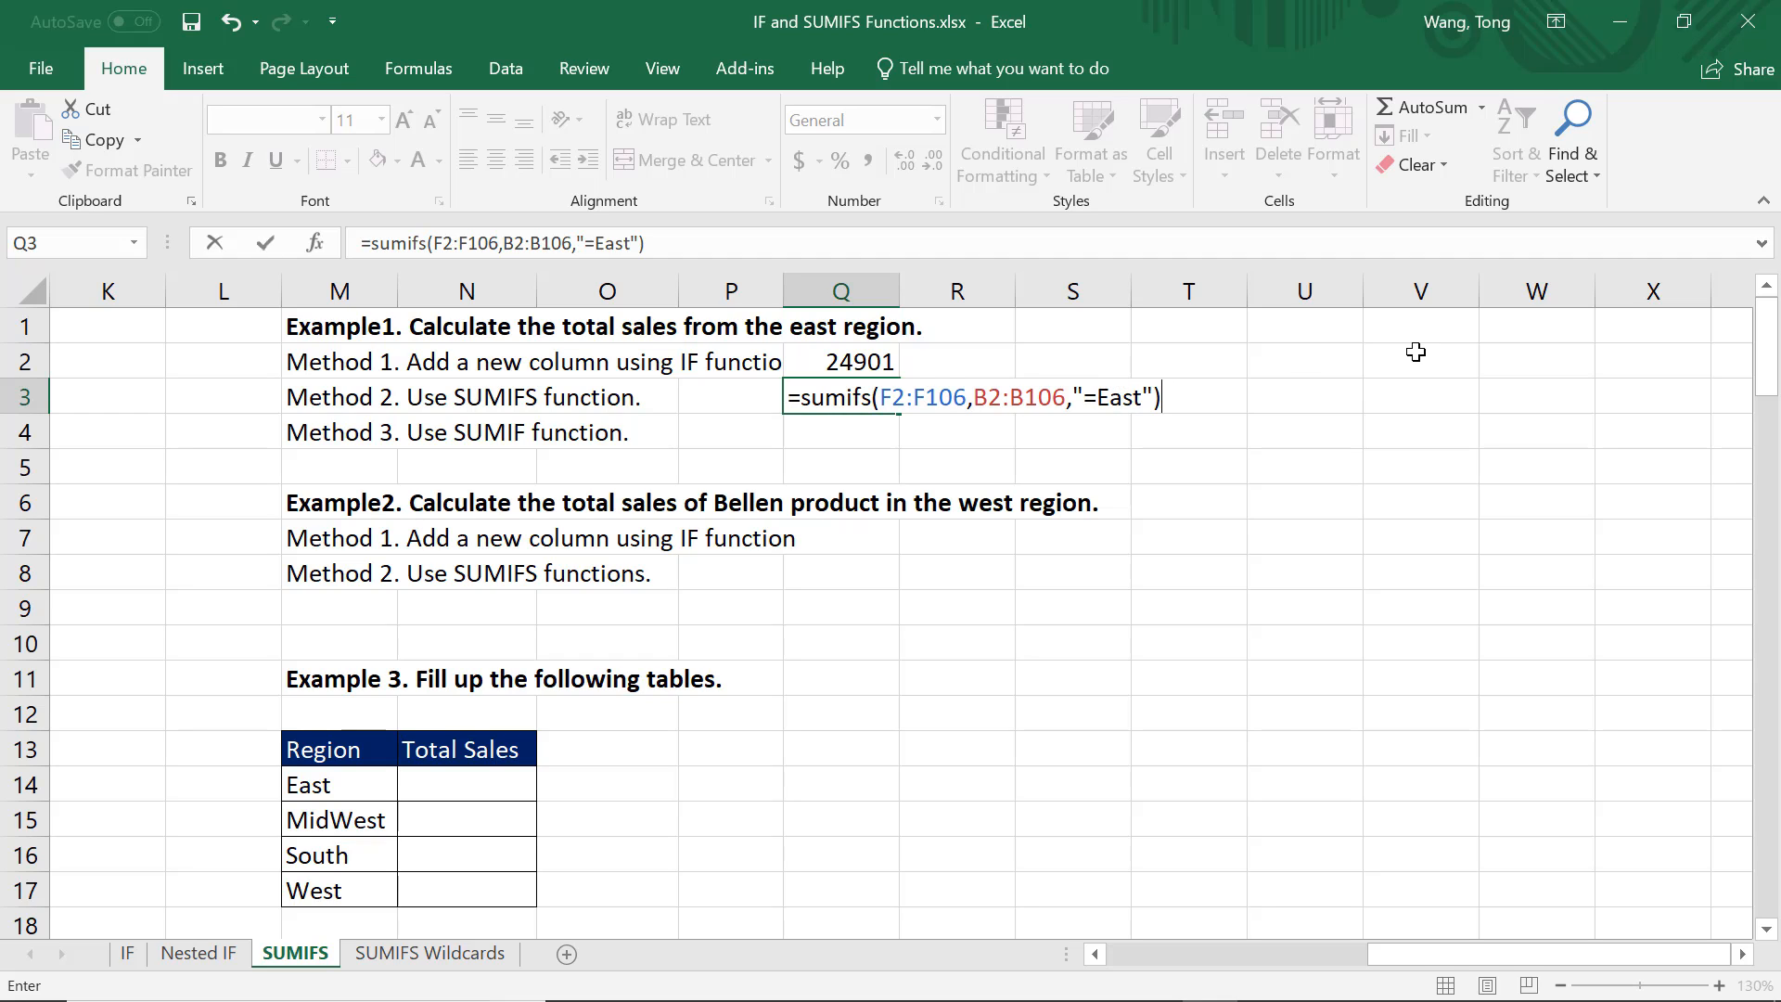
pyautogui.press('Return')
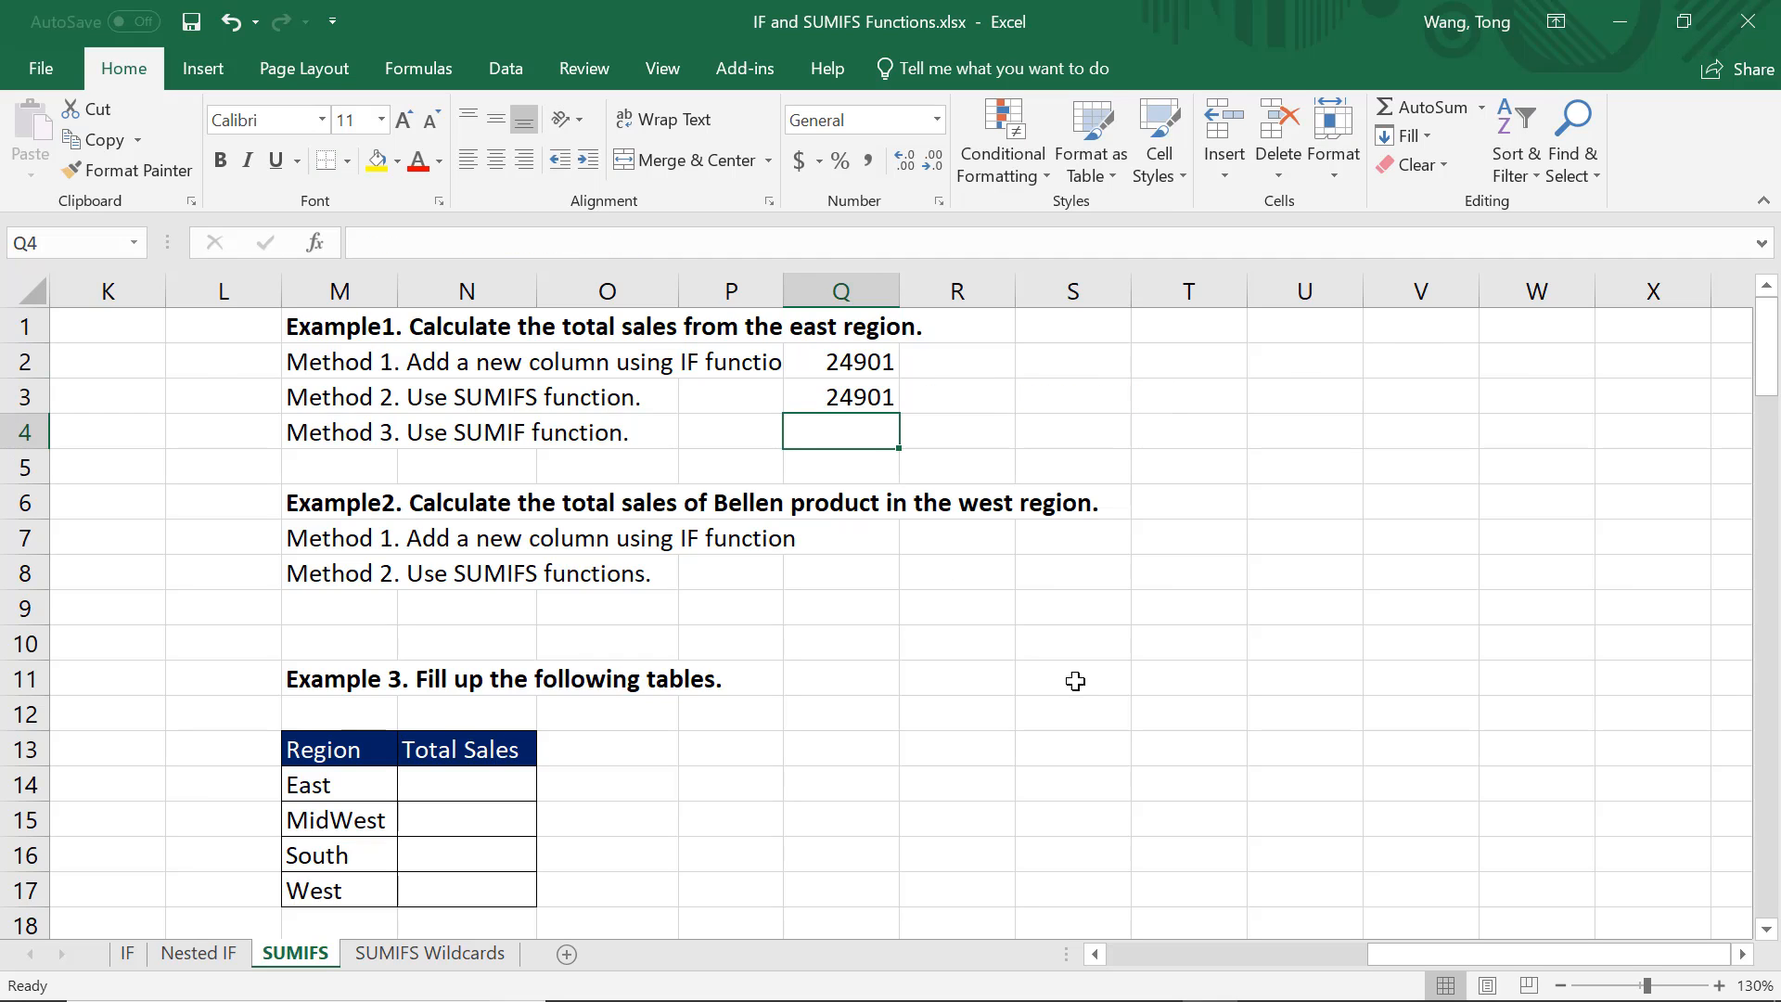
# Start a SUMIF formula in Q4, beside Method 3, with the Region values B2:B106 as range and "East" as criterion.
pyautogui.moveTo(1434, 951); pyautogui.dragTo(1309, 986)
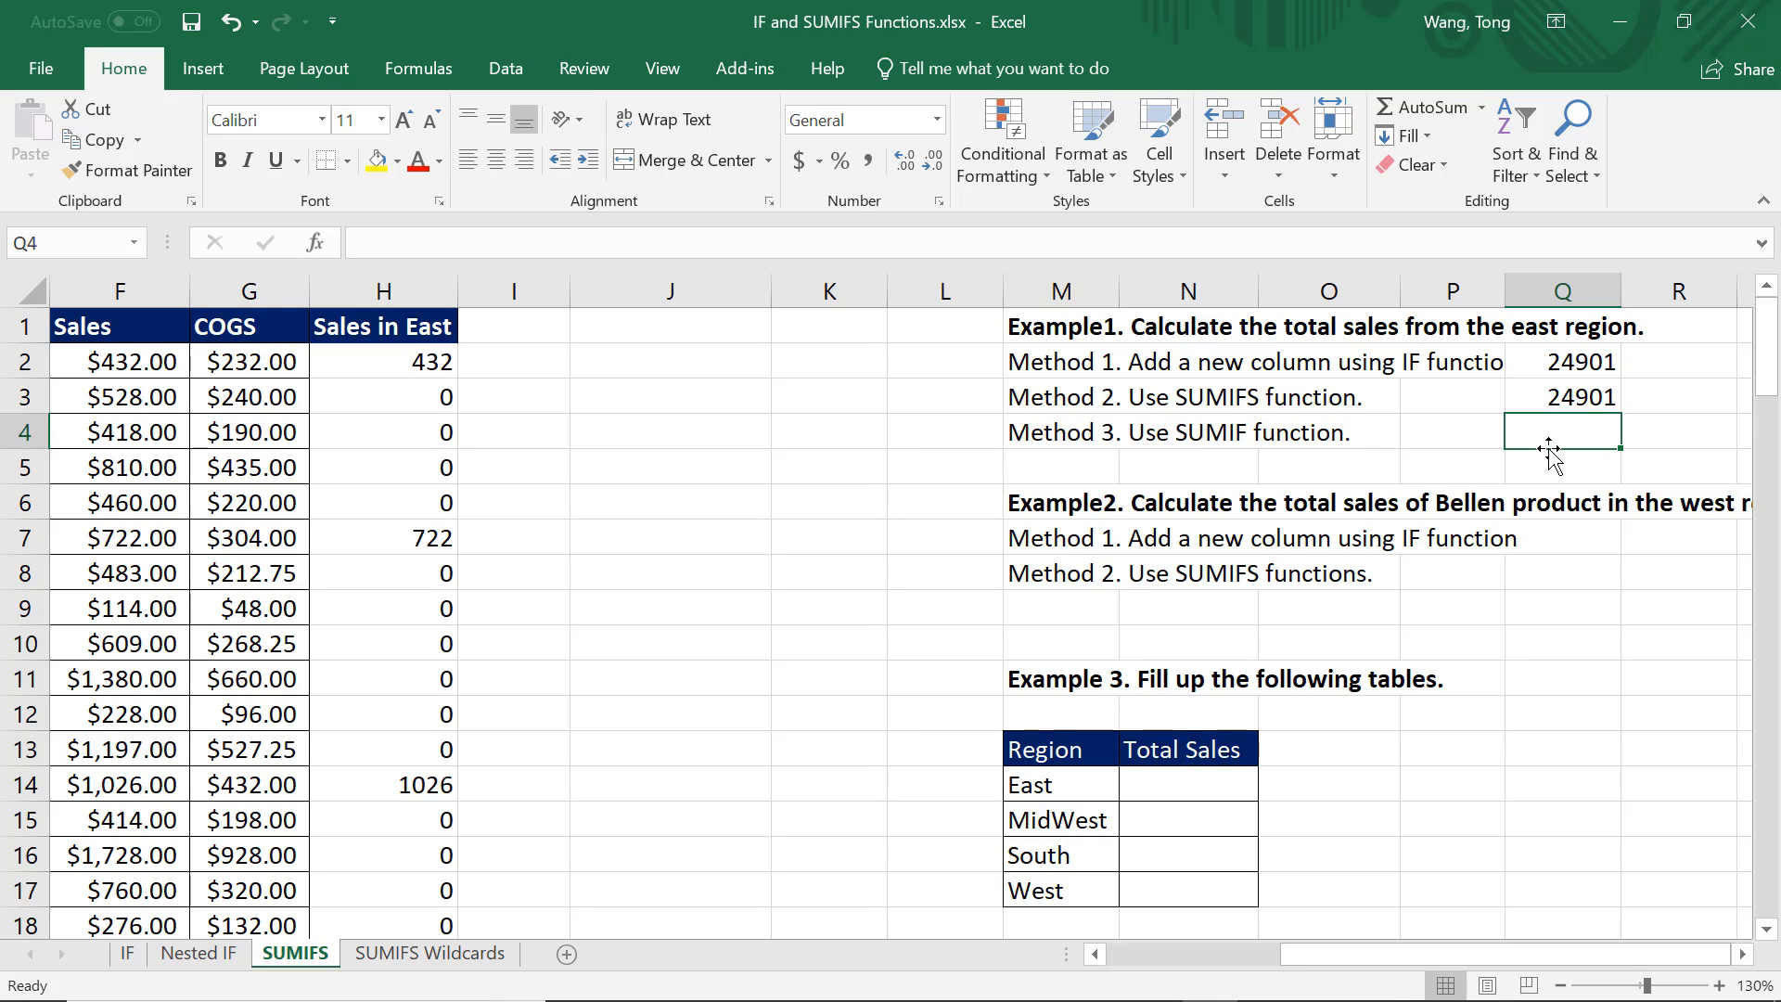
pyautogui.write('=')
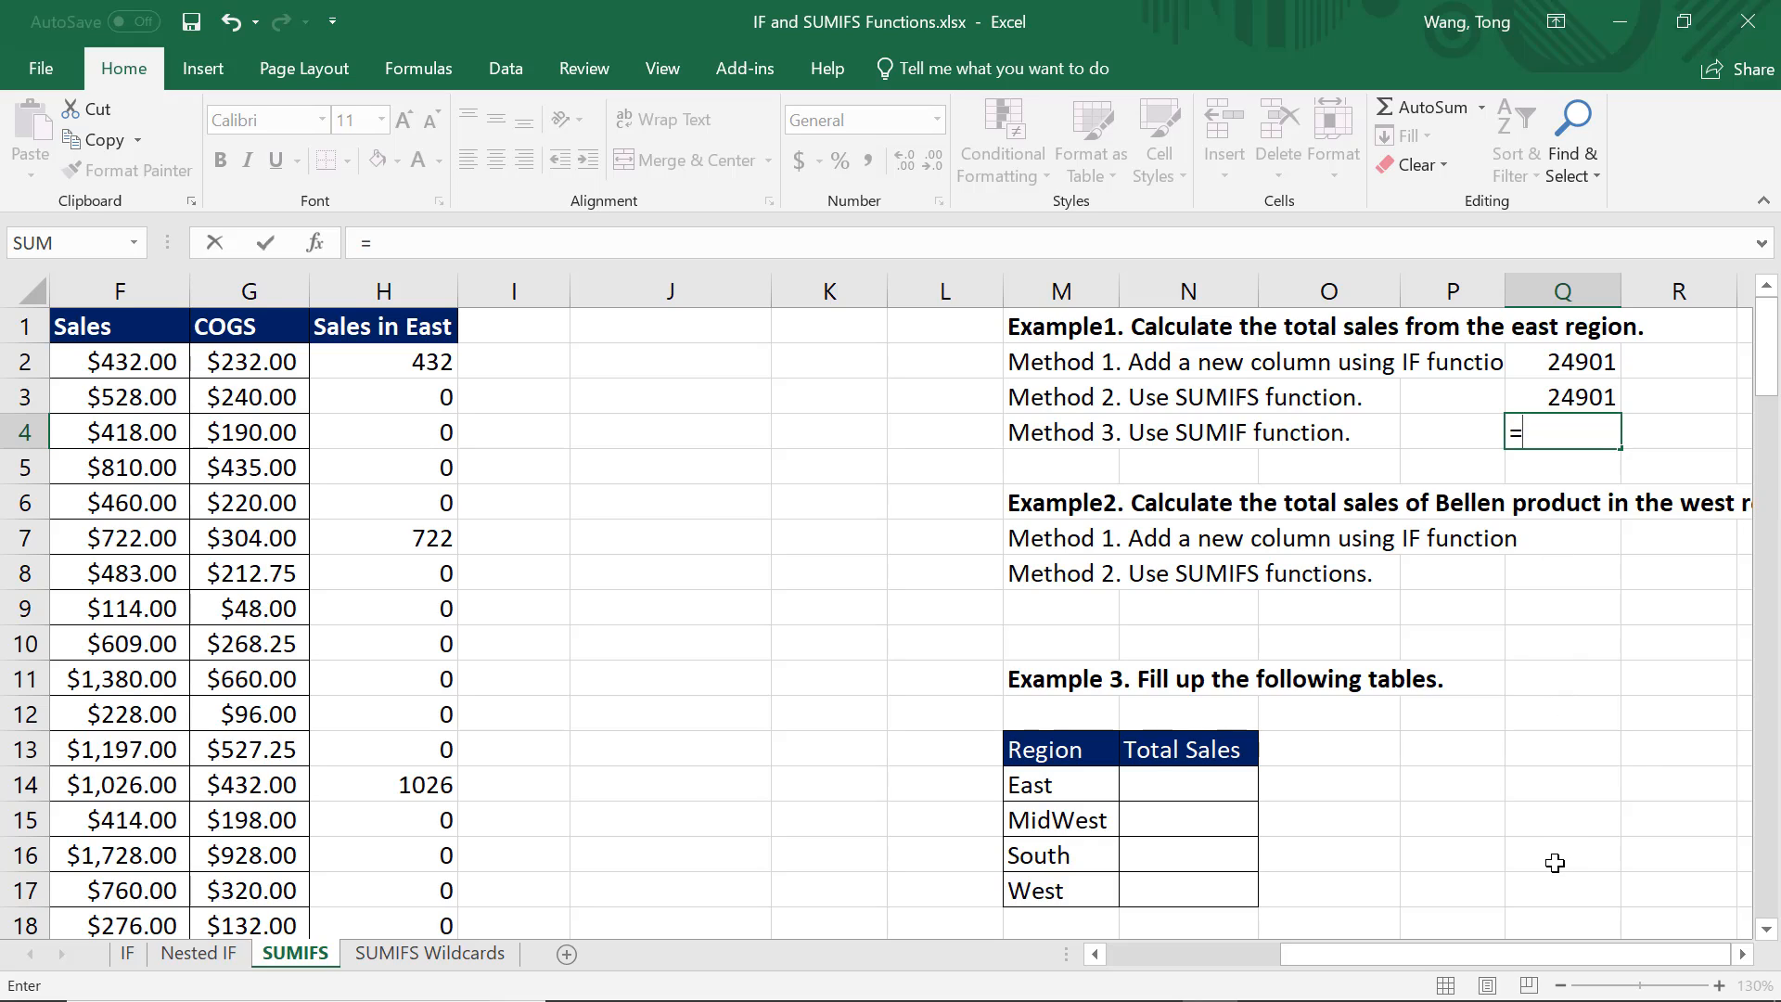
pyautogui.write('sumif')
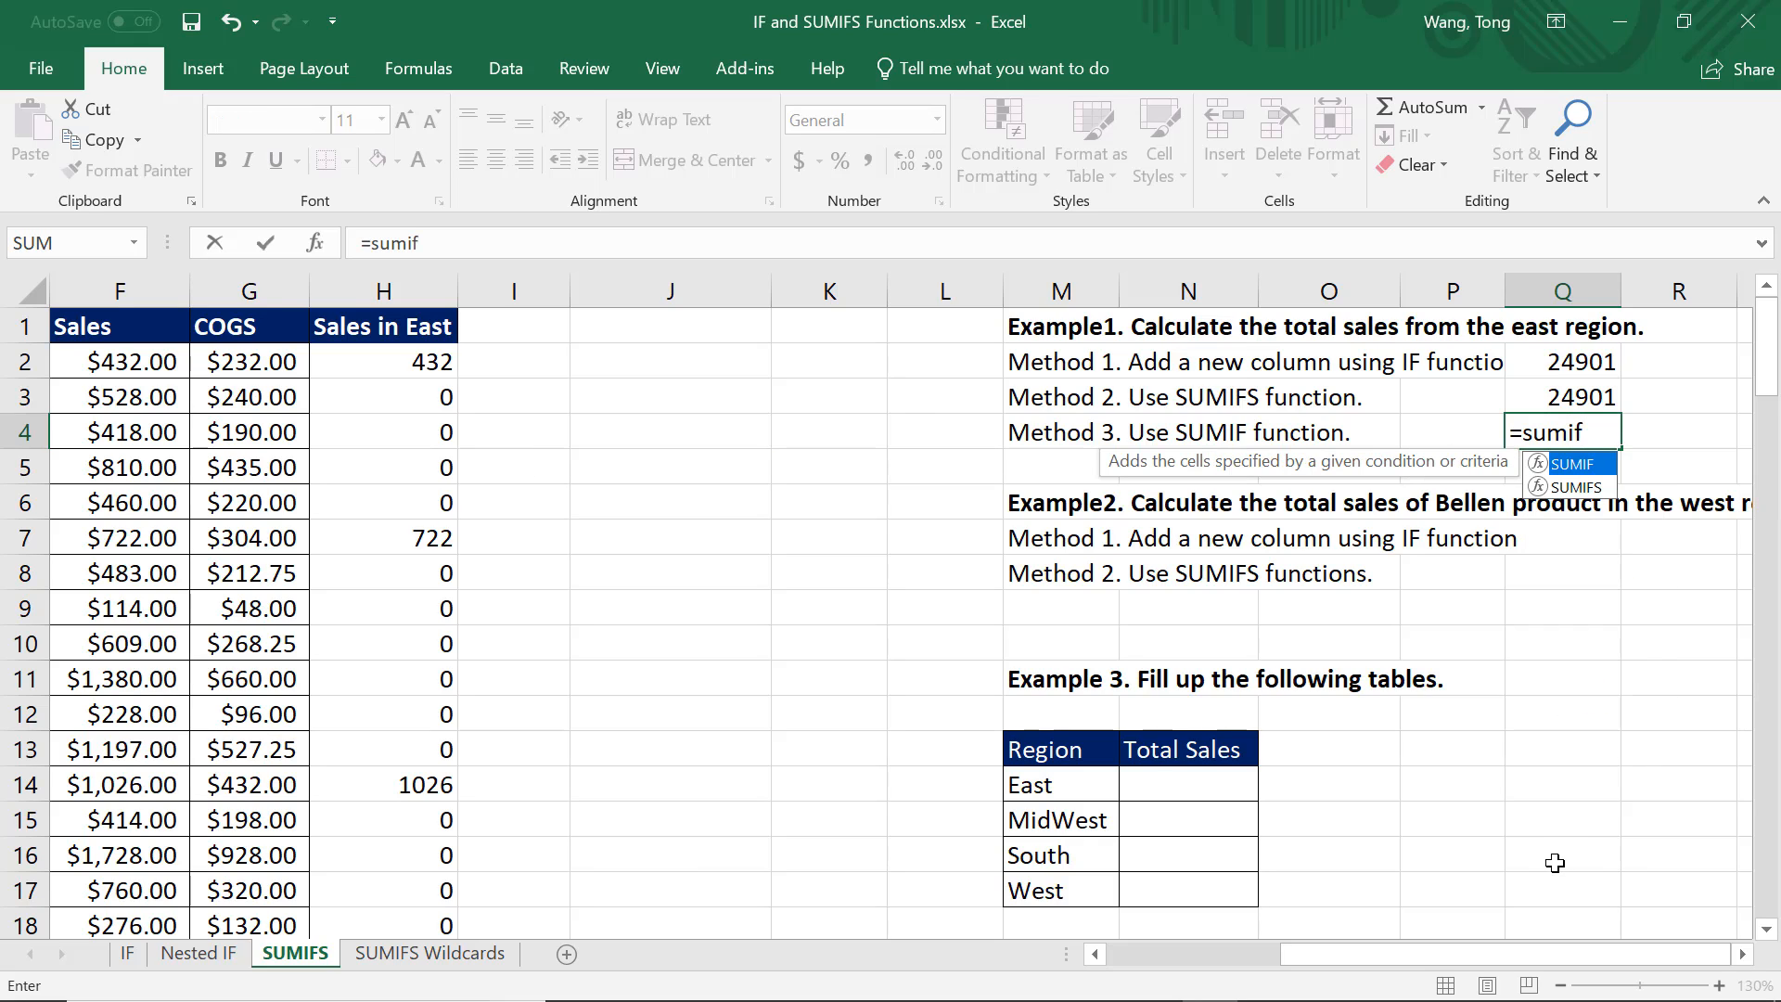
pyautogui.write('(')
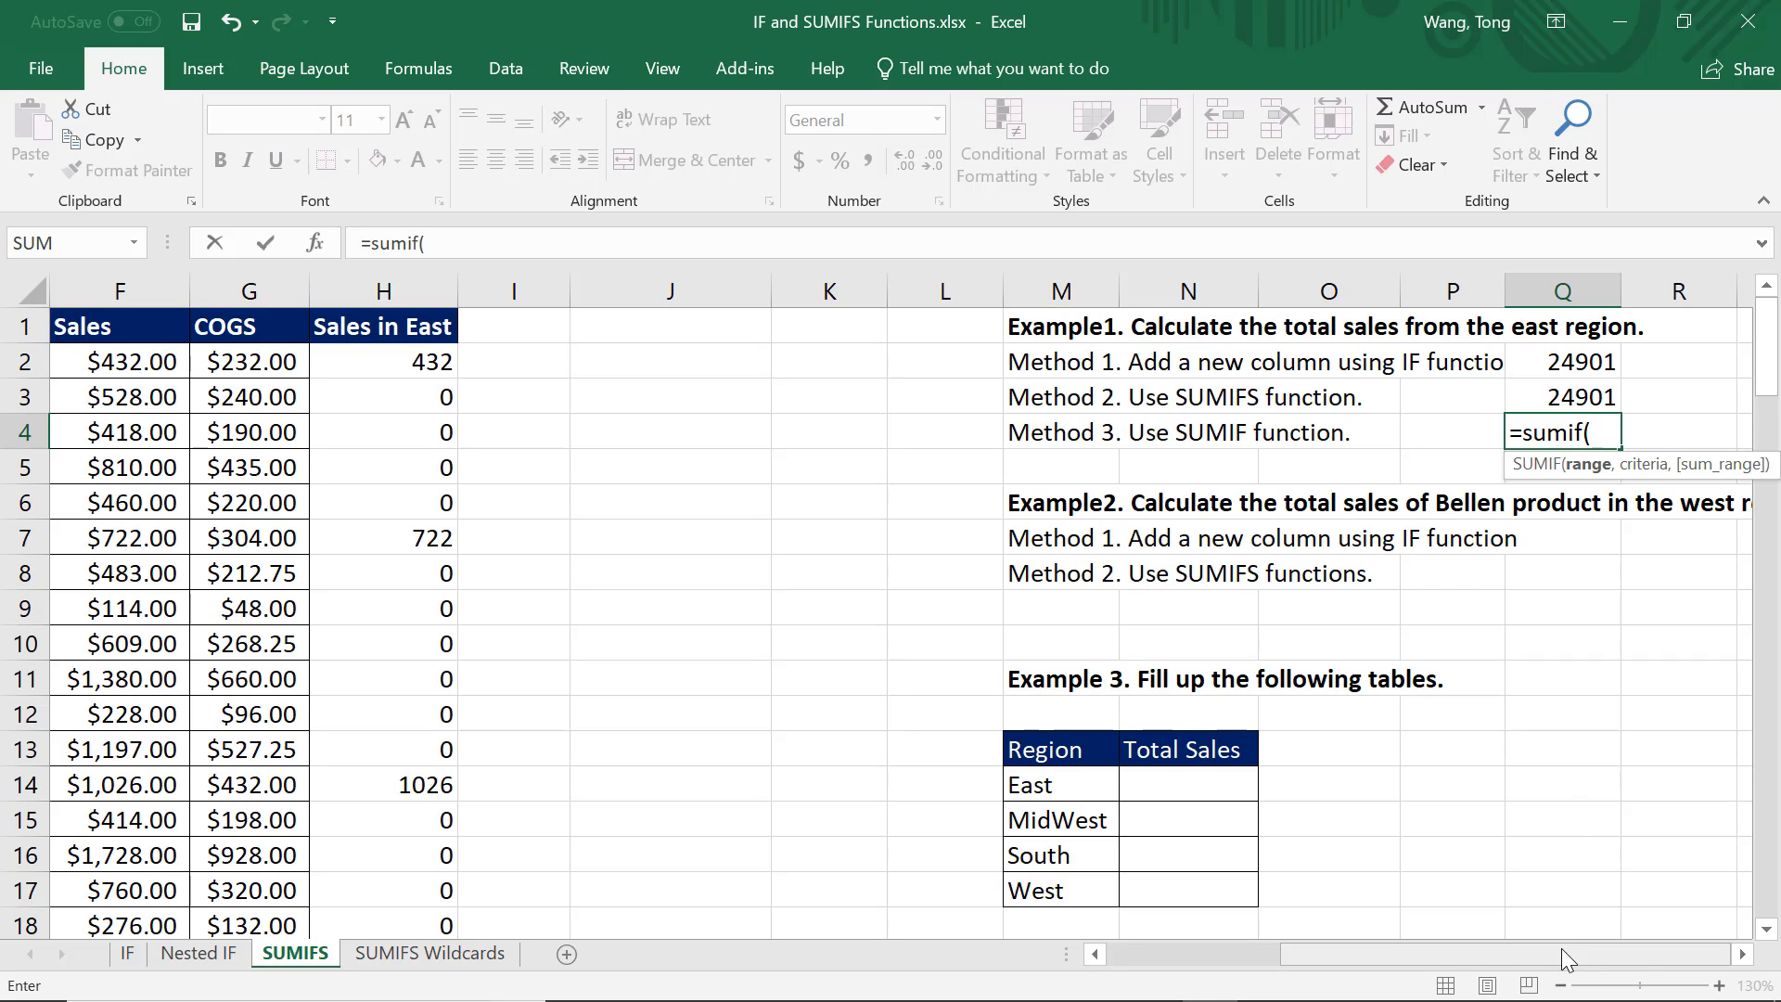
pyautogui.click(1741, 960)
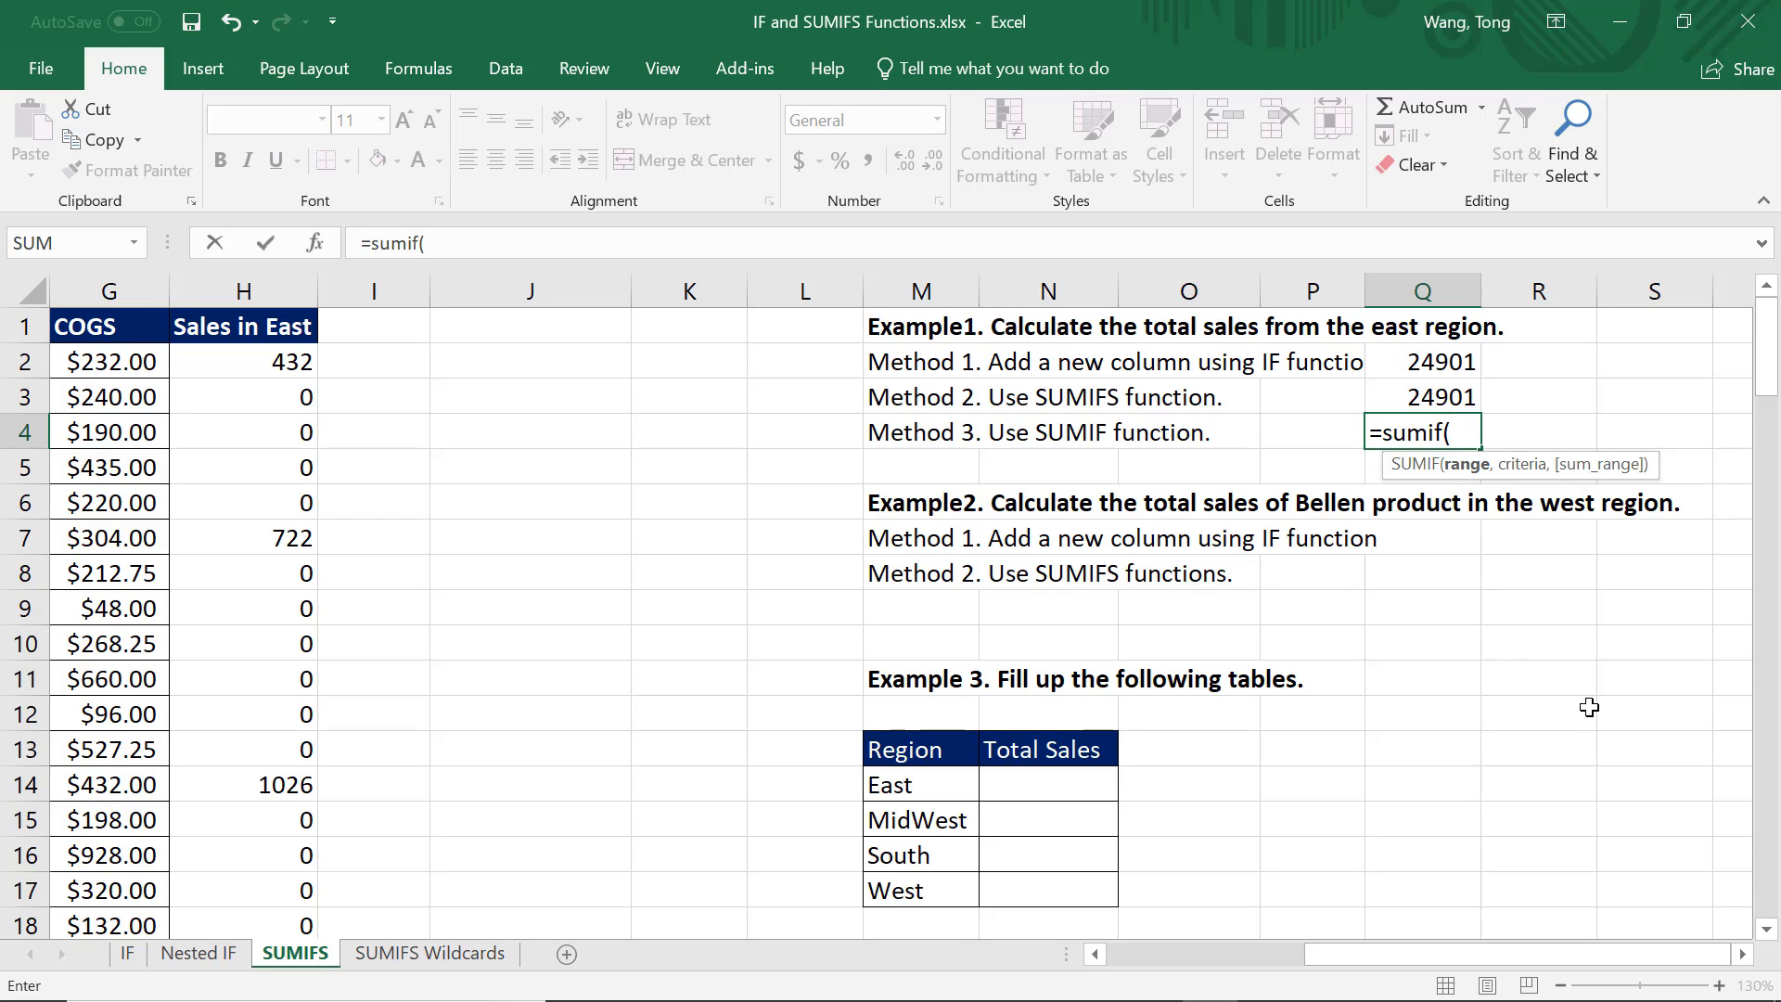
pyautogui.press('Left')
pyautogui.press('Left')
pyautogui.press('Left')
pyautogui.press('Left')
pyautogui.press('Left')
pyautogui.press('Left')
pyautogui.press('Left')
pyautogui.press('Left')
pyautogui.press('Left')
pyautogui.press('Left')
pyautogui.press('Left')
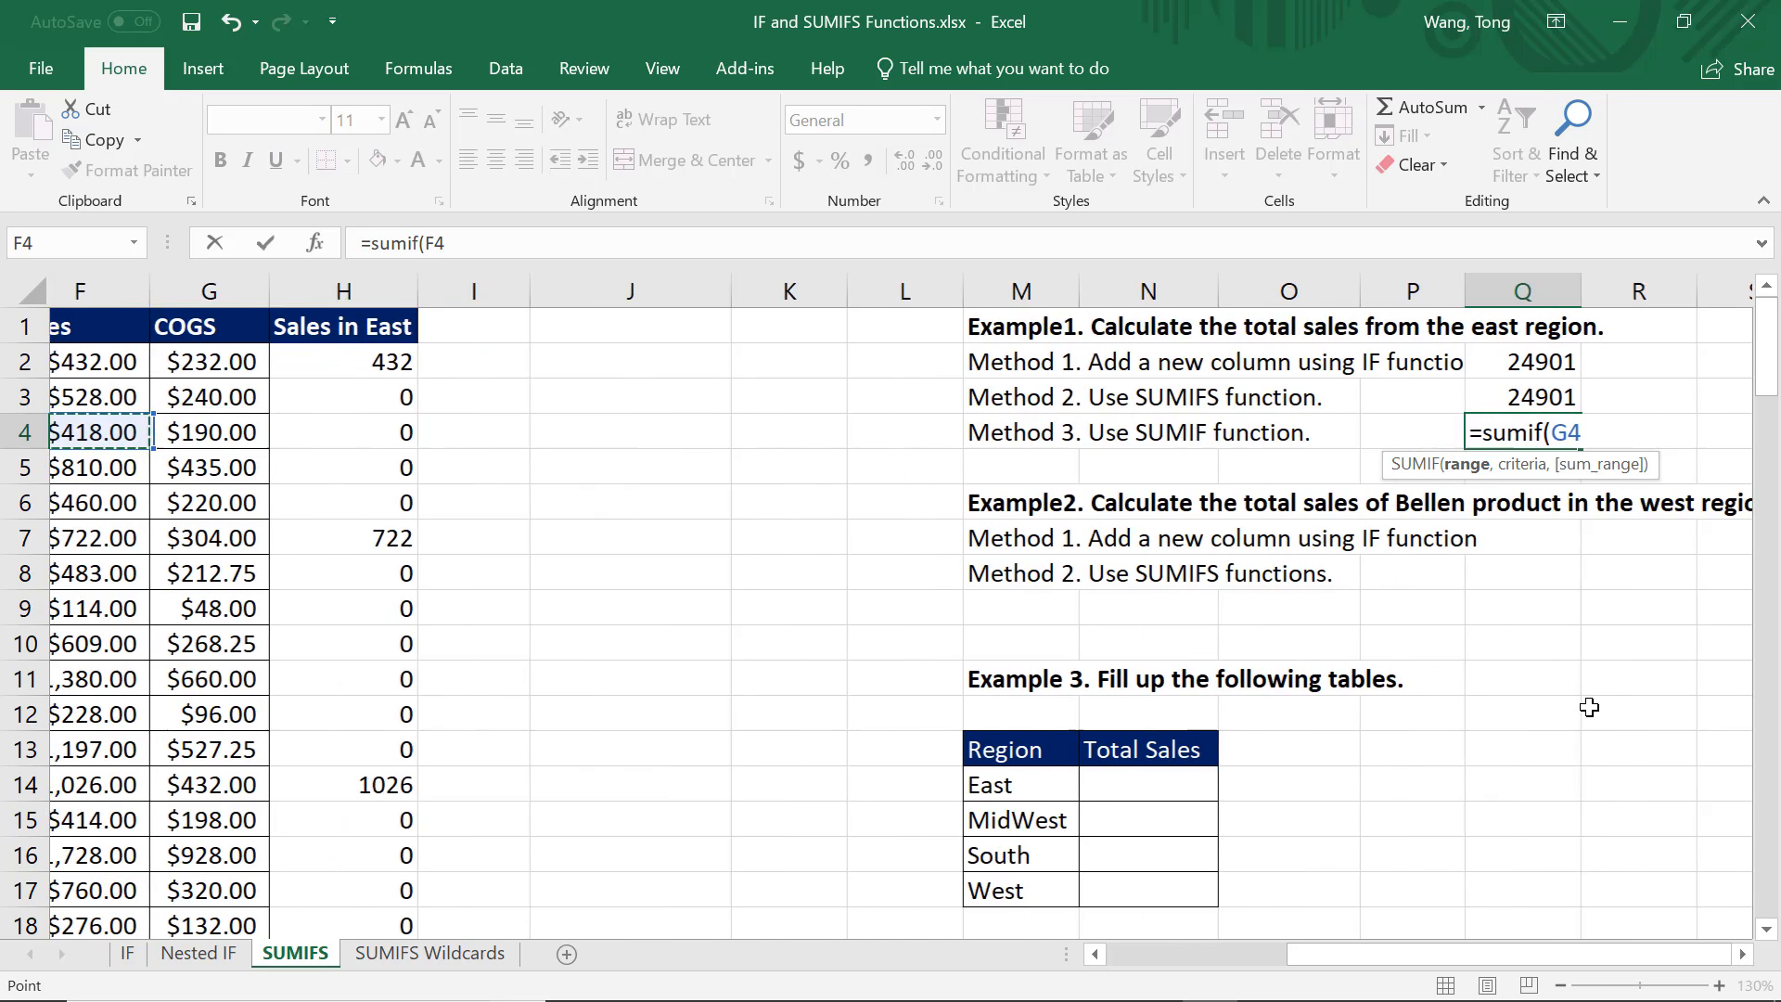
pyautogui.press('Left')
pyautogui.press('Left')
pyautogui.press('Left')
pyautogui.press('Left')
pyautogui.hotkey('shift', 'Left')
pyautogui.press('Up')
pyautogui.press('Up')
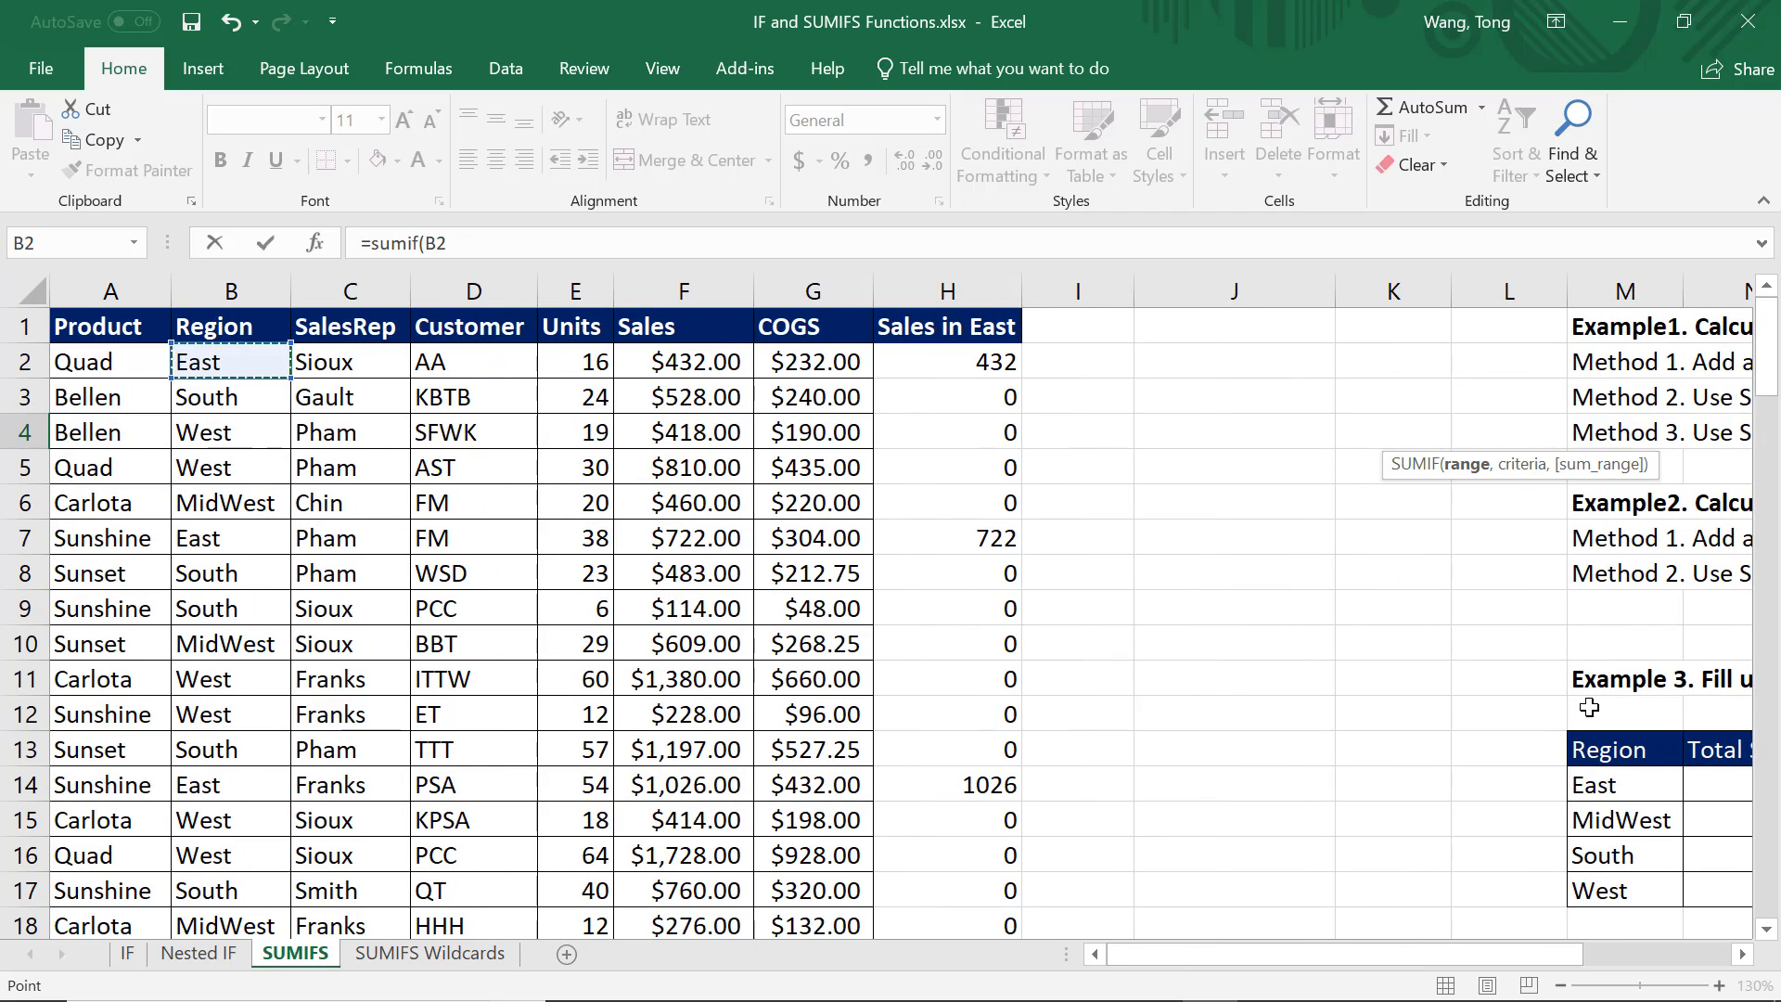
pyautogui.hotkey('ctrl', 'shift', 'Down')
pyautogui.write(',')
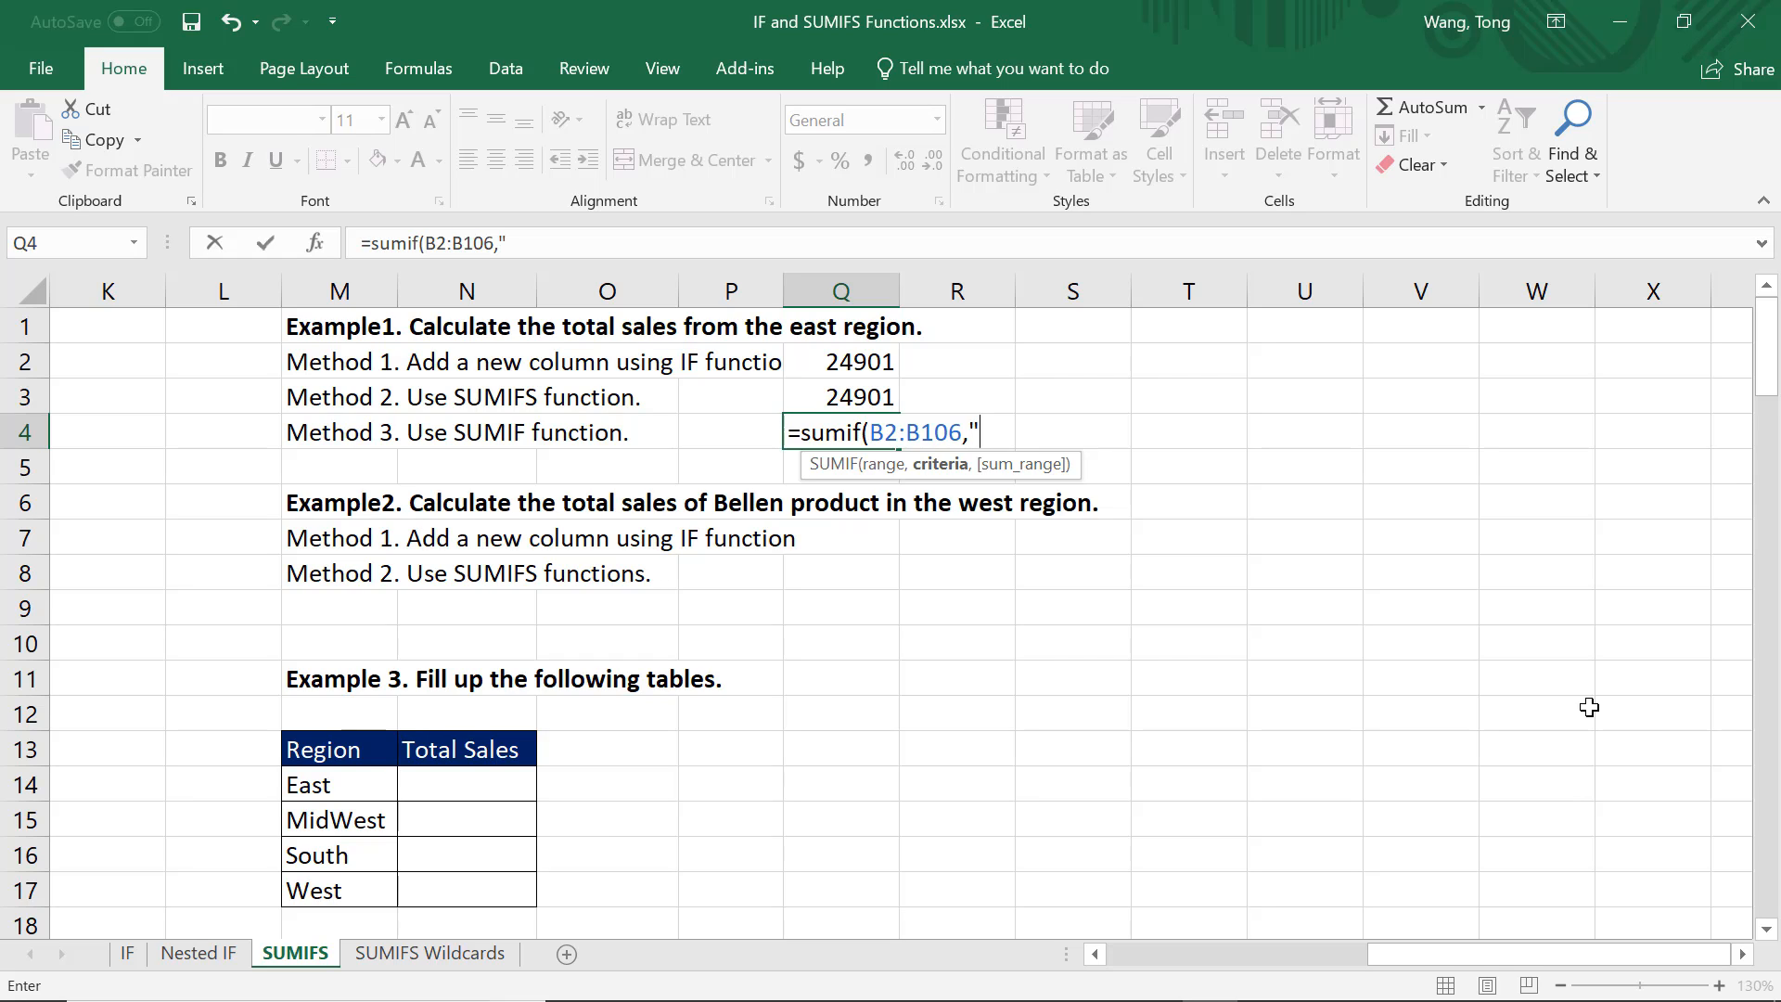
pyautogui.write('"East",')
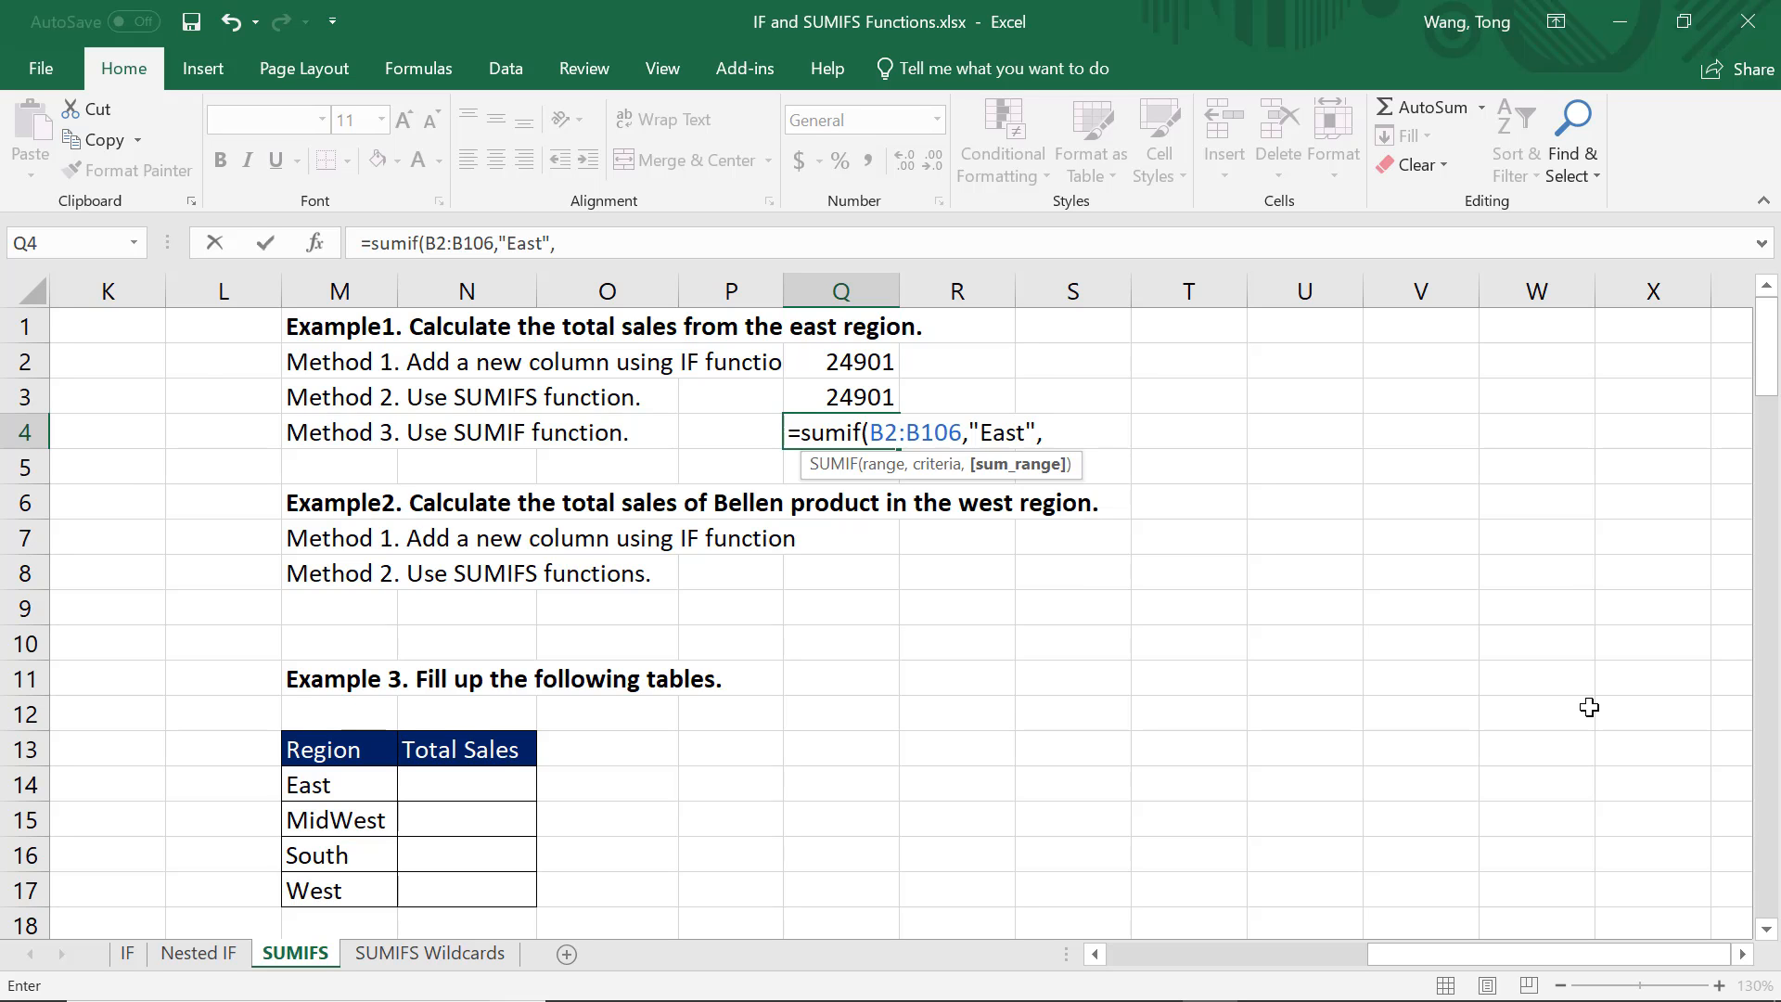
# Complete the SUMIF formula in Q4 with the Sales values F2:F106 as its sum range and enter it.
pyautogui.press('Left')
pyautogui.press('Left')
pyautogui.press('Left')
pyautogui.press('Left')
pyautogui.press('Left')
pyautogui.press('Left')
pyautogui.press('Left')
pyautogui.press('Left')
pyautogui.press('Left')
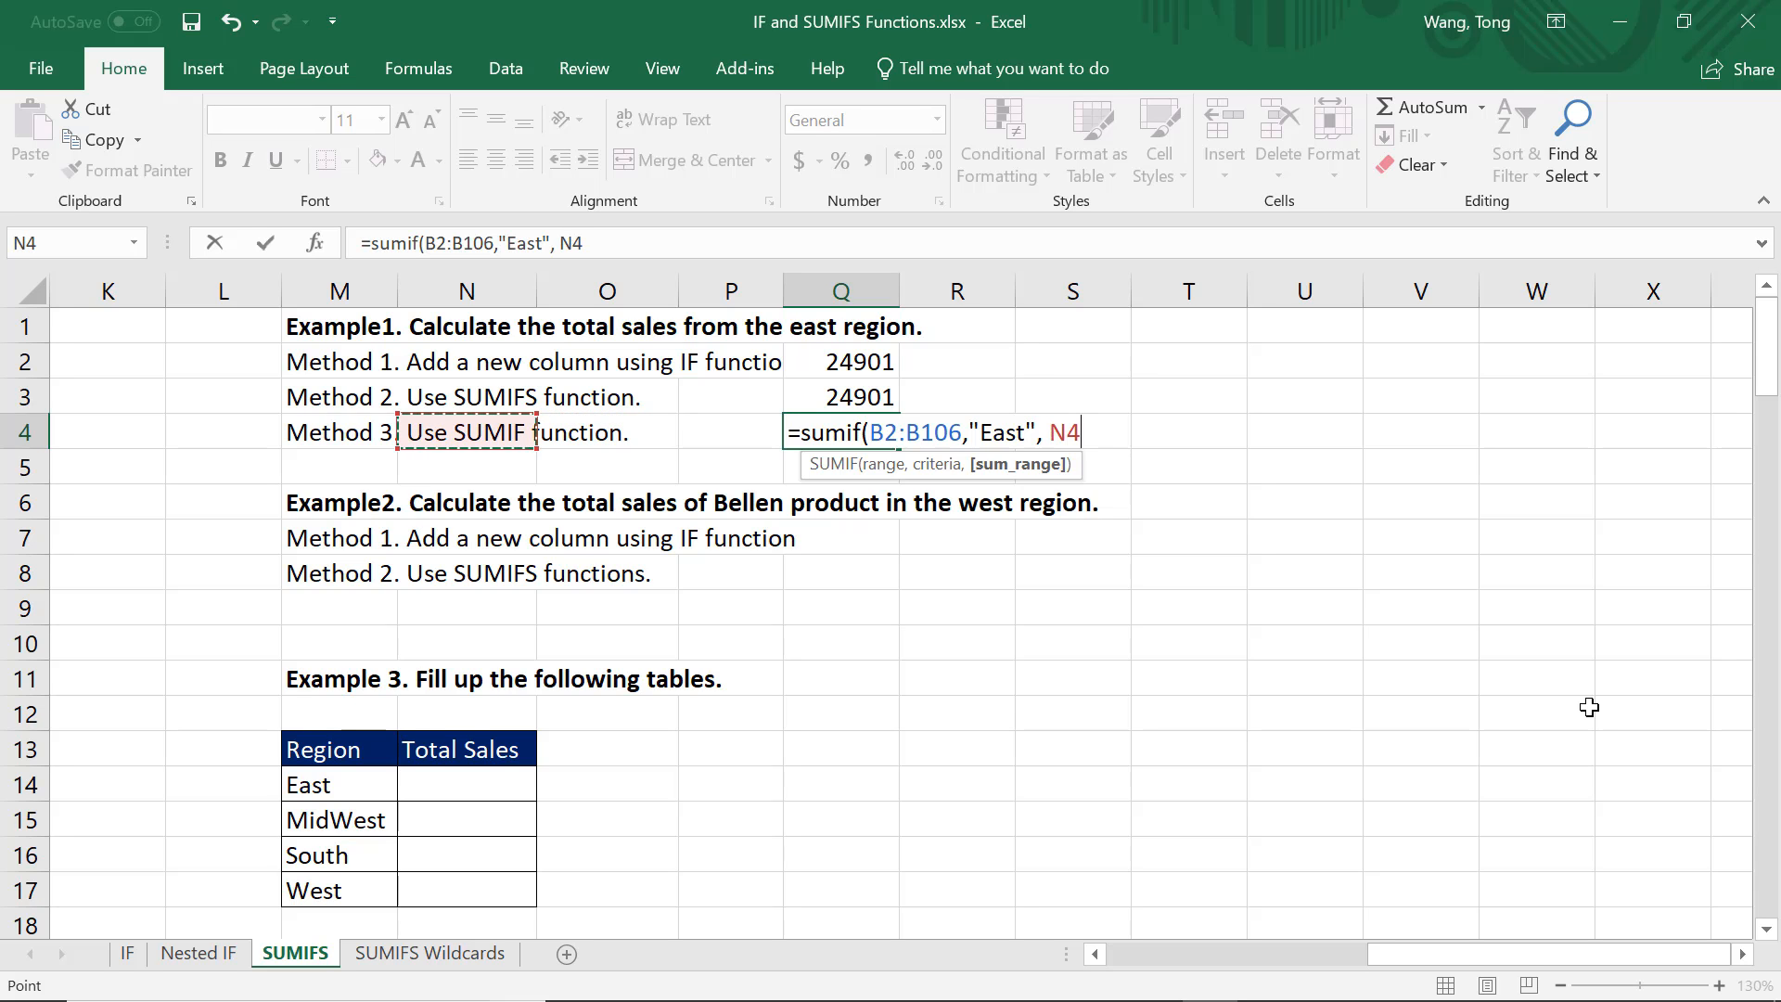
pyautogui.press('Left')
pyautogui.press('Left')
pyautogui.press('Left')
pyautogui.press('Up')
pyautogui.press('Up')
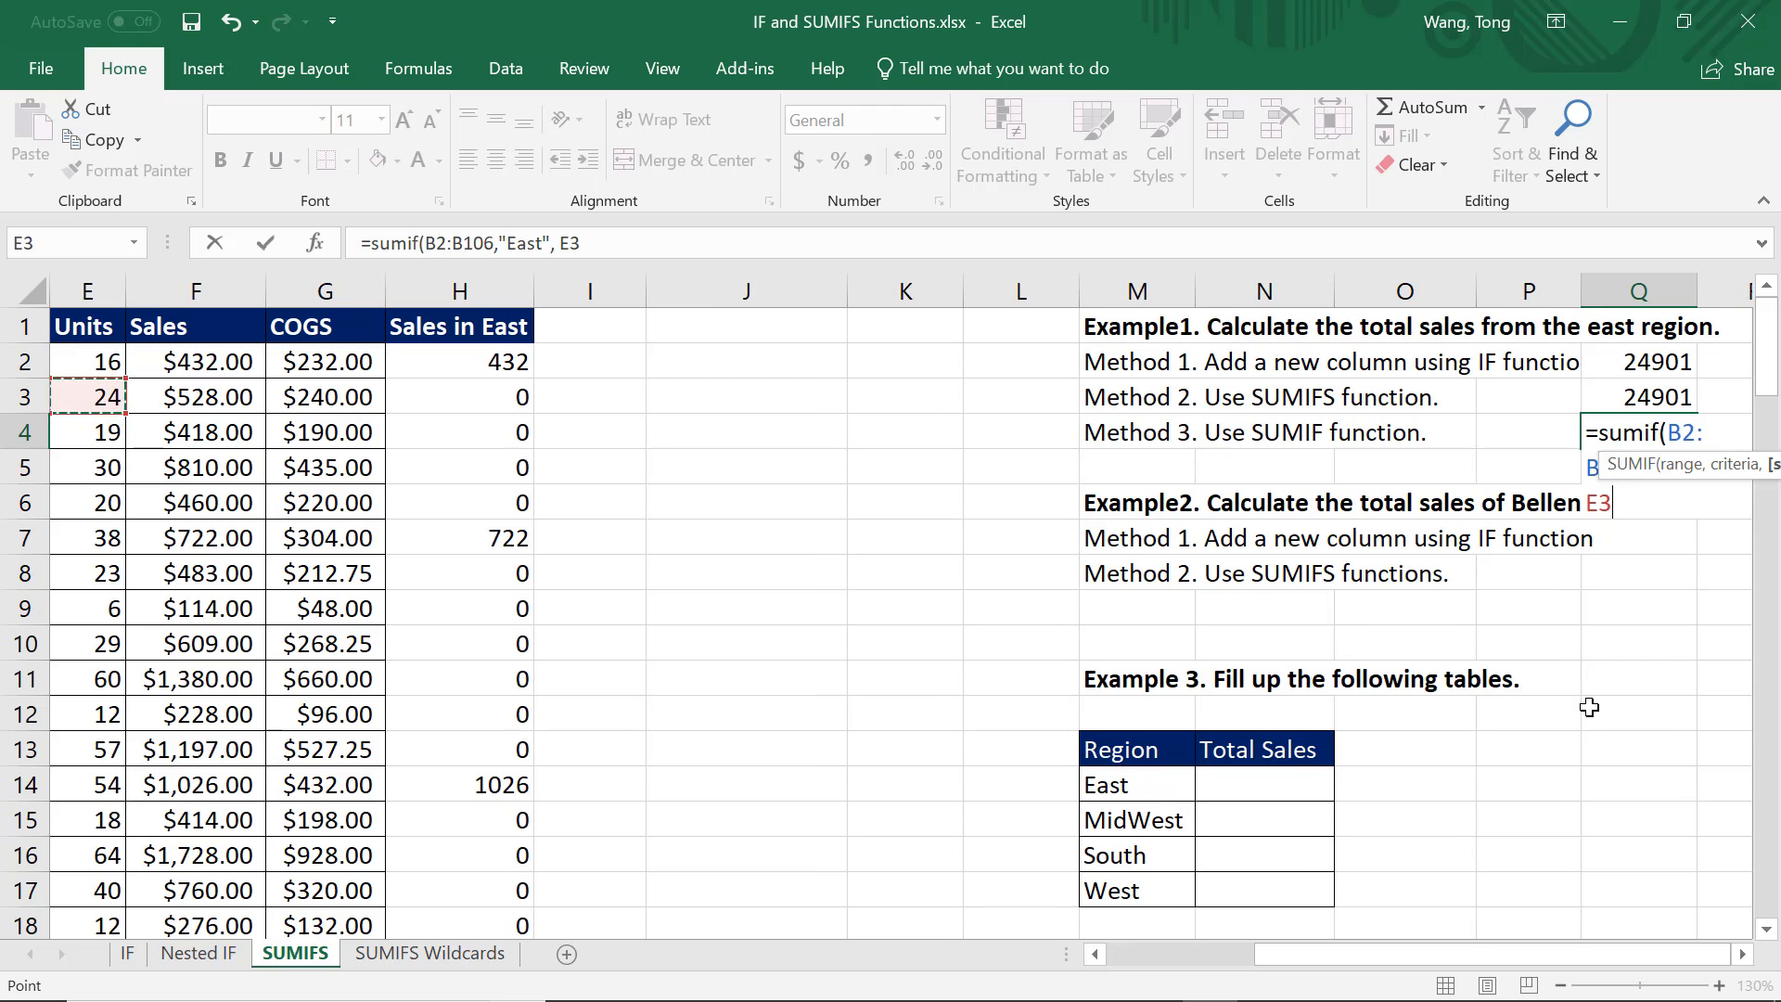
pyautogui.press('Right')
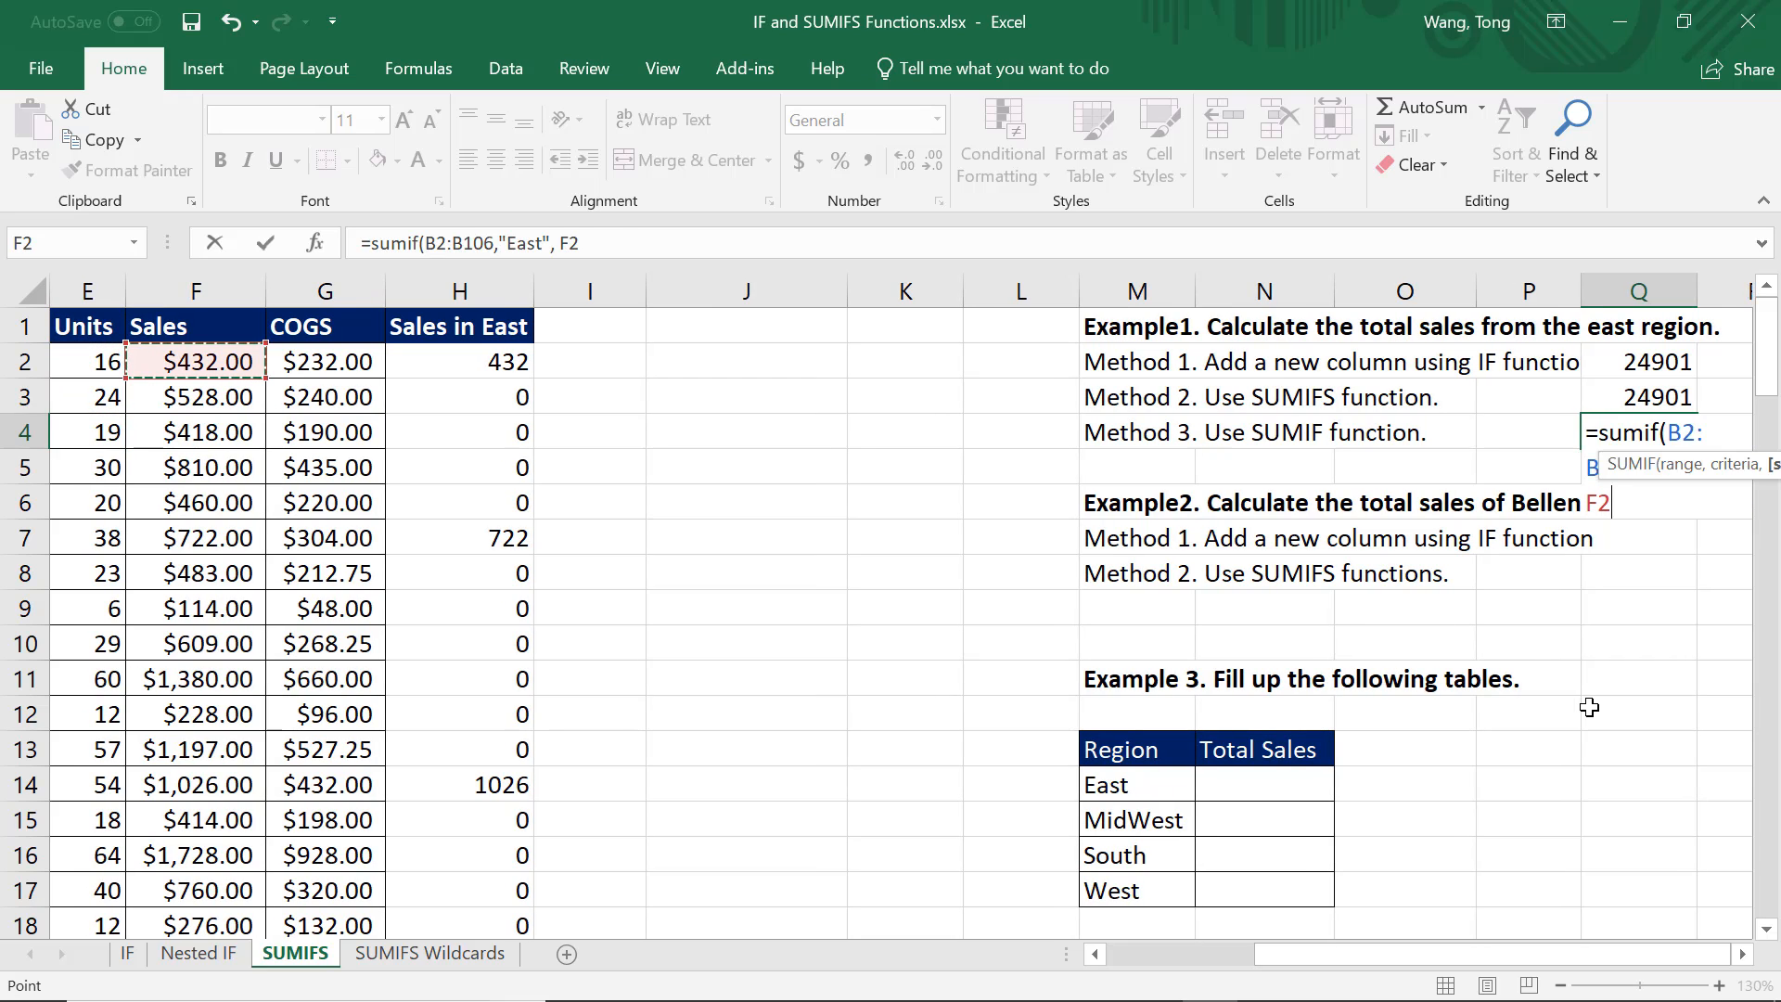
pyautogui.hotkey('ctrl', 'shift', 'Down')
pyautogui.write(')')
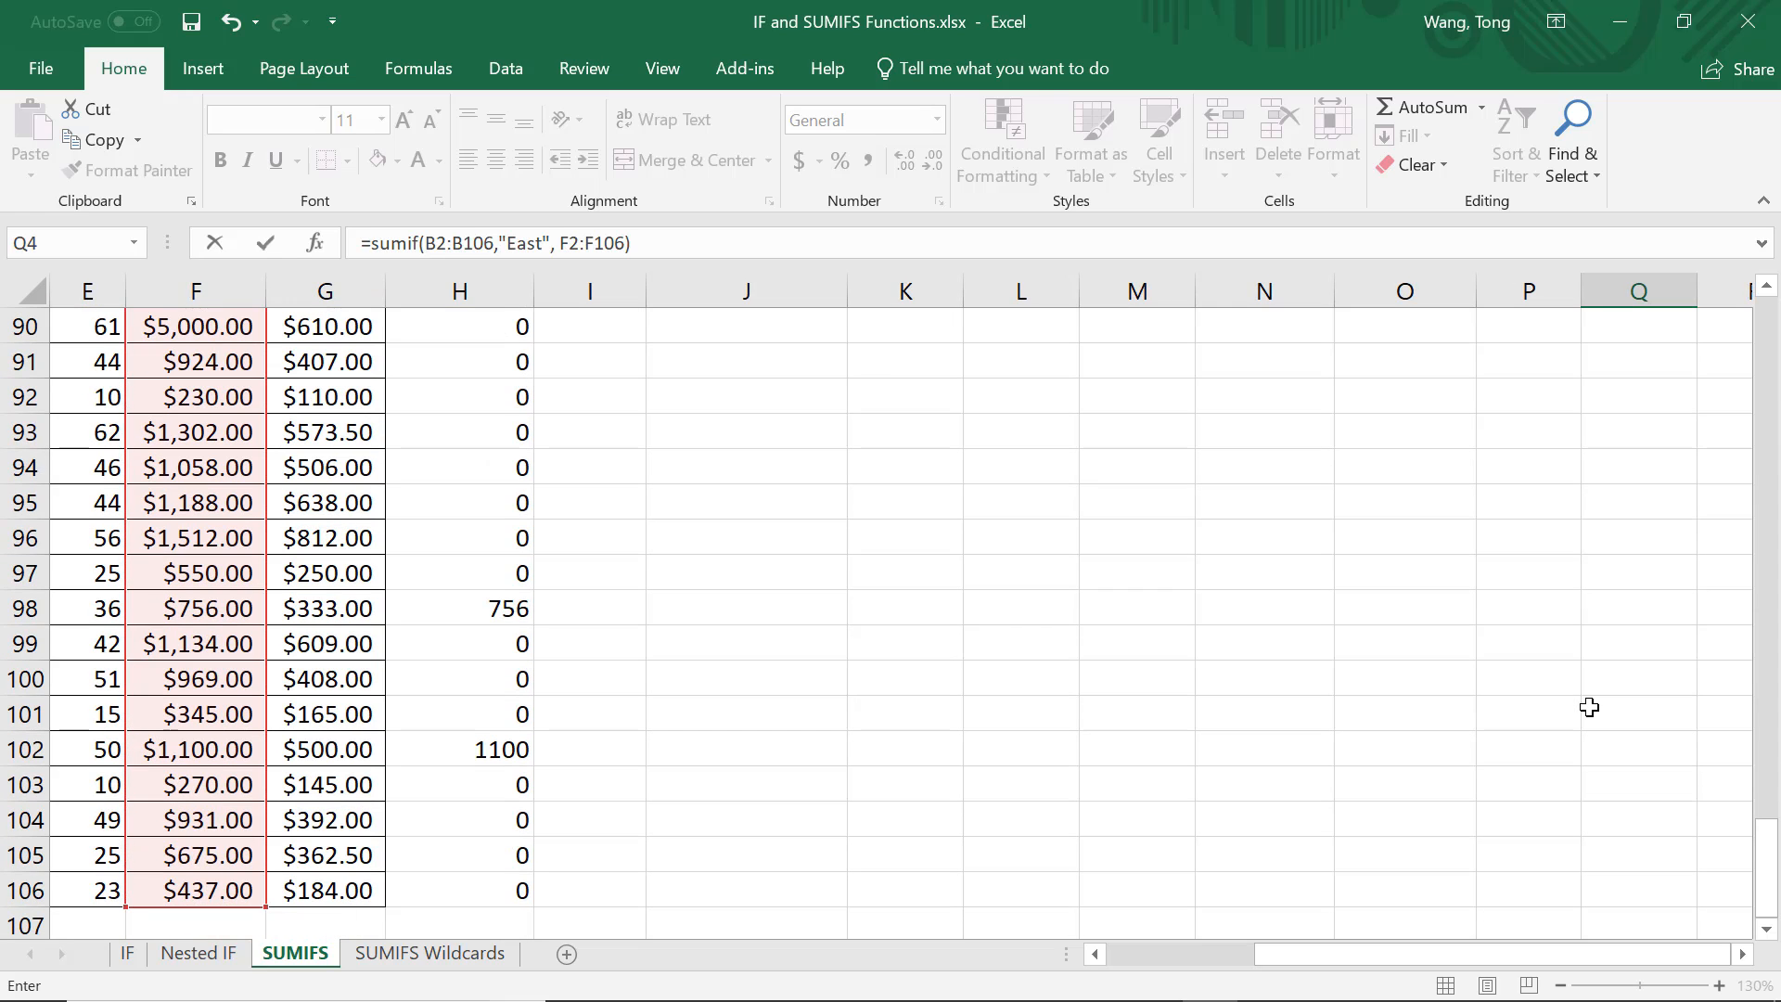
pyautogui.press('Return')
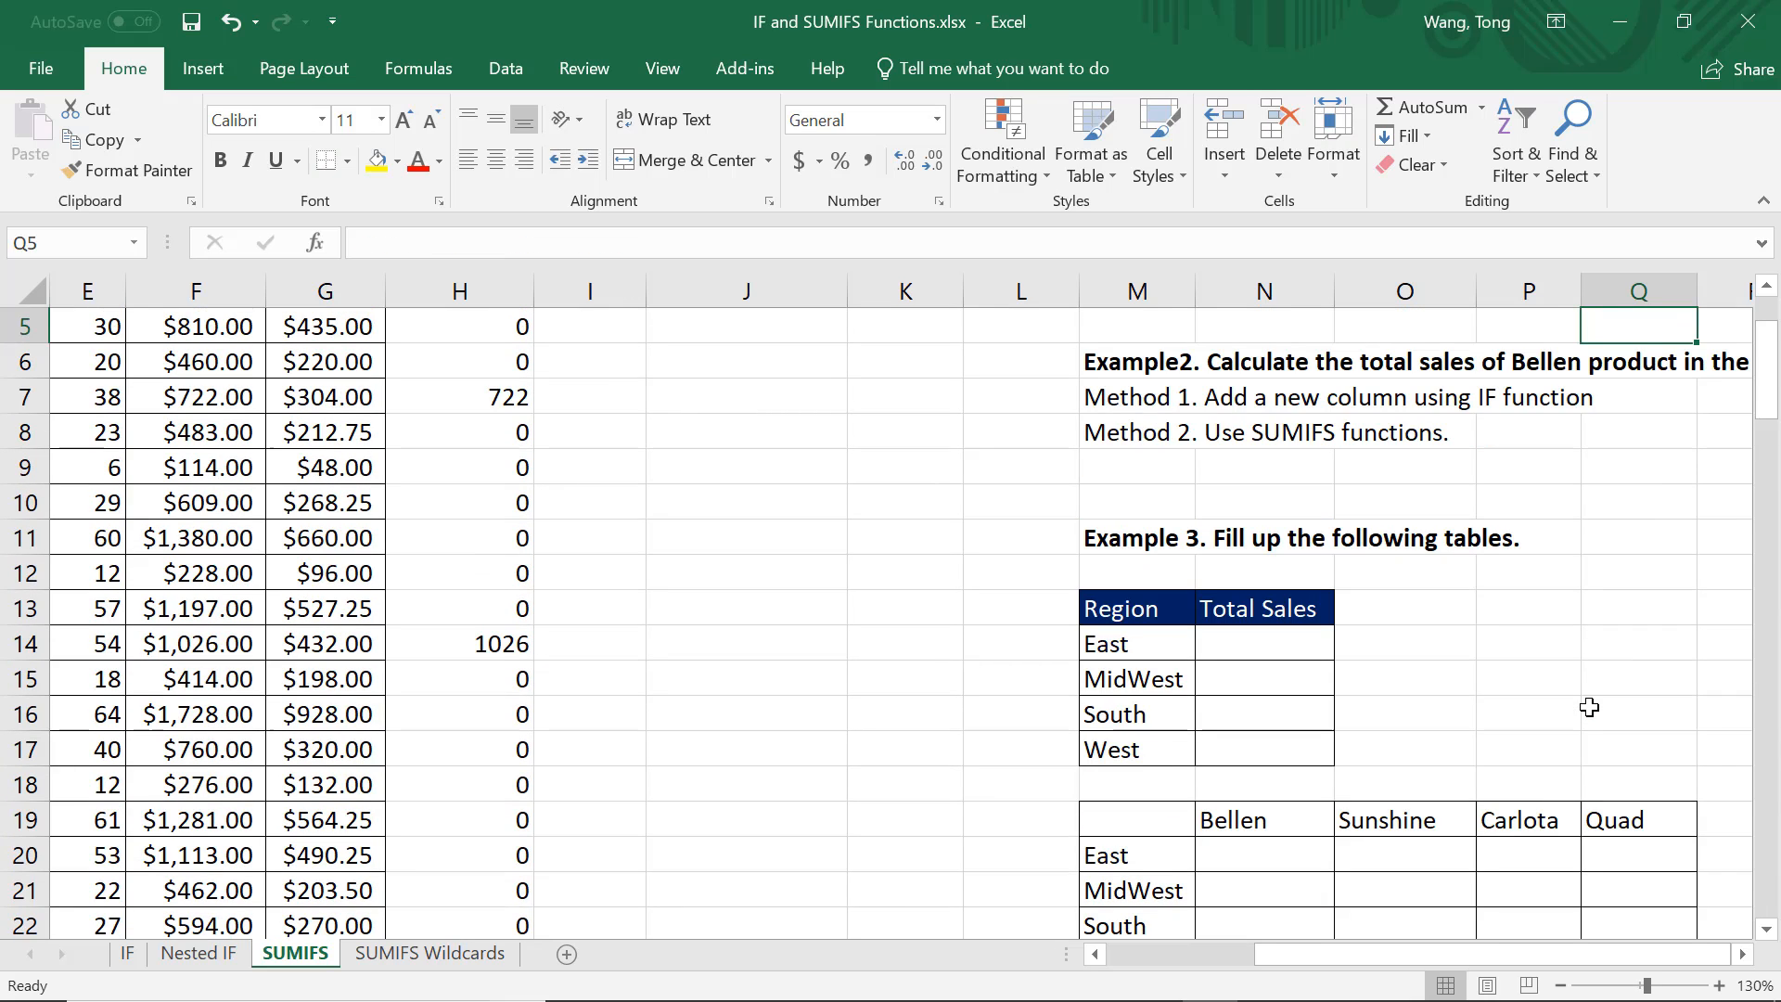
pyautogui.scroll(1, 1605, 703)
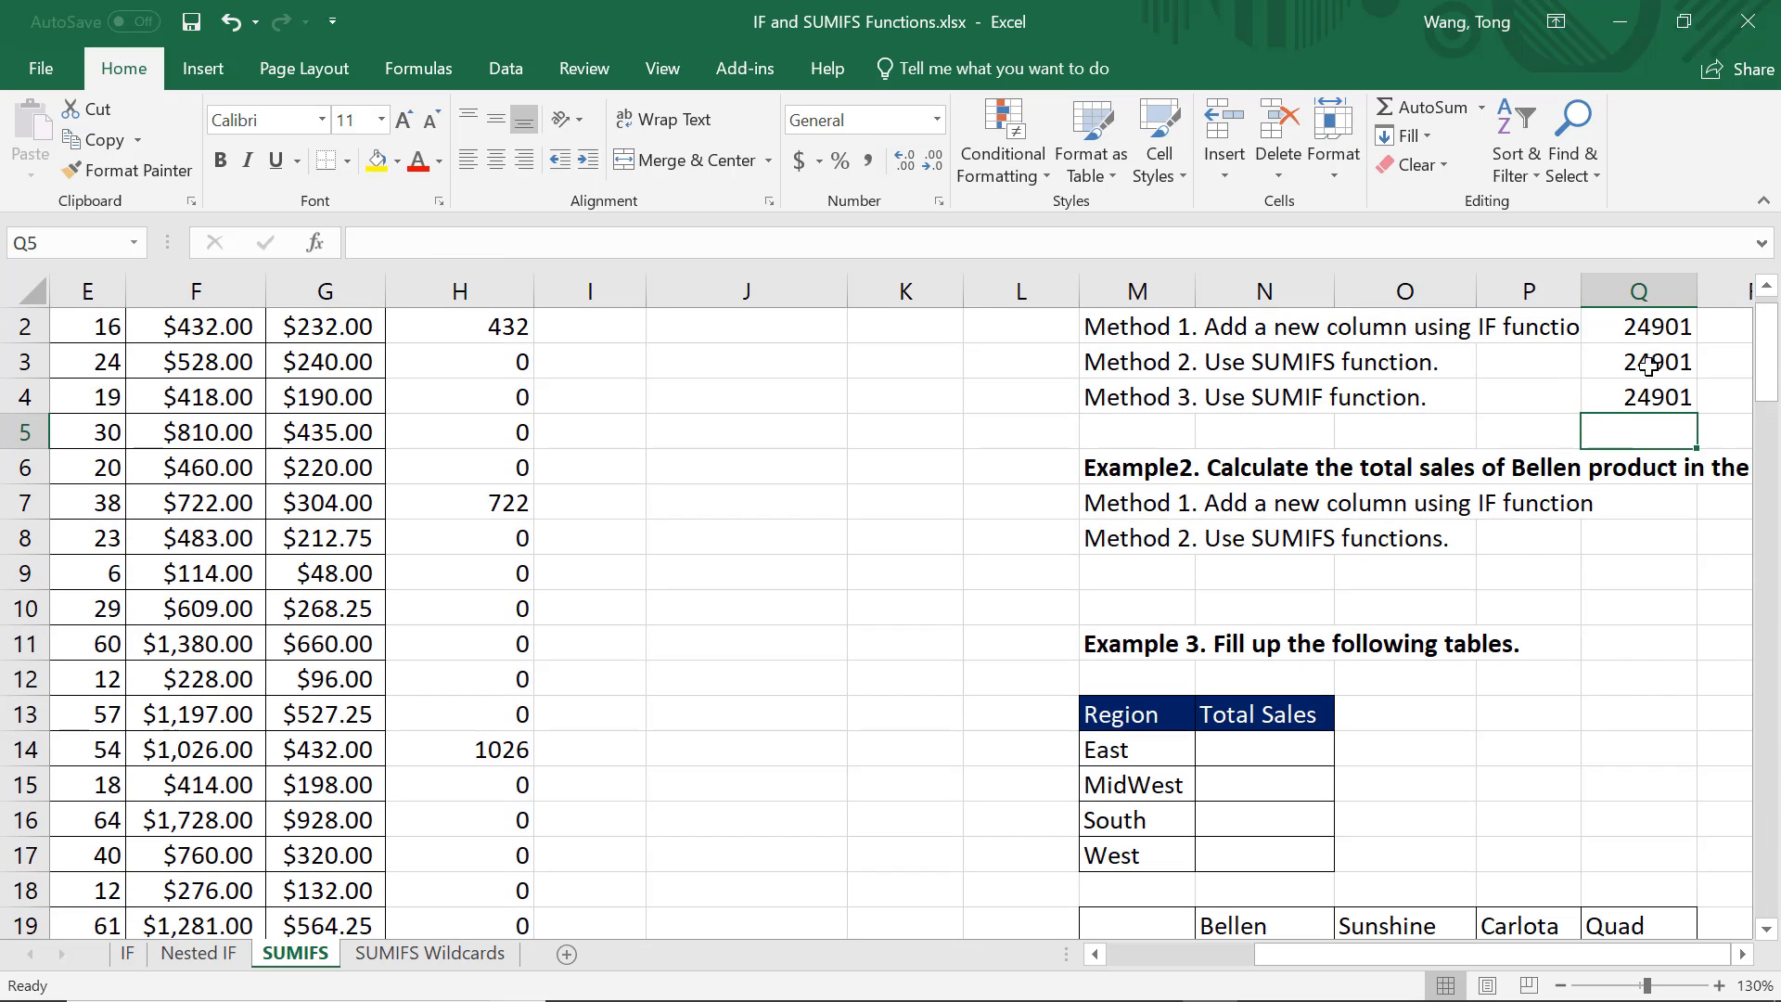
pyautogui.scroll(1, 1614, 432)
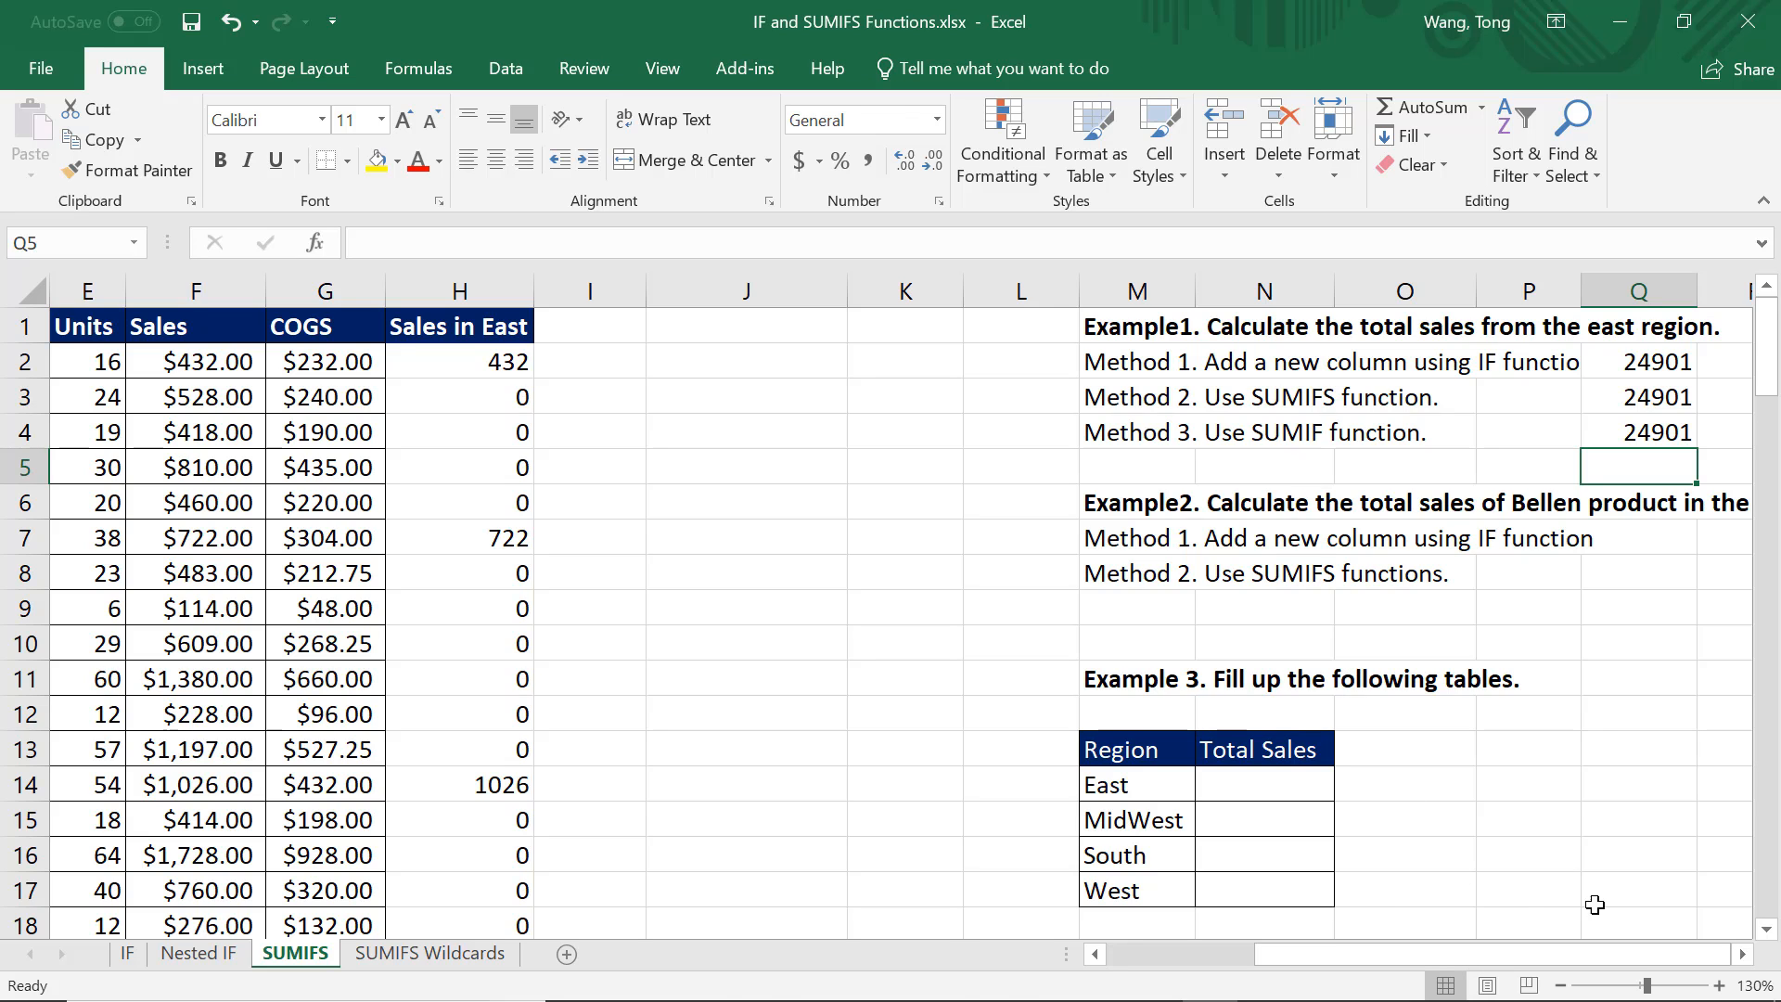
# Add the header "Sales of Bellen in West" in I1 and widen column I to fit it.
pyautogui.hscroll(4, 1743, 954)
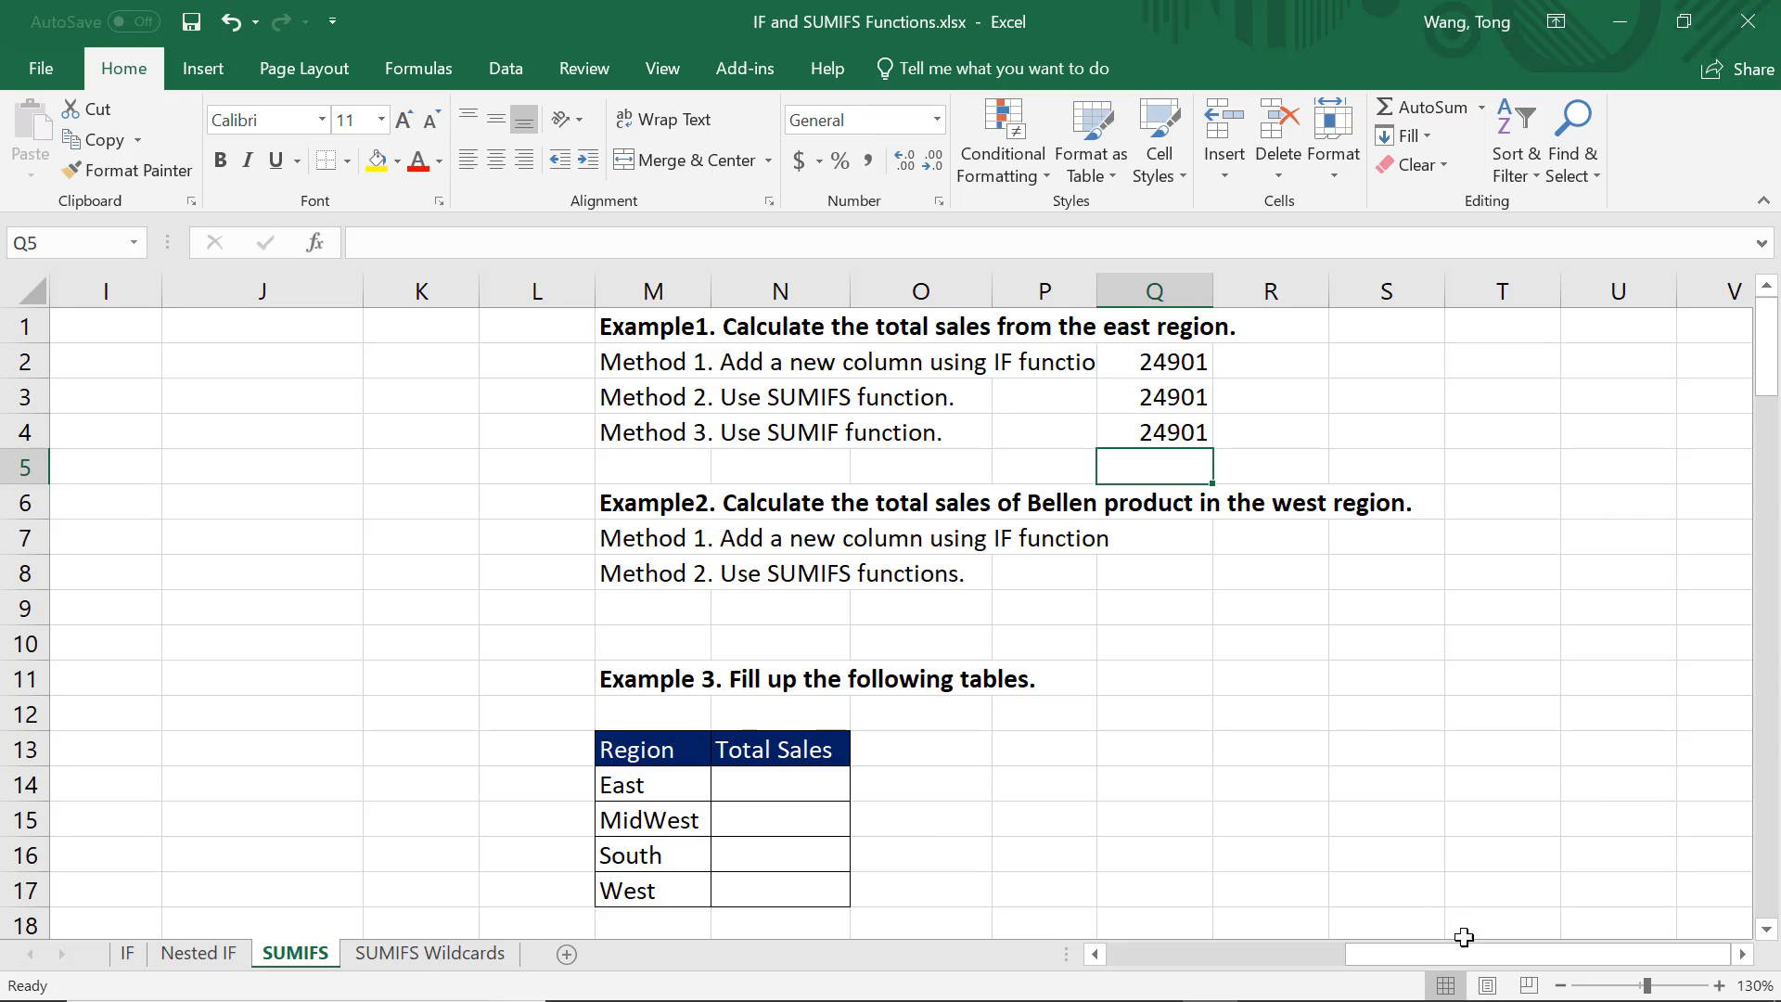
pyautogui.moveTo(1468, 961); pyautogui.dragTo(1187, 984)
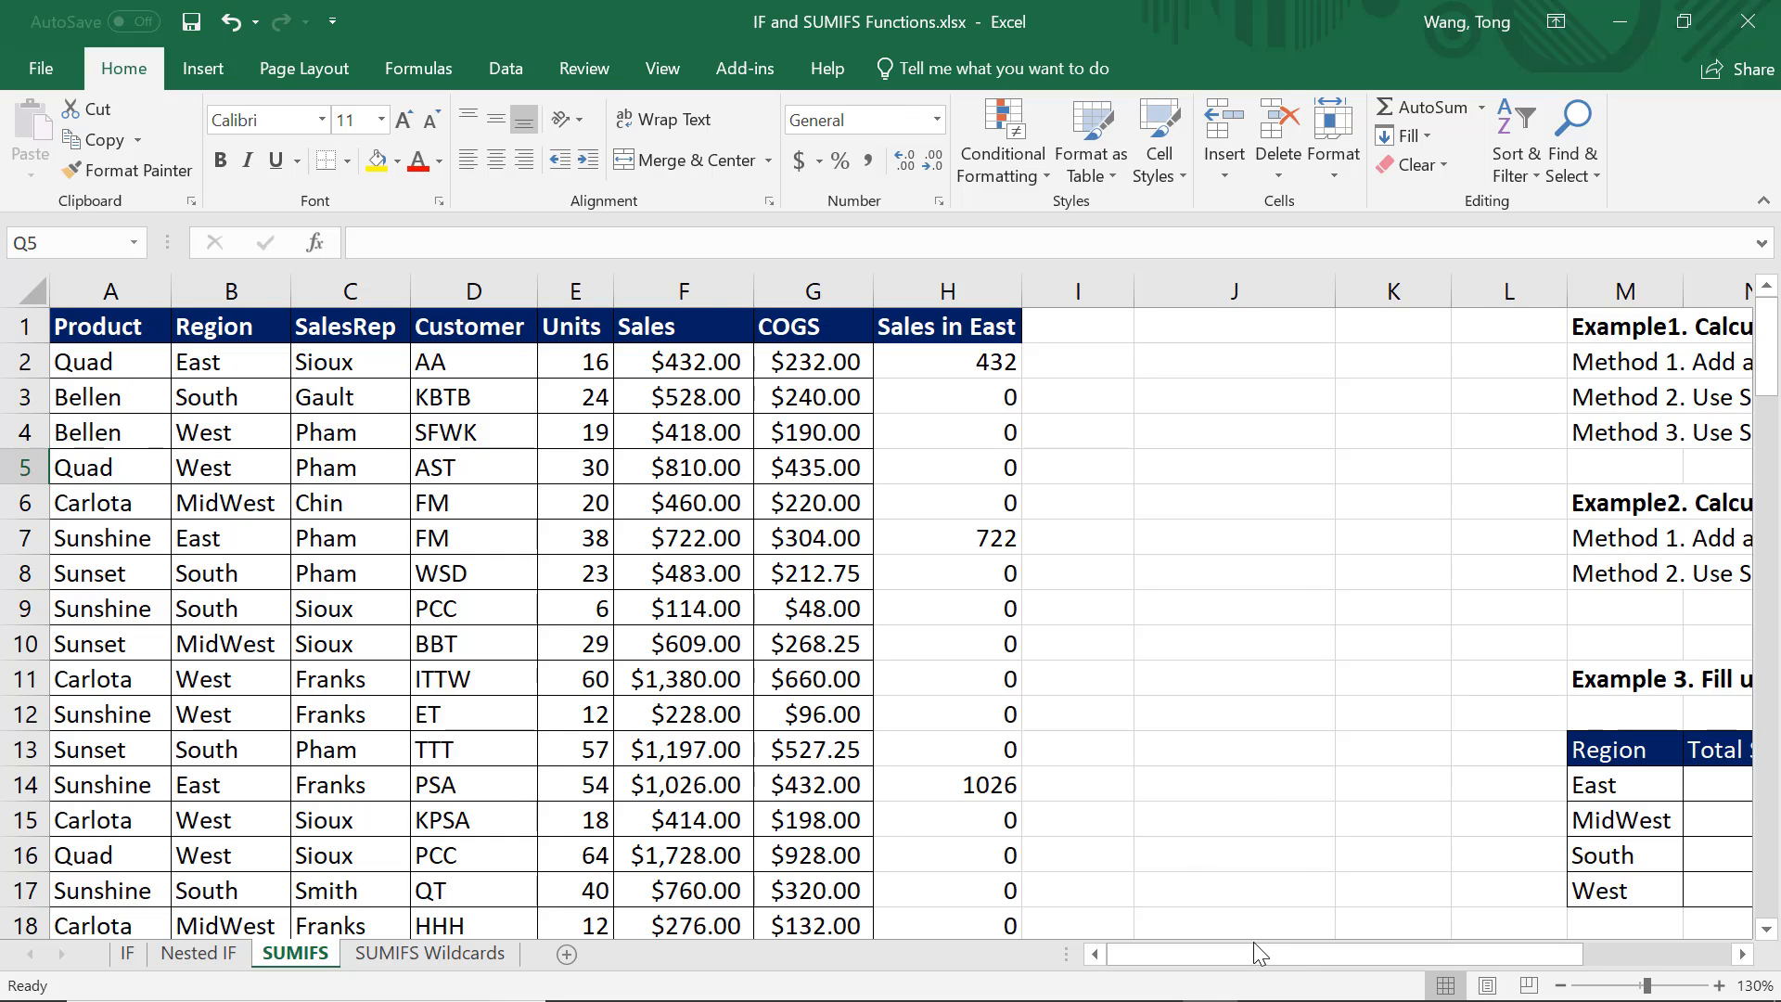
pyautogui.moveTo(1256, 952); pyautogui.dragTo(1482, 998)
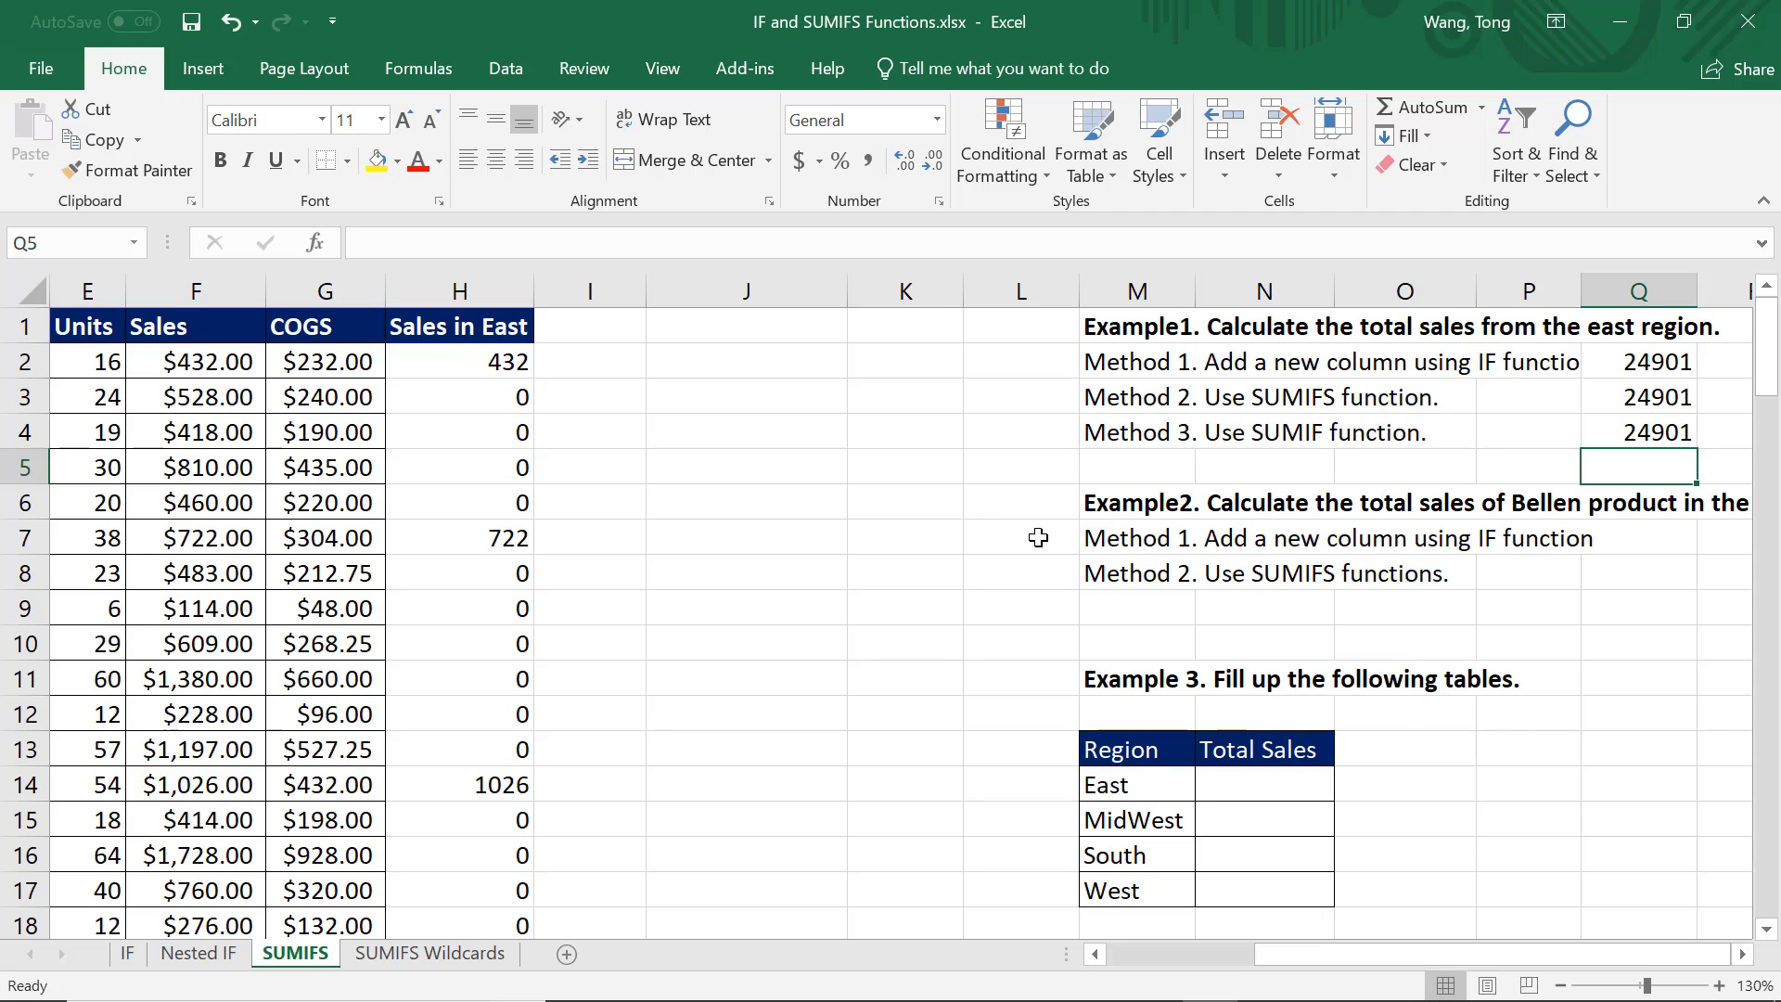
pyautogui.moveTo(647, 295); pyautogui.dragTo(734, 309)
pyautogui.click(654, 332)
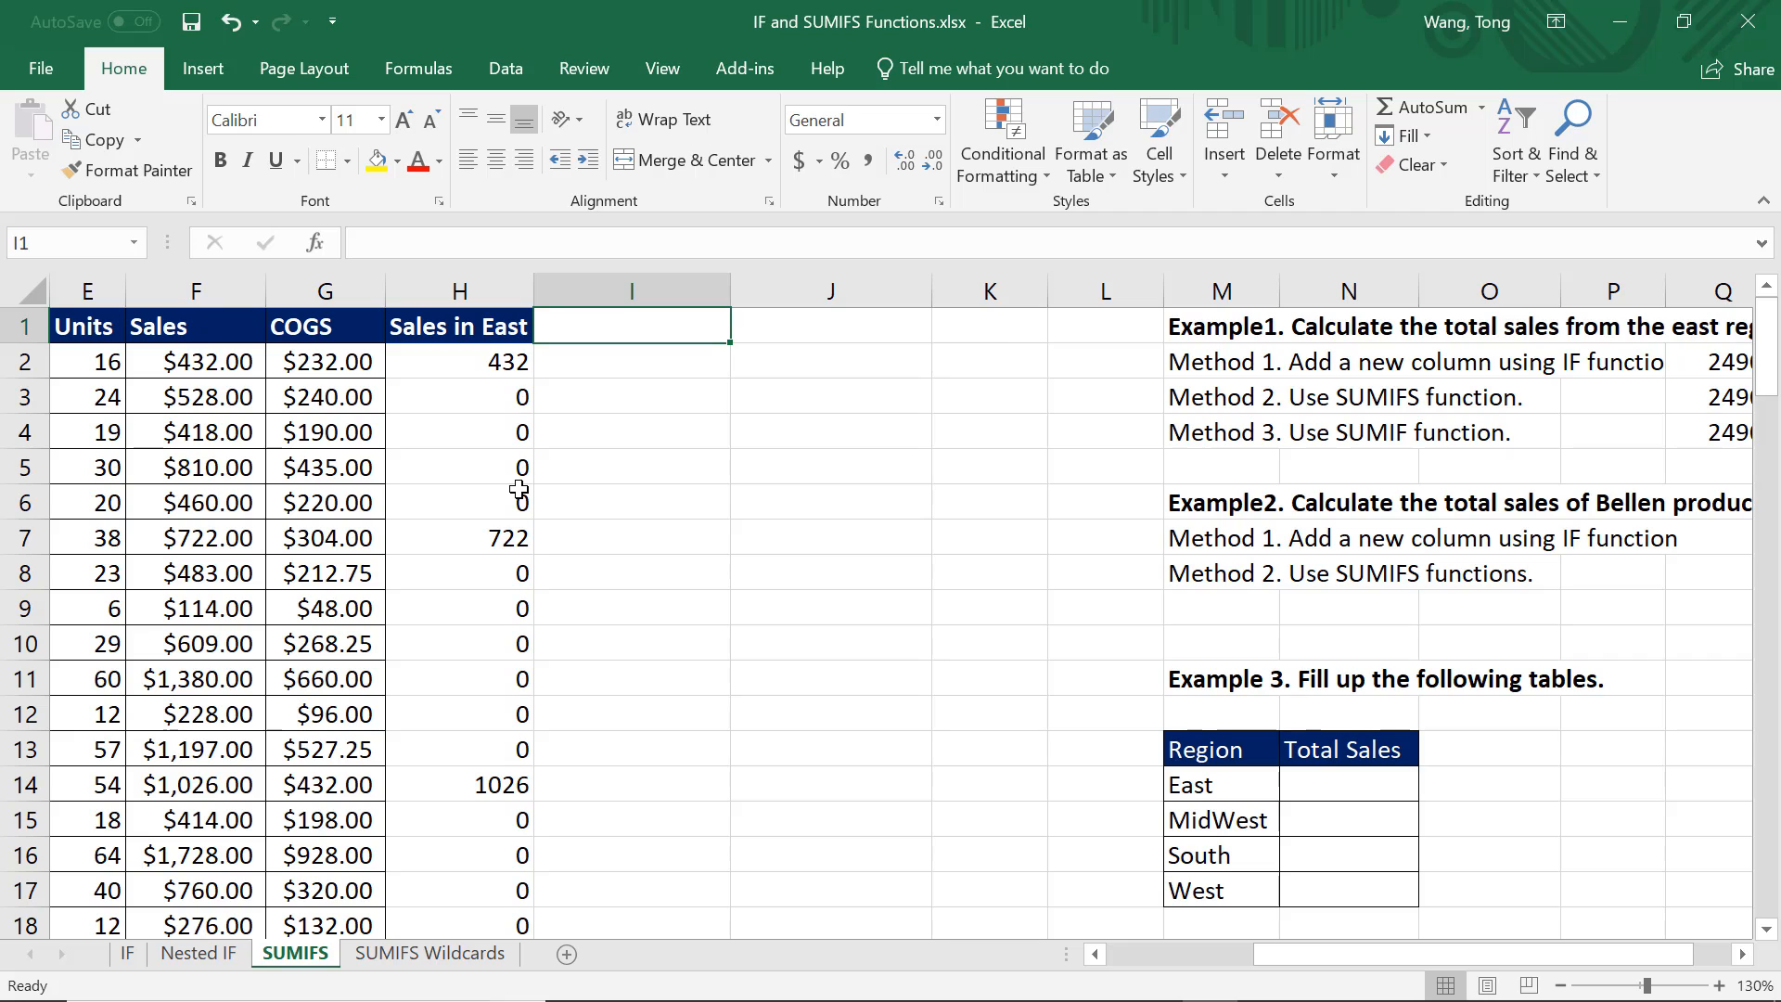
pyautogui.write('Sales o')
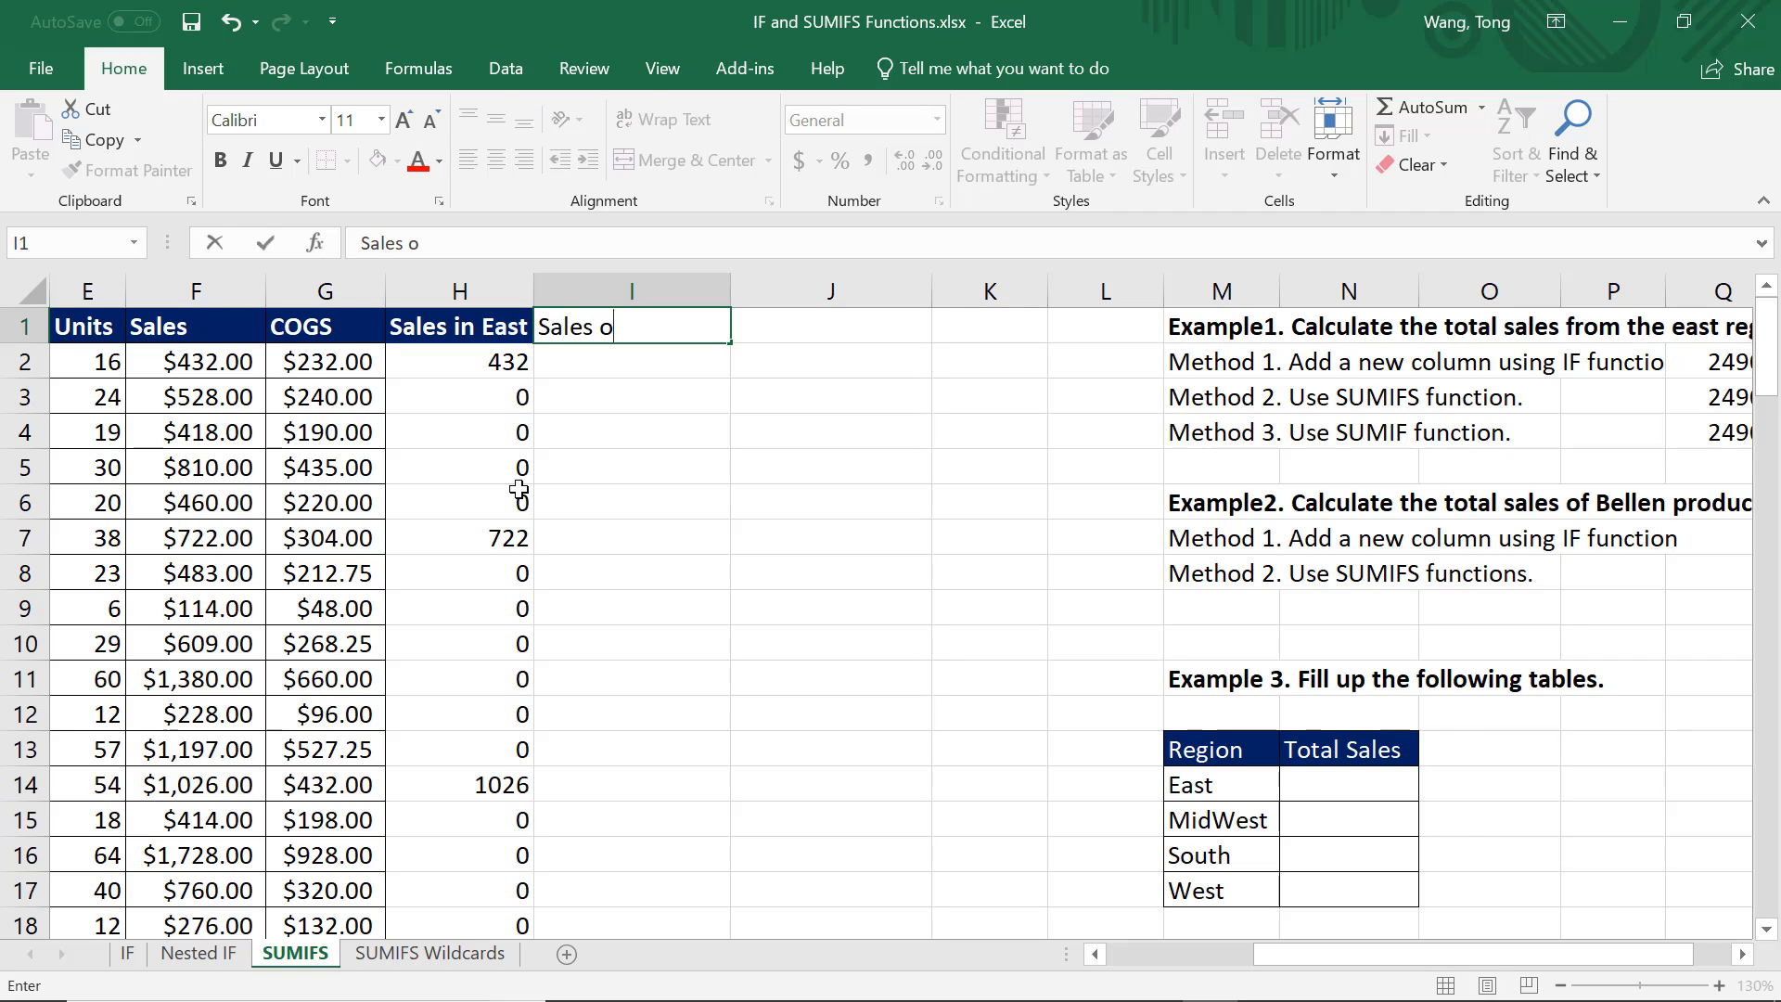
pyautogui.write('f Bellen in ')
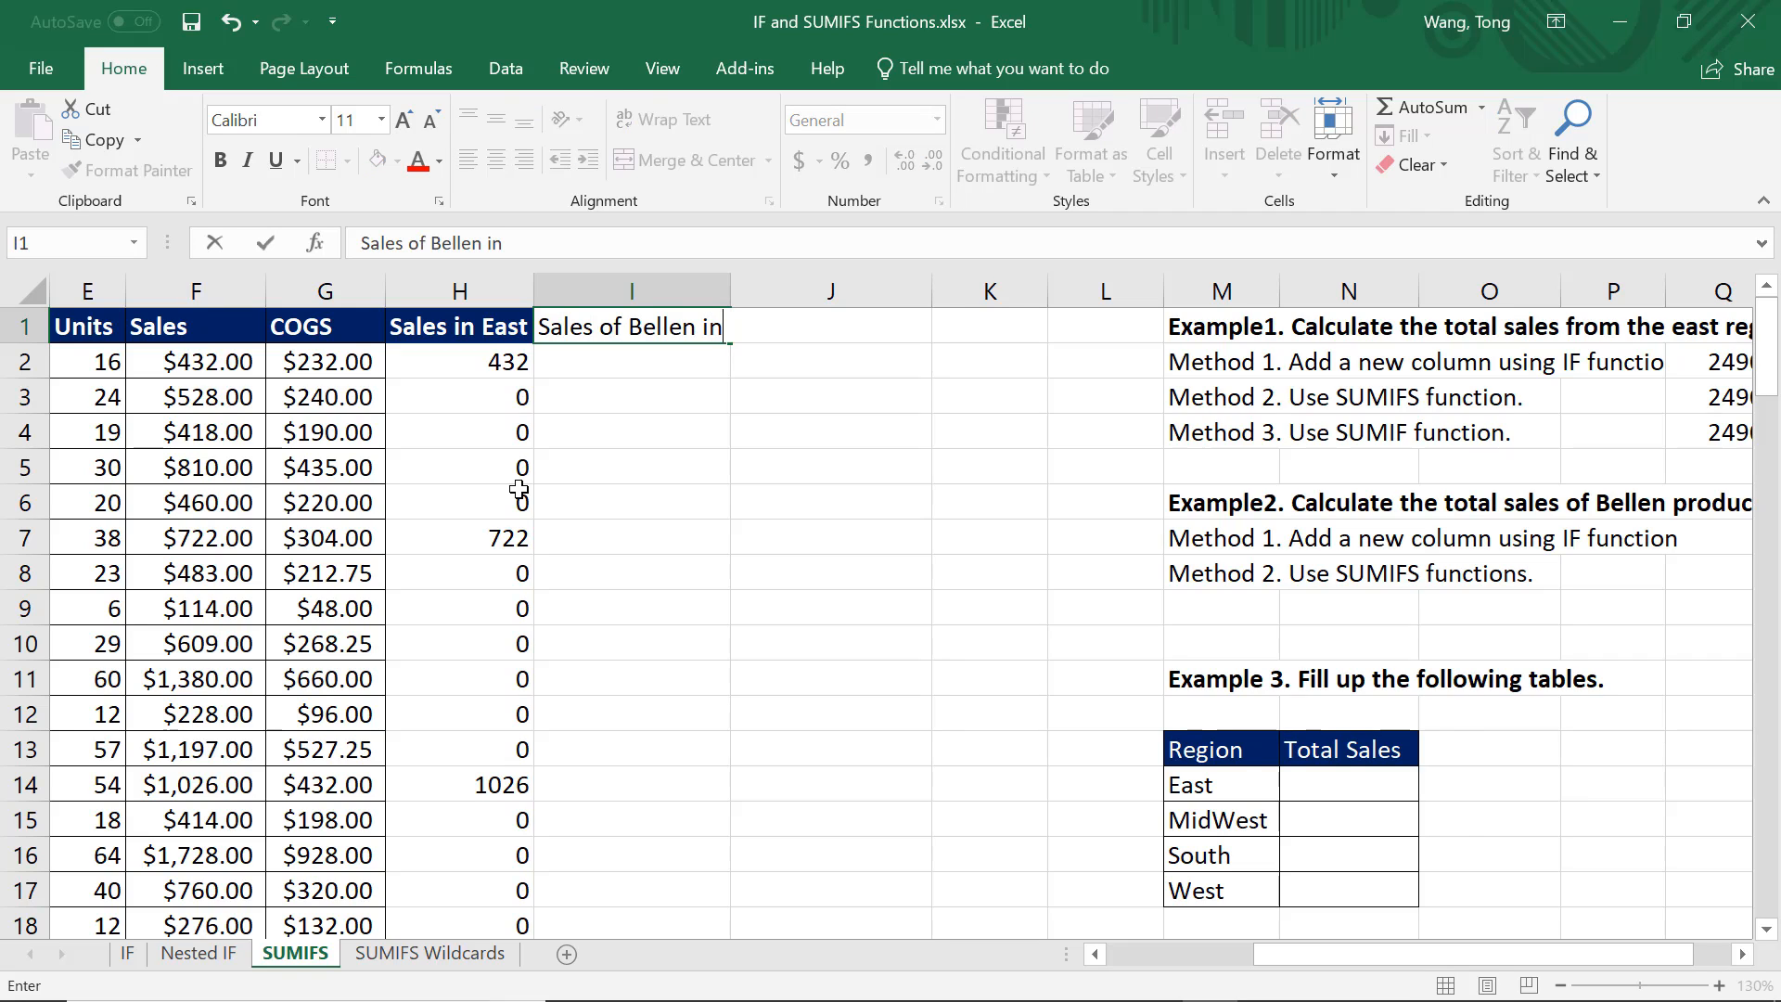
pyautogui.write('West')
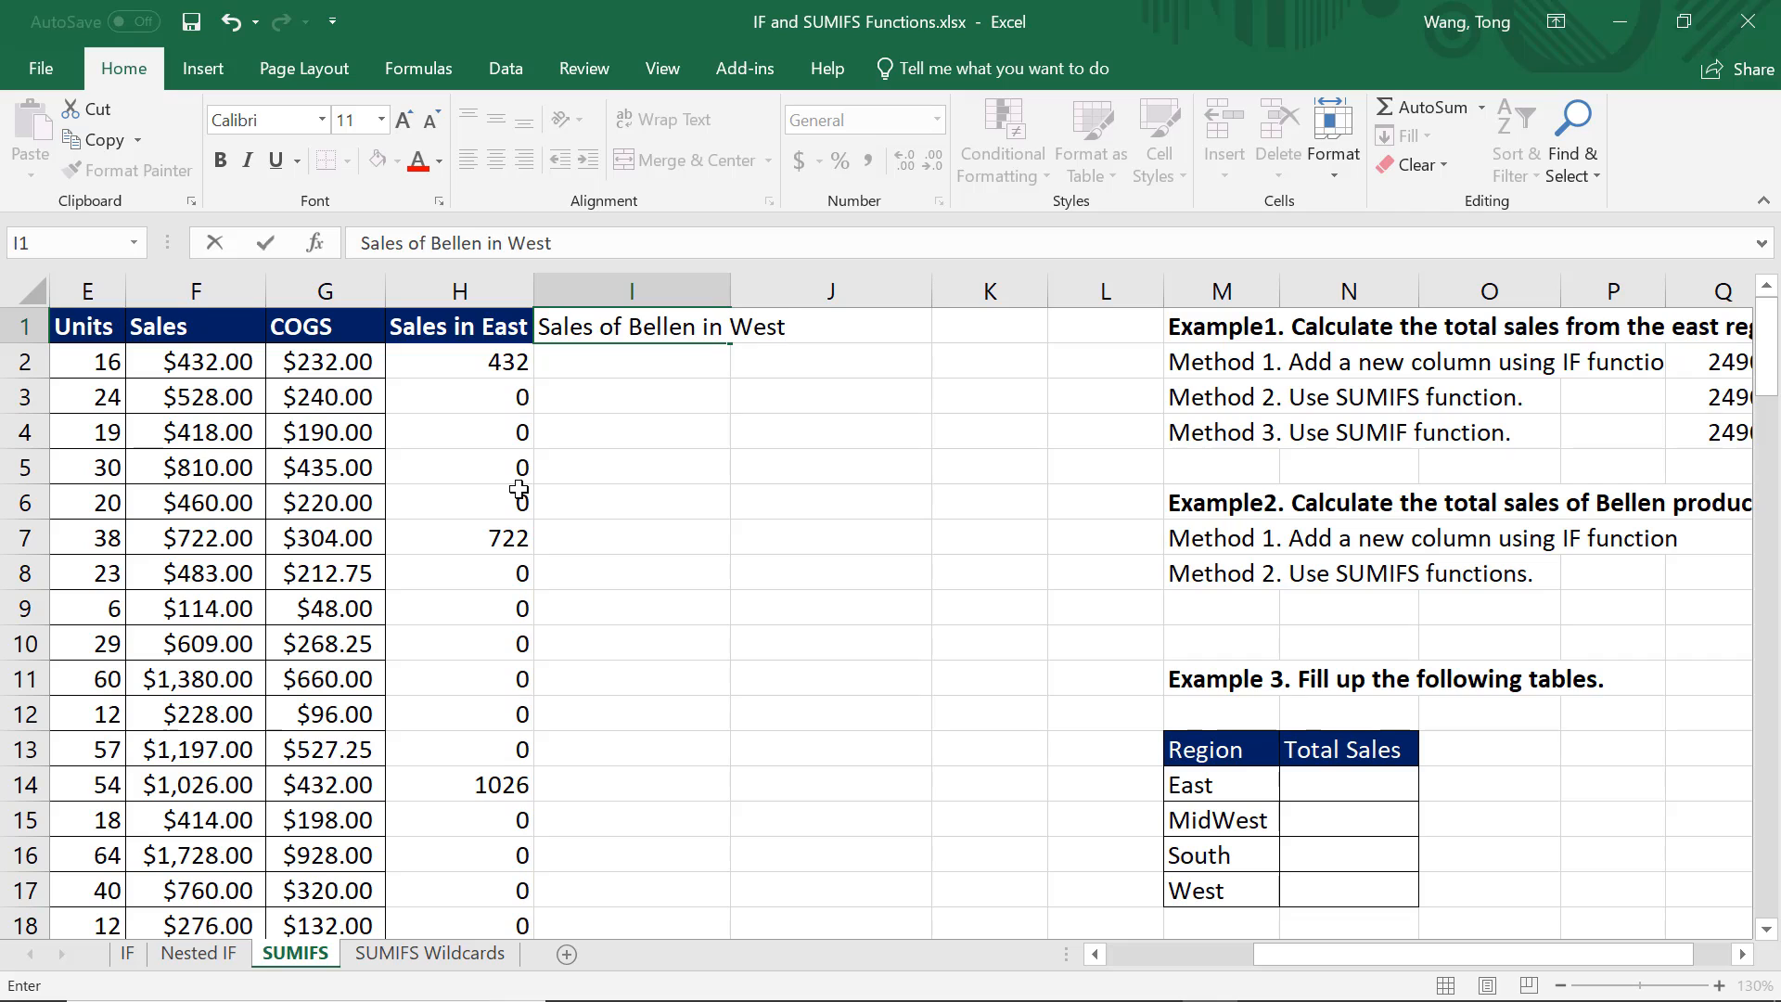
pyautogui.click(637, 404)
pyautogui.moveTo(732, 293); pyautogui.dragTo(822, 293)
# Start an IF formula in I2 with a nested AND whose first condition is A2="Bellen".
pyautogui.click(770, 359)
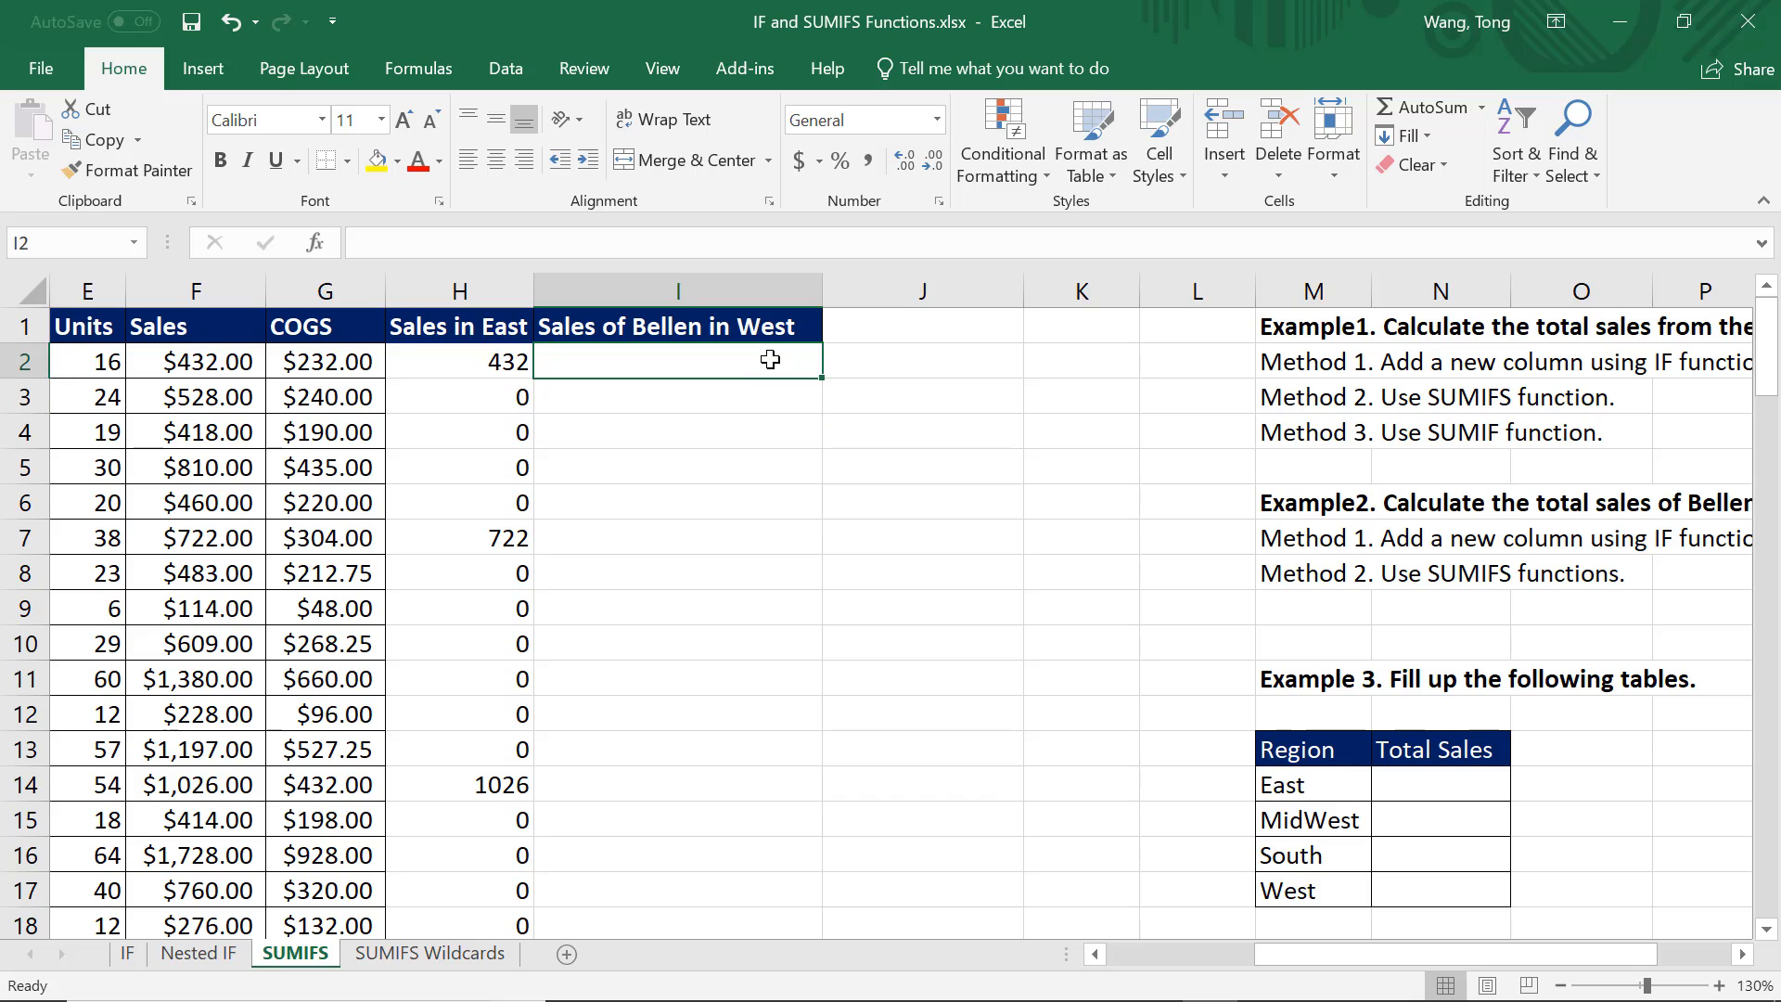
pyautogui.write('=if(')
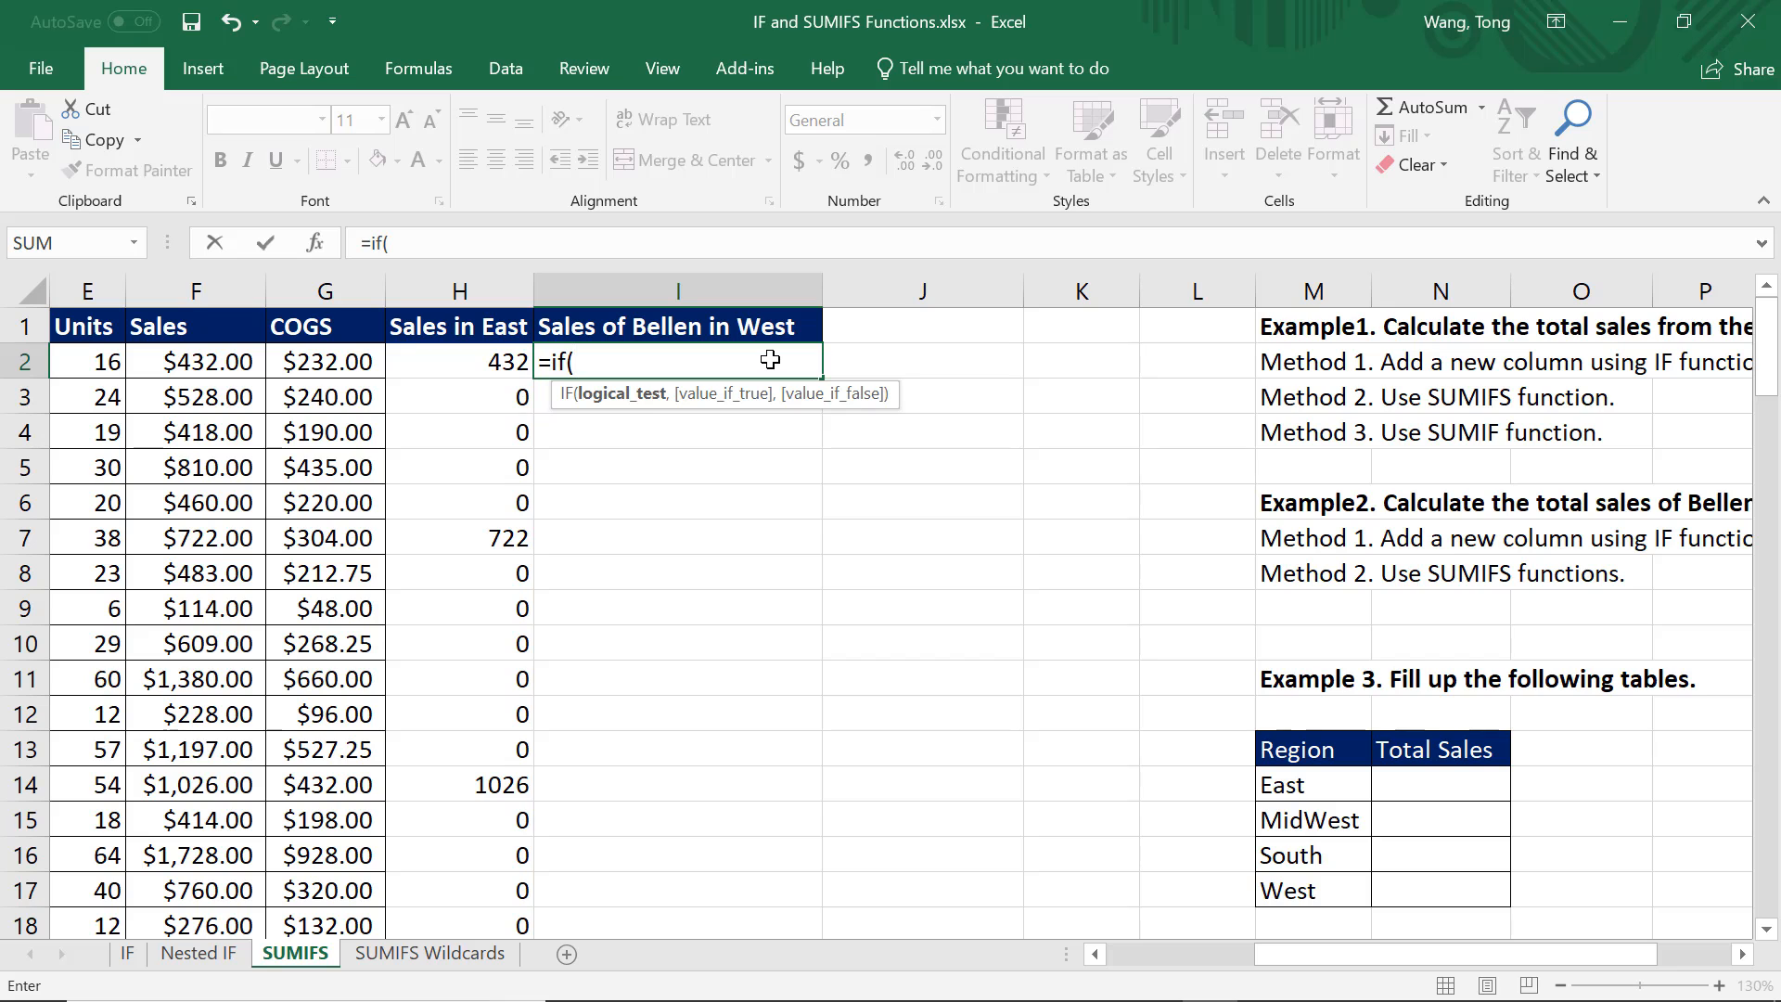
pyautogui.write('and(')
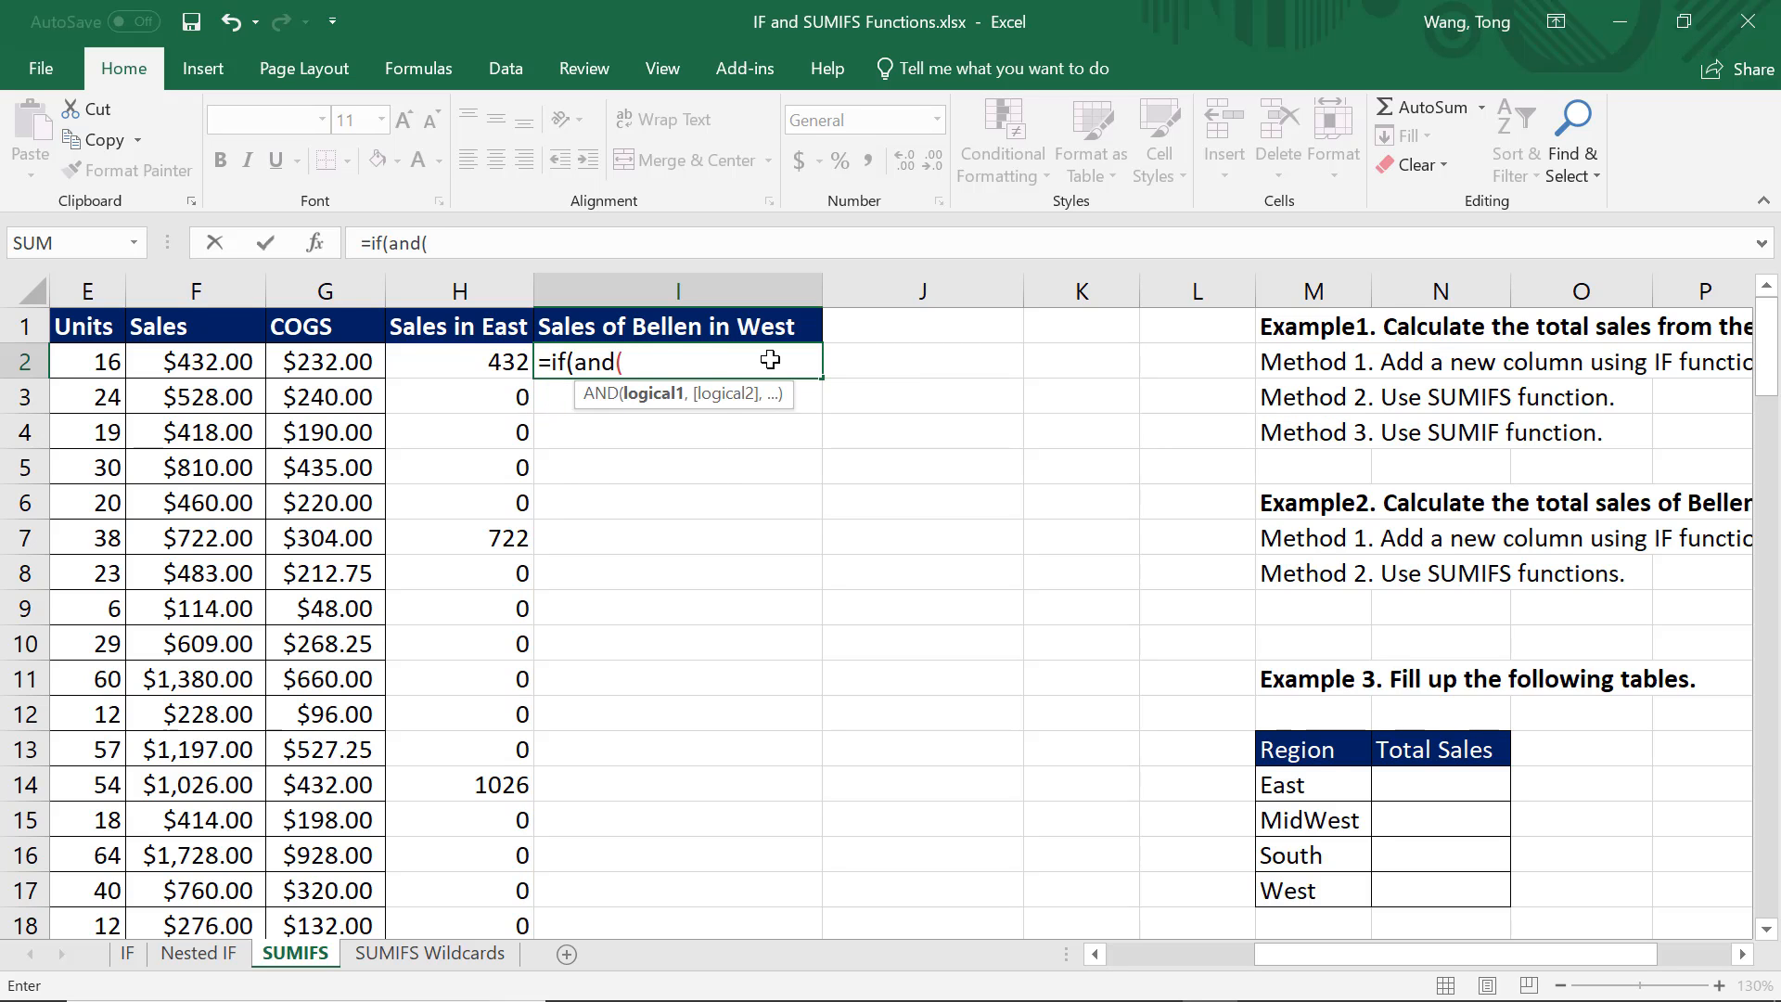
pyautogui.press('Left')
pyautogui.press('Left')
pyautogui.press('Left')
pyautogui.press('Left')
pyautogui.press('Left')
pyautogui.press('Left')
pyautogui.press('Left')
pyautogui.press('Left')
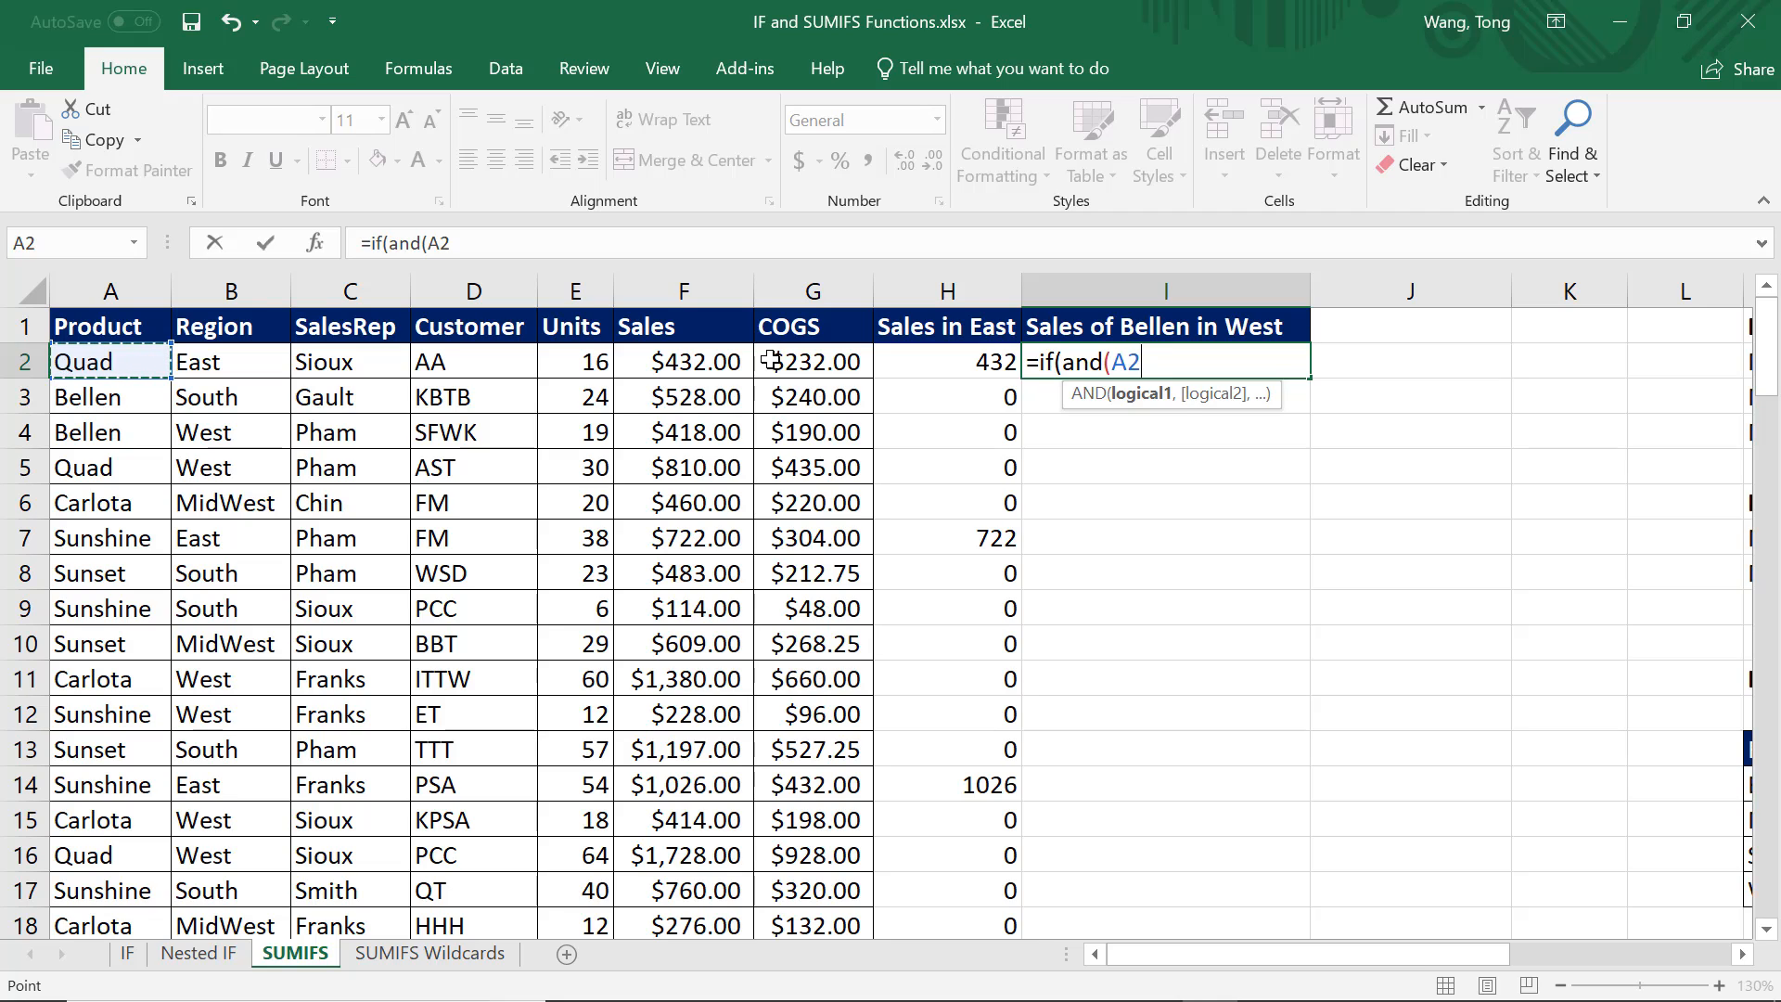
pyautogui.write('=')
pyautogui.write('Bellen')
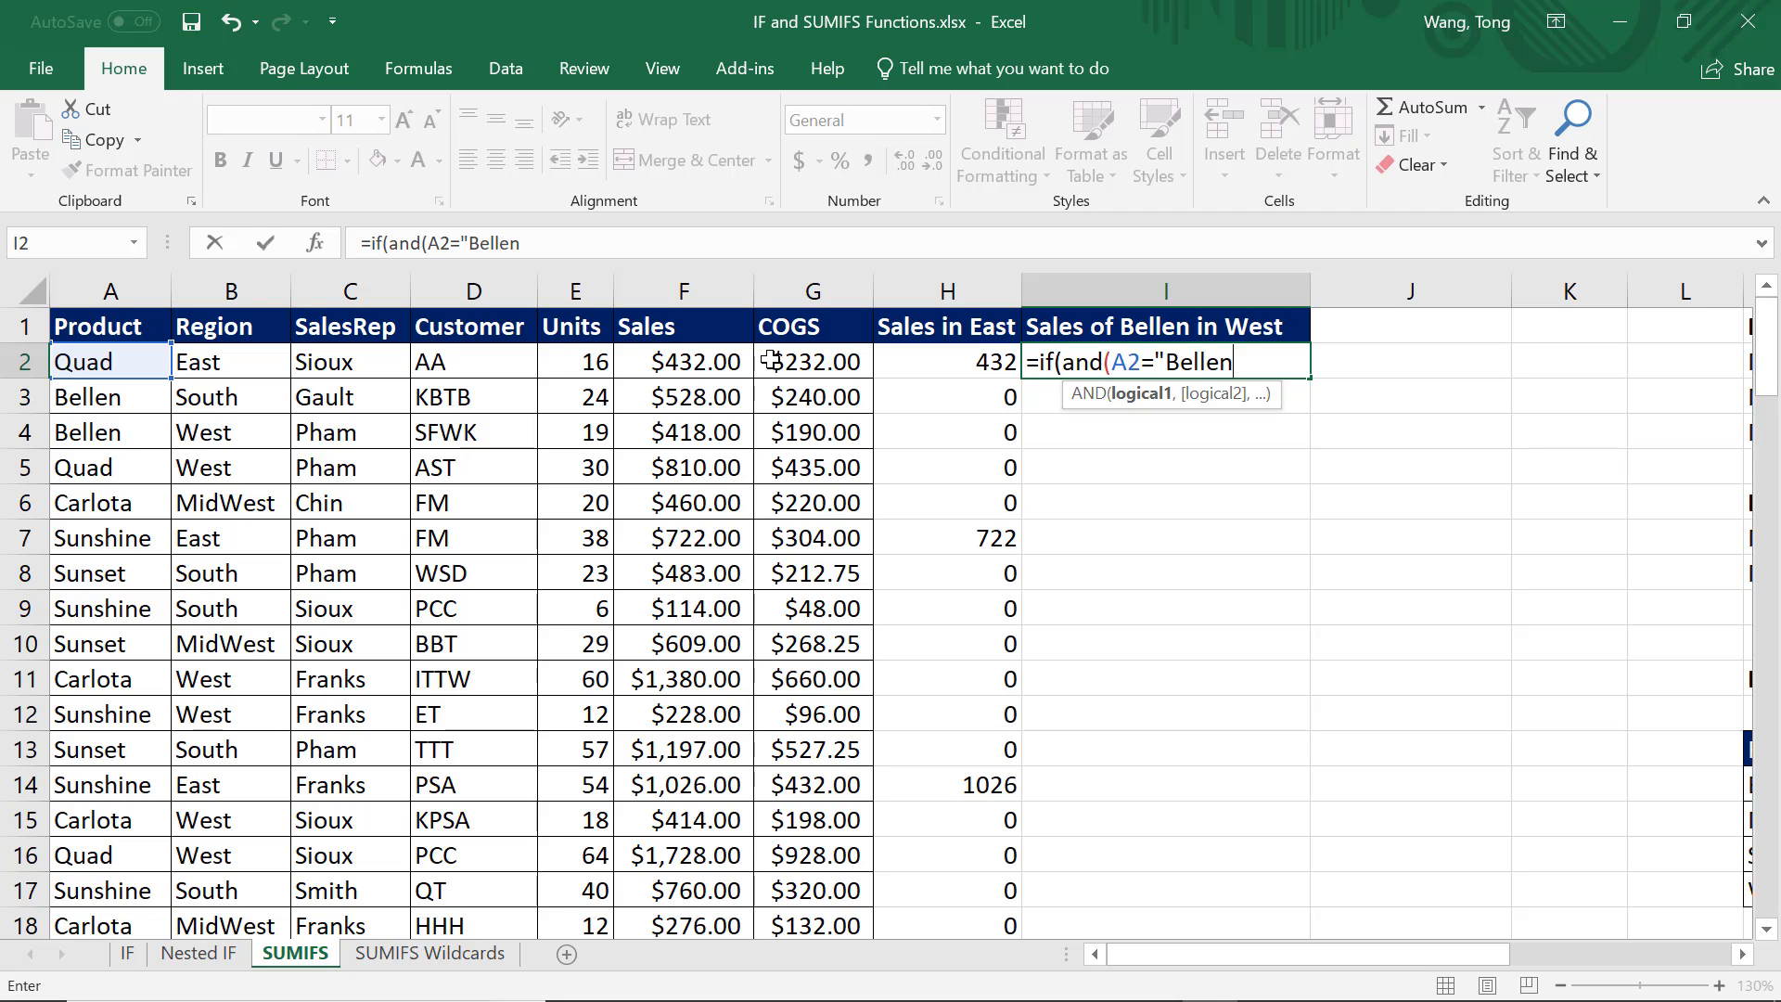
pyautogui.write('", ')
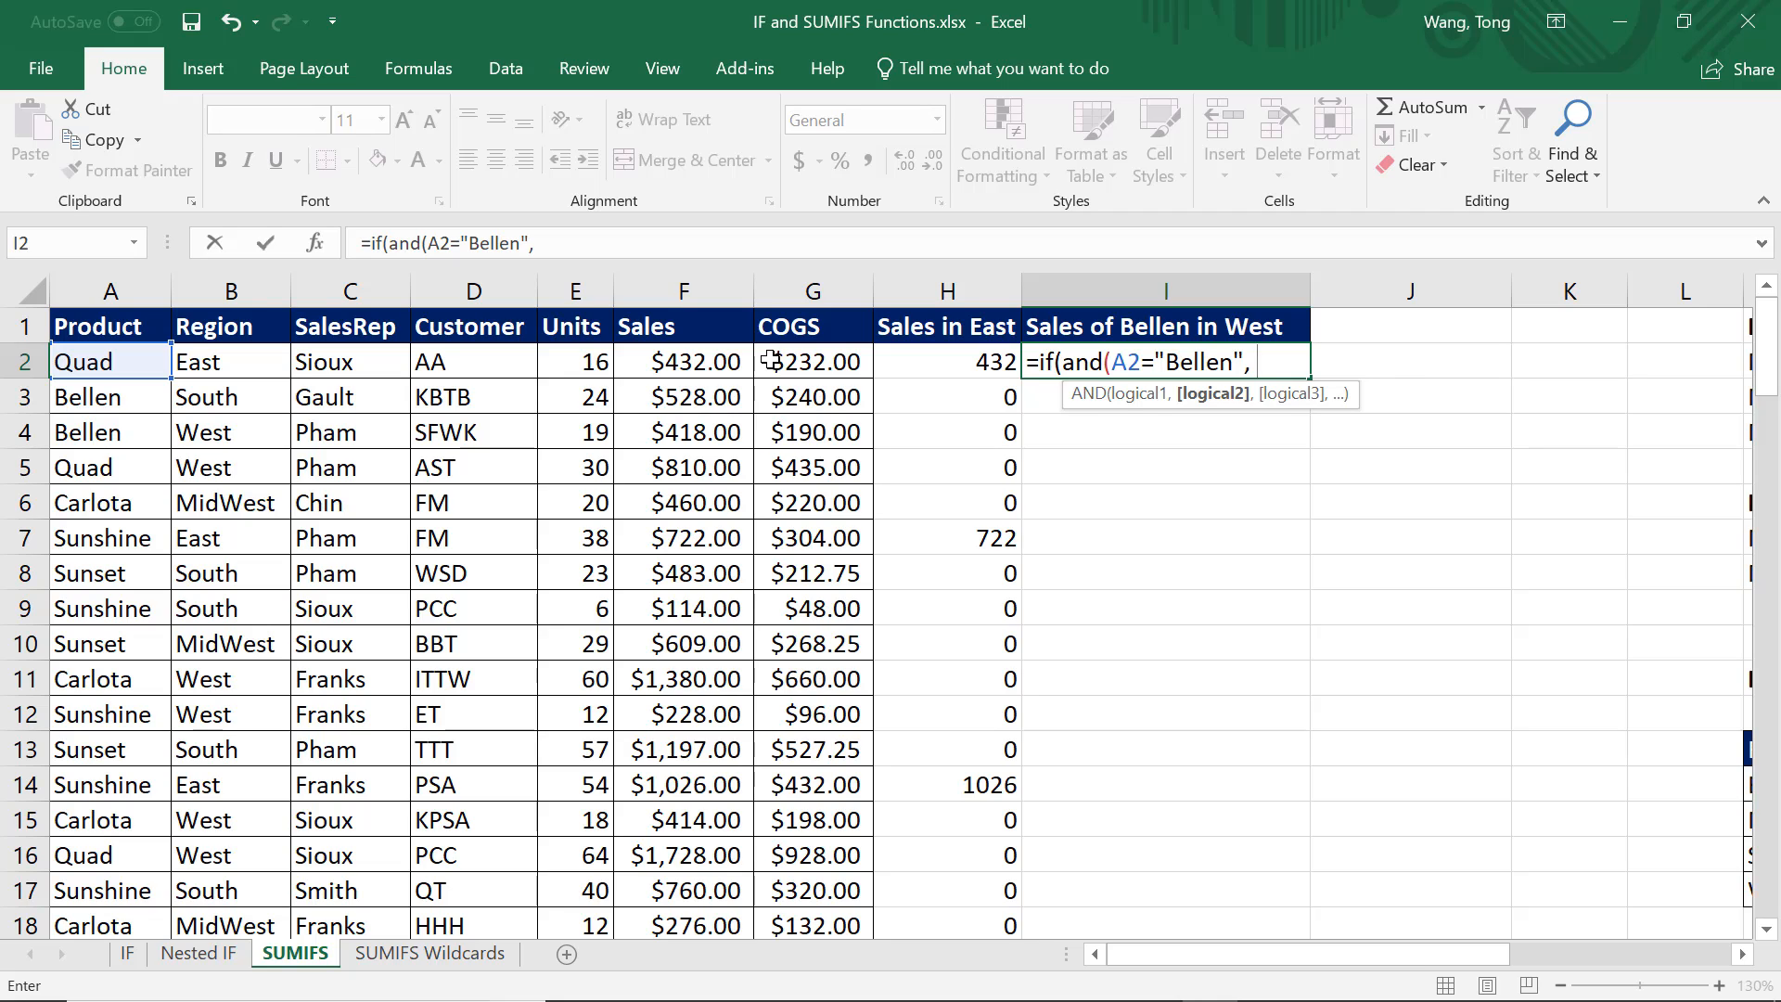
# Add B2="West" as the second AND condition in the I2 formula and close the logical test.
pyautogui.write('B2')
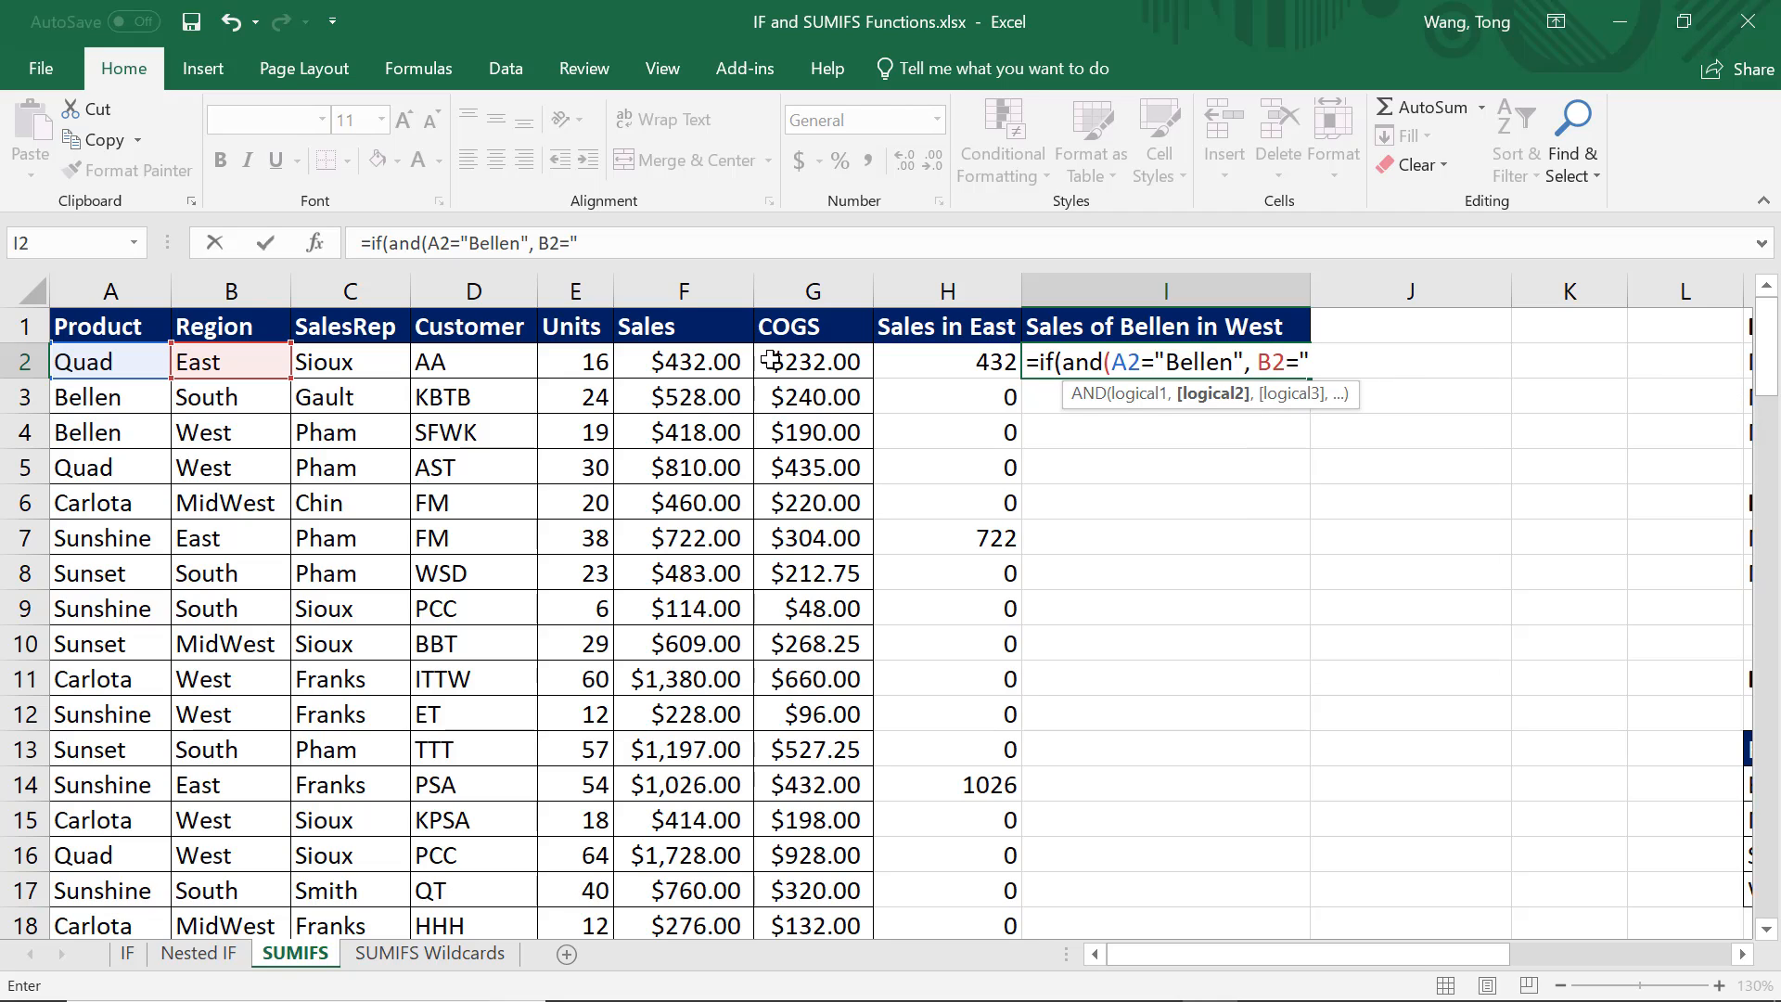
pyautogui.write('="West")')
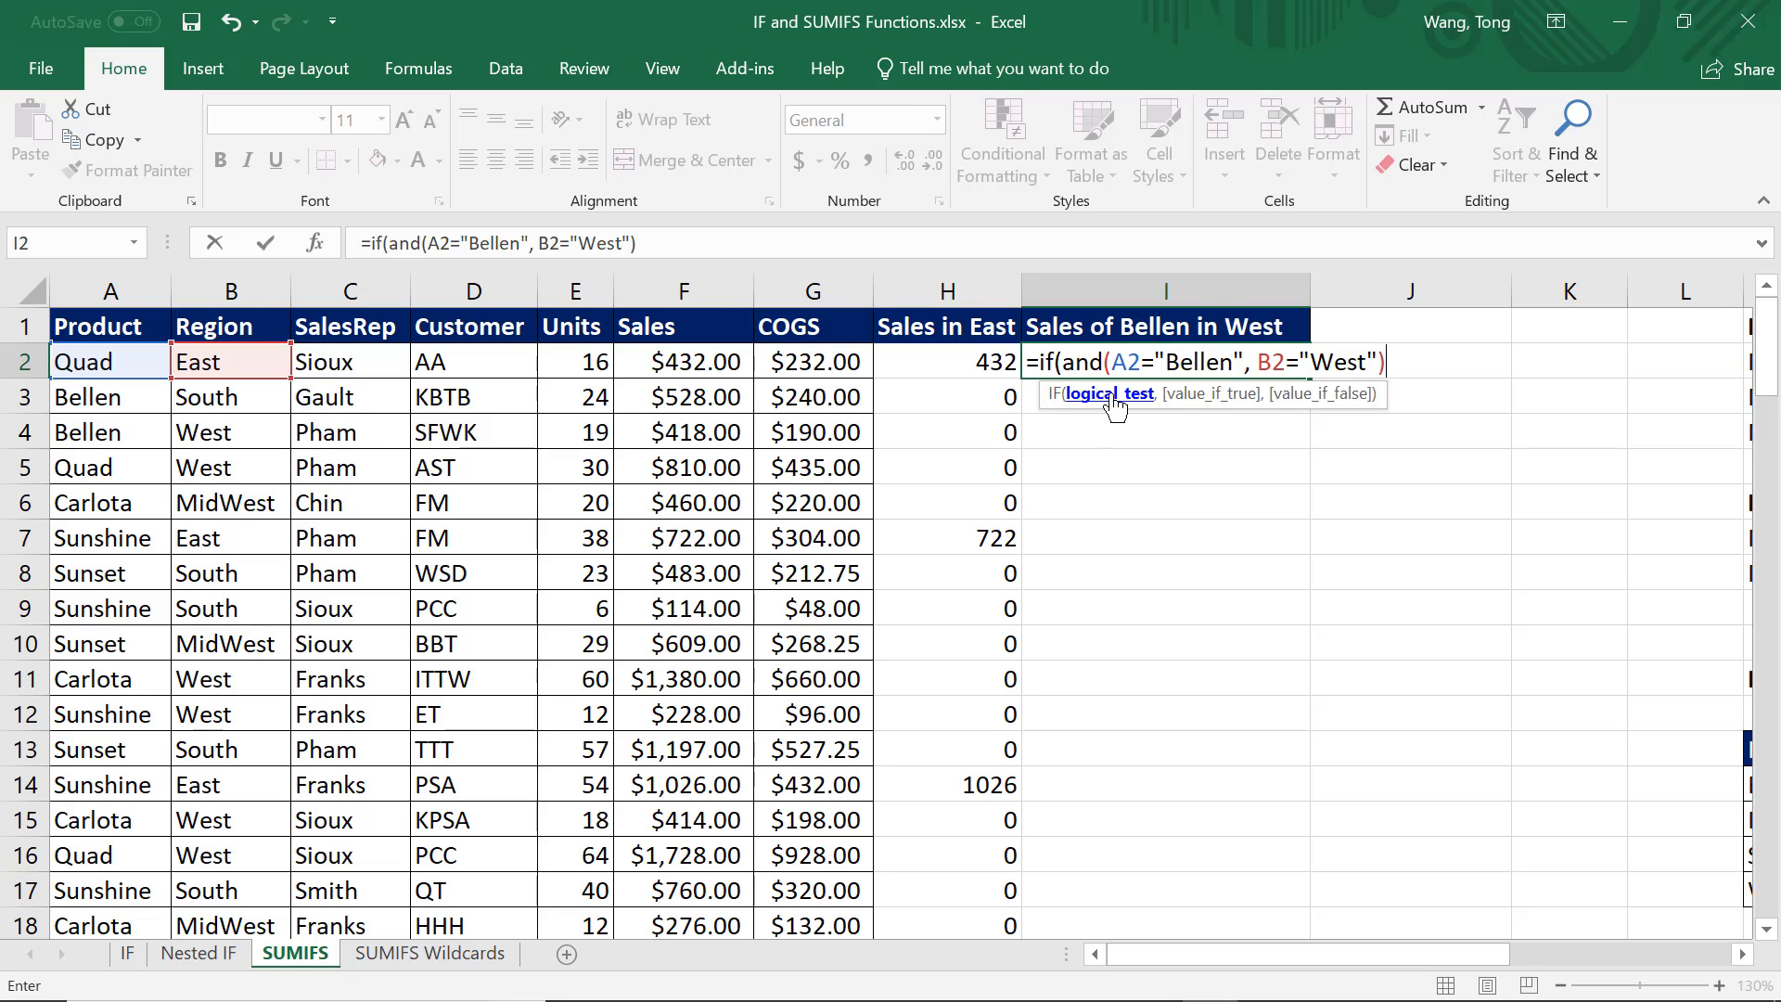
pyautogui.write(', ')
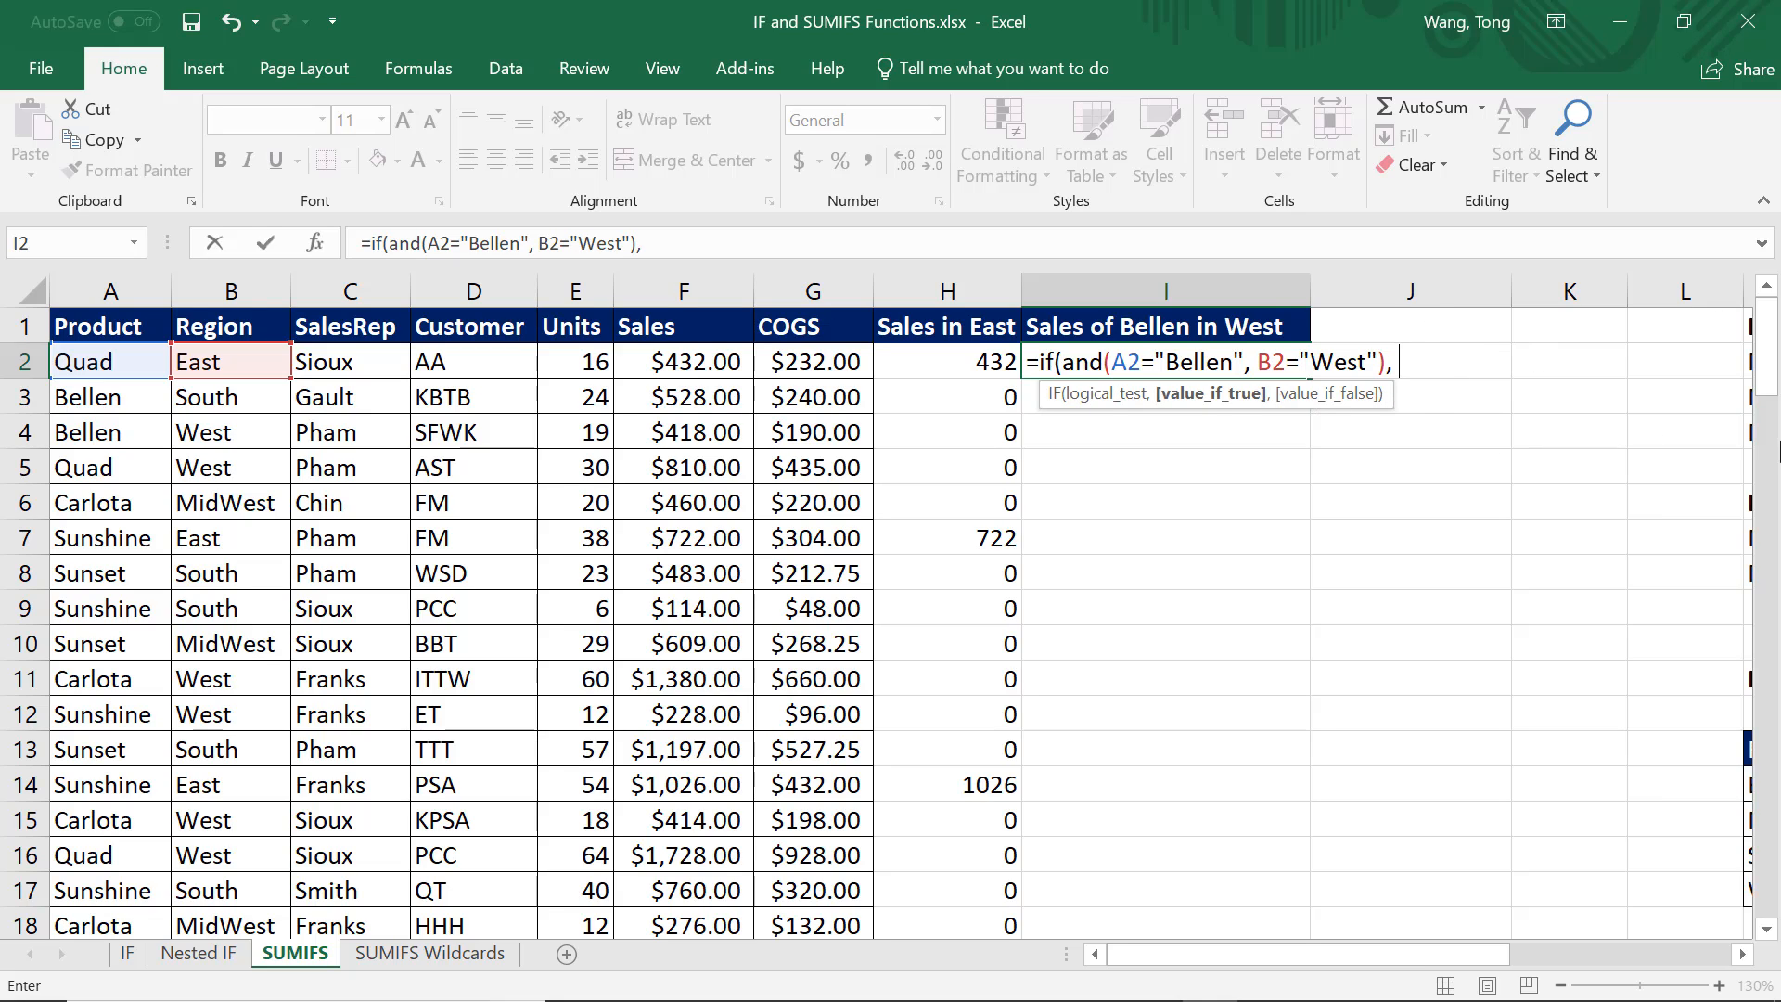
# Finish the I2 formula so it returns F2 if true and 0 if false, and fill it down to I106.
pyautogui.write('F2')
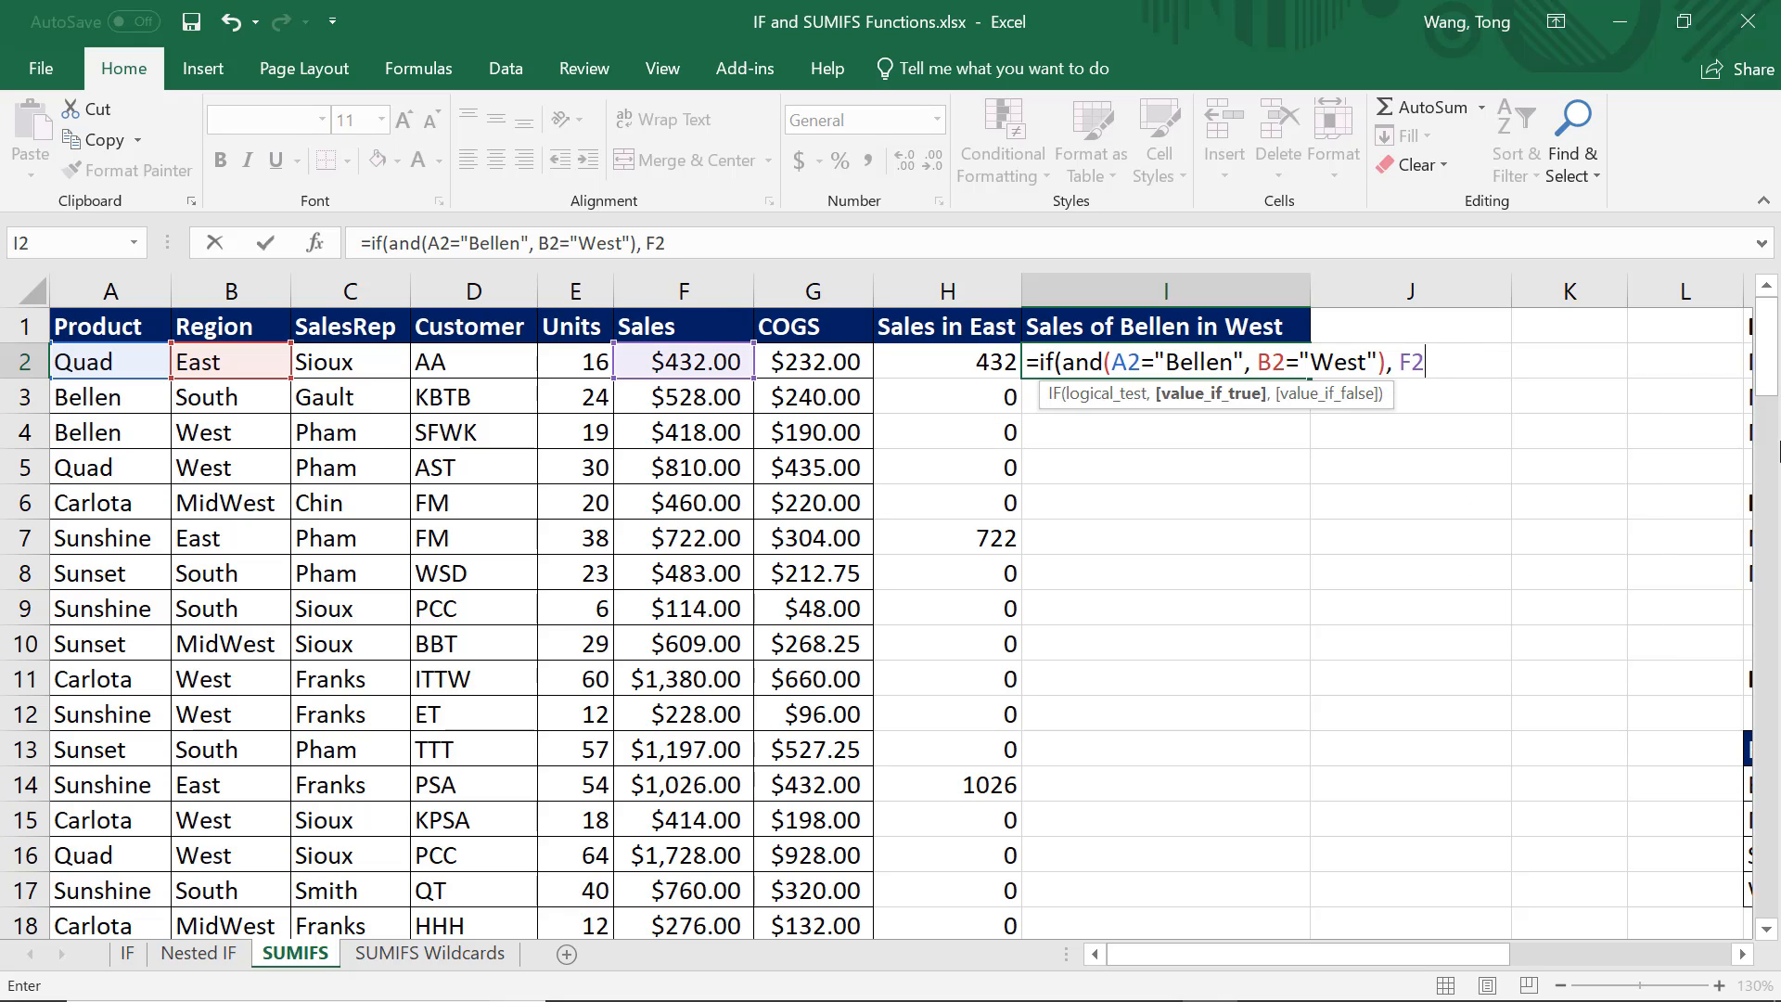
pyautogui.write(', 0')
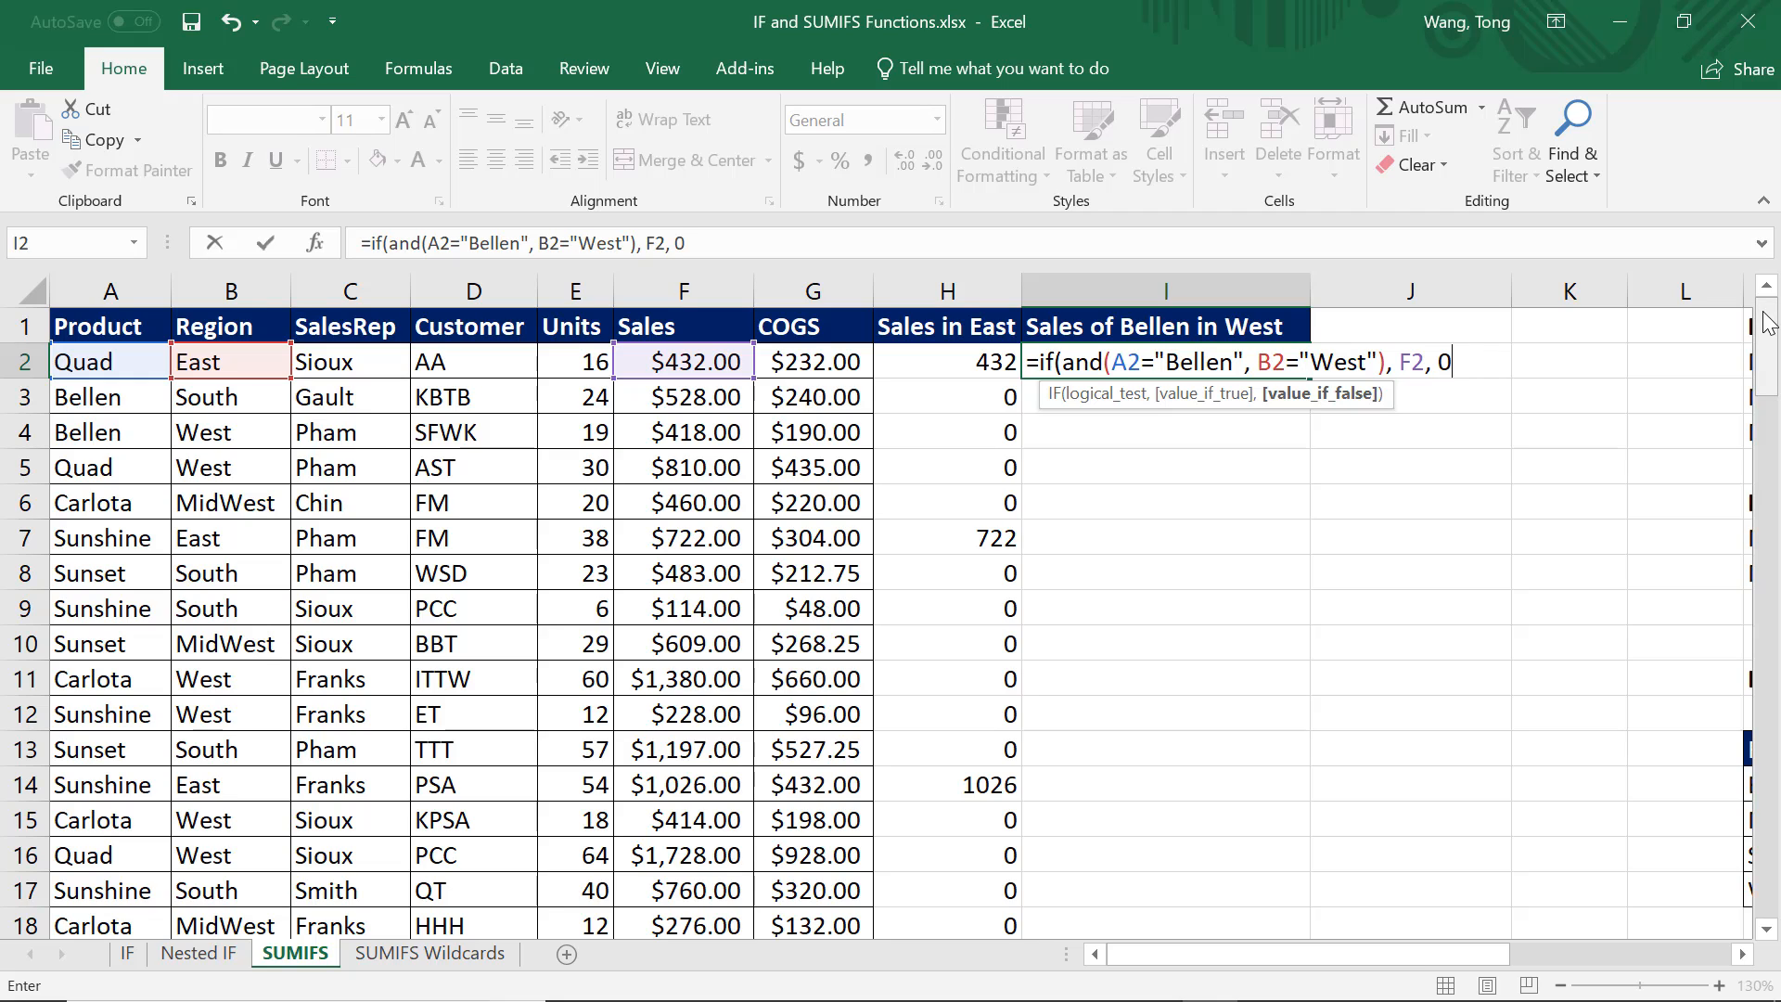
pyautogui.write(')')
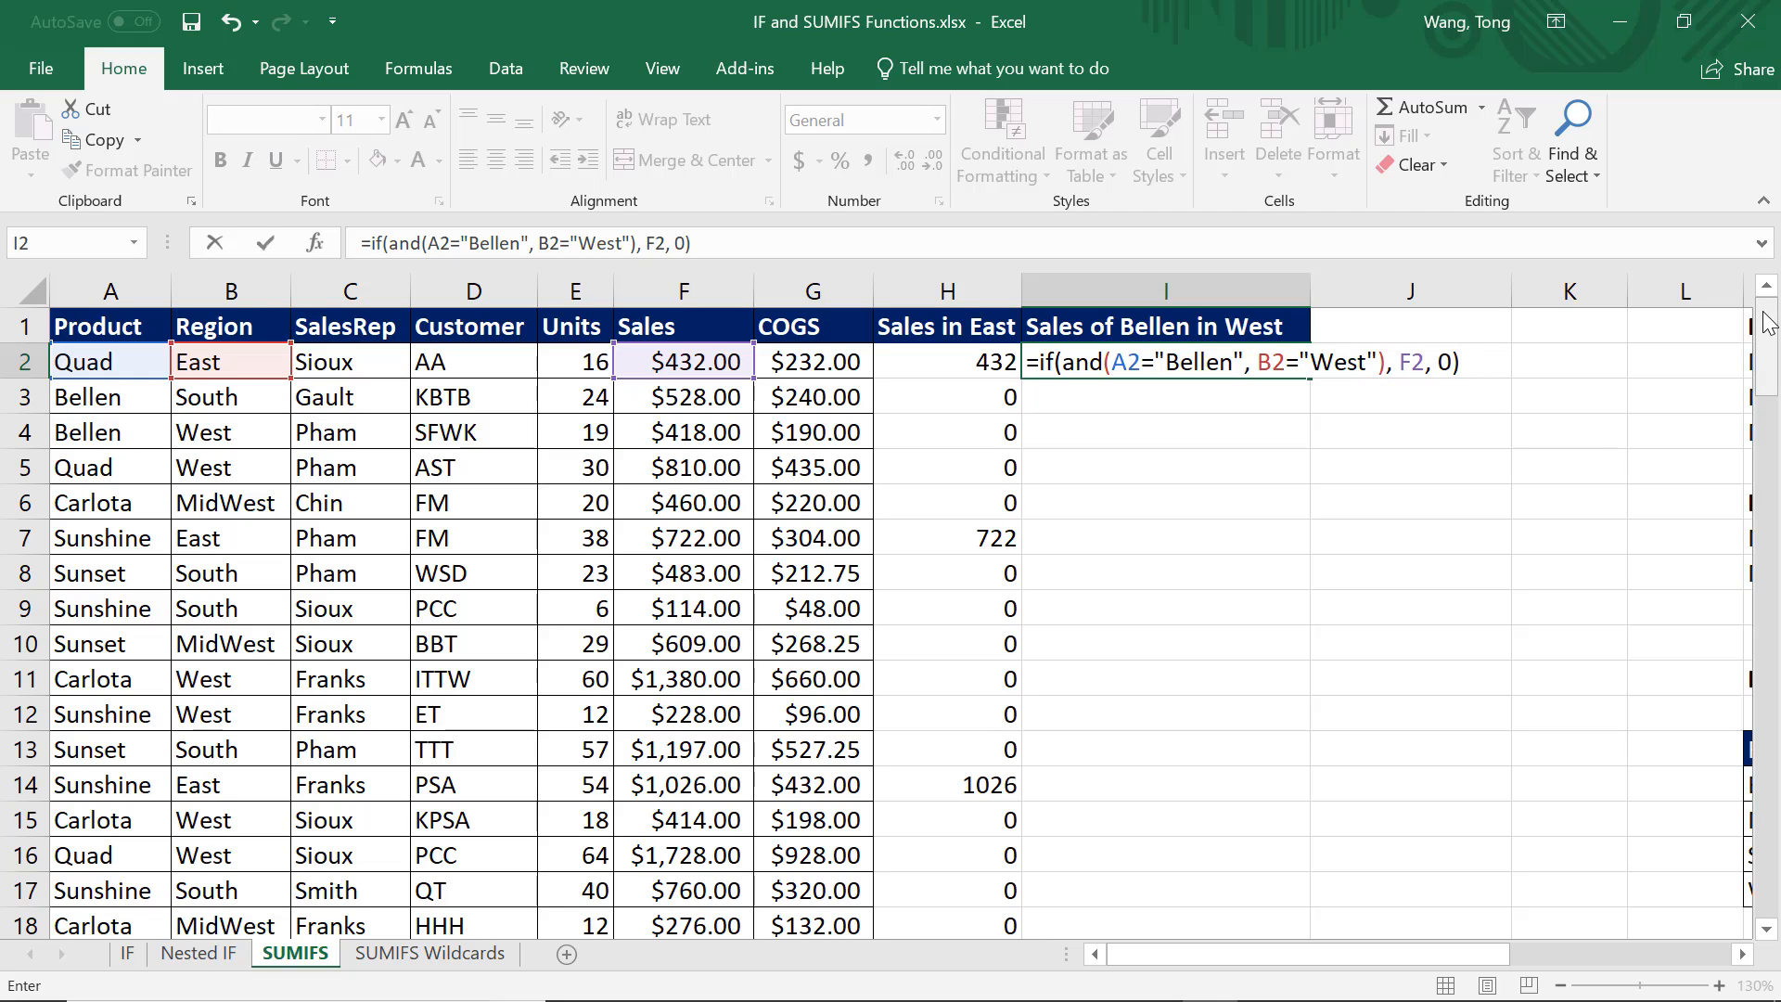
pyautogui.hotkey('ctrl', 'Return')
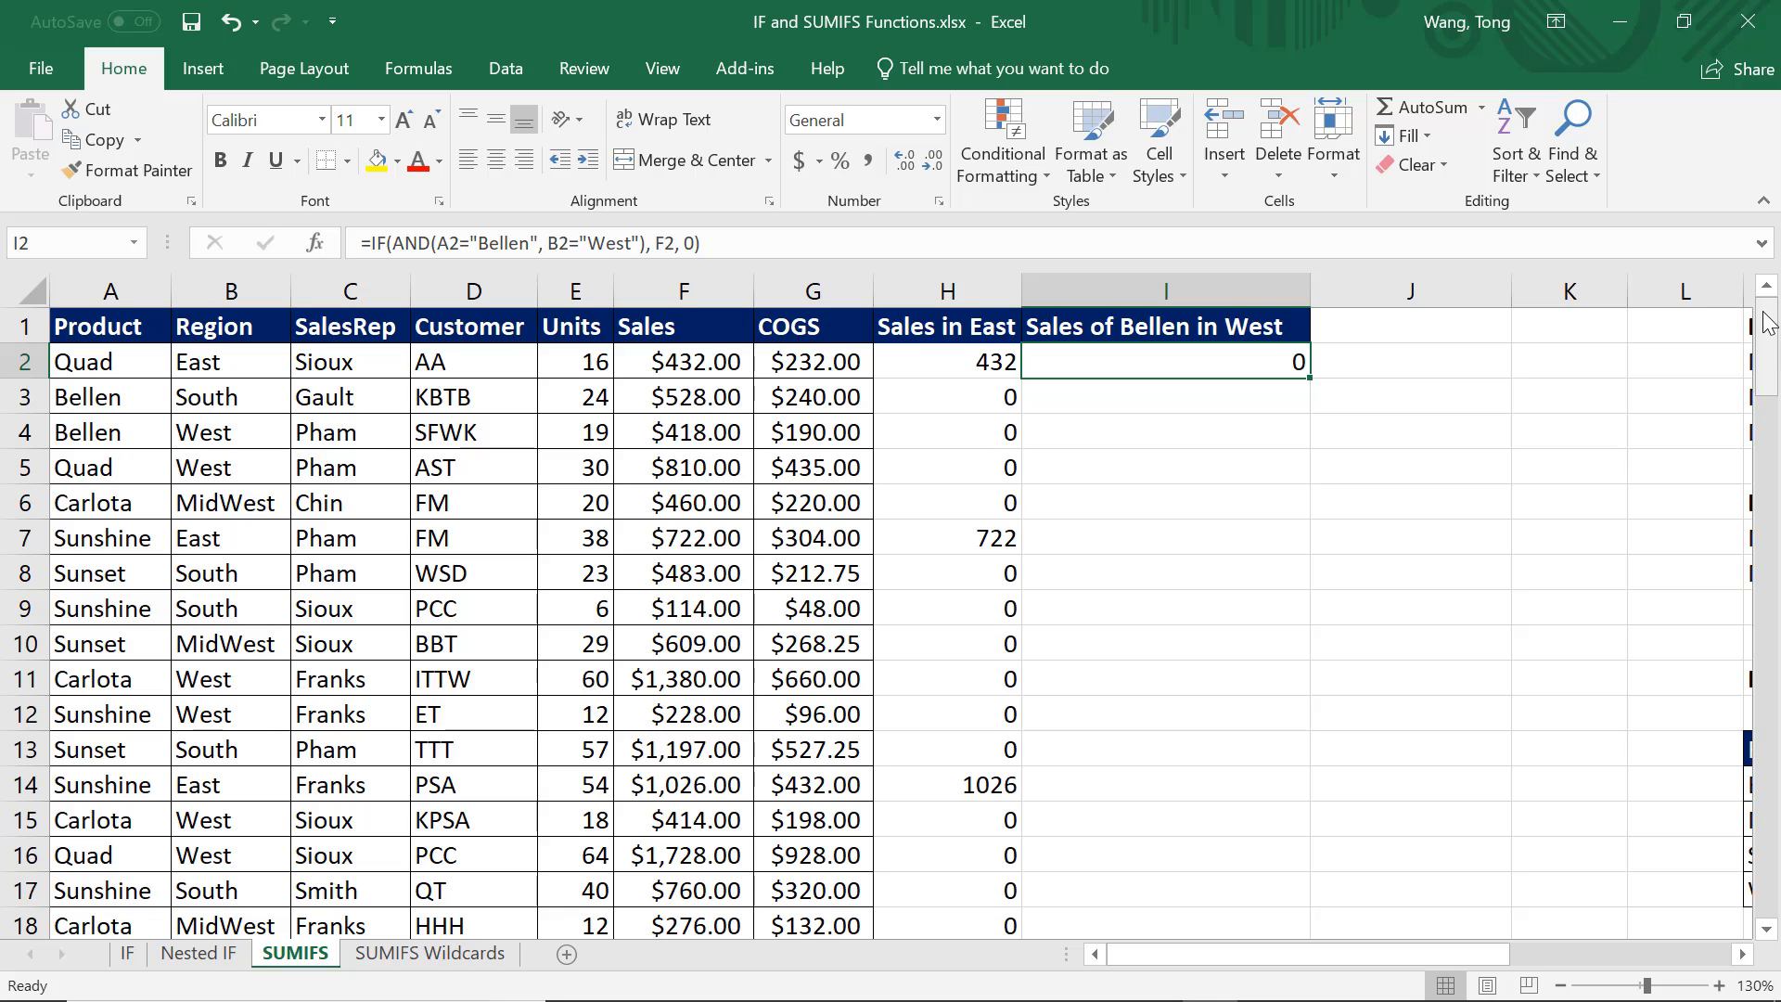
pyautogui.doubleClick(1311, 380)
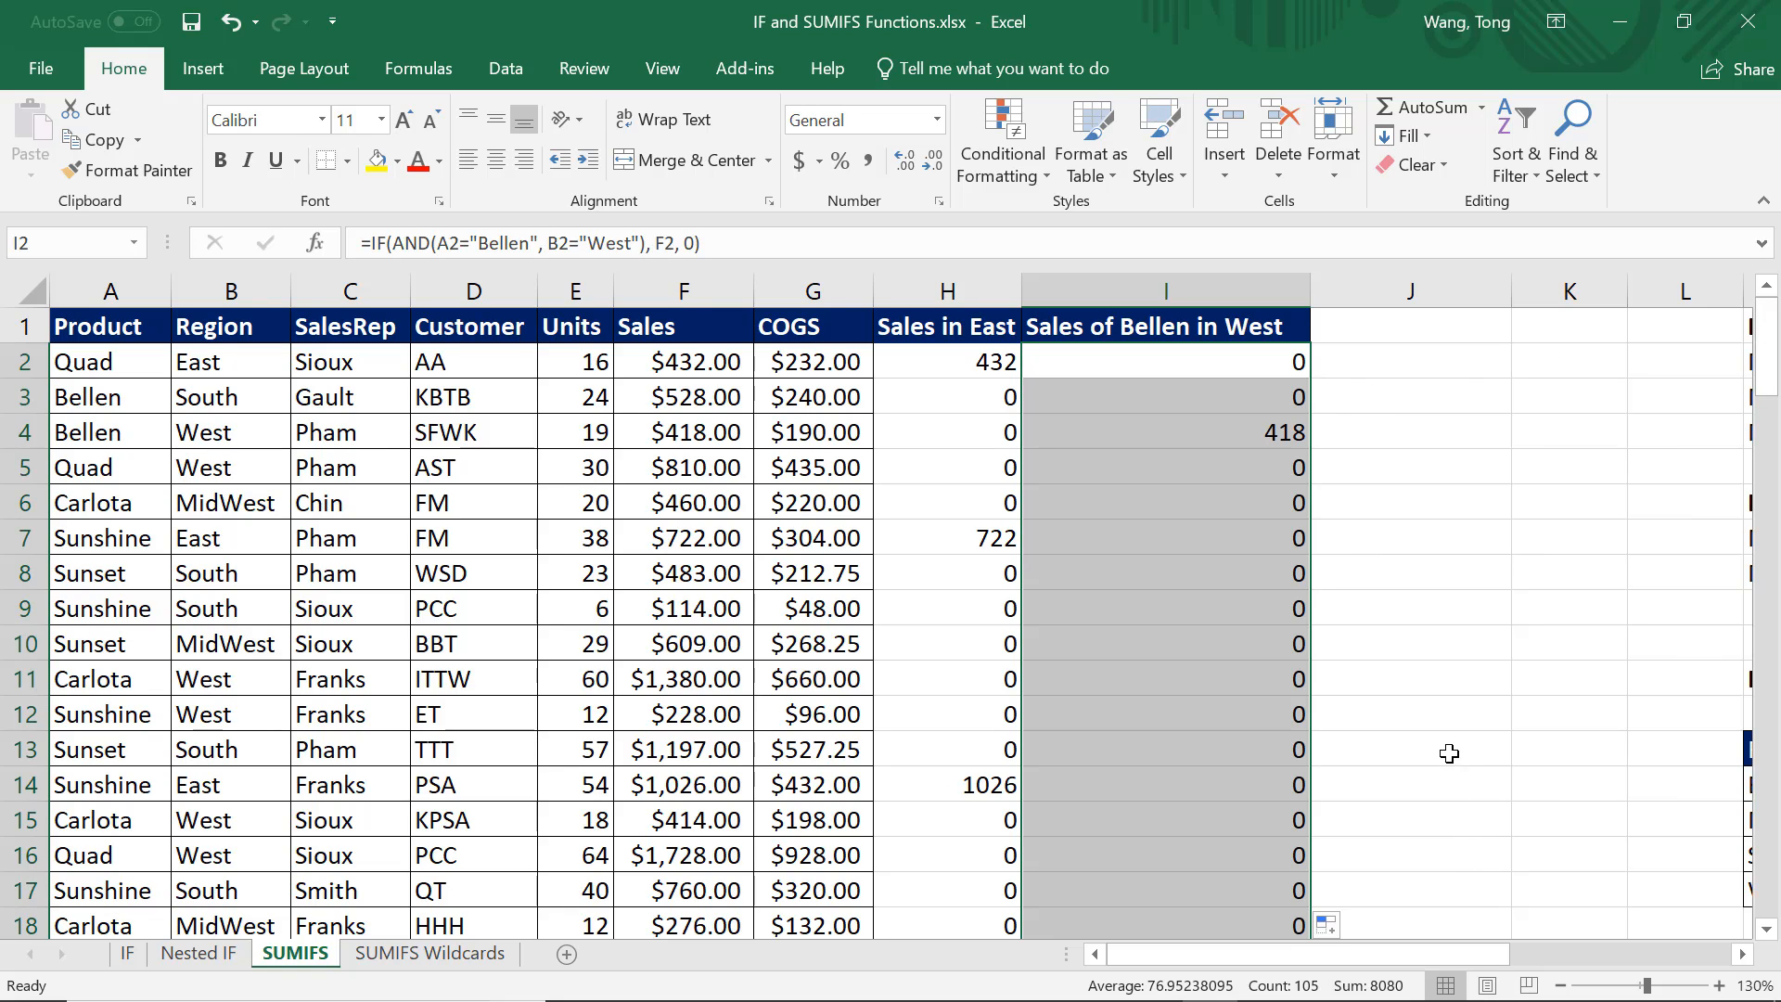
# Total the Sales of Bellen in West values I2:I106 with a SUM formula in Q7, beside Example 2's Method 1.
pyautogui.scroll(-1, 1450, 754)
pyautogui.moveTo(1438, 954); pyautogui.dragTo(1588, 955)
pyautogui.scroll(1, 1588, 685)
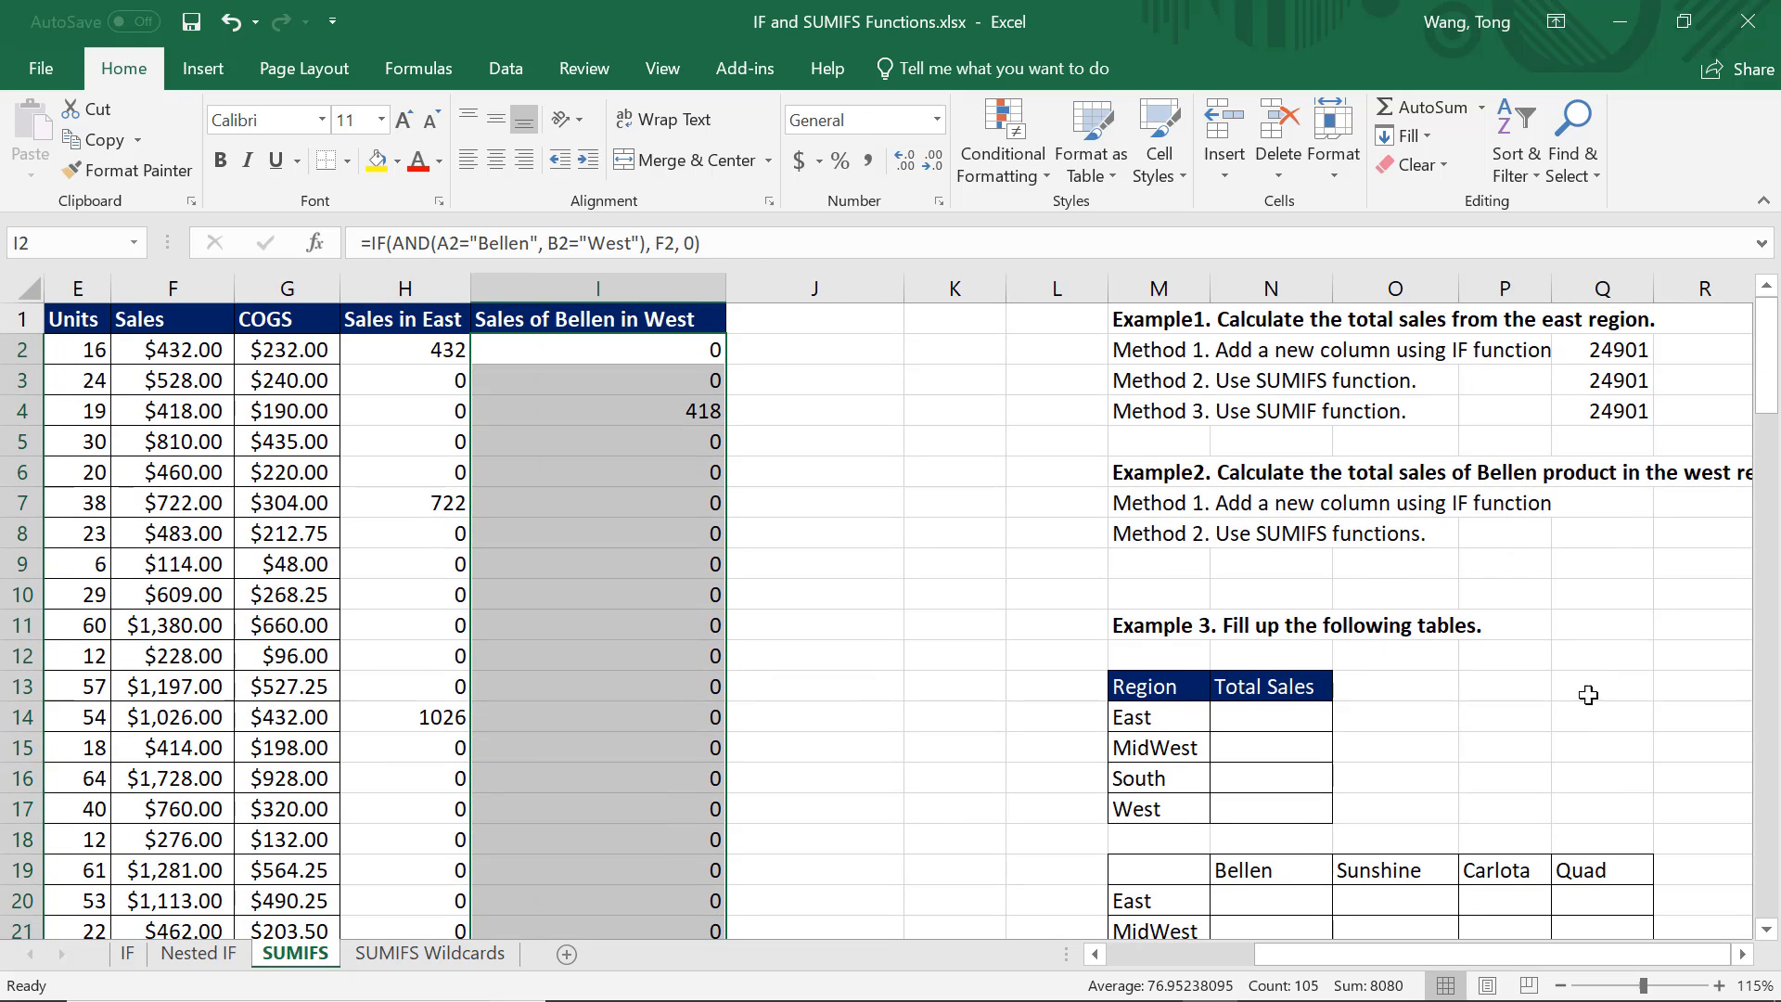
pyautogui.click(1615, 492)
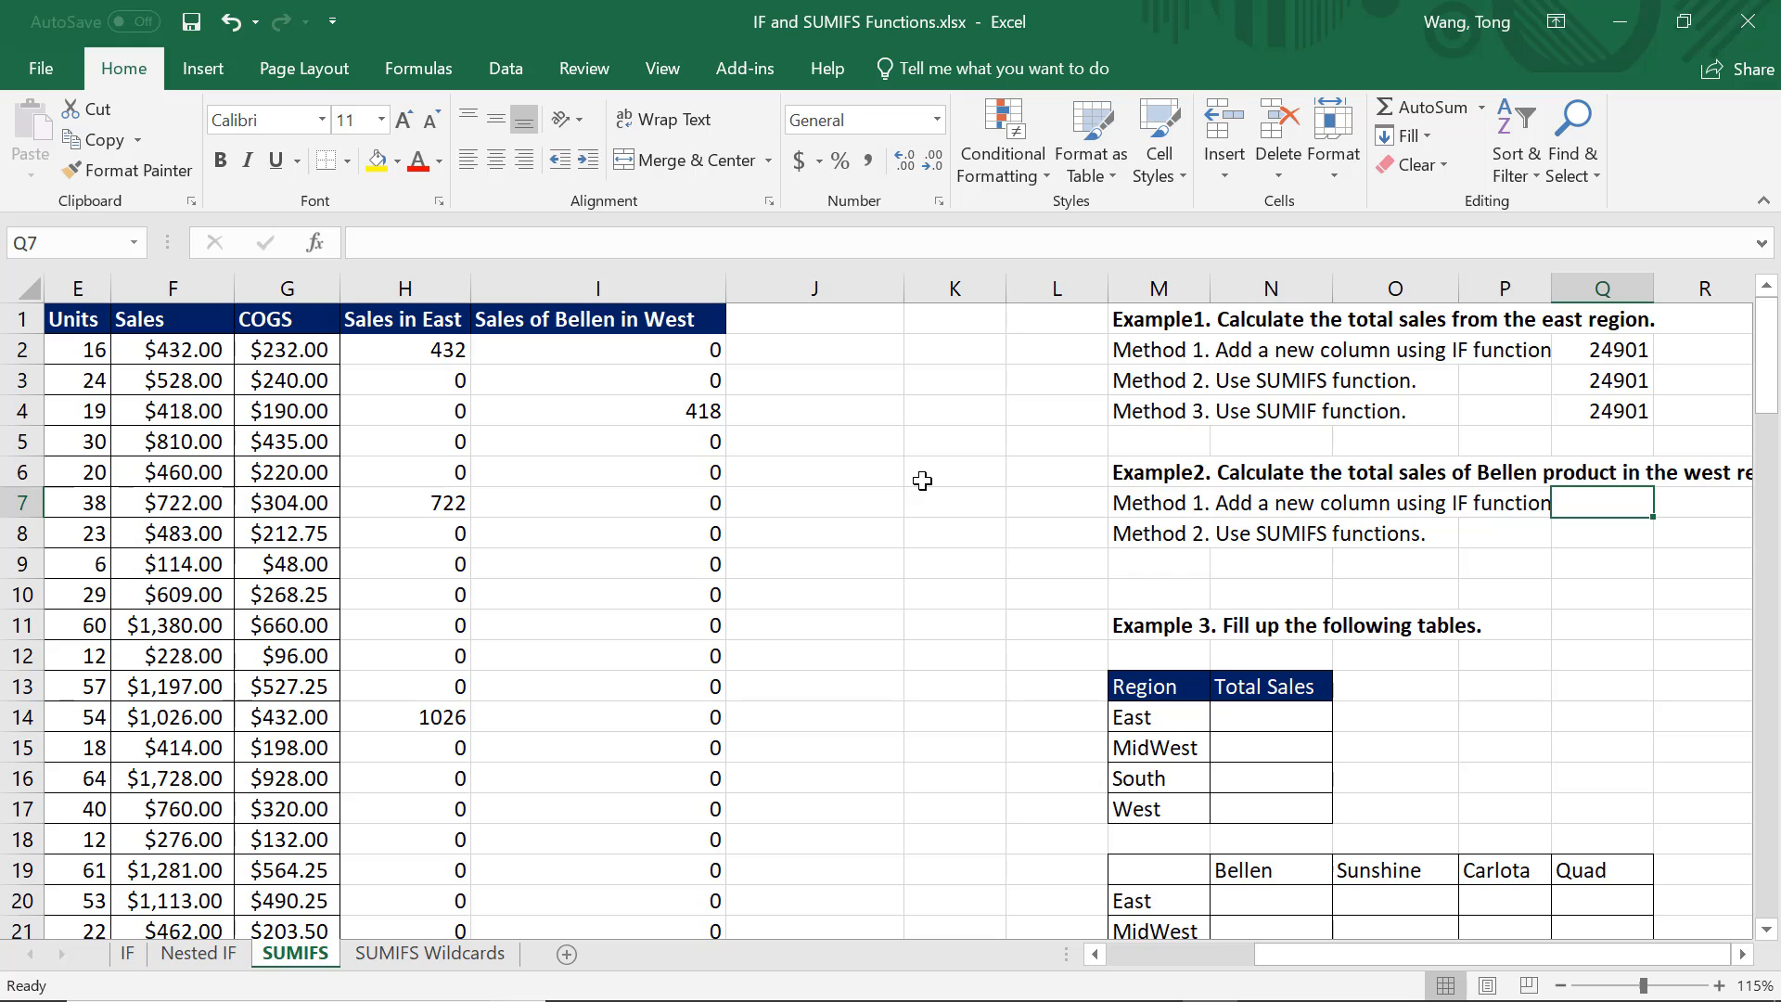
pyautogui.write('=sum(')
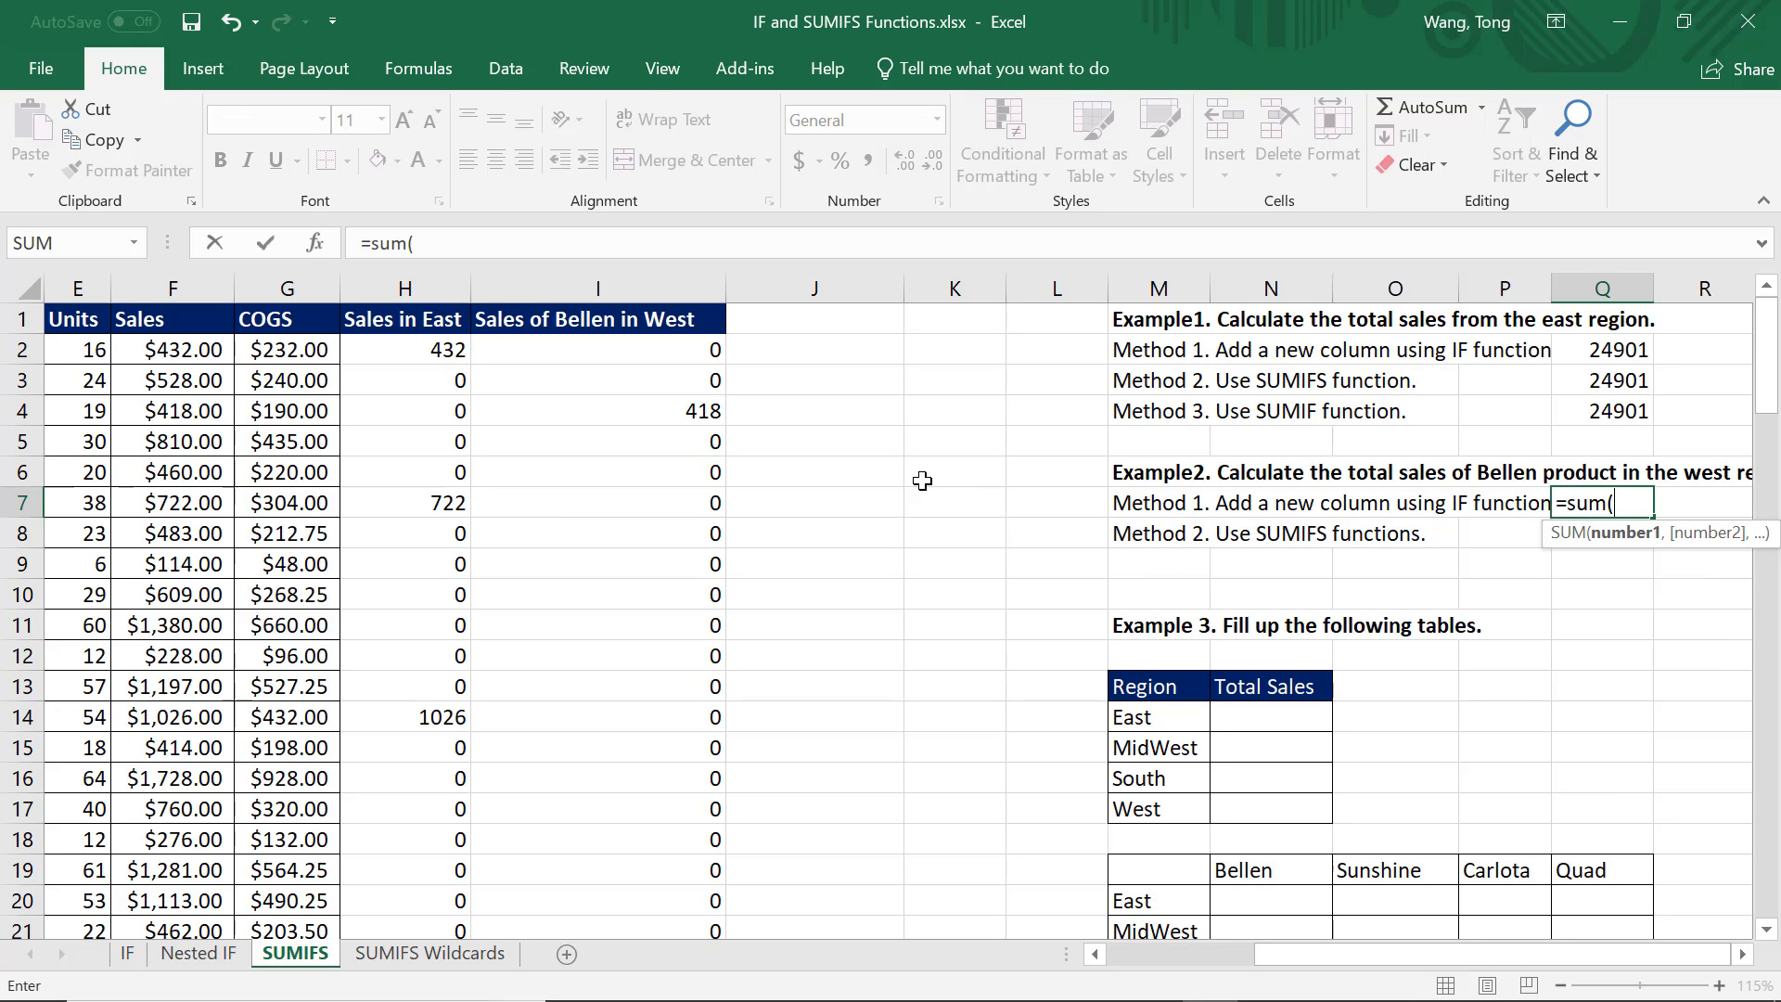
pyautogui.press('Left')
pyautogui.press('Left')
pyautogui.press('Left')
pyautogui.press('Left')
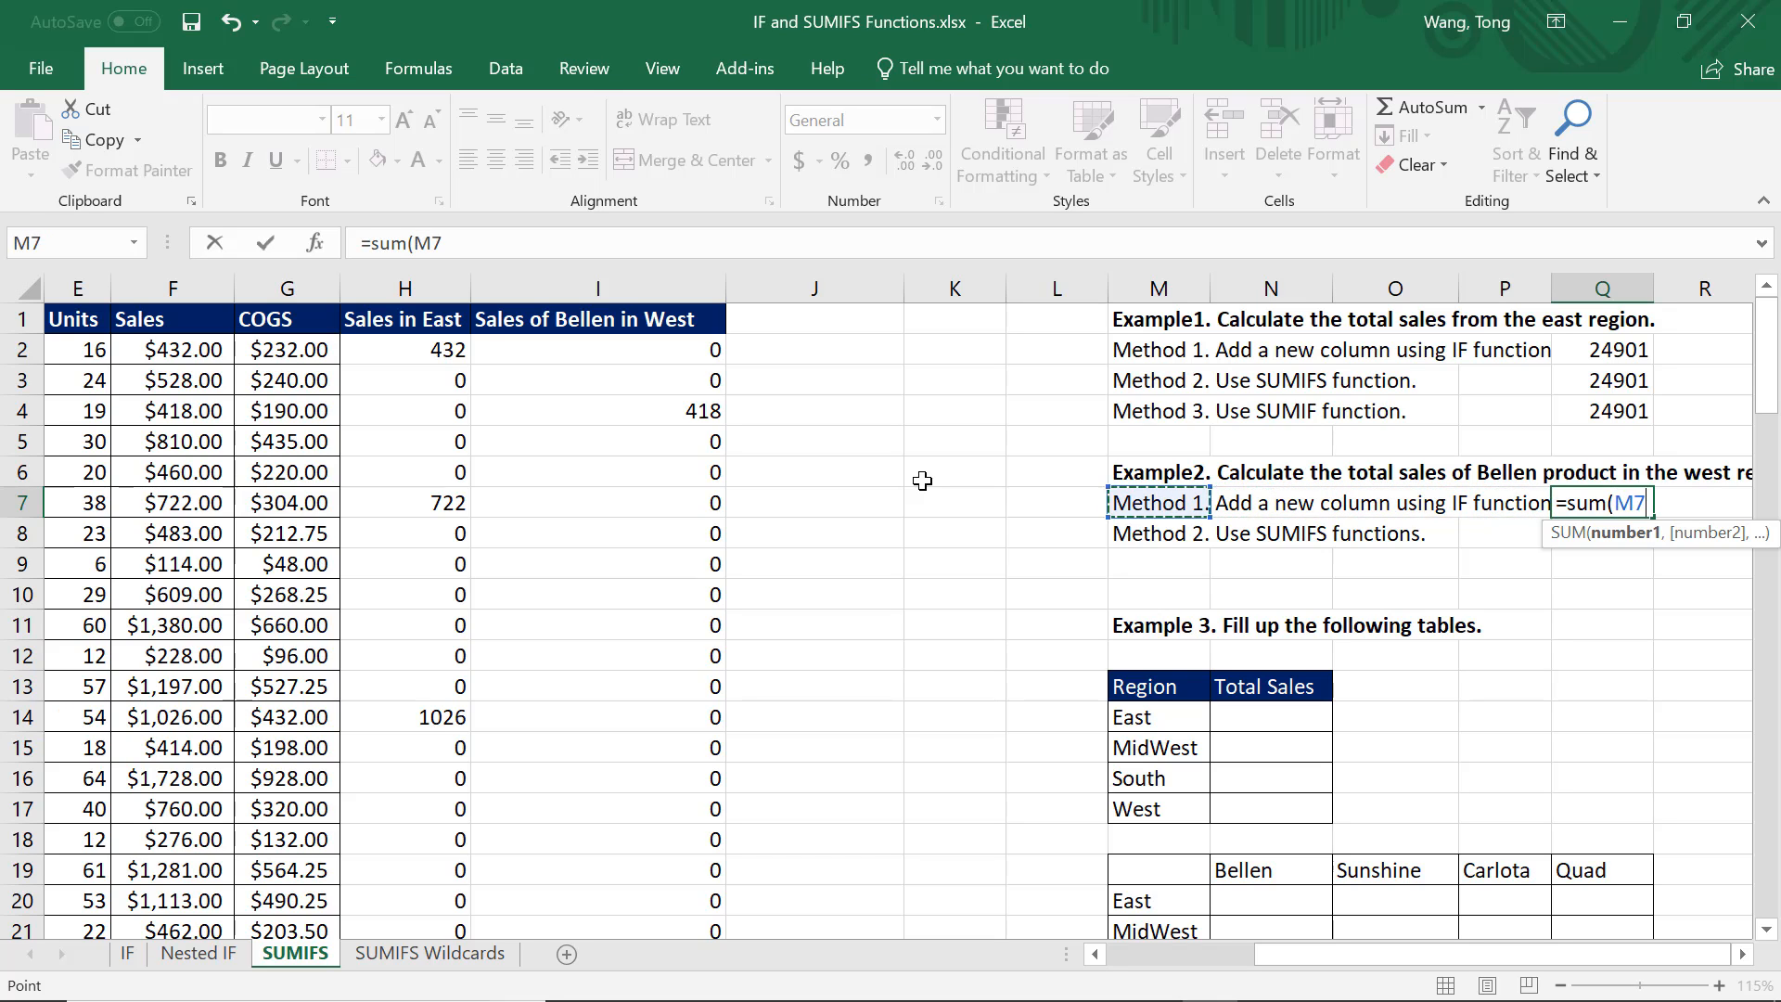
pyautogui.press('Left')
pyautogui.press('Left')
pyautogui.press('Left')
pyautogui.press('Left')
pyautogui.press('Left')
pyautogui.press('Up')
pyautogui.press('Up')
pyautogui.press('Up')
pyautogui.press('Right')
pyautogui.press('Up')
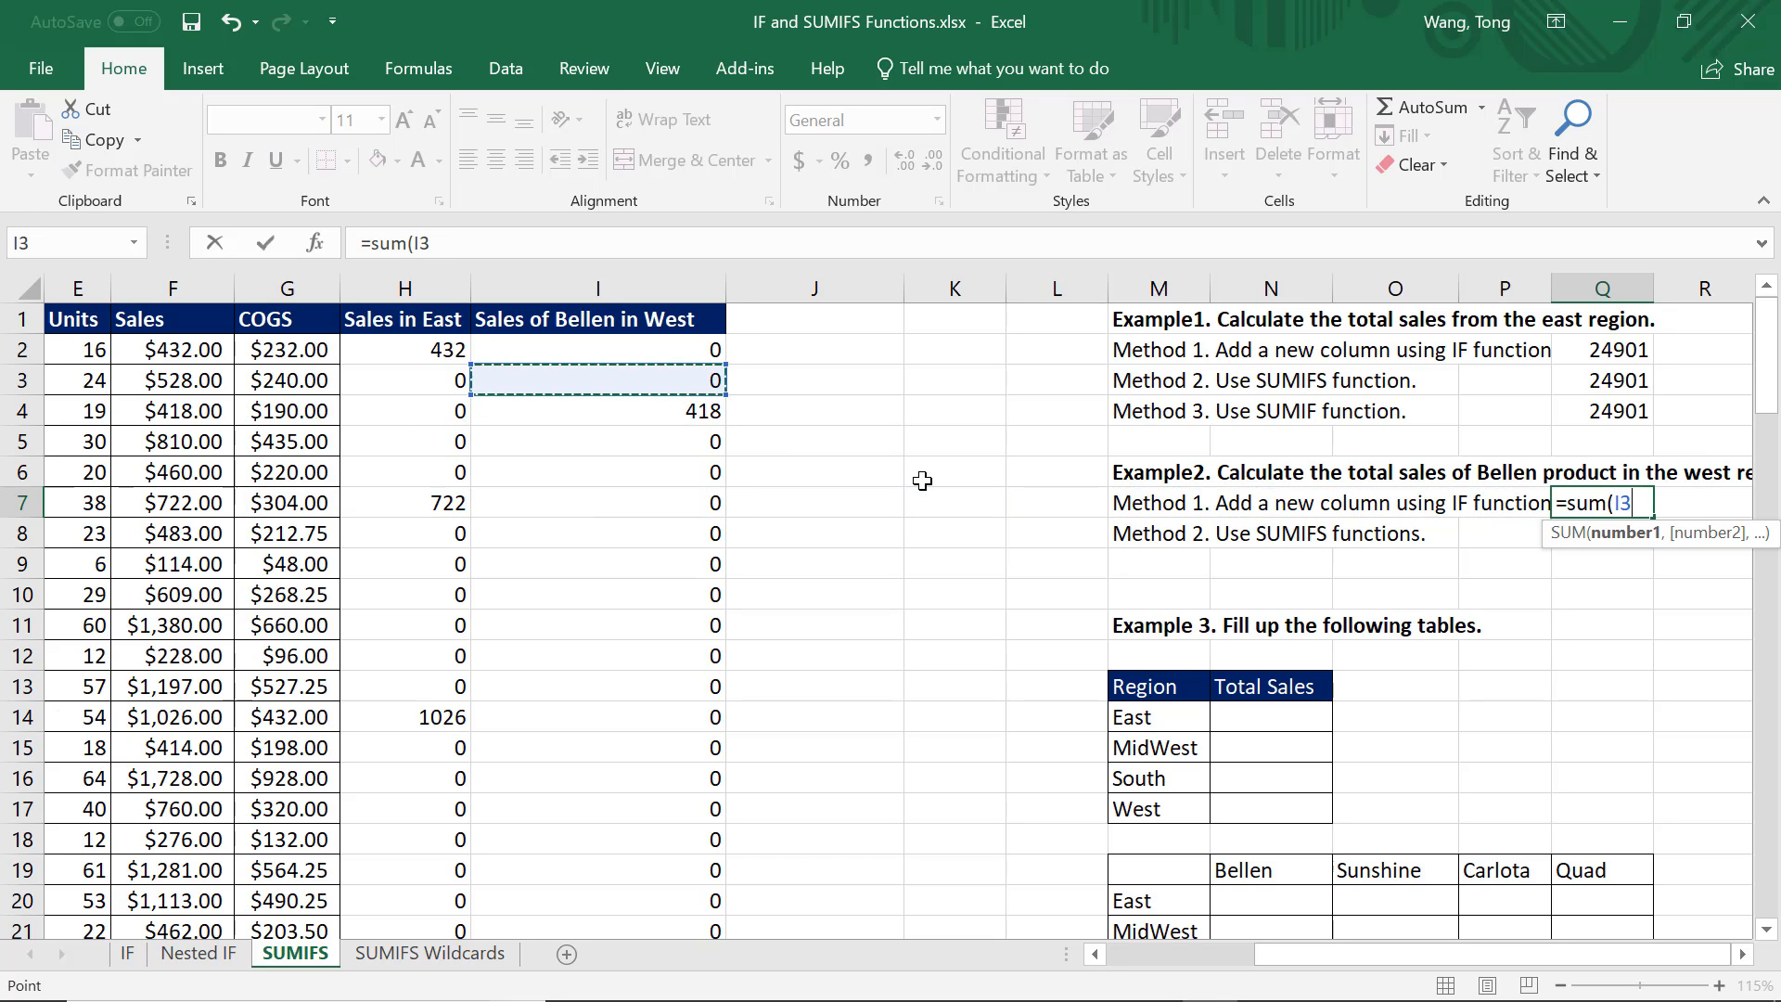
pyautogui.press('Up')
pyautogui.hotkey('ctrl', 'shift', 'Down')
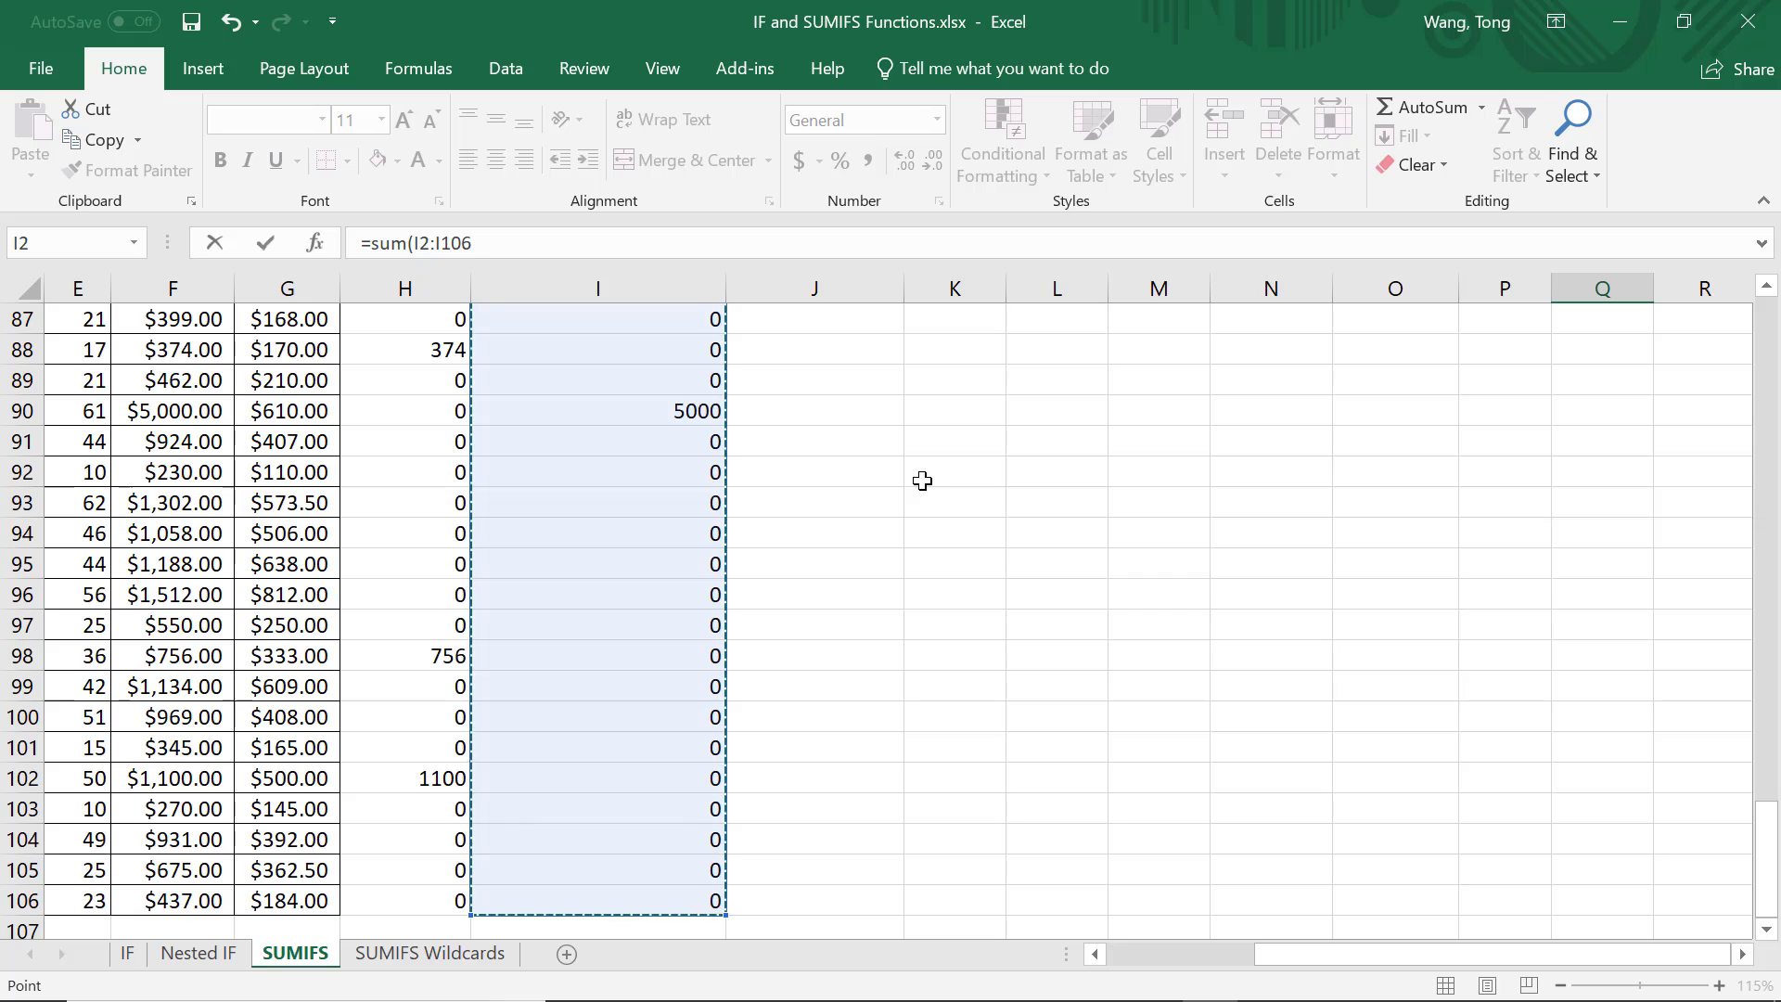
pyautogui.write(')')
pyautogui.press('Return')
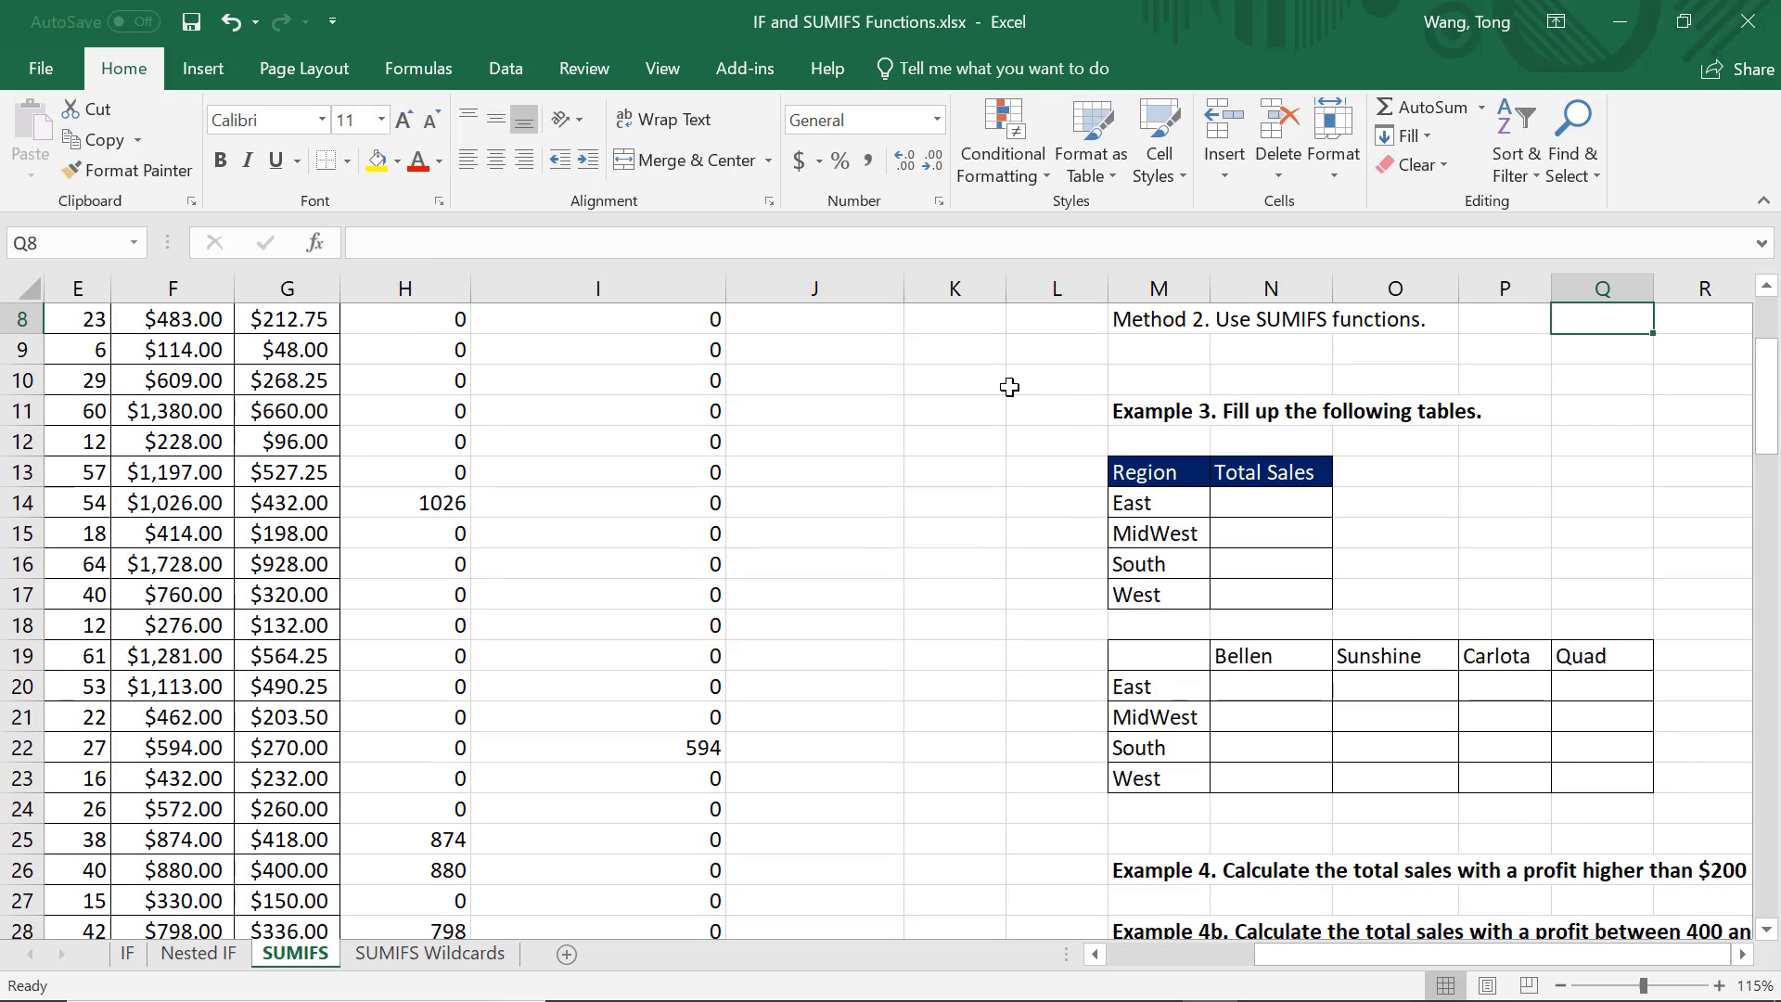
# Start a SUMIFS formula in Q8, beside Example 2's Method 2.
pyautogui.click(1623, 471)
pyautogui.click(1621, 501)
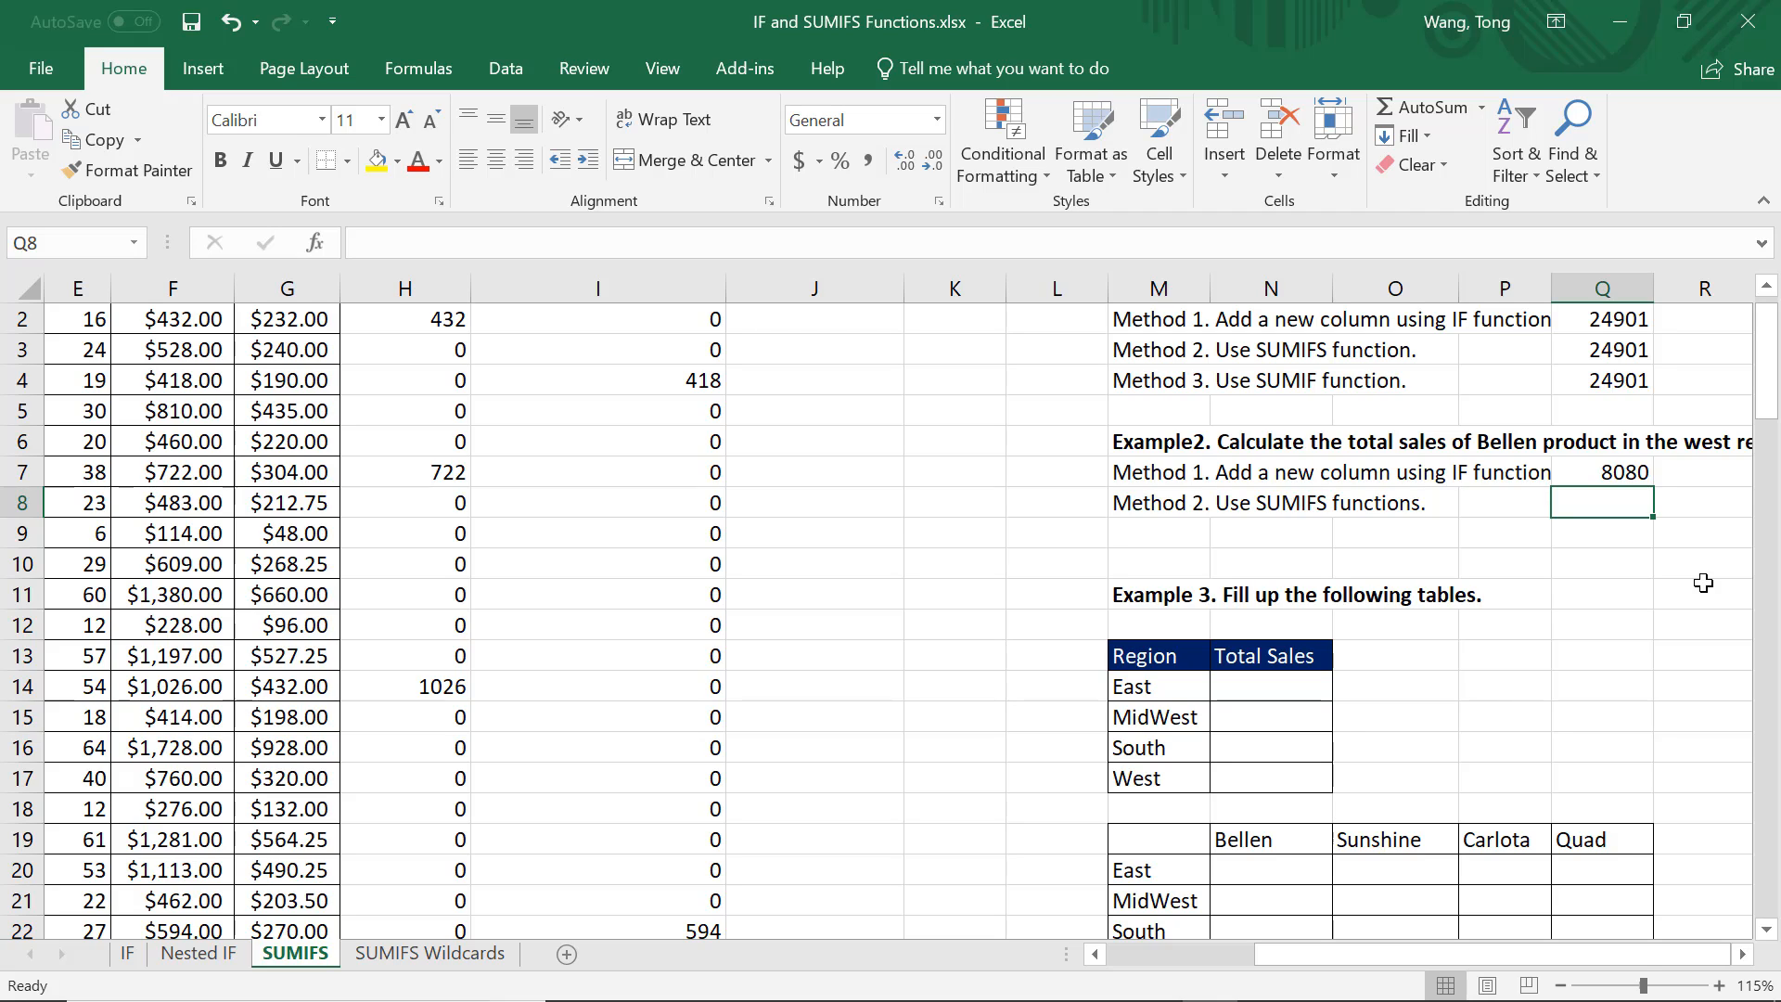
pyautogui.scroll(1, 1698, 566)
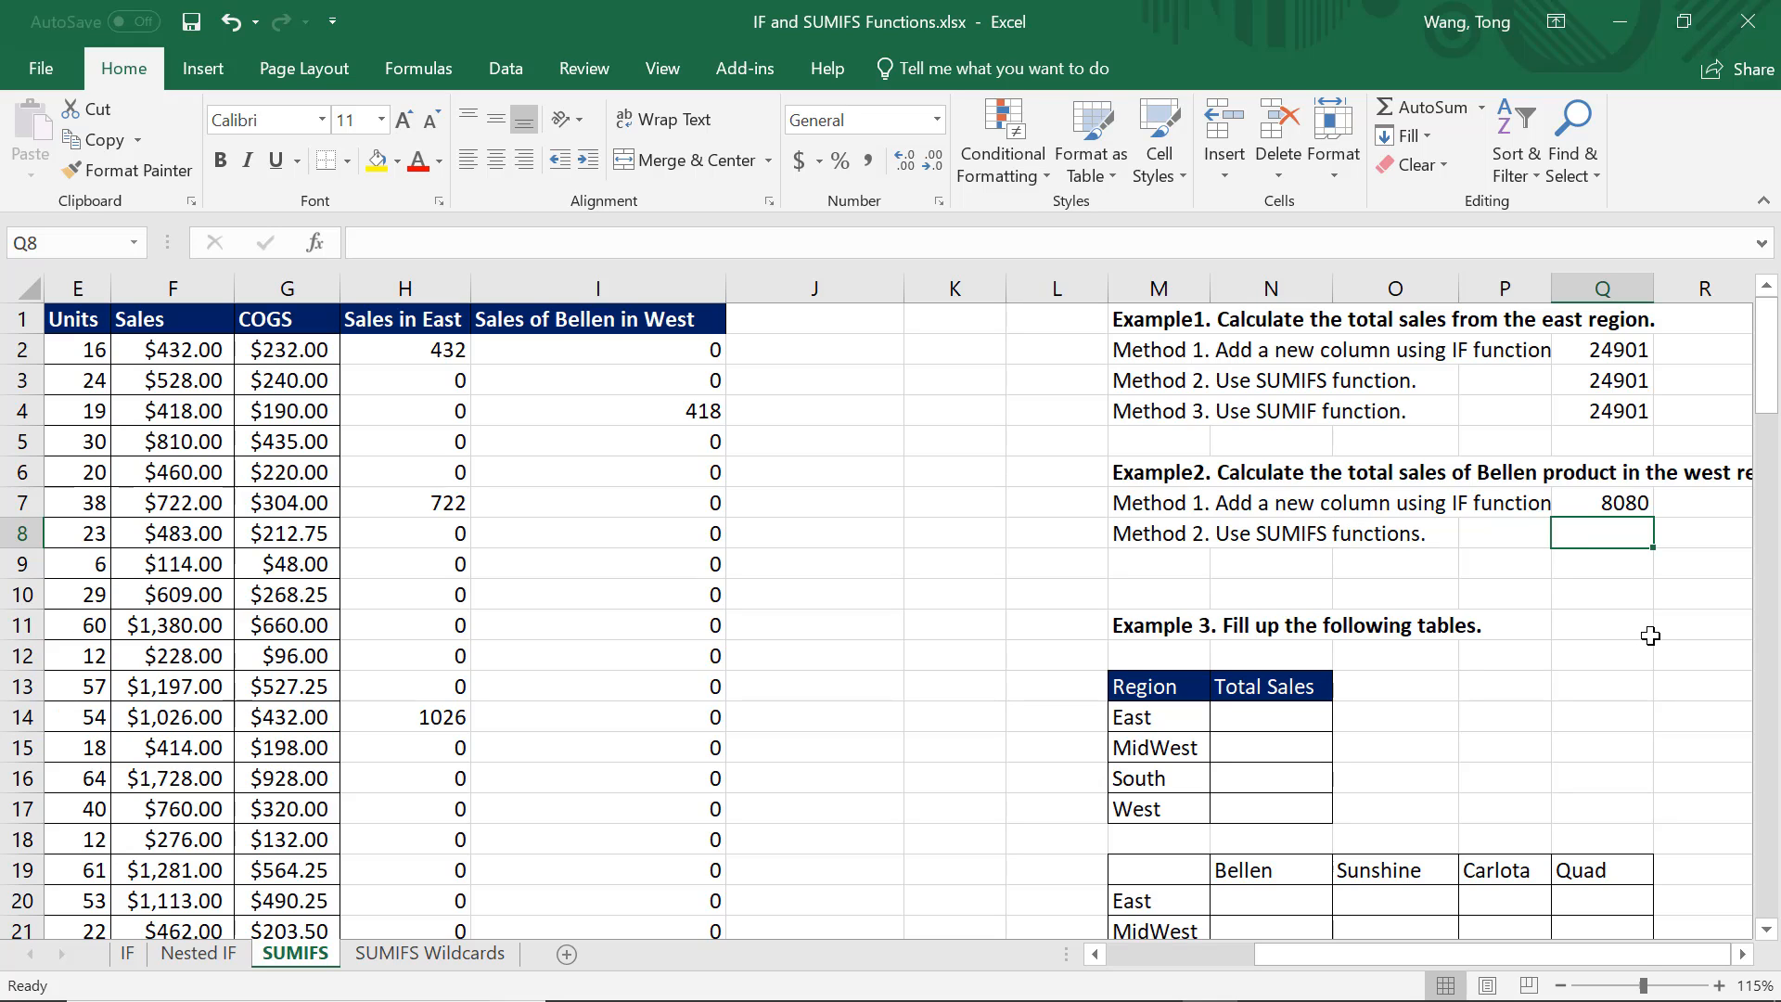
pyautogui.write('=sumifs')
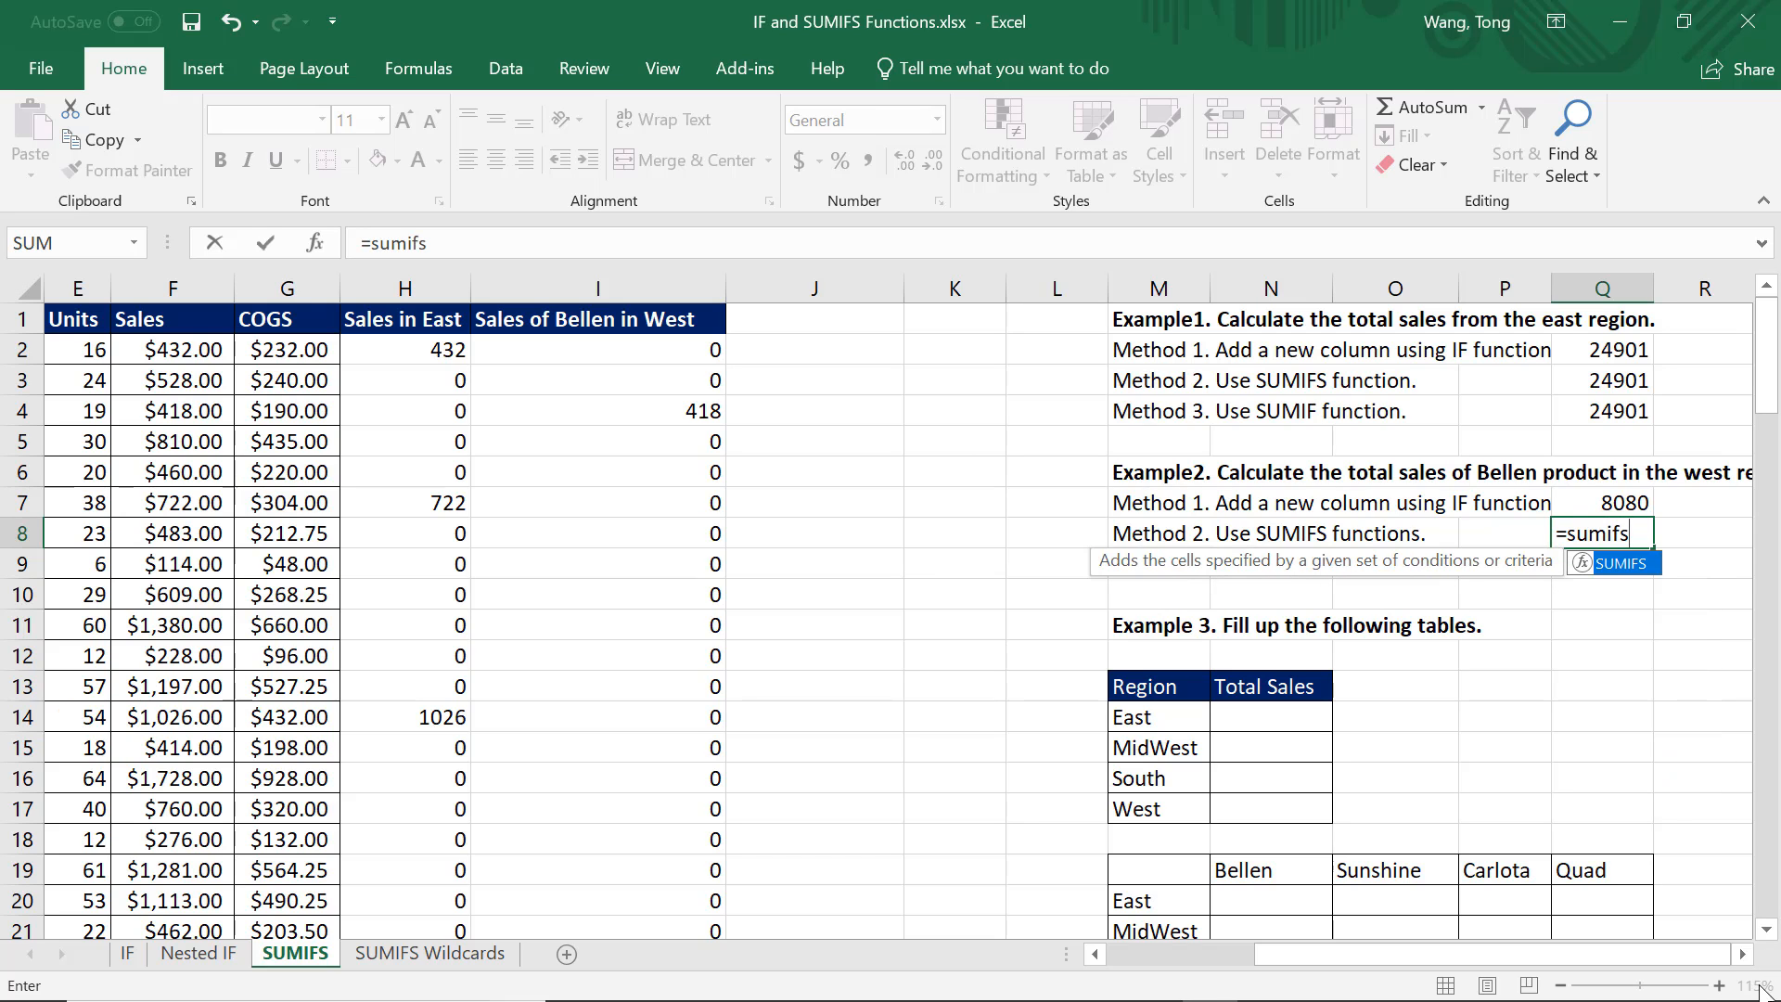
pyautogui.click(1742, 955)
pyautogui.hscroll(4, 814, 613)
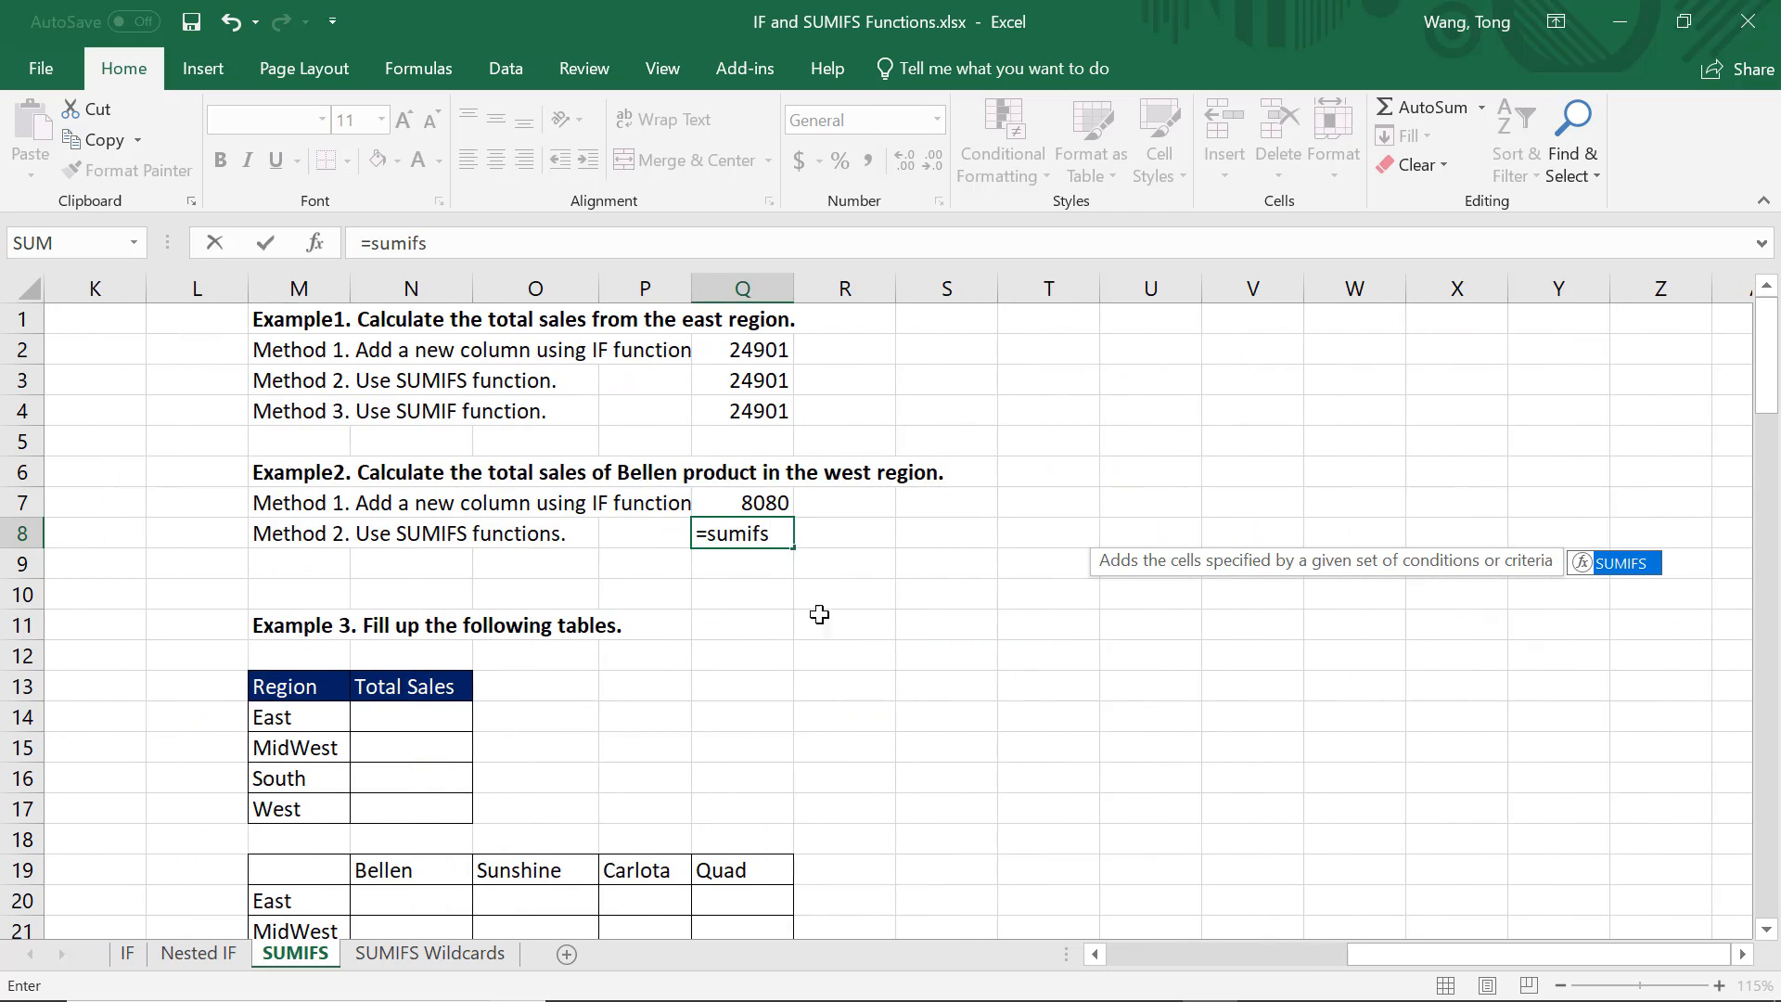
pyautogui.write('(')
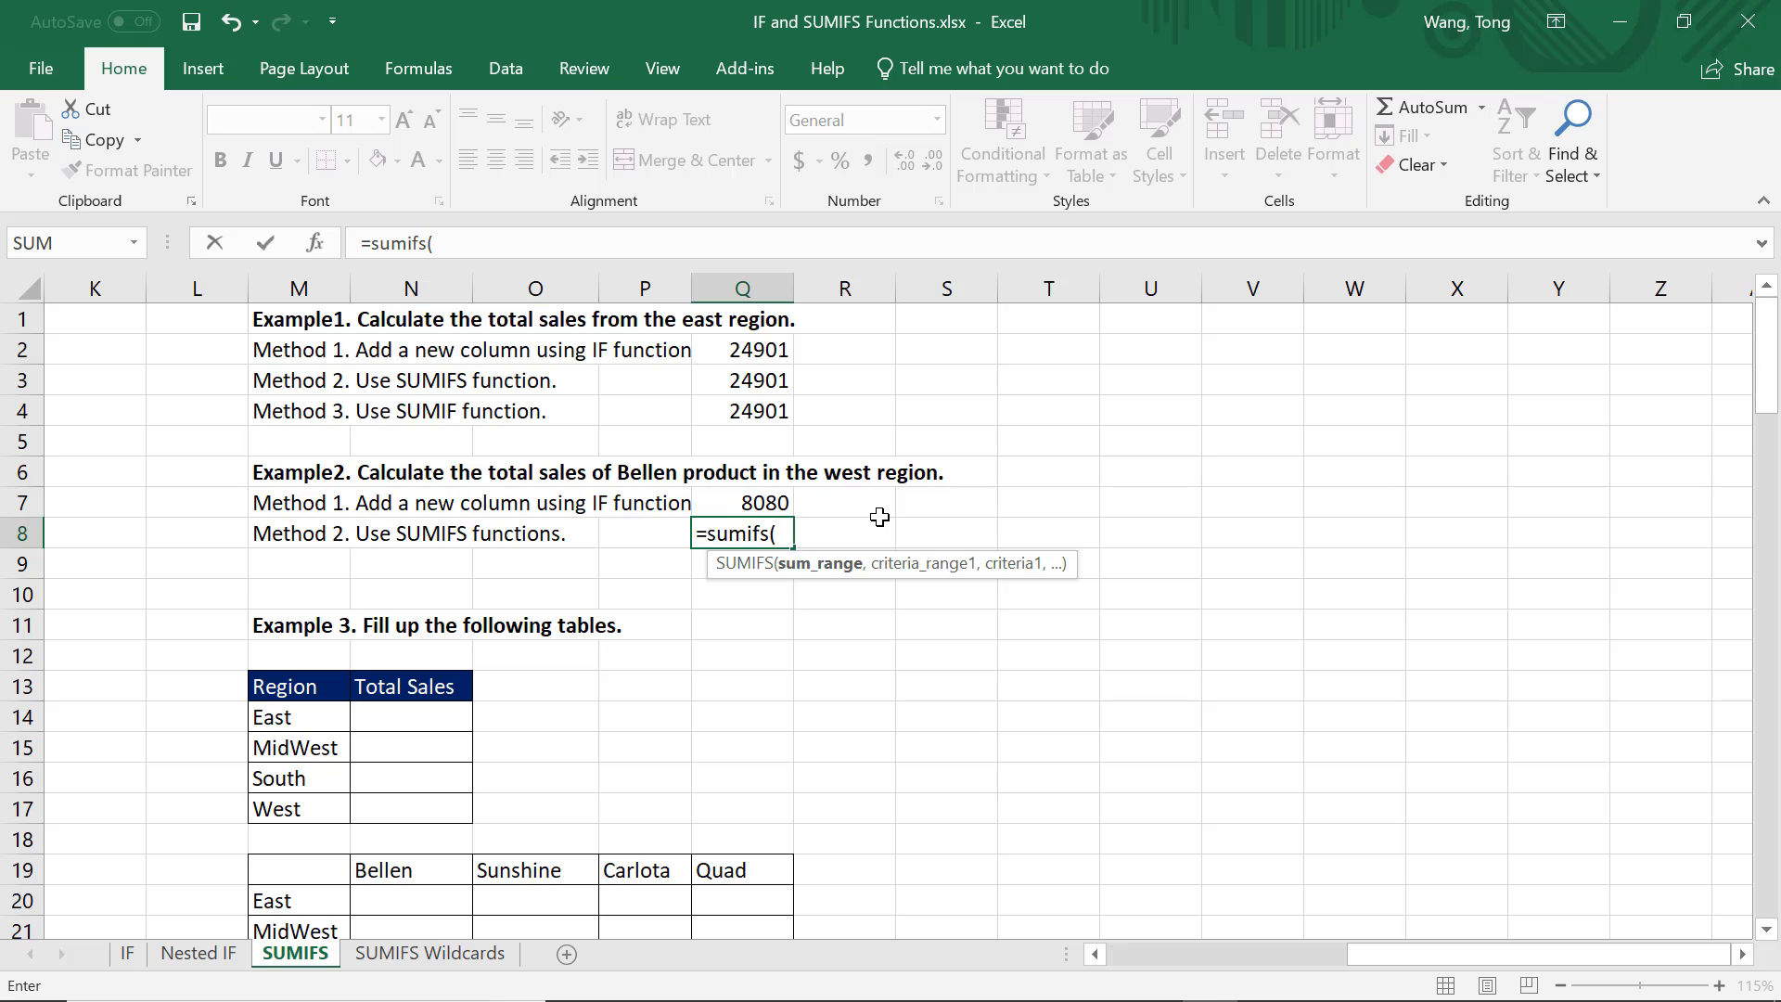
# Set the Sales values F2:F106 as the sum range of the SUMIFS formula in Q8.
pyautogui.hotkey('shift', 'Left')
pyautogui.hotkey('shift', 'Left')
pyautogui.hotkey('shift', 'Left')
pyautogui.hotkey('shift', 'Left')
pyautogui.hotkey('shift', 'Left')
pyautogui.hotkey('shift', 'Left')
pyautogui.hotkey('shift', 'Left')
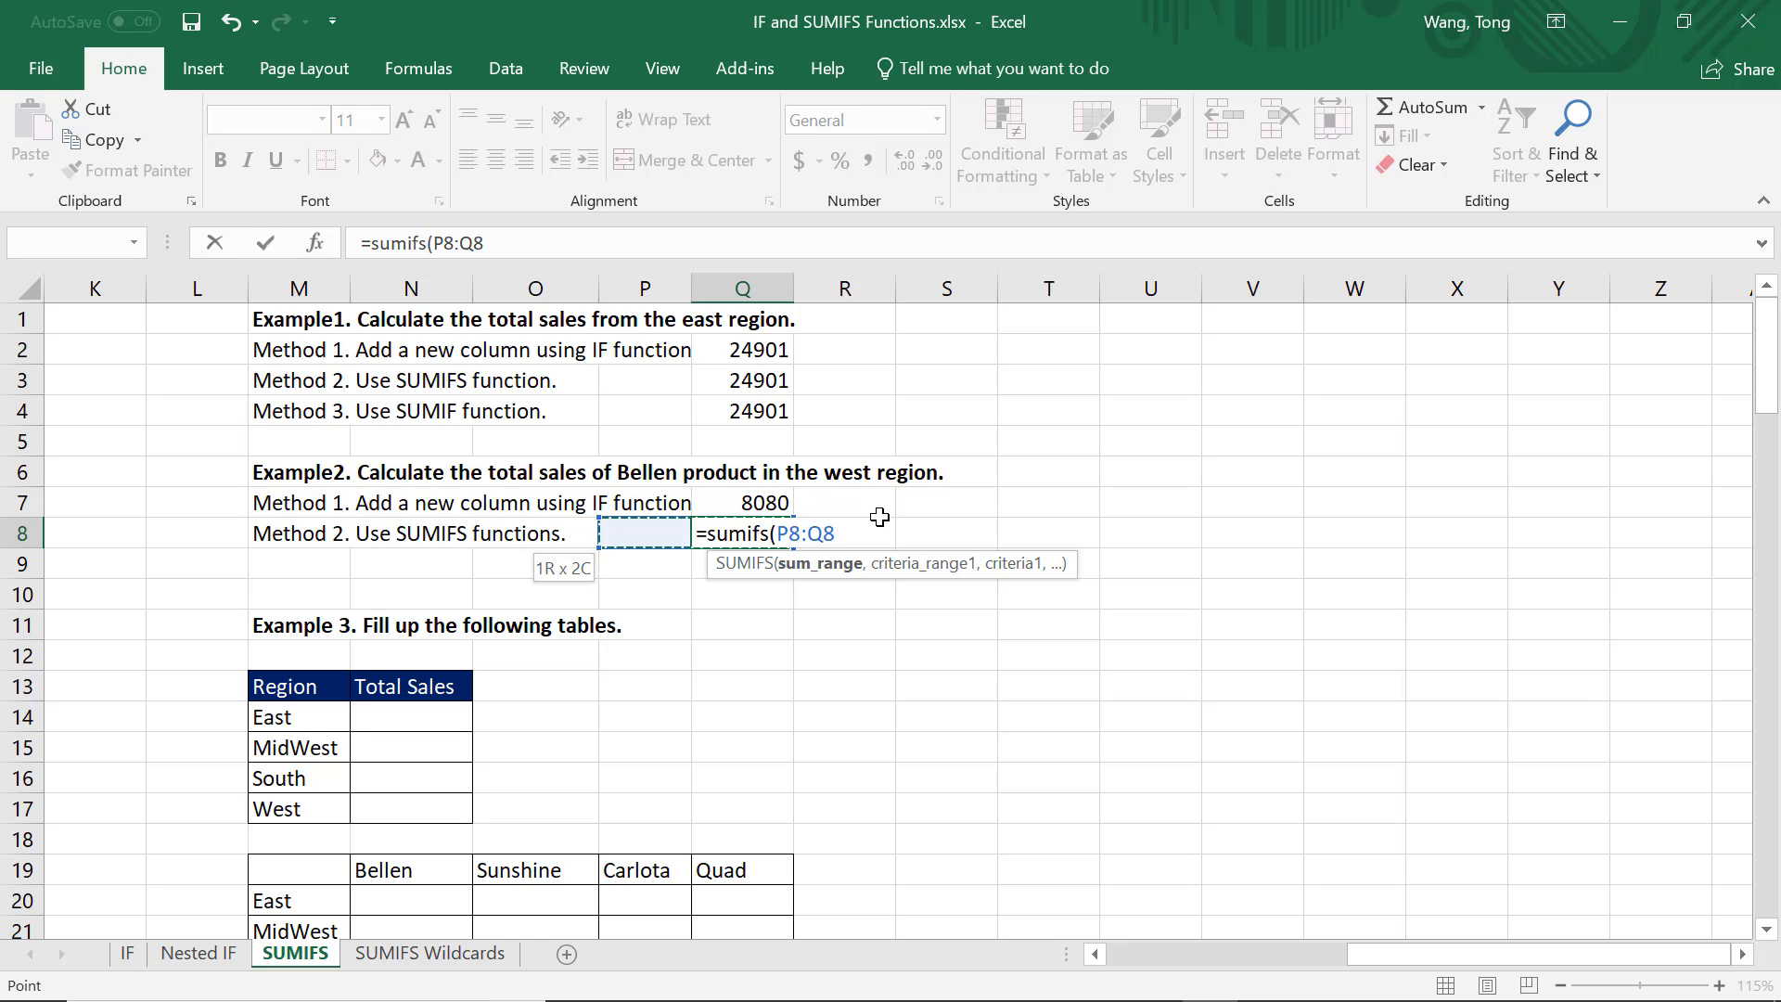
pyautogui.hotkey('shift', 'Left')
pyautogui.hotkey('shift', 'Left')
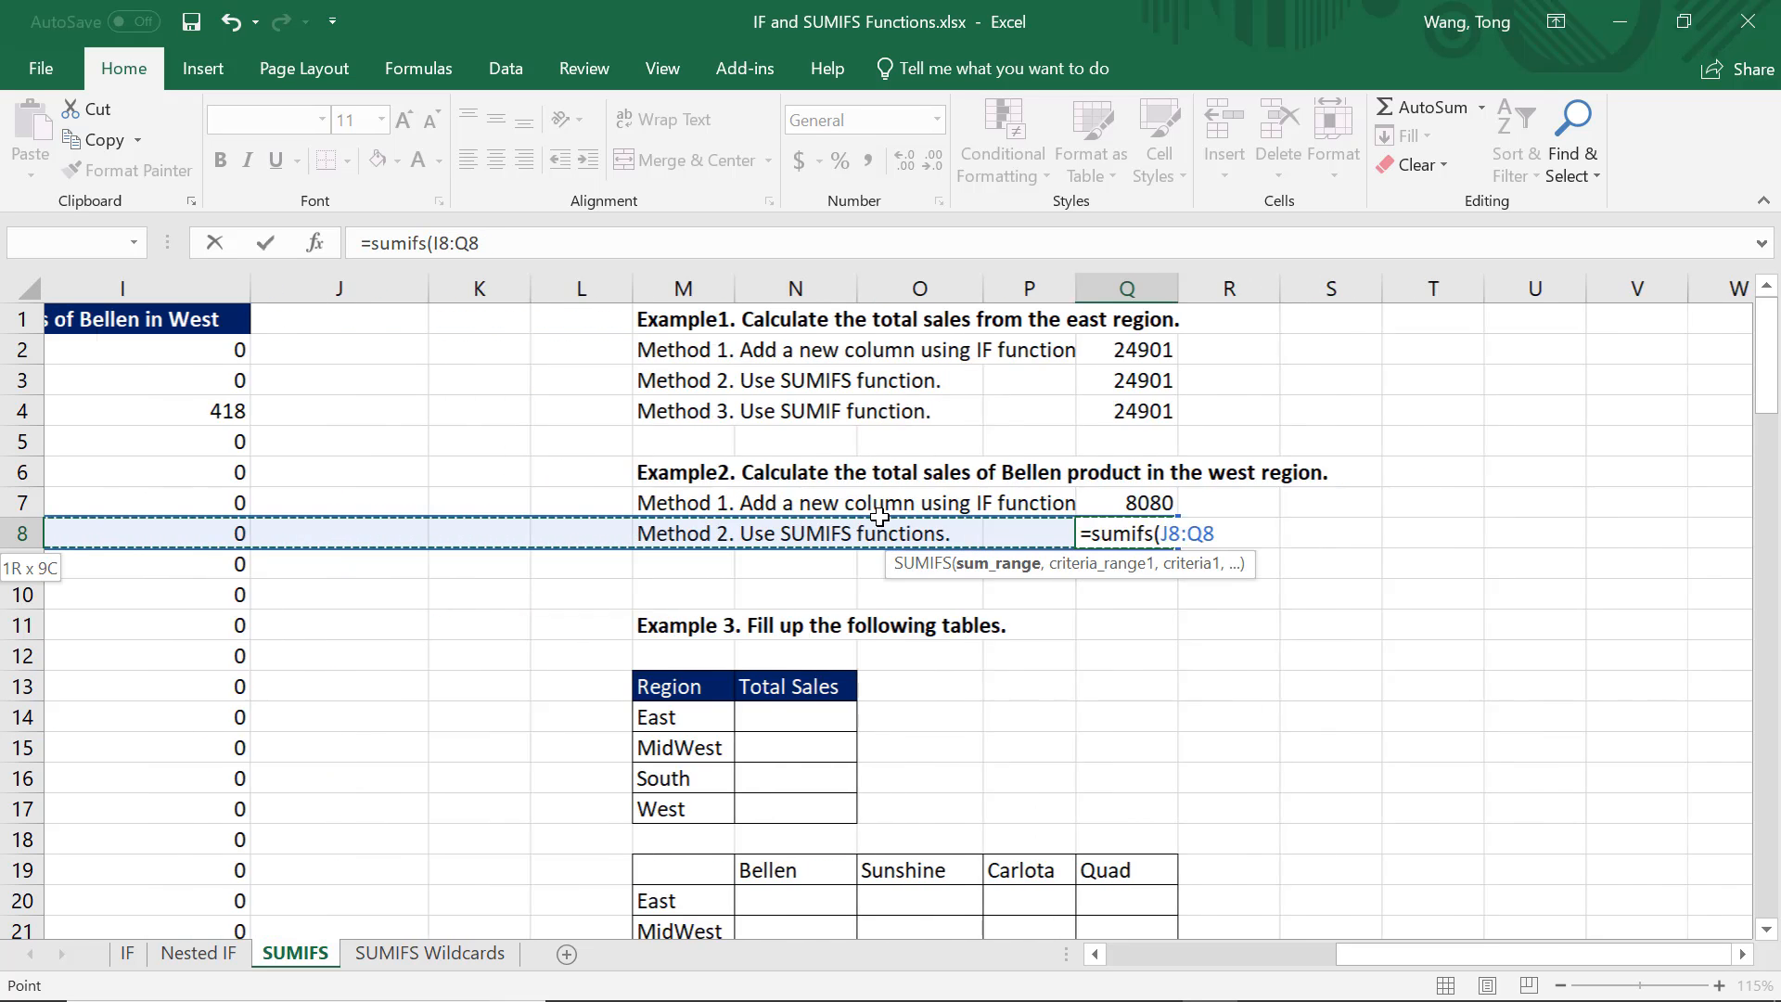
pyautogui.click(880, 516)
pyautogui.hotkey('ctrl', 'Left')
pyautogui.hotkey('ctrl', 'Left')
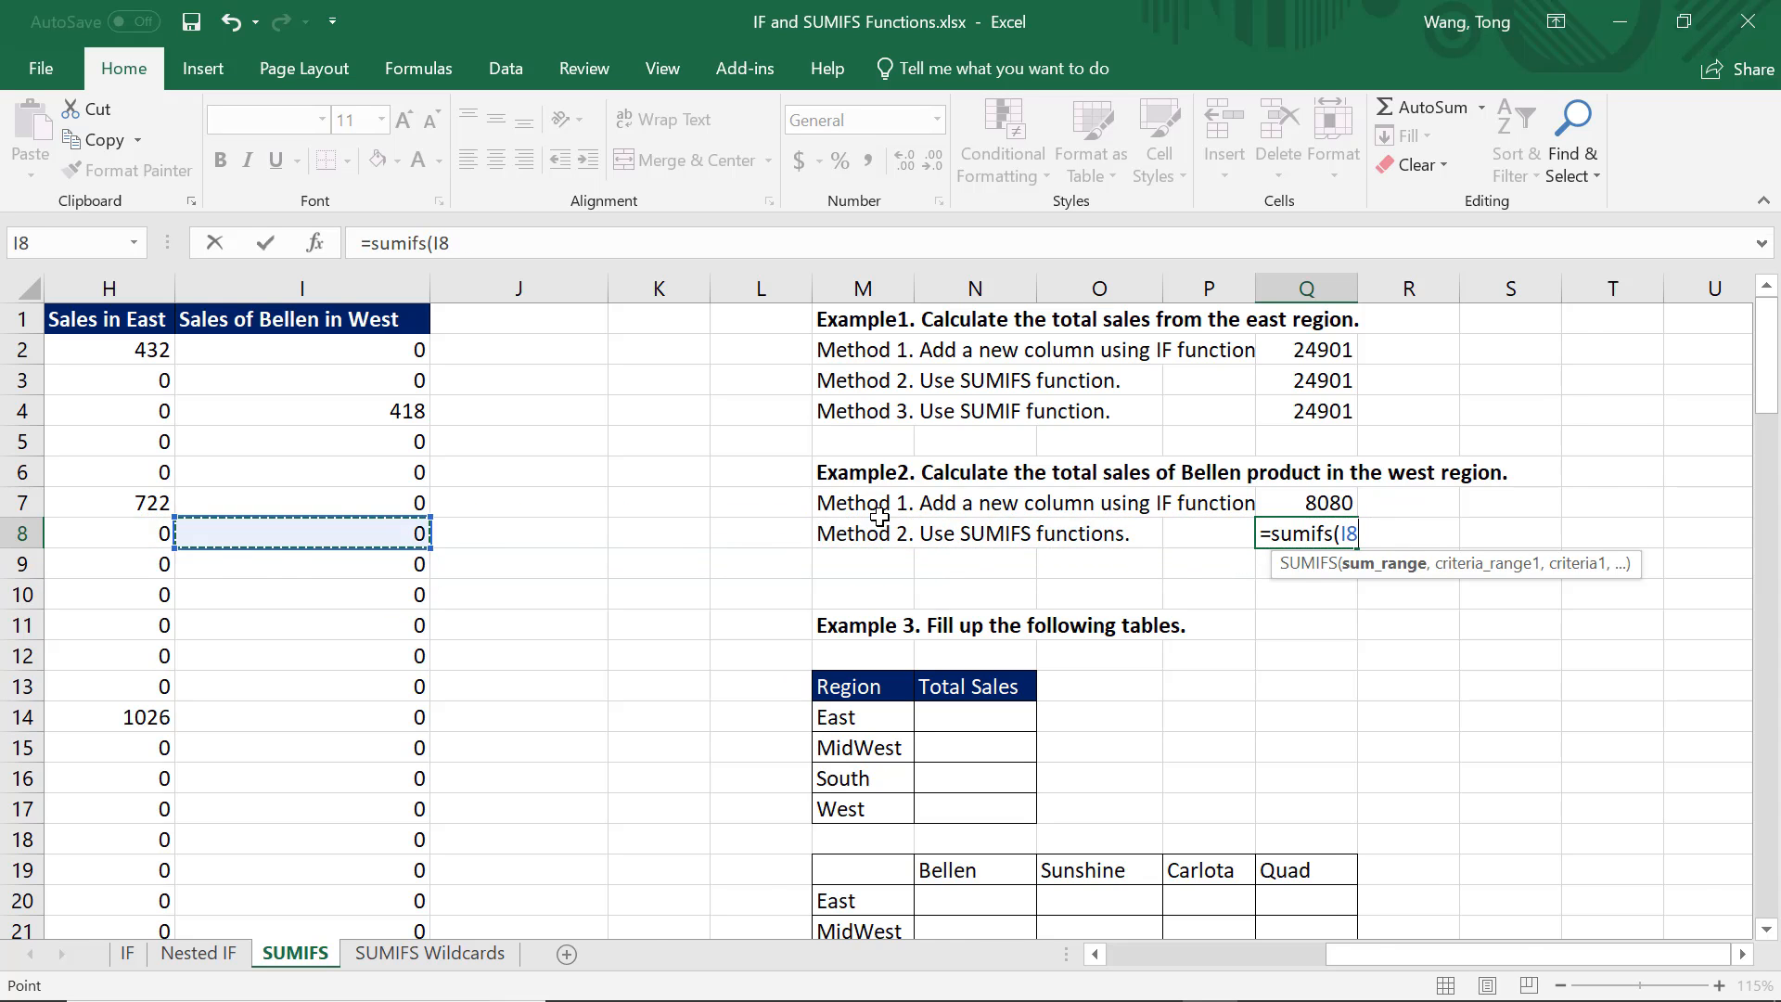
pyautogui.hotkey('ctrl', 'Right')
pyautogui.press('Left')
pyautogui.press('Left')
pyautogui.press('Left')
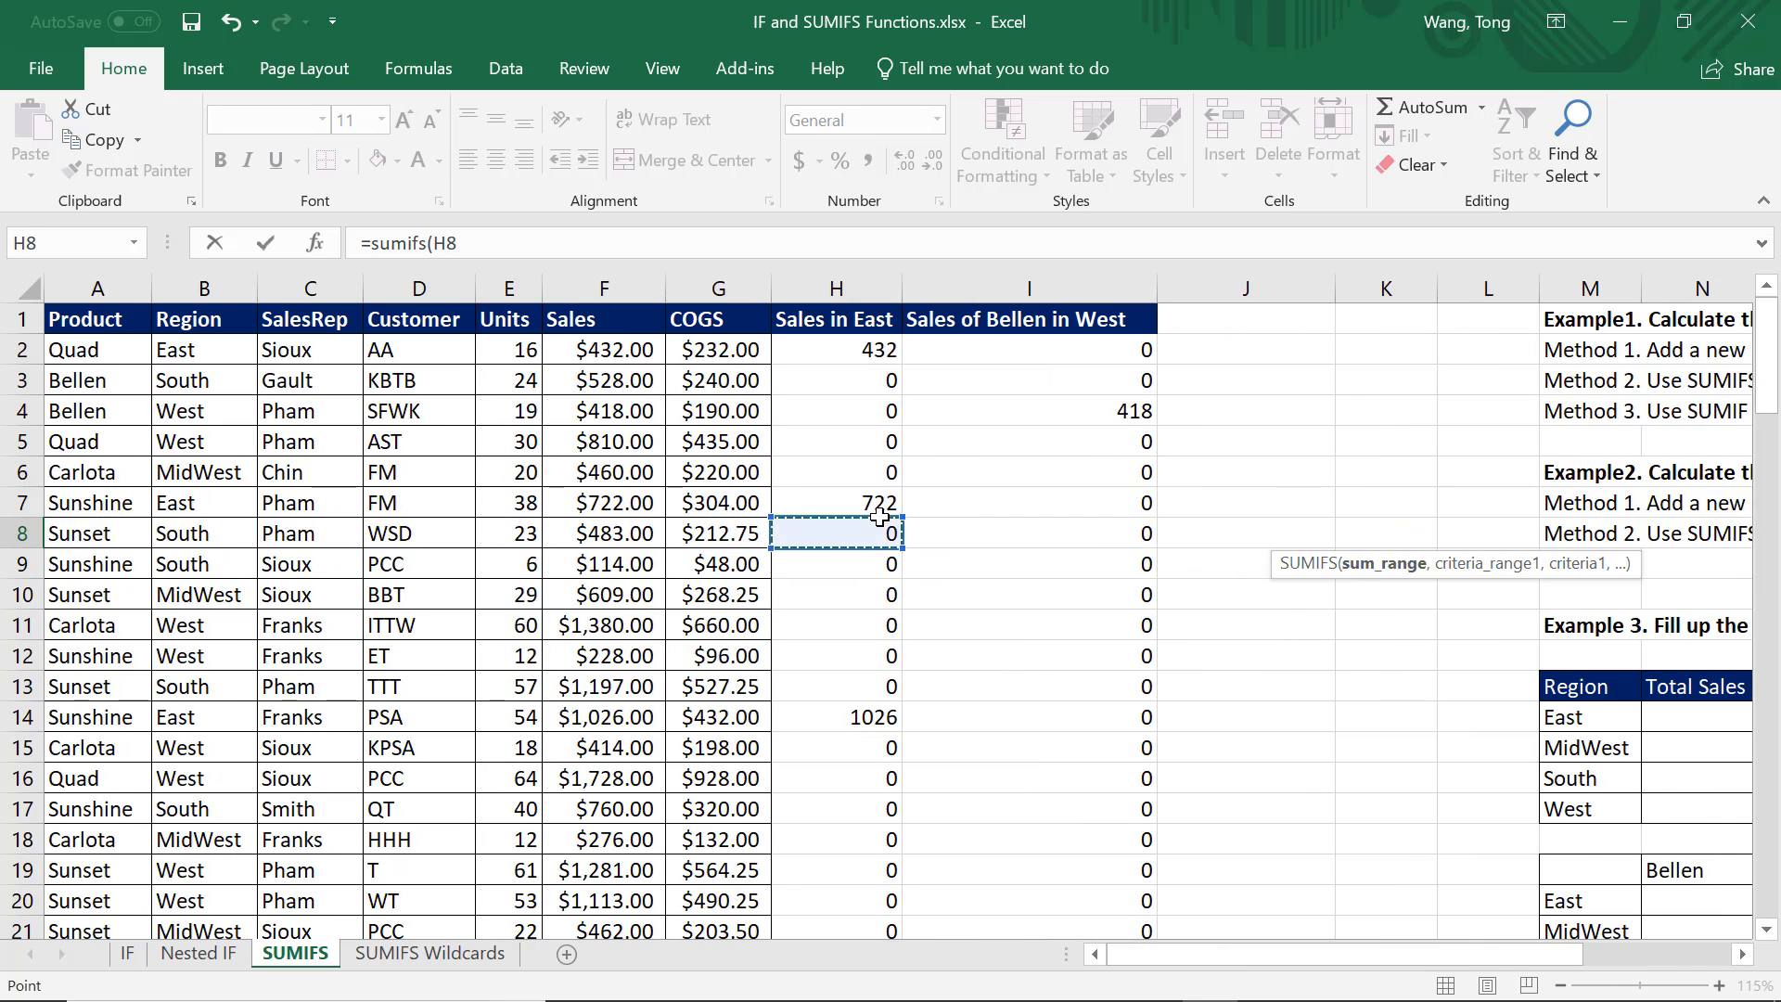
pyautogui.hotkey('ctrl', 'Up')
pyautogui.hotkey('ctrl', 'Down')
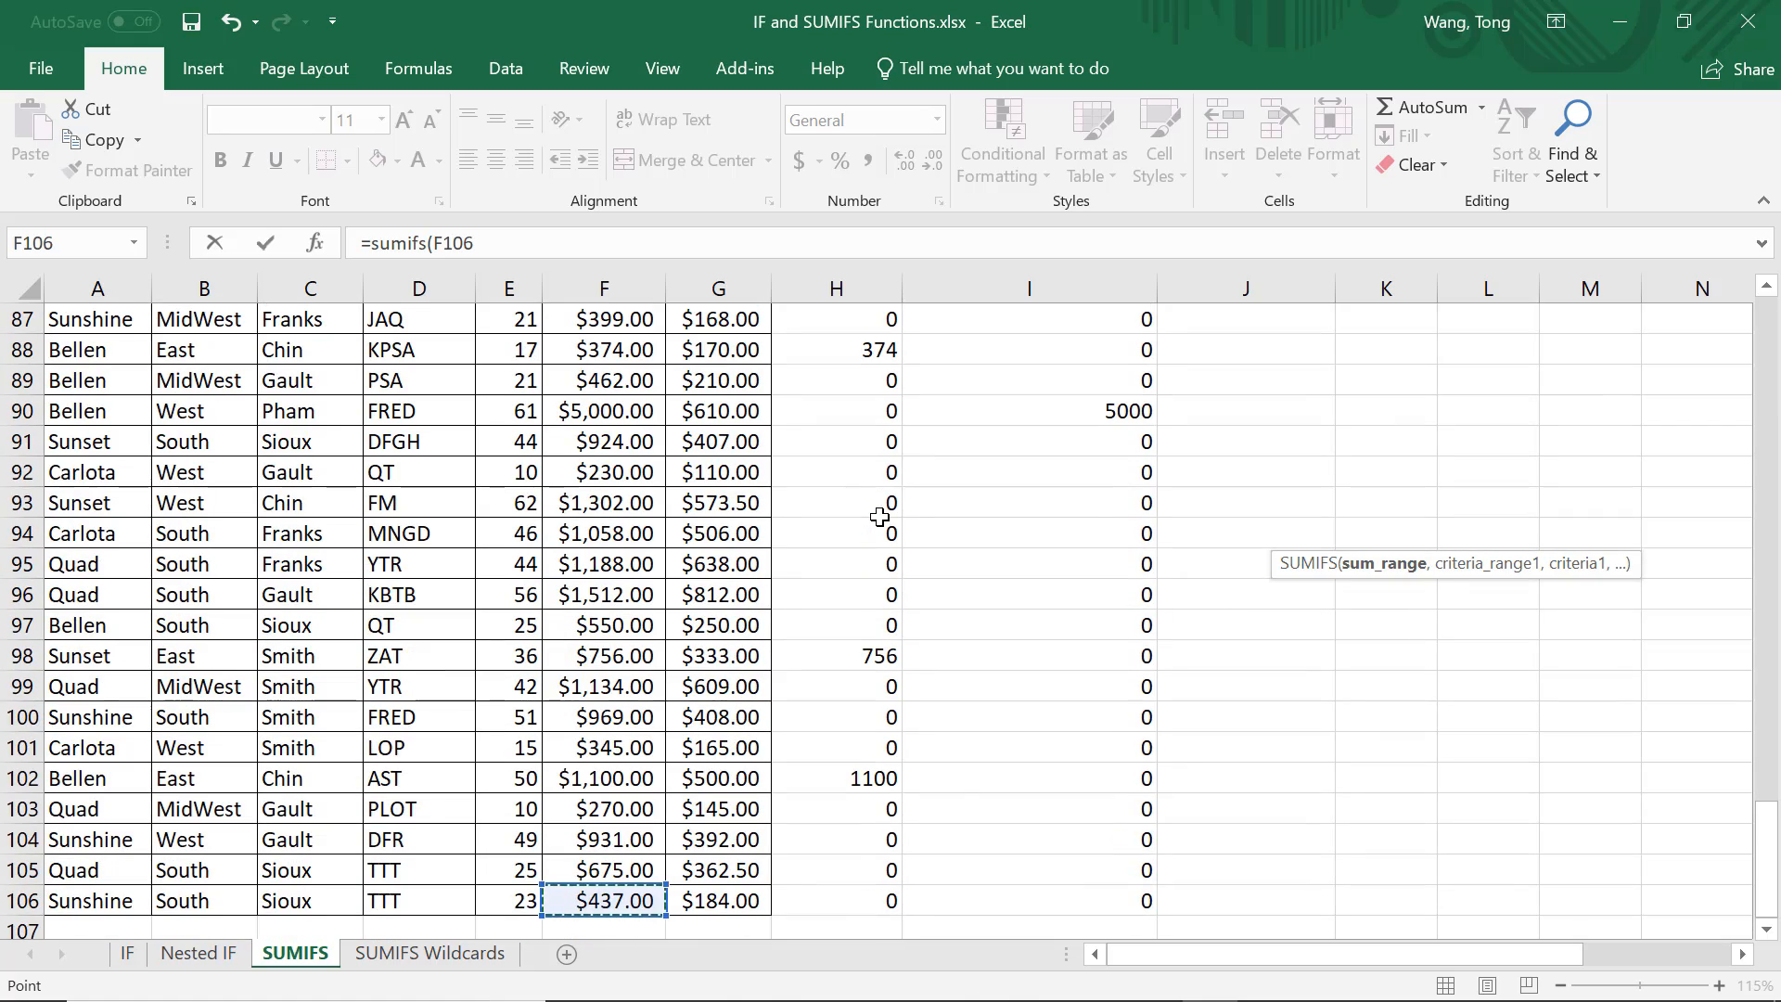
pyautogui.hotkey('ctrl', 'Up')
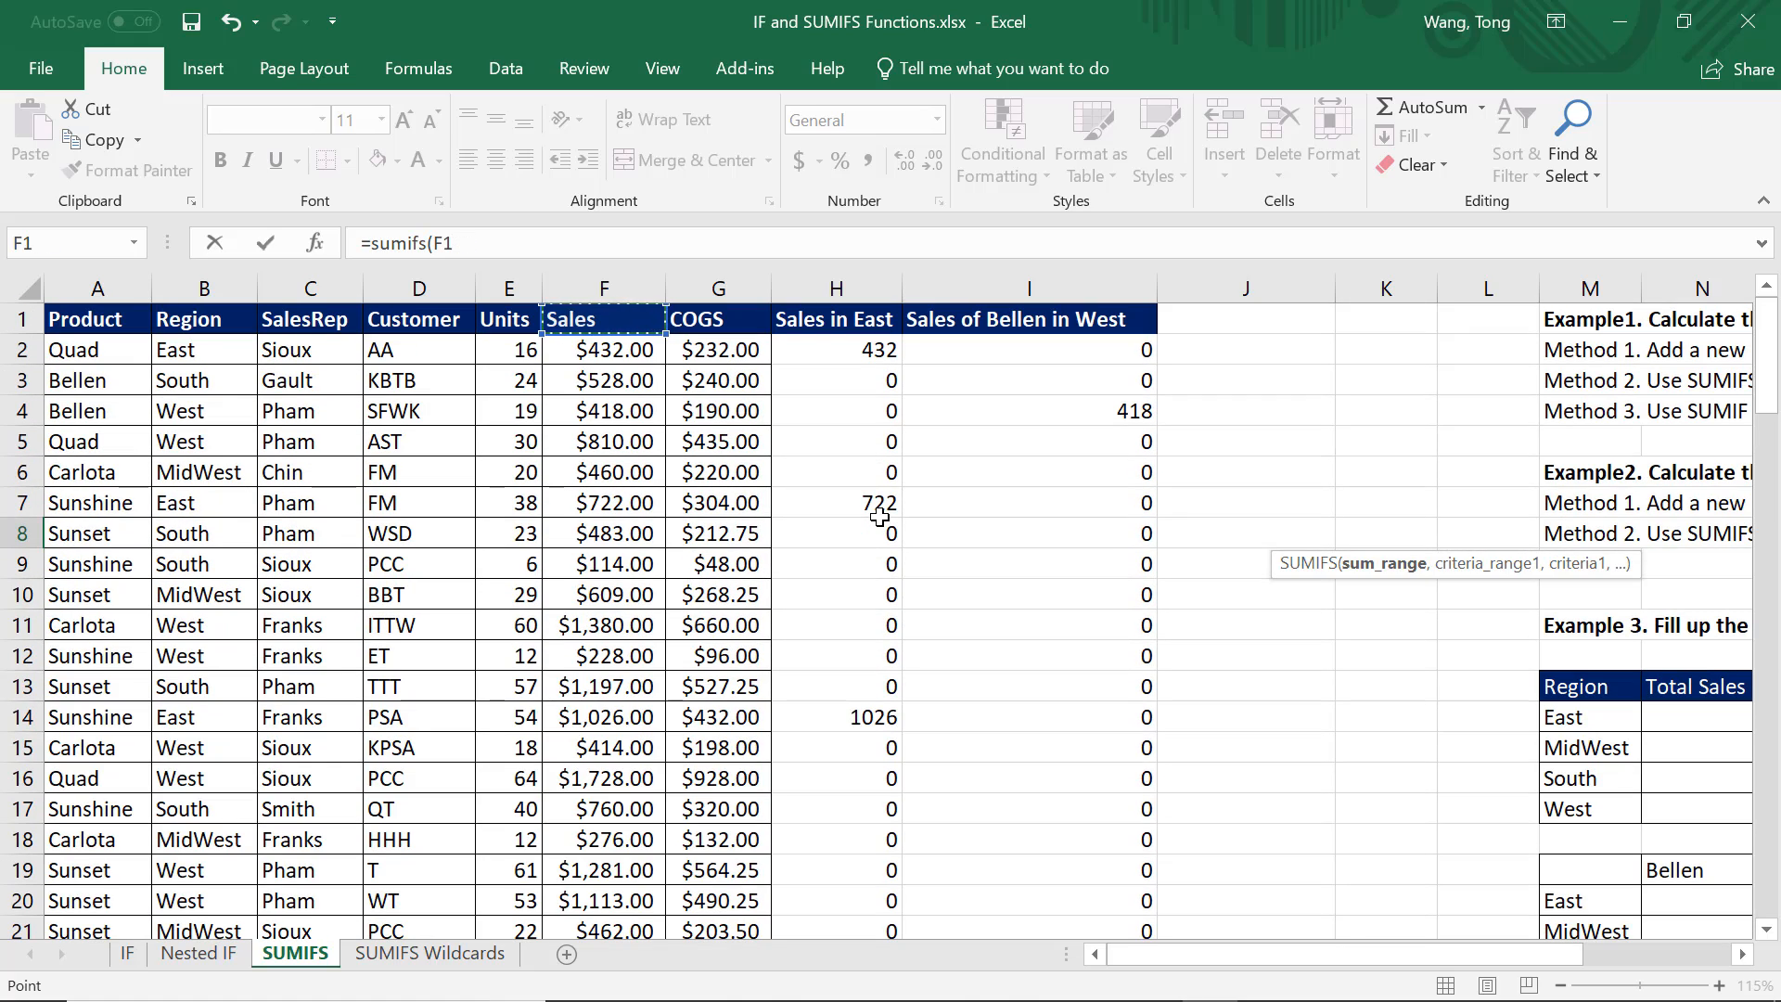
pyautogui.press('Down')
pyautogui.hotkey('ctrl', 'shift', 'Down')
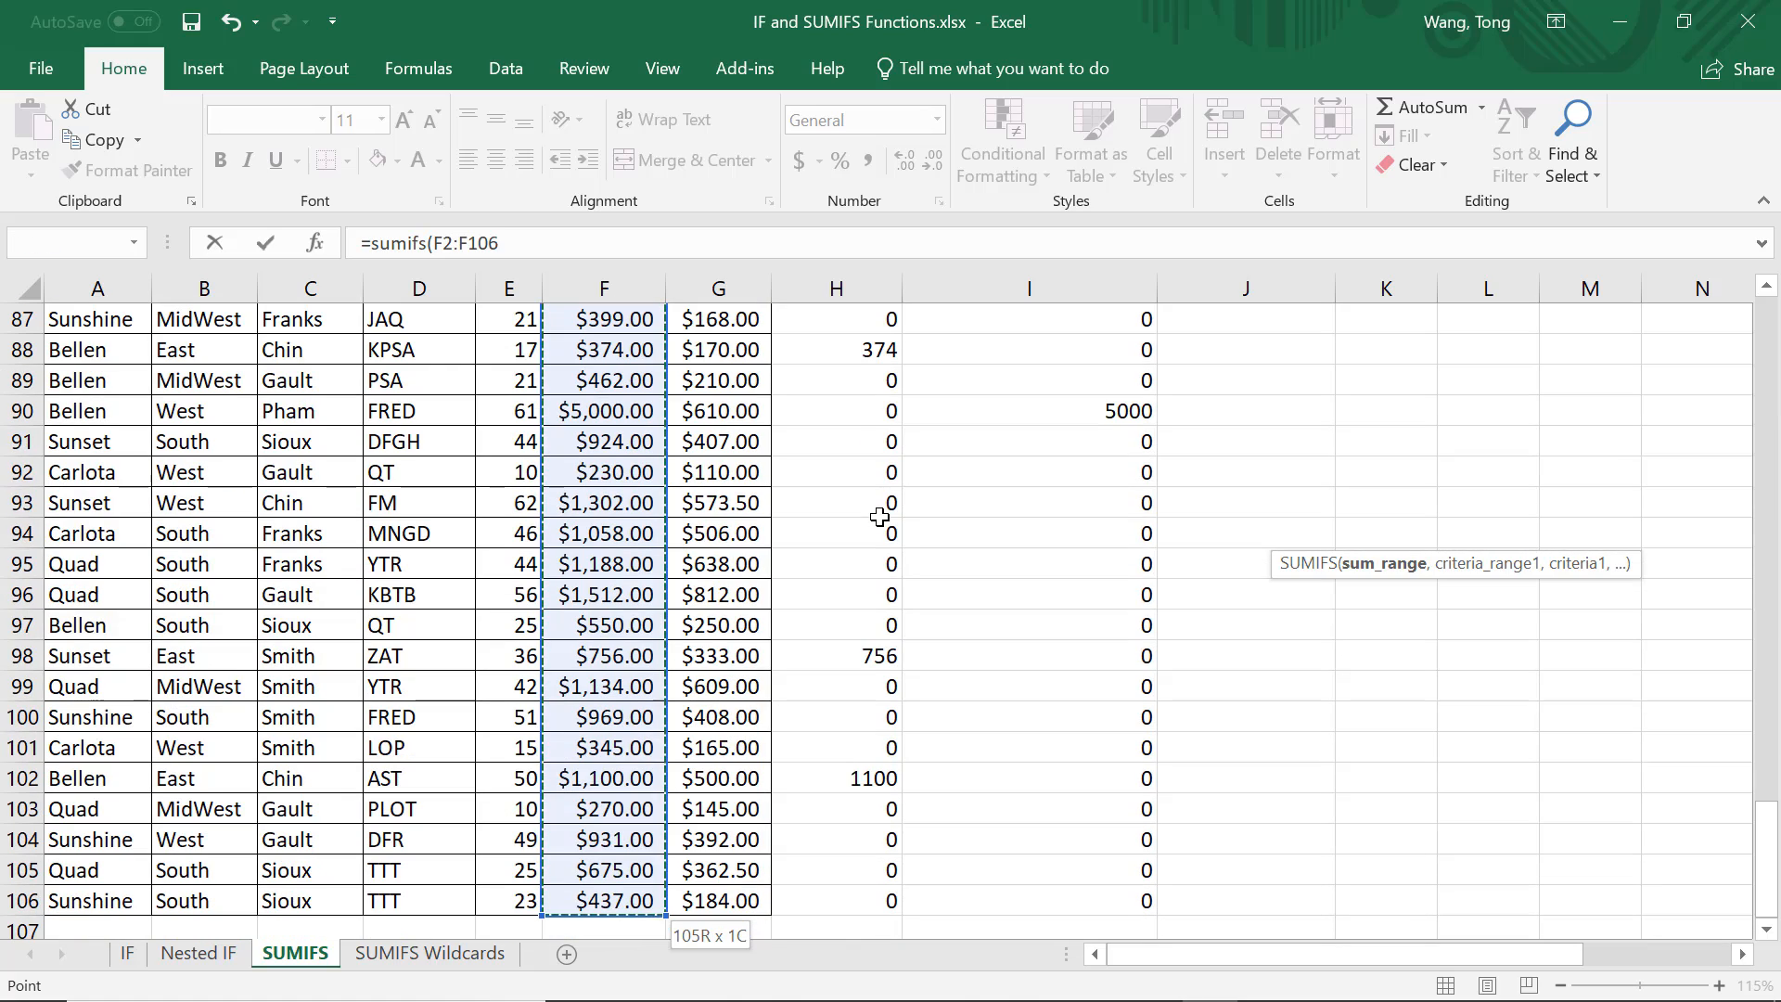
pyautogui.write(',')
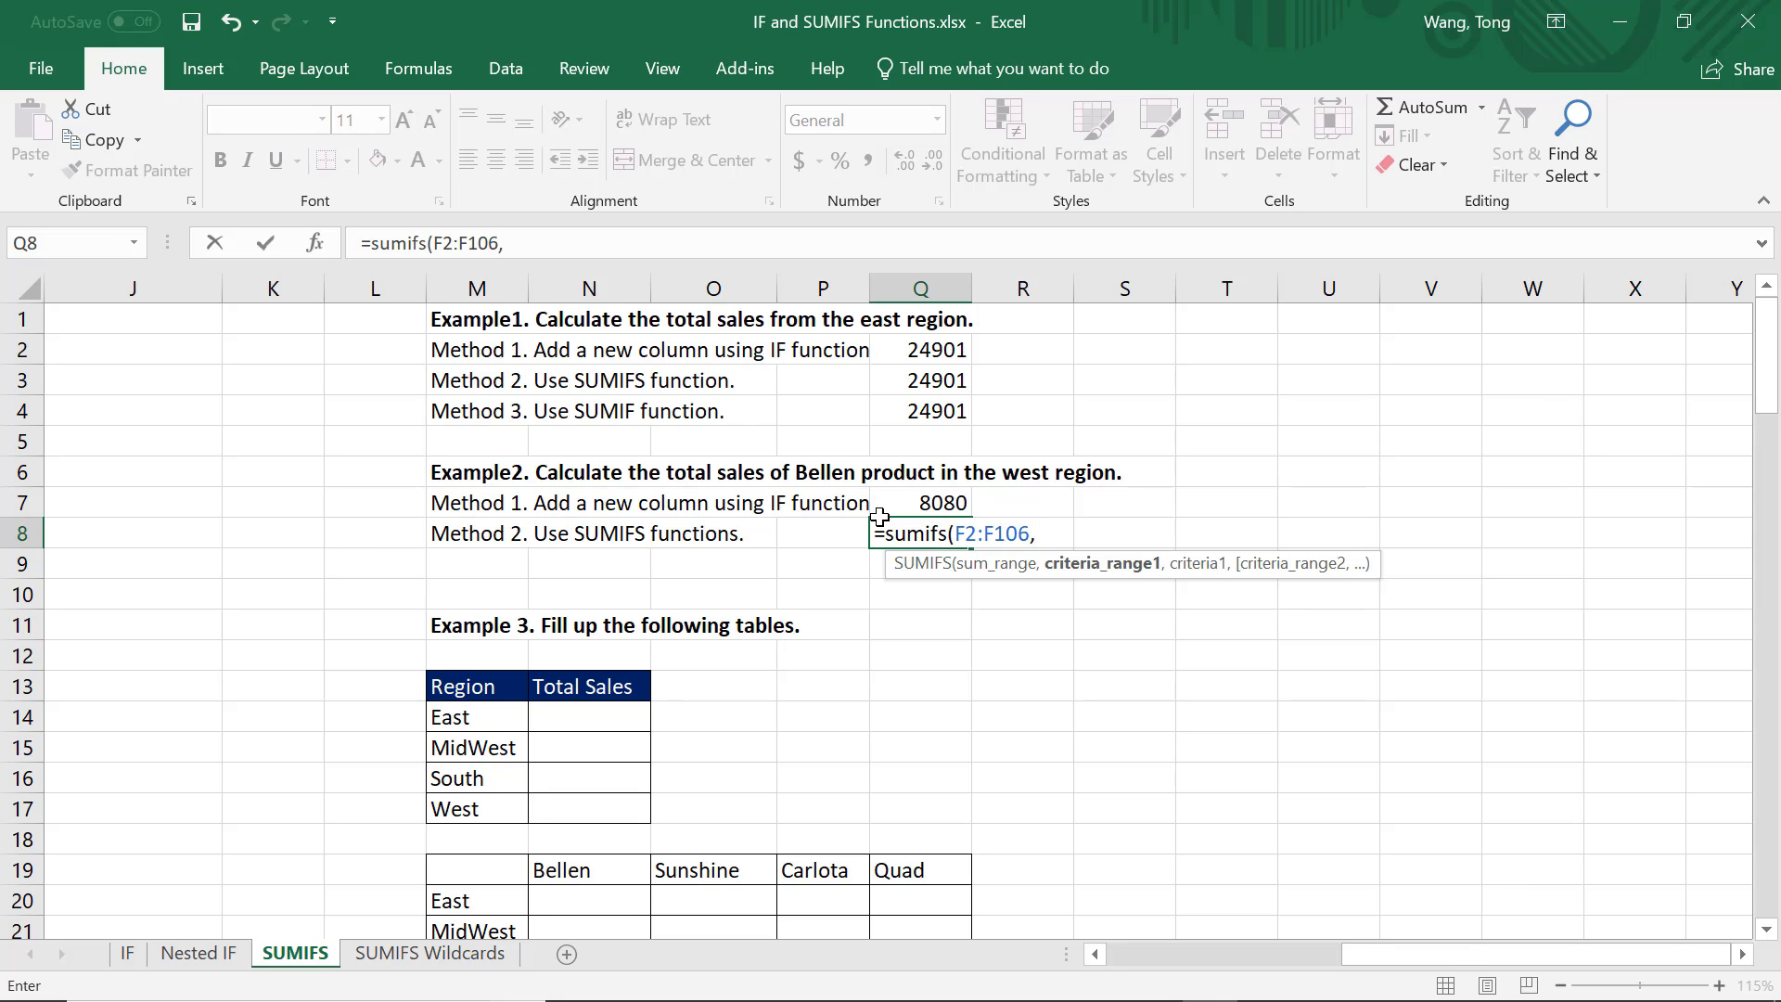
# Add the Product values A2:A106 as the first criteria range in the Q8 formula, with "Bellen" as its criterion.
pyautogui.hotkey('ctrl', 'Left')
pyautogui.hotkey('ctrl', 'Left')
pyautogui.hotkey('ctrl', 'Left')
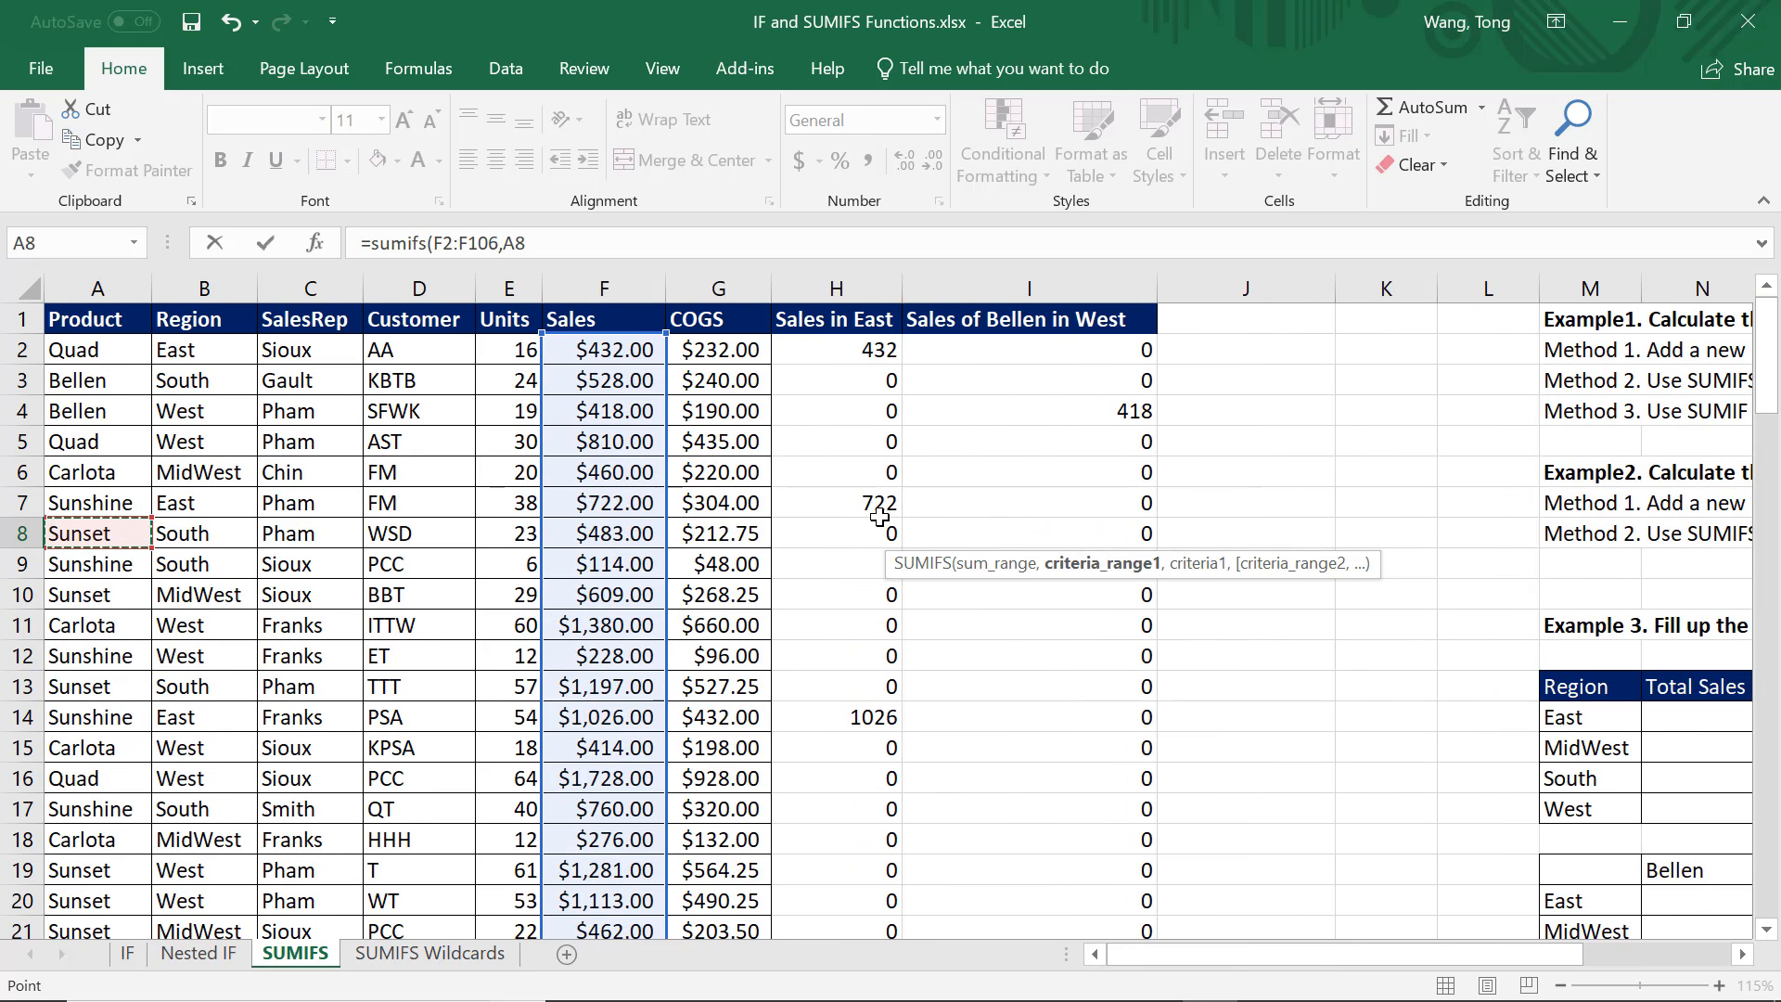
pyautogui.press('Up')
pyautogui.press('Up')
pyautogui.press('Up')
pyautogui.press('Up')
pyautogui.press('Up')
pyautogui.press('Up')
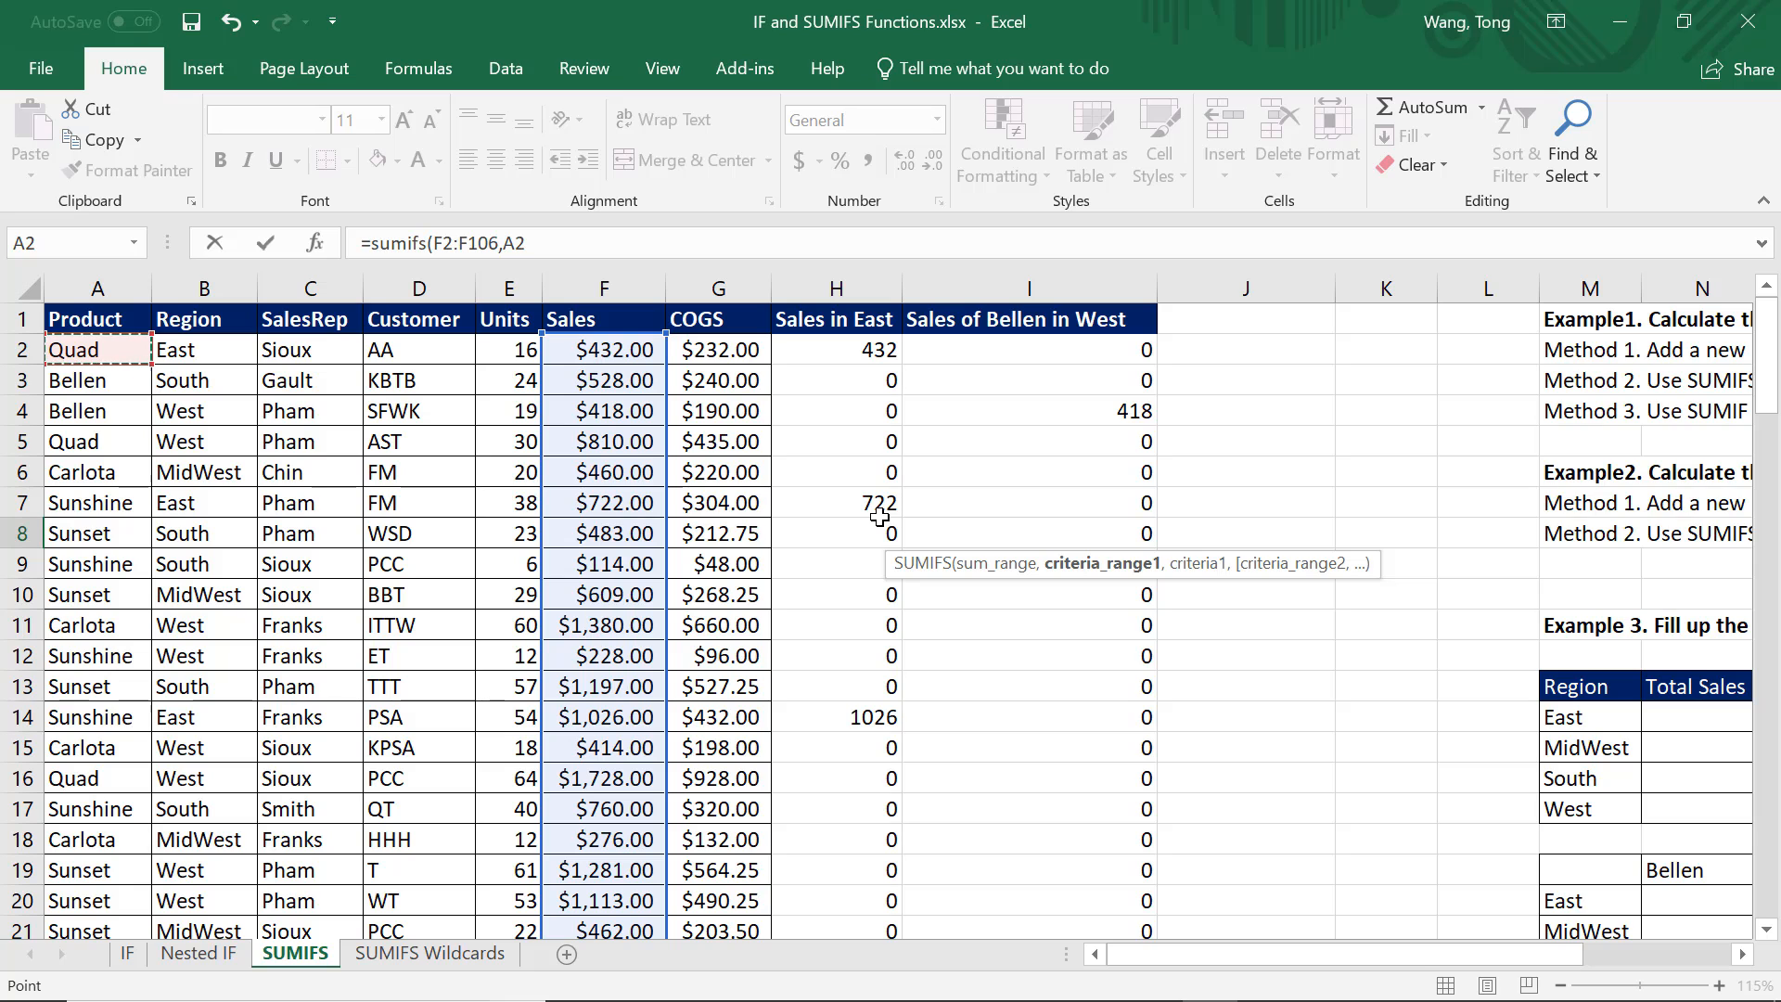
pyautogui.hotkey('ctrl', 'shift', 'Down')
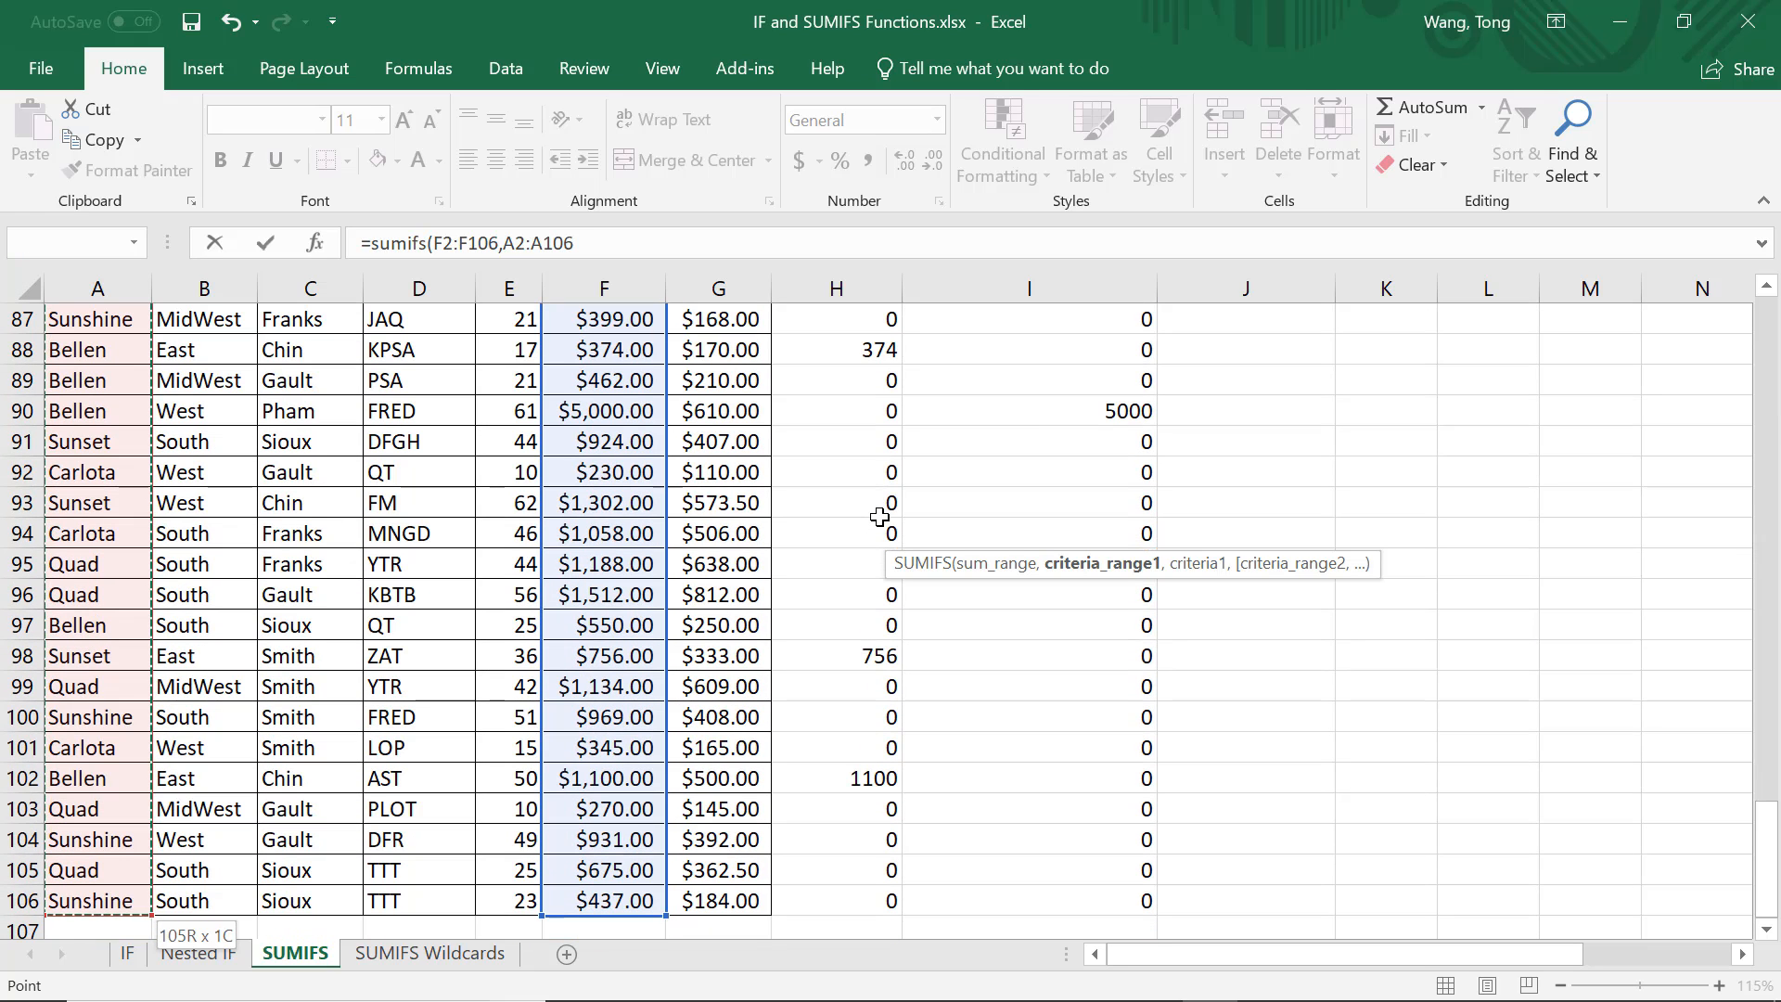
pyautogui.write(',"B')
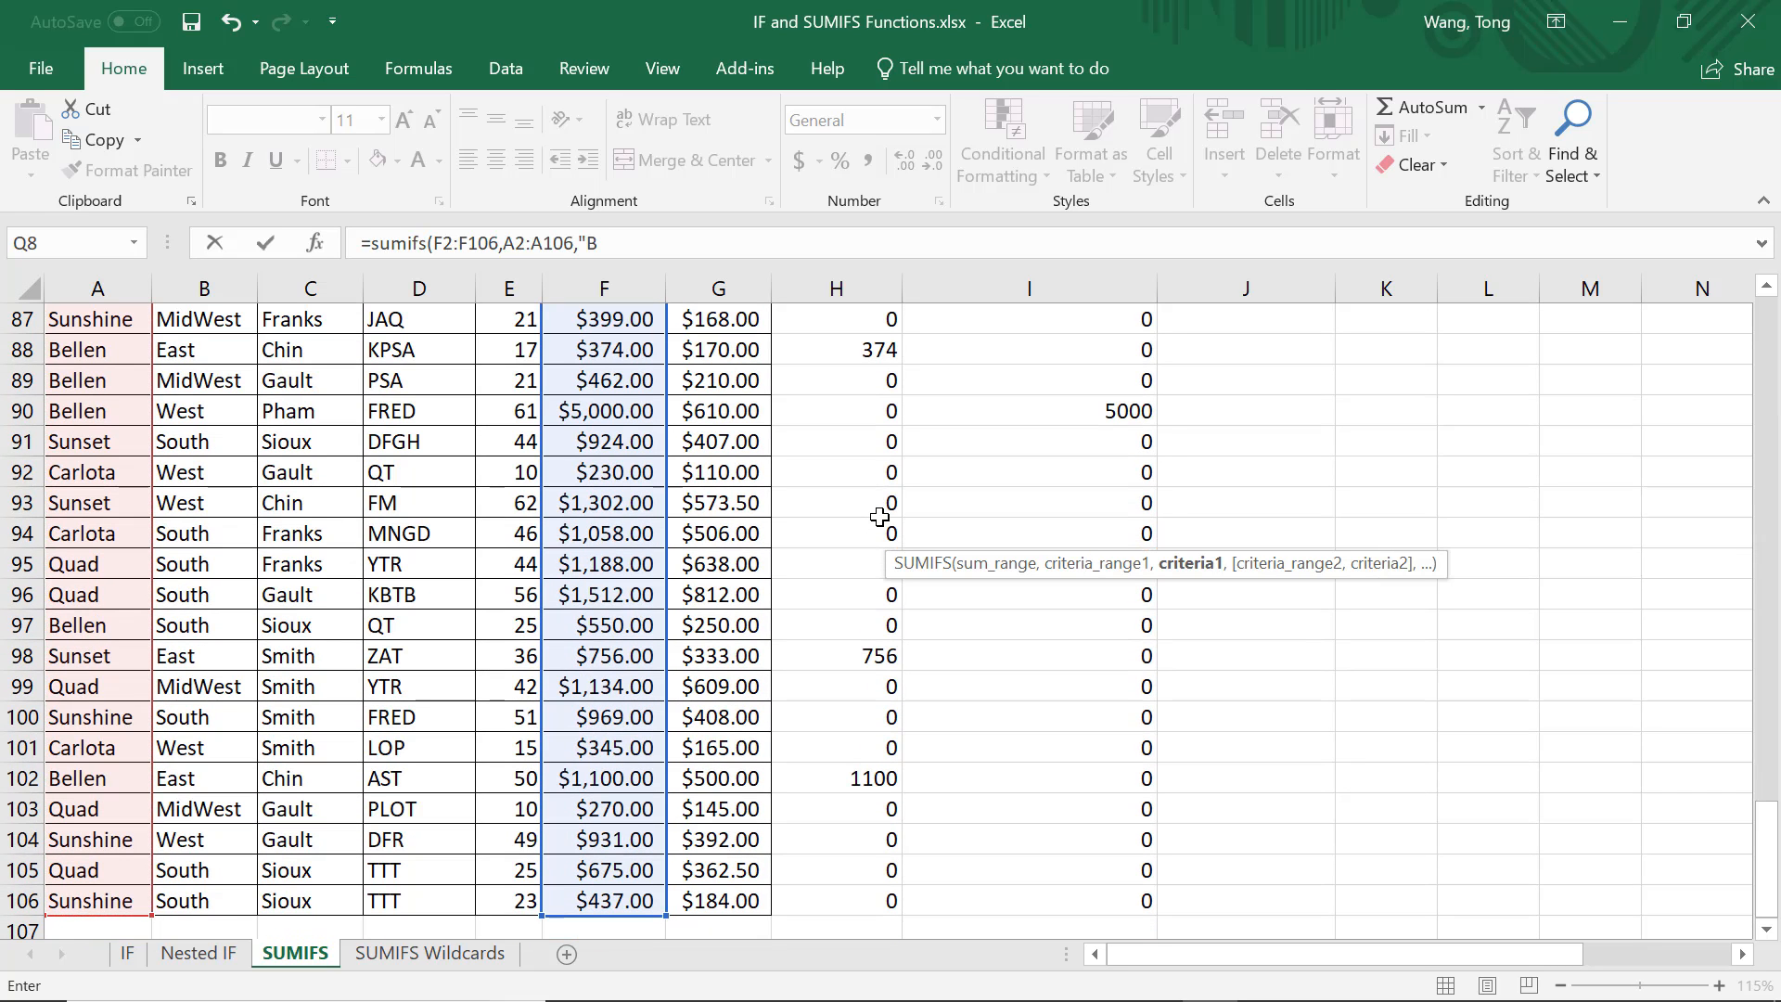
pyautogui.write('ellen",')
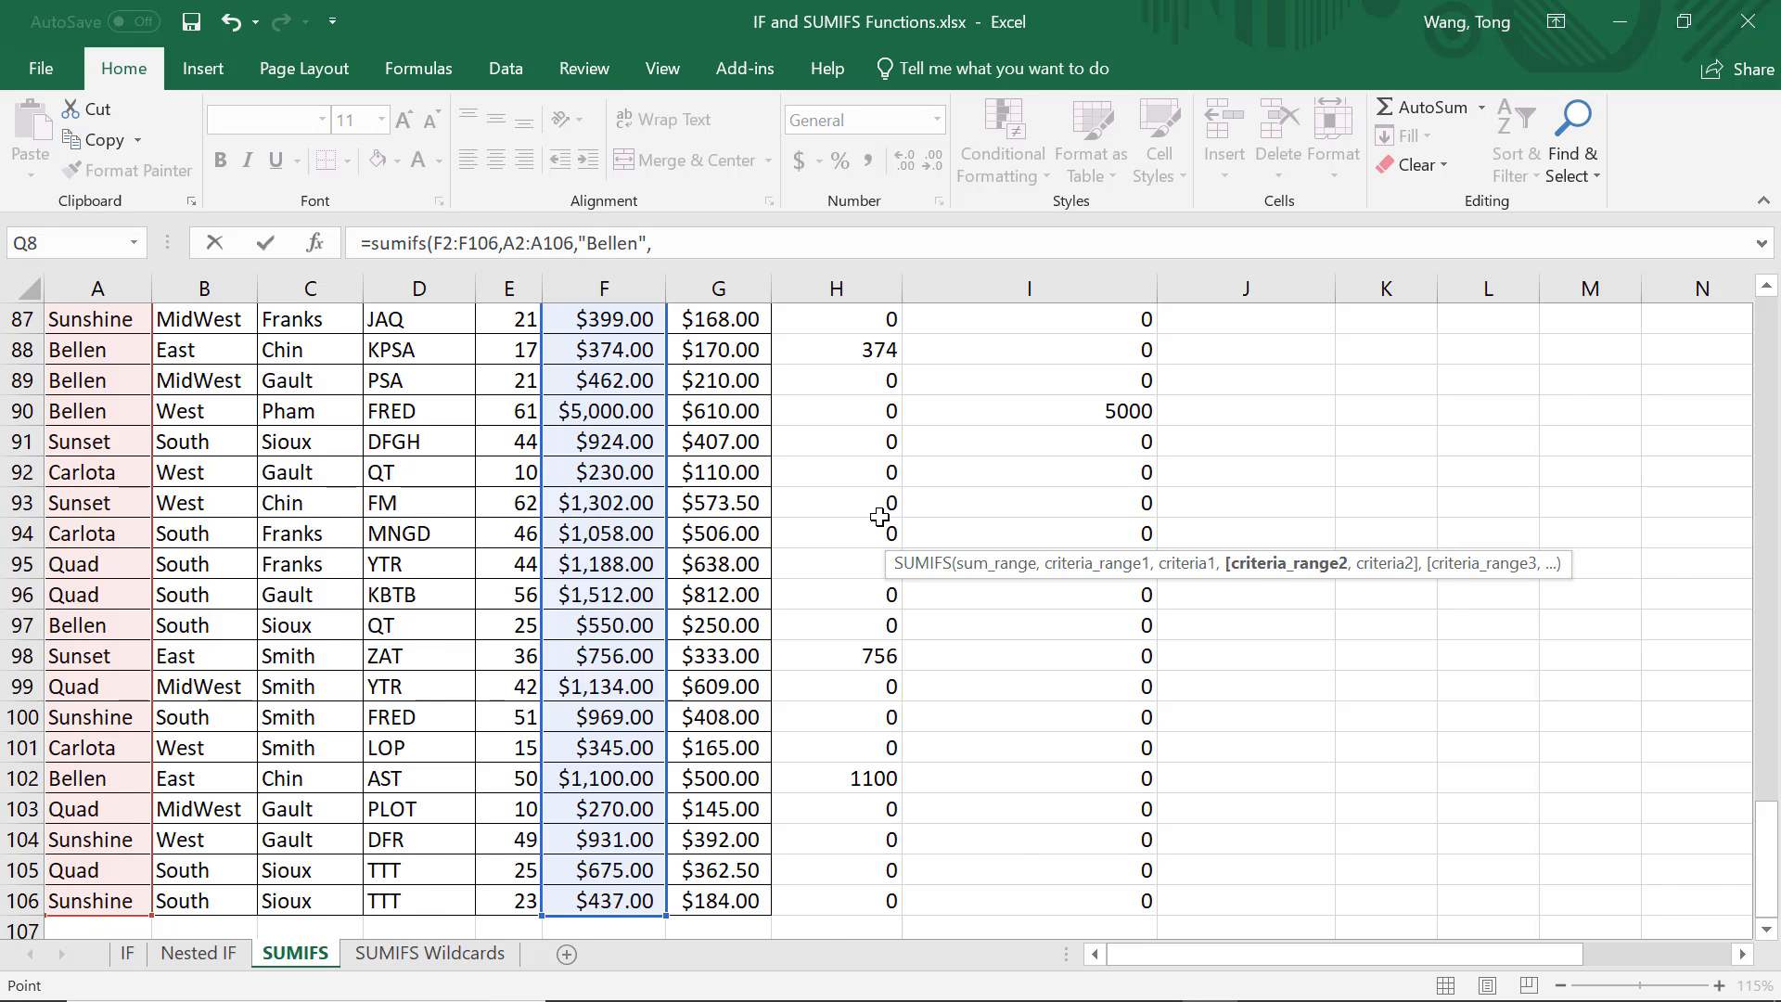
# Add the Region values B2:B106 as the second criteria range in the Q8 formula.
pyautogui.press('Left')
pyautogui.press('Left')
pyautogui.press('Left')
pyautogui.press('Left')
pyautogui.press('Left')
pyautogui.press('Left')
pyautogui.press('Left')
pyautogui.press('Left')
pyautogui.press('Left')
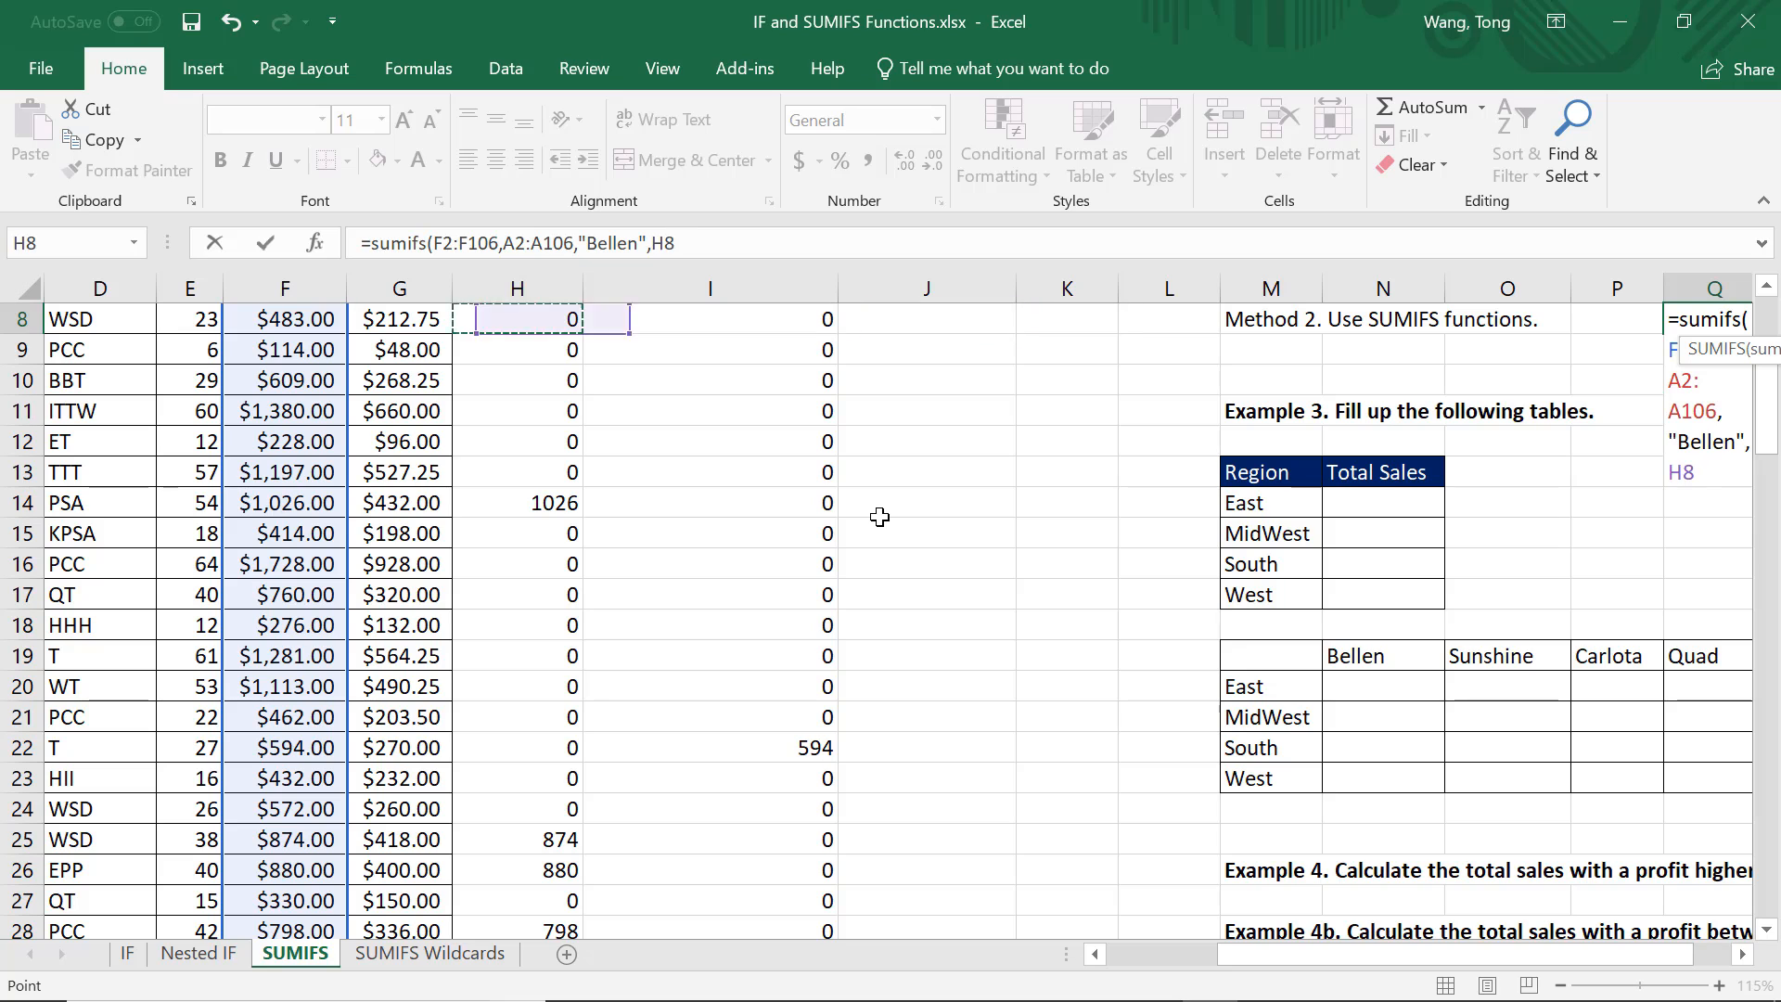
pyautogui.press('Left')
pyautogui.press('Left')
pyautogui.press('Left')
pyautogui.press('Left')
pyautogui.press('Left')
pyautogui.press('Left')
pyautogui.press('Left')
pyautogui.press('Right')
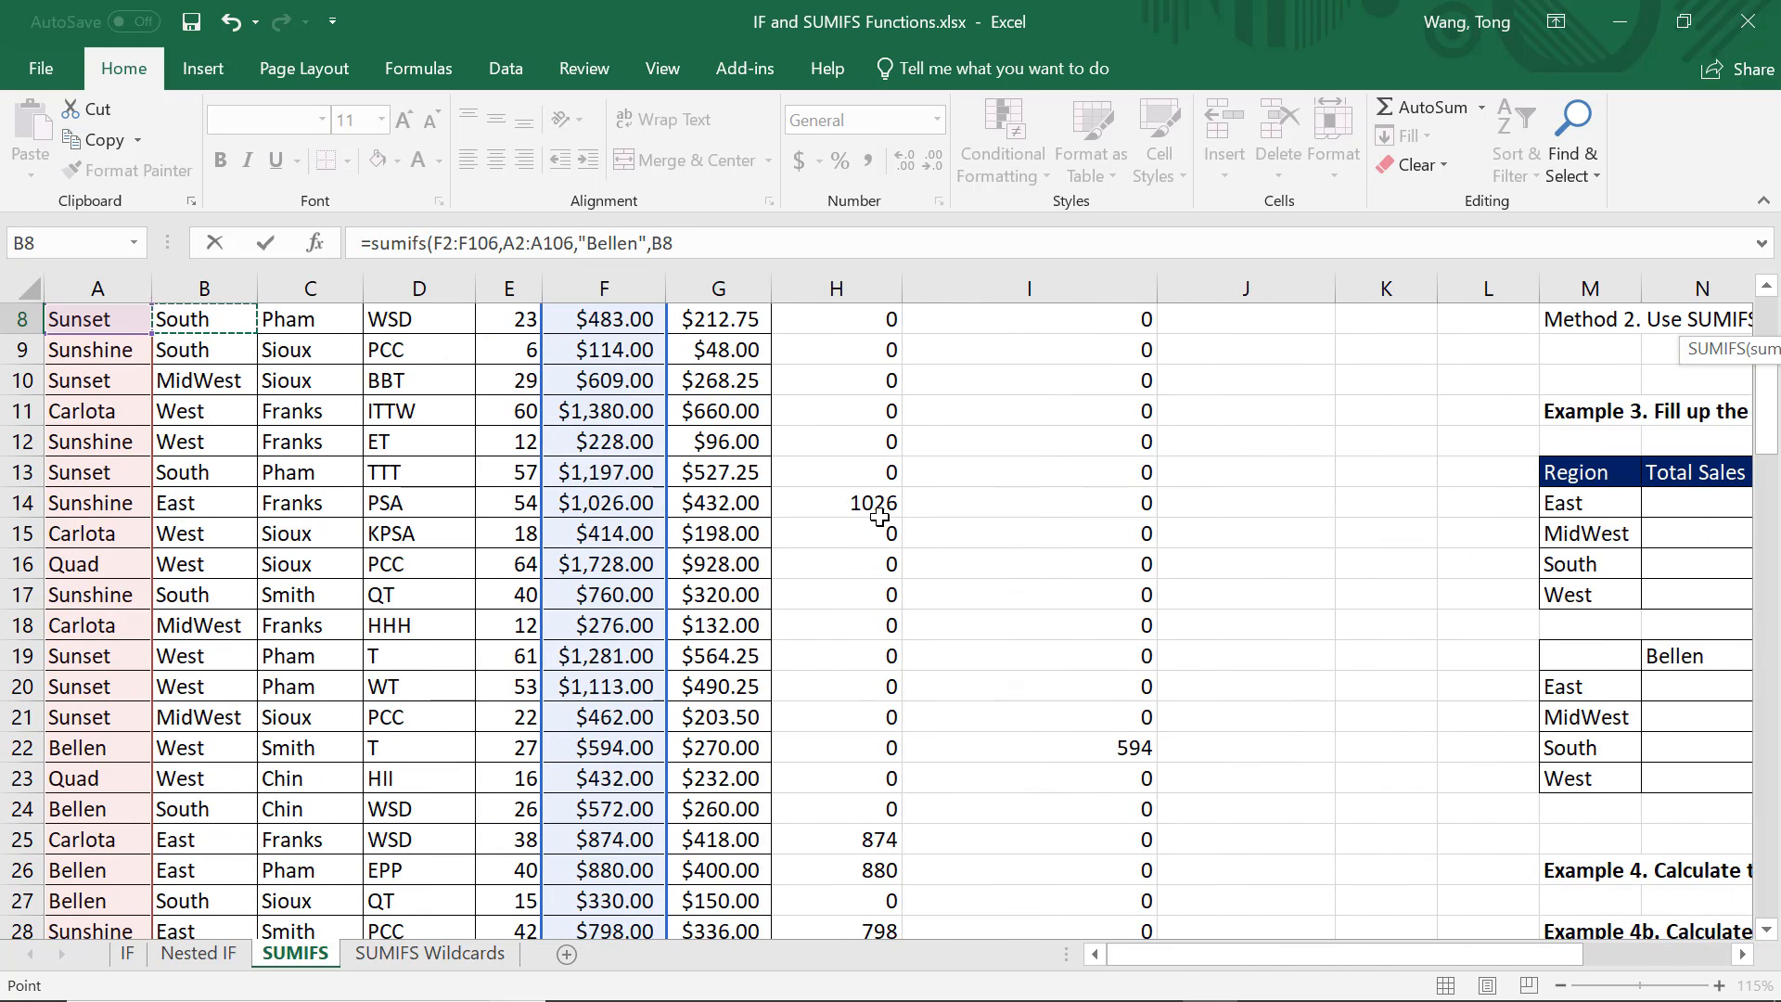
pyautogui.press('Up')
pyautogui.press('Up')
pyautogui.press('Up')
pyautogui.press('Up')
pyautogui.press('Up')
pyautogui.press('Up')
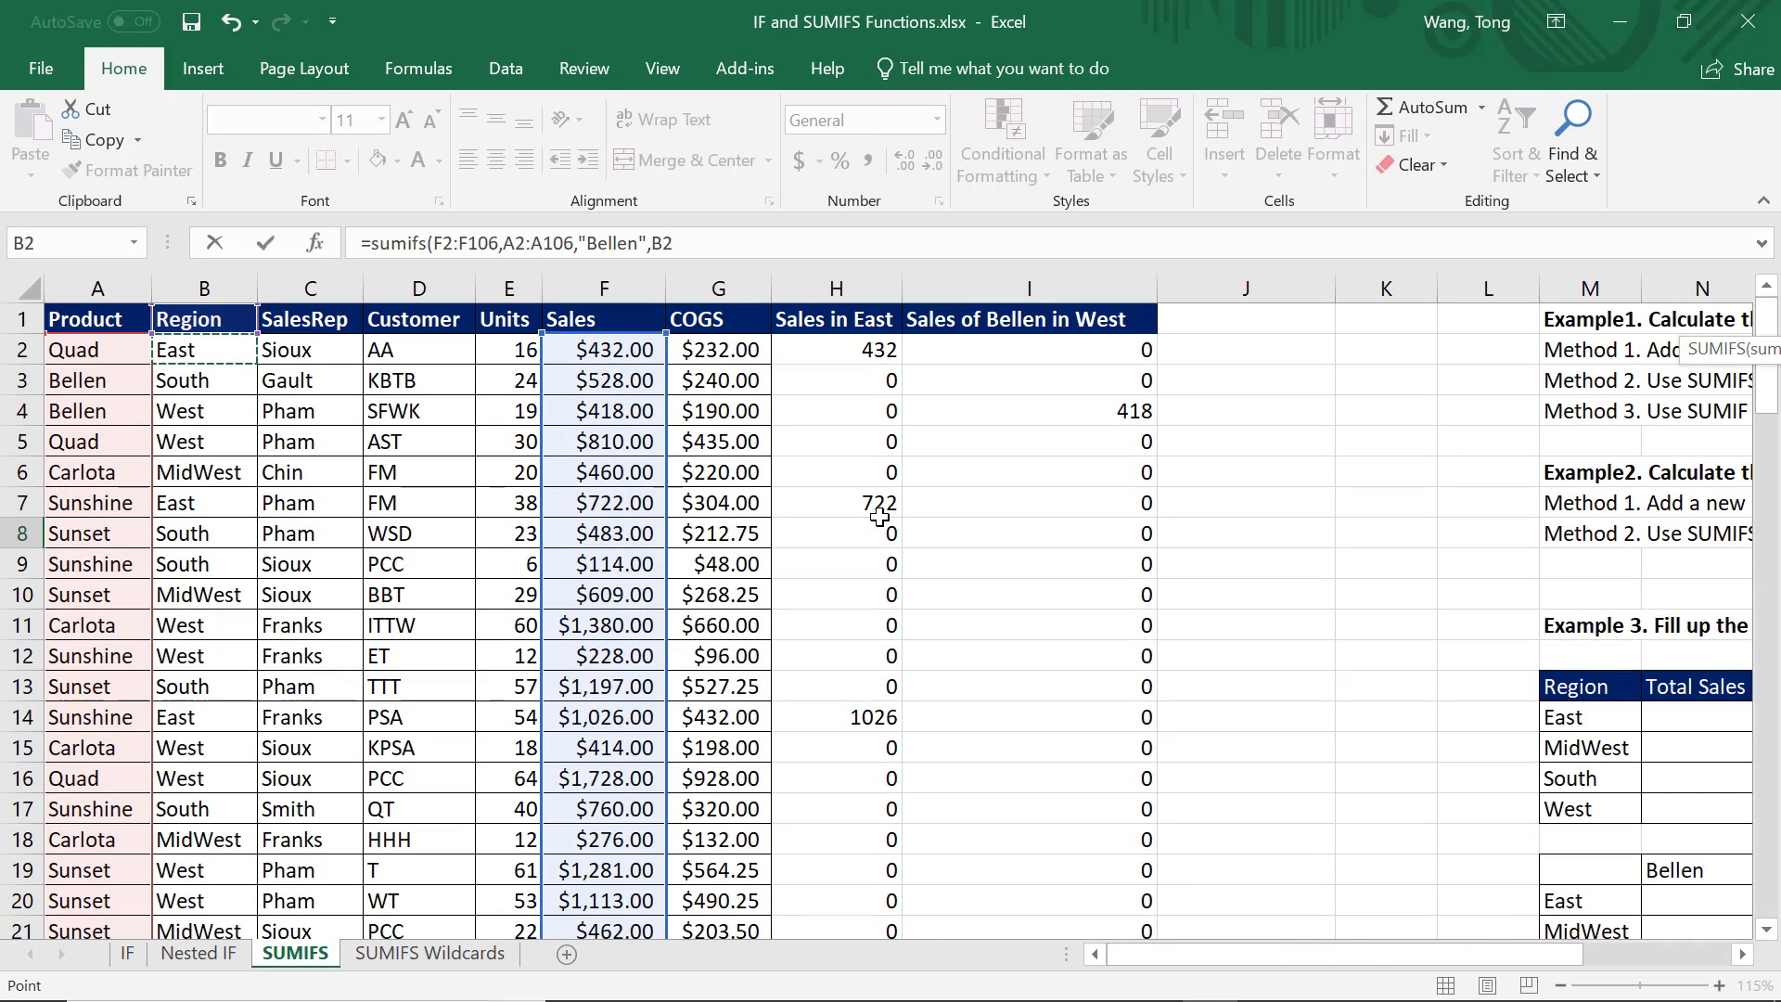
pyautogui.hotkey('ctrl', 'shift', 'Down')
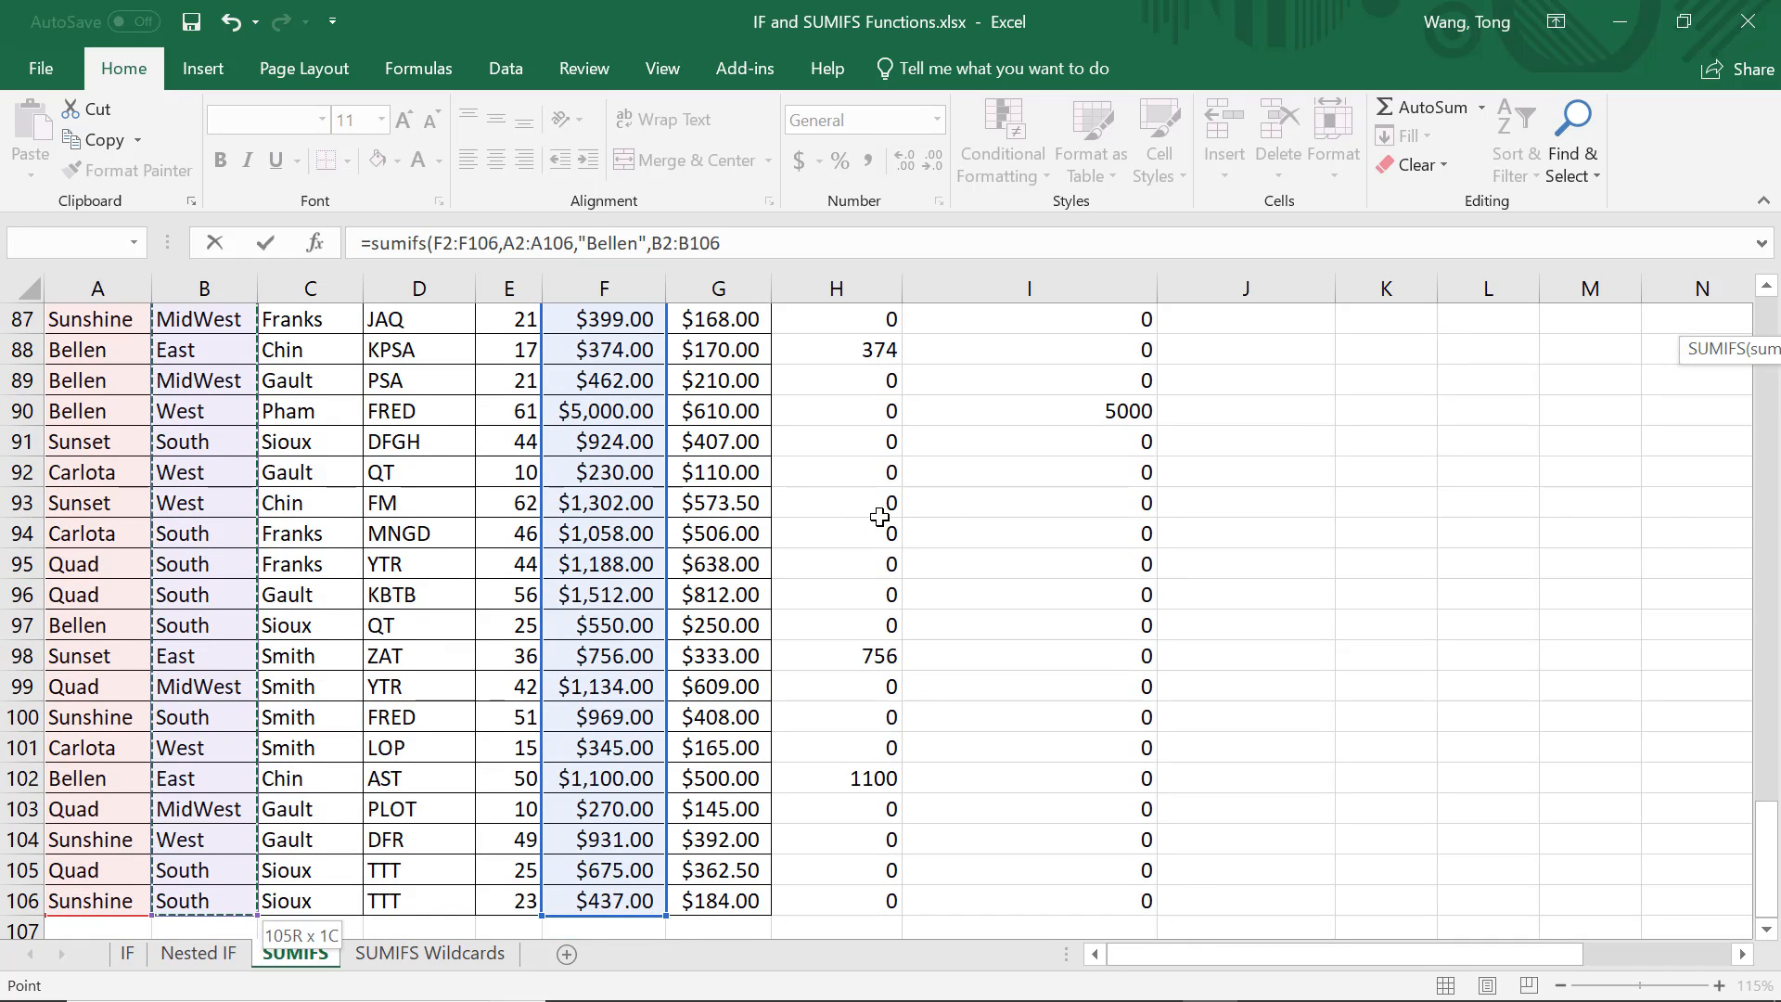
# Complete the Q8 SUMIFS formula with "West" as the second criterion and enter it.
pyautogui.write(',"West')
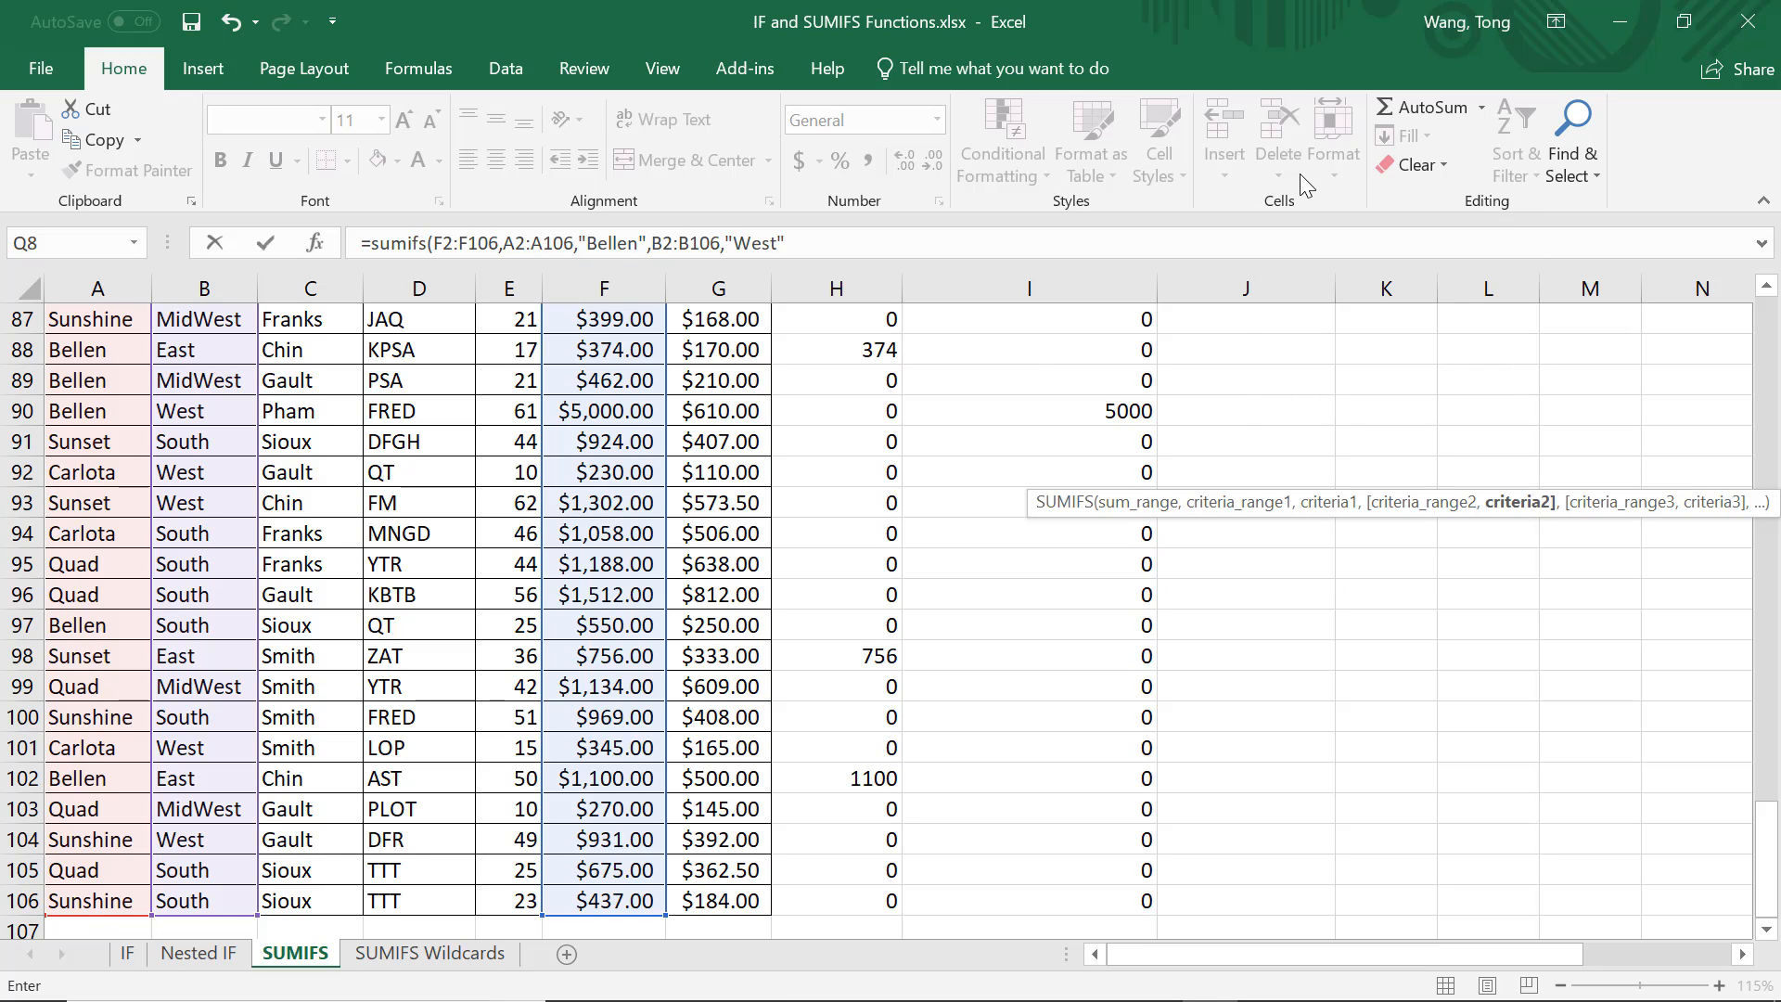
pyautogui.write(')')
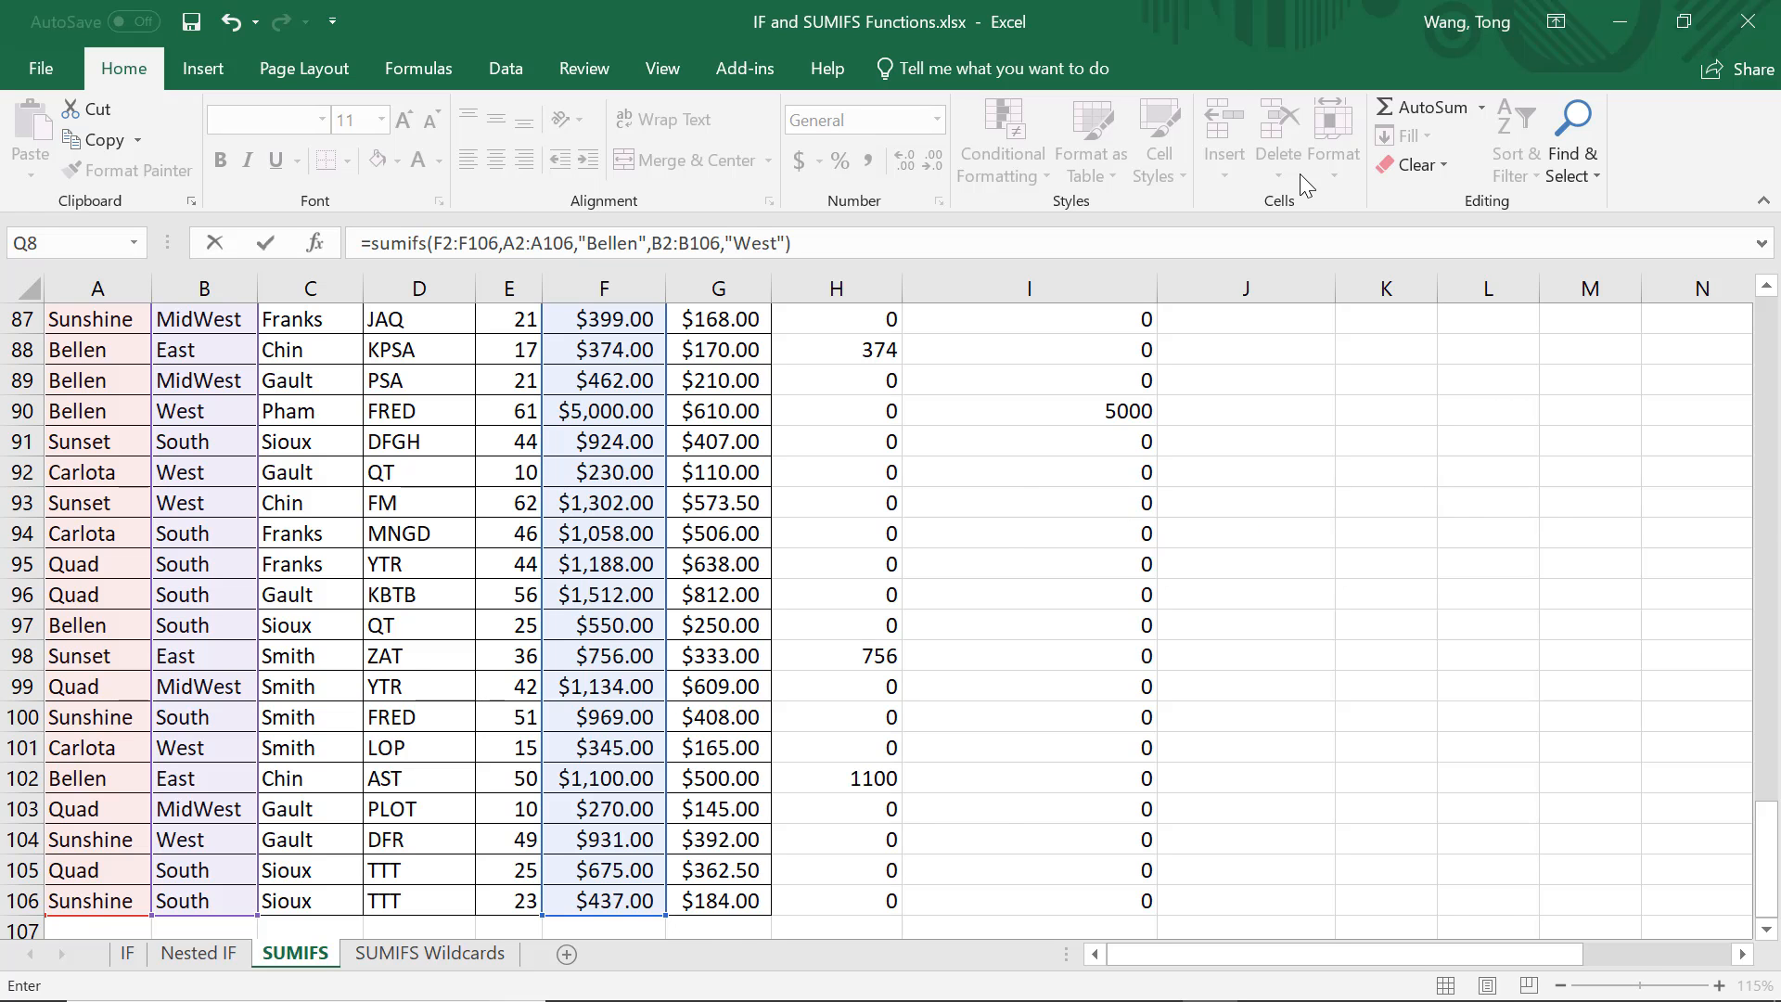
pyautogui.press('Return')
# Review the arguments of the SUMIFS formula in Q8 and leave it unchanged.
pyautogui.scroll(3, 1561, 680)
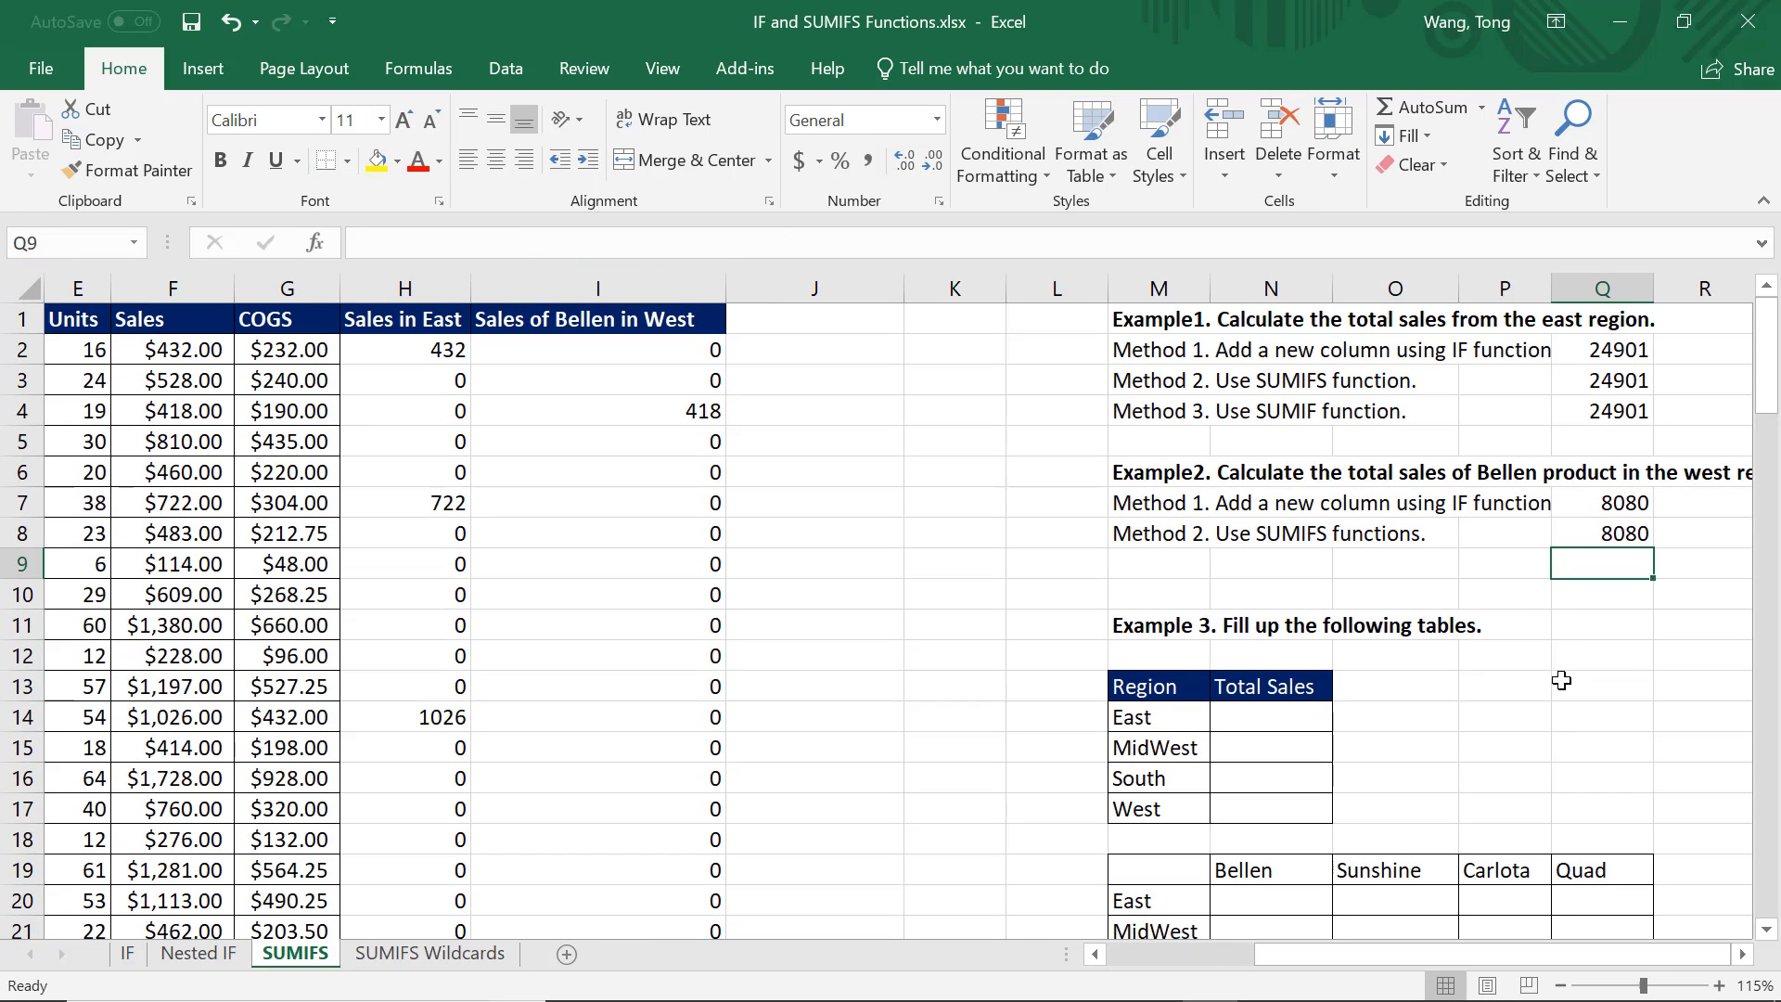
pyautogui.doubleClick(1617, 535)
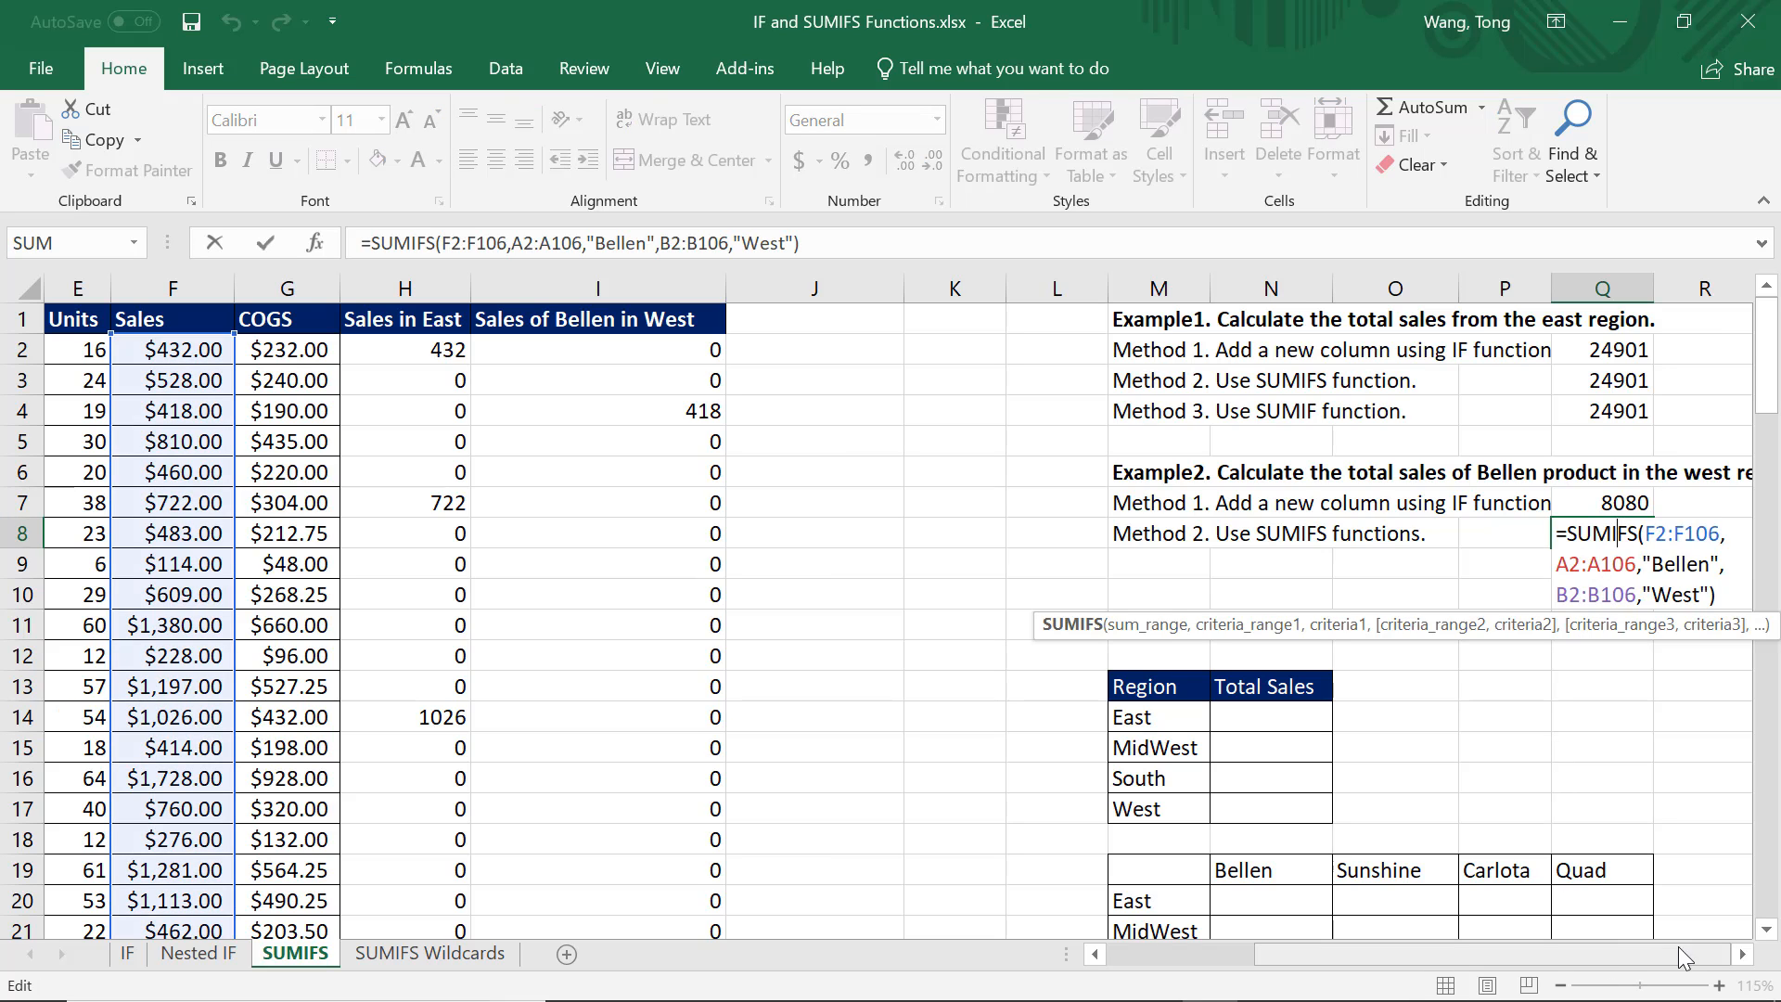
pyautogui.click(1745, 954)
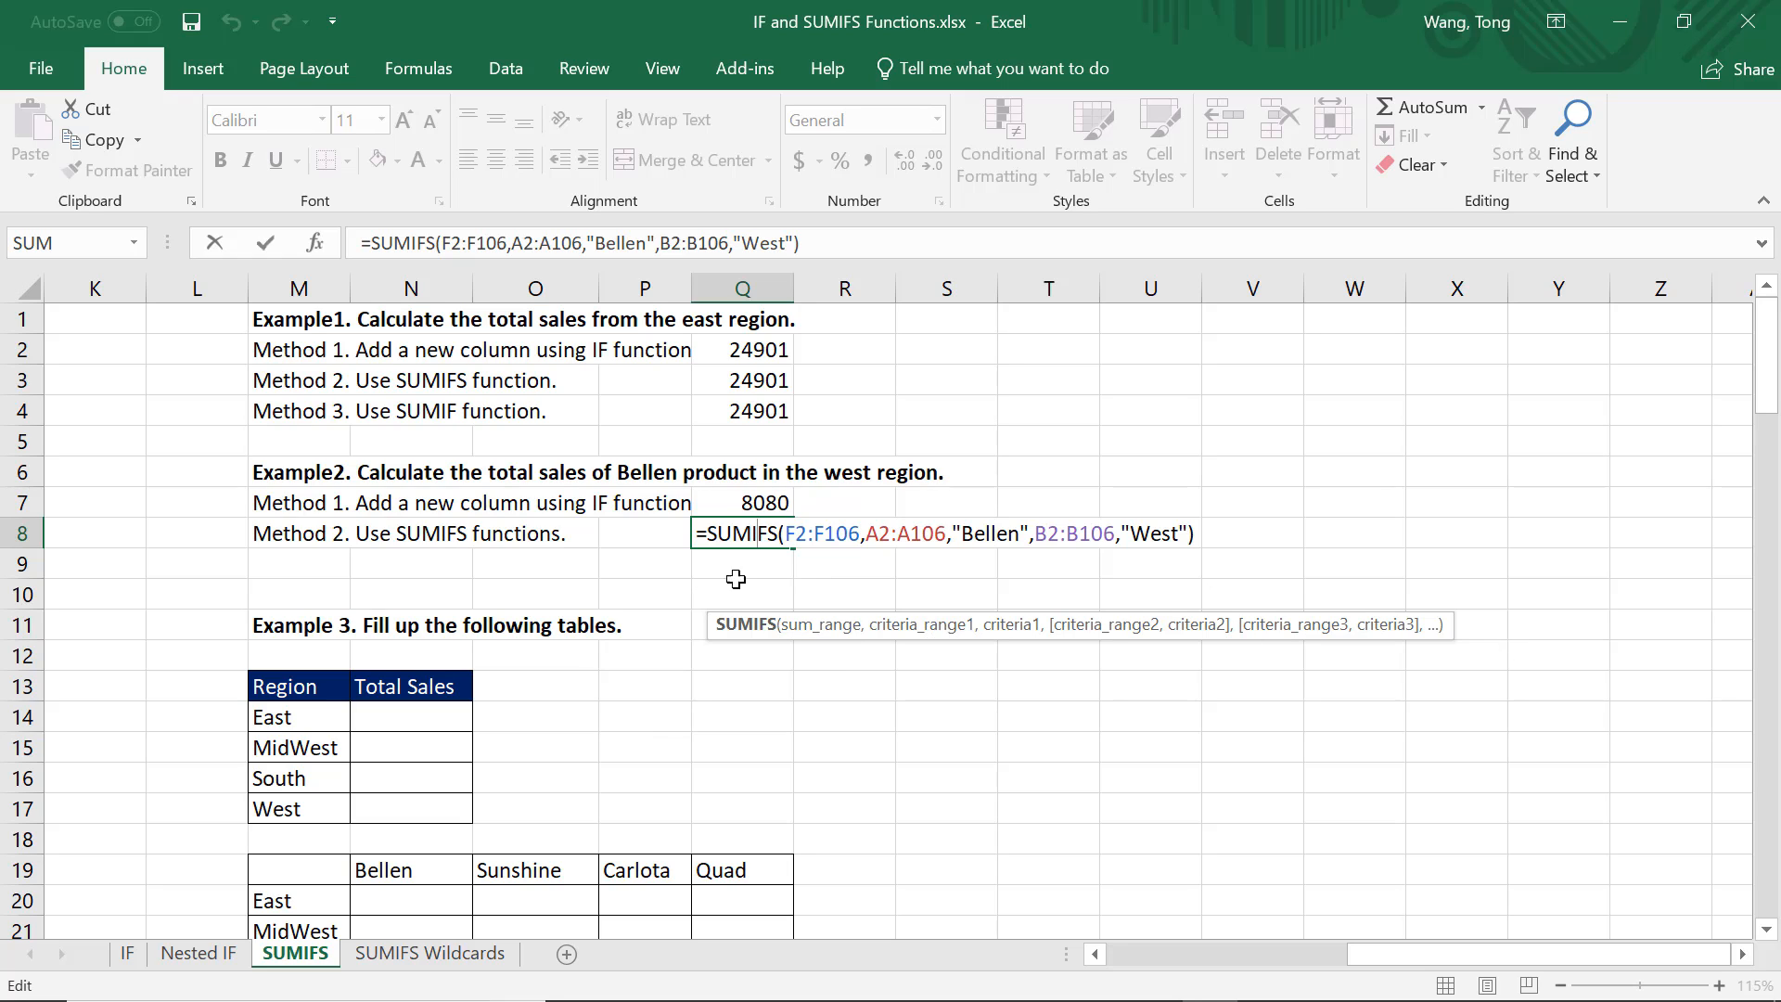
pyautogui.press('Return')
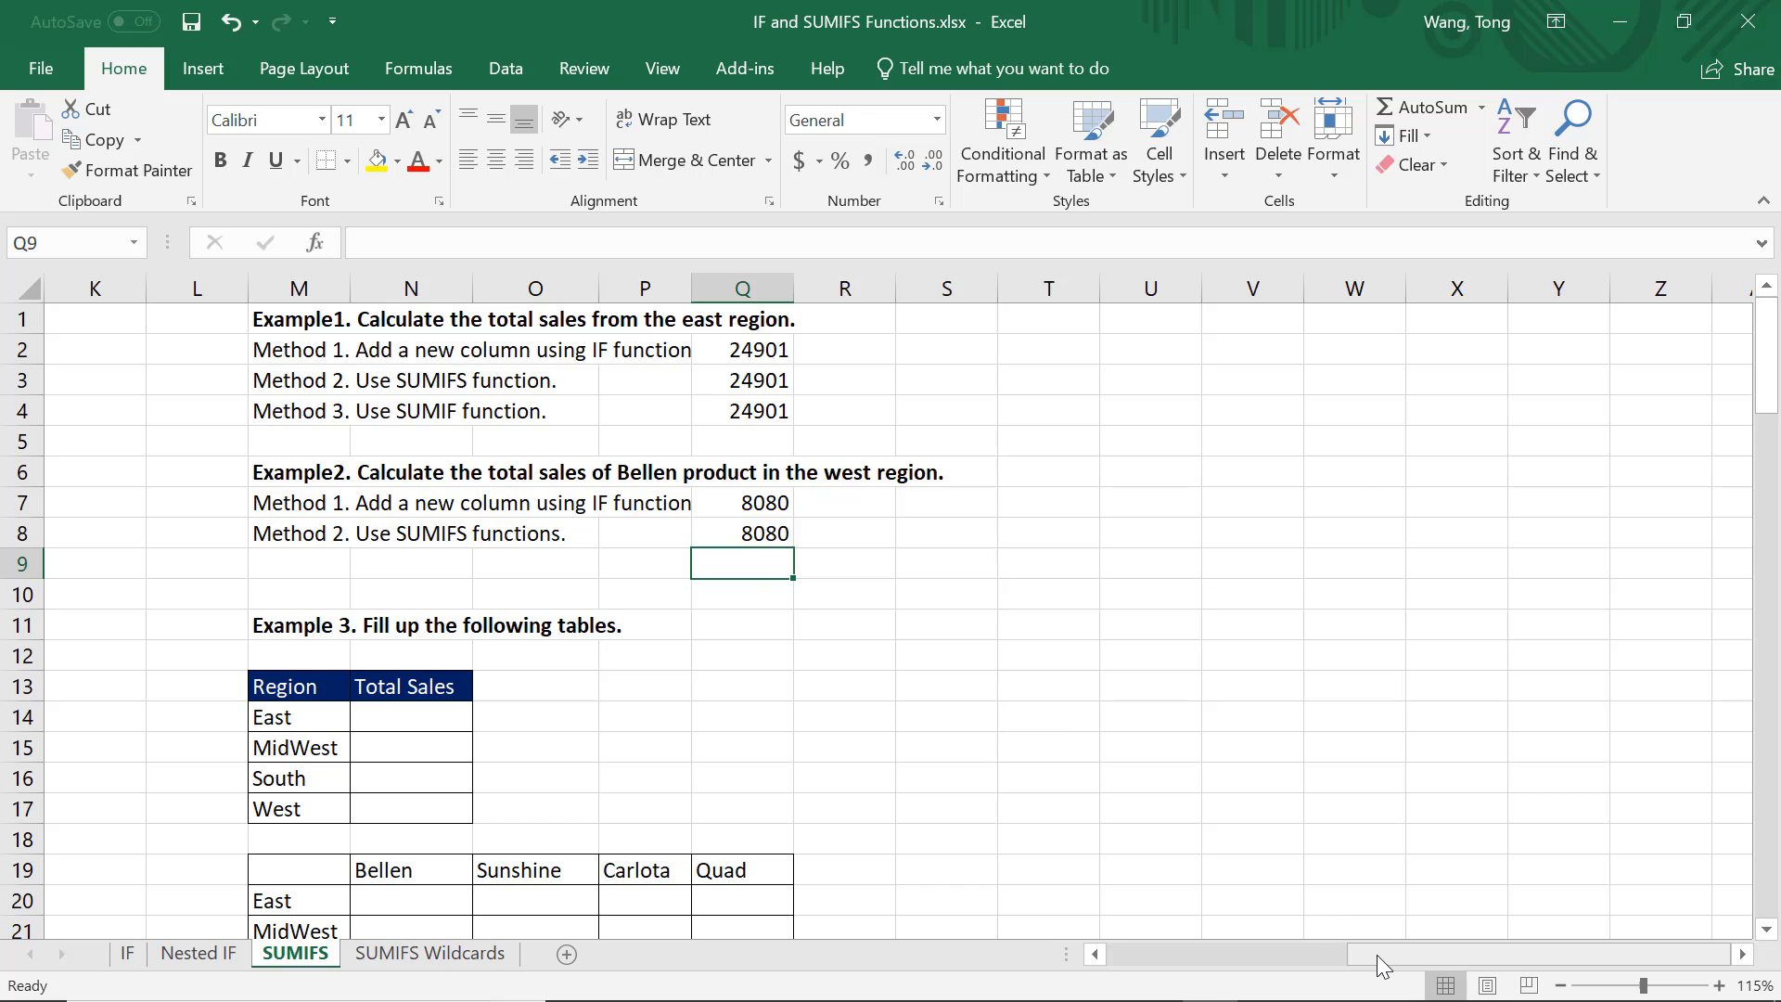
# Start a SUMIFS formula in N14, East's total sales in Example 3's first table, with F2:F106 as the sum range.
pyautogui.moveTo(1377, 955); pyautogui.dragTo(1335, 955)
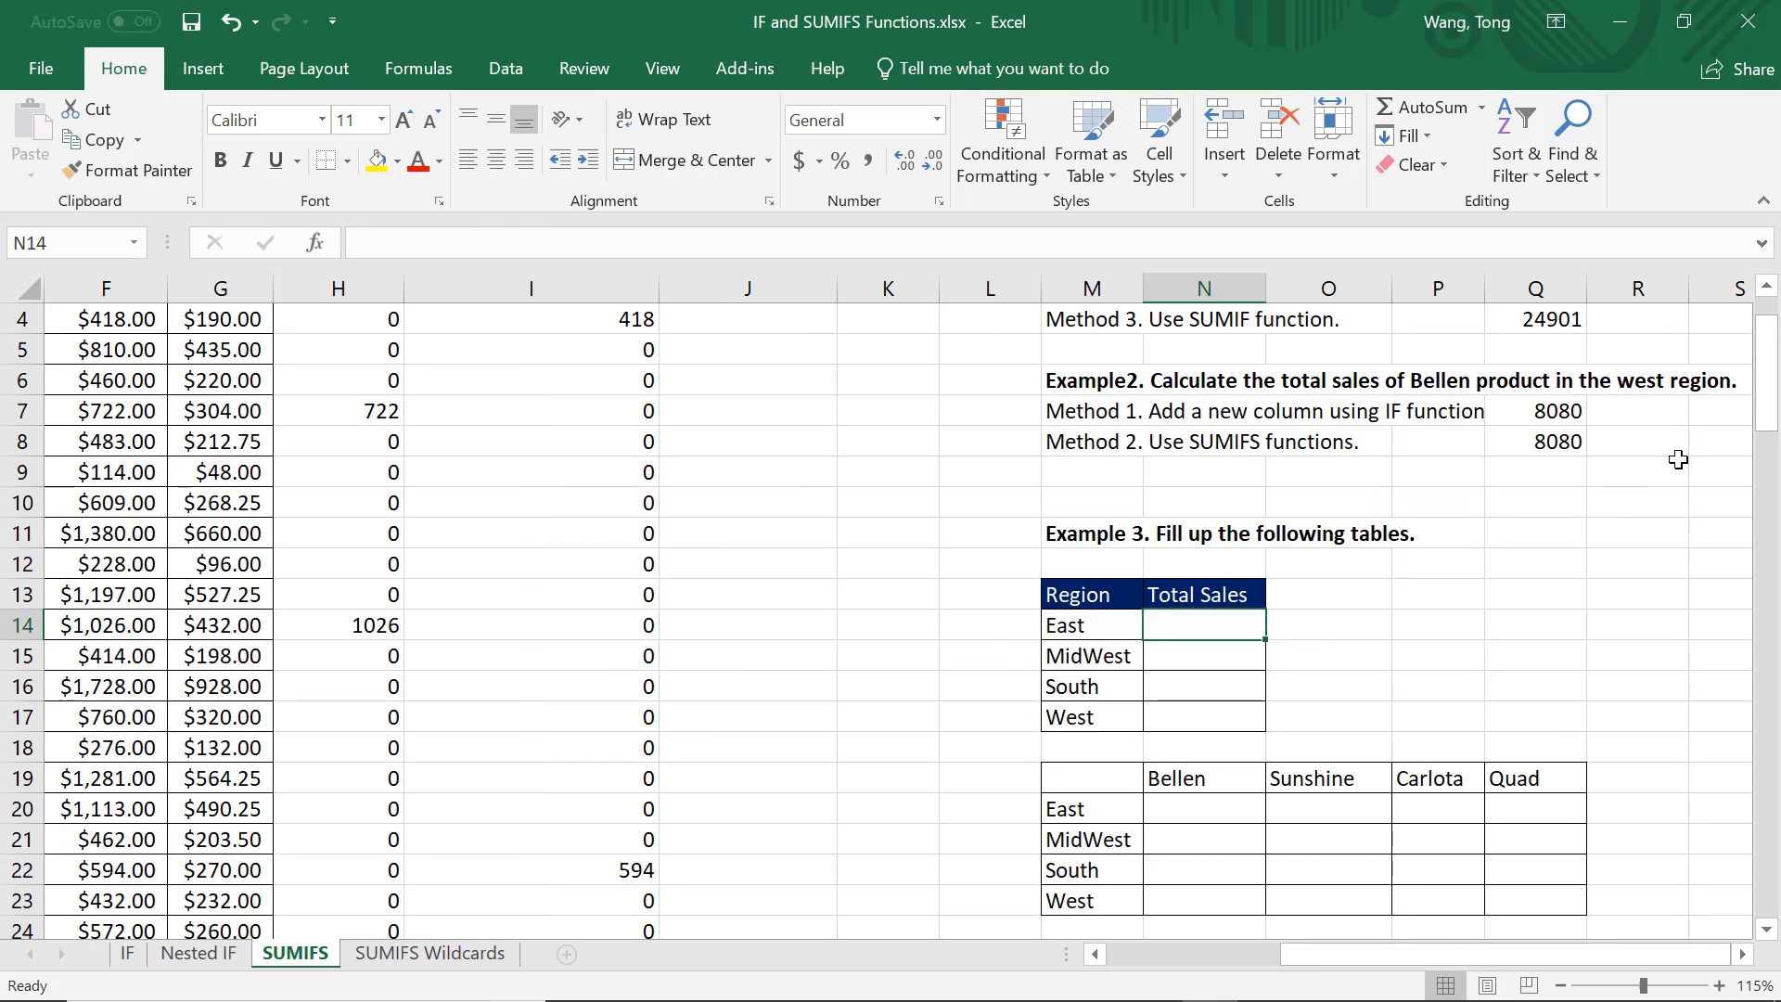
pyautogui.write('=')
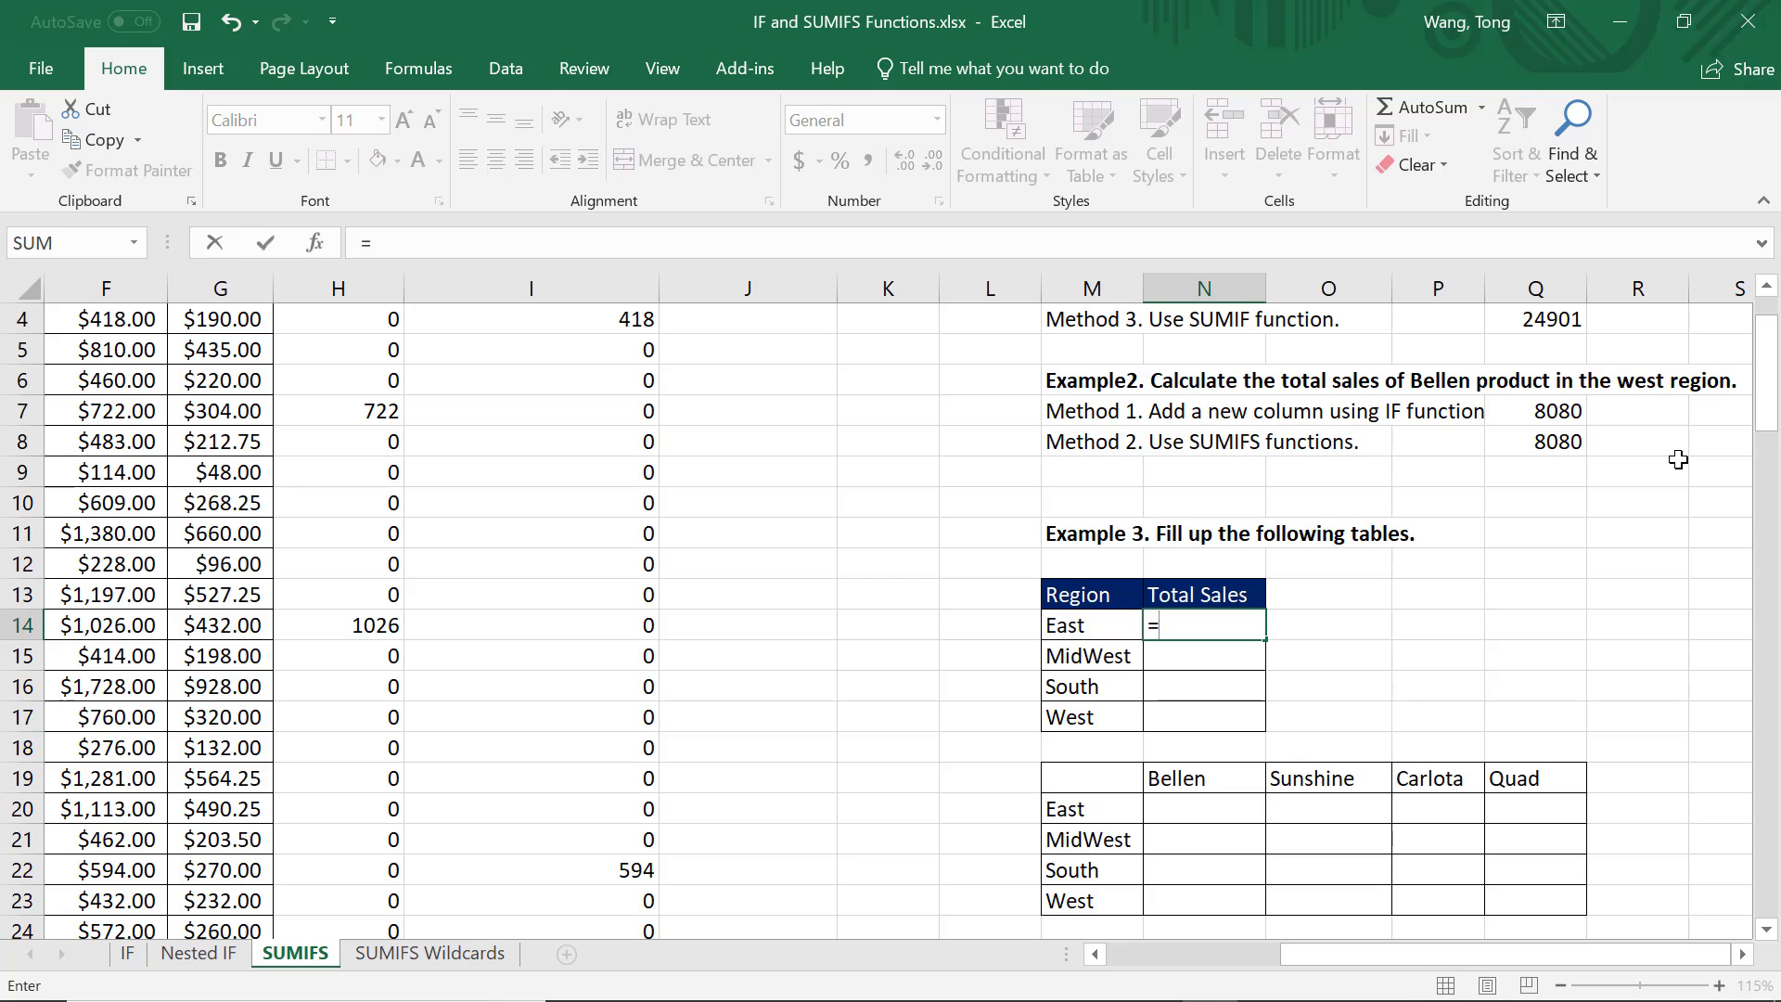
pyautogui.write('sumifs(')
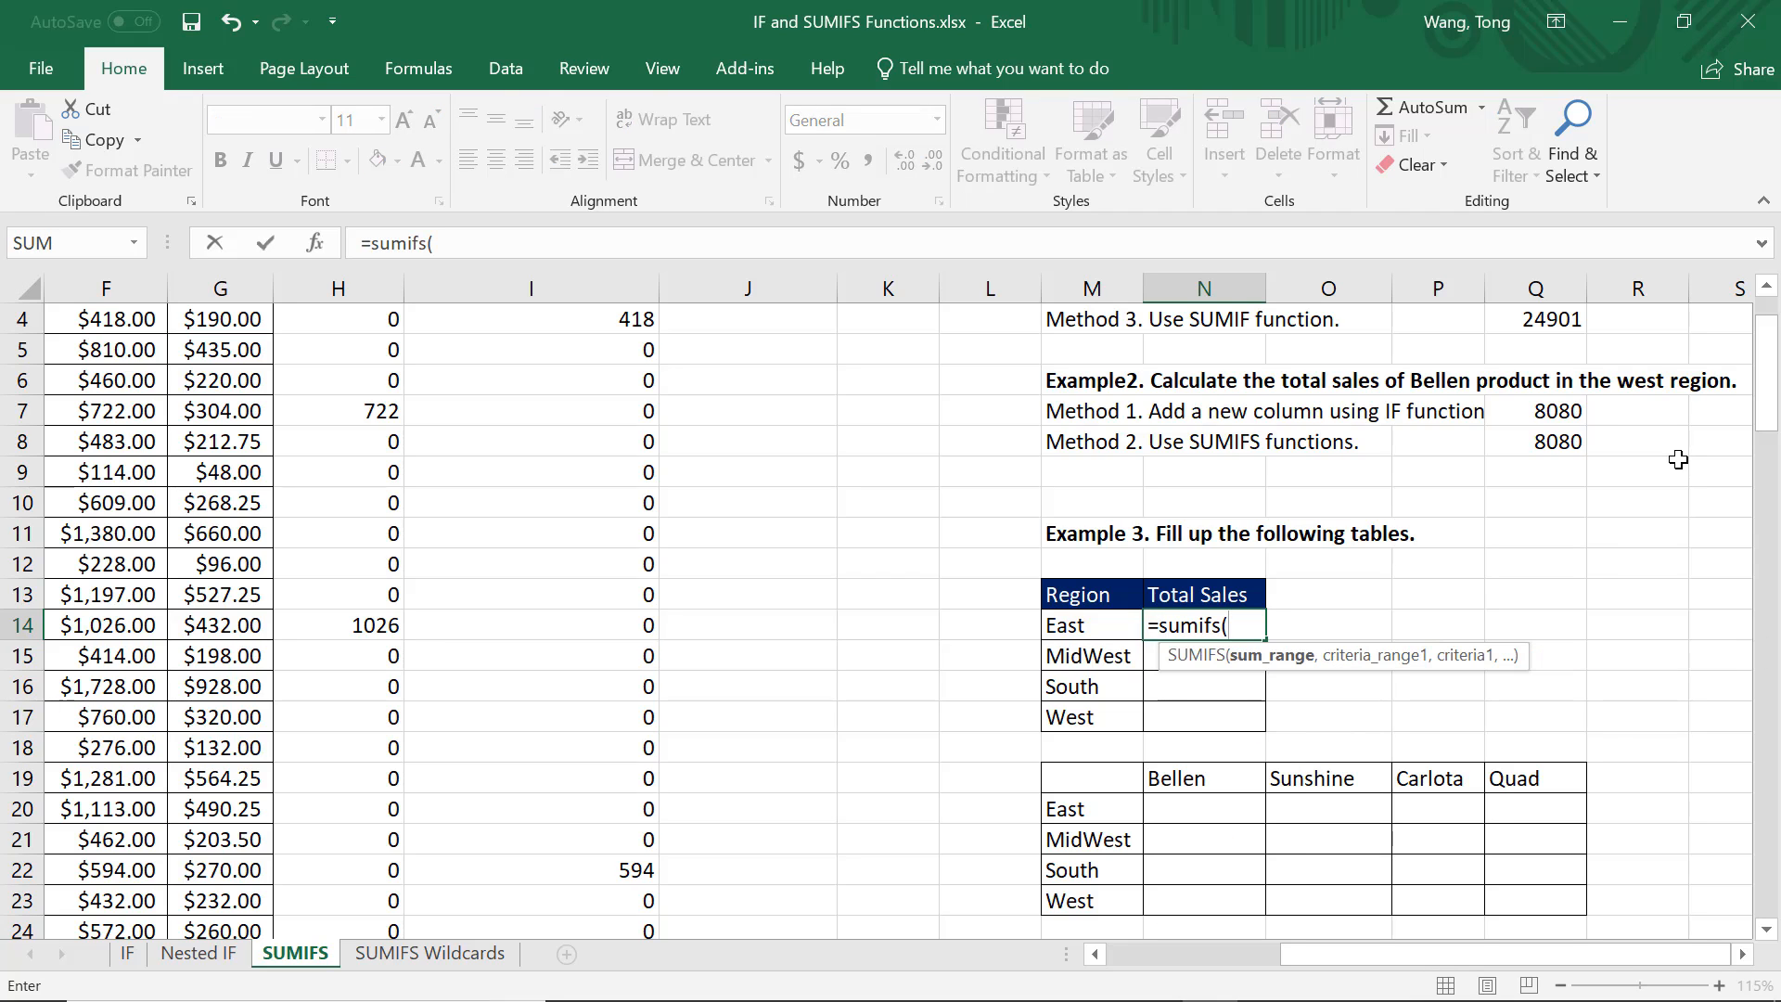
pyautogui.press('Left')
pyautogui.press('Left')
pyautogui.press('Left')
pyautogui.press('Left')
pyautogui.press('Left')
pyautogui.press('Left')
pyautogui.press('Left')
pyautogui.press('Left')
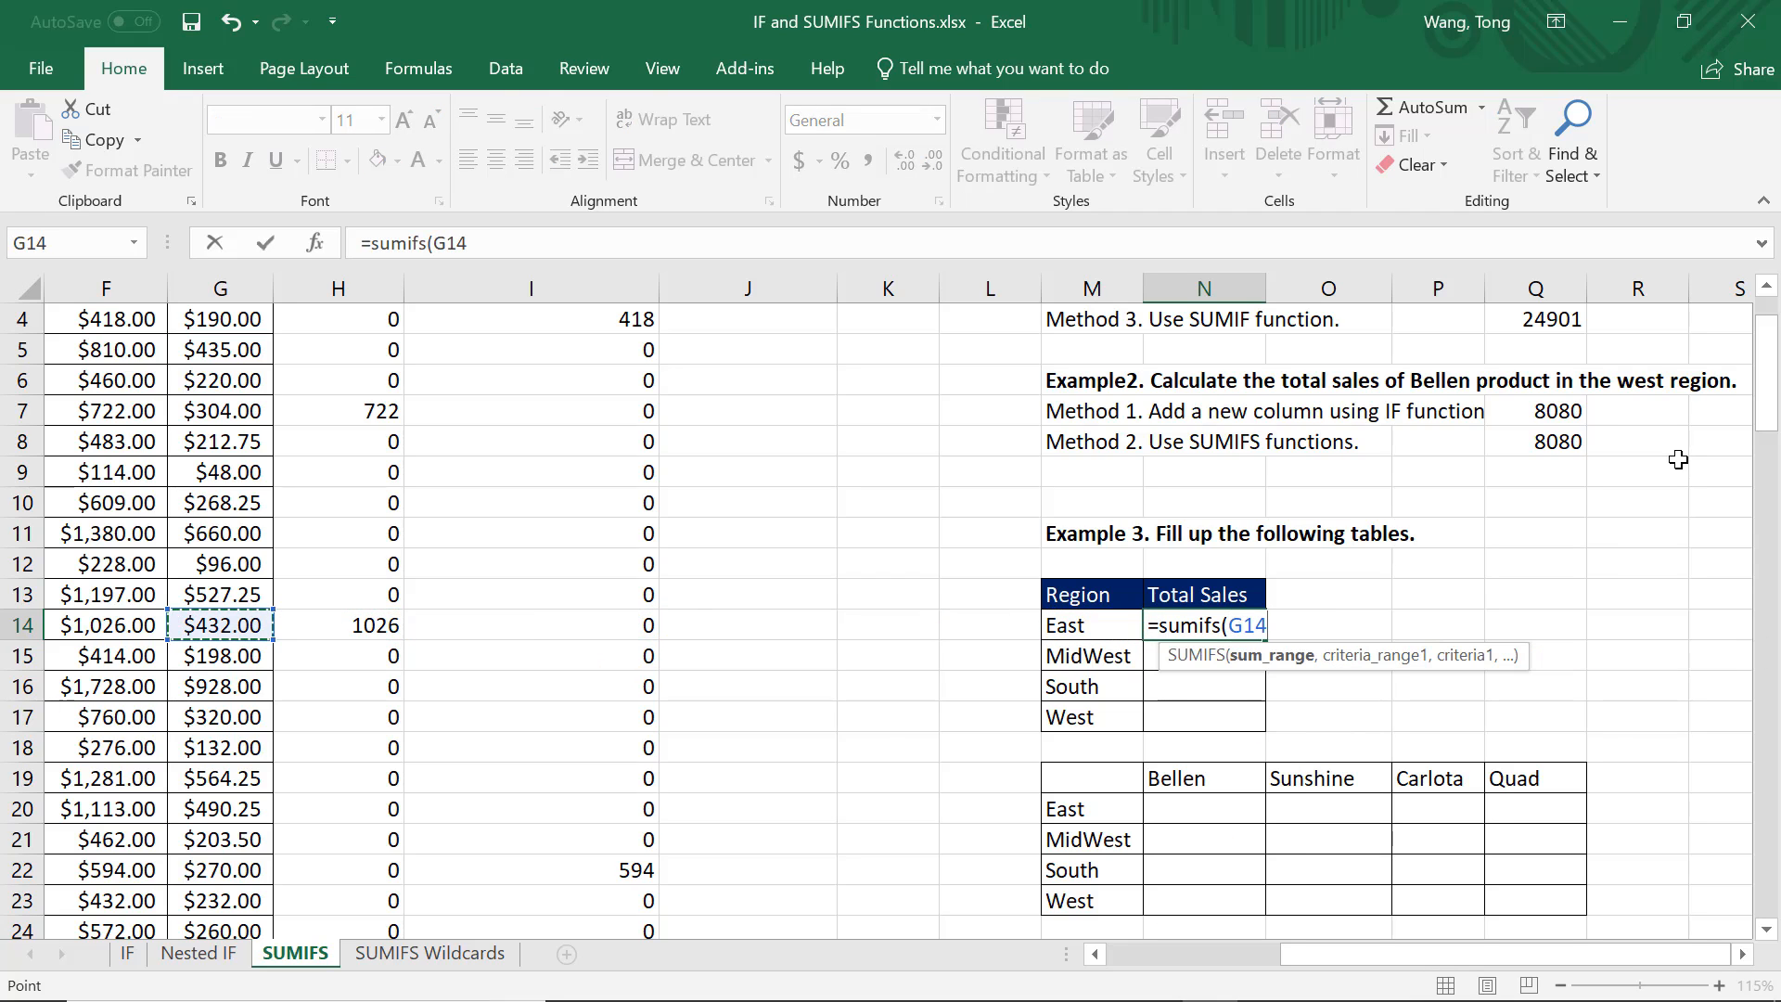
pyautogui.hotkey('ctrl', 'Up')
pyautogui.press('Down')
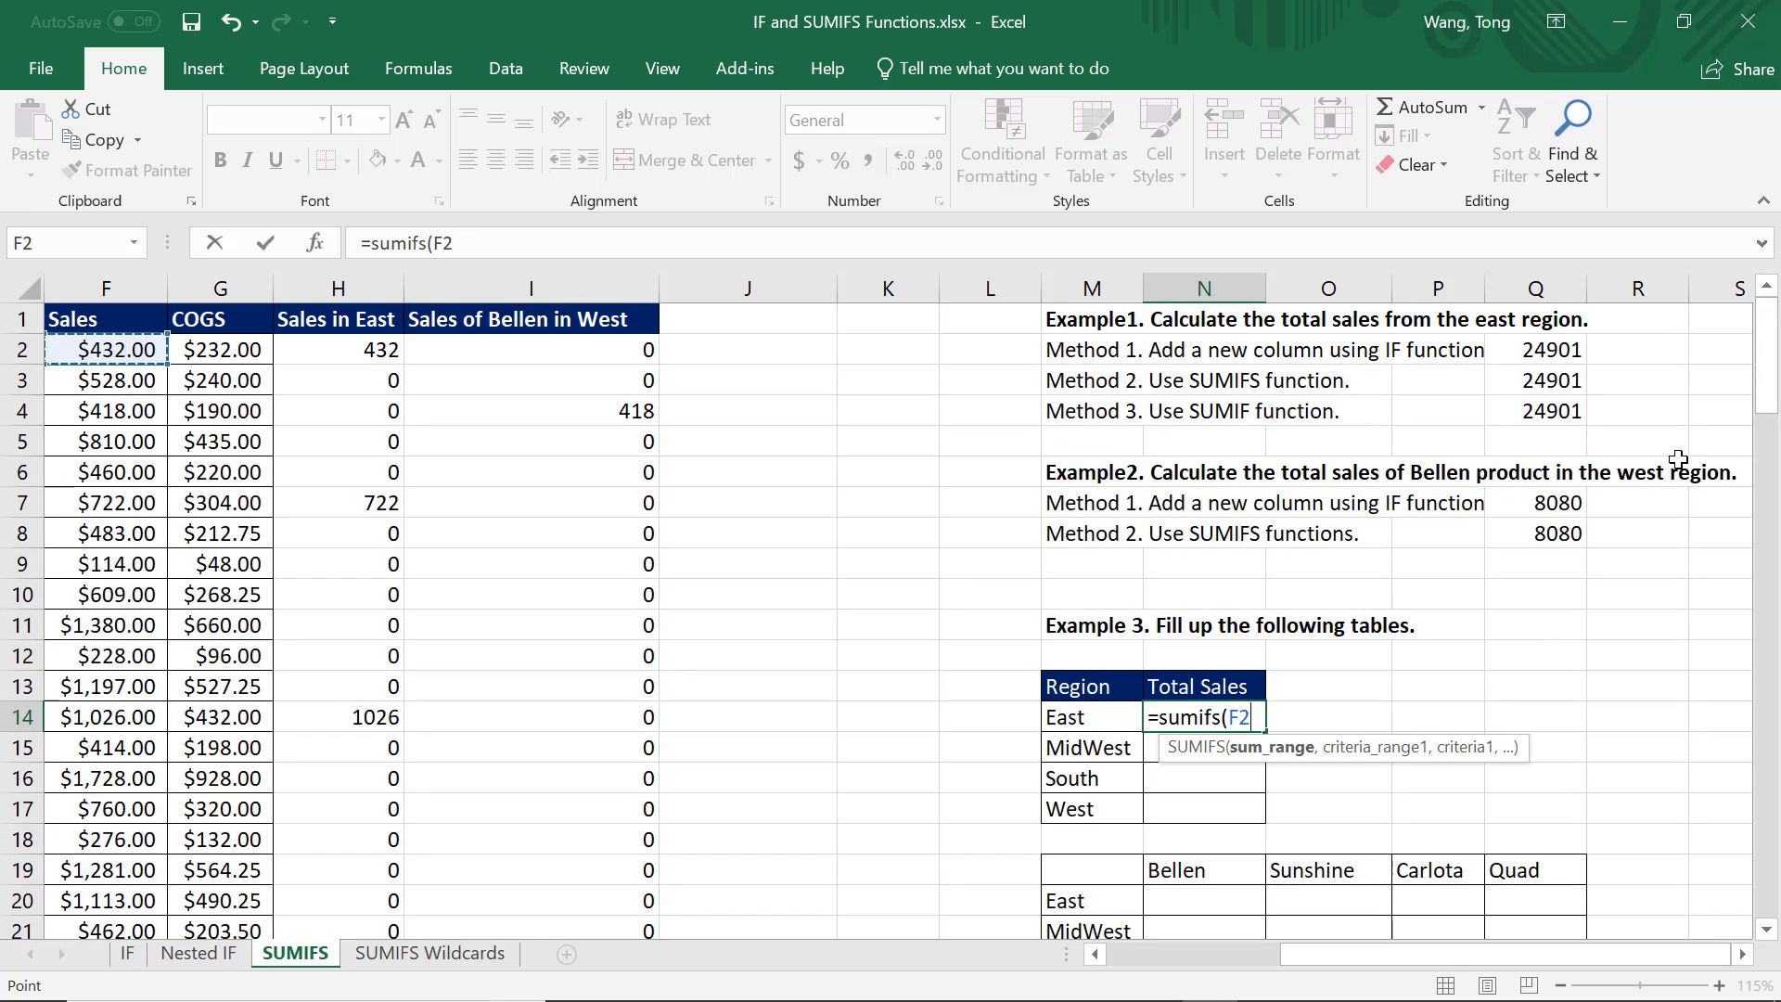
pyautogui.hotkey('ctrl', 'shift', 'Down')
pyautogui.write(',')
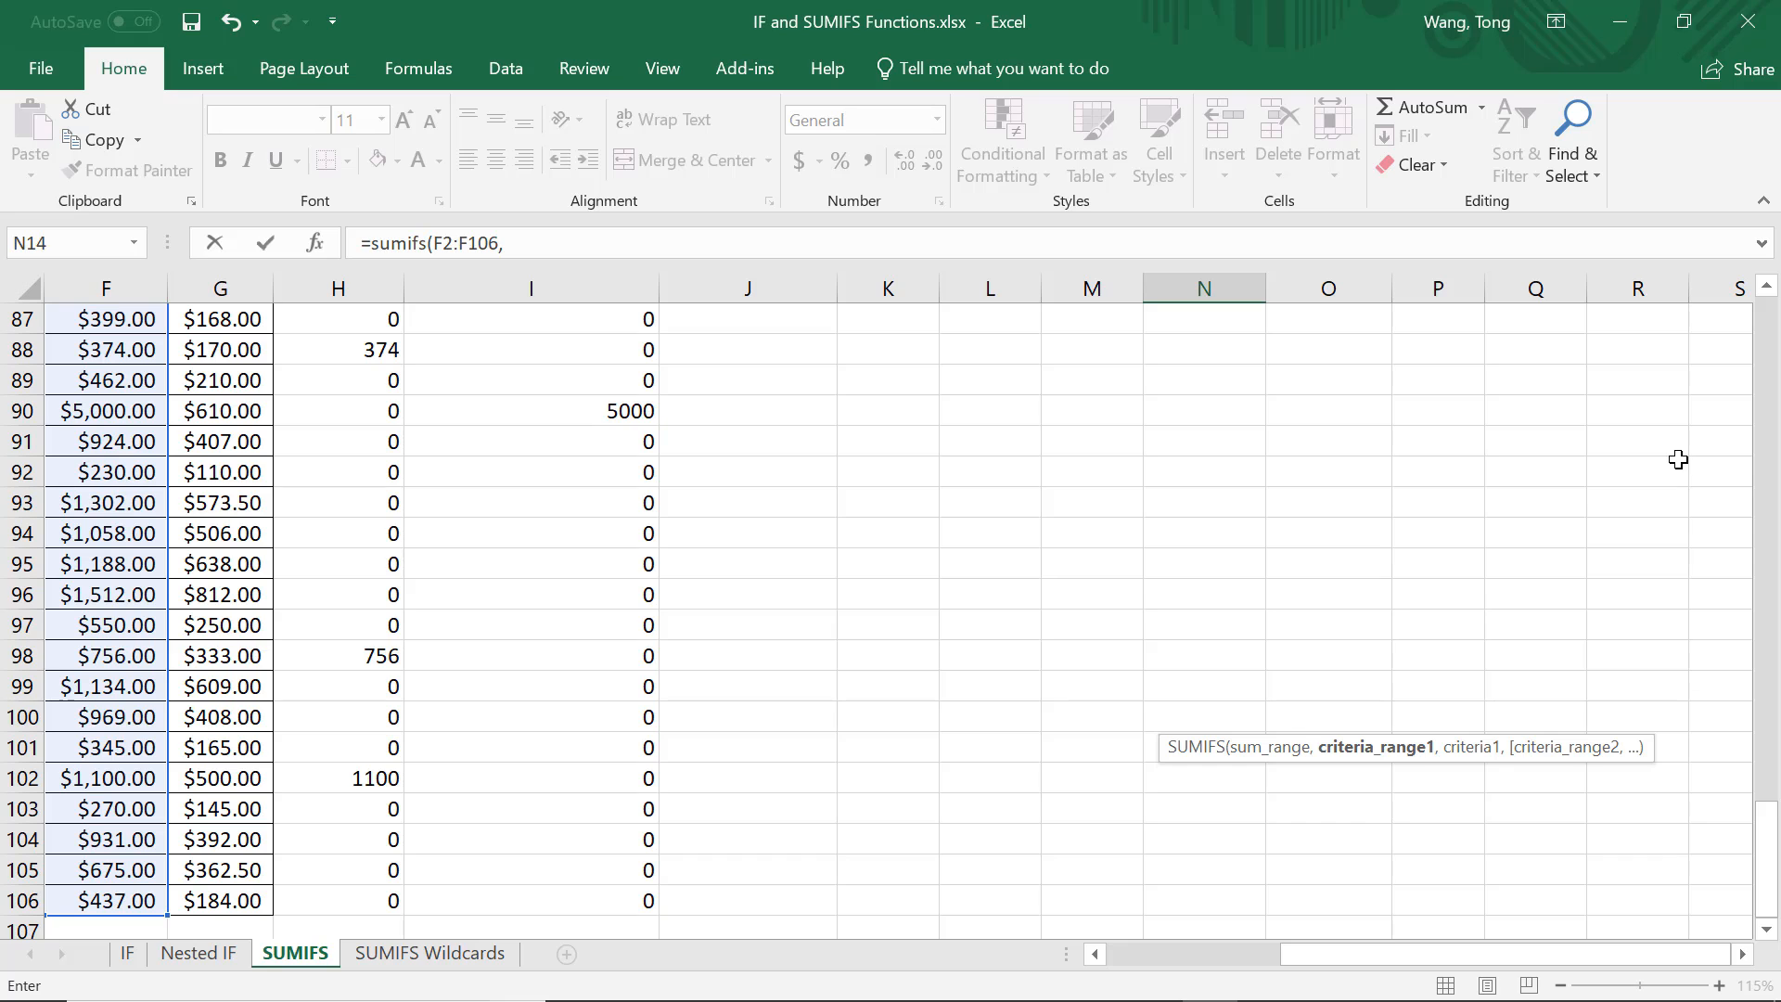
# Add the Region values B2:B106 as the first criteria range in the N14 SUMIFS formula.
pyautogui.press('Left')
pyautogui.press('Left')
pyautogui.press('Left')
pyautogui.press('Left')
pyautogui.press('Left')
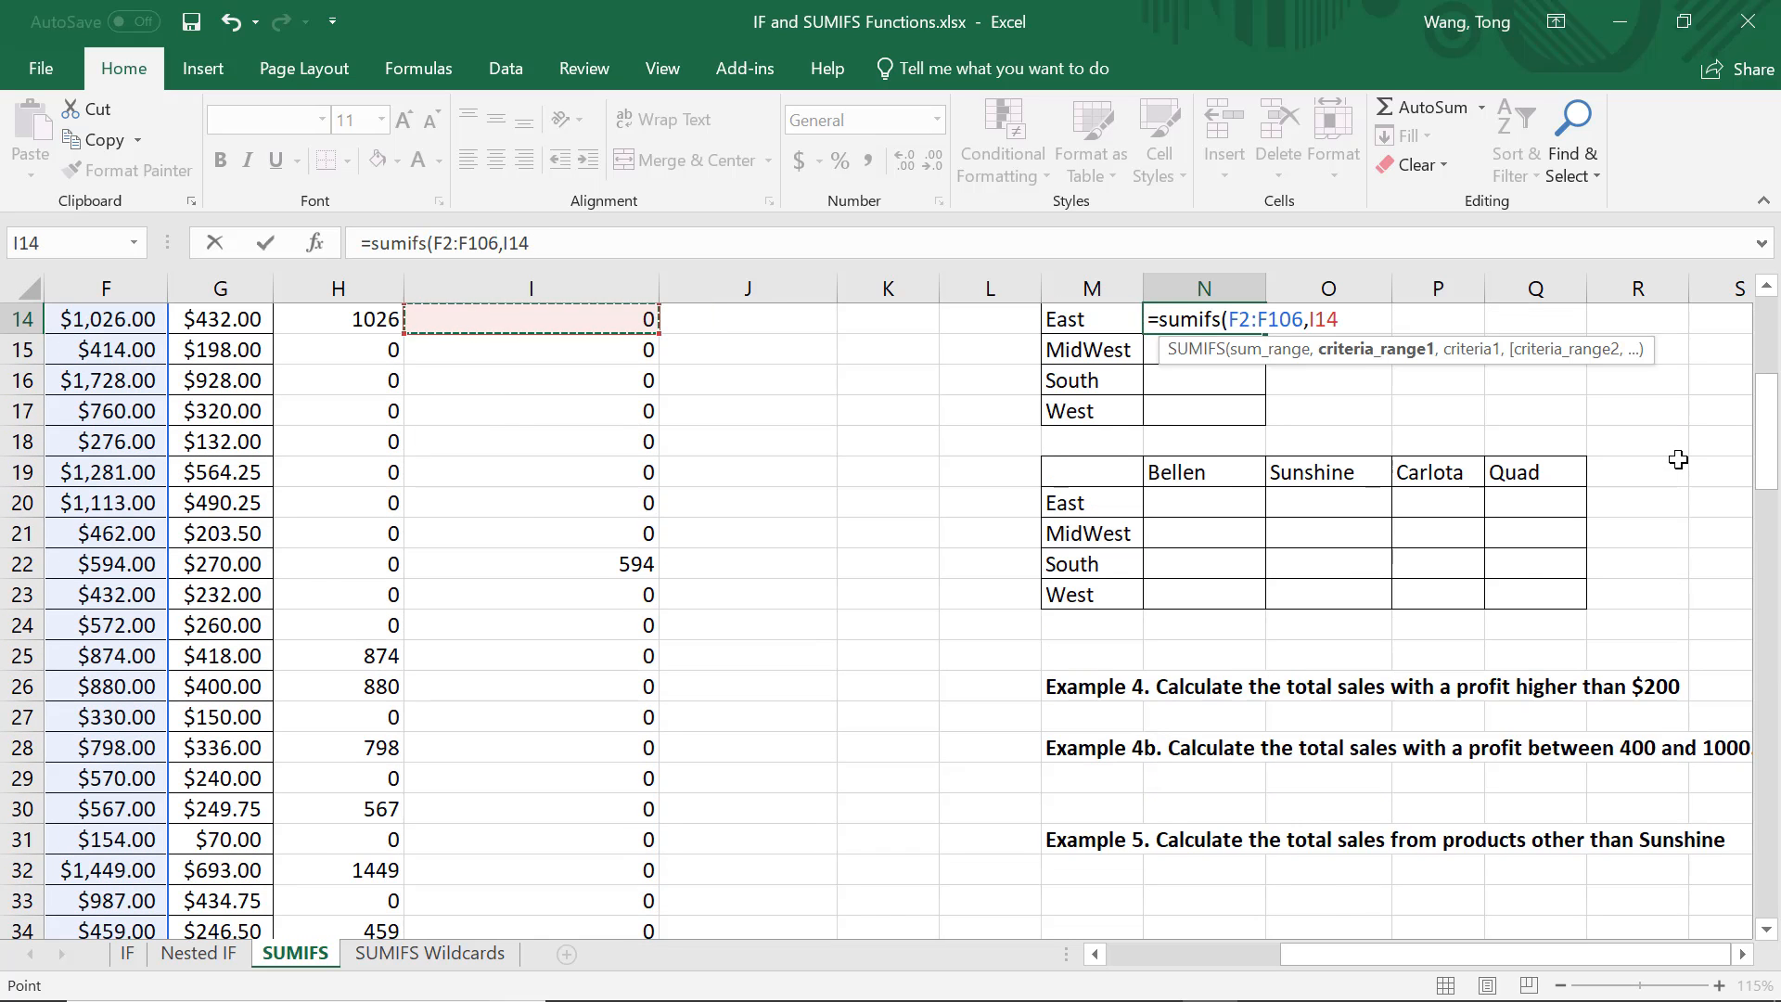
pyautogui.press('Left')
pyautogui.press('Left')
pyautogui.press('Left')
pyautogui.press('Left')
pyautogui.press('Left')
pyautogui.press('Left')
pyautogui.press('Left')
pyautogui.press('Left')
pyautogui.press('Up')
pyautogui.press('Up')
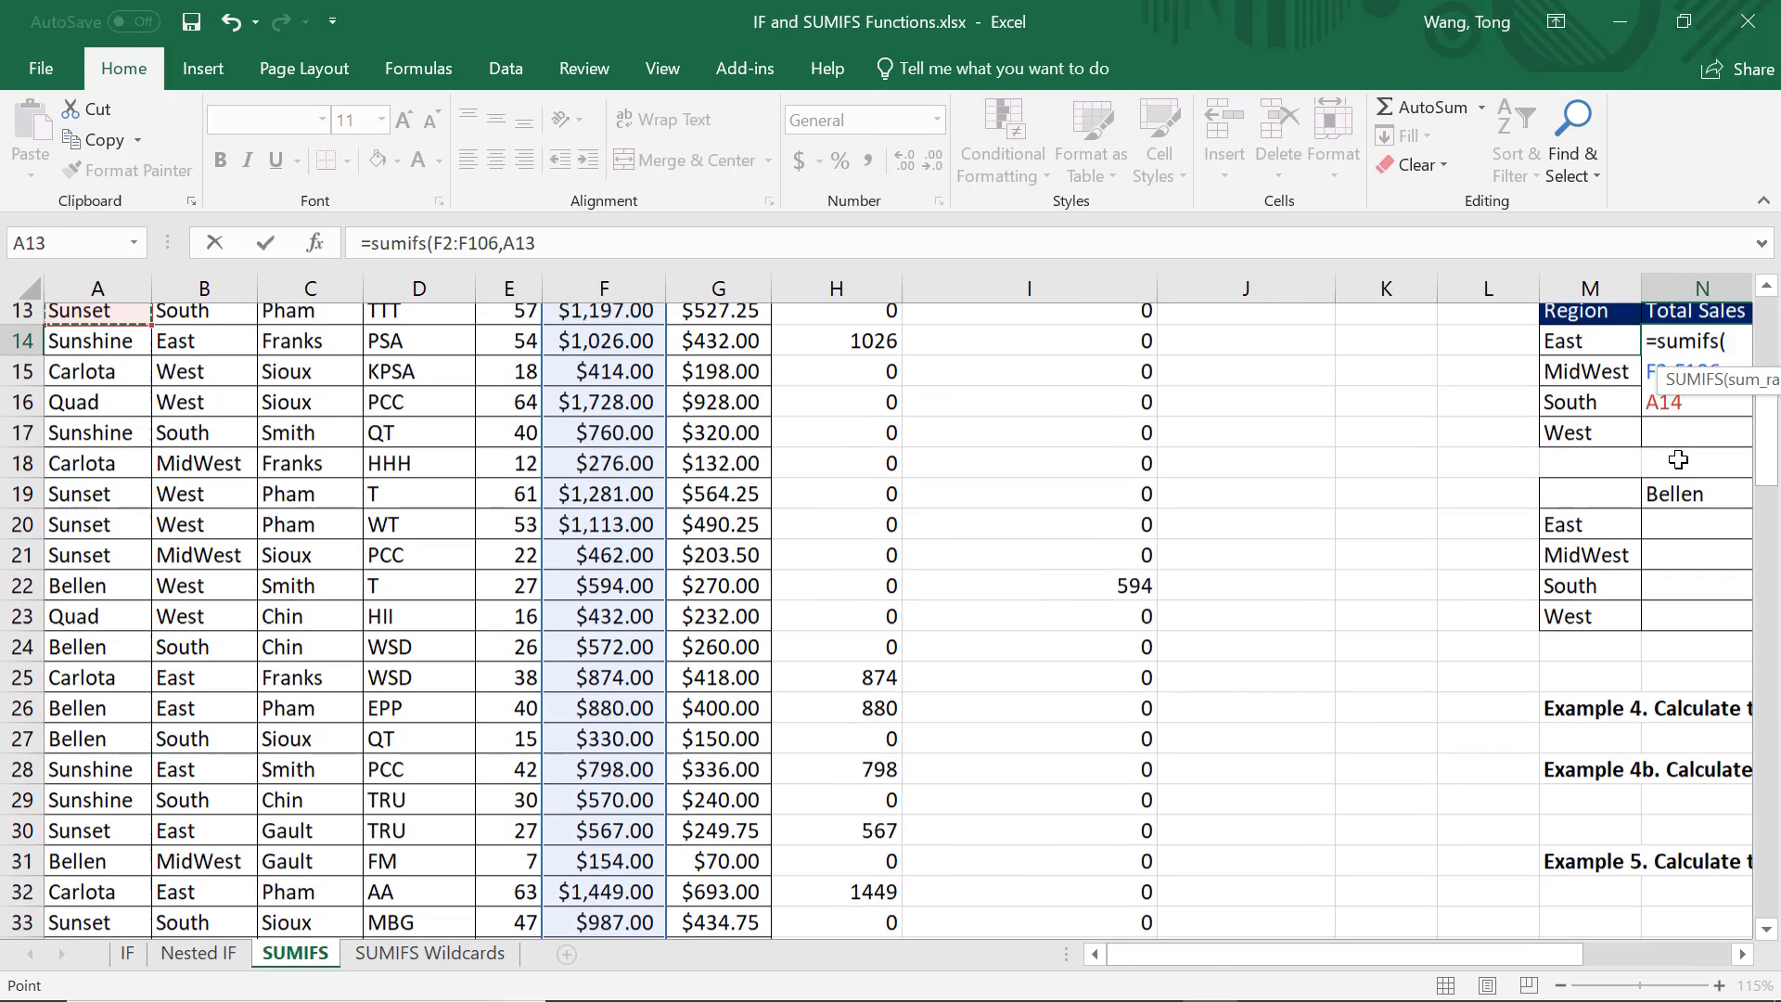
pyautogui.press('Up')
pyautogui.press('Up')
pyautogui.press('Up')
pyautogui.press('Up')
pyautogui.press('Up')
pyautogui.press('Up')
pyautogui.press('Up')
pyautogui.press('Up')
pyautogui.press('Up')
pyautogui.press('Up')
pyautogui.press('Up')
pyautogui.press('Right')
pyautogui.press('Down')
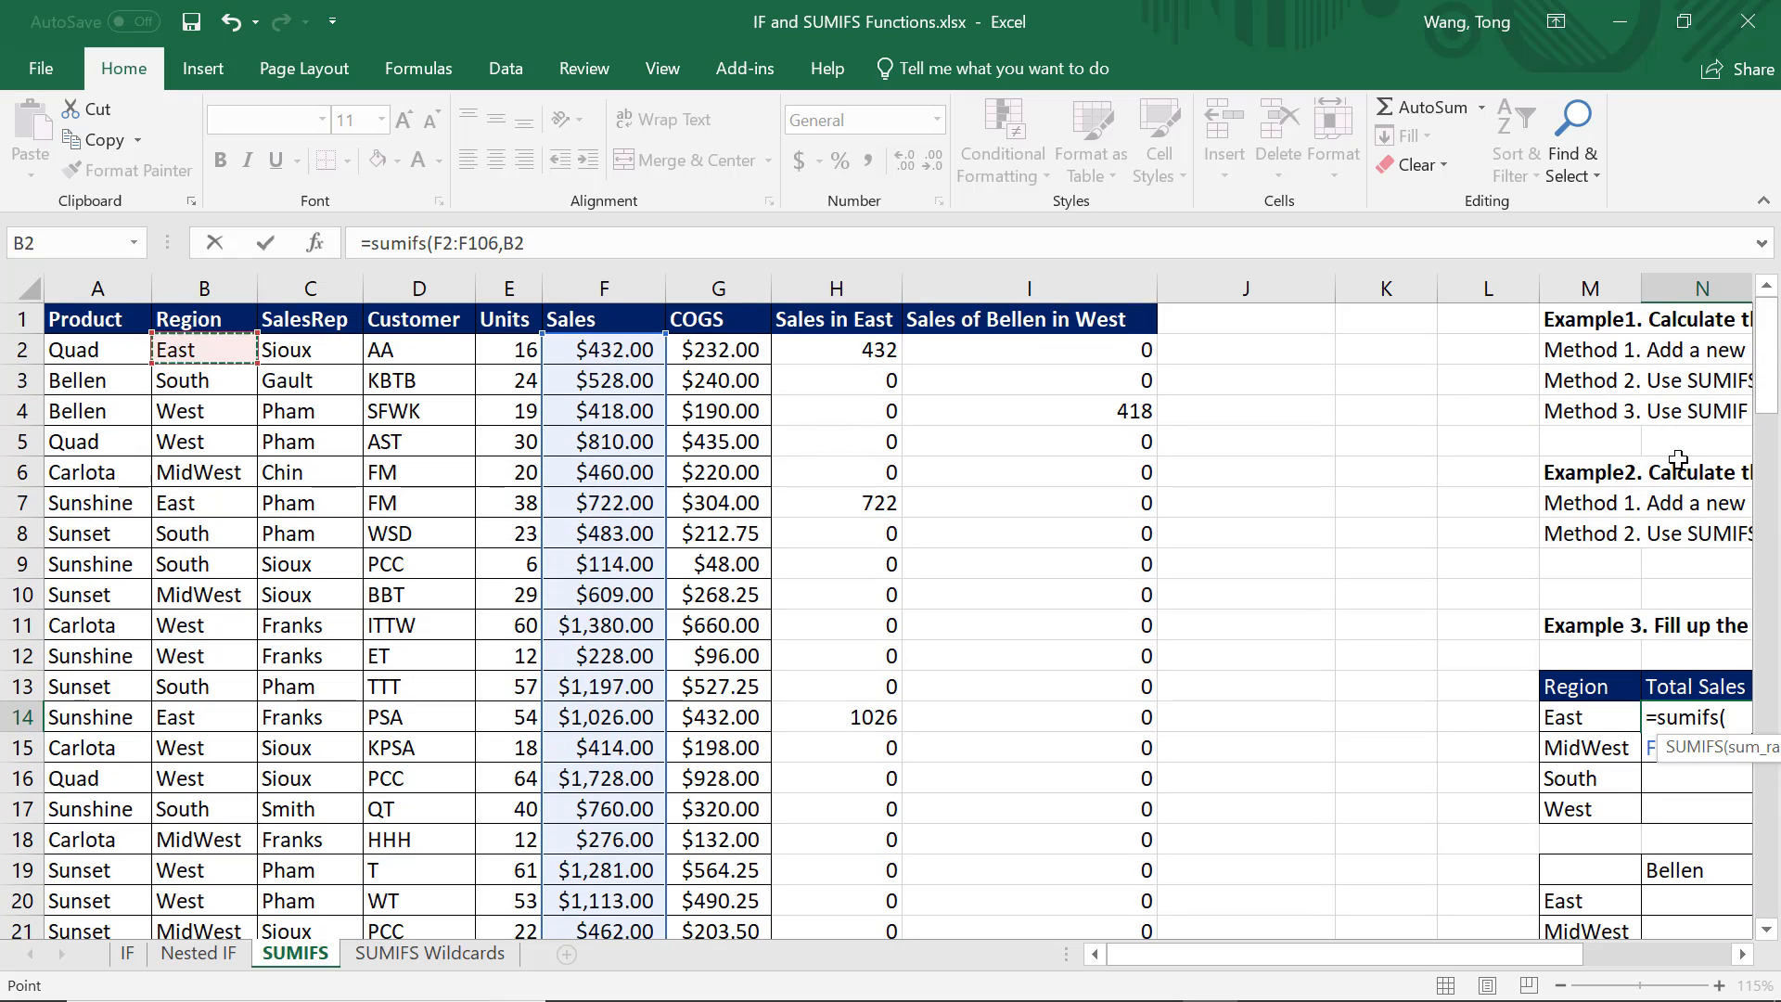
pyautogui.hotkey('ctrl', 'shift', 'Down')
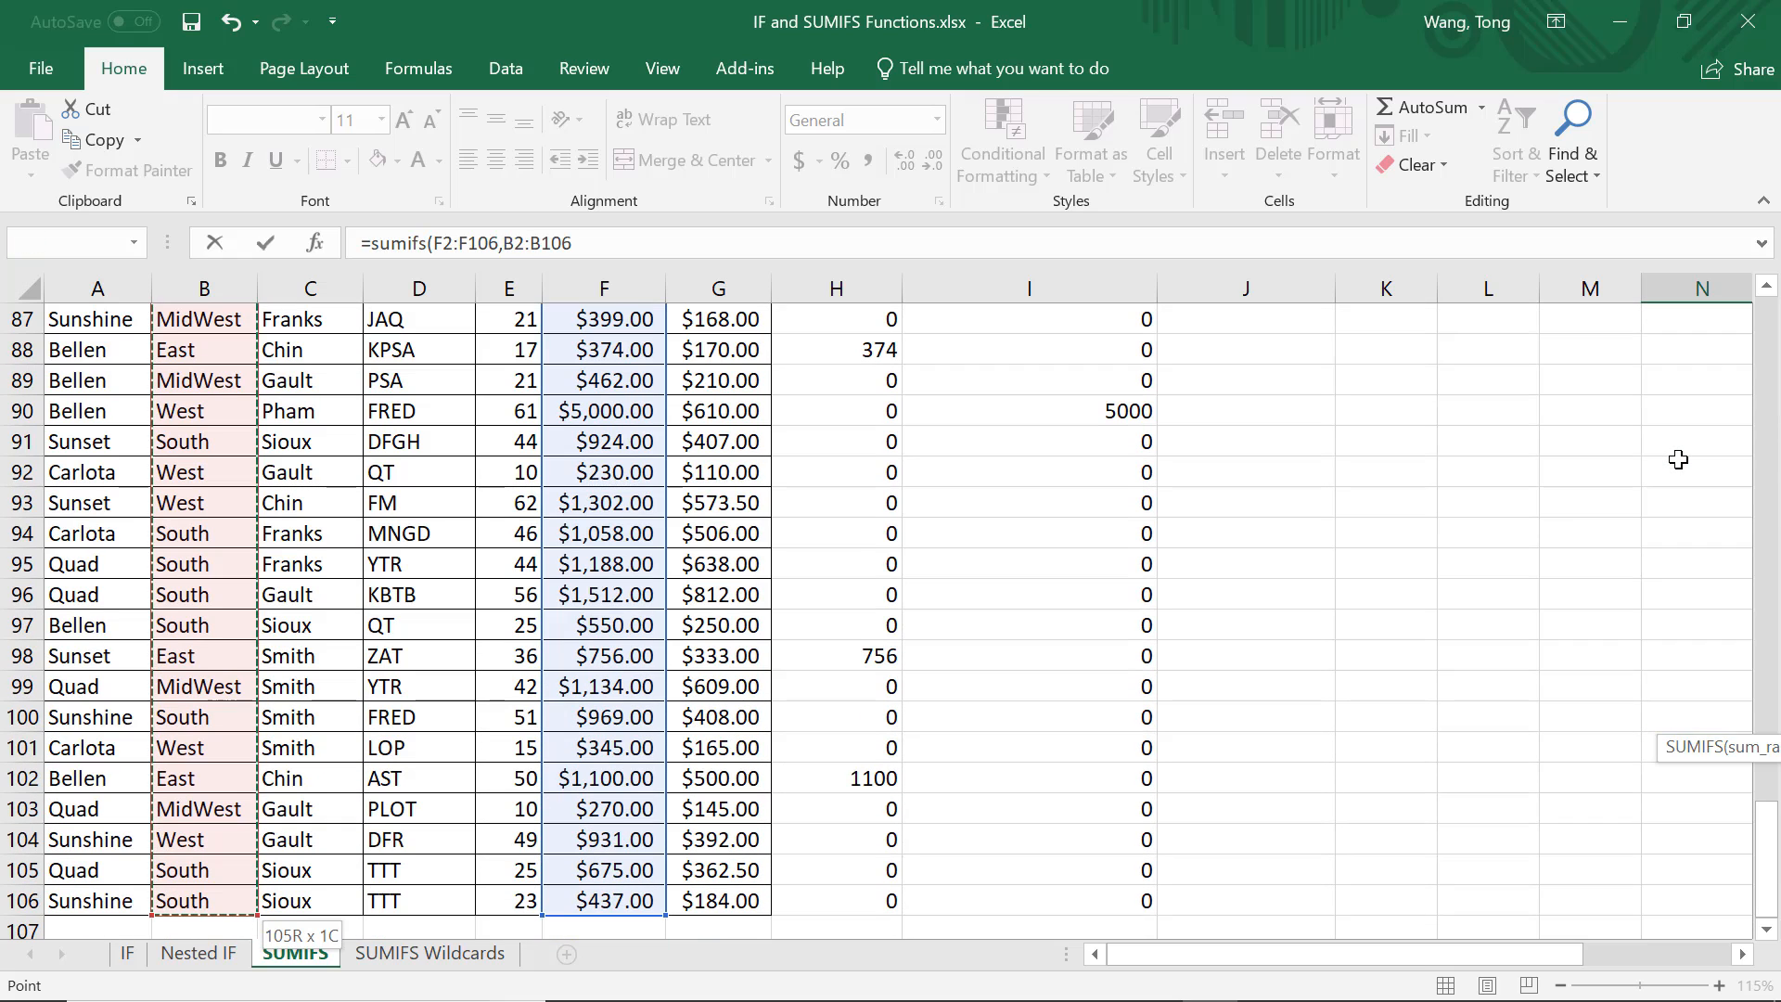
pyautogui.write(',')
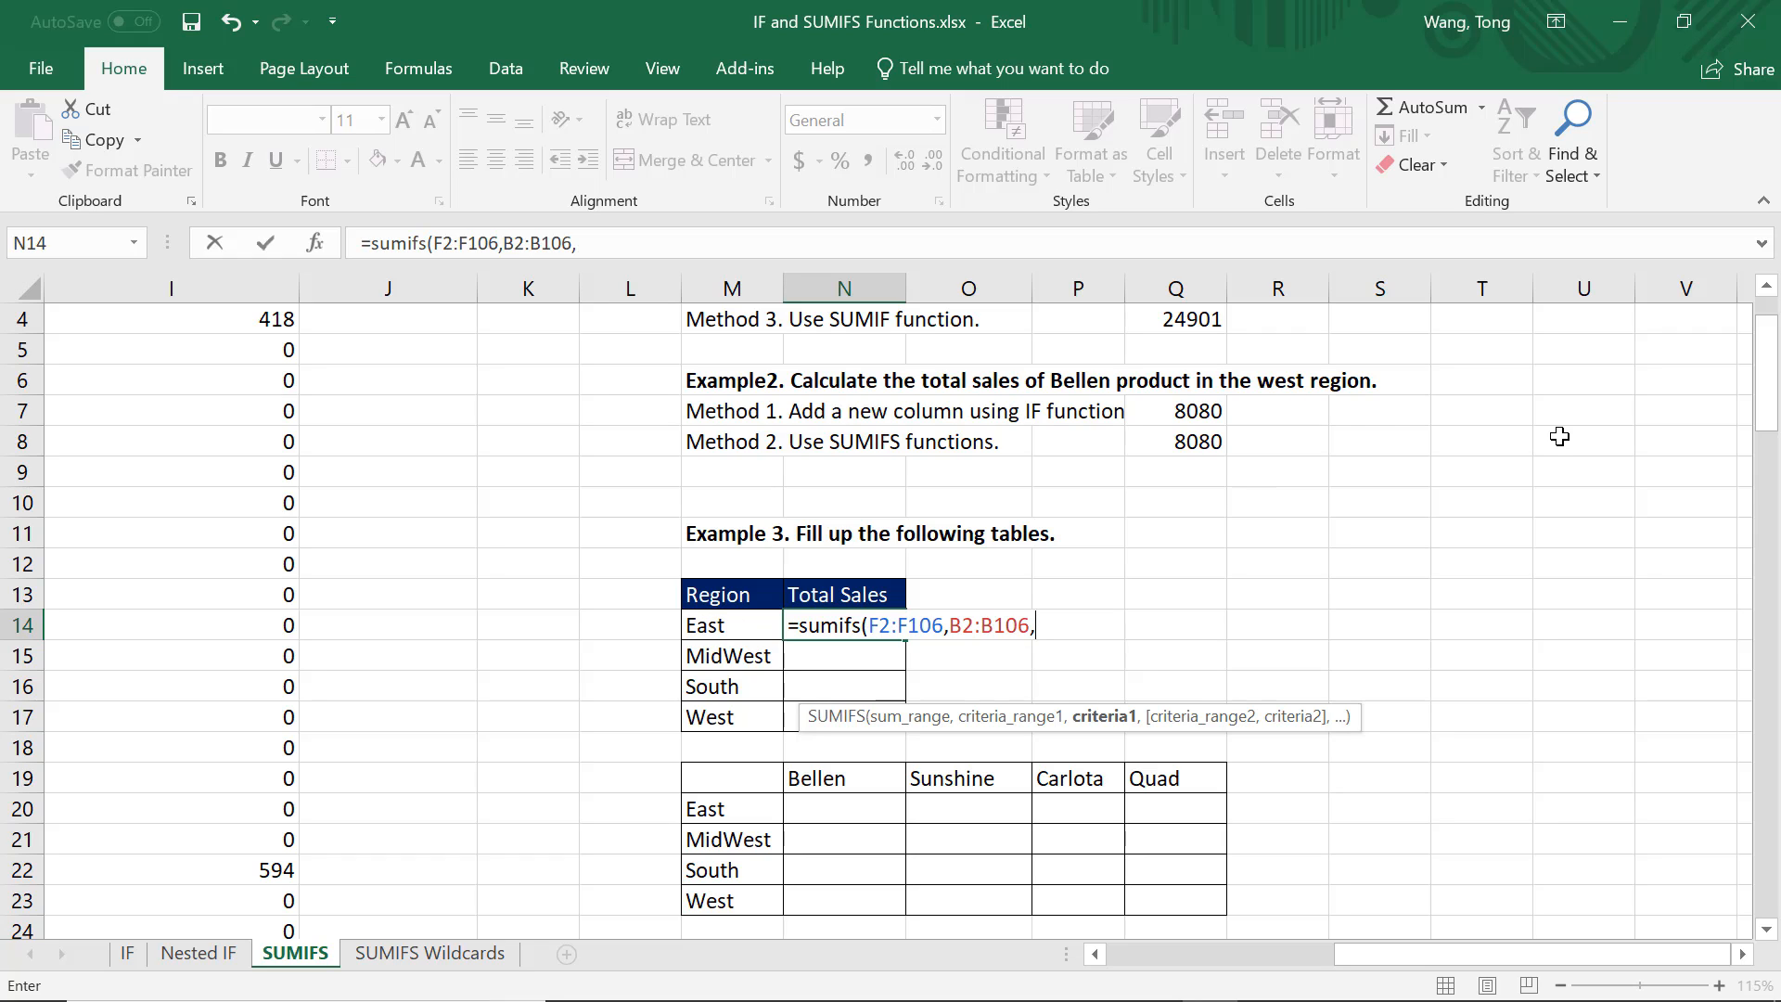
# Use the East label in M14 as the criterion, close the N14 formula, and check its ranges against the data.
pyautogui.write('m14')
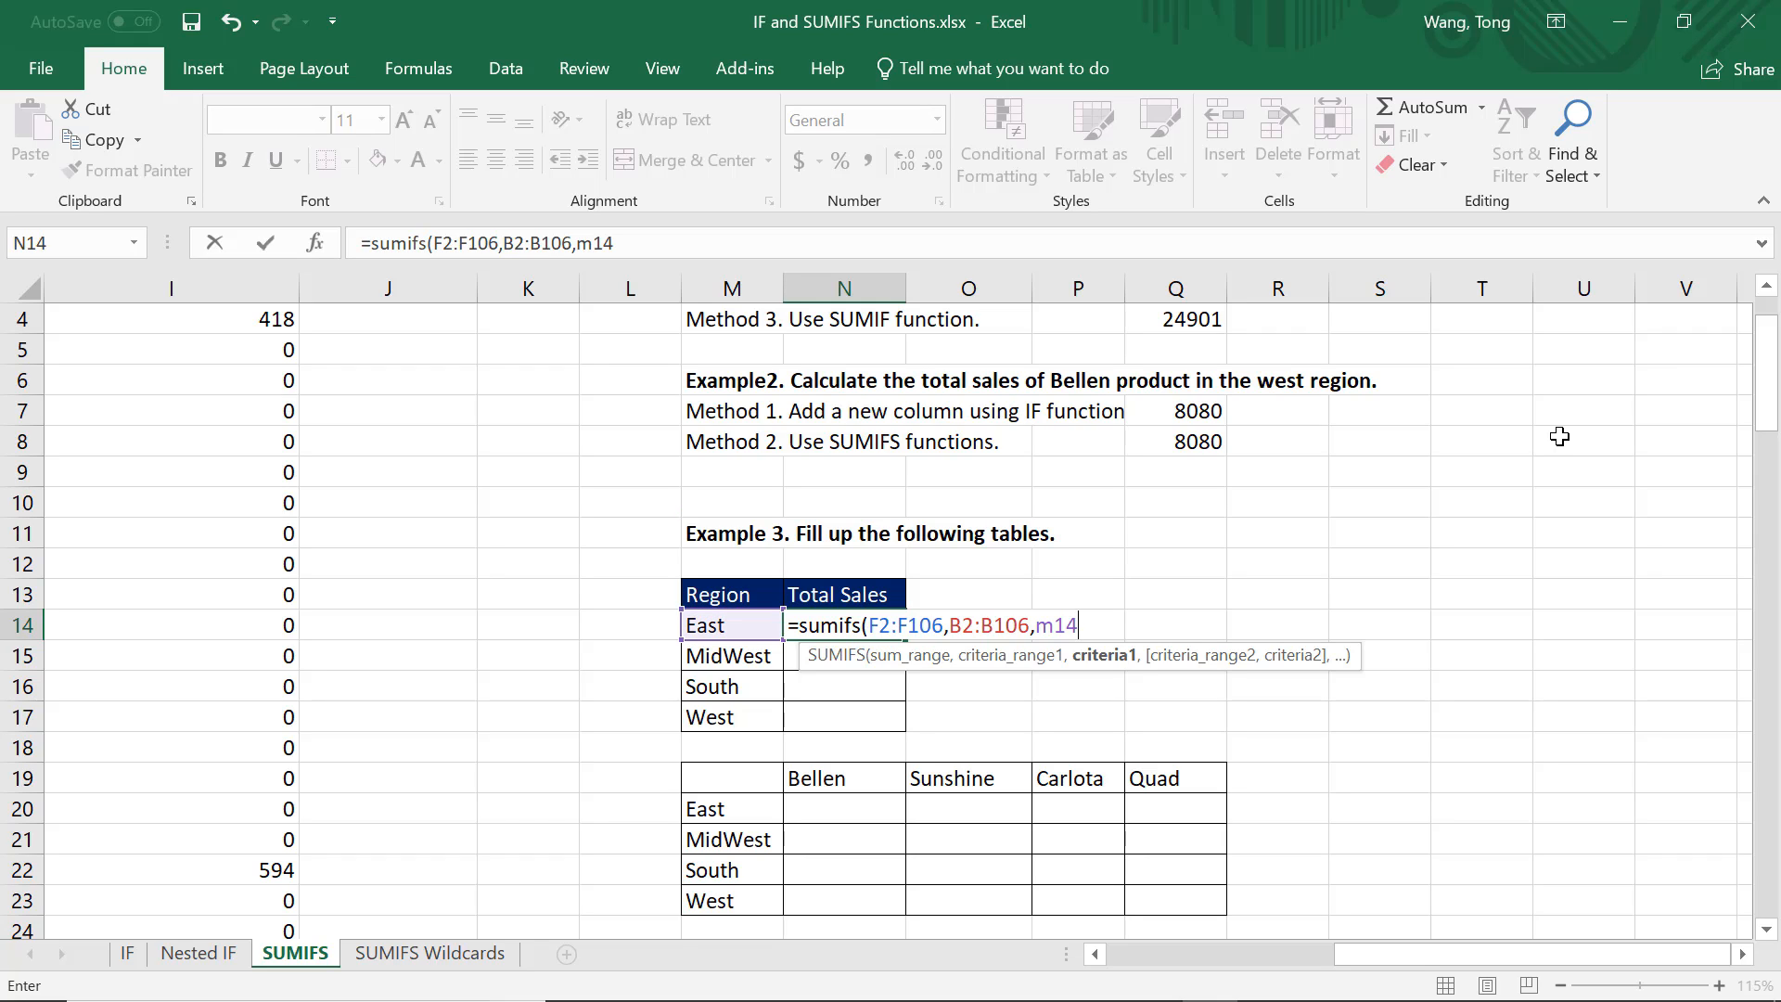
pyautogui.write(')')
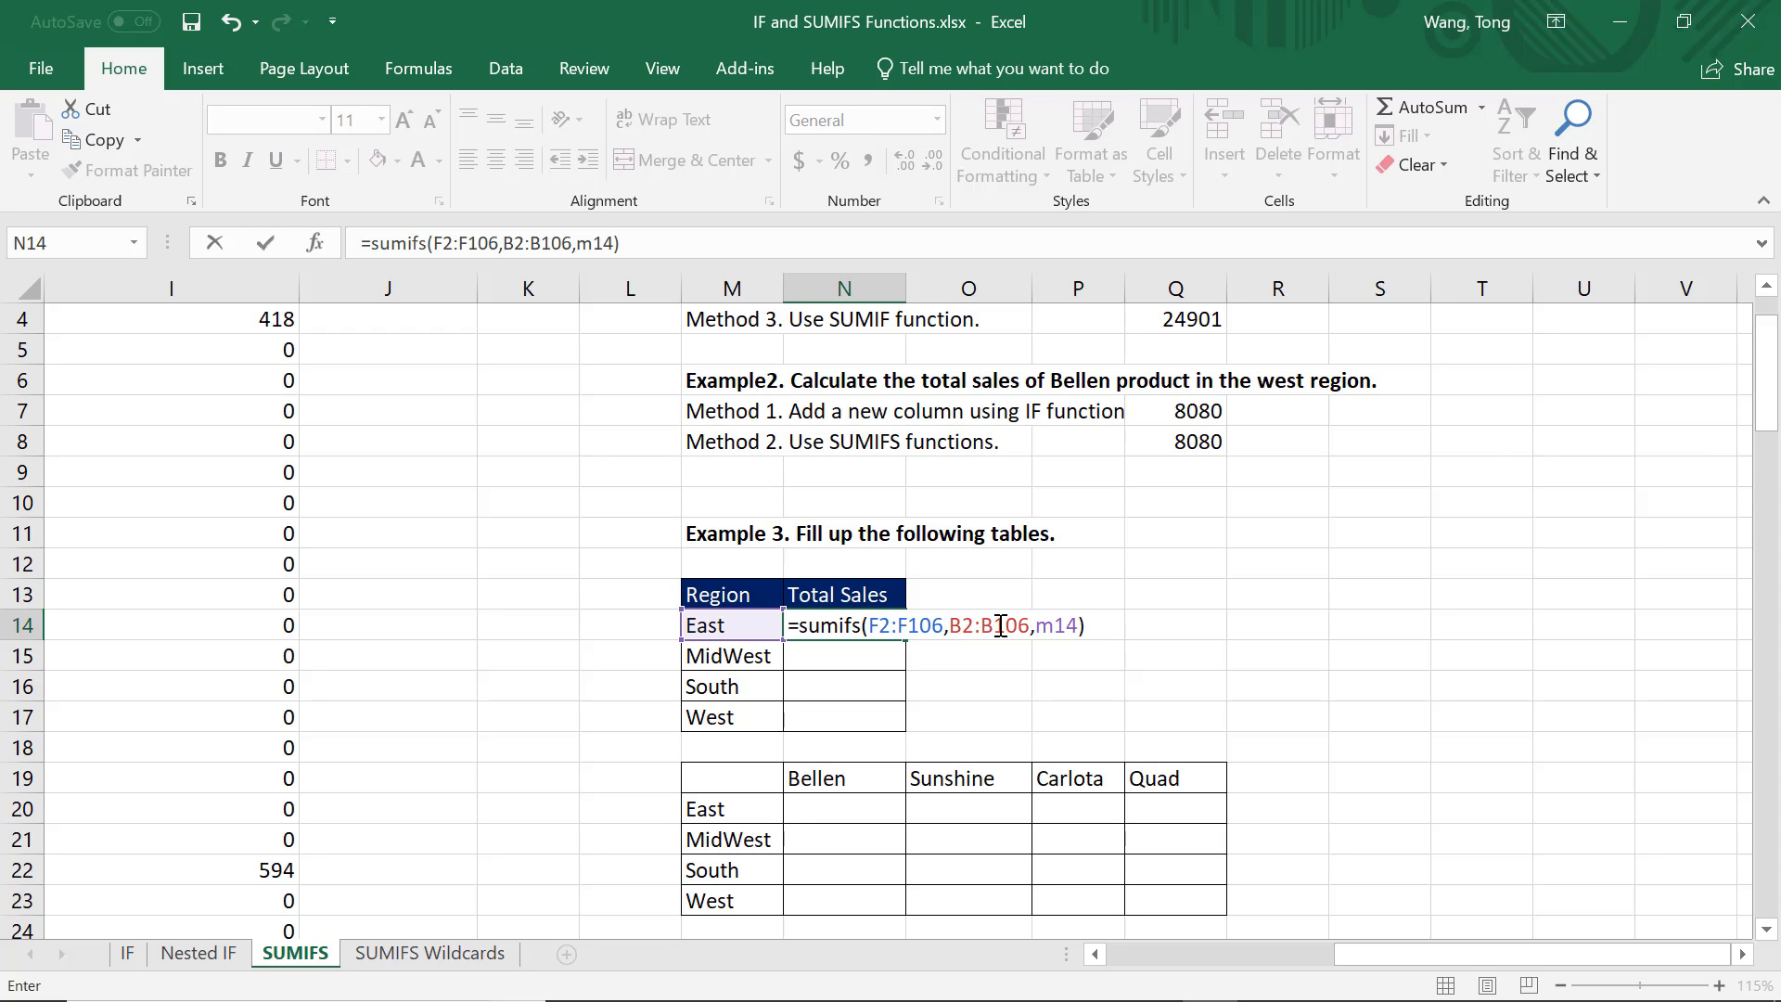
pyautogui.moveTo(1457, 953); pyautogui.dragTo(1209, 957)
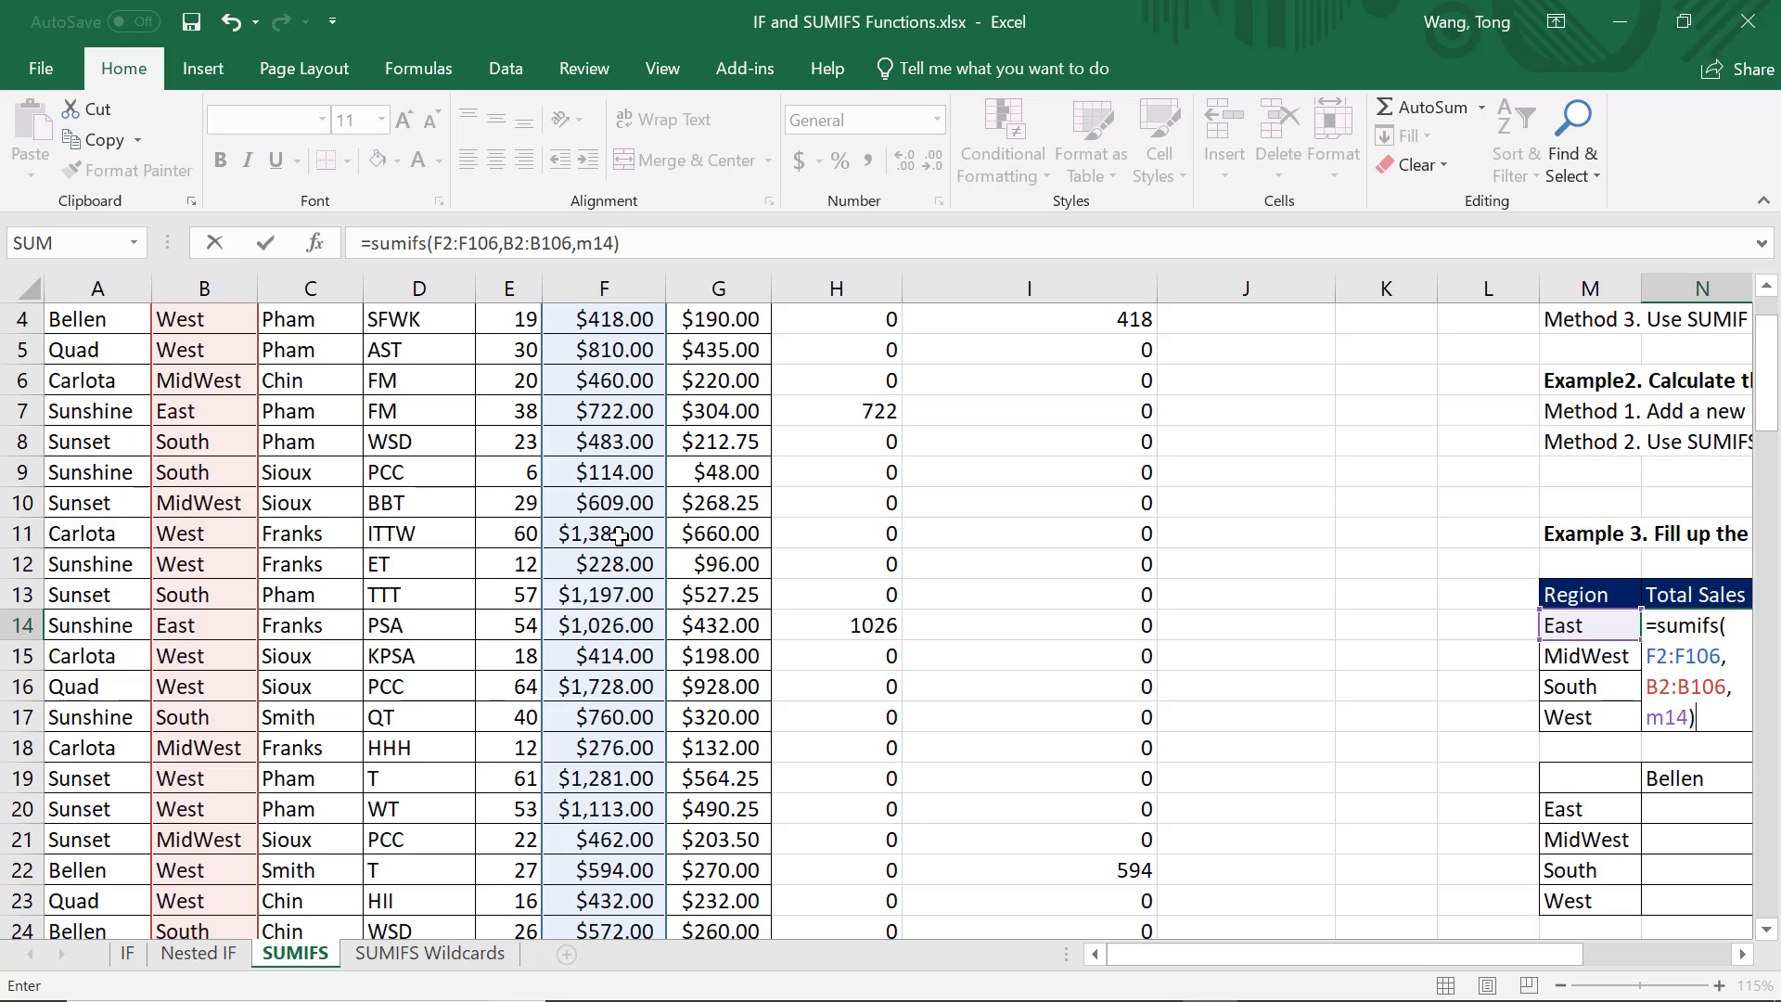
pyautogui.moveTo(1415, 956); pyautogui.dragTo(1695, 959)
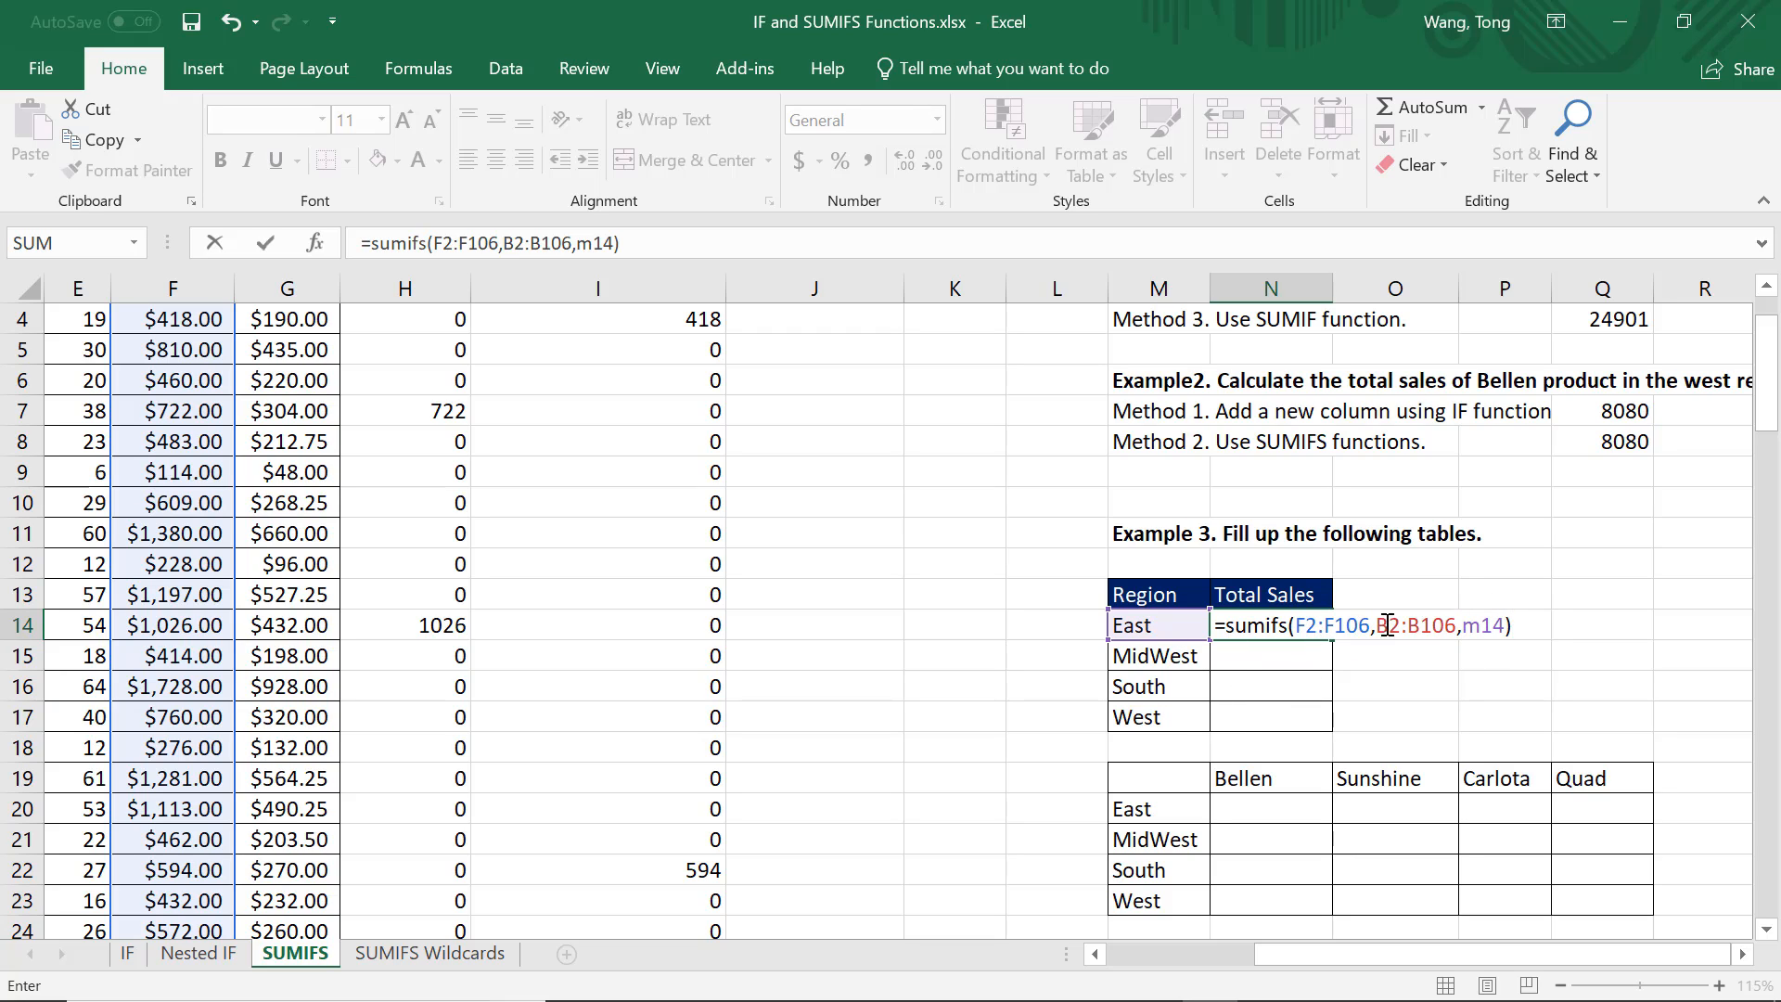
# Make F2:F106 and B2:B106 absolute references in the N14 formula, enter it, and fill it down through N17.
pyautogui.click(1321, 626)
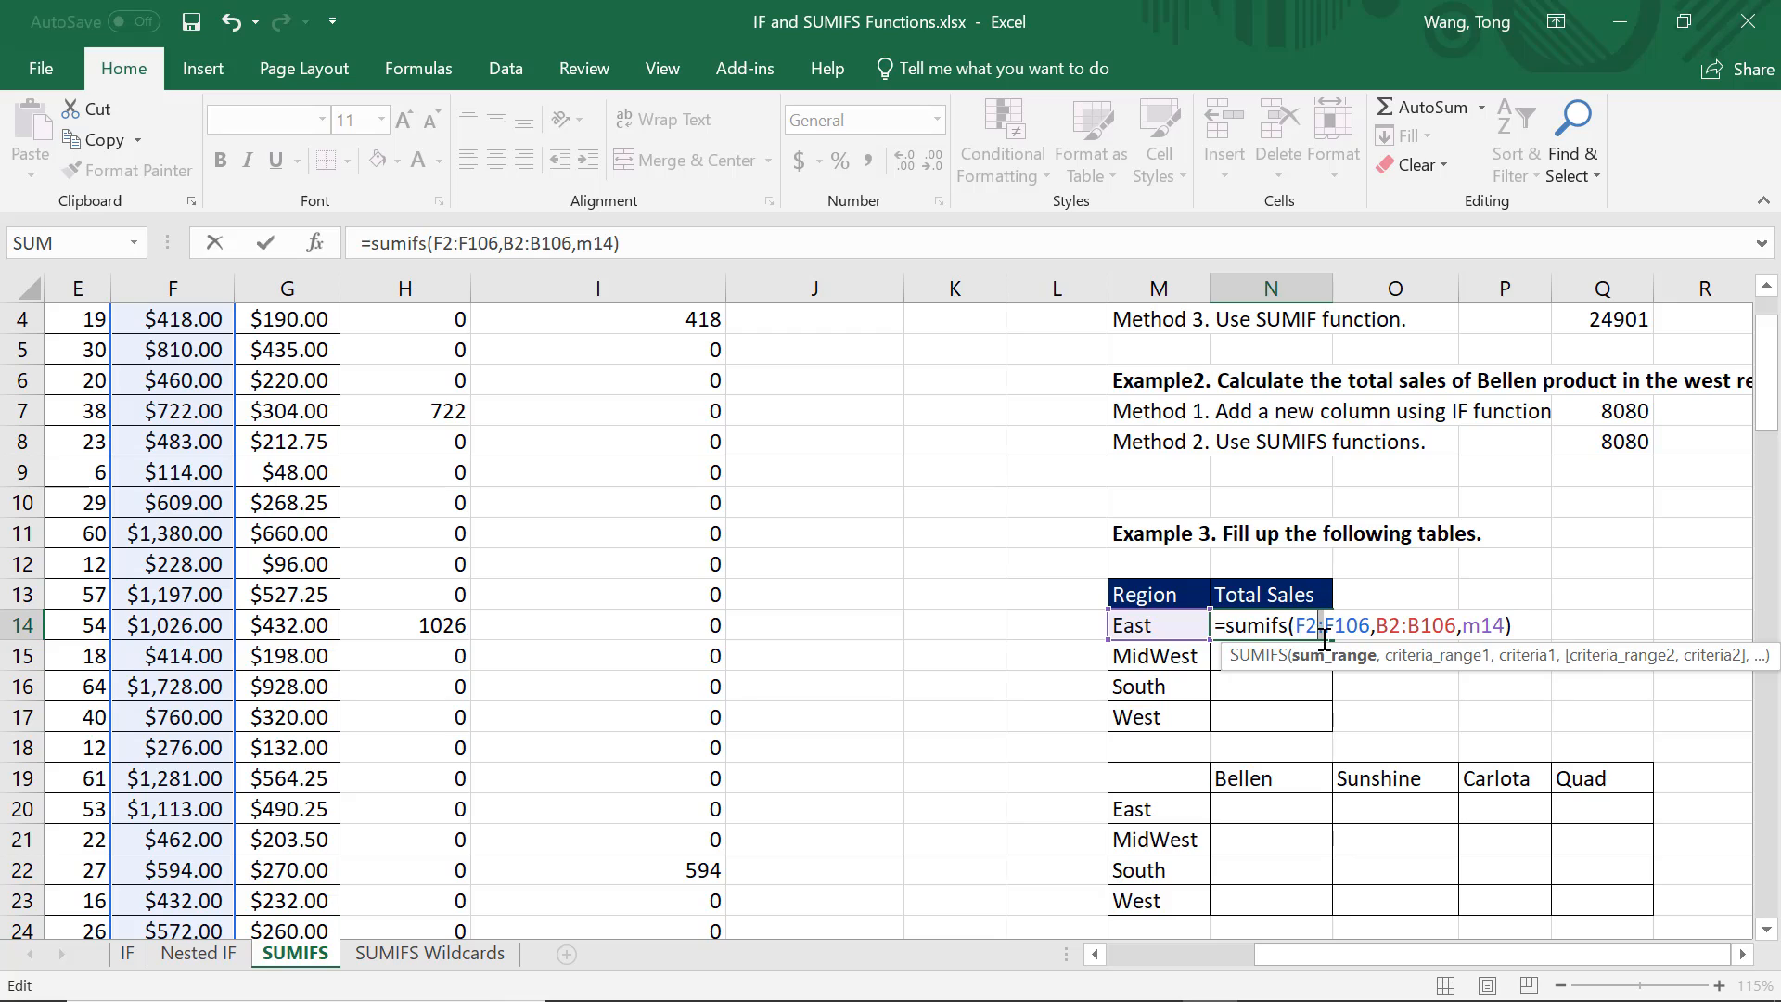
pyautogui.press('F4')
pyautogui.click(1454, 626)
pyautogui.press('F4')
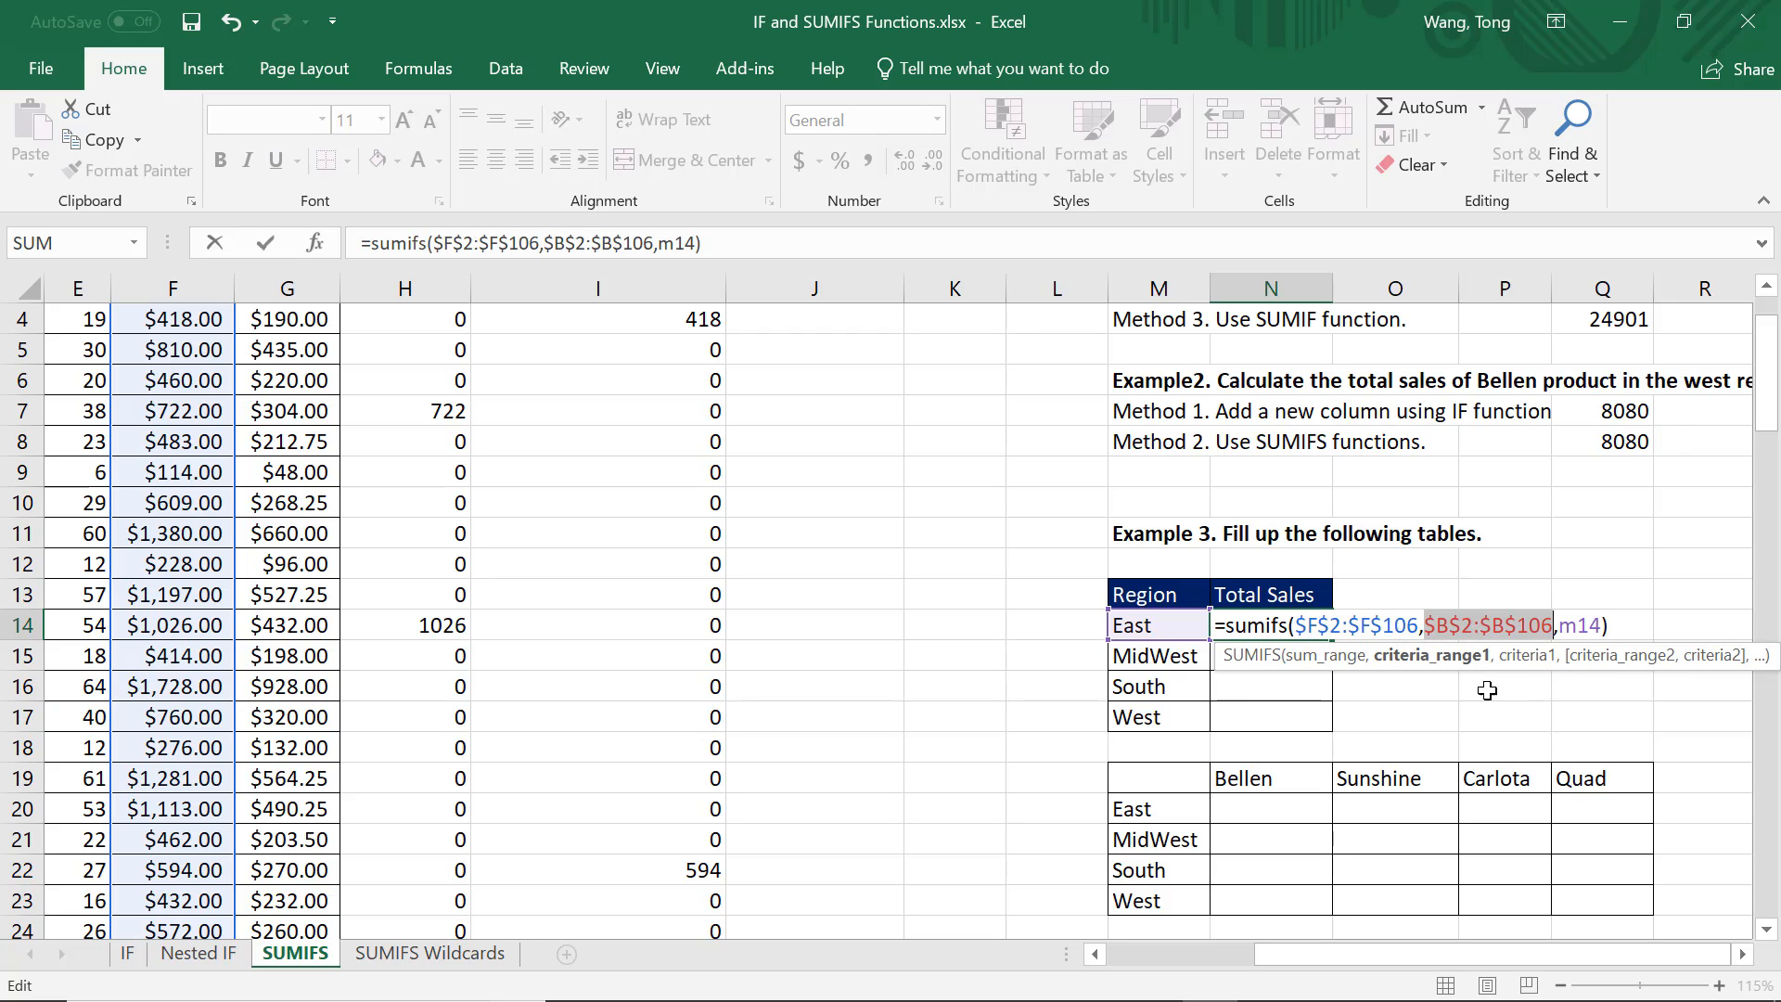
pyautogui.click(1620, 626)
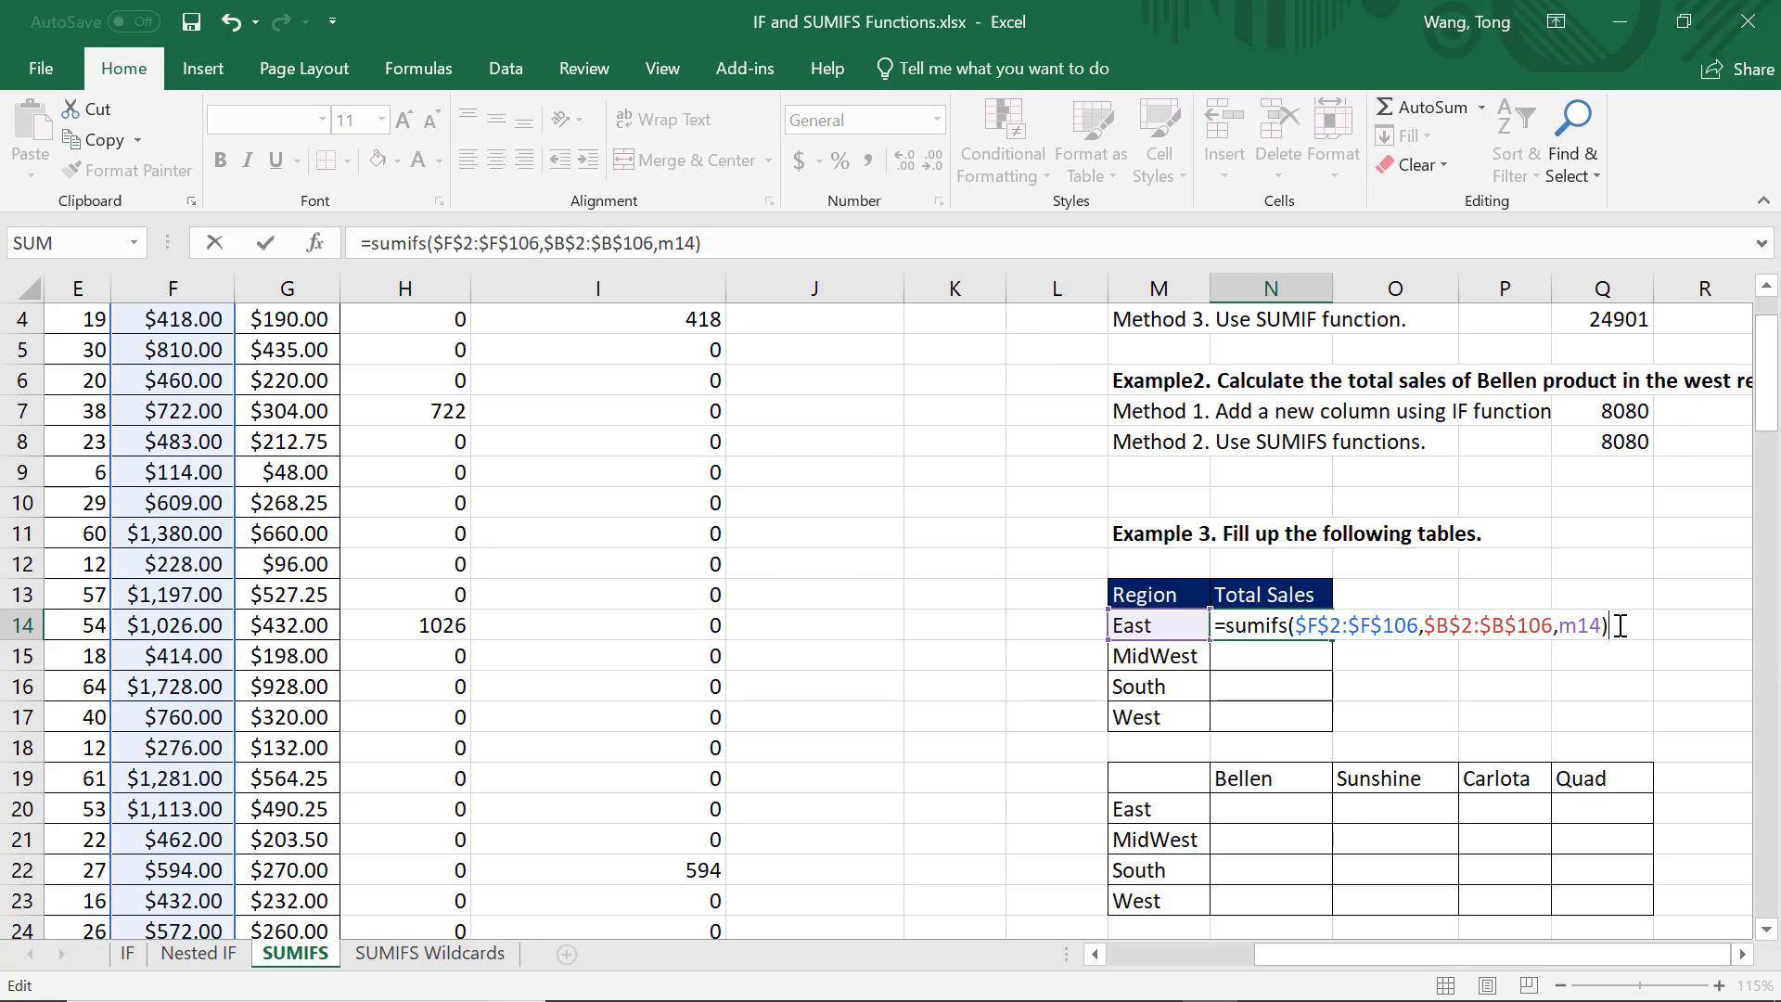
pyautogui.hotkey('ctrl', 'Return')
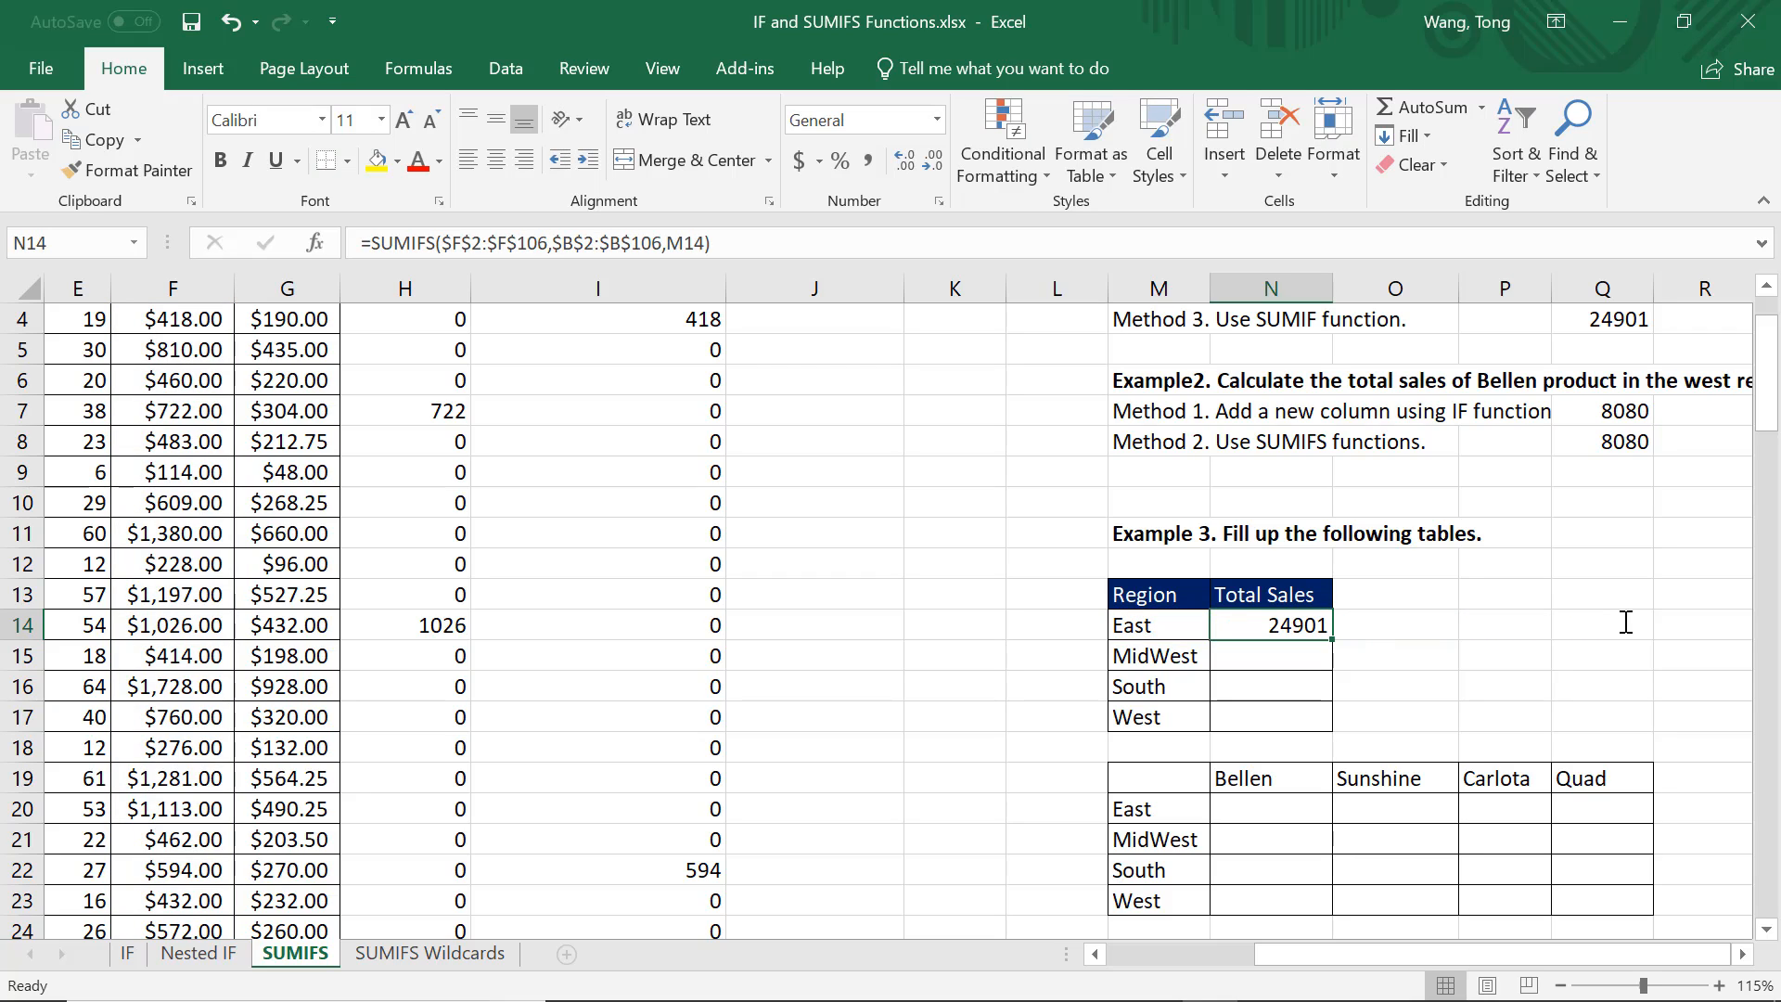
pyautogui.doubleClick(1333, 640)
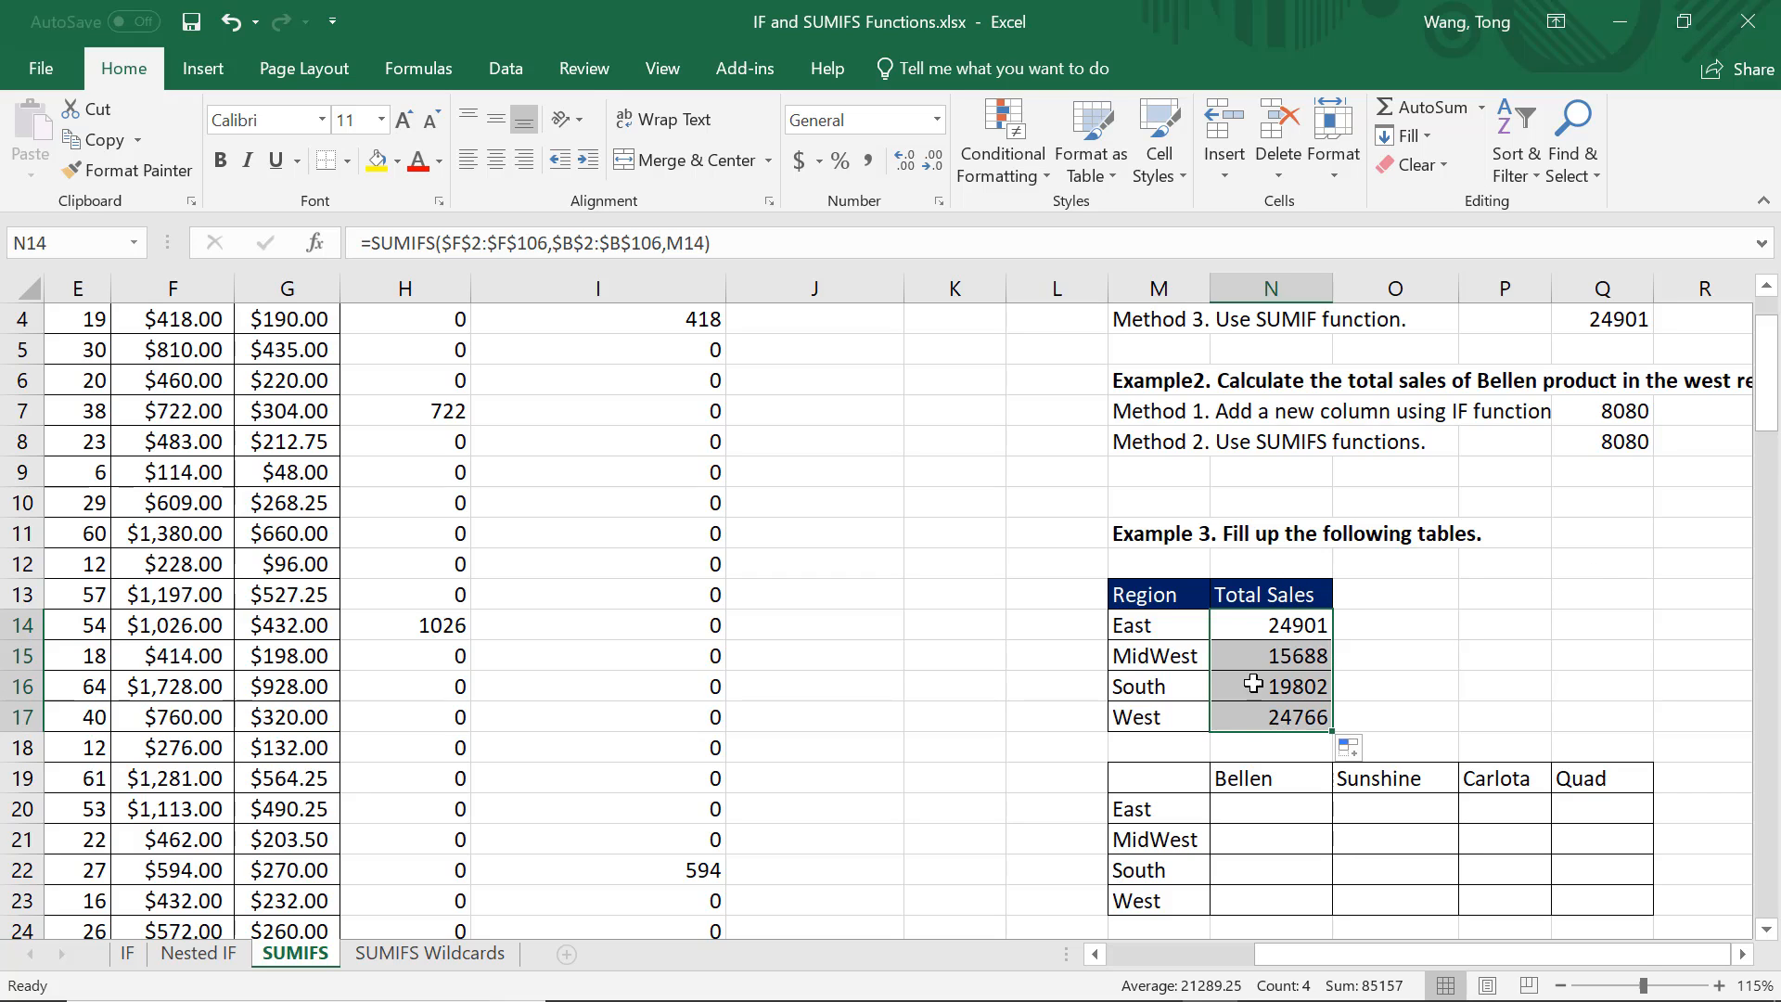
pyautogui.click(1034, 646)
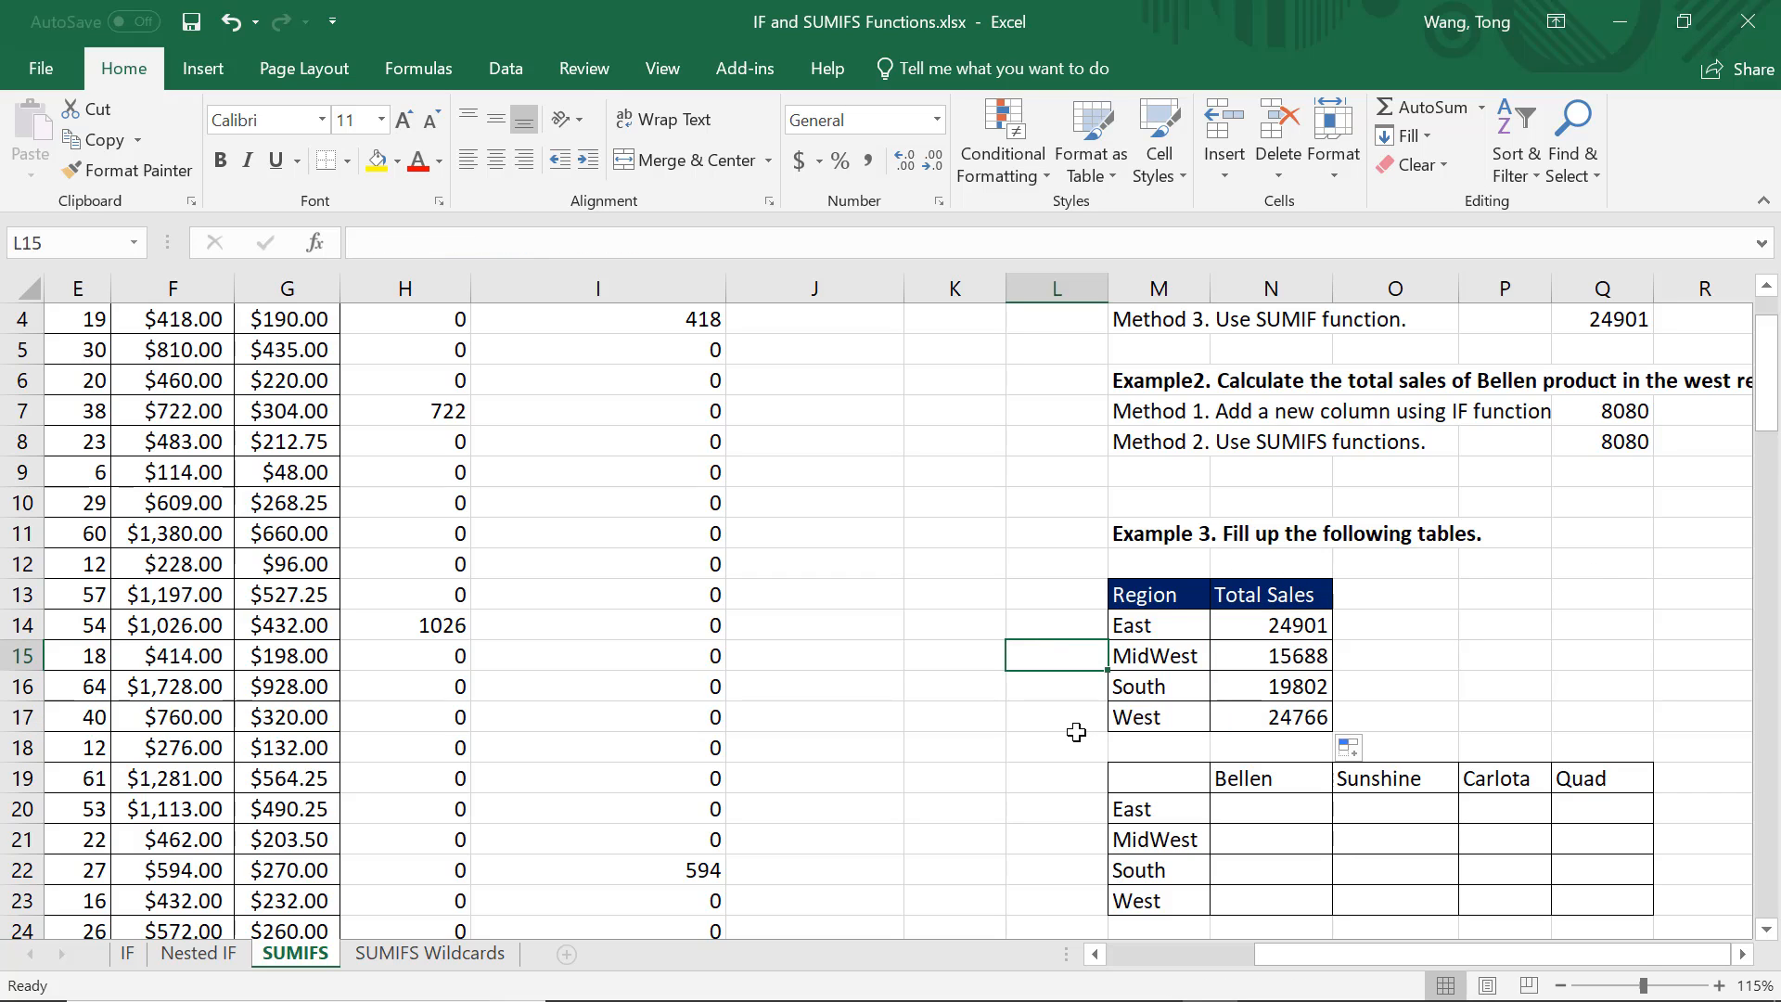
# Examine Example 3's region-by-product table and the Example 2 solution above it, with East's Bellen cell N20 selected.
pyautogui.scroll(-1, 1074, 744)
pyautogui.scroll(-1, 1073, 743)
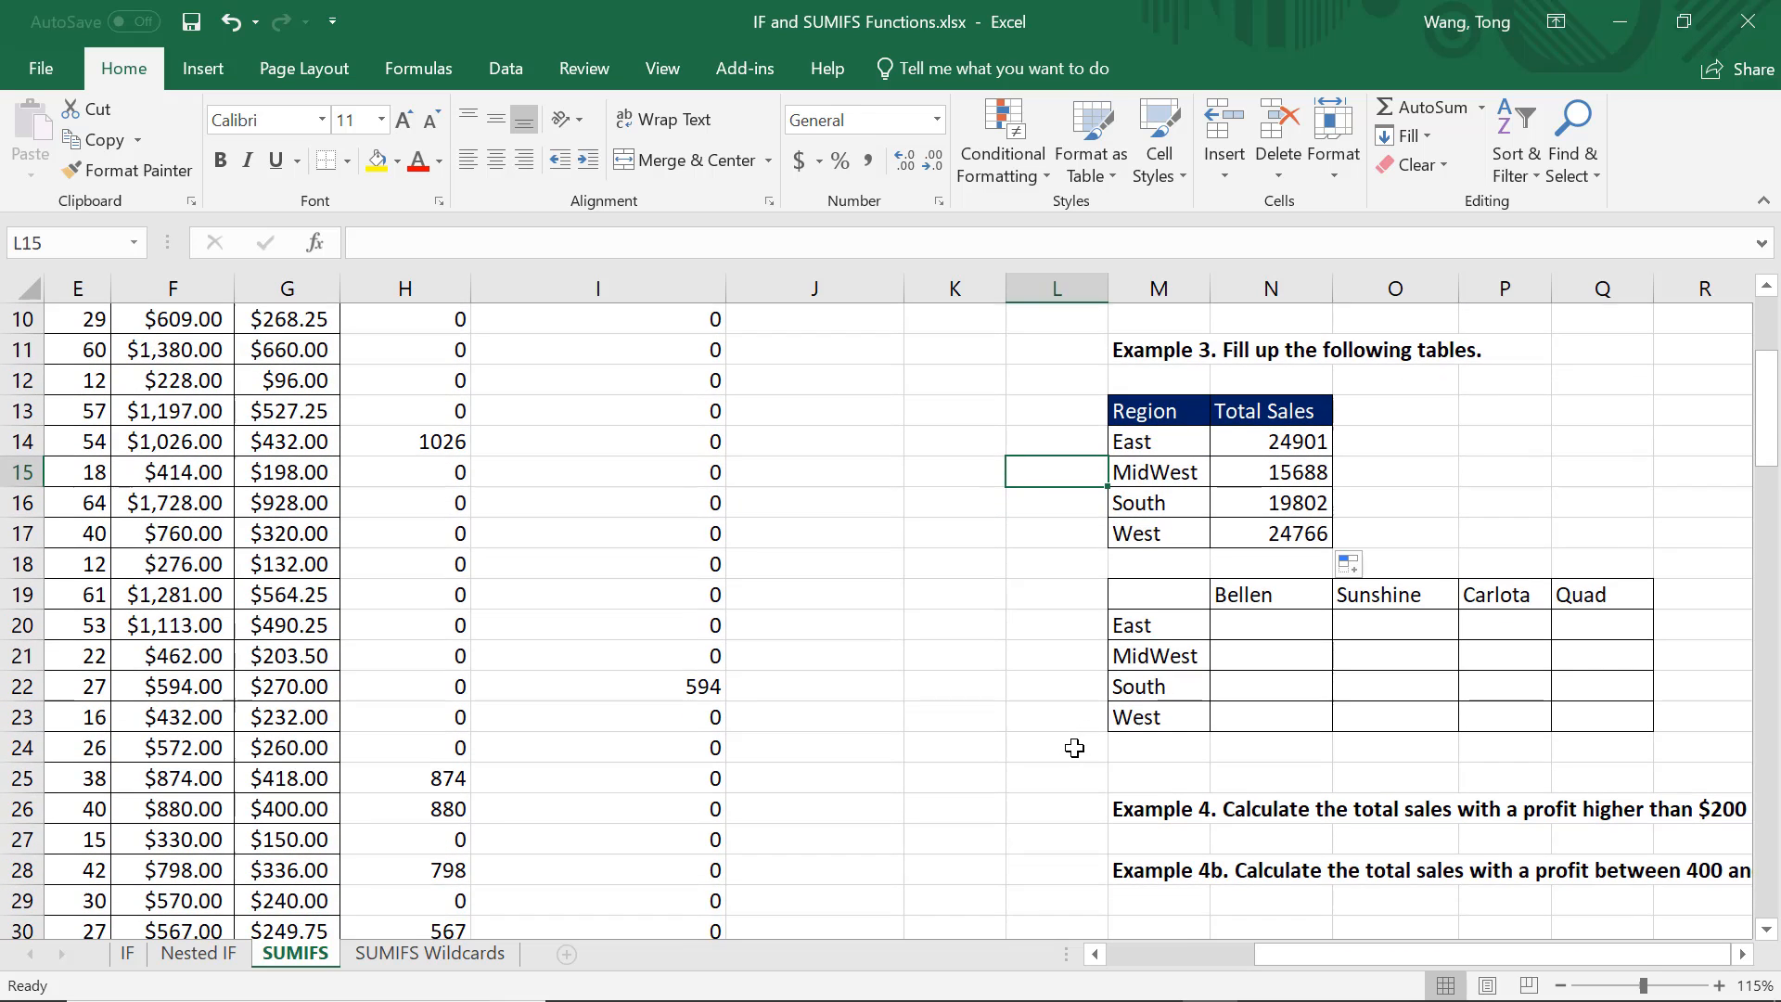
pyautogui.hscroll(3, 1661, 891)
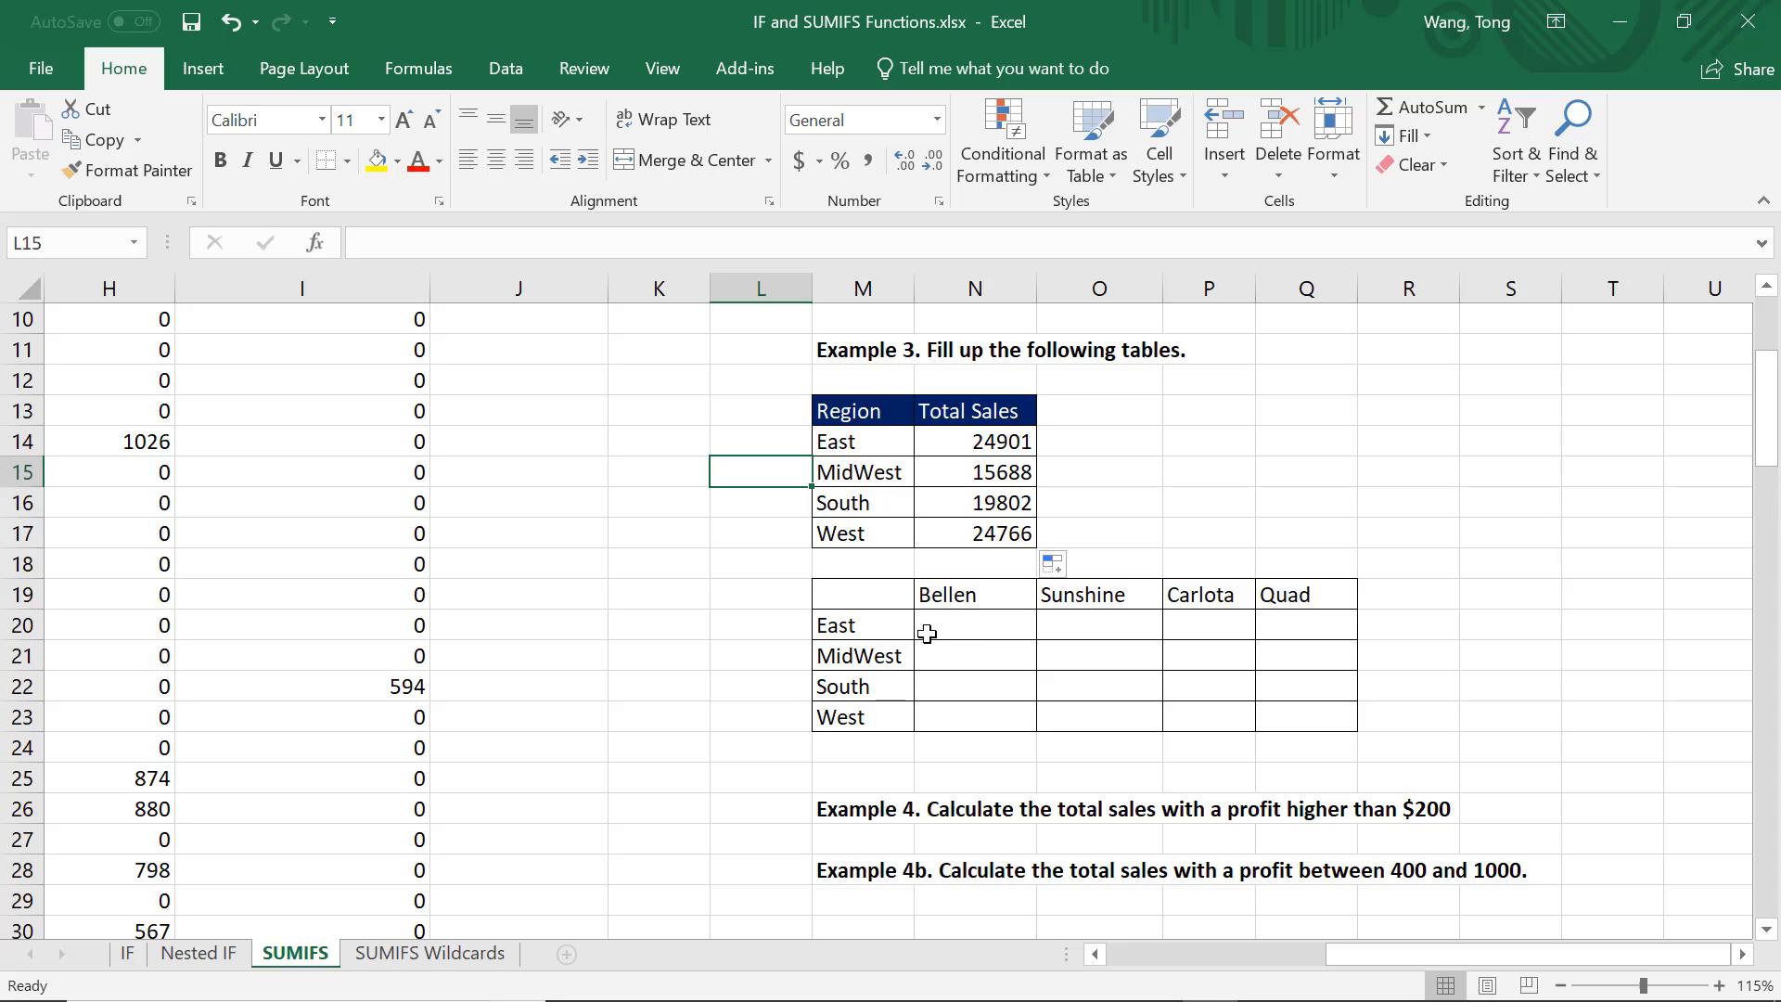
pyautogui.click(965, 633)
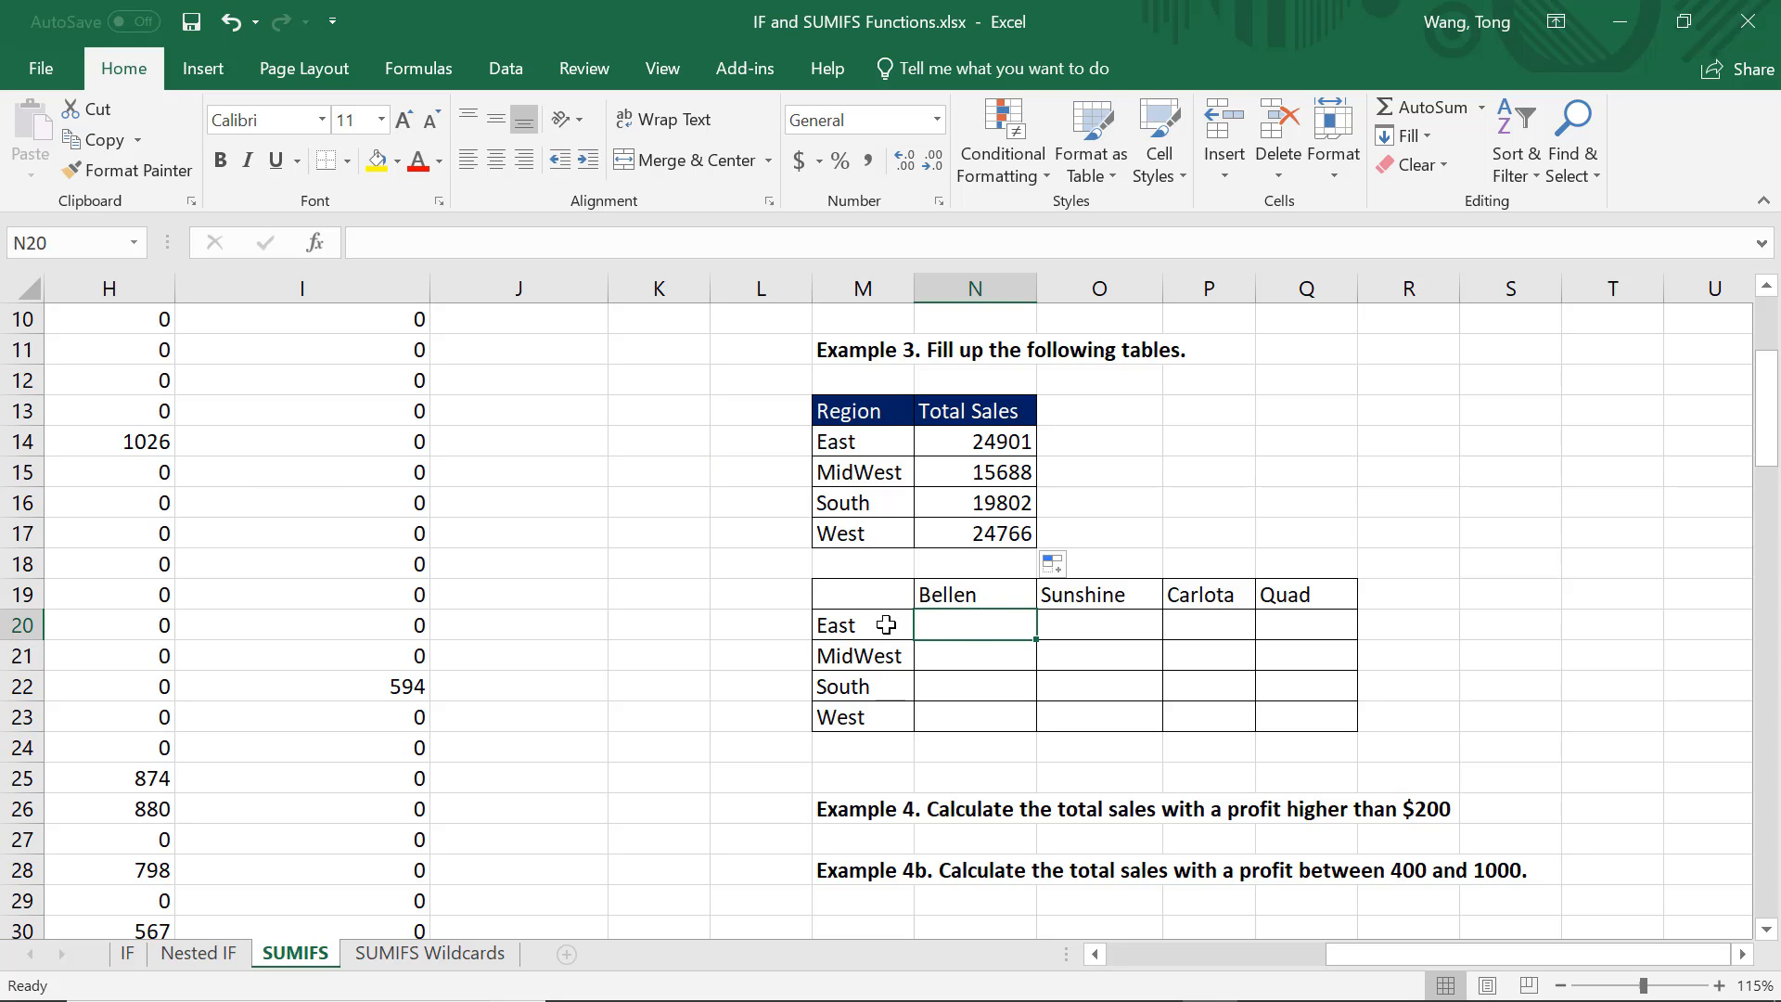
pyautogui.click(969, 656)
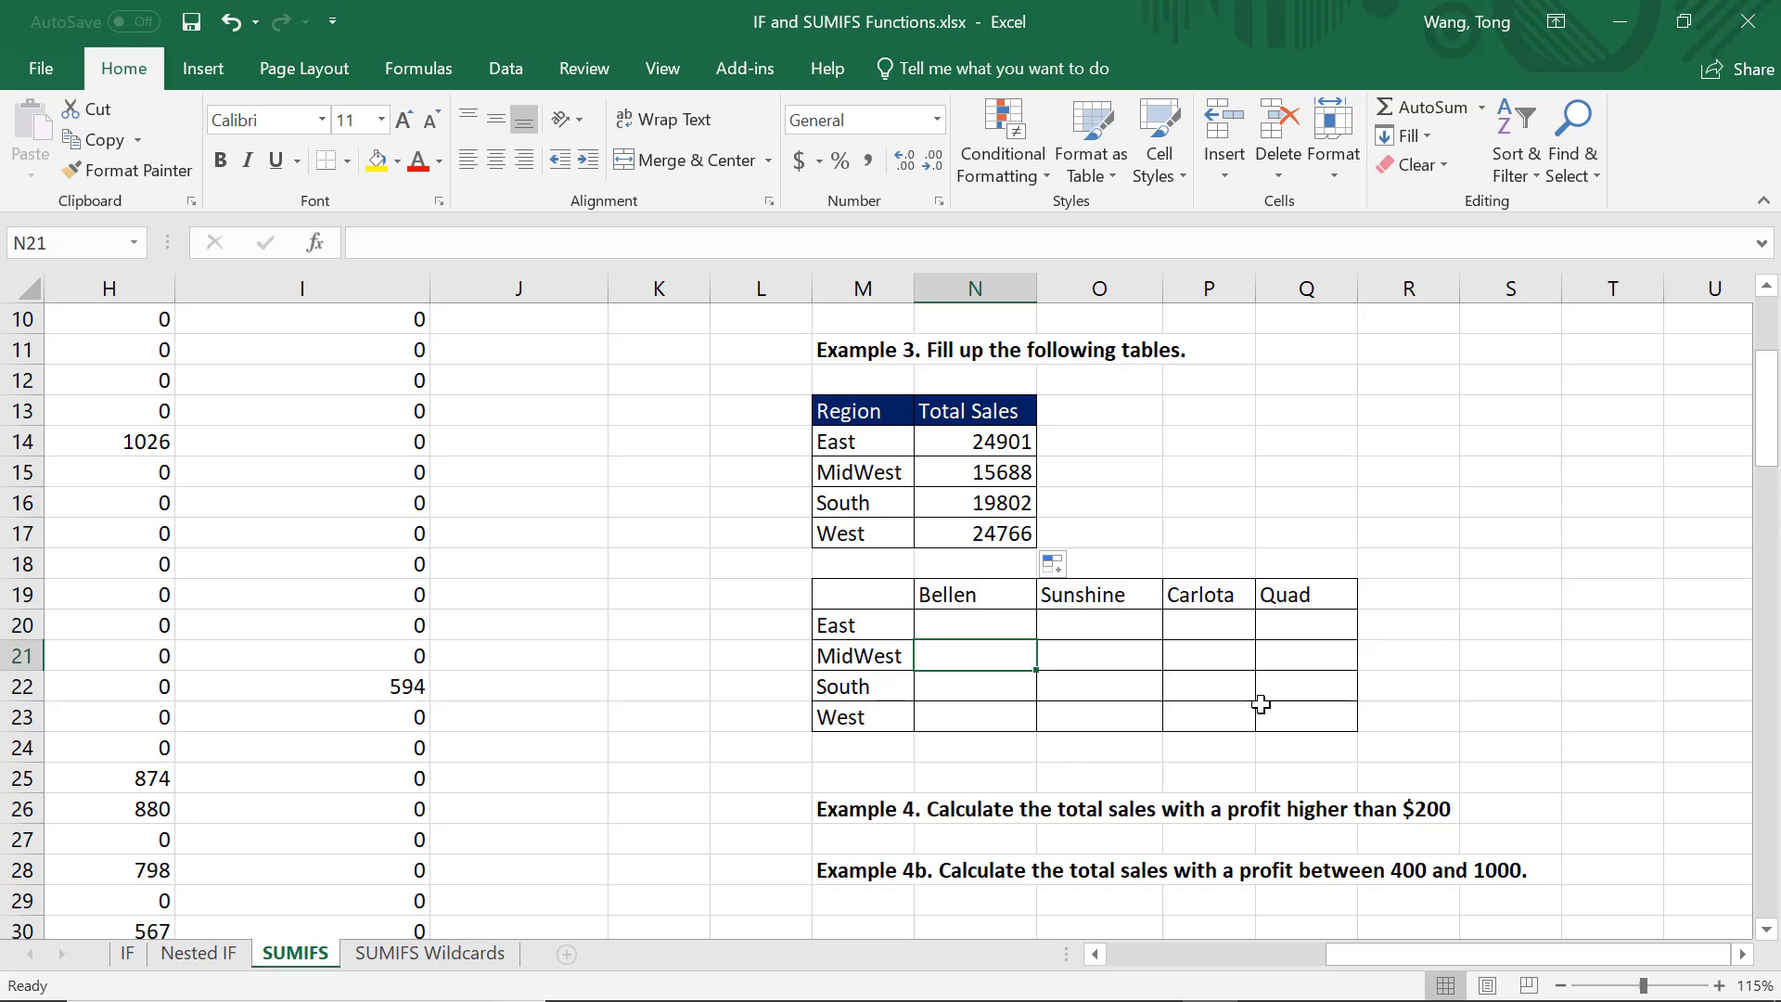
pyautogui.click(1122, 650)
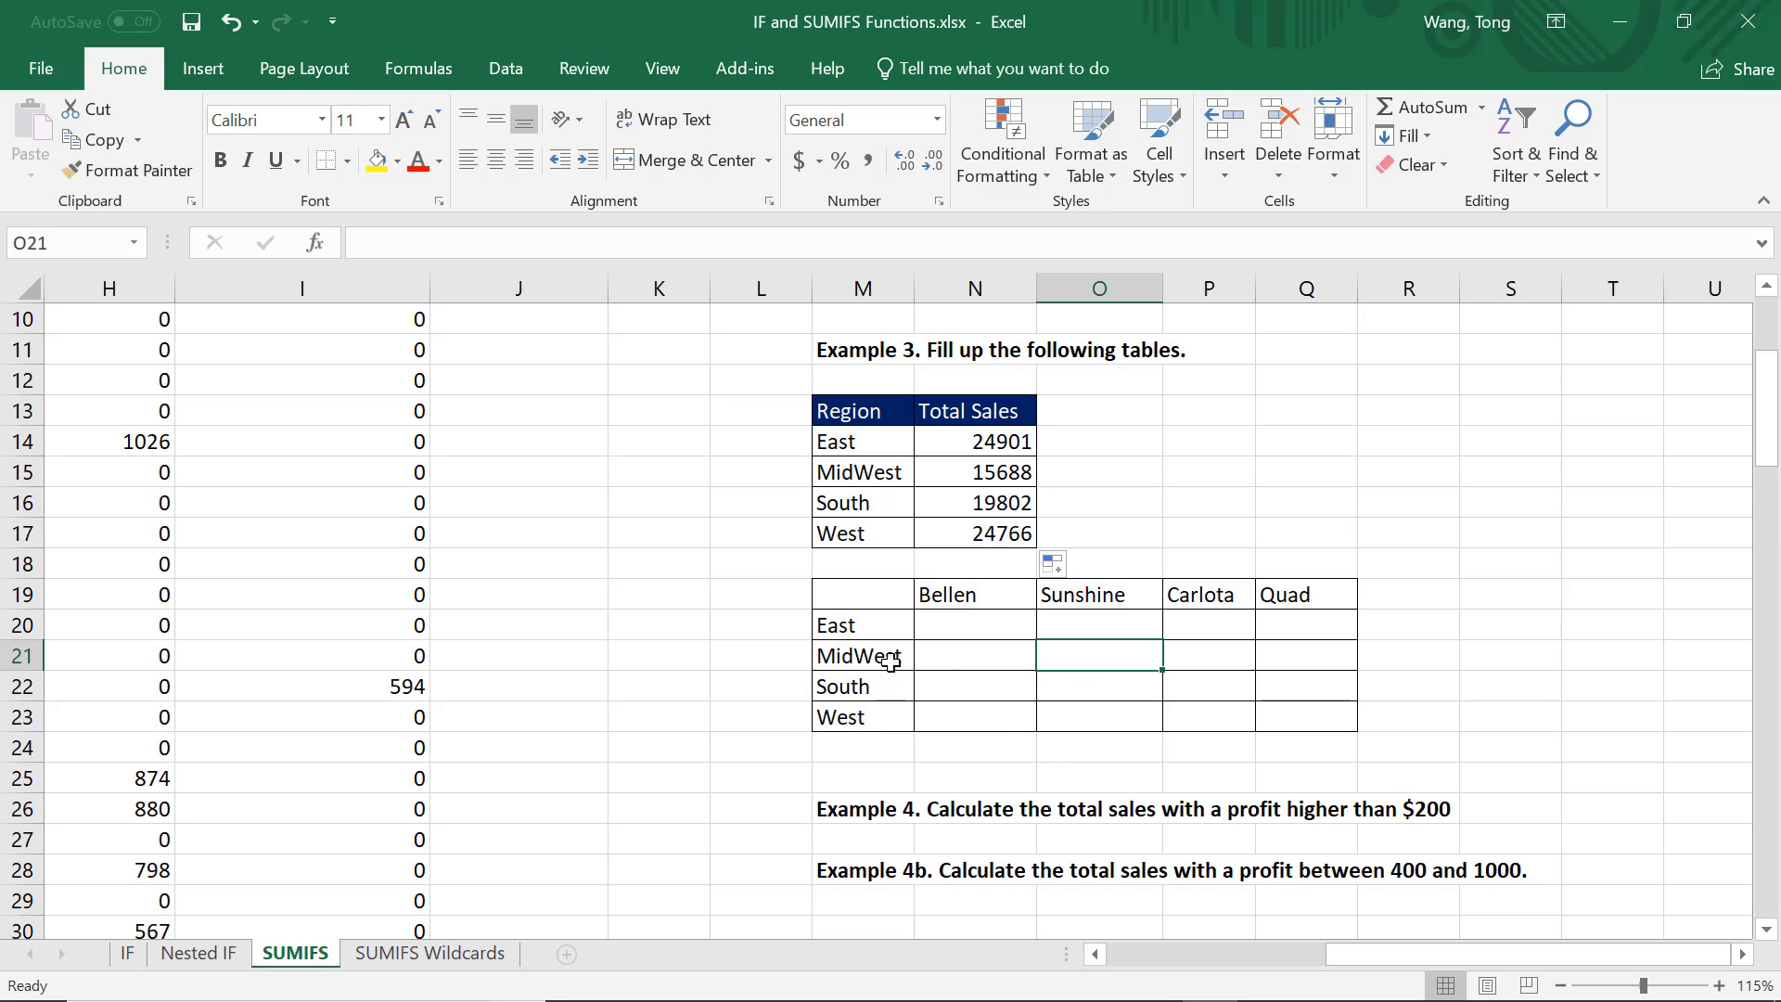
pyautogui.click(1024, 633)
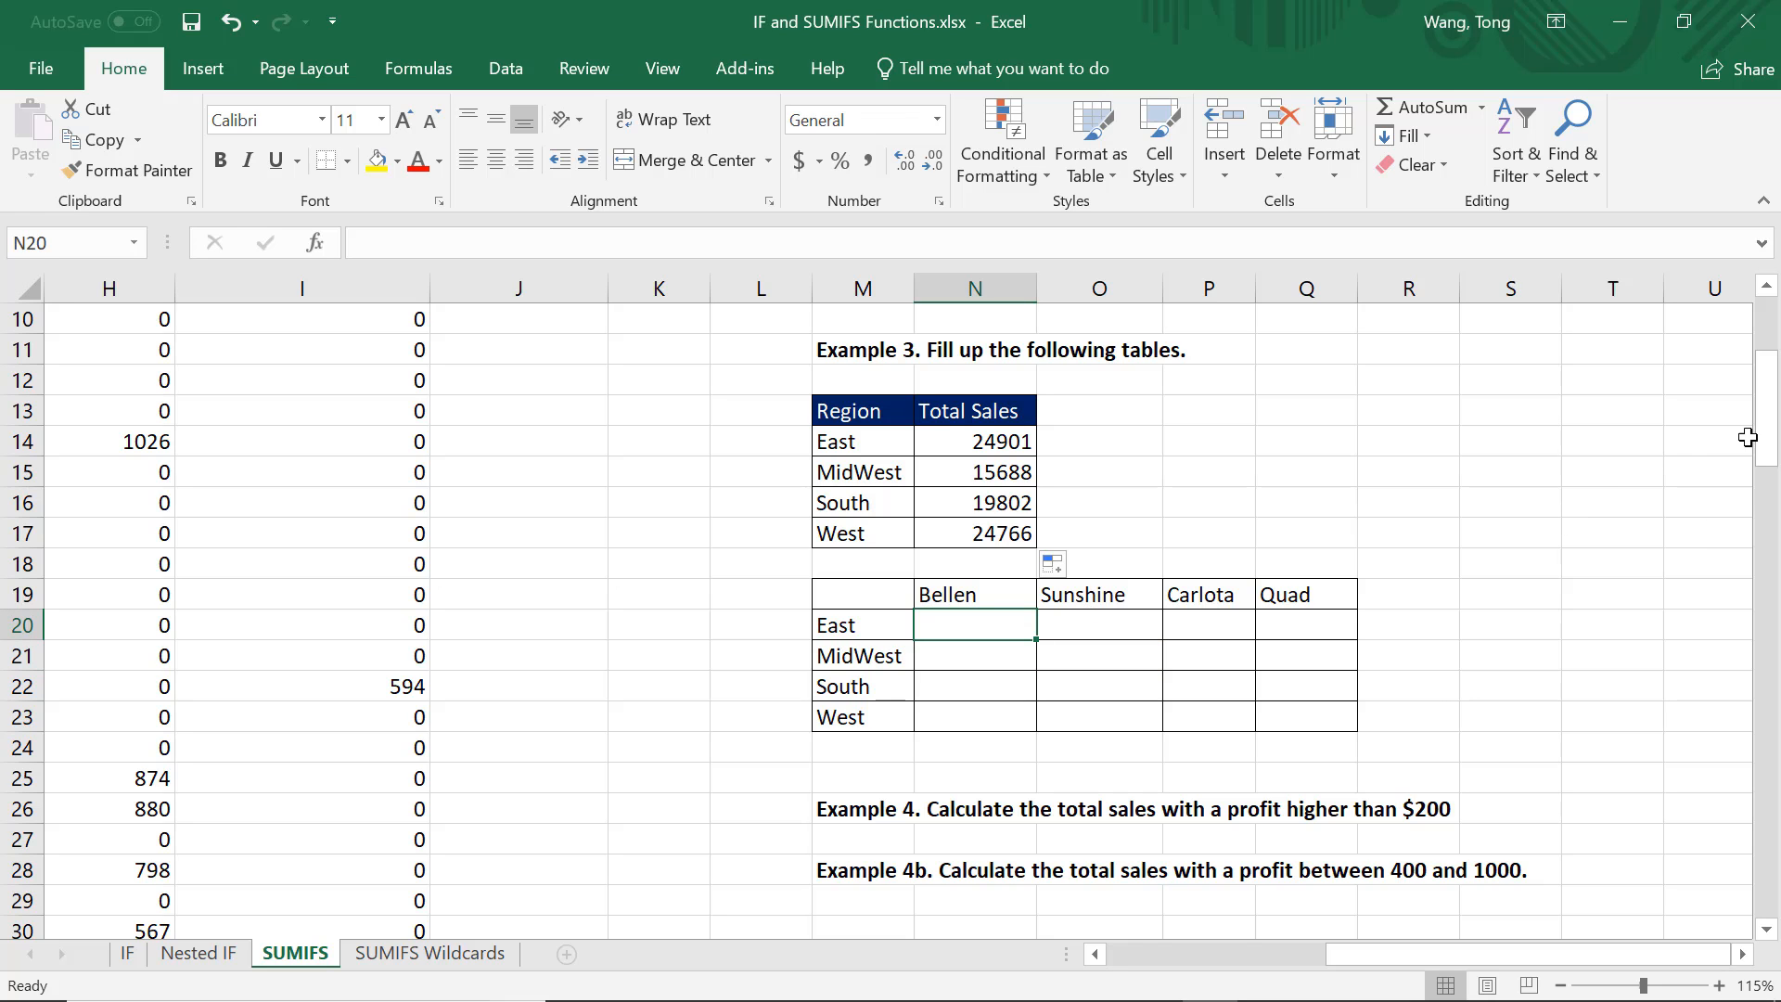
pyautogui.moveTo(1767, 438); pyautogui.dragTo(1770, 386)
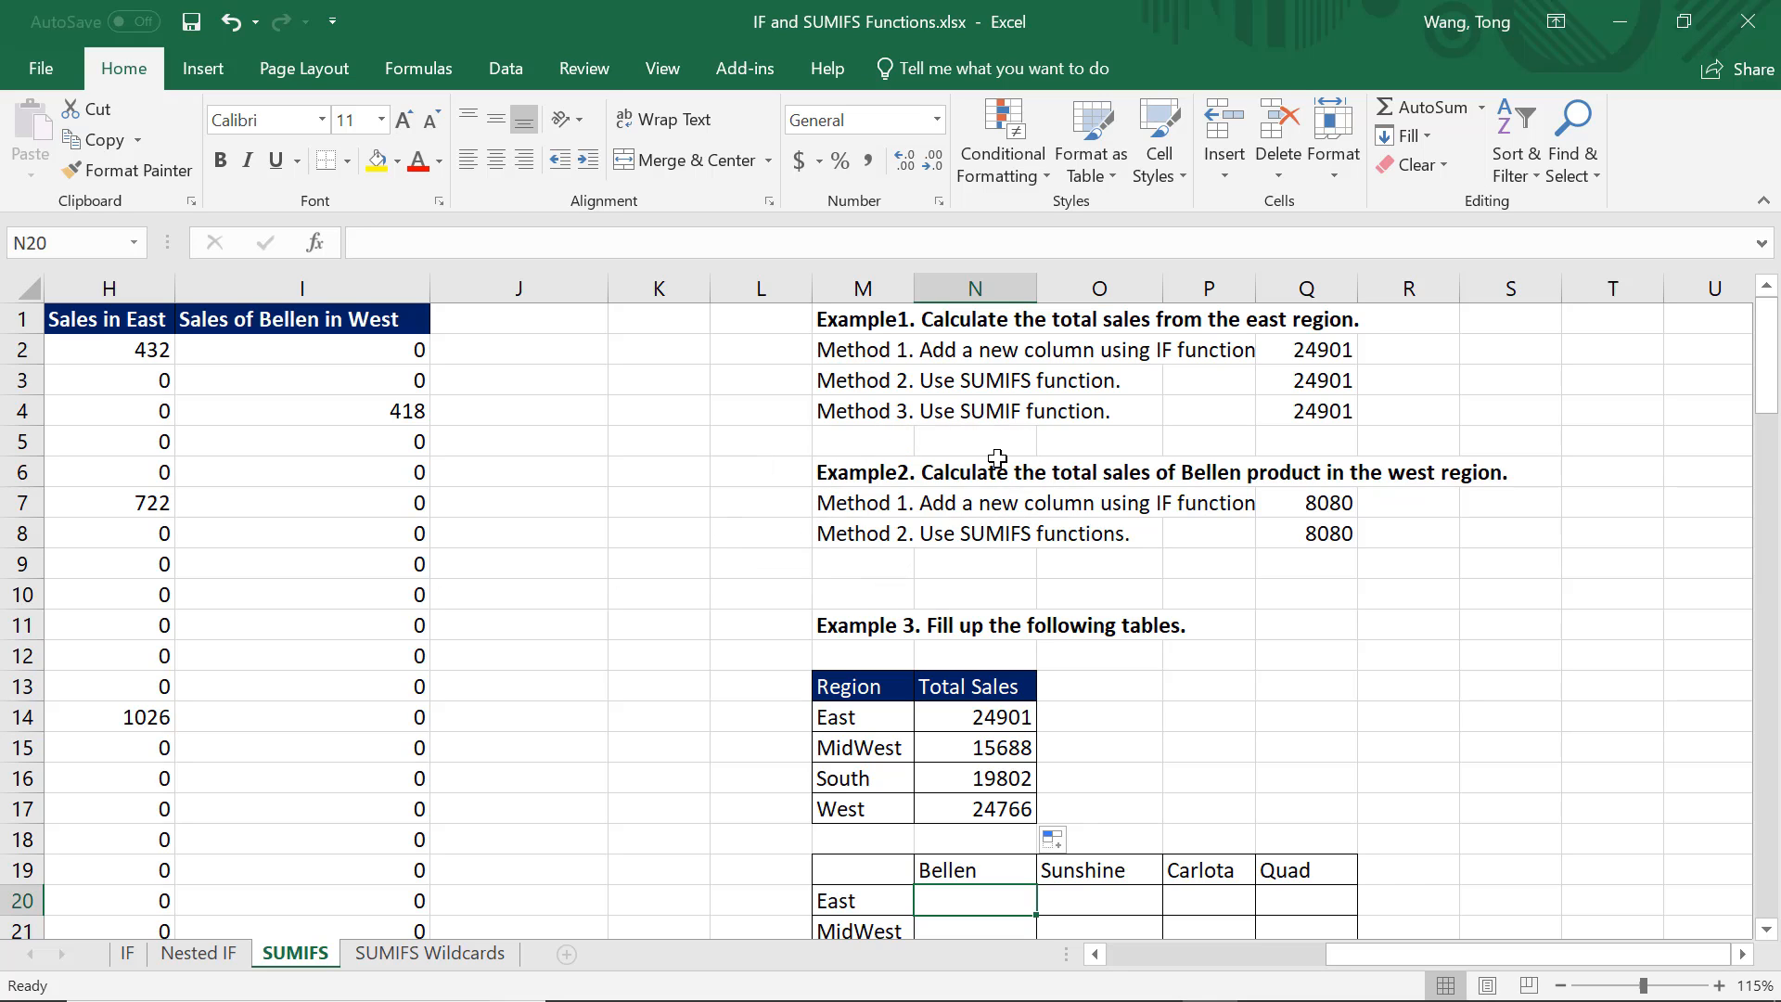
pyautogui.moveTo(1767, 329); pyautogui.dragTo(1760, 407)
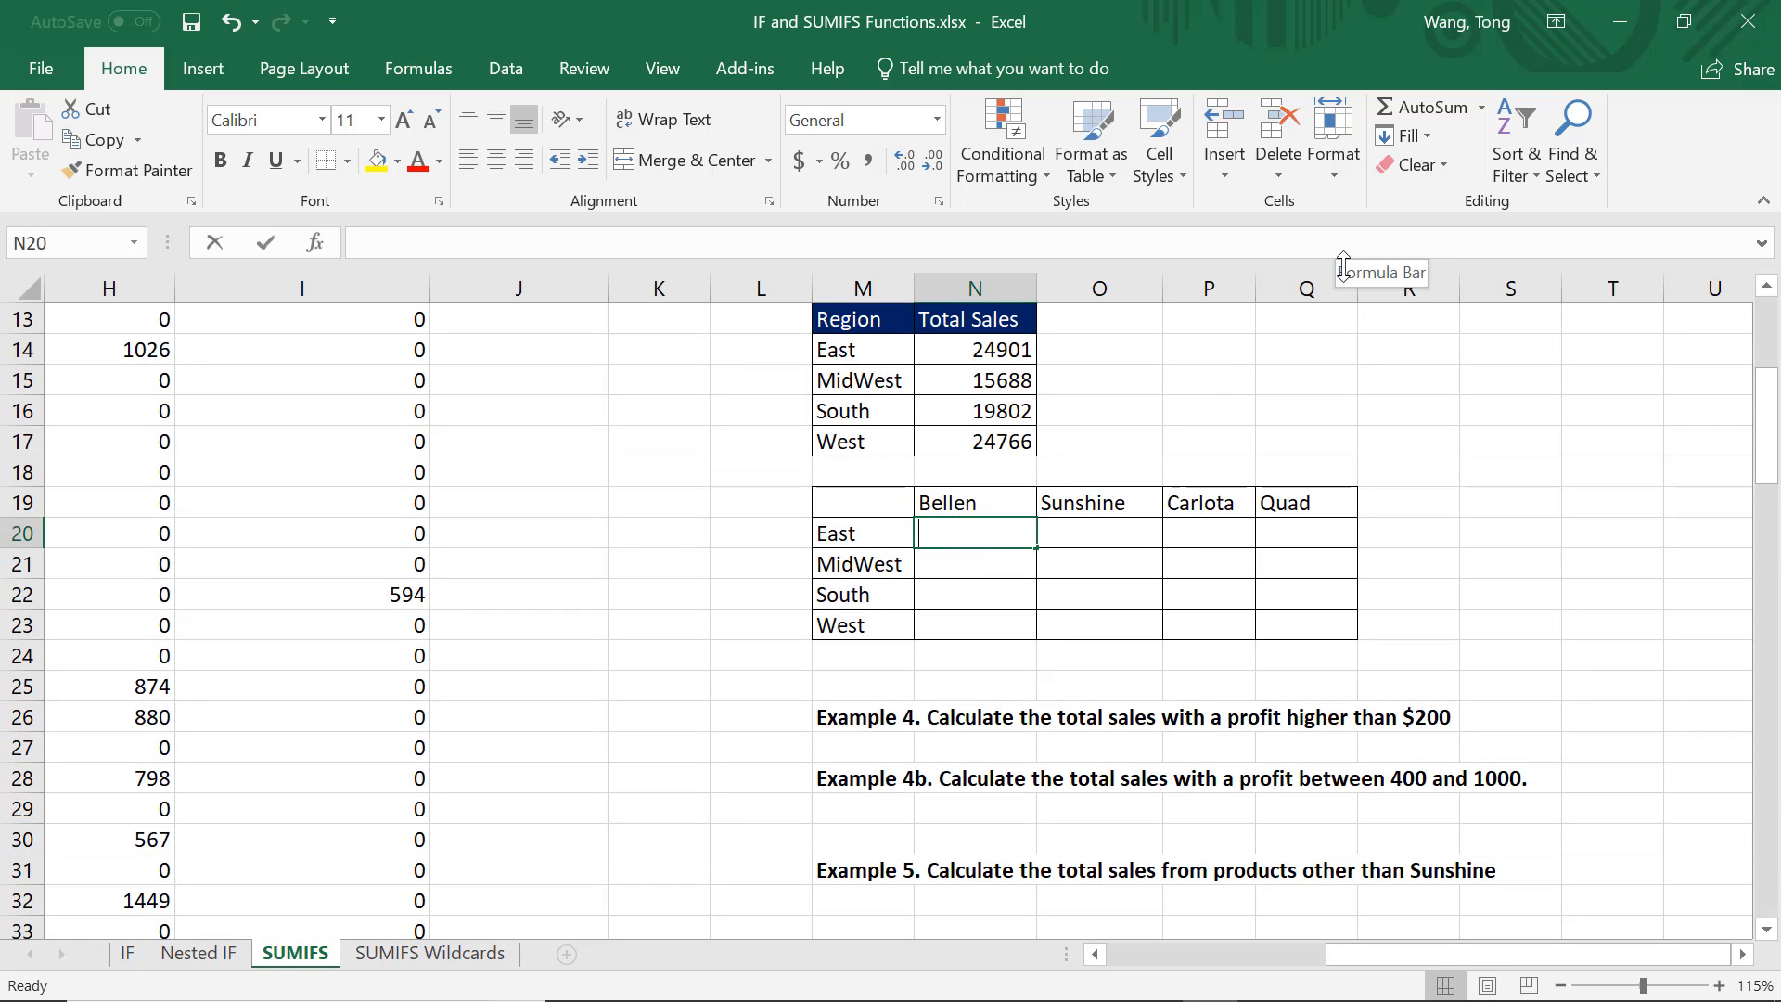
# Start a SUMIFS formula in N20, East's Bellen sales in Example 3's second table, with F2:F106 as the sum range.
pyautogui.write('=sumifs(')
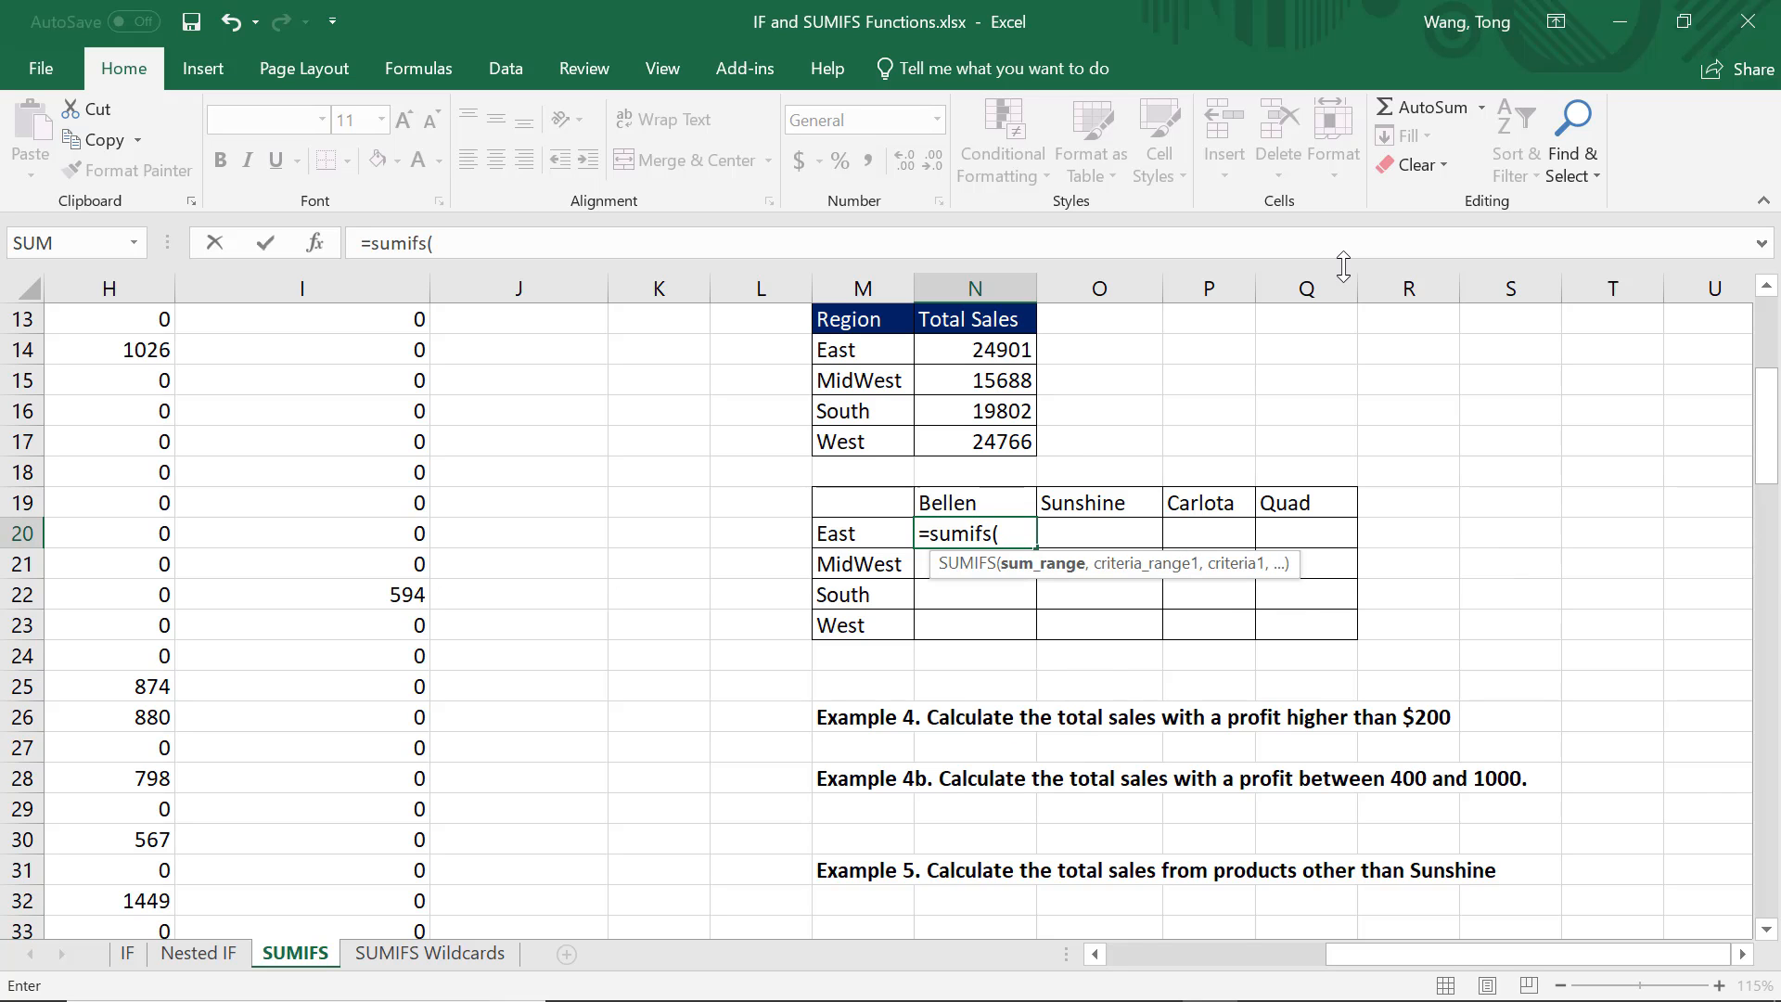
pyautogui.press('Left')
pyautogui.press('Left')
pyautogui.press('Left')
pyautogui.press('Left')
pyautogui.press('Left')
pyautogui.press('Left')
pyautogui.press('Left')
pyautogui.press('Left')
pyautogui.press('Left')
pyautogui.press('Left')
pyautogui.press('Left')
pyautogui.press('Left')
pyautogui.press('Left')
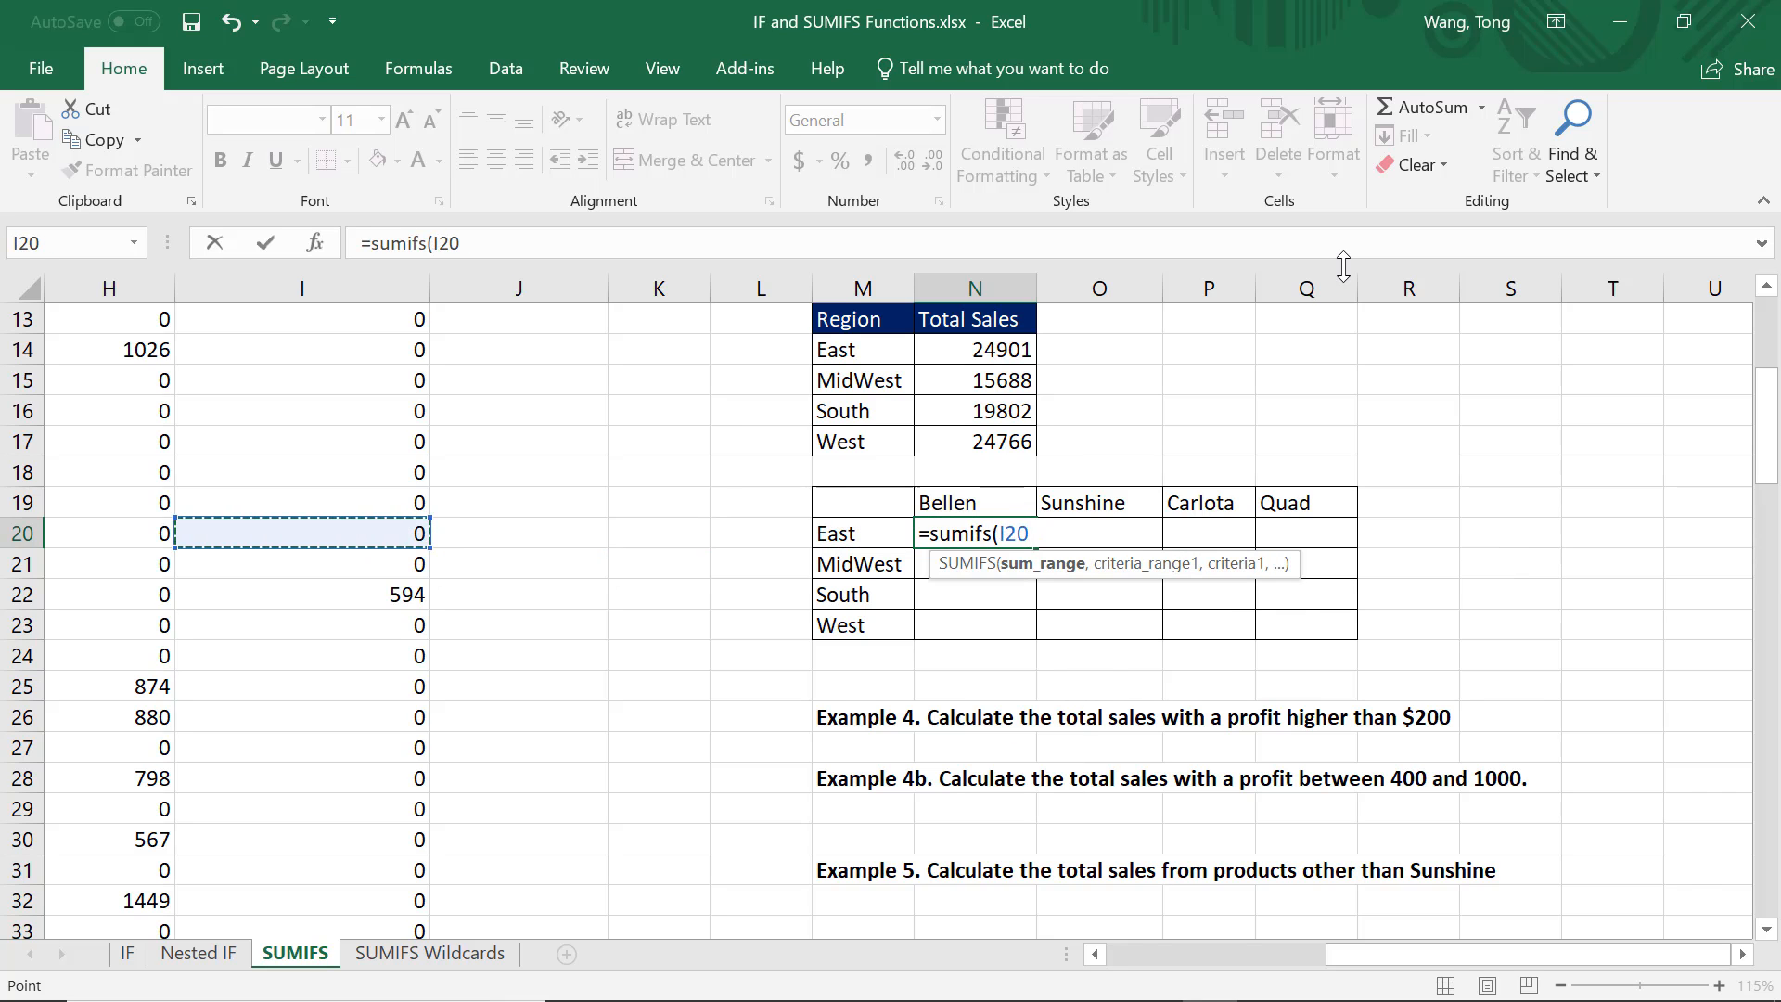
pyautogui.press('Right')
pyautogui.press('Right')
pyautogui.press('Right')
pyautogui.press('Right')
pyautogui.press('Right')
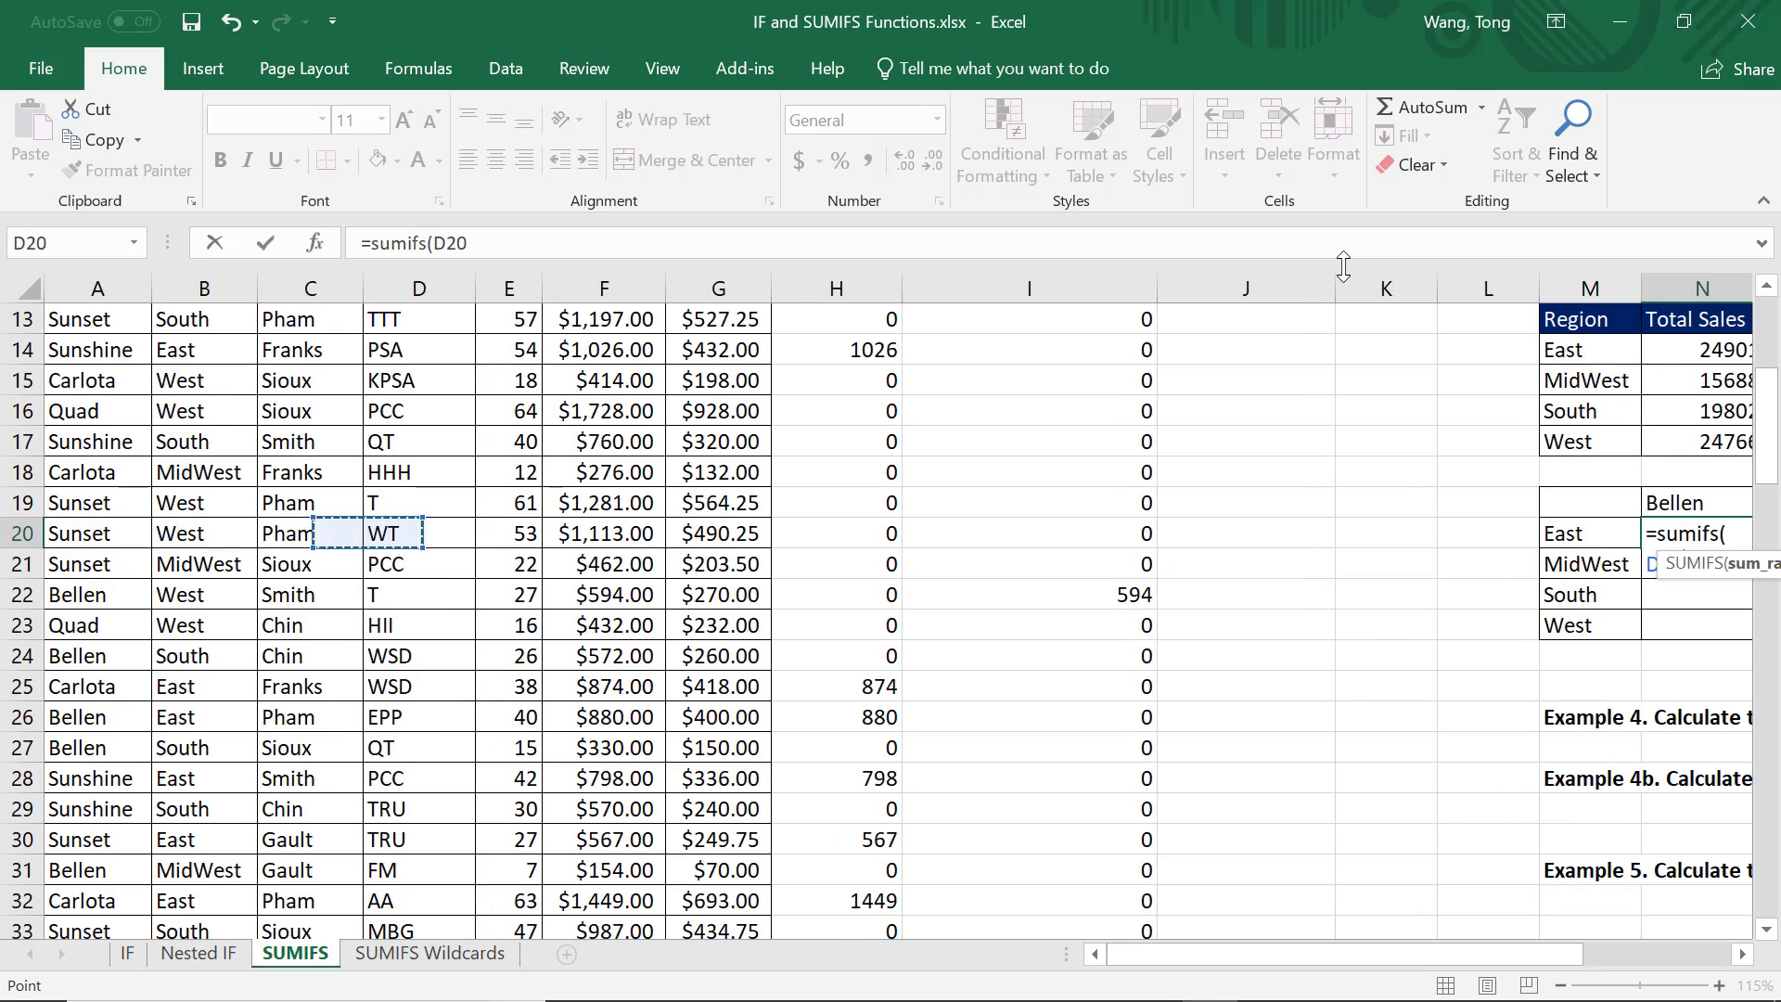
pyautogui.hotkey('ctrl', 'Up')
pyautogui.press('Down')
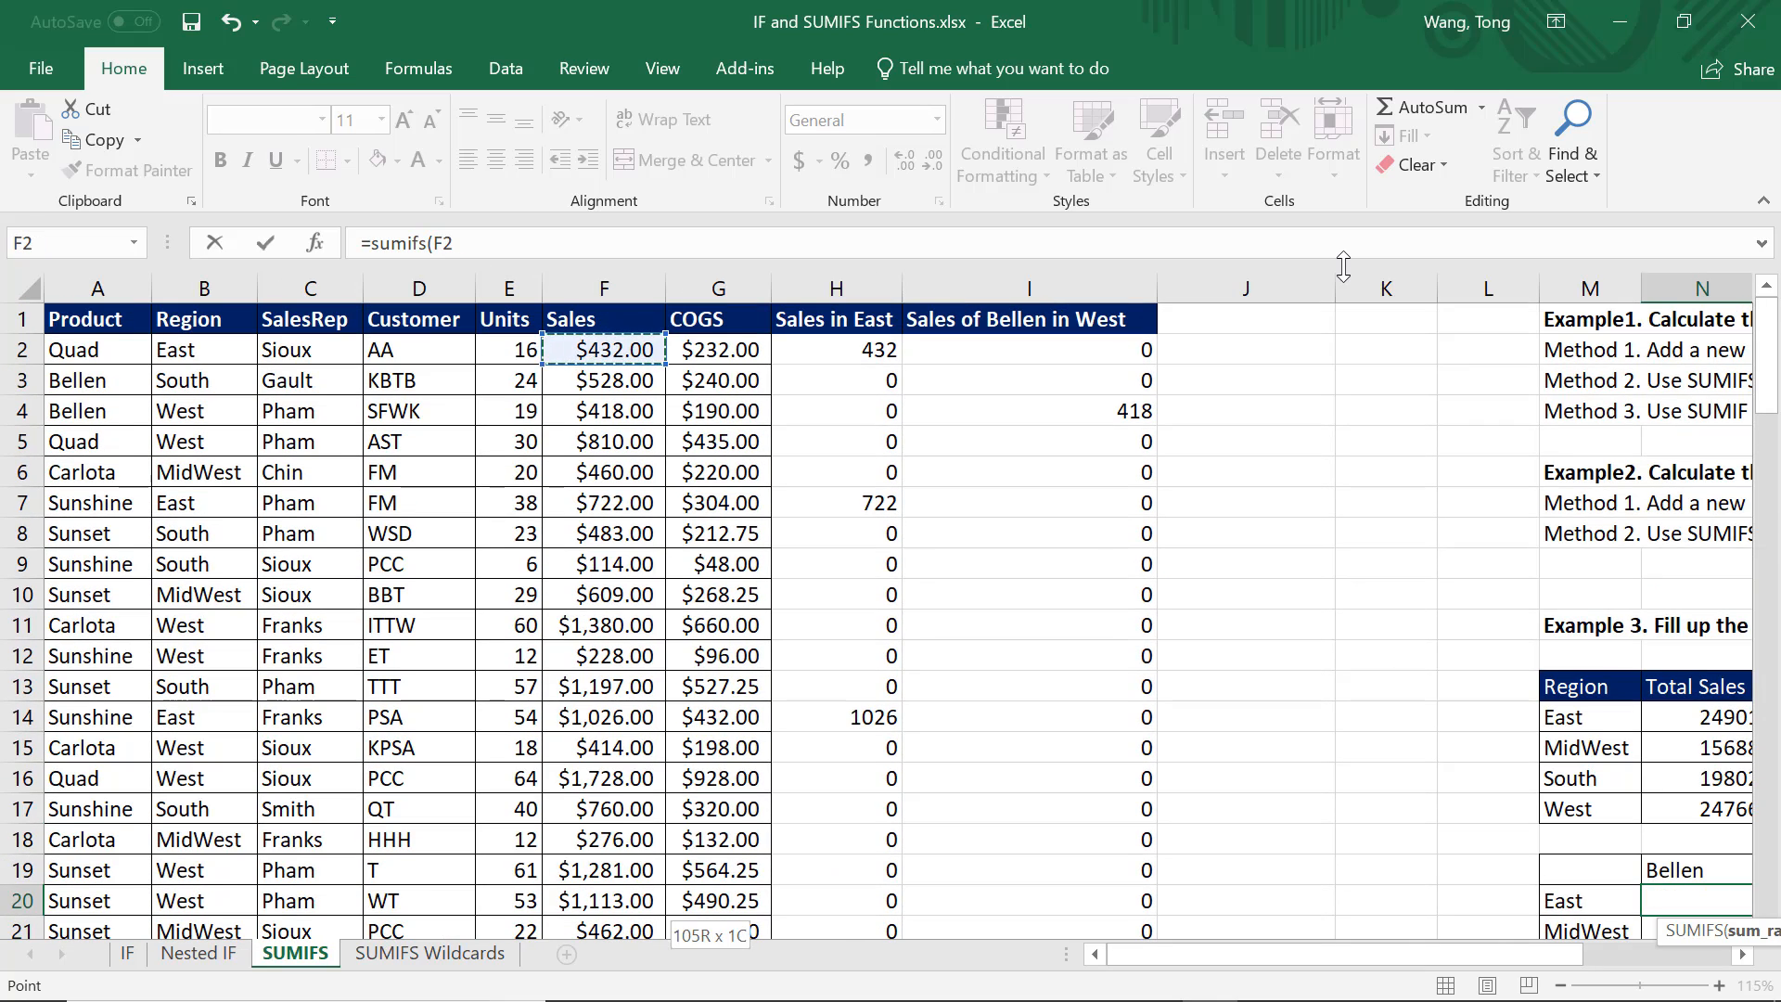
pyautogui.hotkey('ctrl', 'shift', 'Down')
pyautogui.write(',')
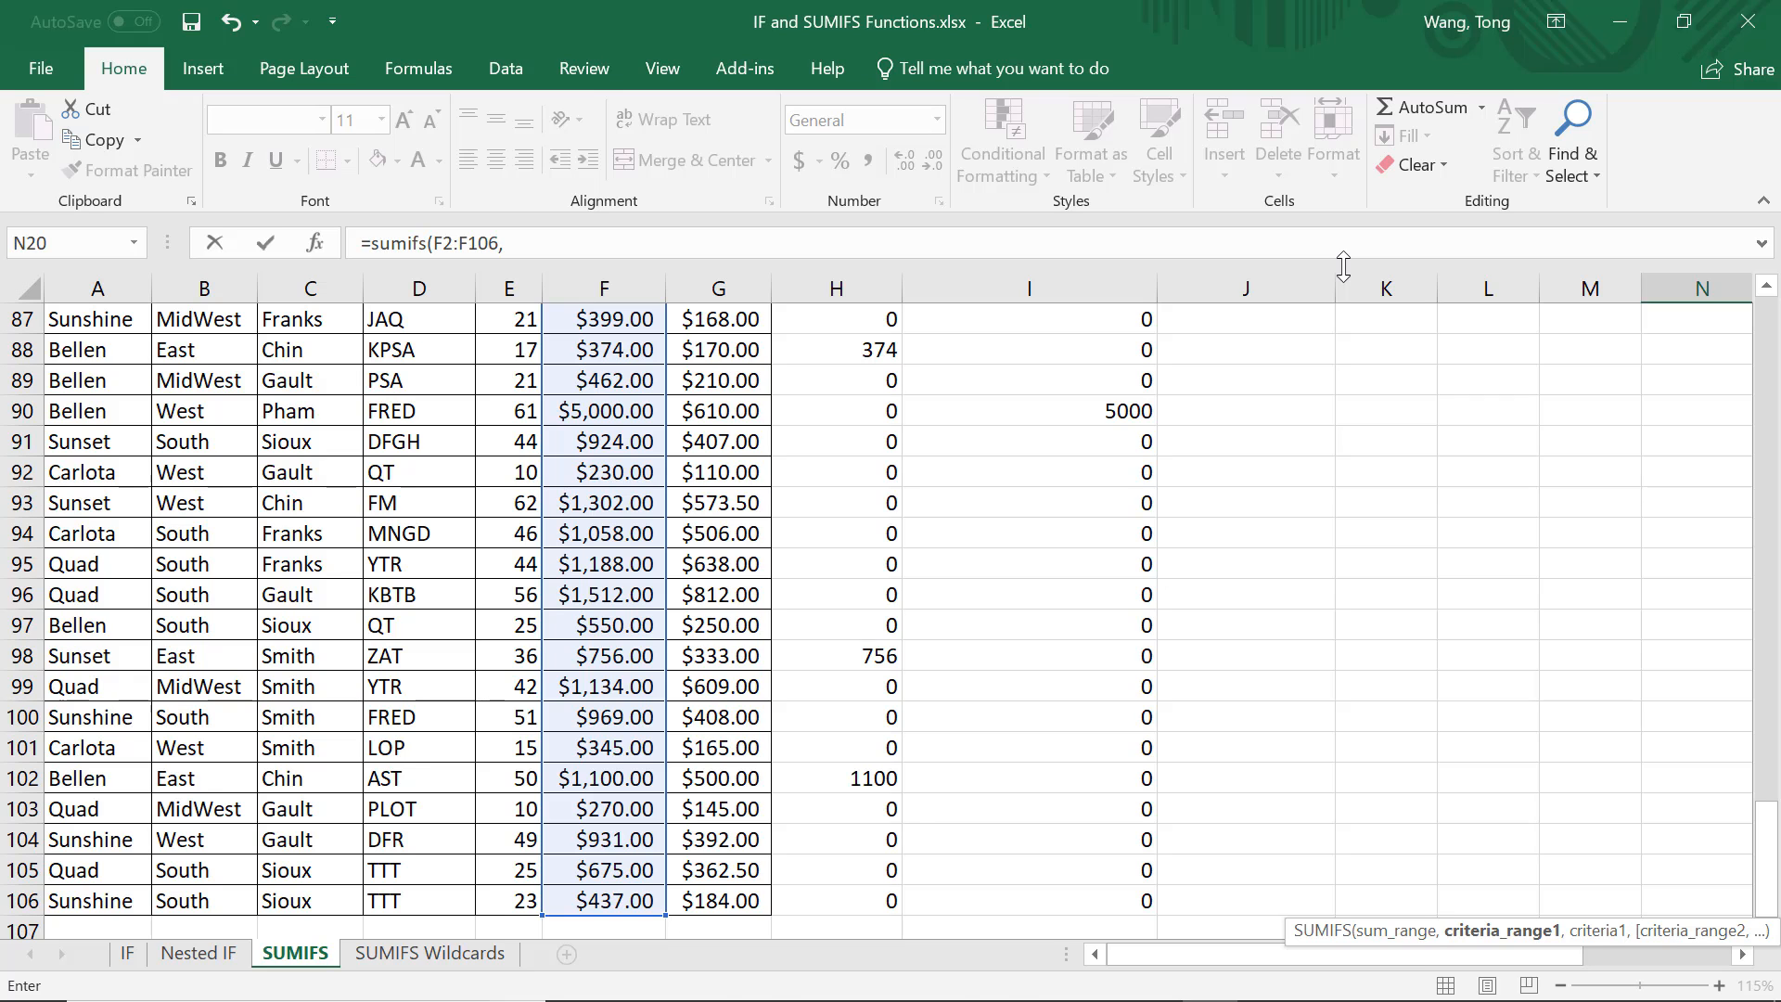
# Add the Product values A2:A106 as the first criteria range in the N20 formula.
pyautogui.press('Home')
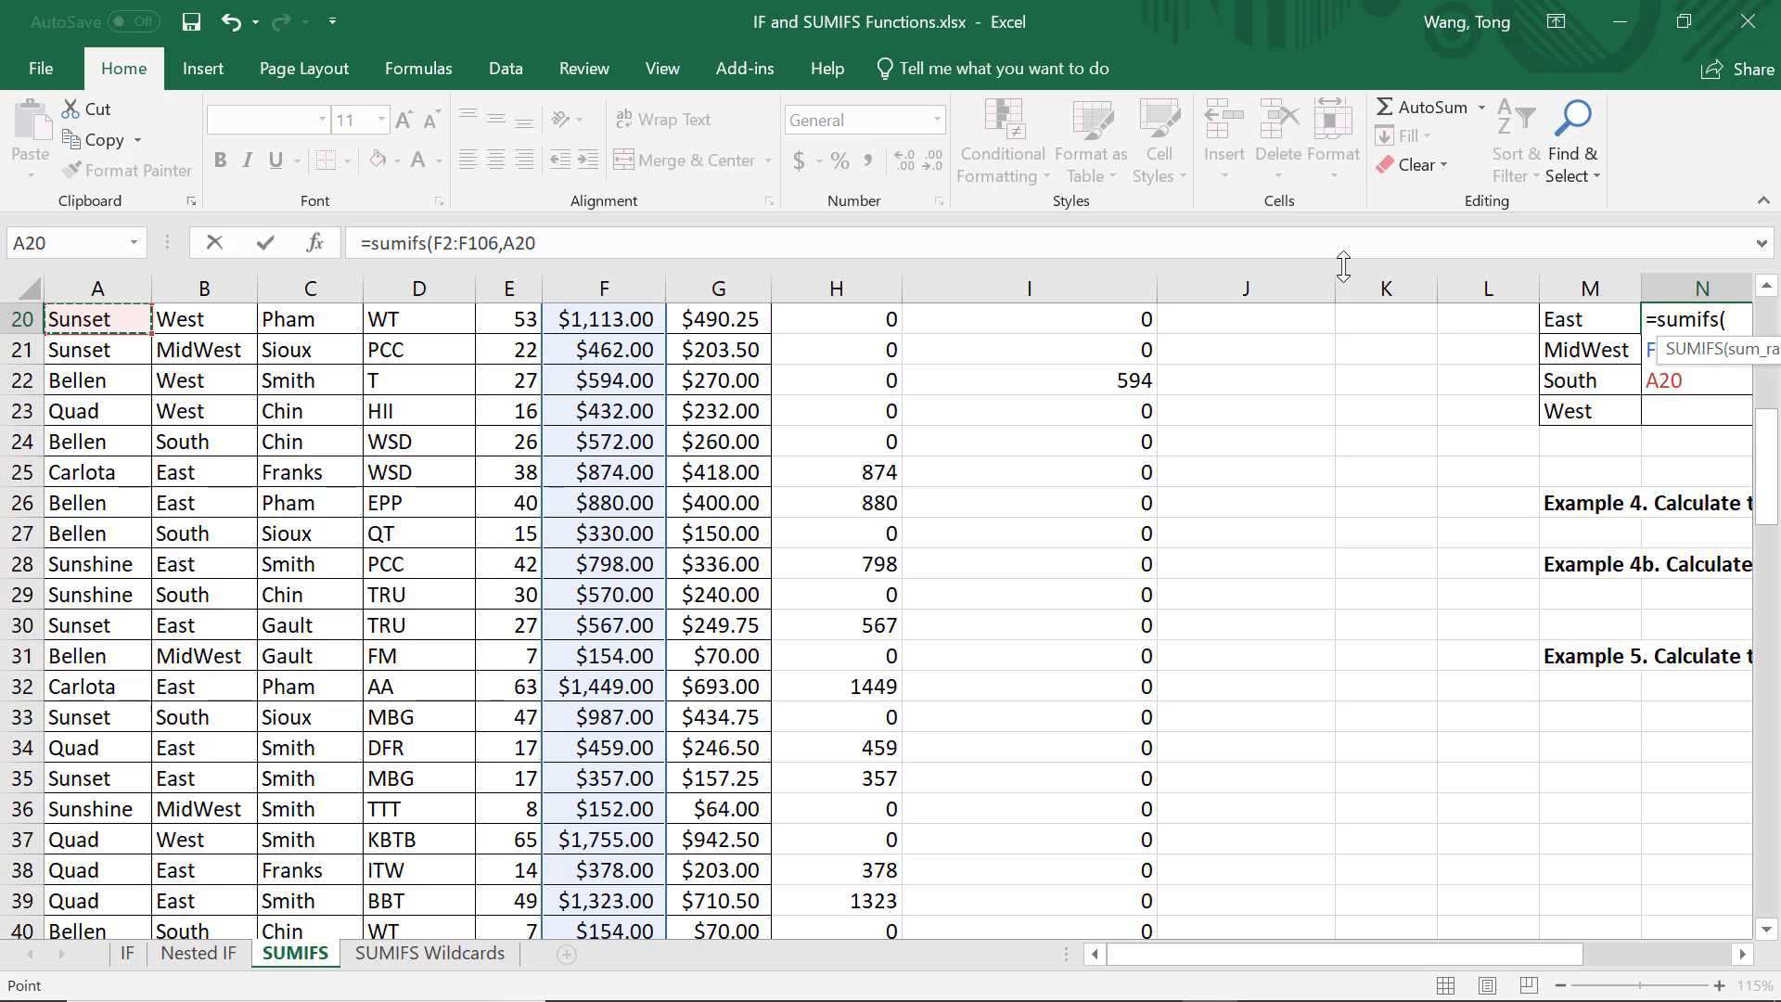
pyautogui.hotkey('ctrl', 'Up')
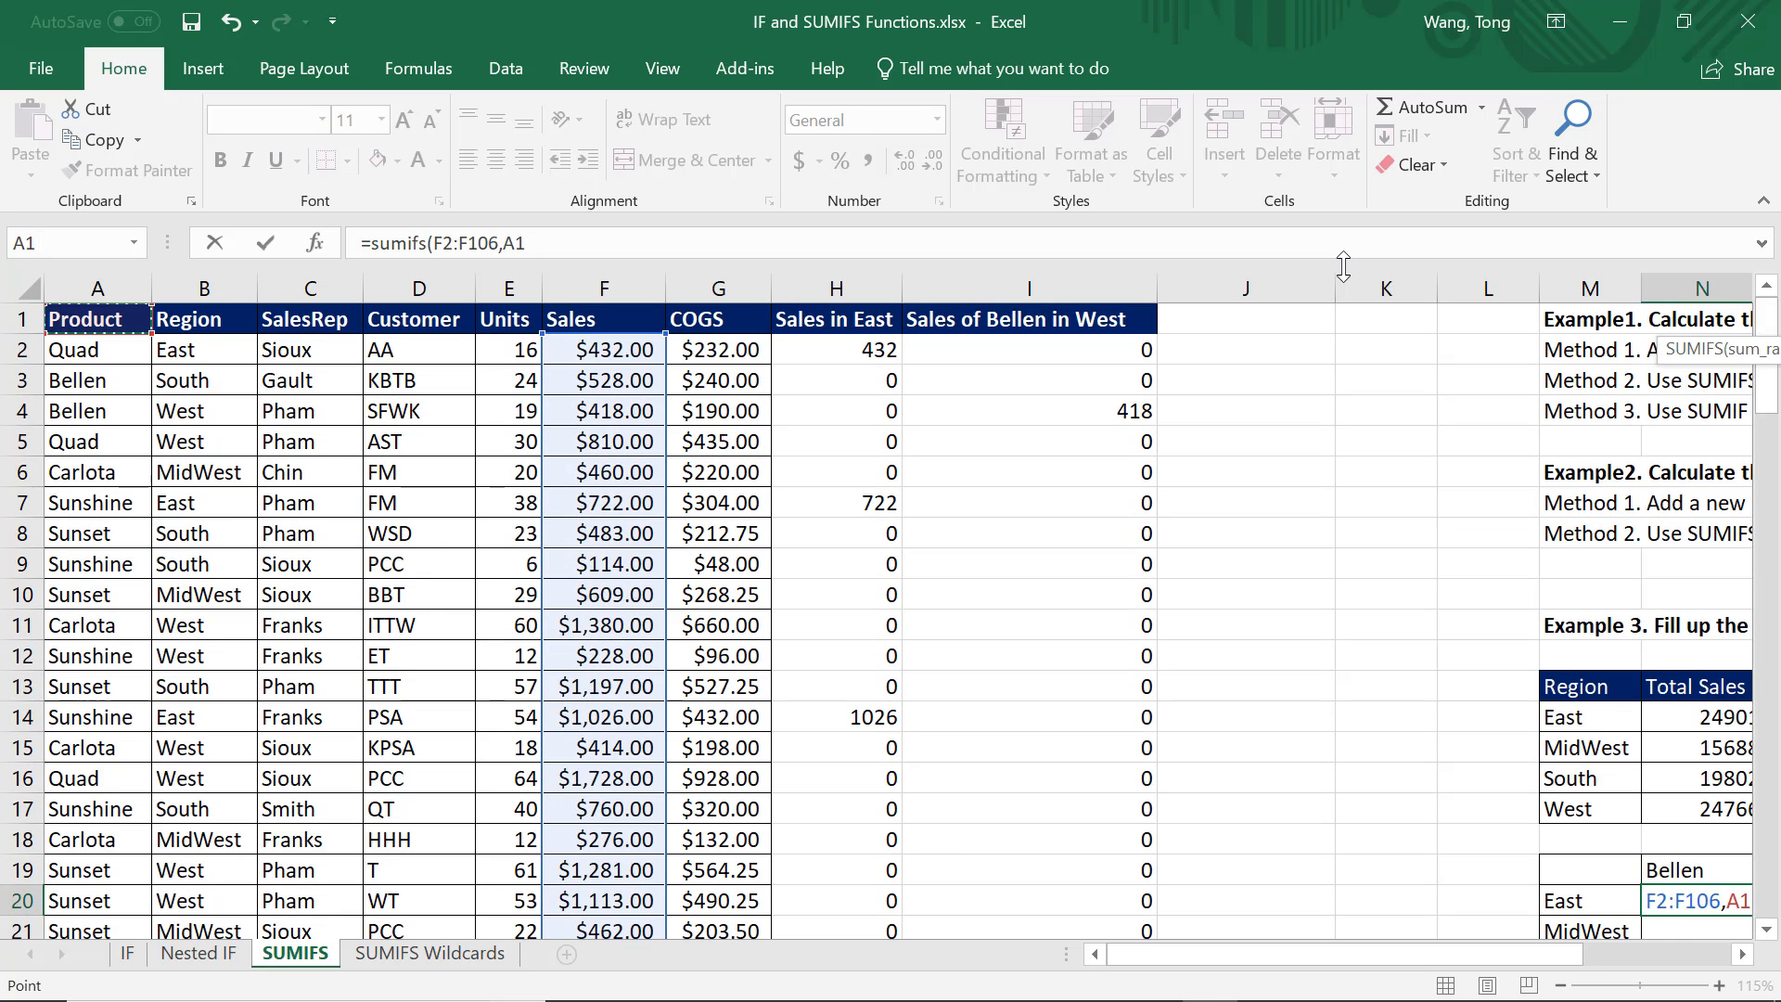
pyautogui.press('Down')
pyautogui.hotkey('ctrl', 'shift', 'Down')
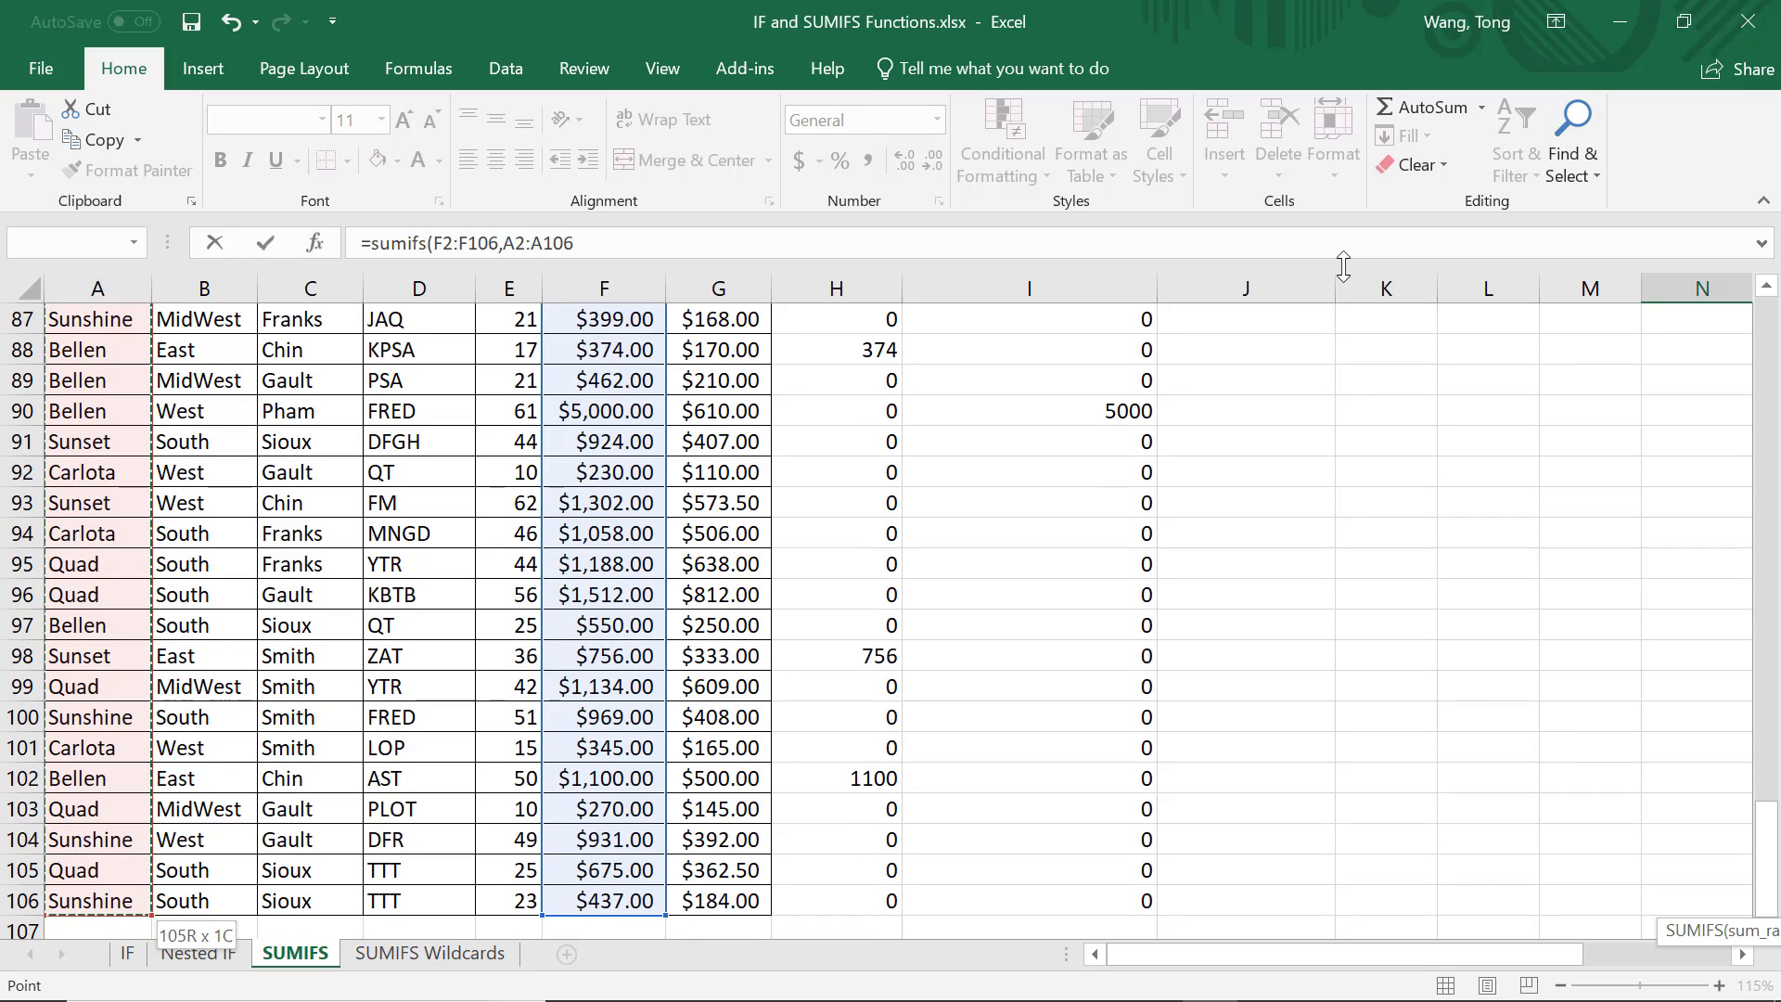
pyautogui.write(',')
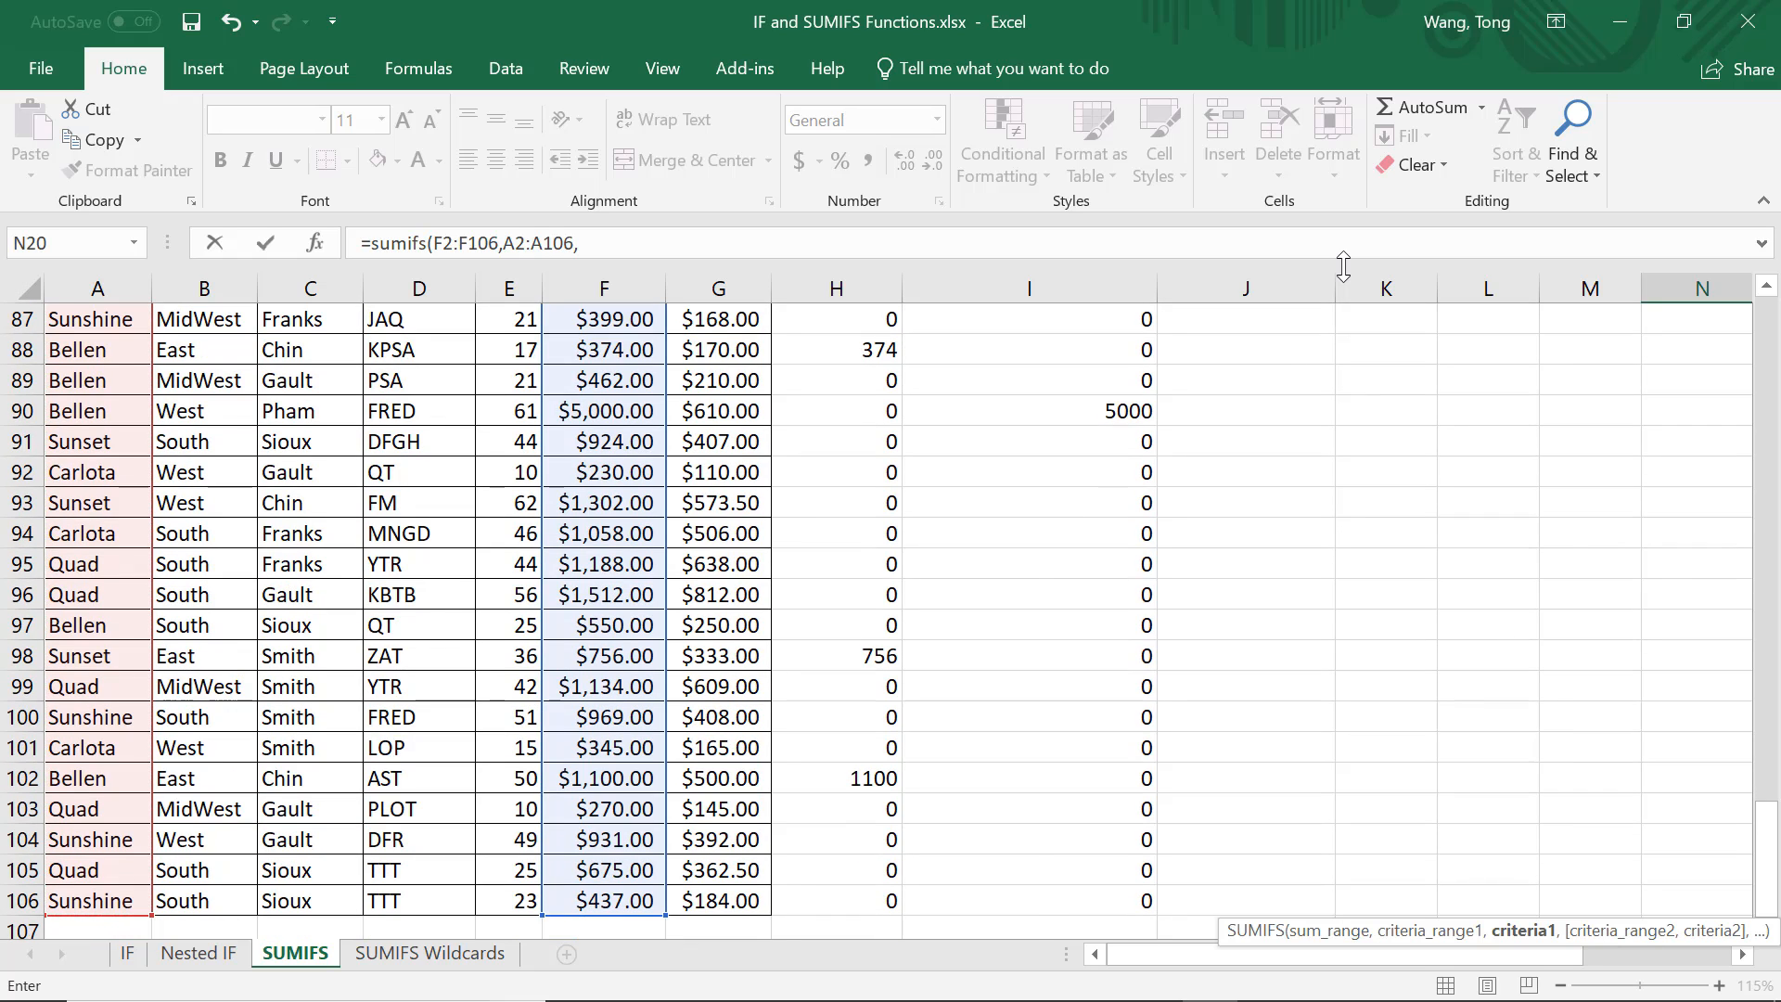
# Use the Bellen header in N19 as the first criterion of the N20 formula.
pyautogui.press('Up')
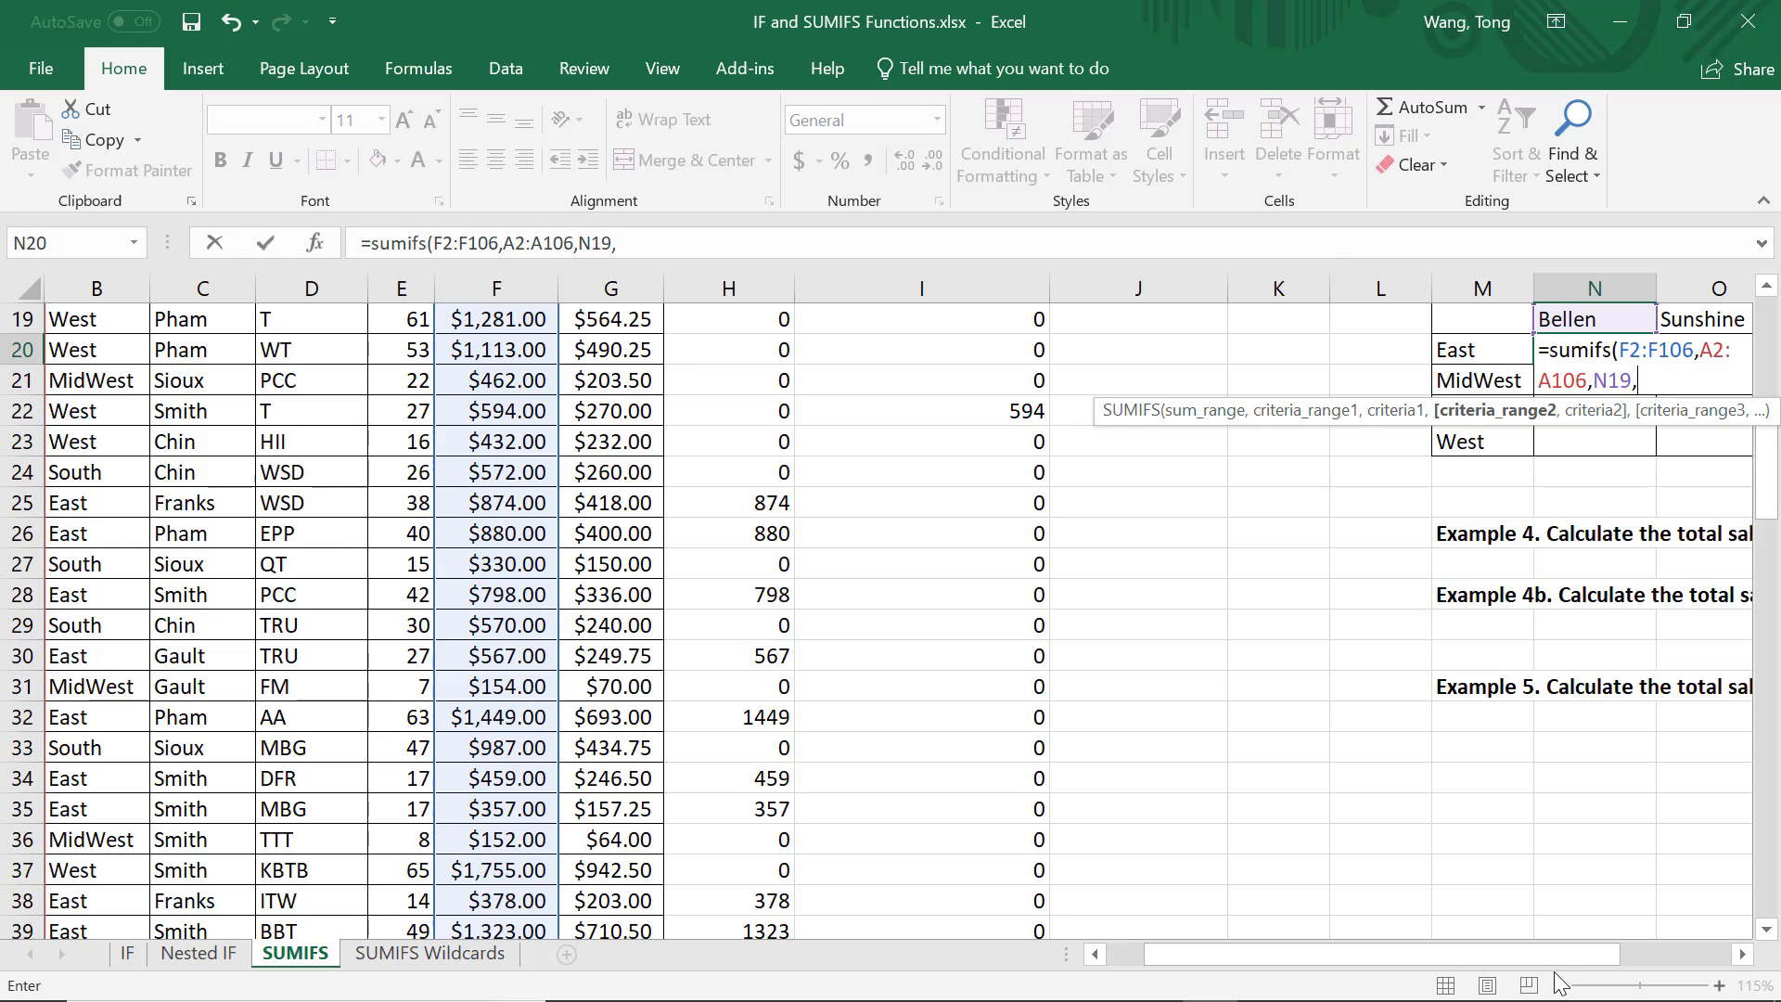
pyautogui.moveTo(1577, 959); pyautogui.dragTo(1670, 956)
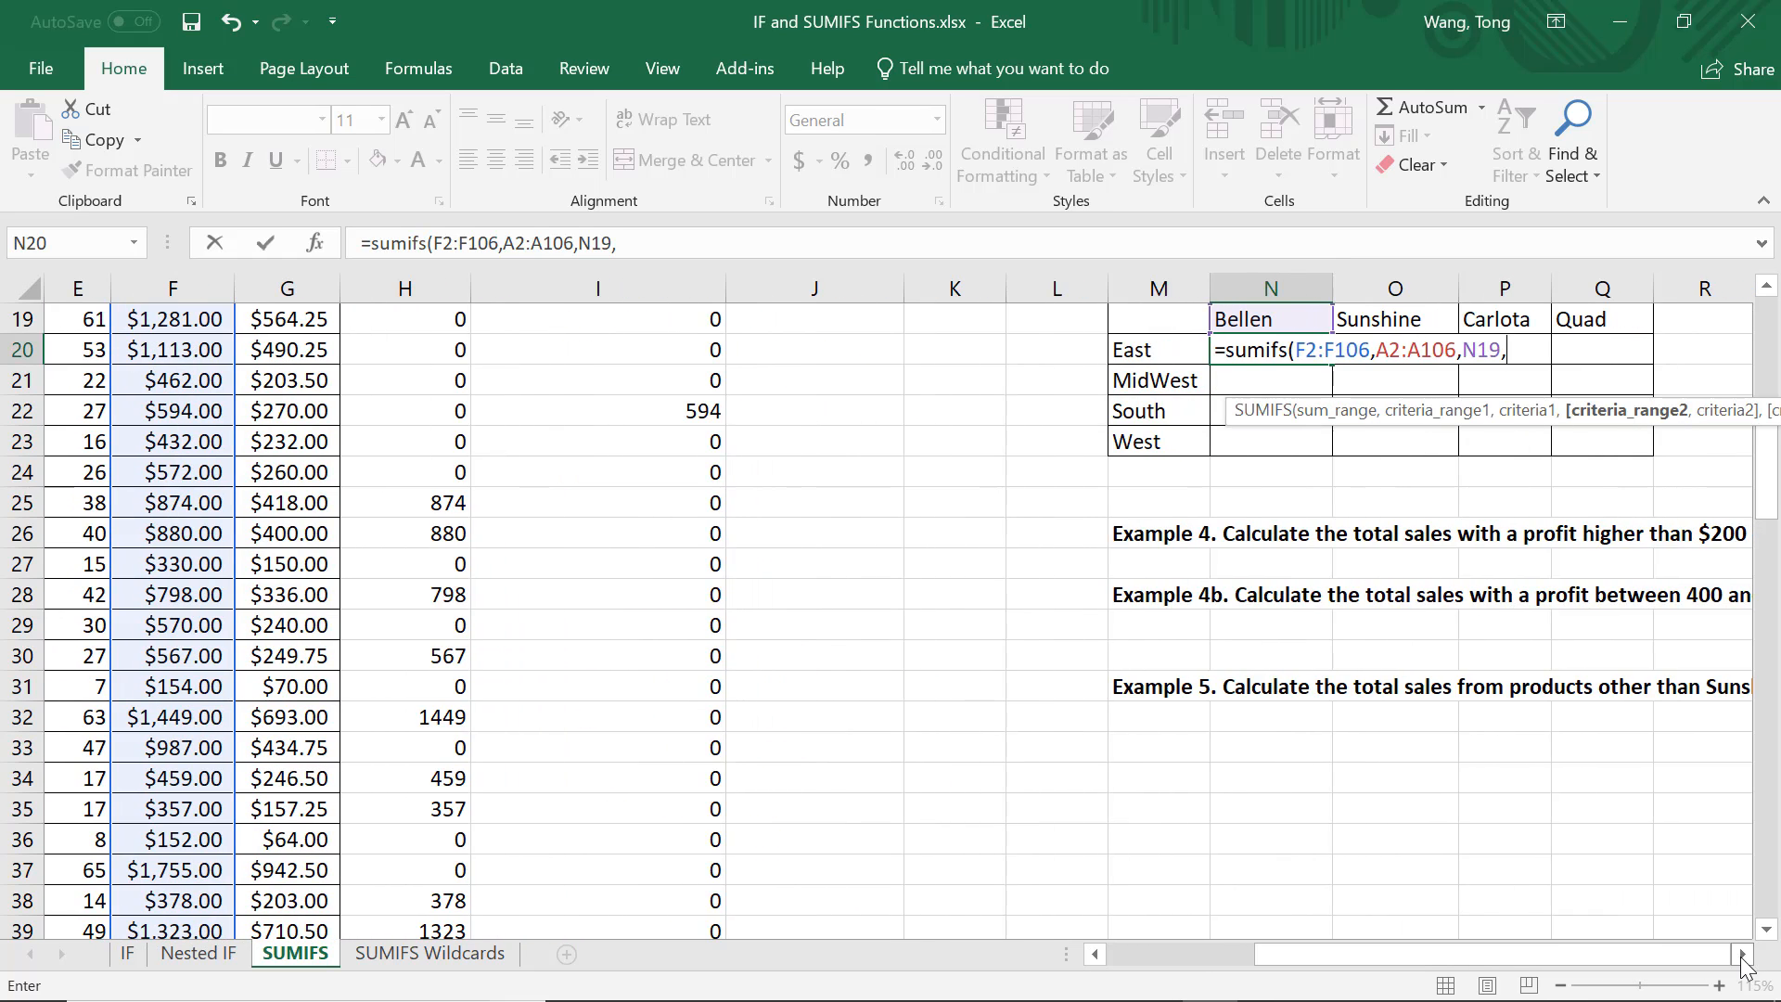
pyautogui.click(1742, 956)
pyautogui.click(1743, 955)
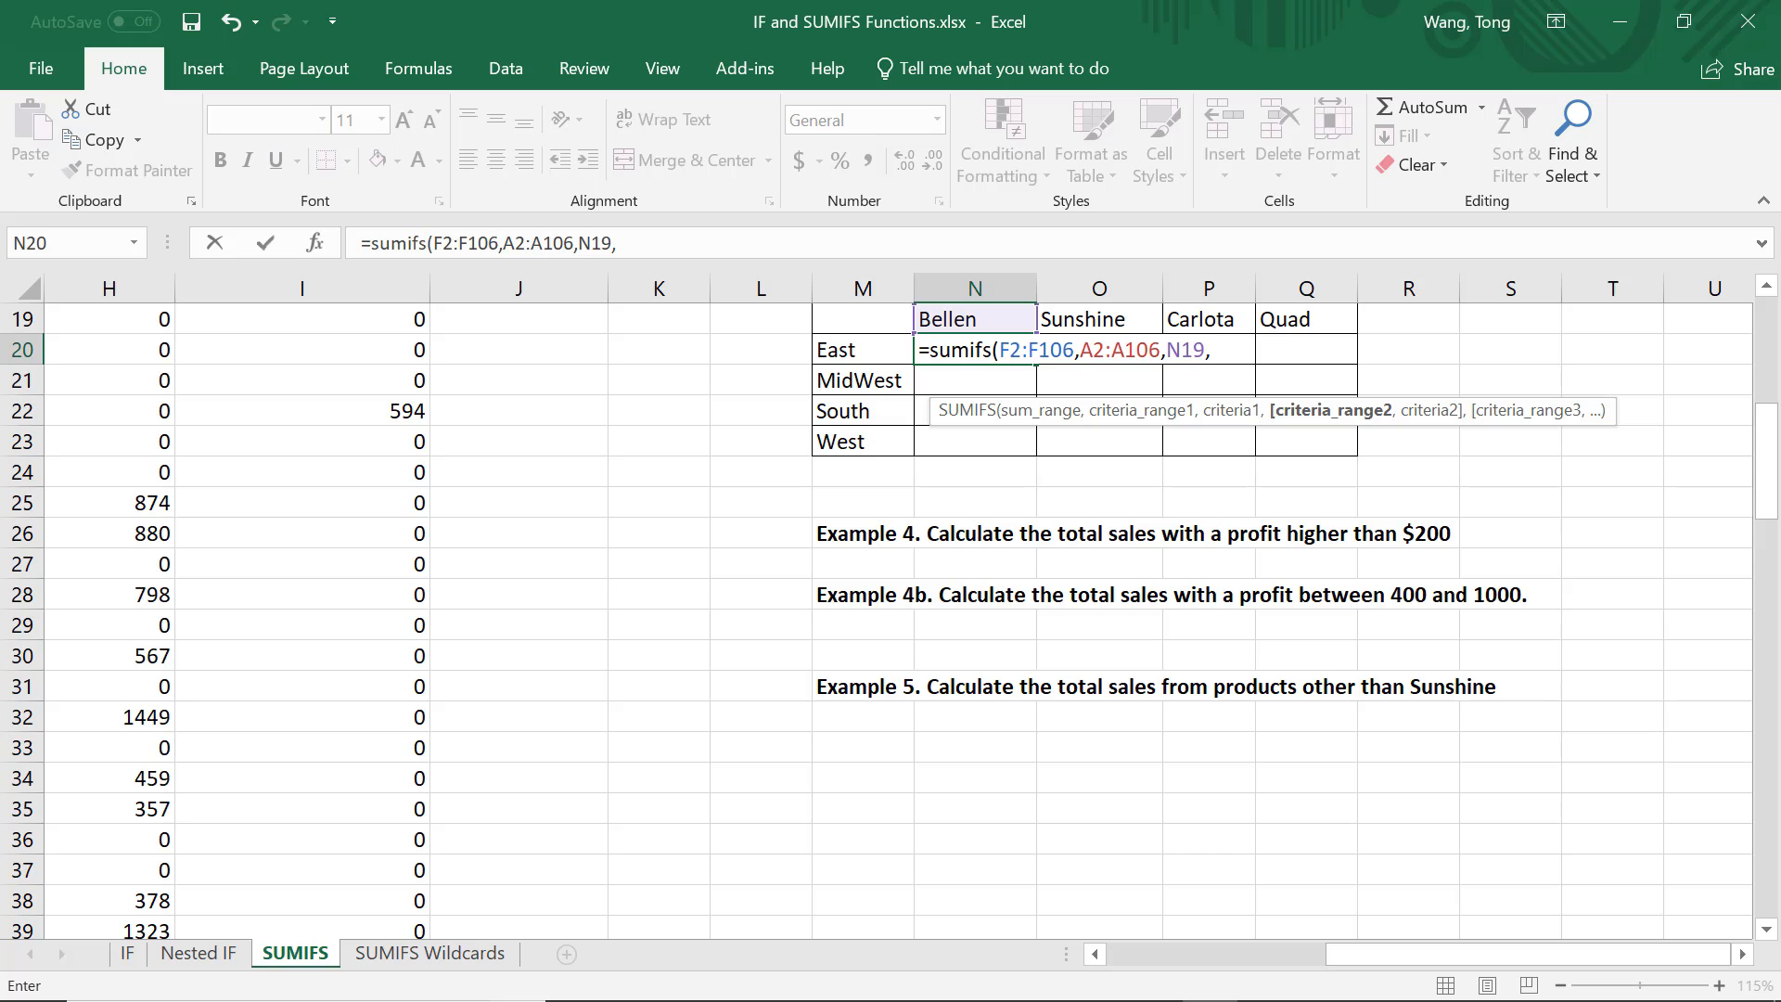
# Add the Region values B2:B106 as the second criteria range in the N20 formula.
pyautogui.press('Left')
pyautogui.press('Left')
pyautogui.press('Left')
pyautogui.press('Left')
pyautogui.press('Left')
pyautogui.press('Left')
pyautogui.press('Left')
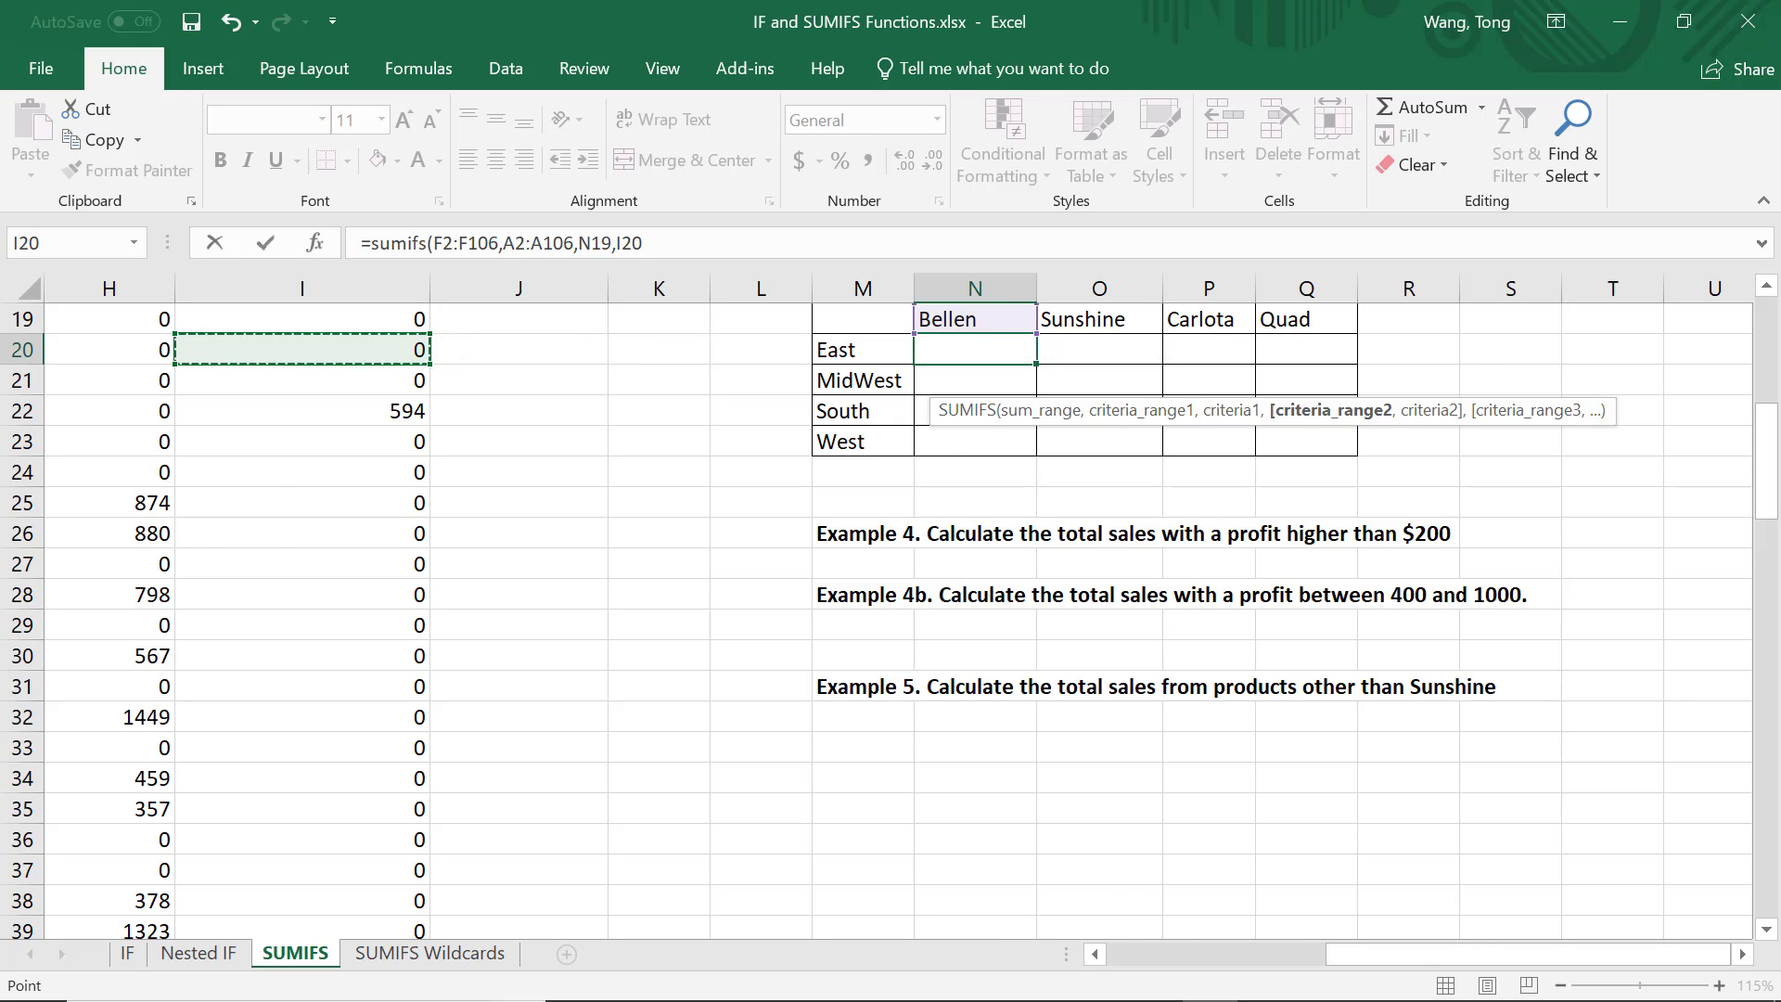
pyautogui.press('Left')
pyautogui.press('Left')
pyautogui.press('Left')
pyautogui.press('Left')
pyautogui.press('Left')
pyautogui.press('Left')
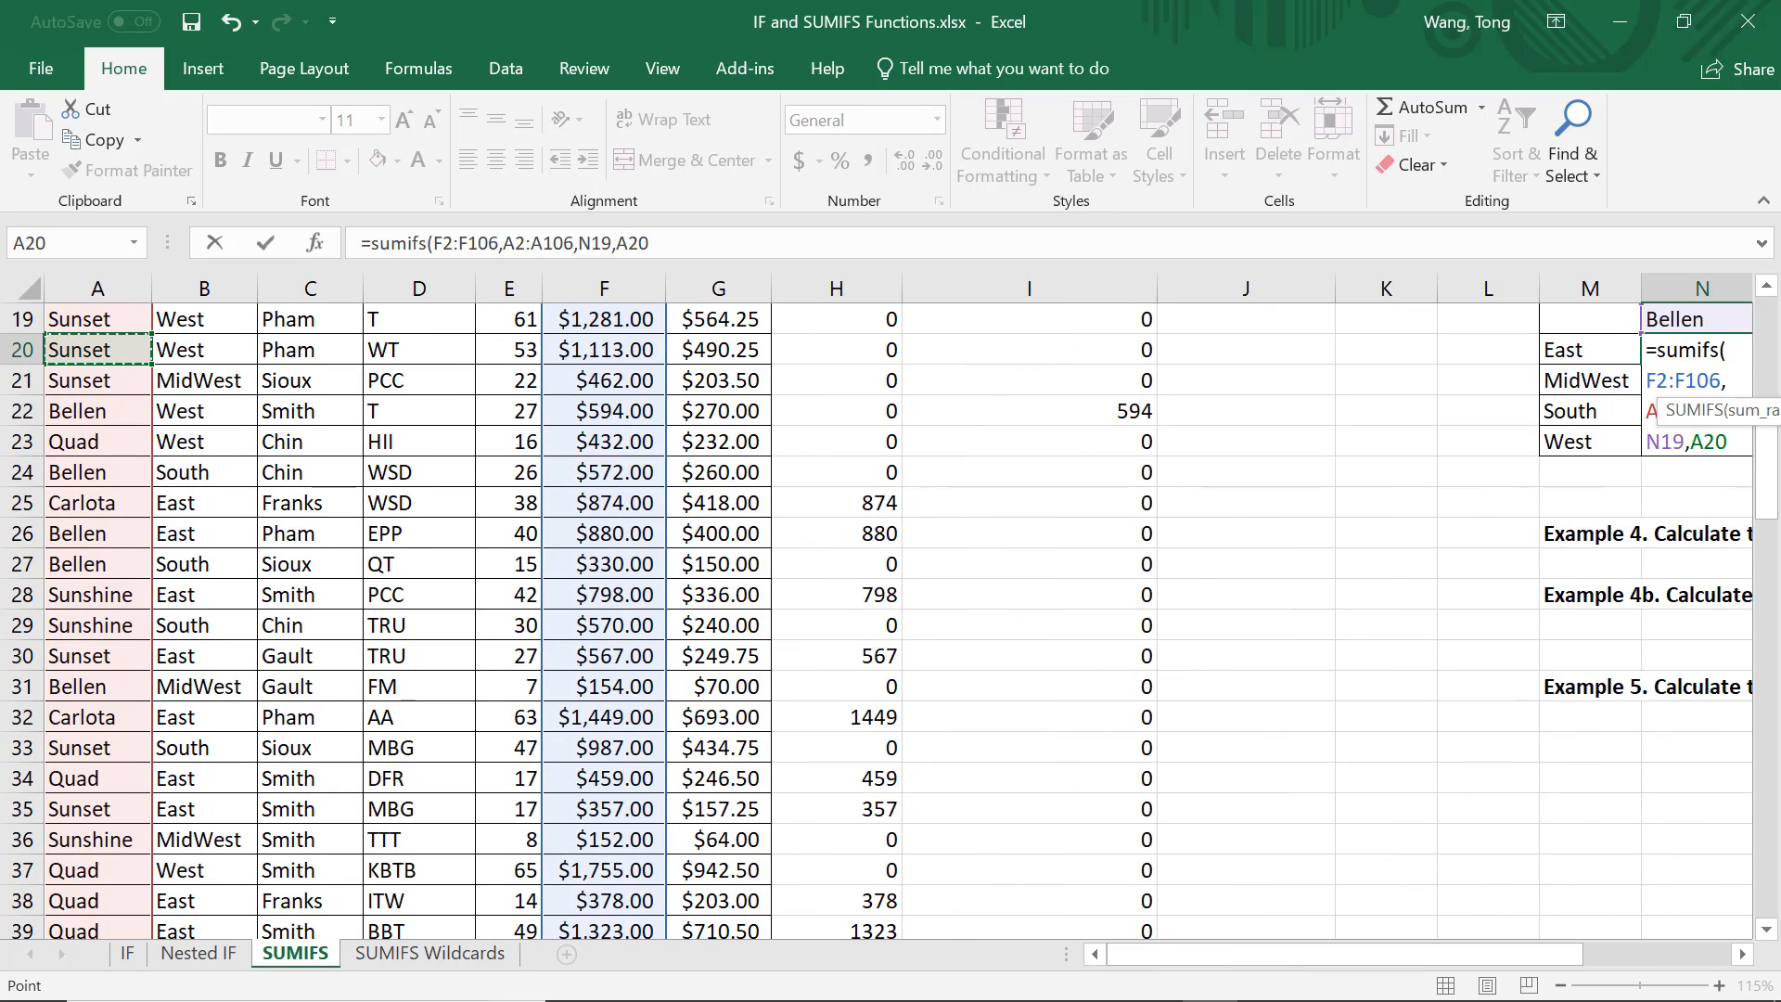
pyautogui.press('Right')
pyautogui.hotkey('ctrl', 'Up')
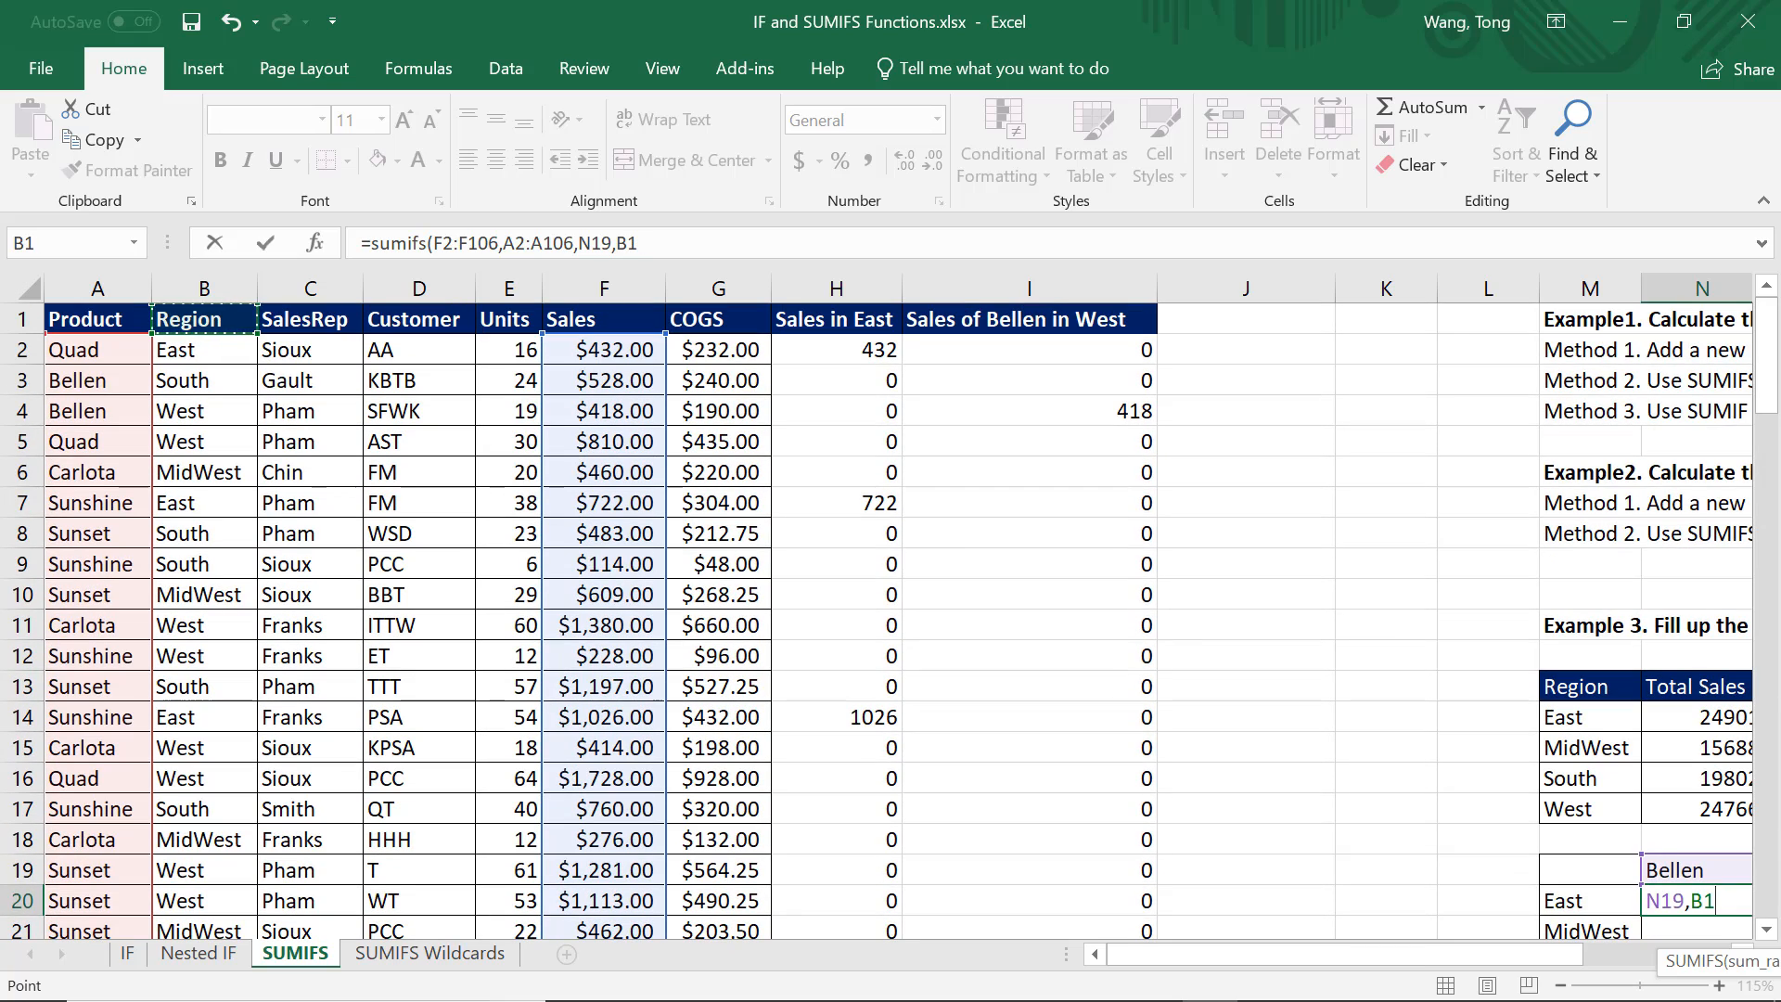
pyautogui.press('Down')
pyautogui.hotkey('ctrl', 'shift', 'Down')
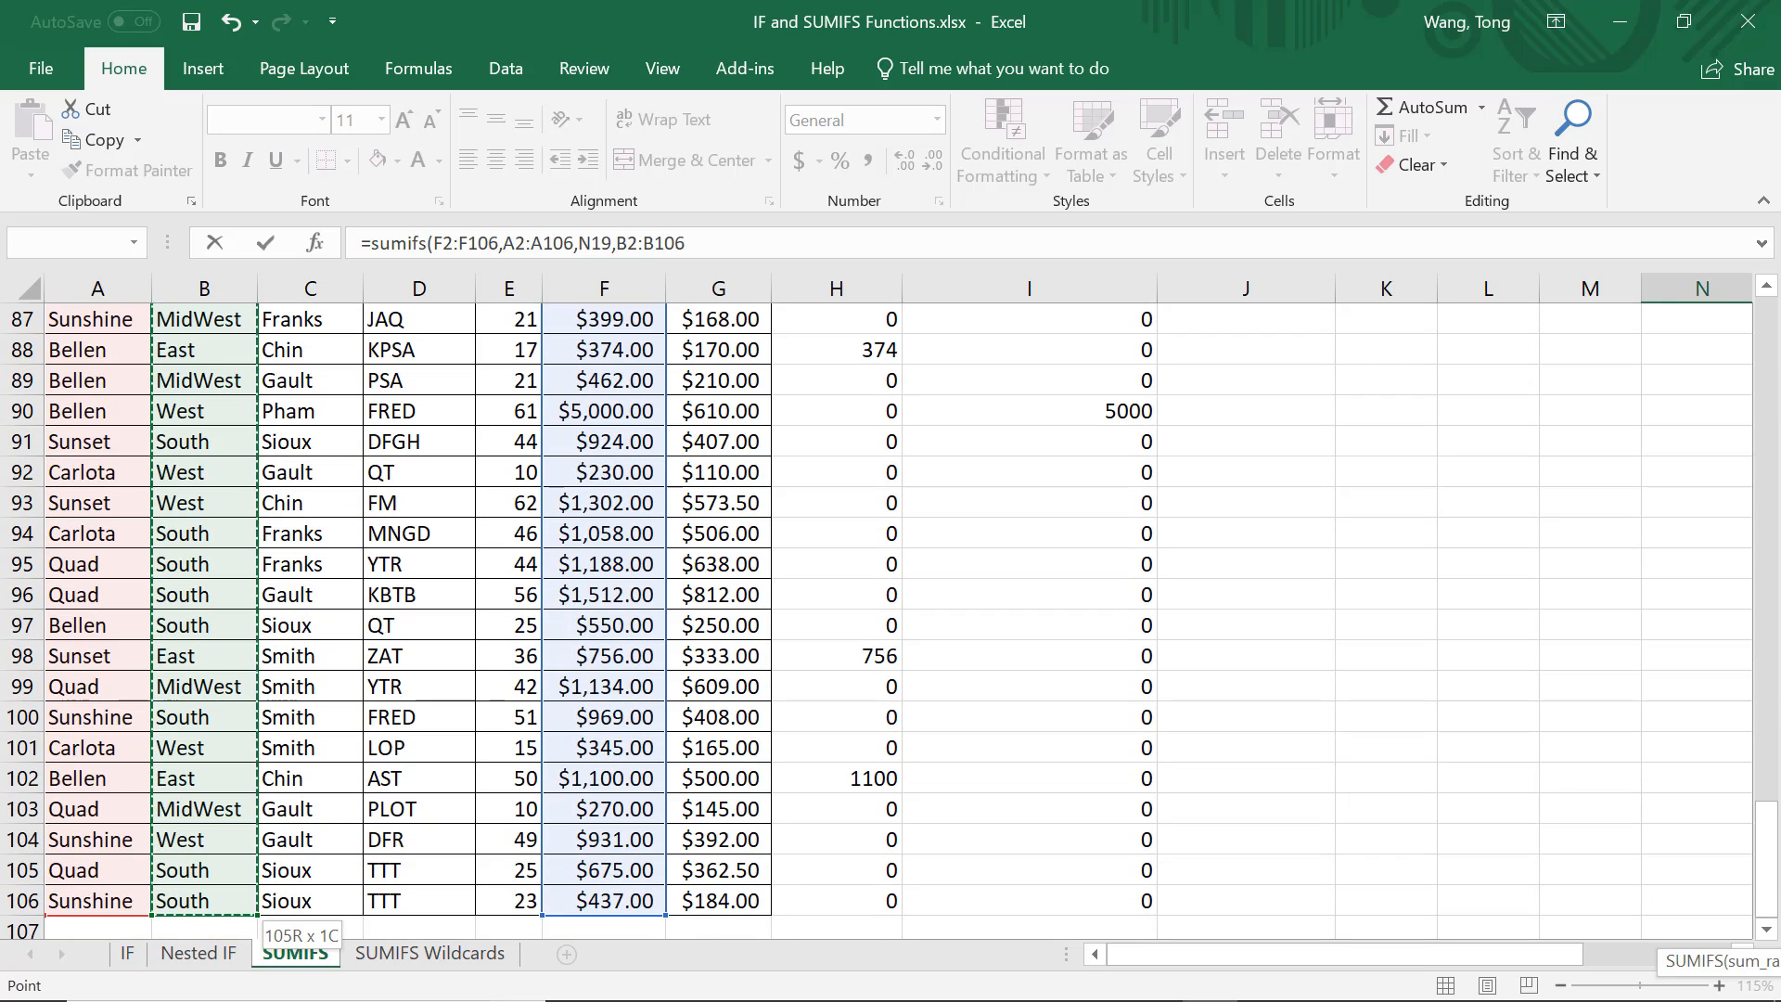
pyautogui.write(',')
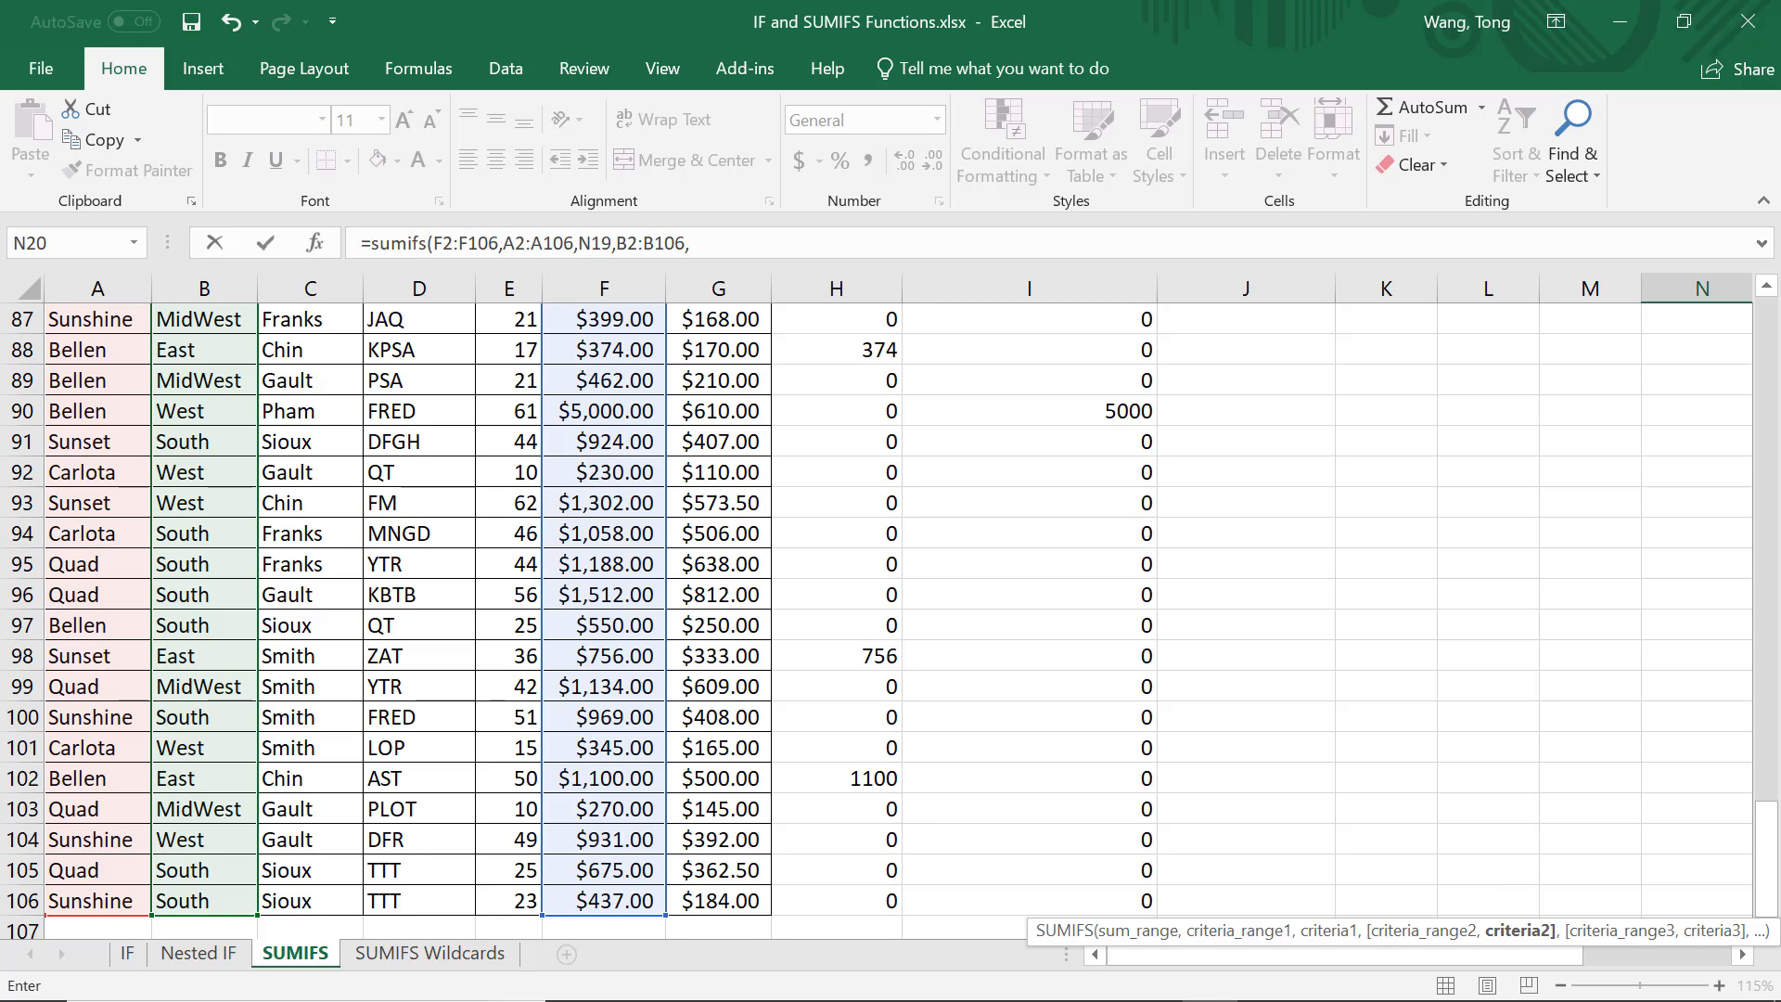
# Use the East label in M20 as the second criterion of the N20 formula and close the function's parenthesis.
pyautogui.press('Left')
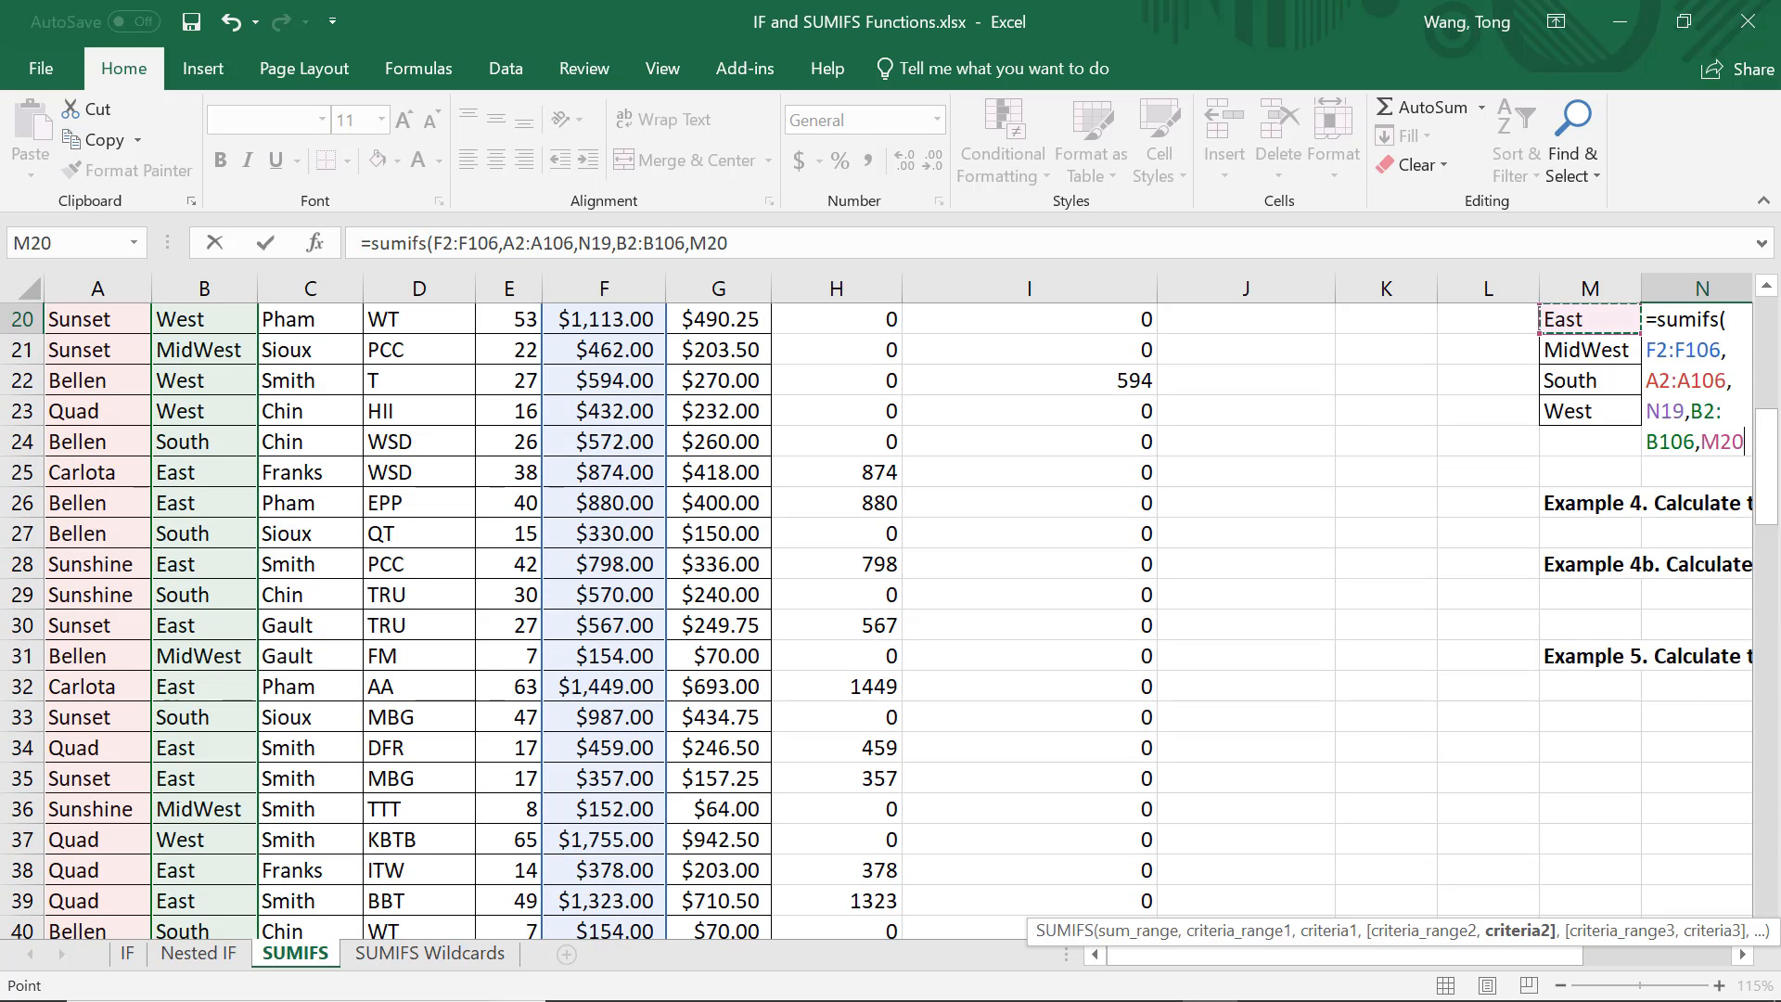
pyautogui.moveTo(1497, 961); pyautogui.dragTo(1685, 933)
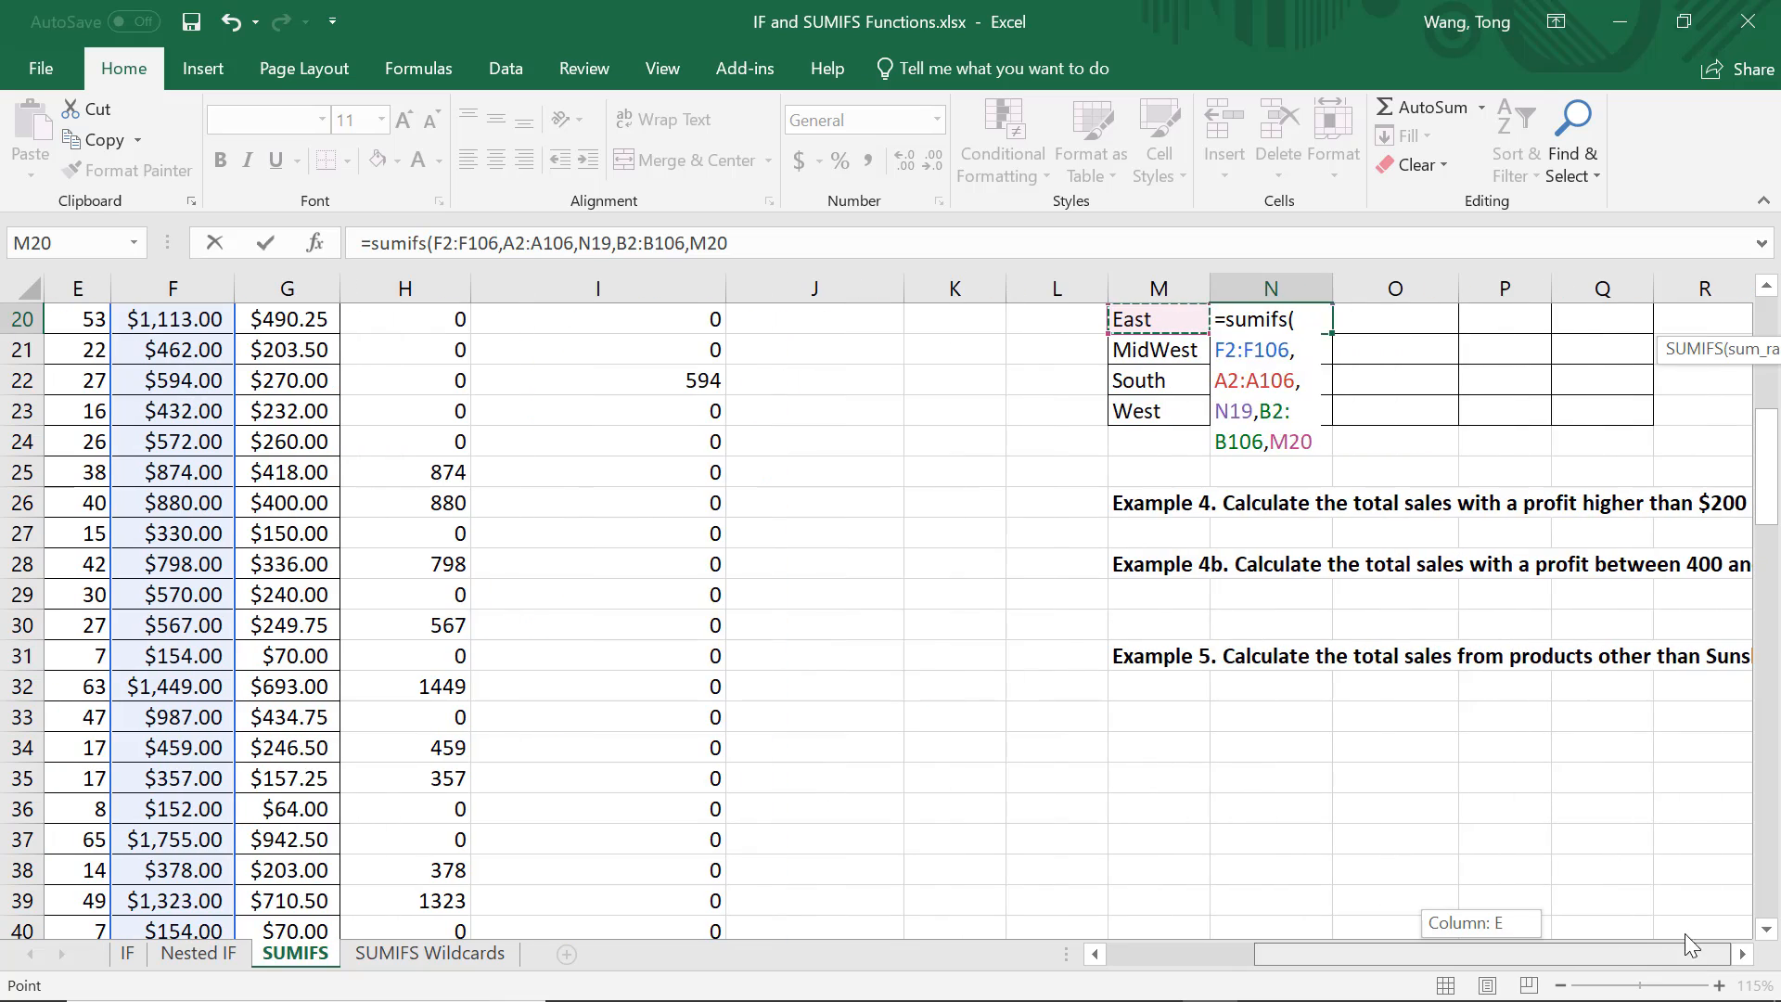
pyautogui.scroll(2, 1511, 684)
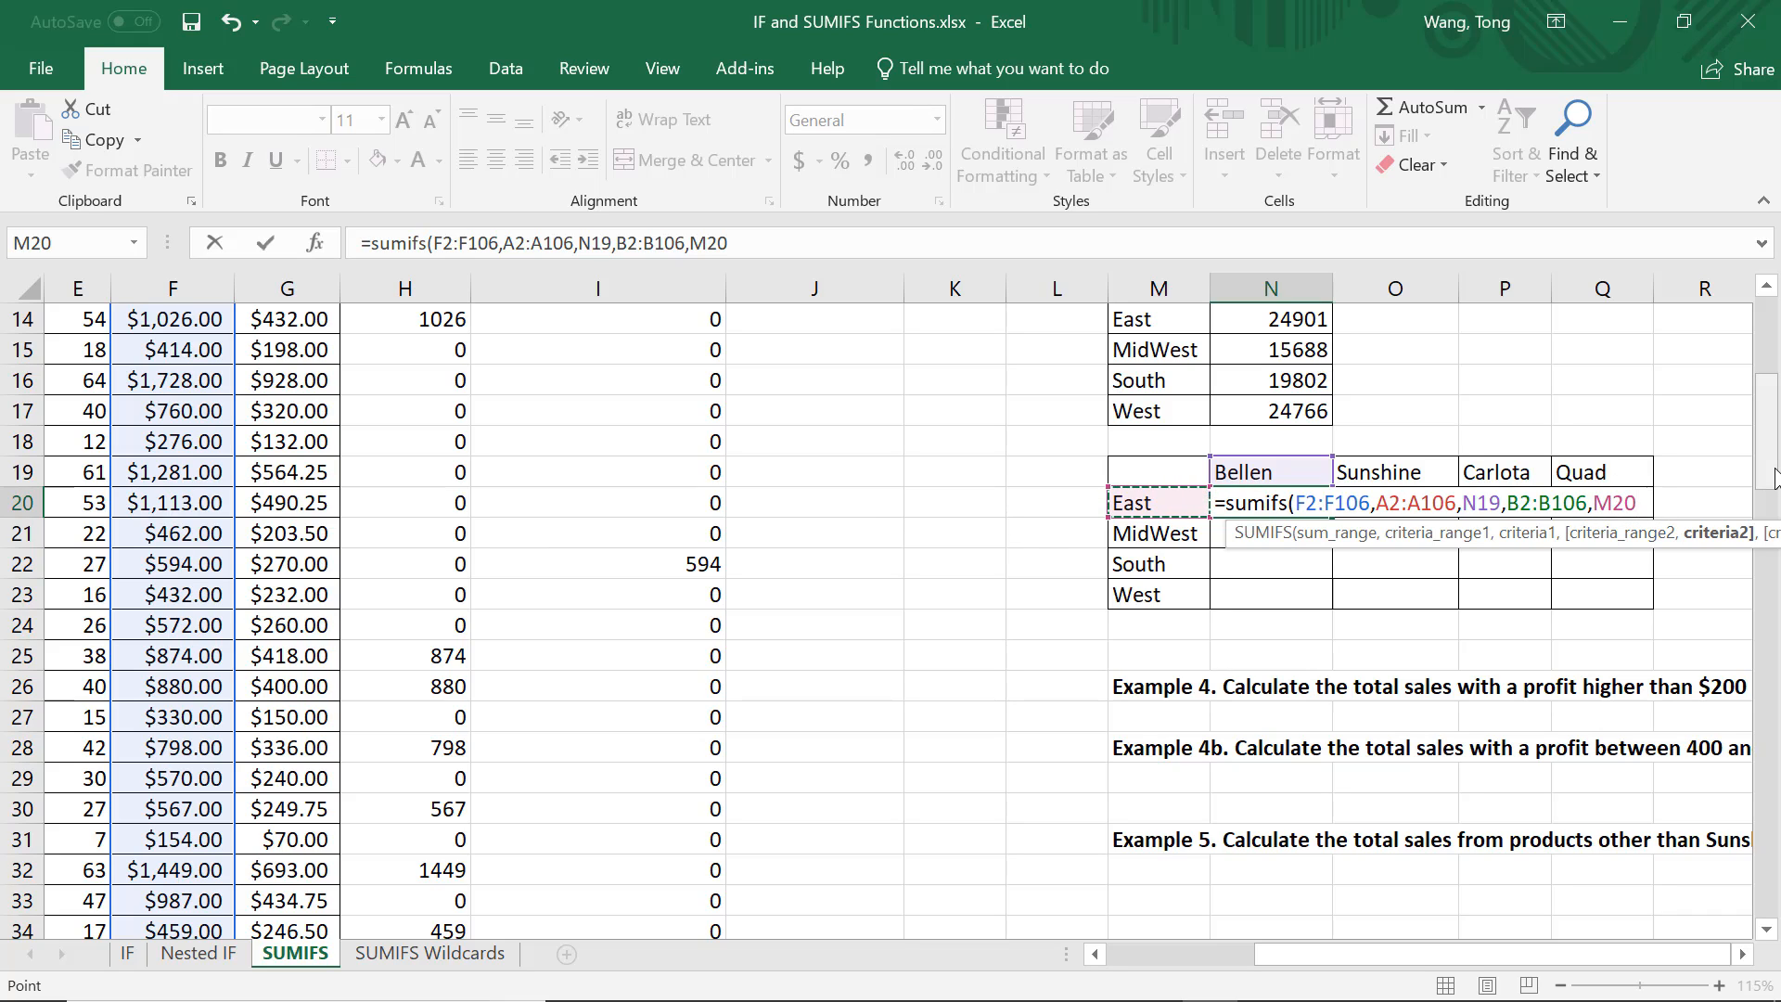
pyautogui.write(')')
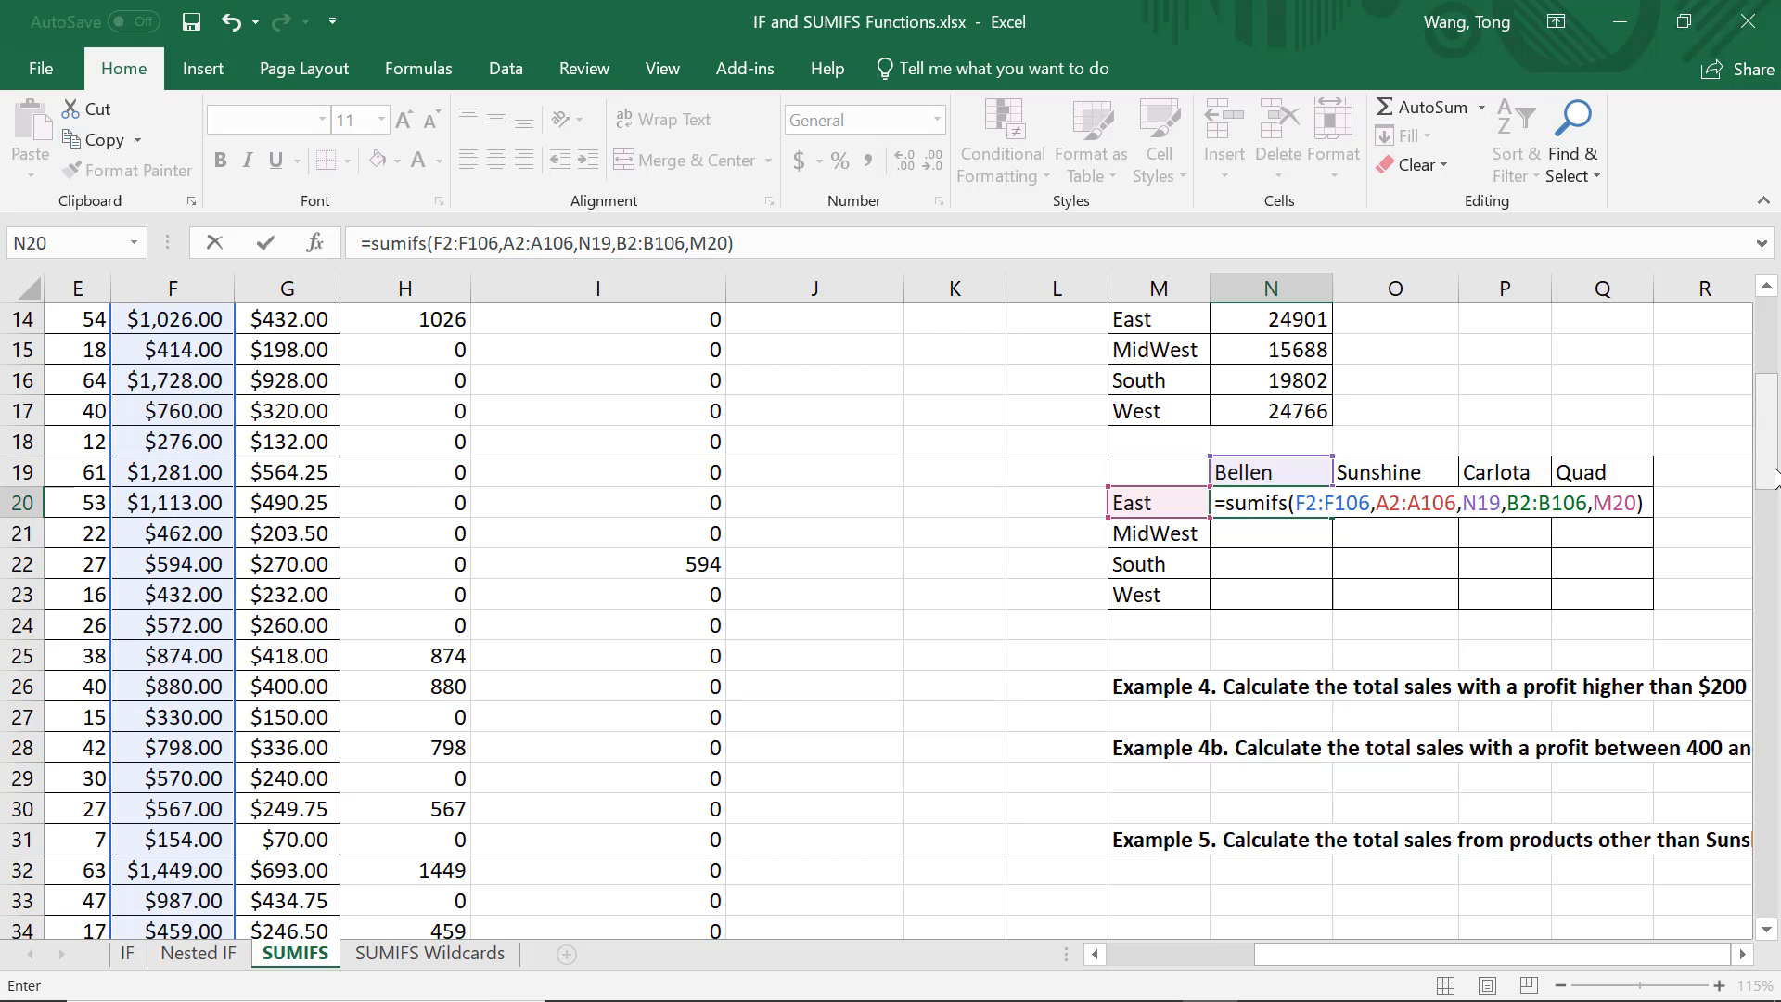
# Make the sum range and both criteria ranges in the N20 formula absolute: $F$2:$F$106, $A$2:$A$106 and $B$2:$B$106.
pyautogui.click(1744, 956)
pyautogui.click(1744, 955)
pyautogui.click(1744, 956)
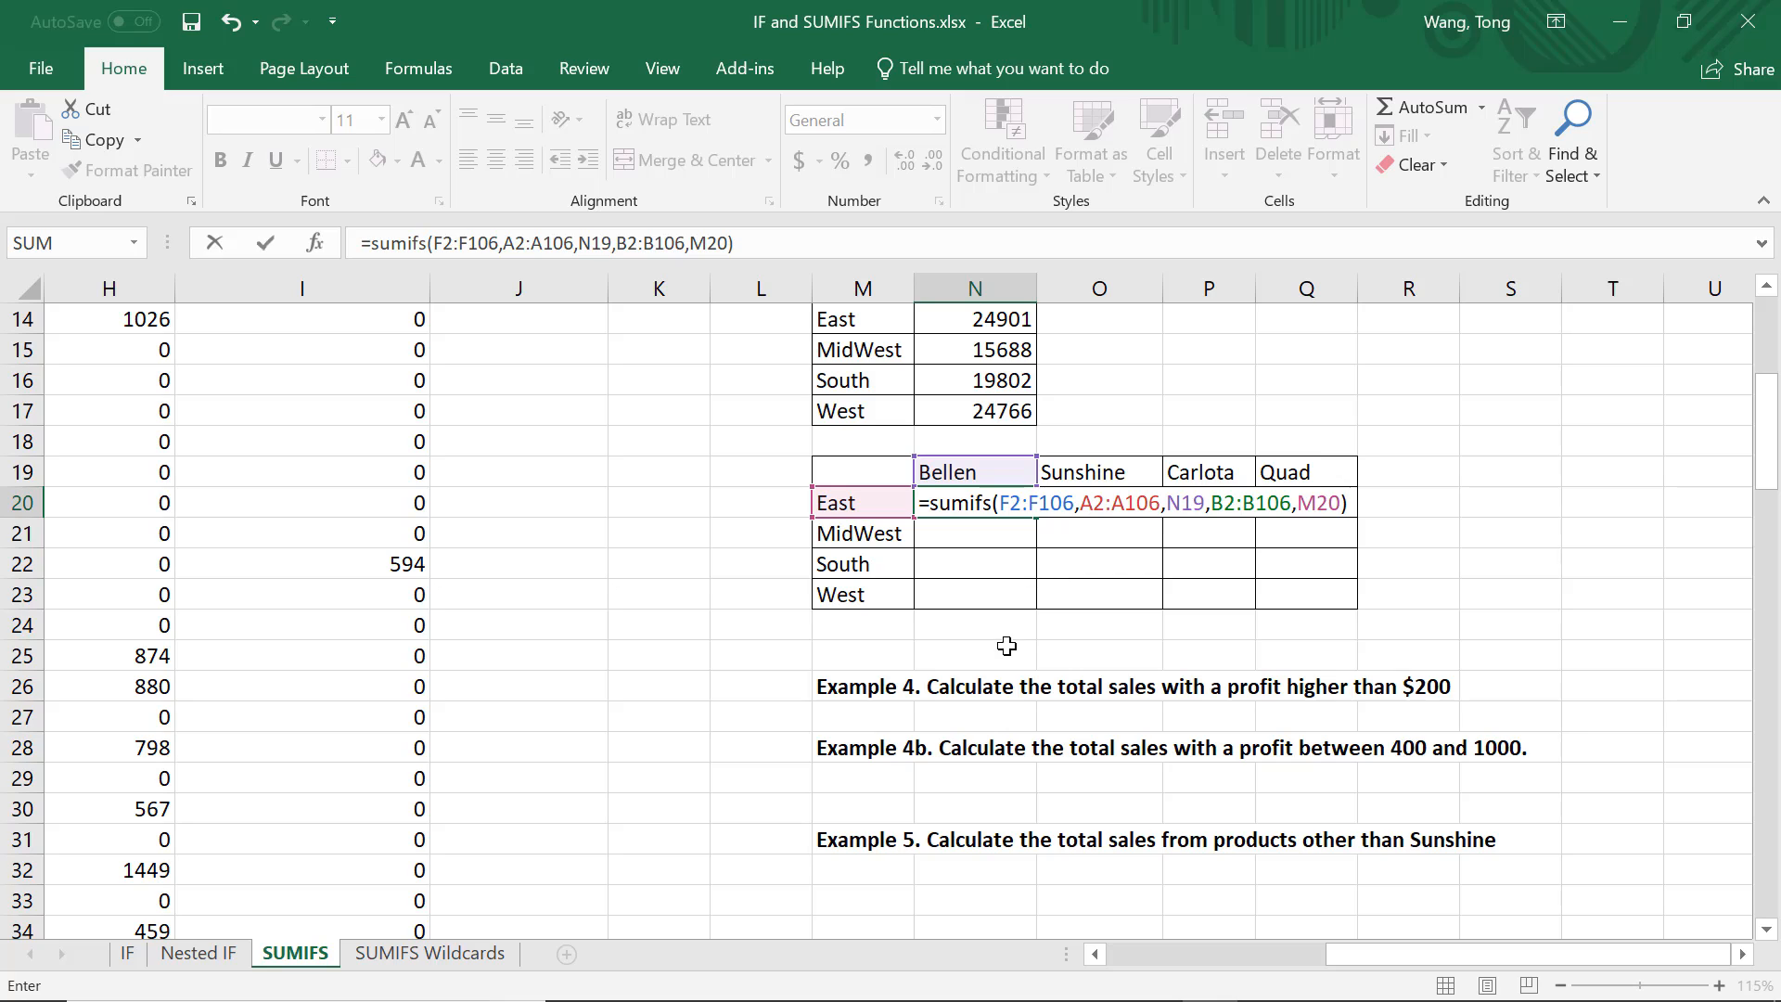
pyautogui.click(1028, 505)
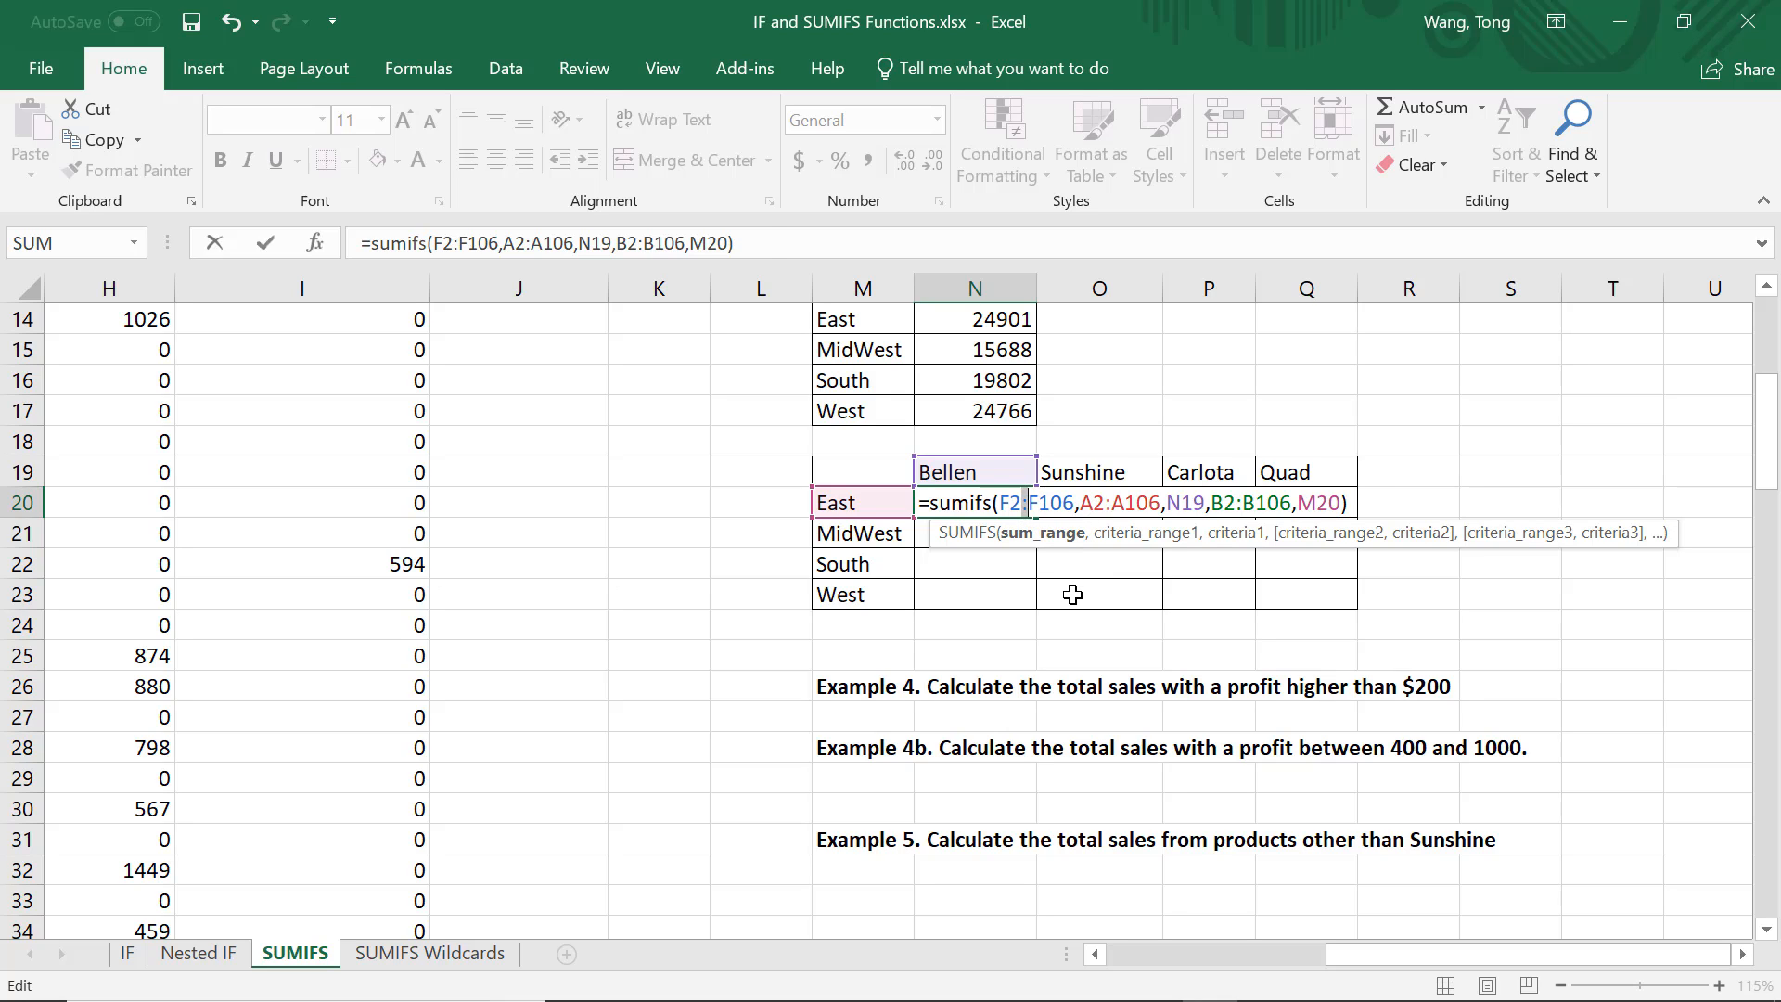
pyautogui.press('F4')
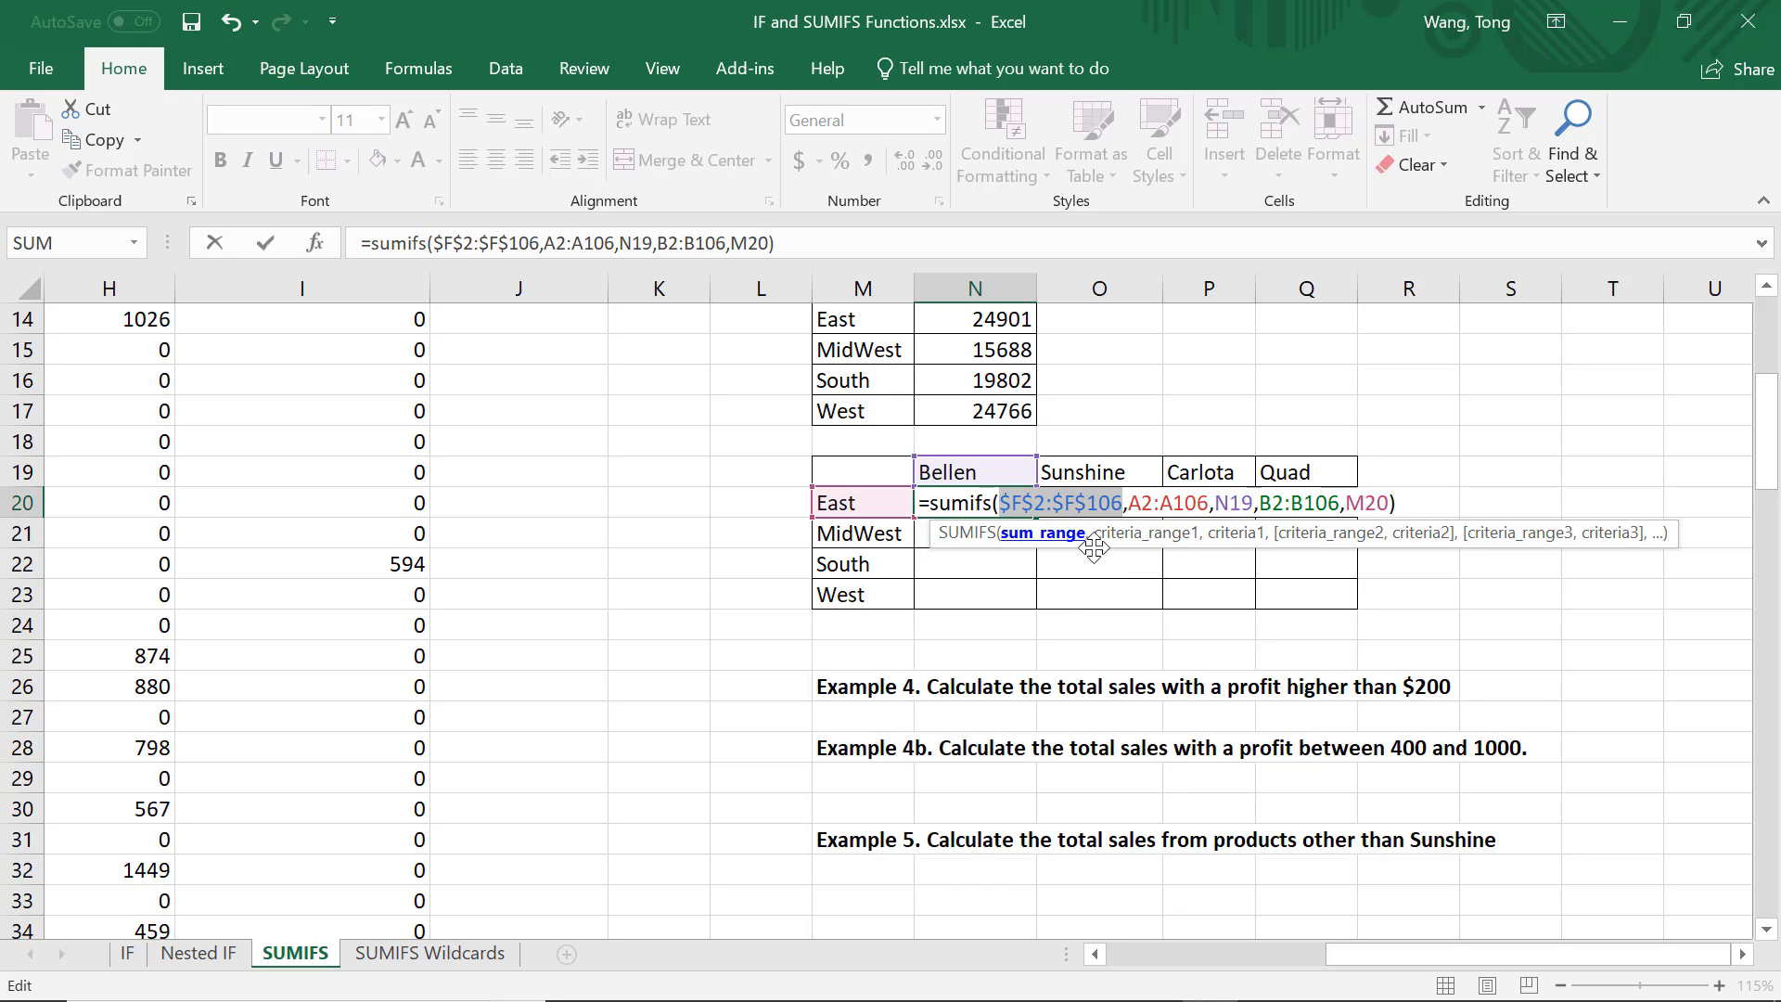
pyautogui.click(1159, 505)
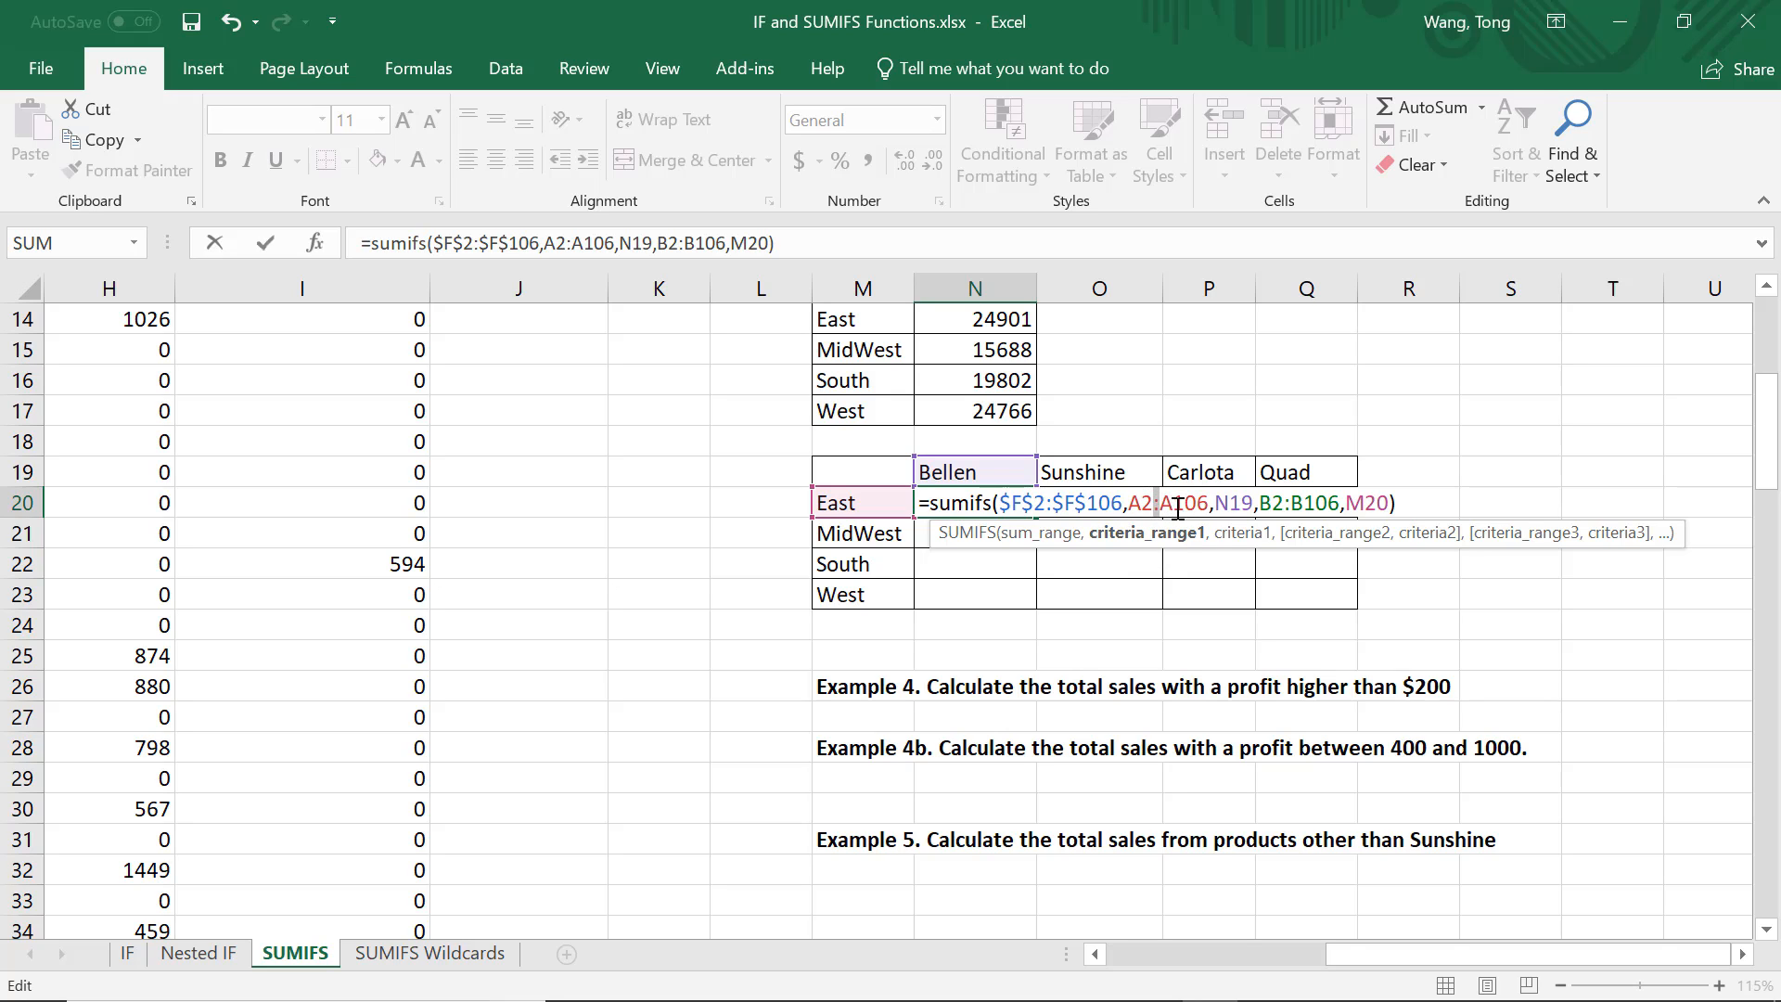
pyautogui.press('F4')
pyautogui.click(1335, 506)
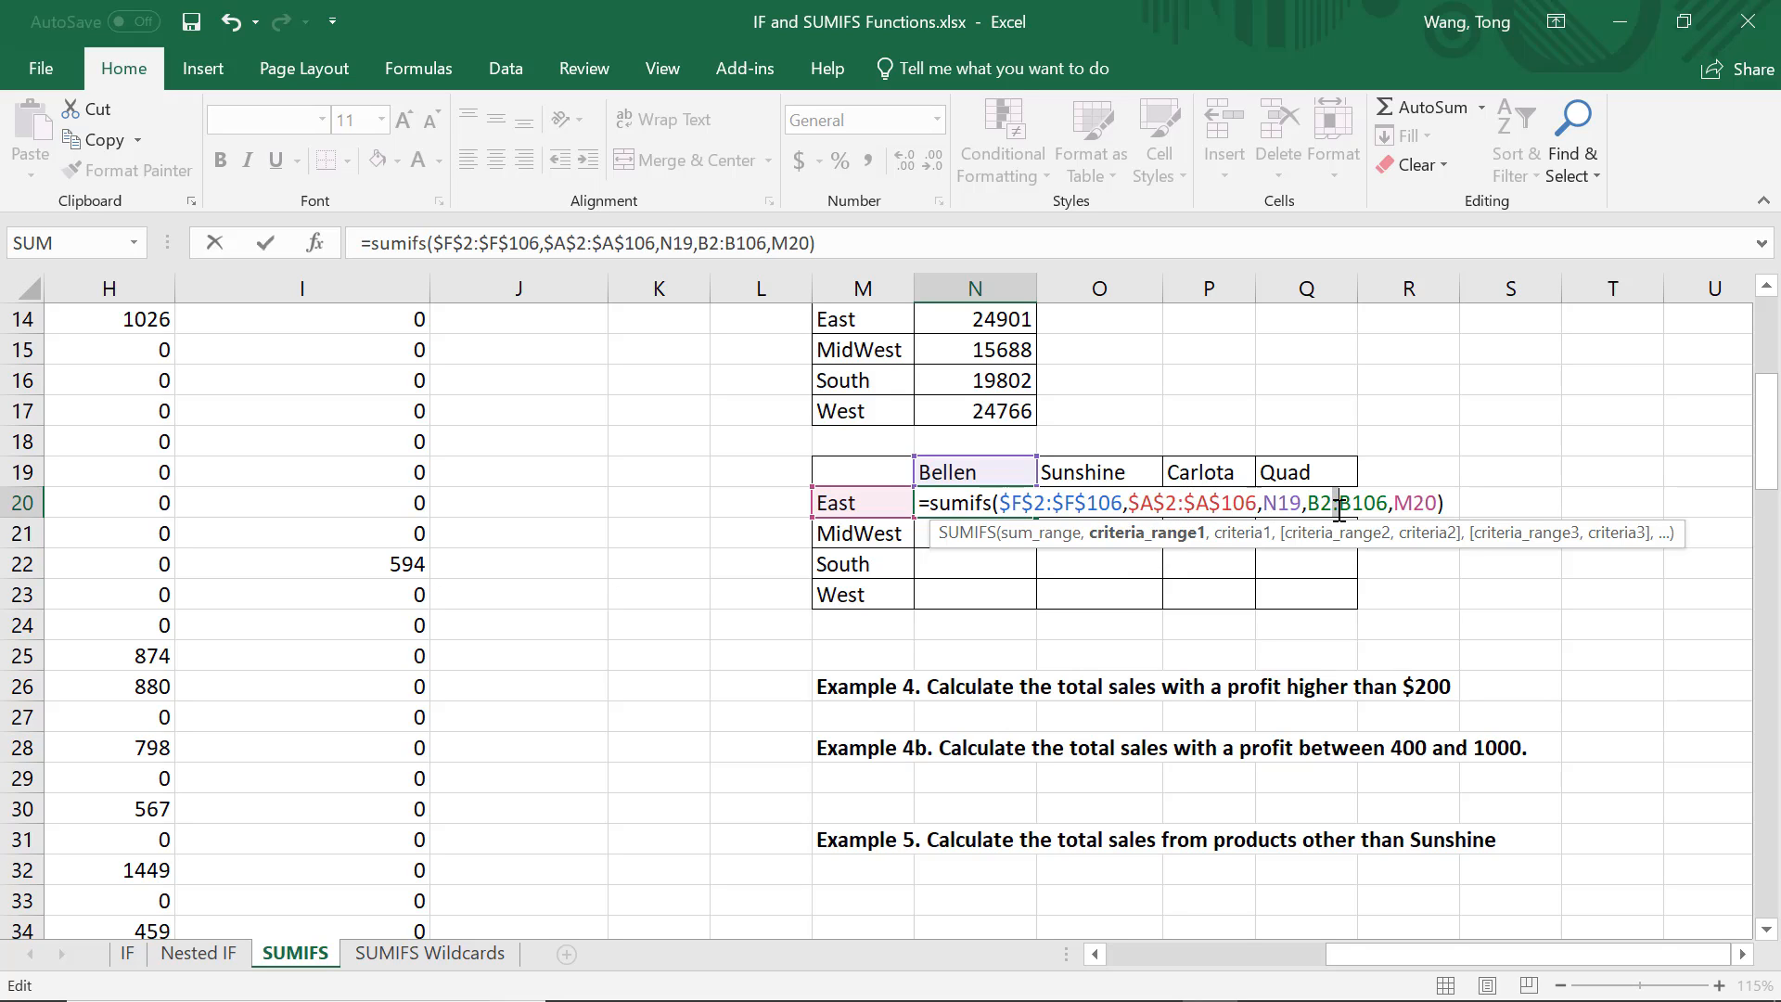
pyautogui.press('F4')
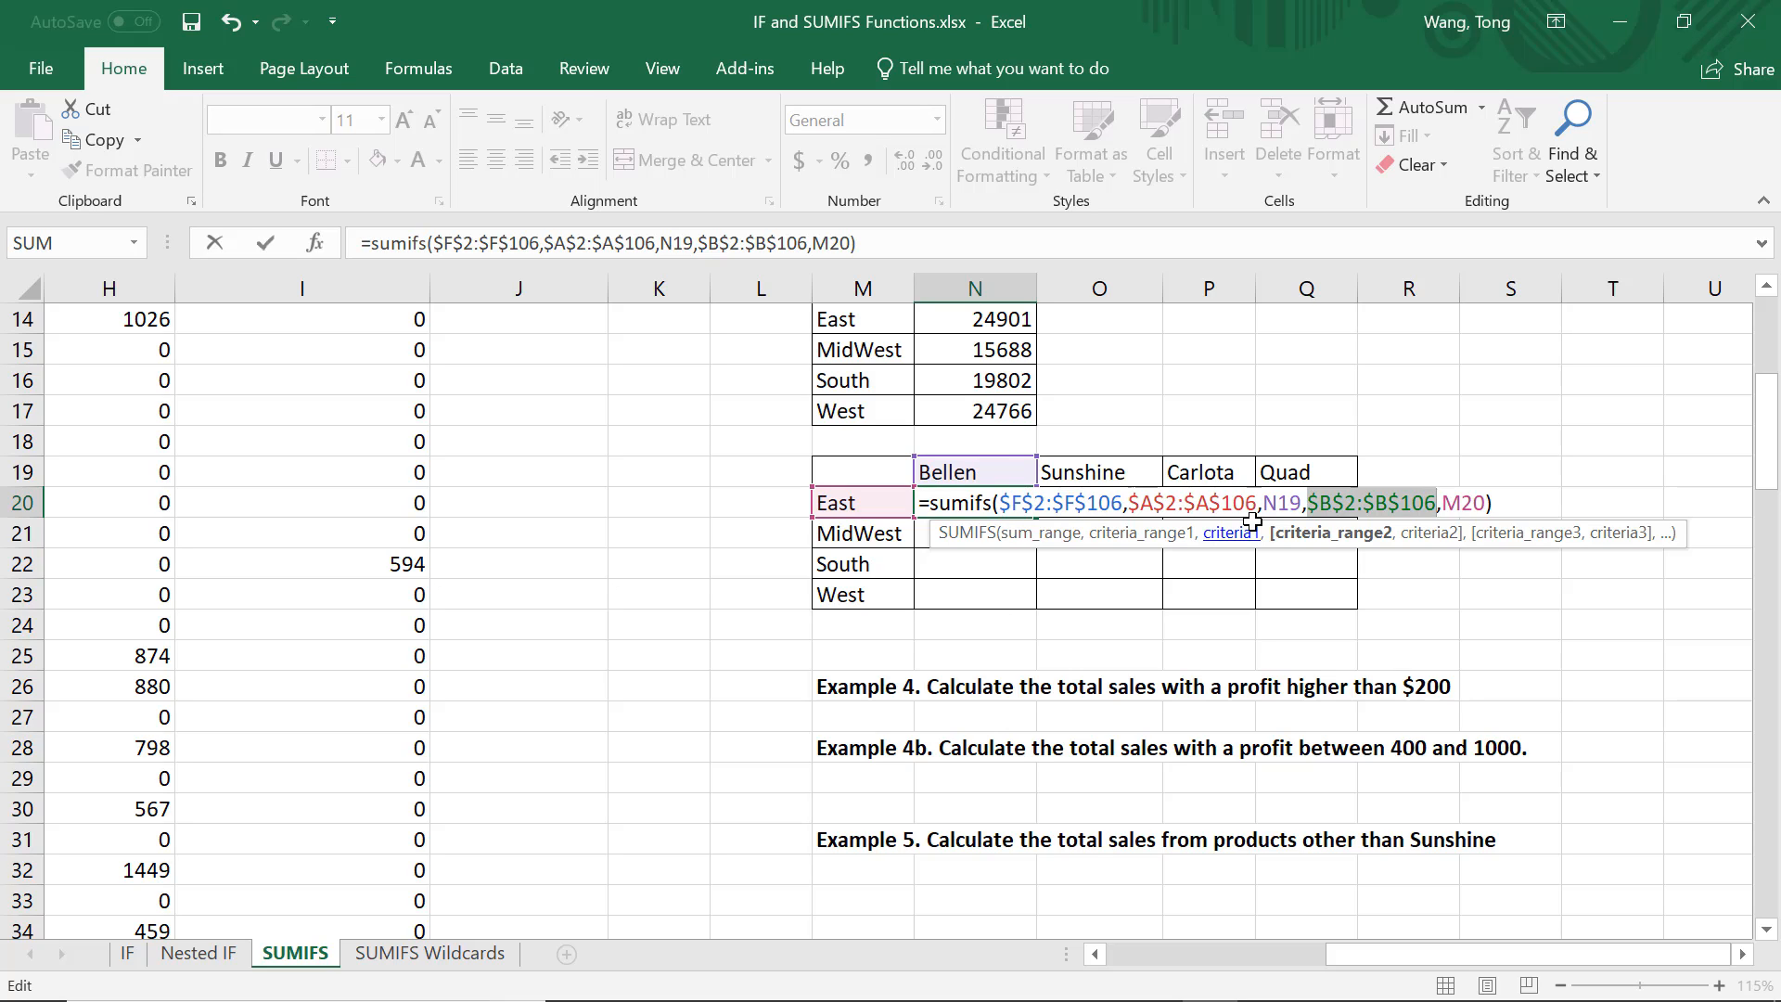
# Change the two criteria references to the mixed forms N$19 and $M20, and enter the N20 formula.
pyautogui.click(1280, 501)
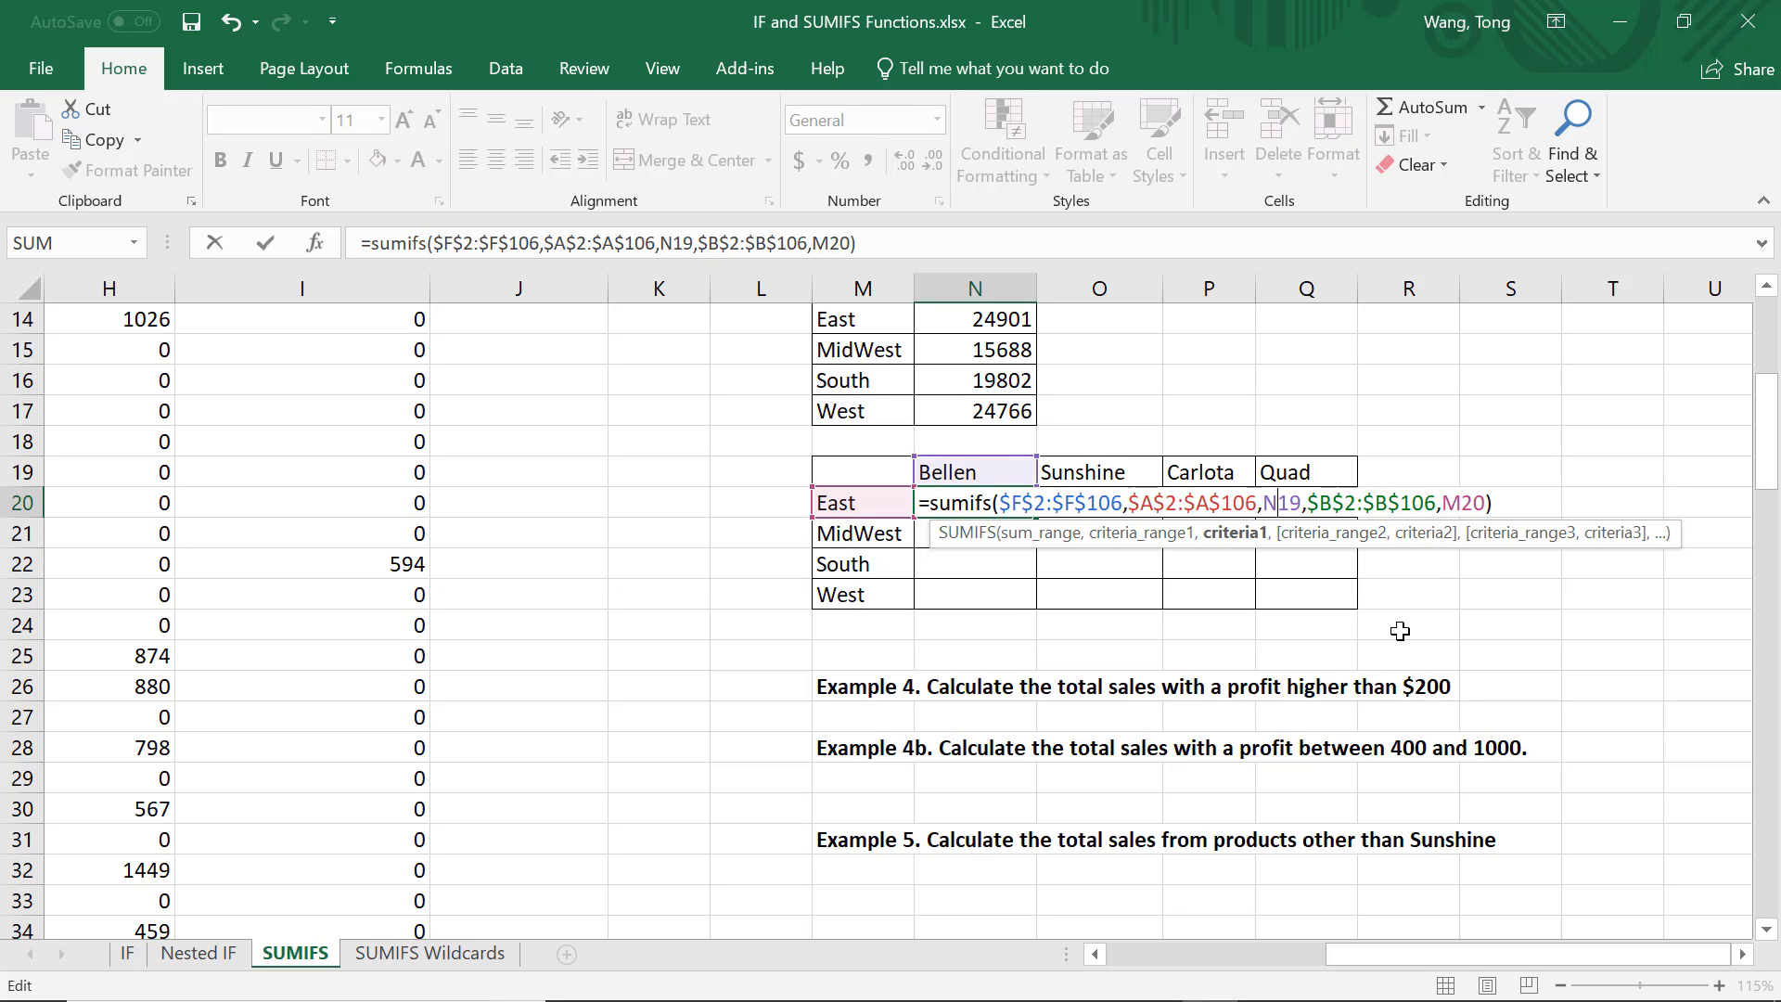
pyautogui.press('F4')
pyautogui.press('F4')
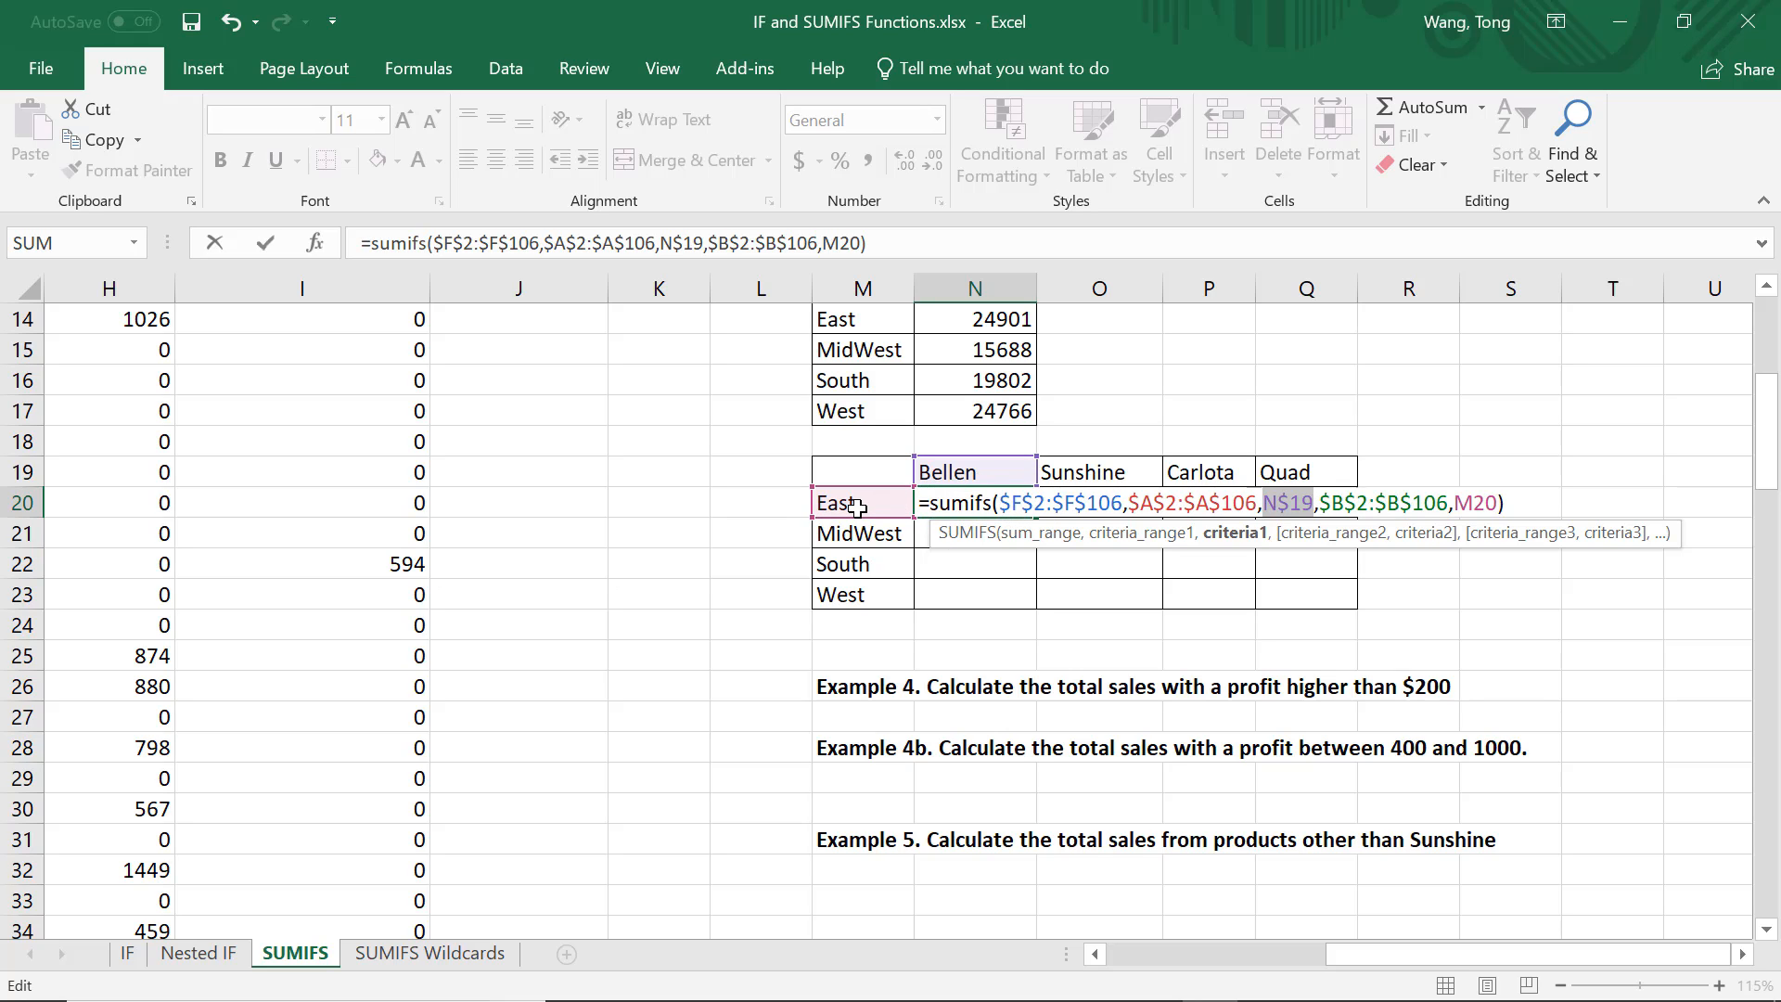
pyautogui.click(1472, 502)
pyautogui.press('F4')
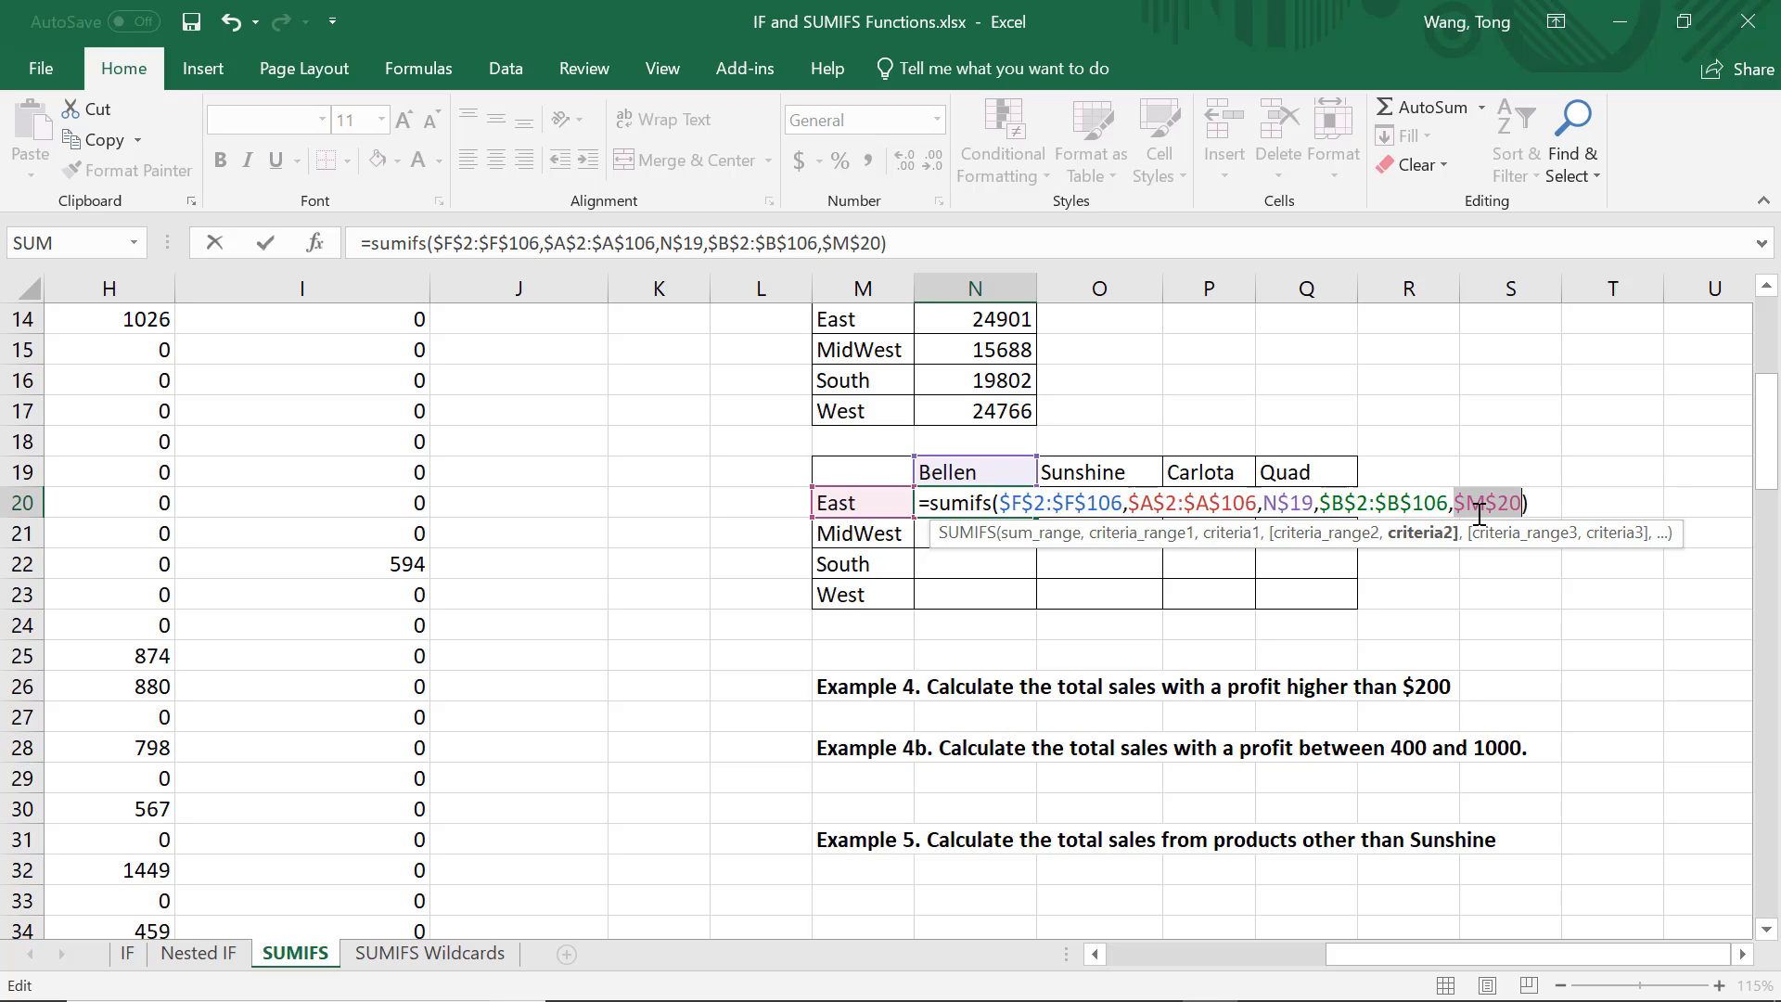
pyautogui.press('F4')
pyautogui.press('F4')
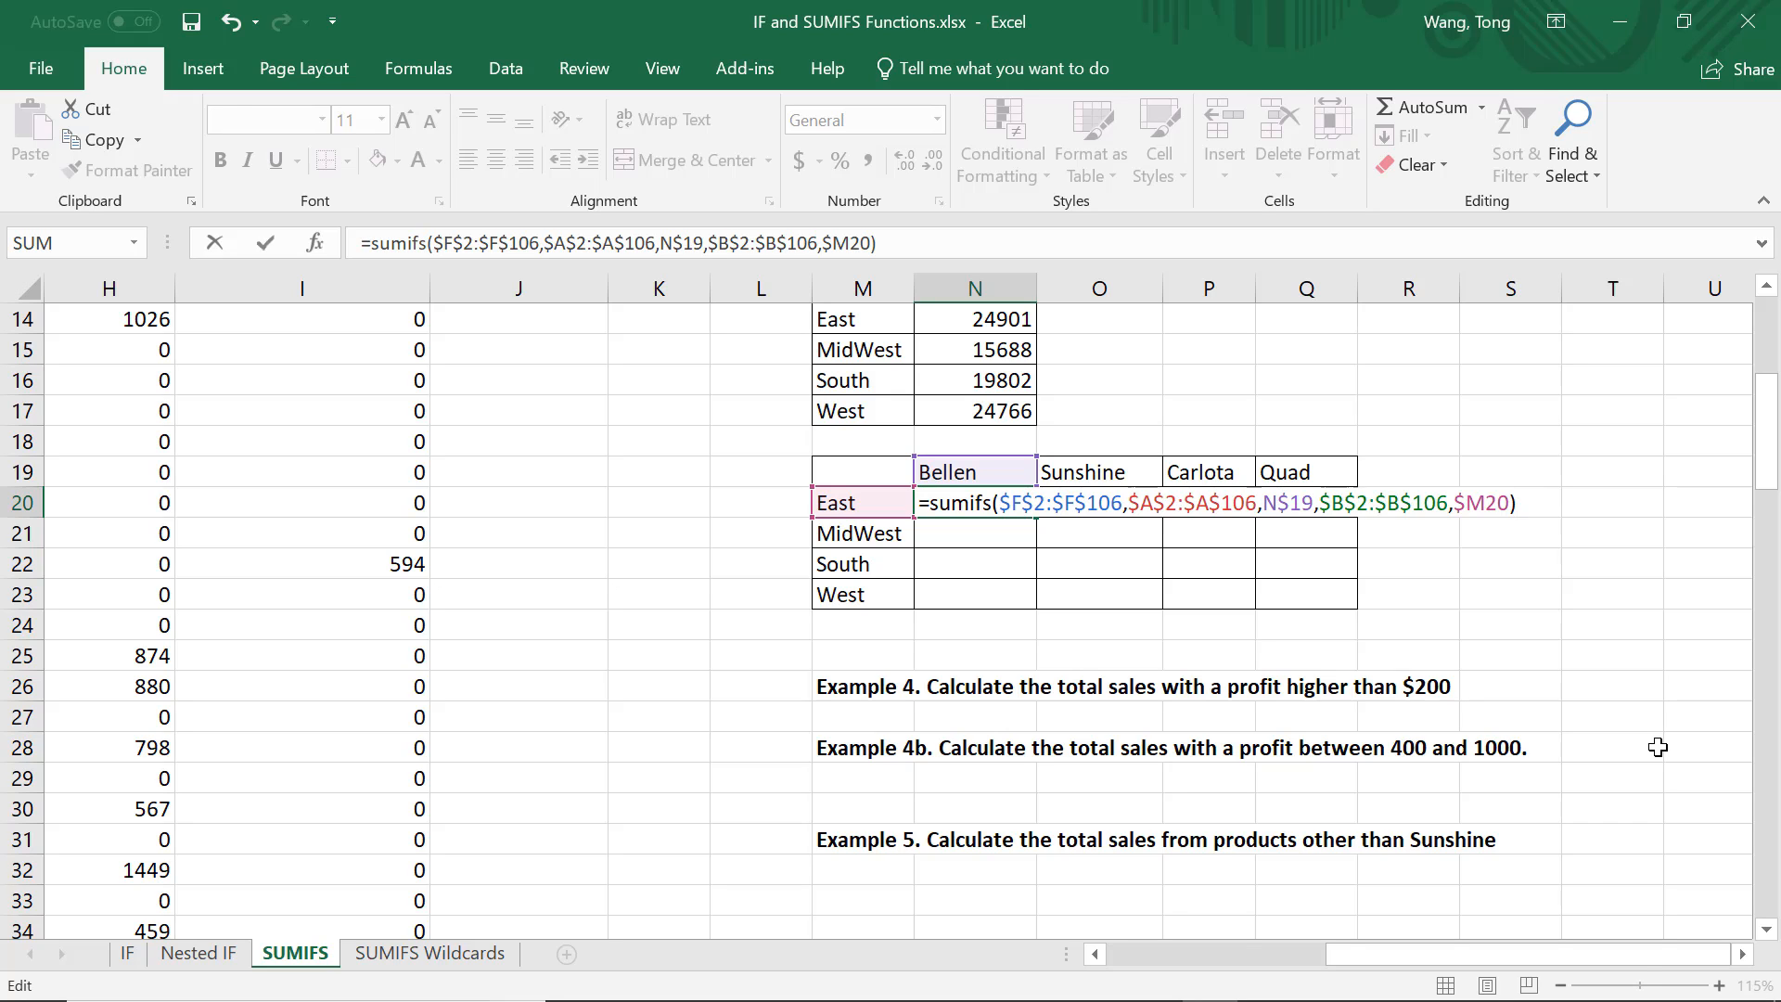
pyautogui.hotkey('ctrl', 'Return')
# Fill the N20 formula across the East row through the Quad column, Q20.
pyautogui.hotkey('shift', 'Right')
pyautogui.hotkey('shift', 'Right')
pyautogui.hotkey('shift', 'Right')
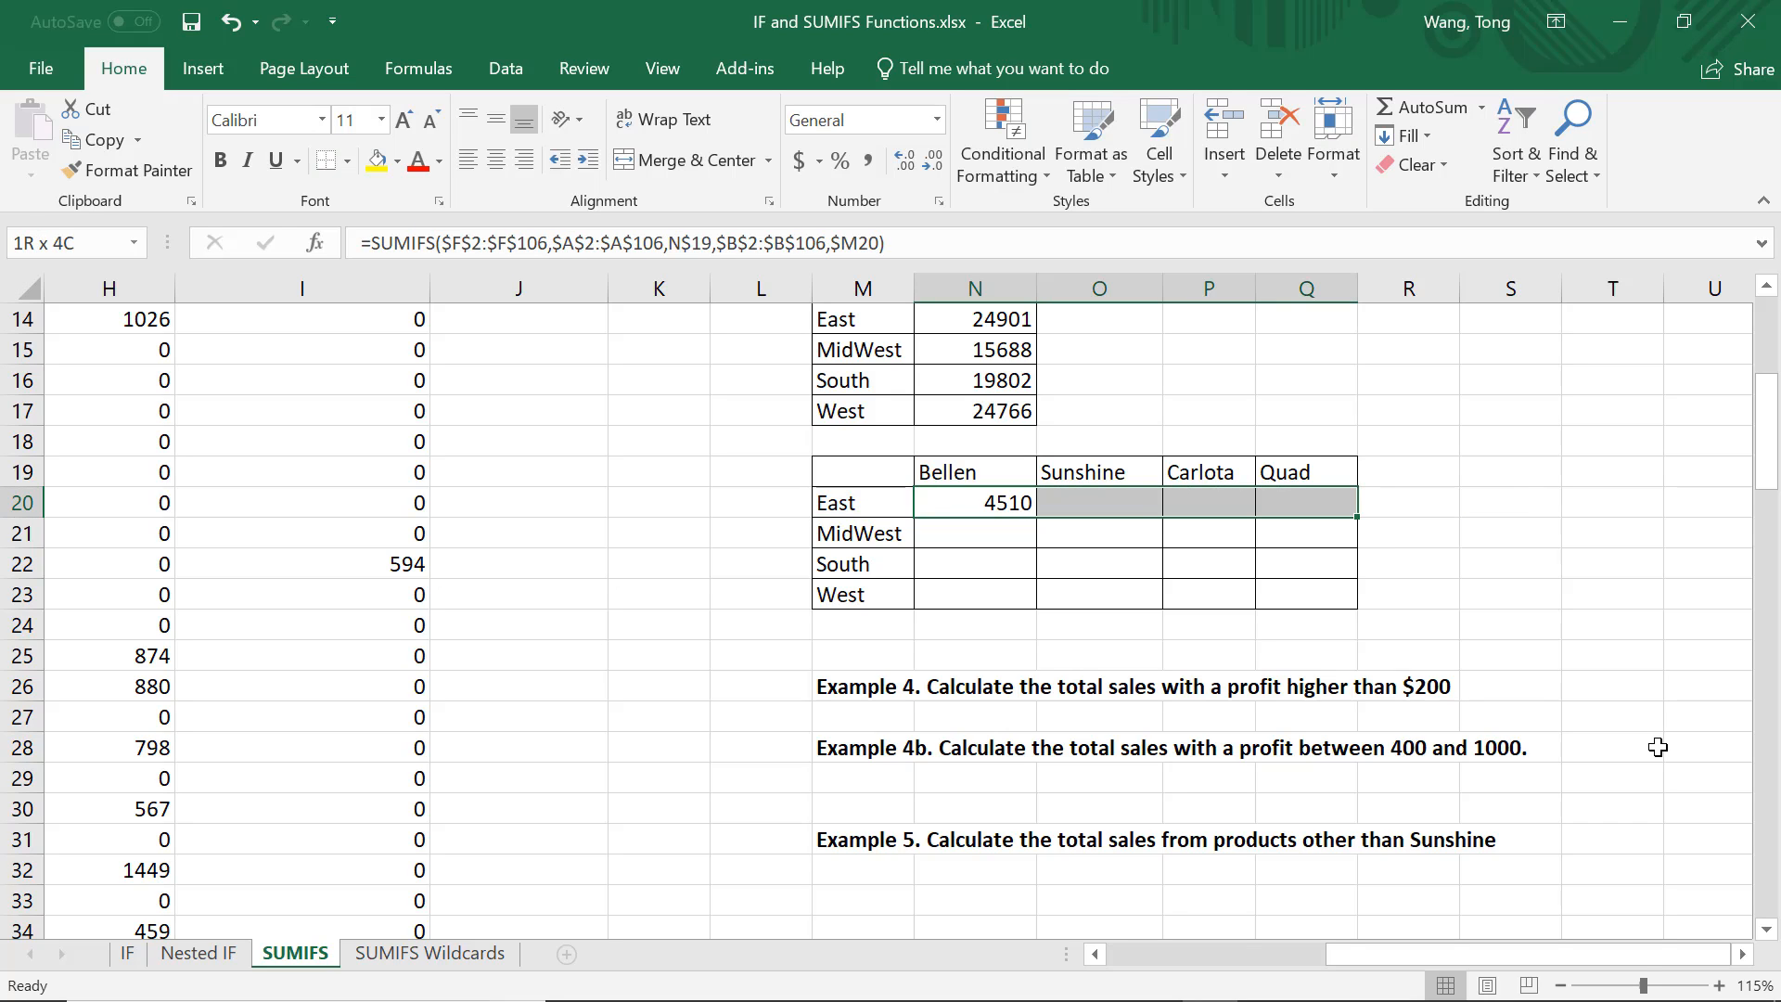
pyautogui.hotkey('ctrl', 'r')
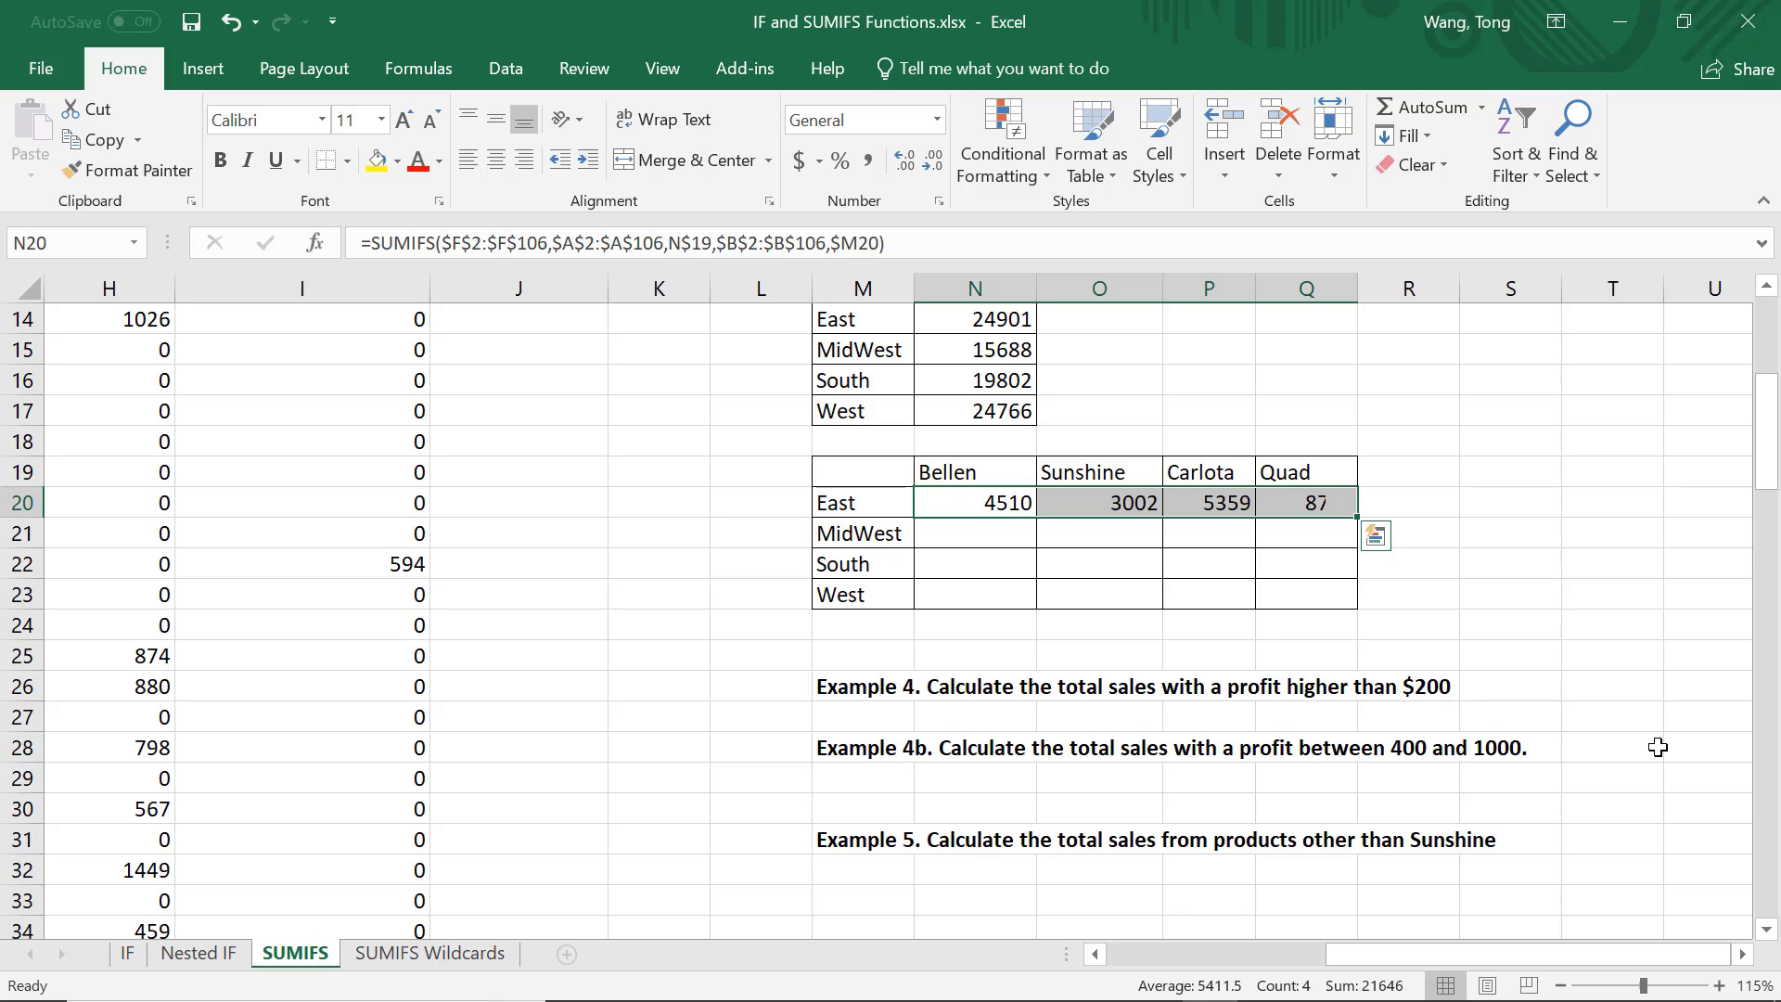
# Fill the East row's formulas down through West in N20:Q23, and narrow column O slightly.
pyautogui.hotkey('shift', 'Down')
pyautogui.hotkey('shift', 'Down')
pyautogui.hotkey('shift', 'Down')
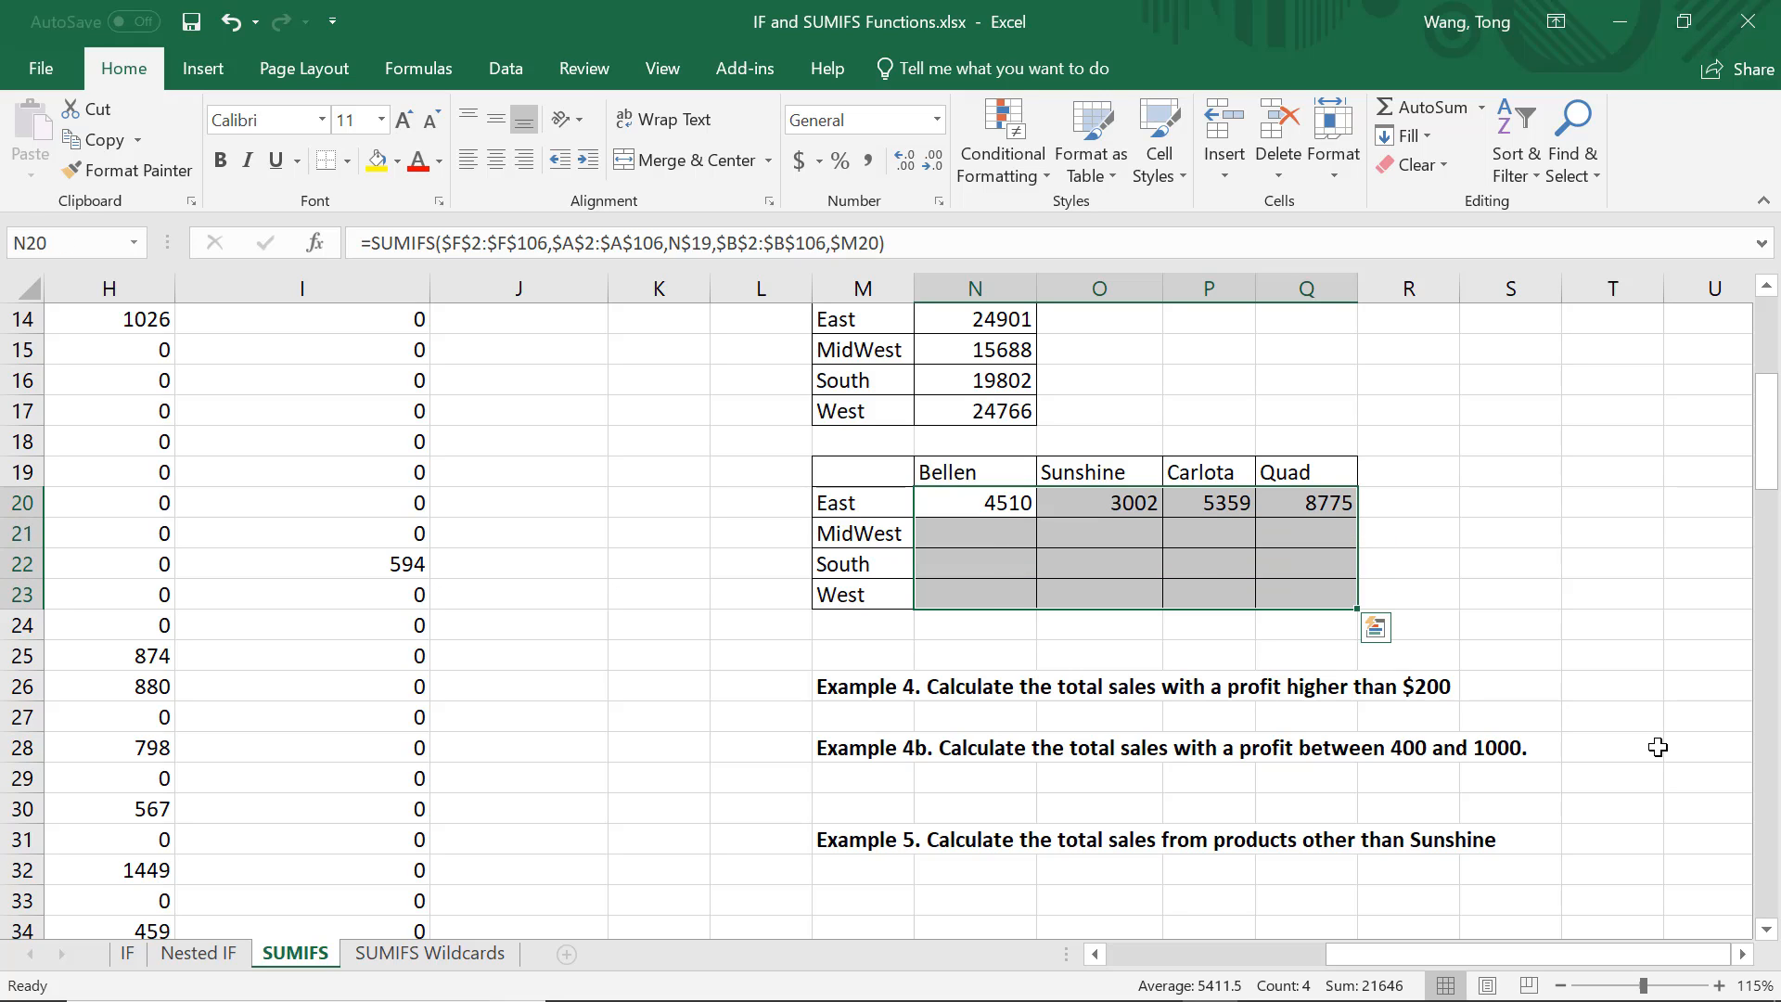
pyautogui.hotkey('ctrl', 'd')
pyautogui.click(1492, 615)
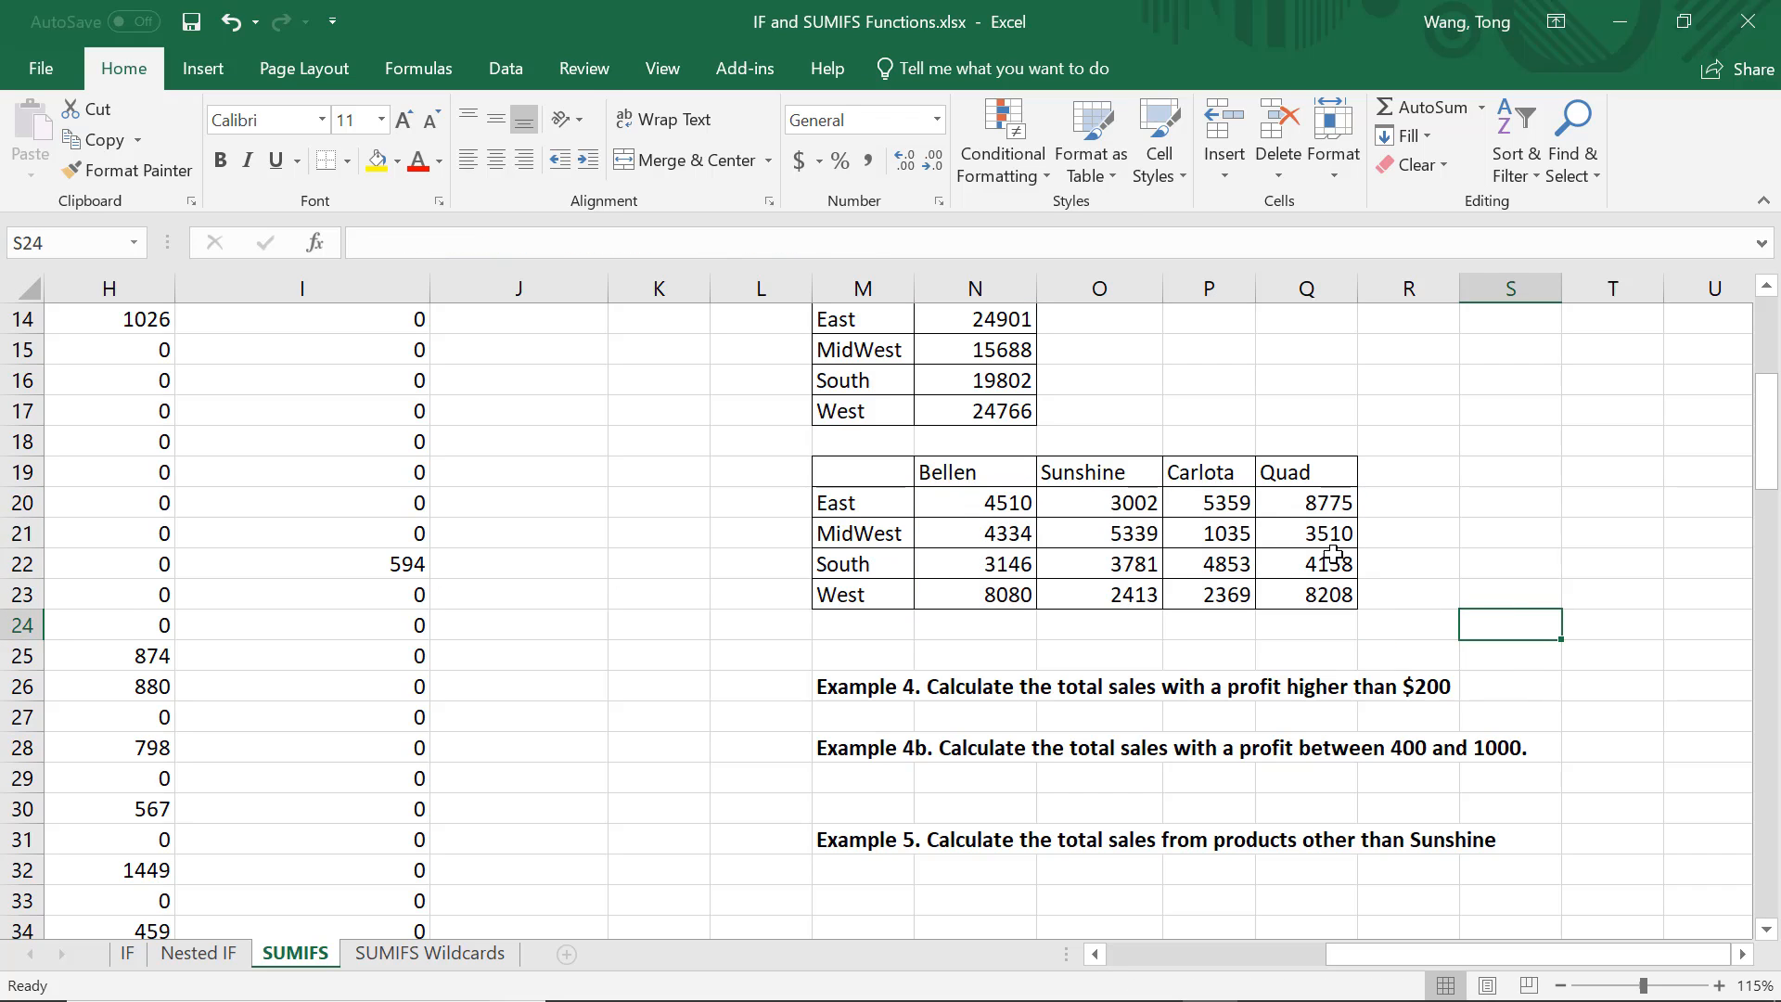
pyautogui.moveTo(1162, 288); pyautogui.dragTo(1153, 289)
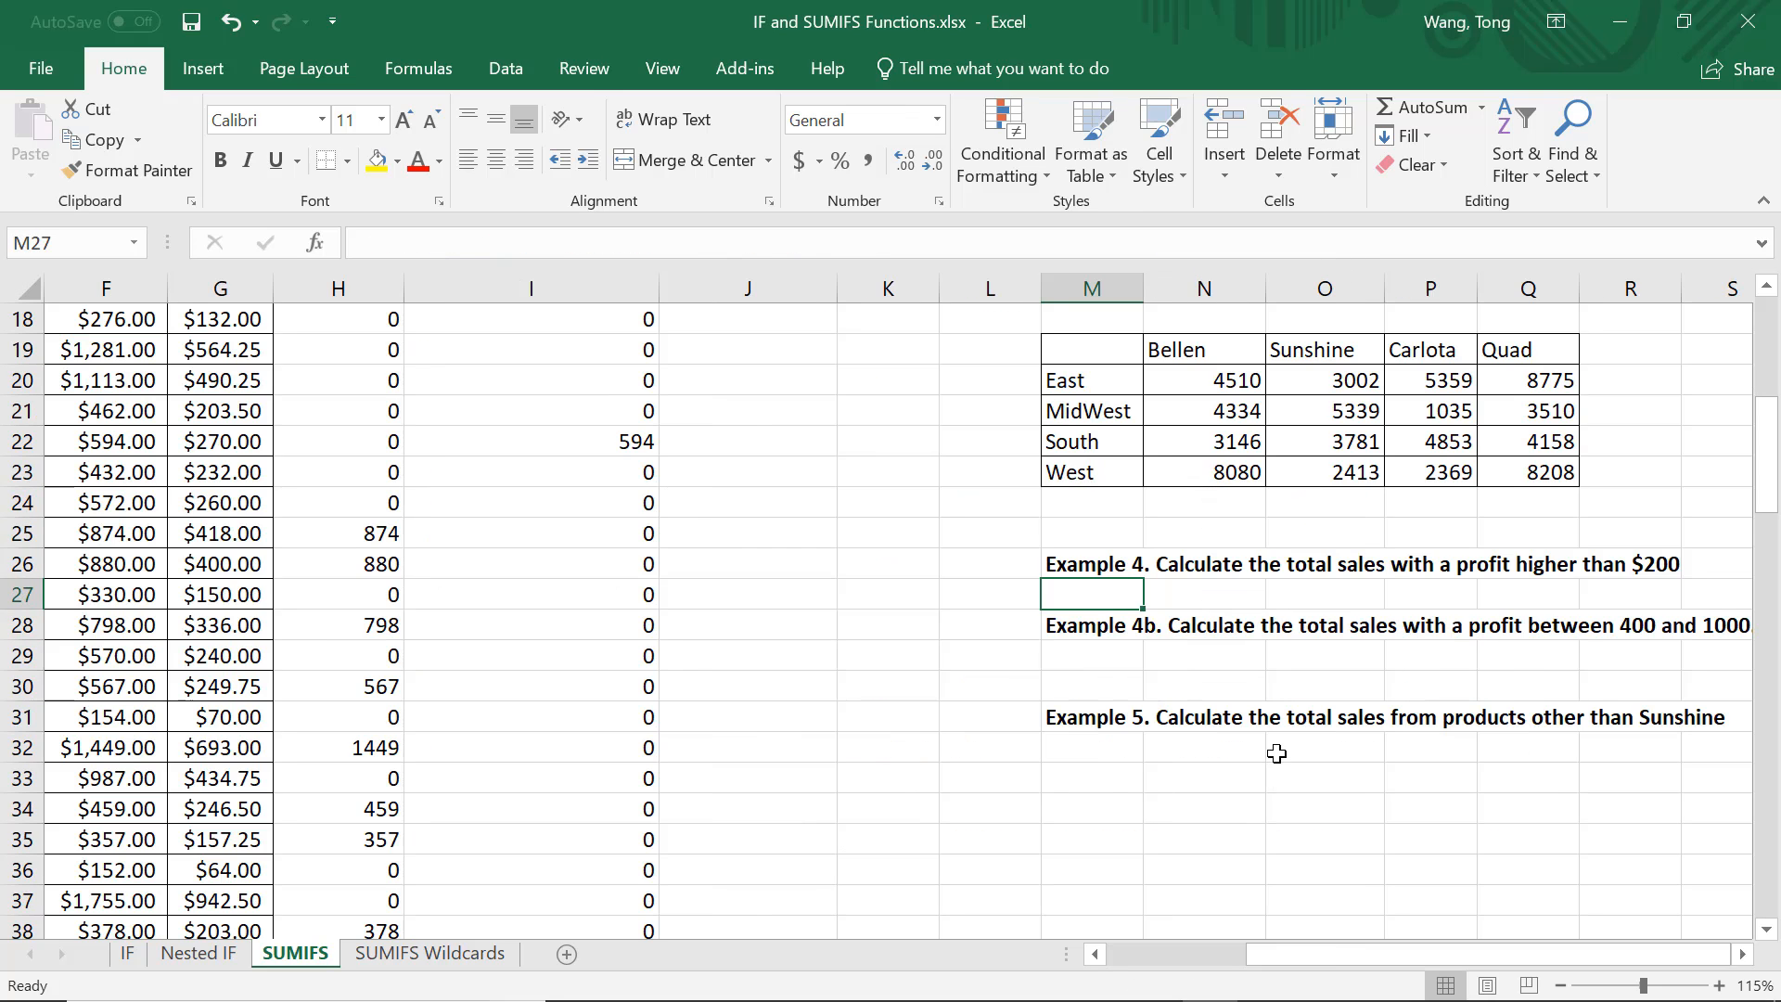
# Add the header Profit in J1, beside the Sales of Bellen in West column.
pyautogui.click(1746, 959)
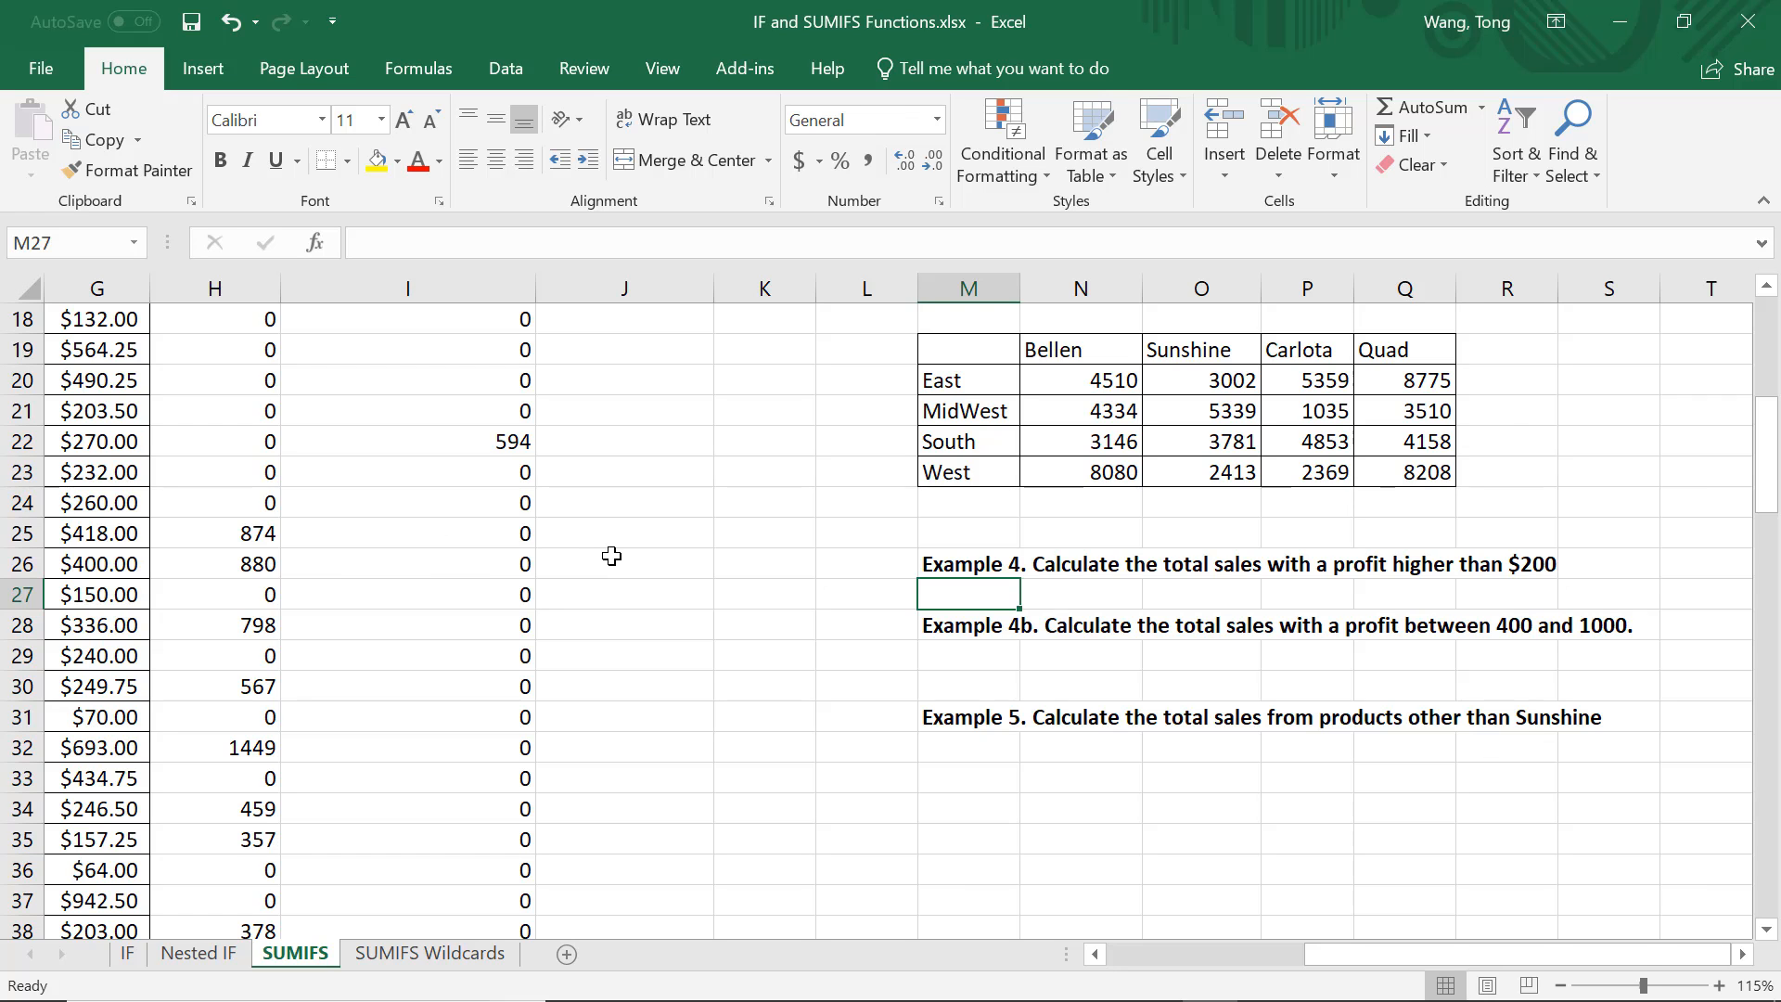
pyautogui.scroll(6, 611, 556)
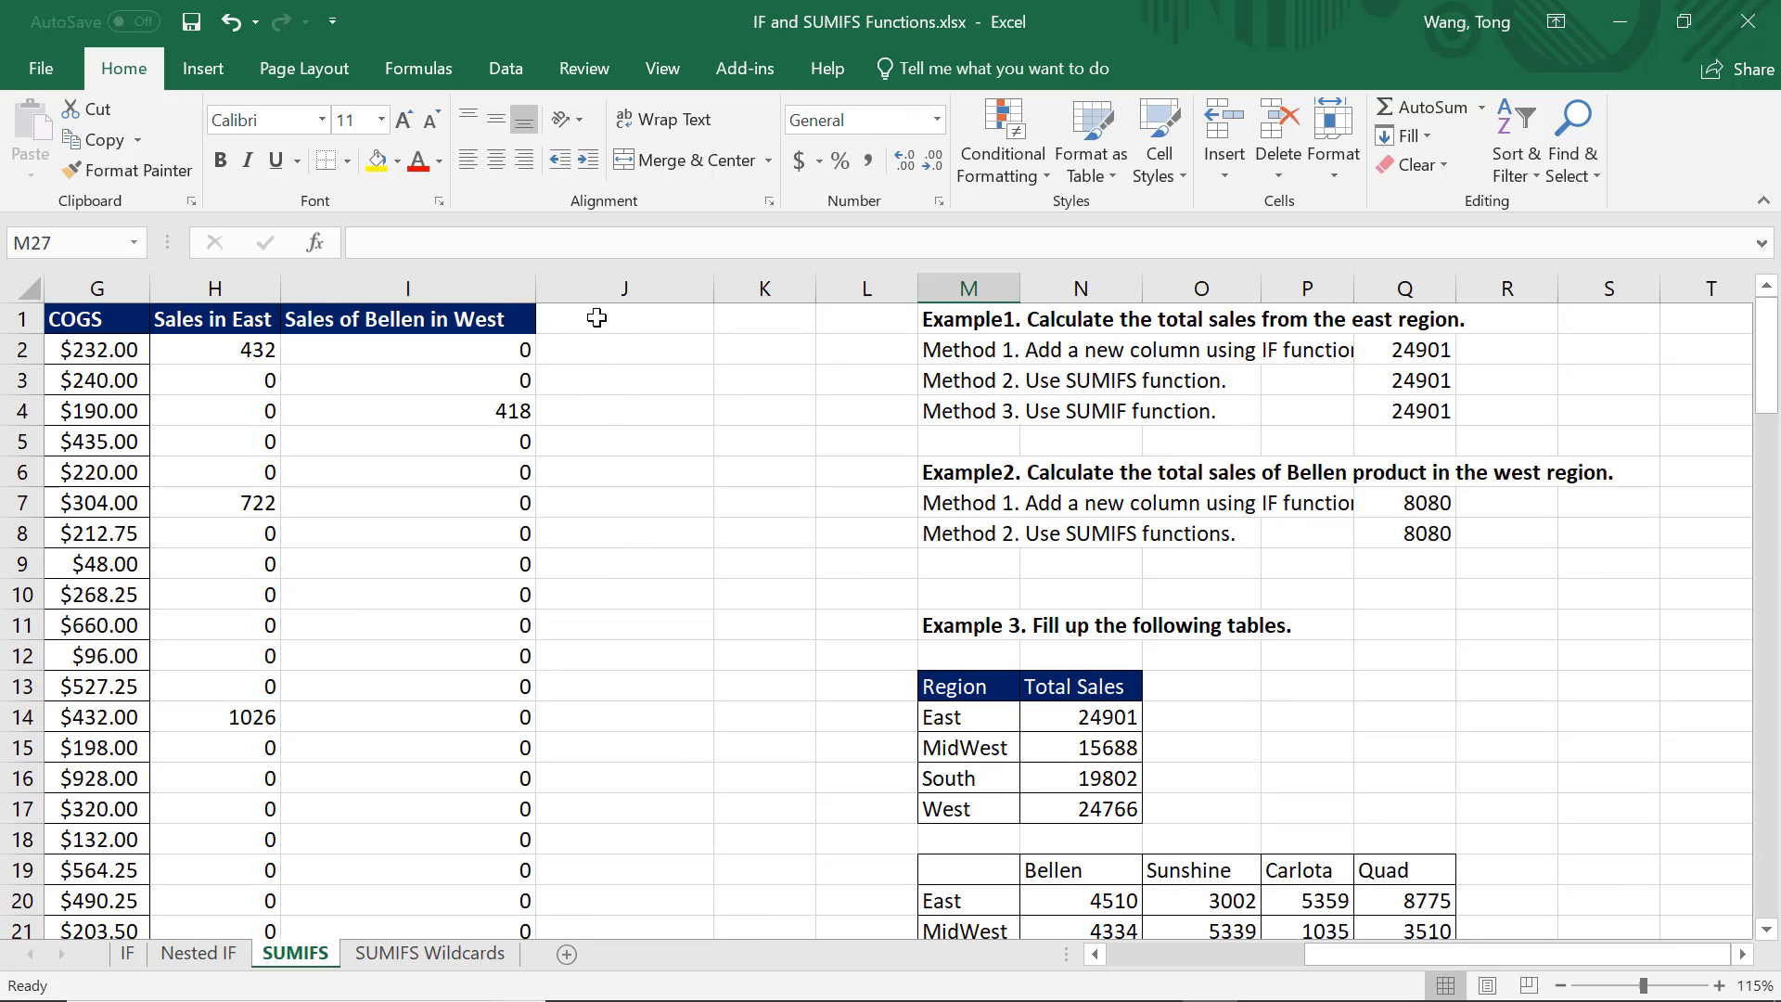
pyautogui.click(596, 318)
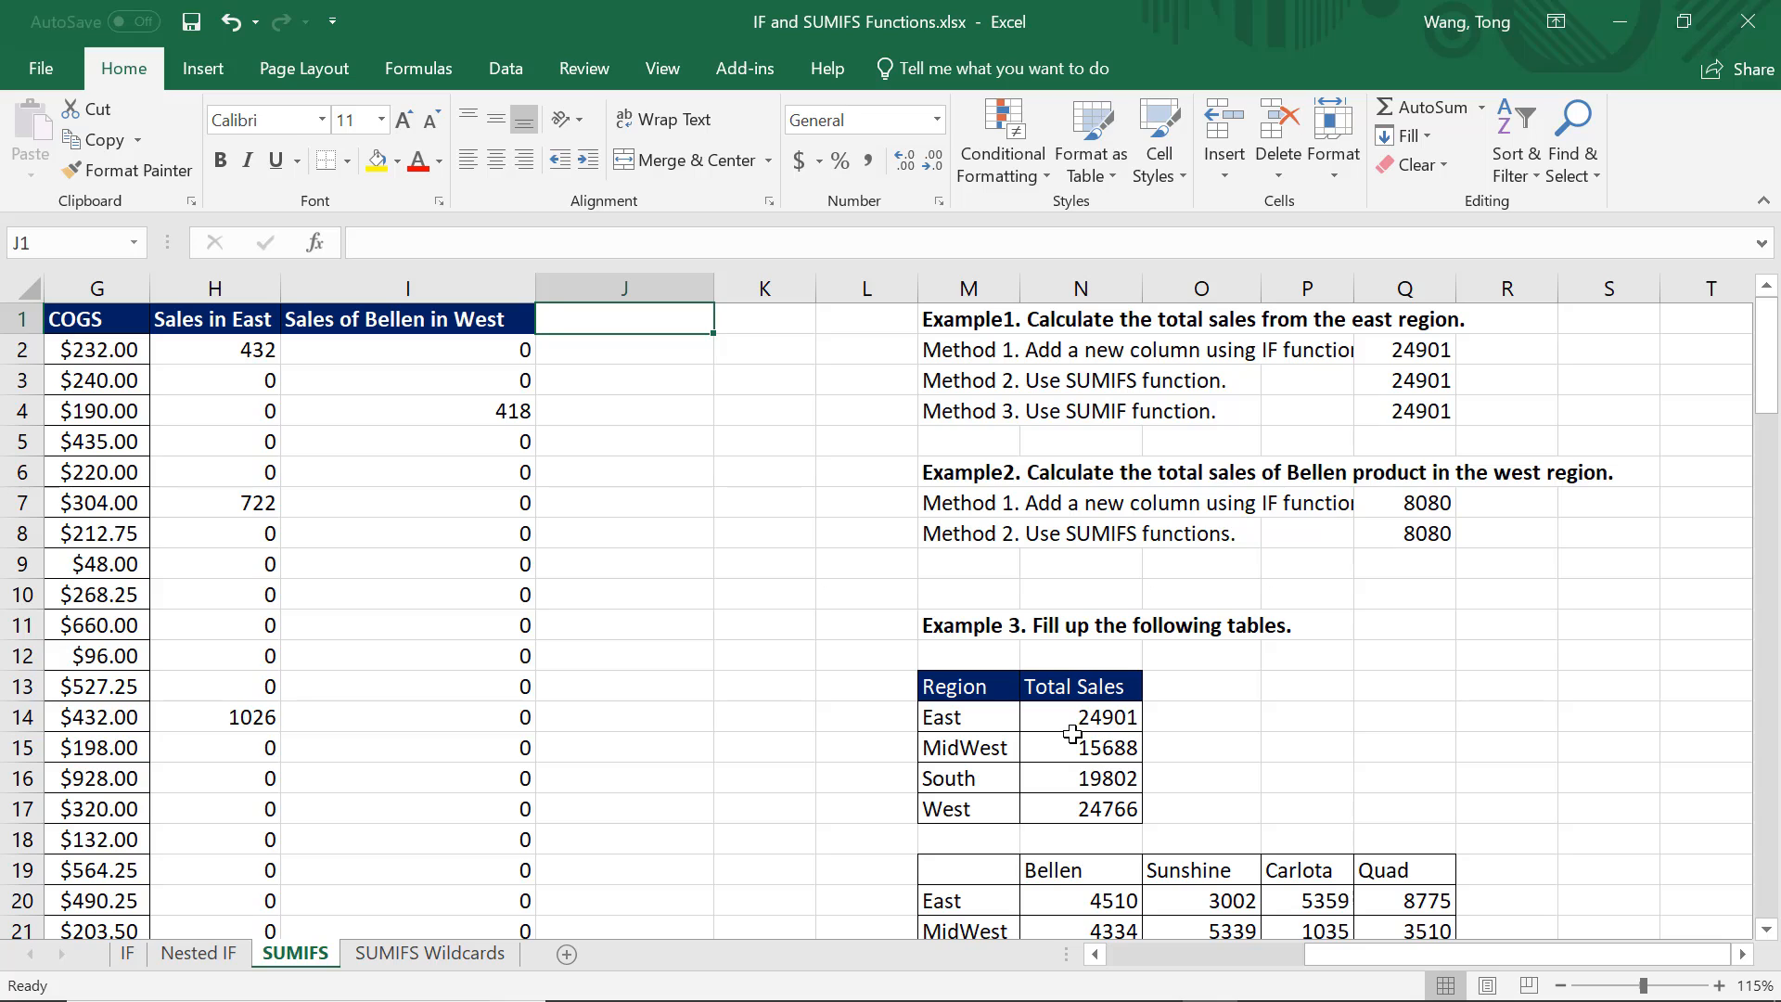
pyautogui.write('Profit')
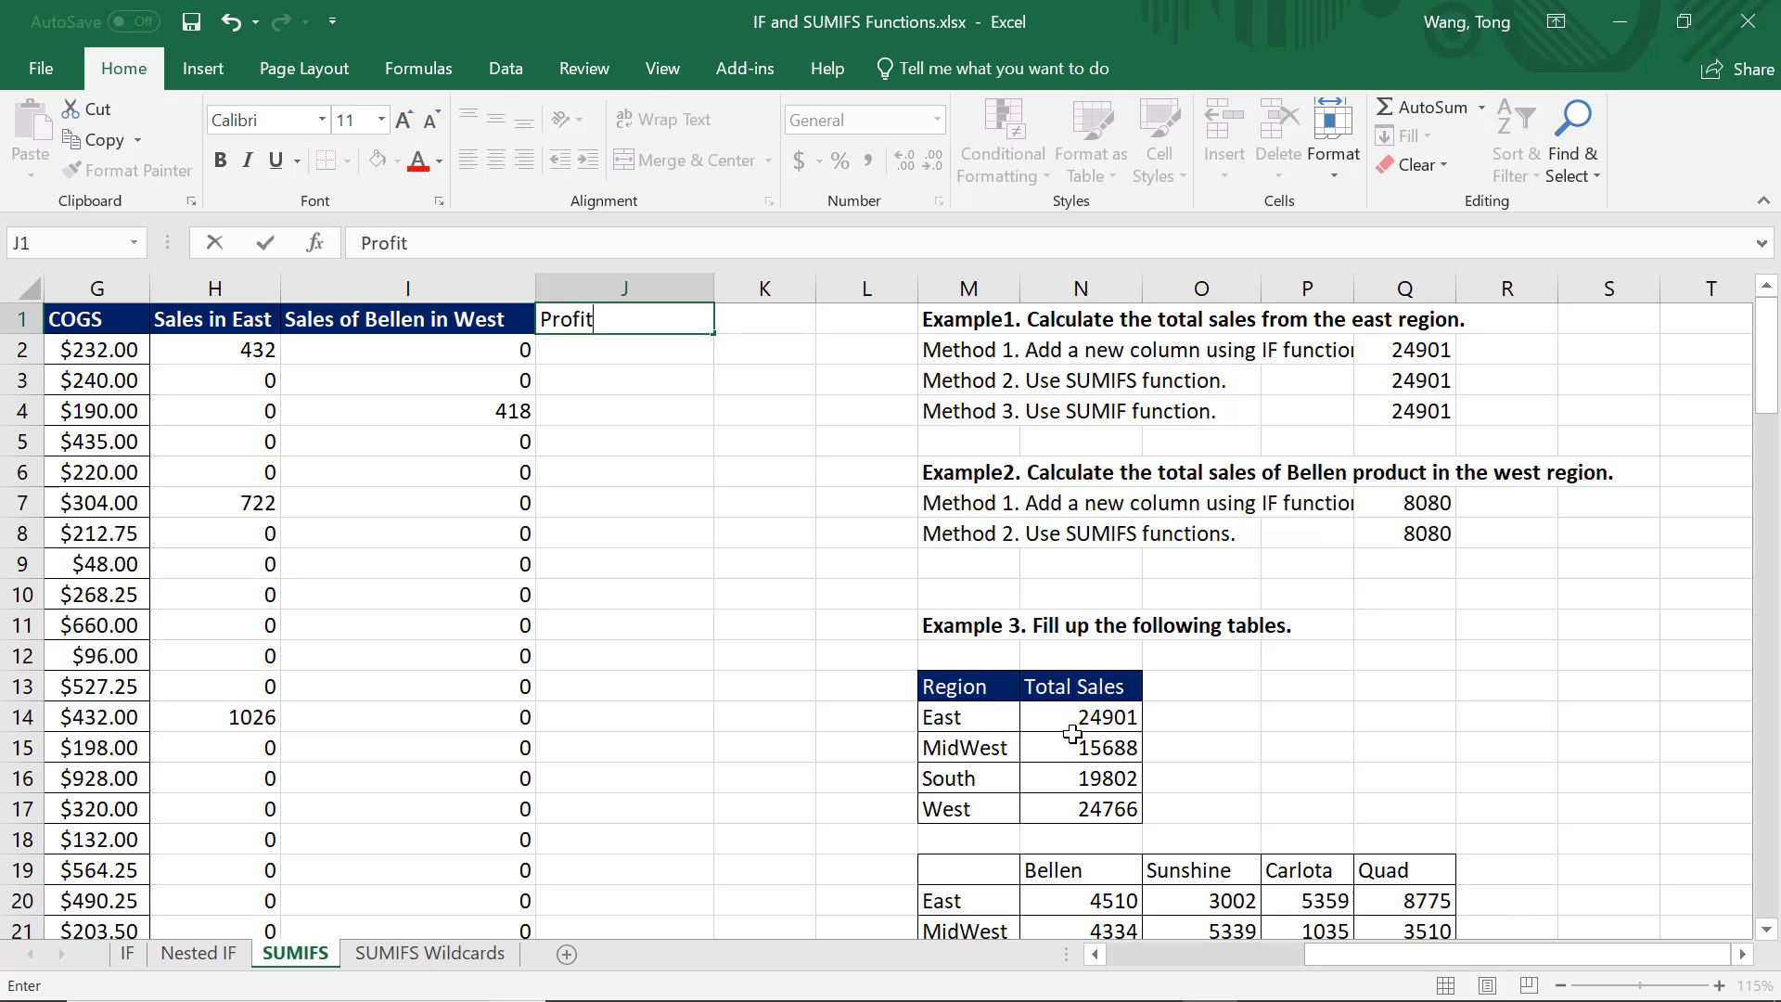
# Calculate the first row's profit in J2 with =F2-G2 and fill the formula down the Profit column for all sales records.
pyautogui.click(684, 344)
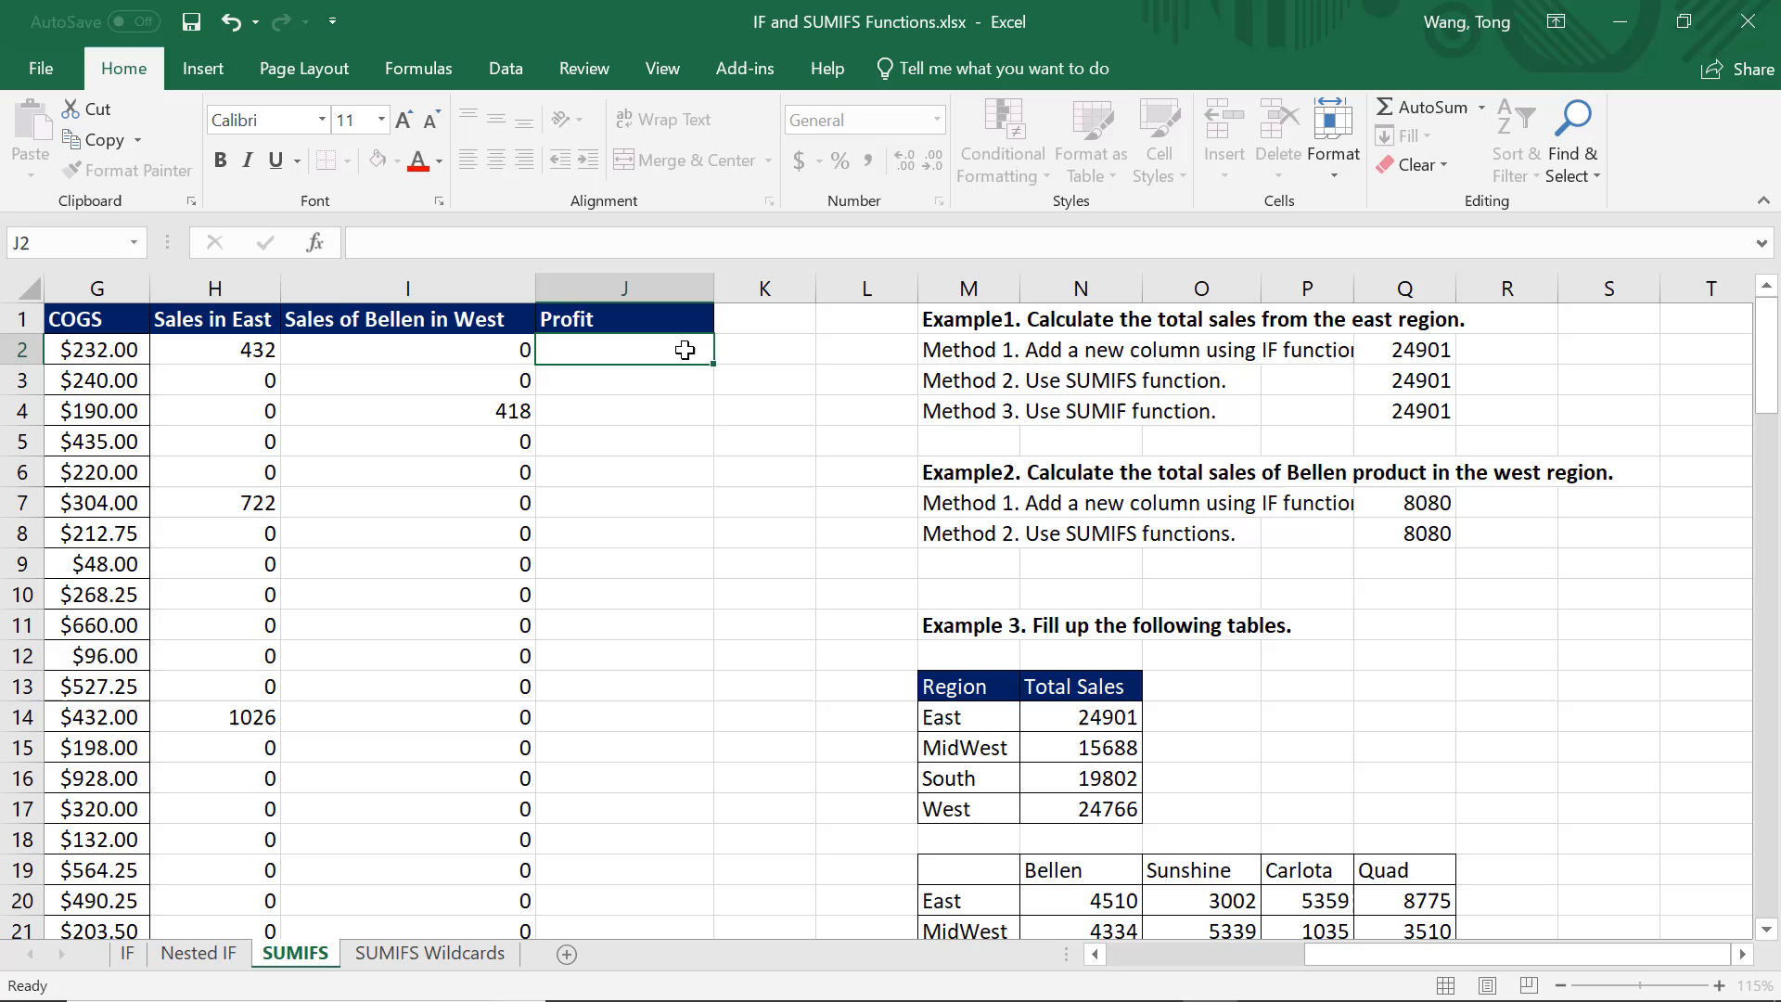
pyautogui.click(1102, 955)
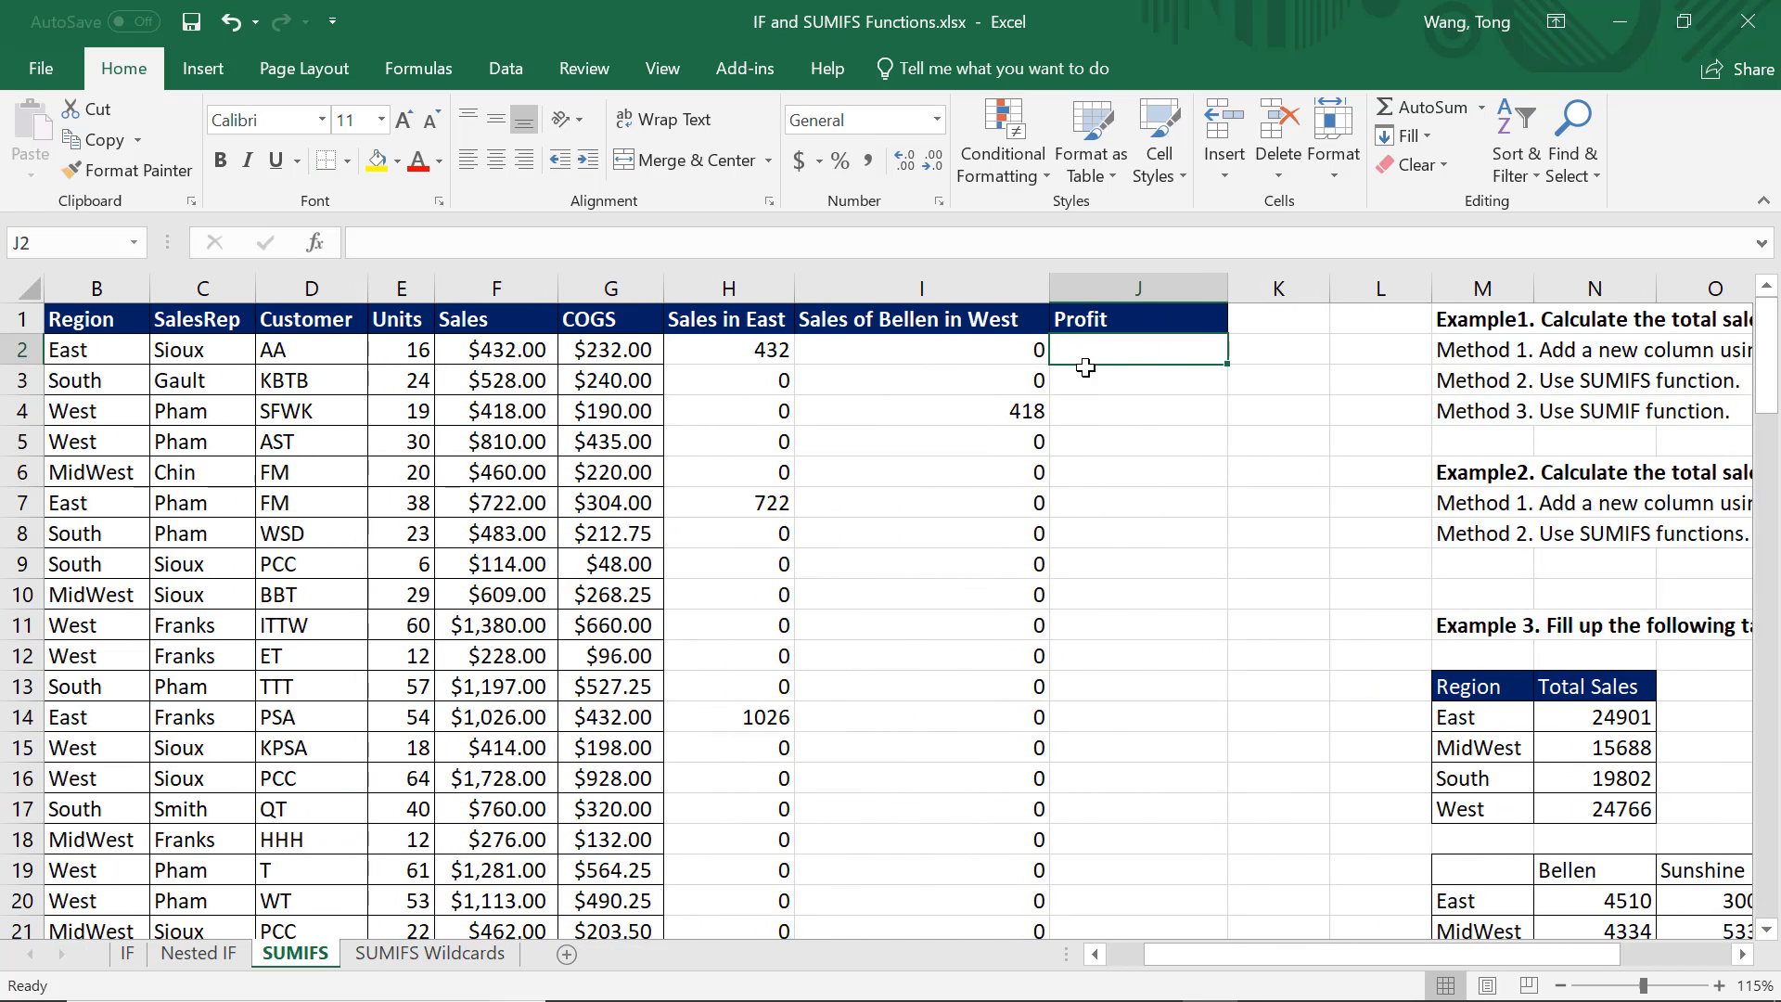
pyautogui.write('=')
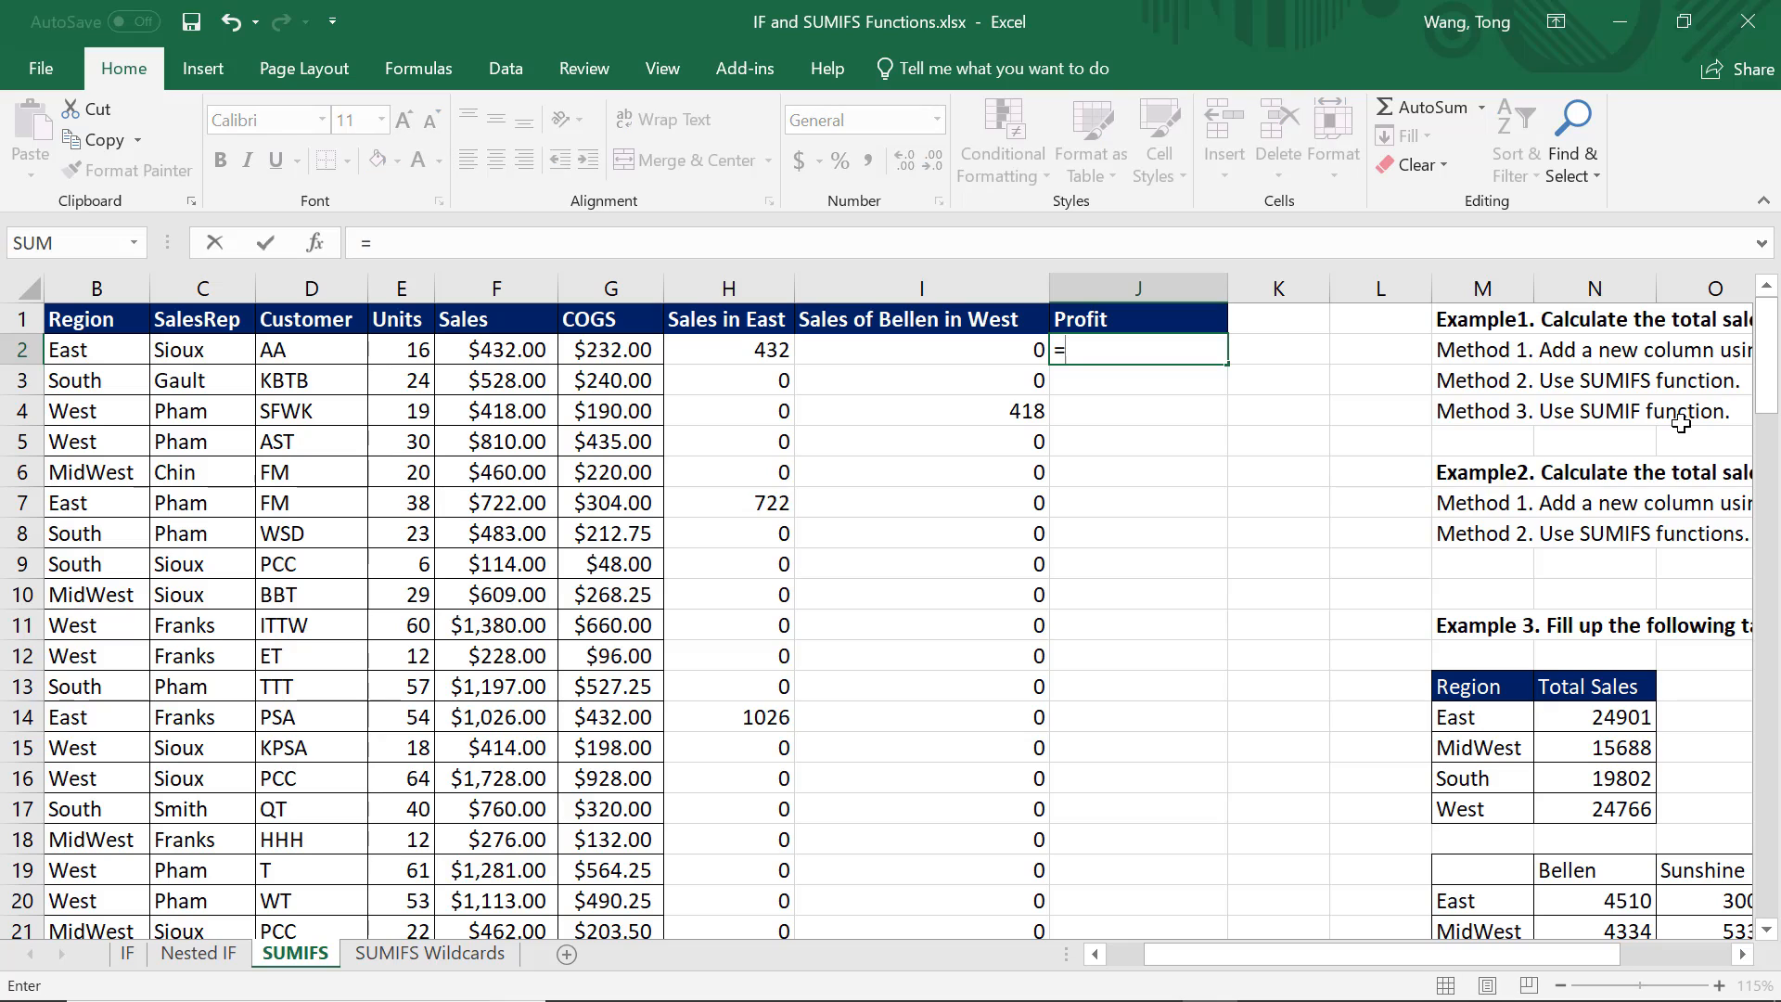
pyautogui.write('f2-')
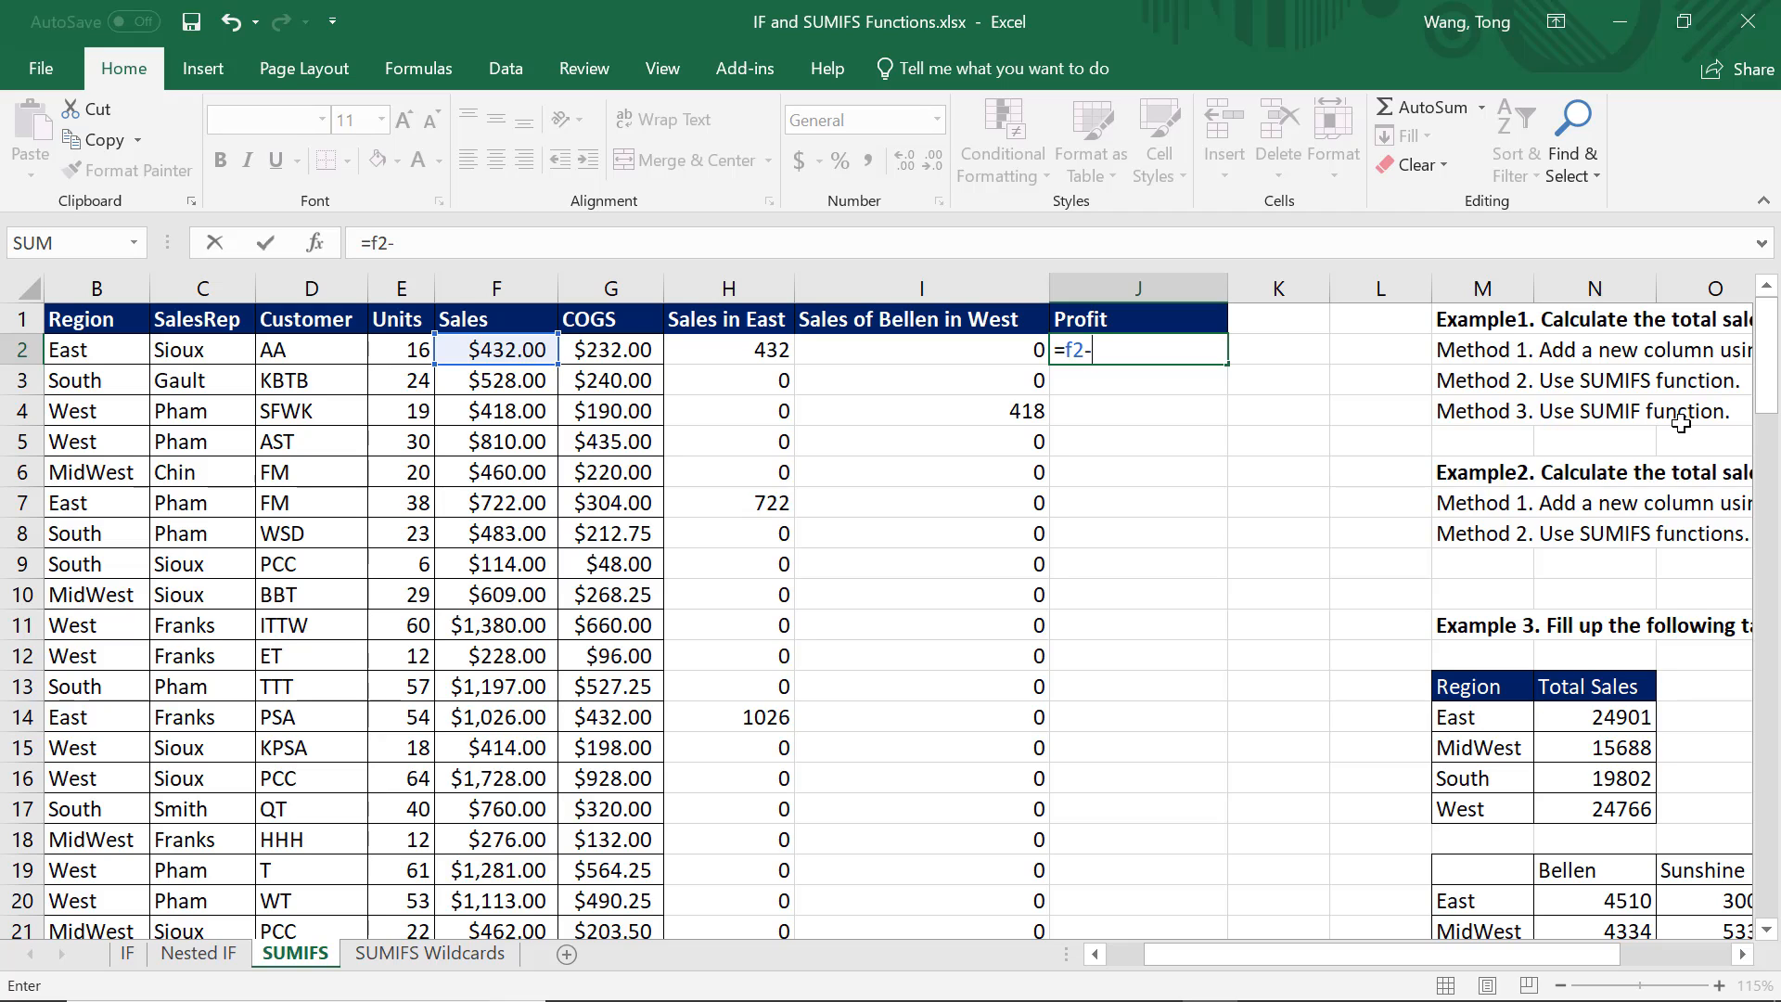
pyautogui.write('g2')
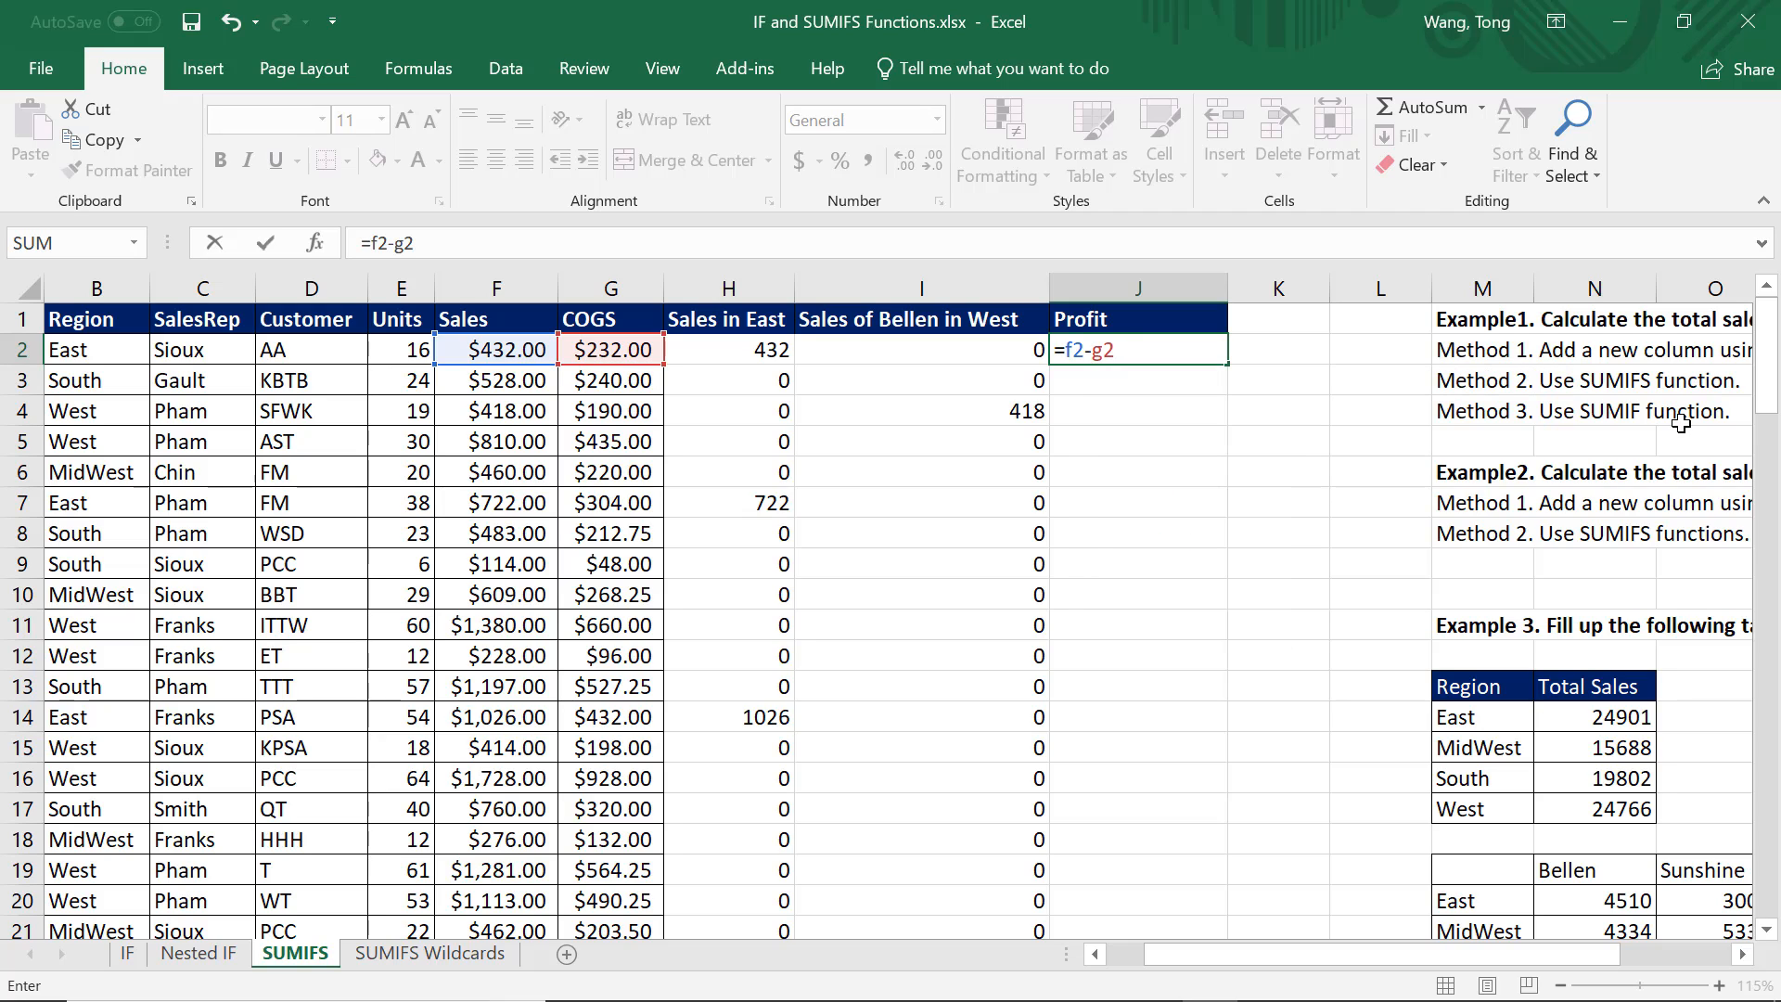
pyautogui.hotkey('ctrl', 'Return')
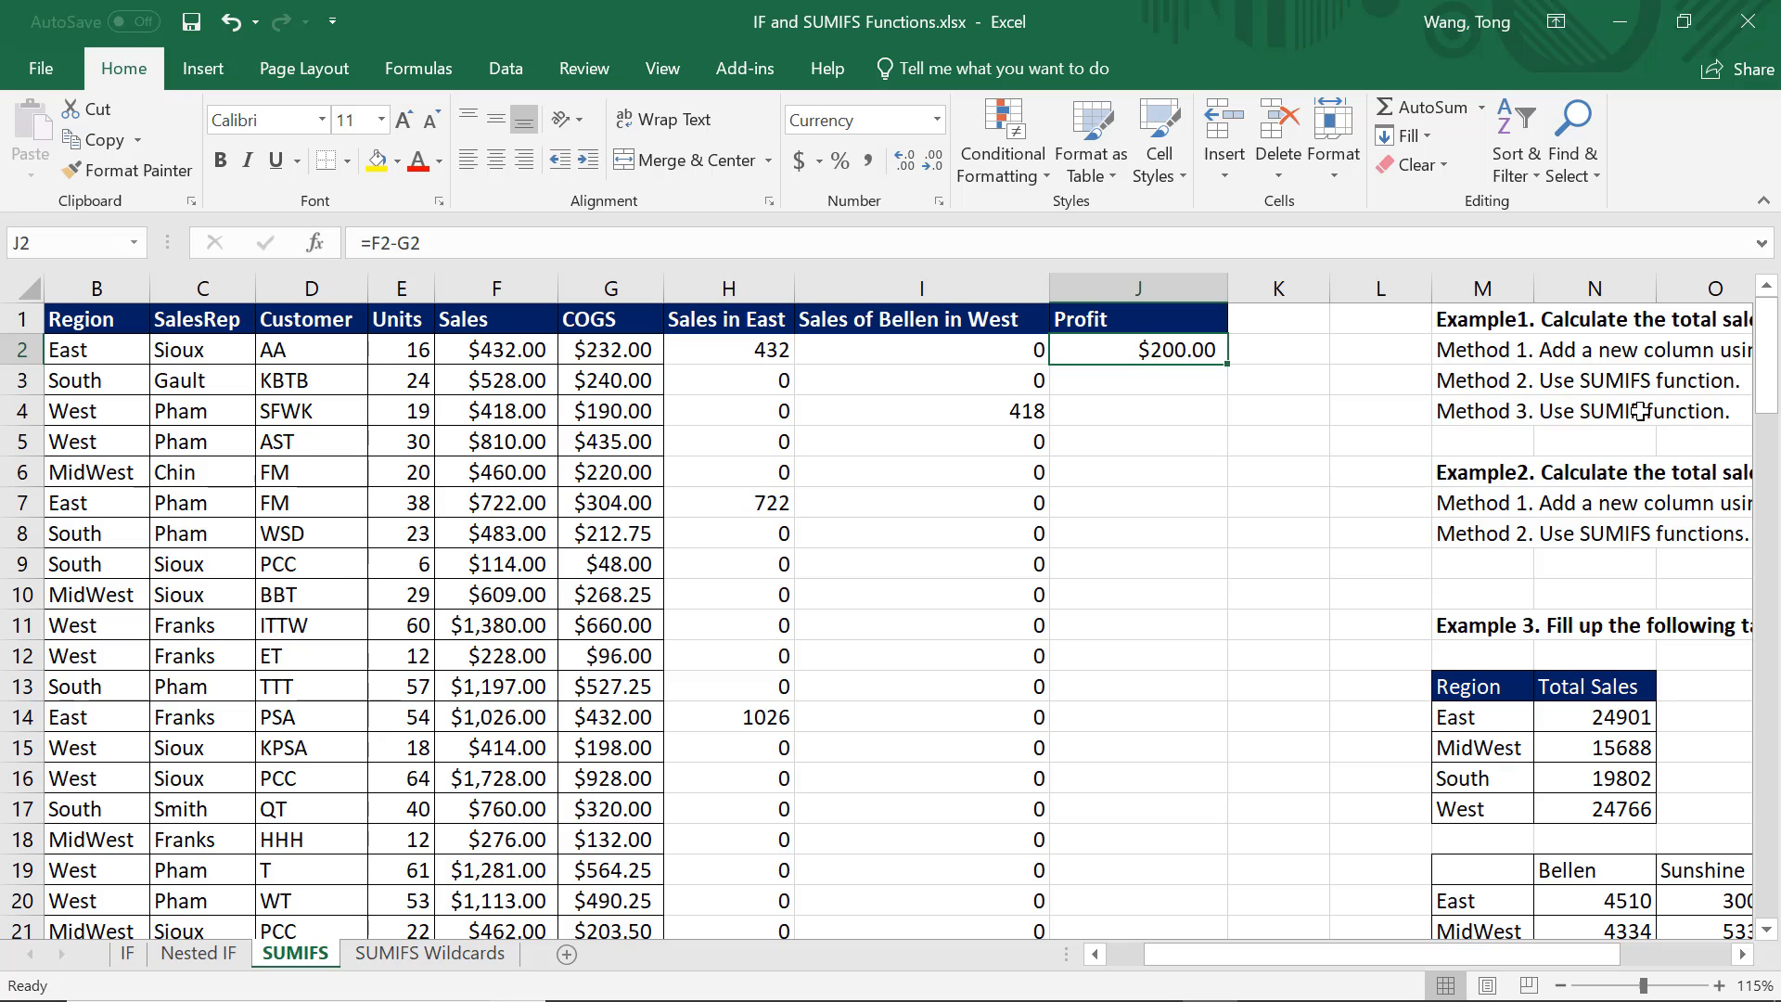
pyautogui.doubleClick(1229, 366)
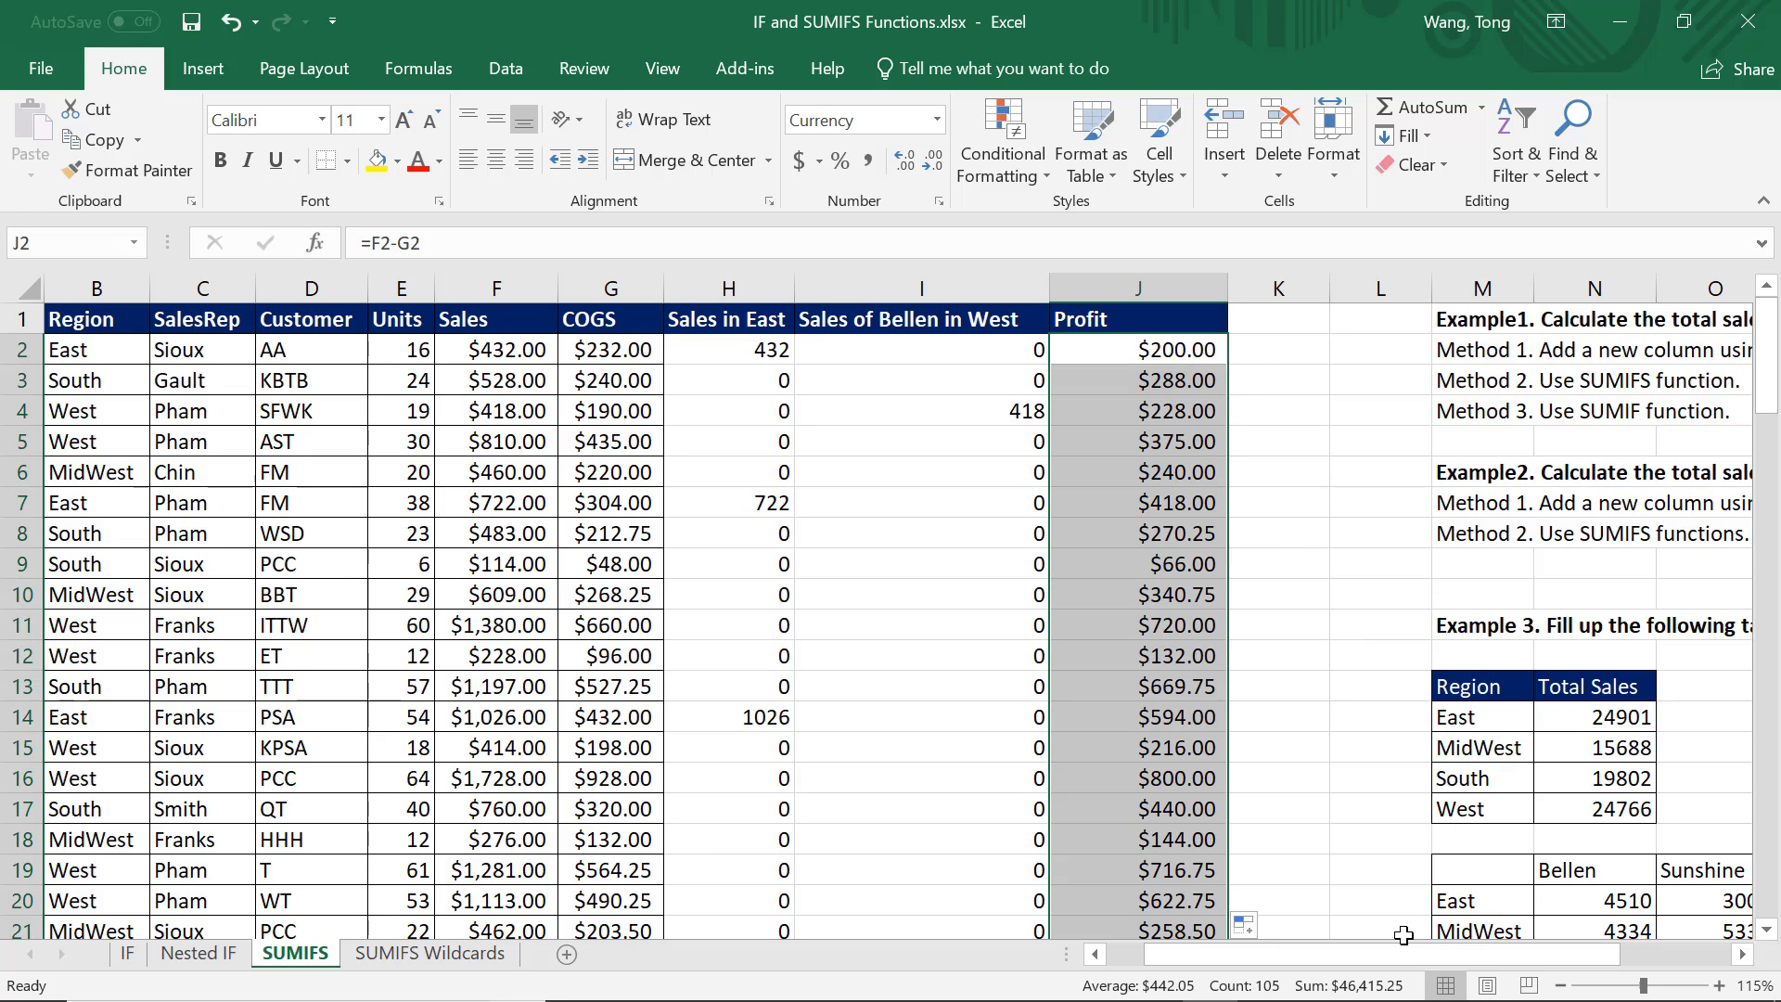
# Start a SUMIFS formula in M27, below the Example 4 heading, with the Sales values F2:F106 as the sum range.
pyautogui.moveTo(1410, 948); pyautogui.dragTo(1623, 952)
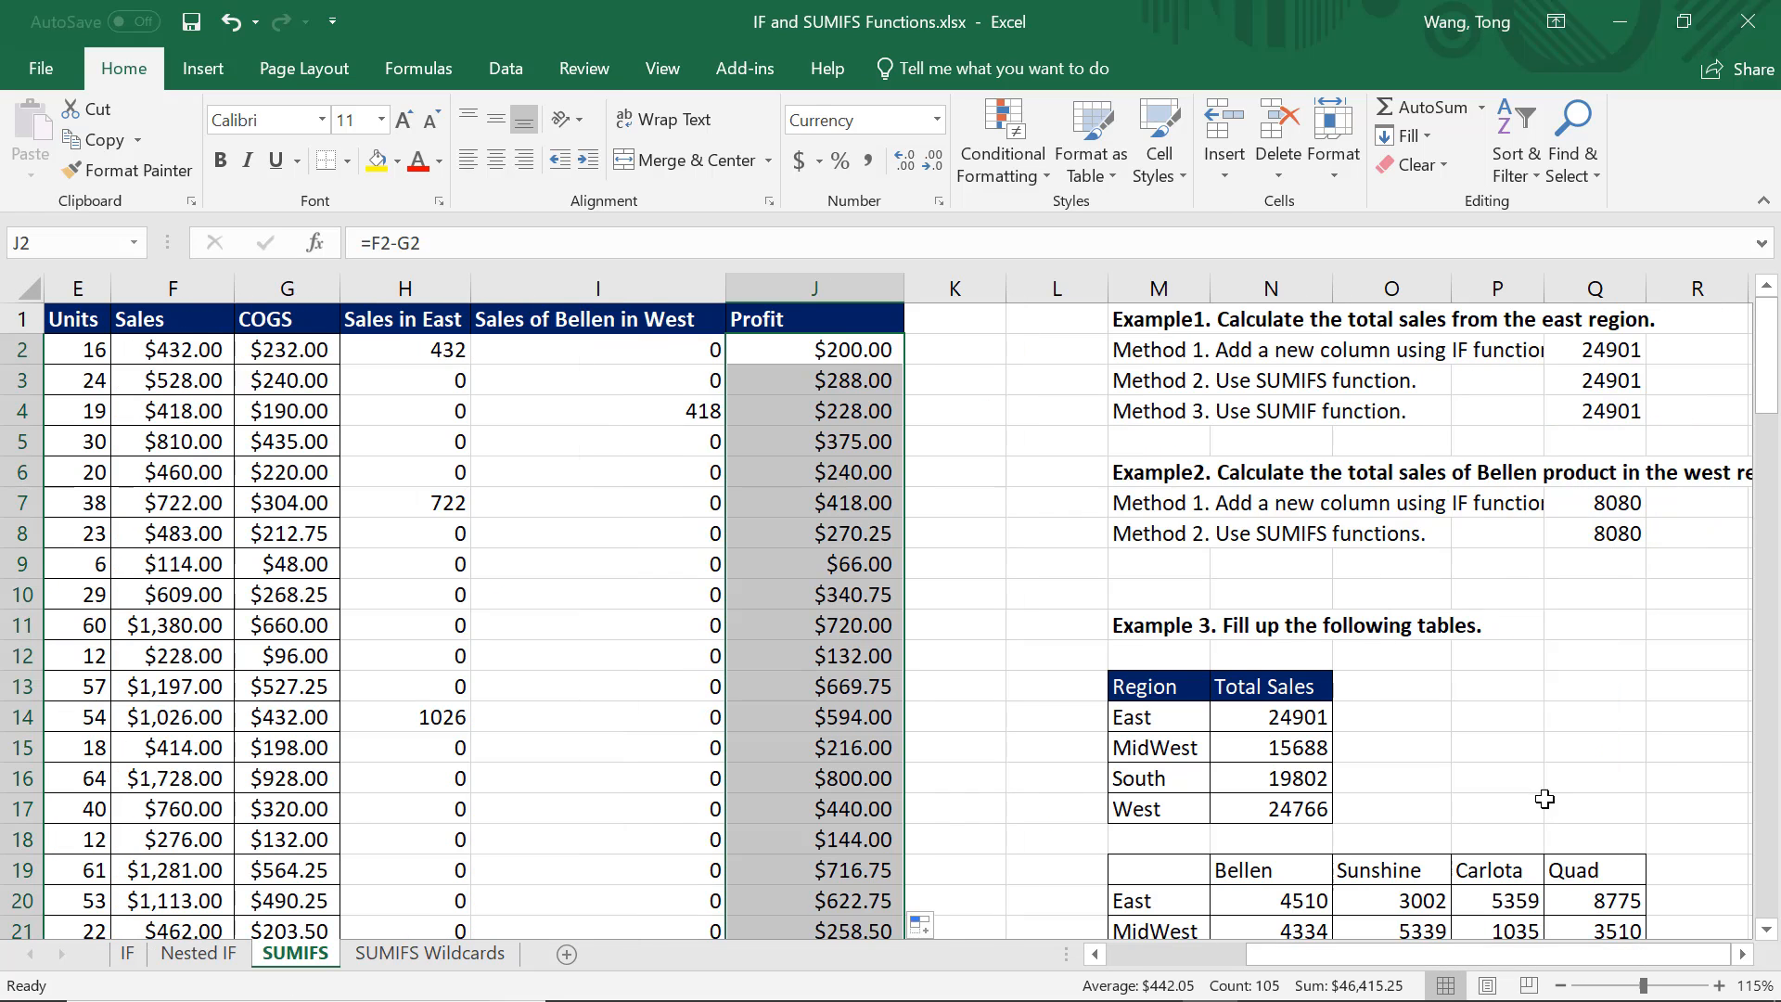
pyautogui.scroll(-5, 1539, 796)
pyautogui.click(1202, 660)
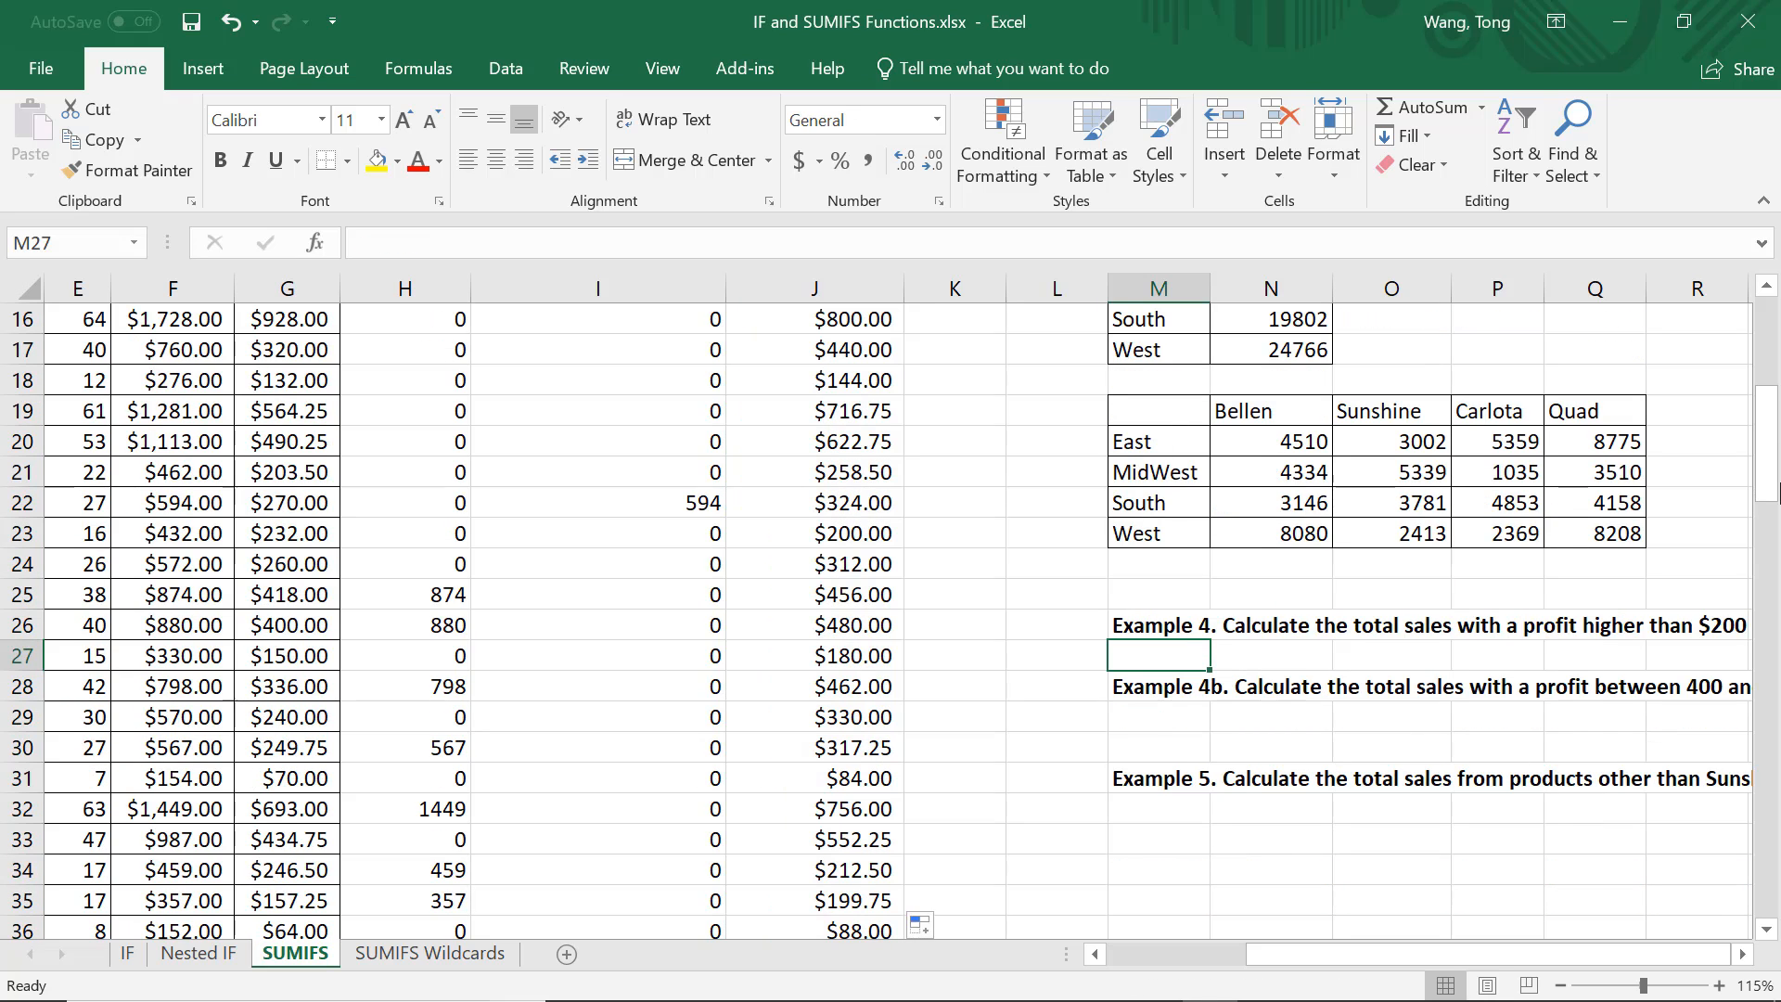
pyautogui.write('=sumif')
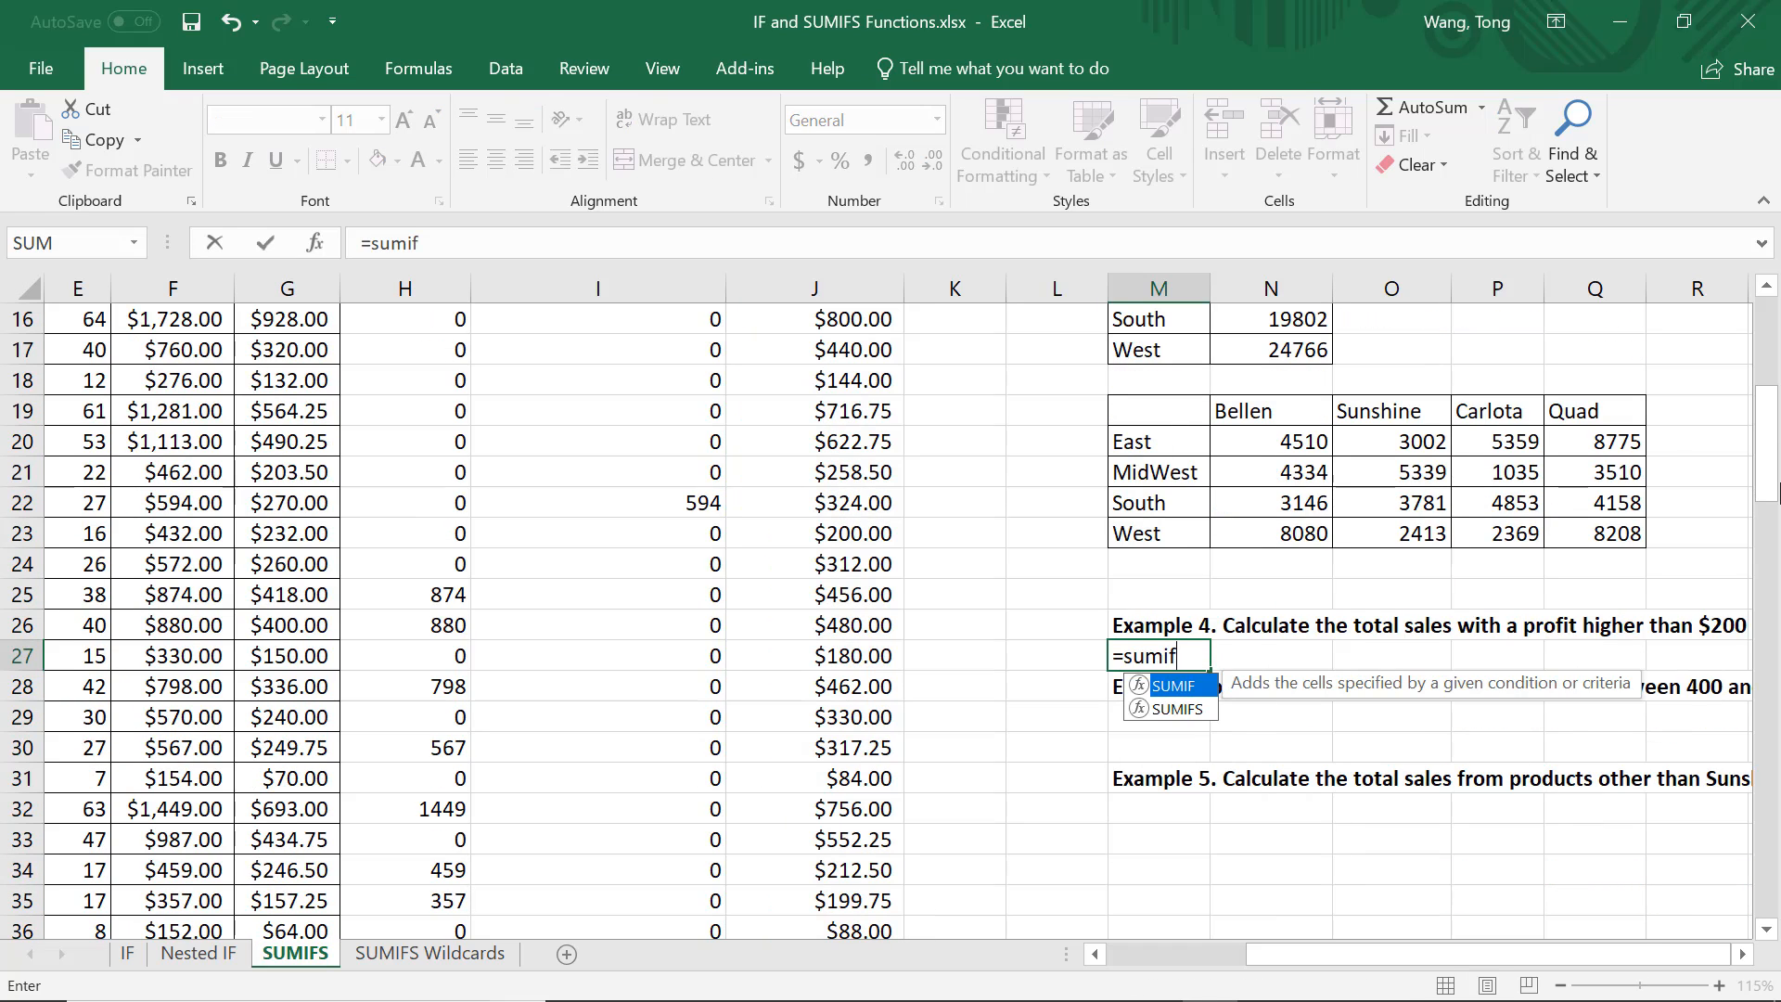
pyautogui.write('s(')
pyautogui.press('Left')
pyautogui.press('Left')
pyautogui.press('Left')
pyautogui.press('Left')
pyautogui.press('Left')
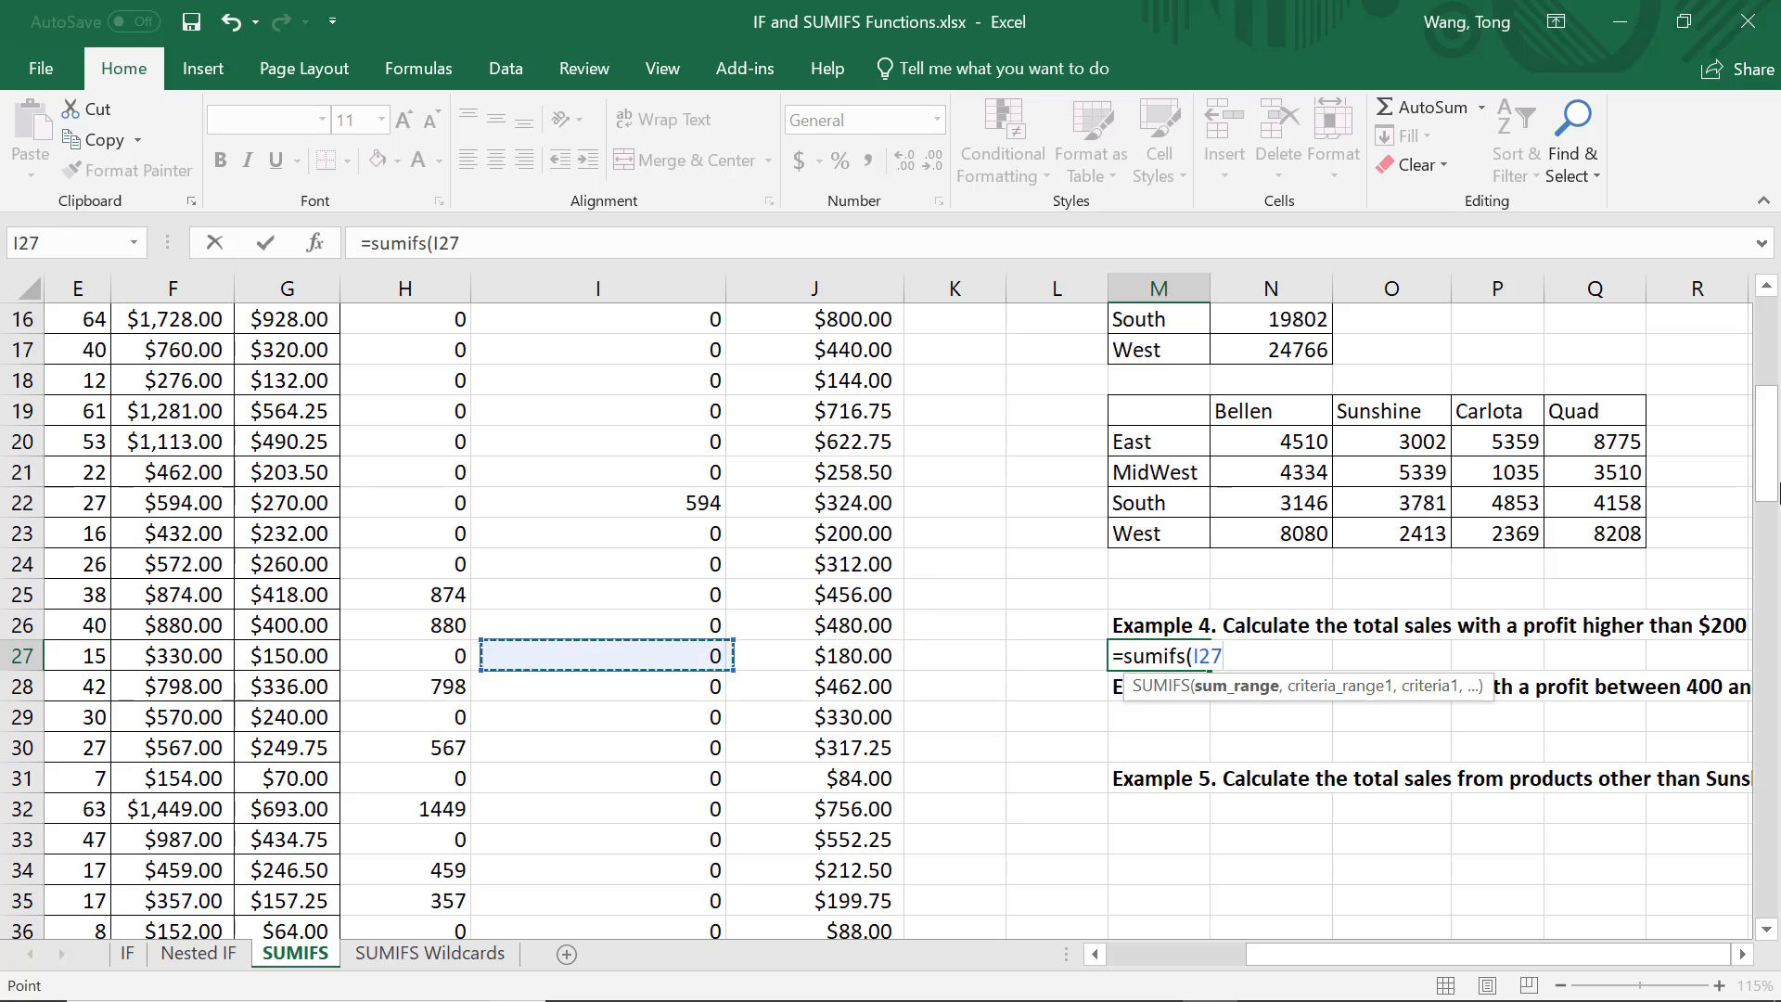
pyautogui.press('Left')
pyautogui.press('Left')
pyautogui.hotkey('ctrl', 'Up')
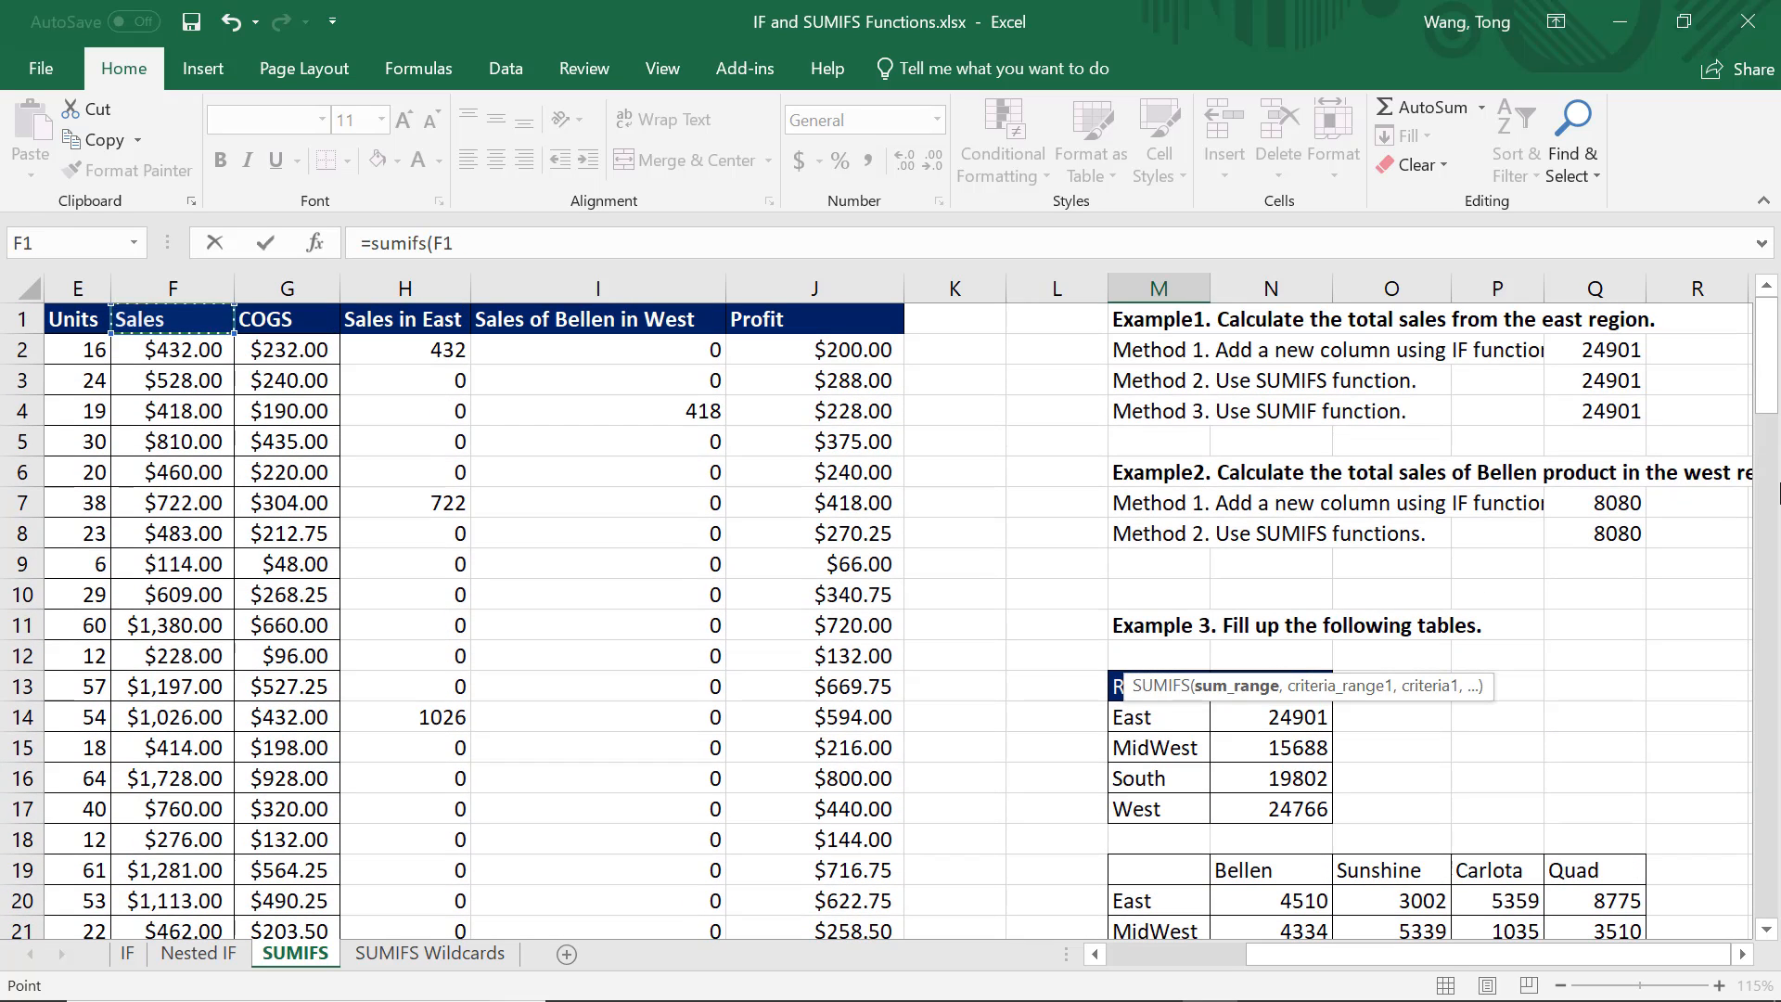
pyautogui.press('Down')
pyautogui.hotkey('ctrl', 'shift', 'Down')
pyautogui.write(',')
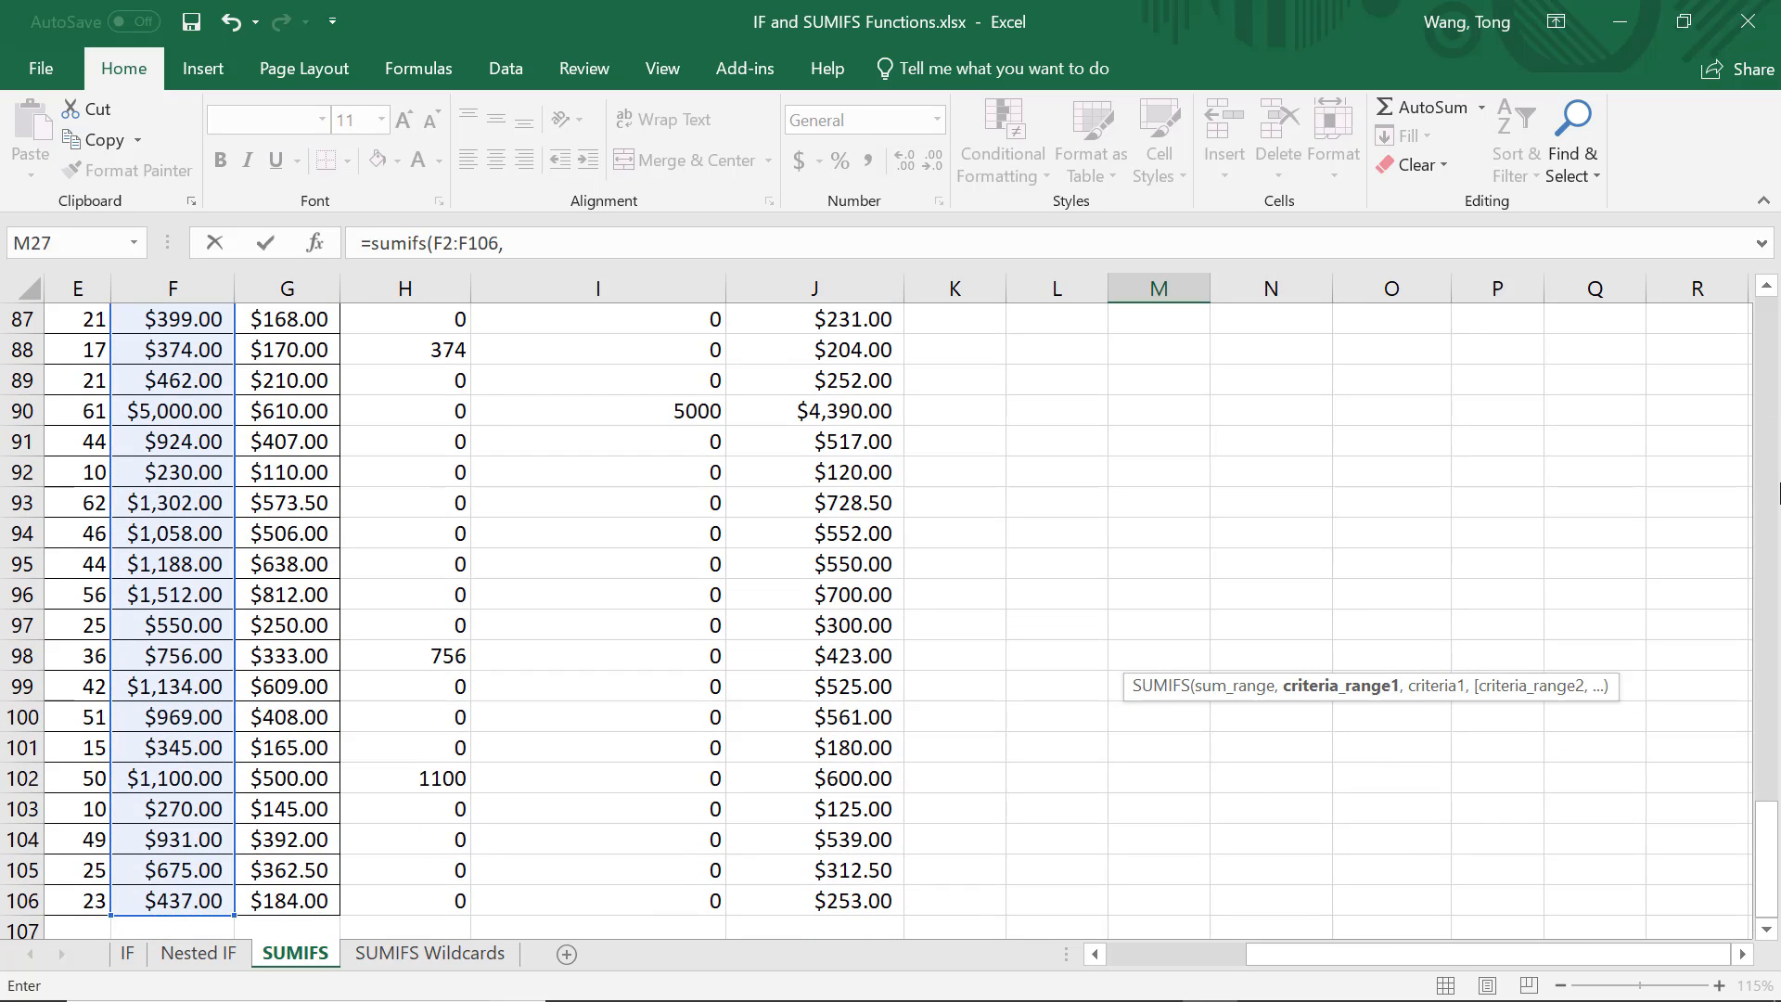
# Complete the M27 formula with the Profit values J2:J106 as criteria range and ">200" as the criterion.
pyautogui.press('Left')
pyautogui.press('Left')
pyautogui.press('Left')
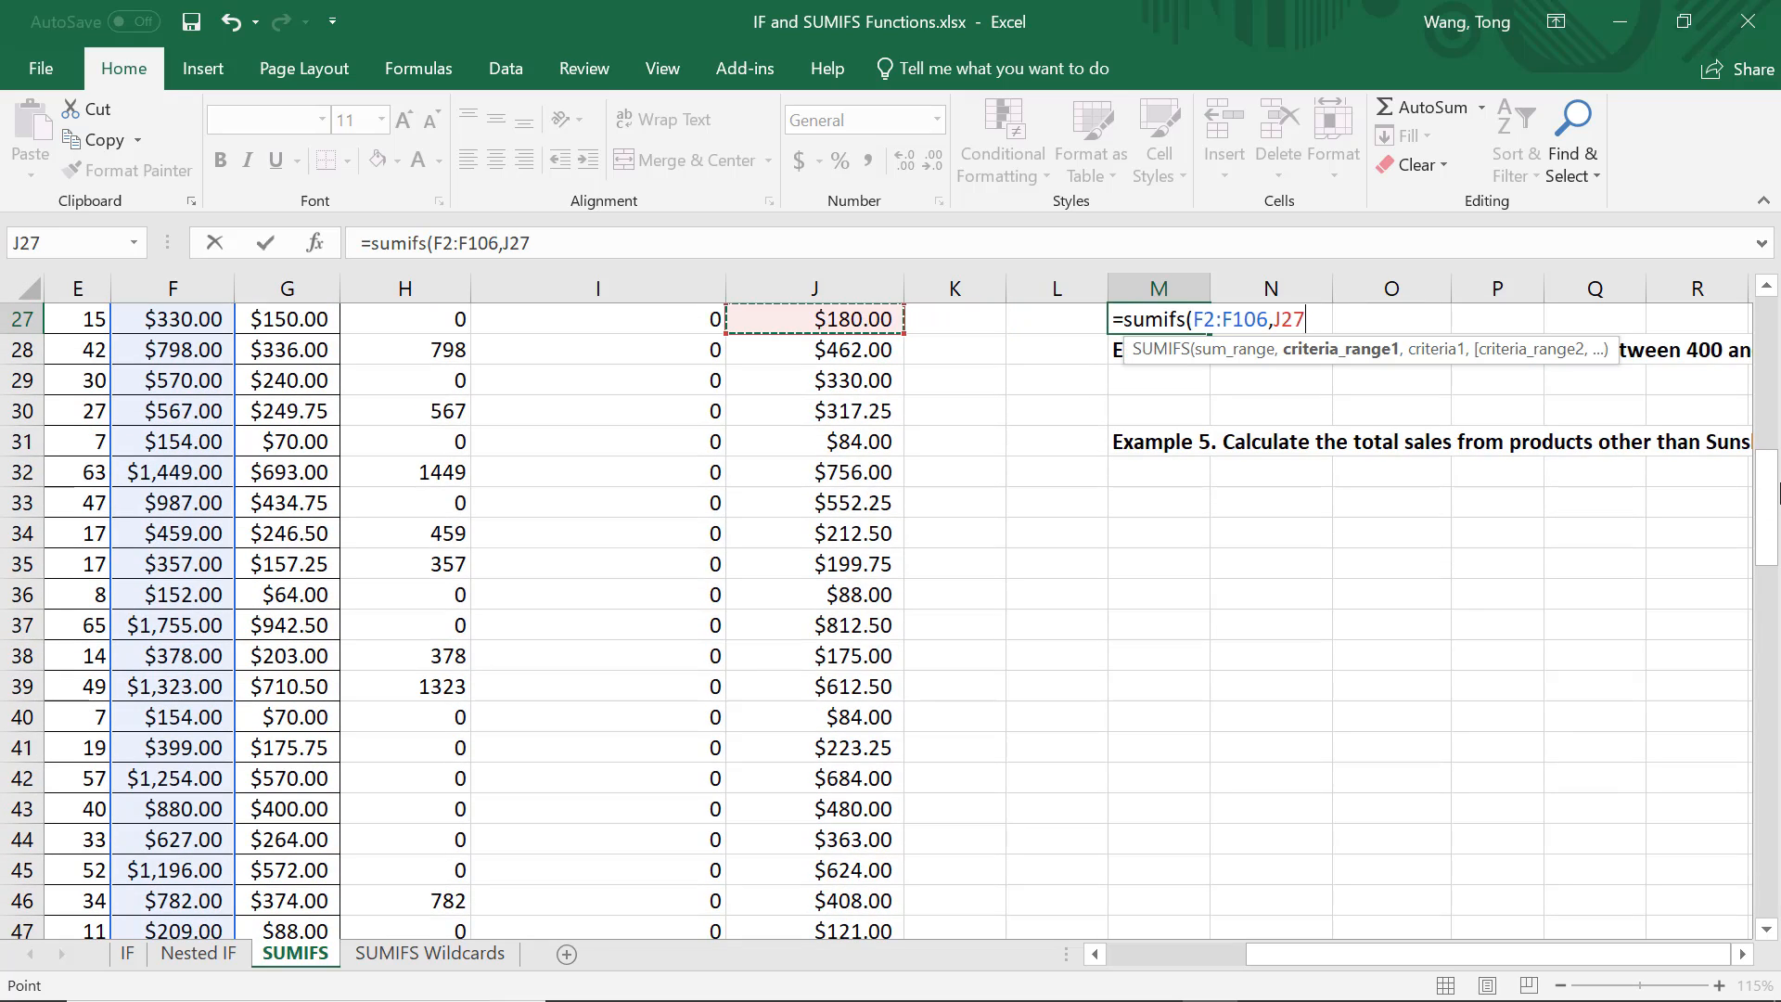
pyautogui.hotkey('ctrl', 'Up')
pyautogui.press('Down')
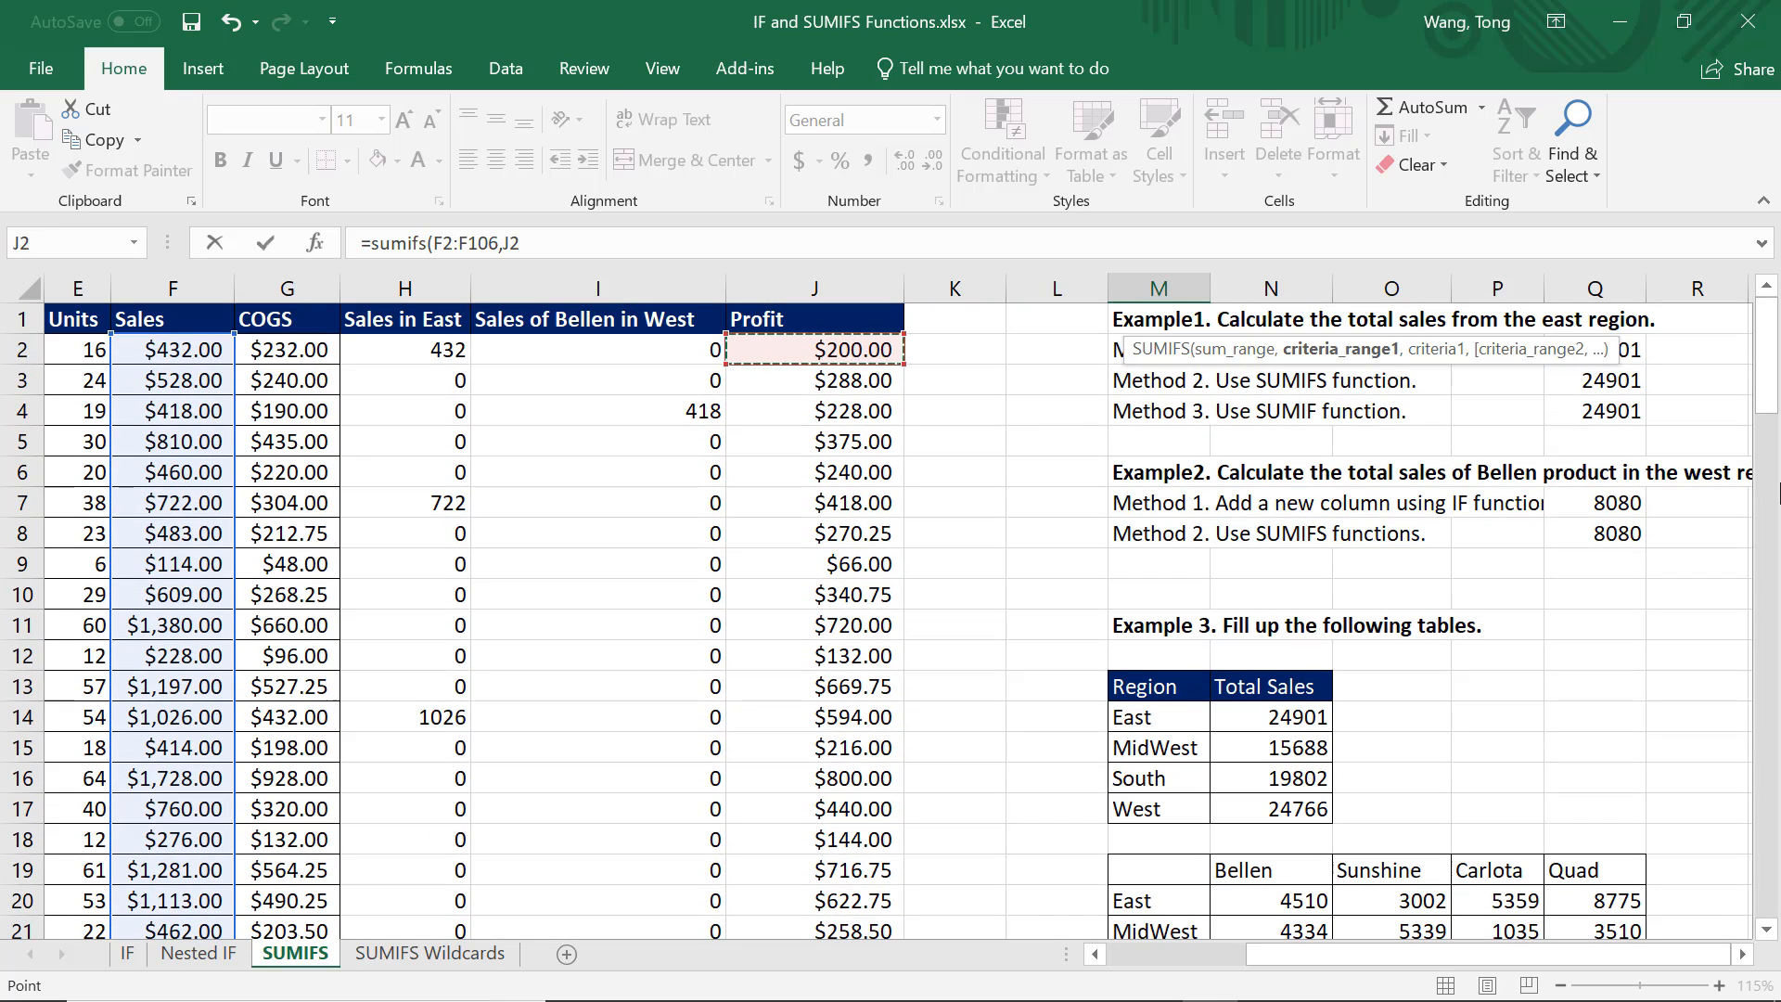
pyautogui.hotkey('ctrl', 'shift', 'Down')
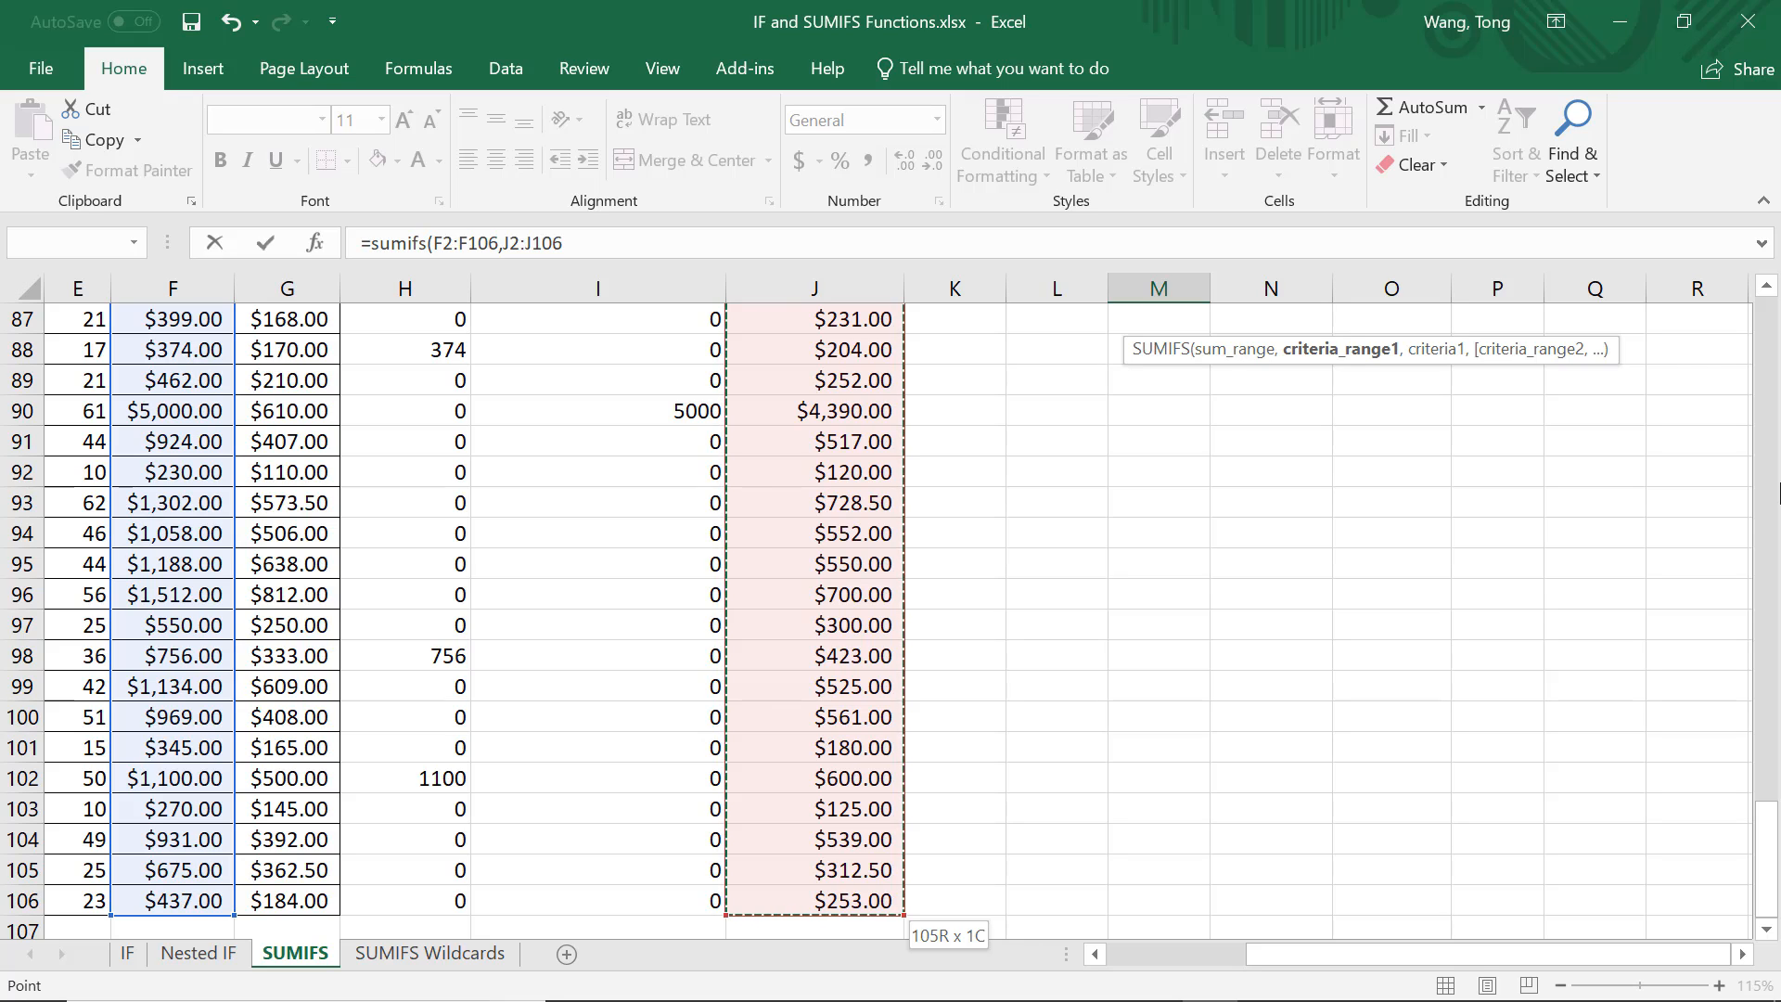
pyautogui.write(',')
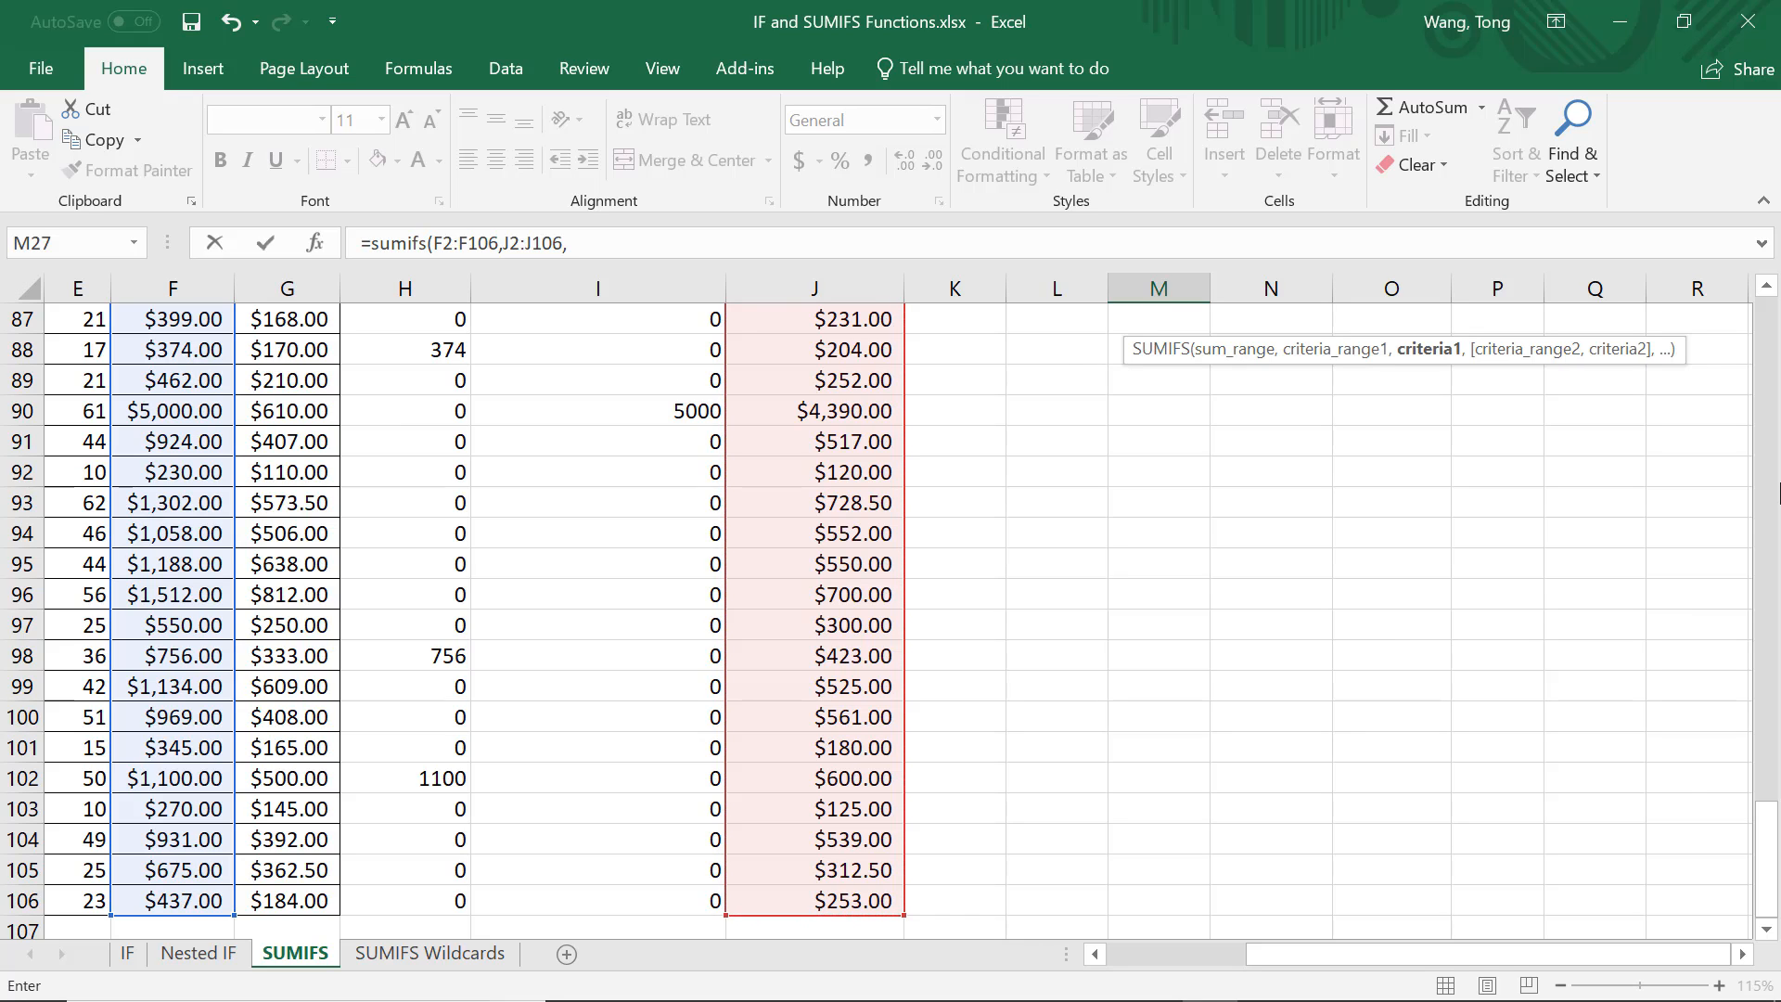
pyautogui.hotkey('ctrl', 'BackSpace')
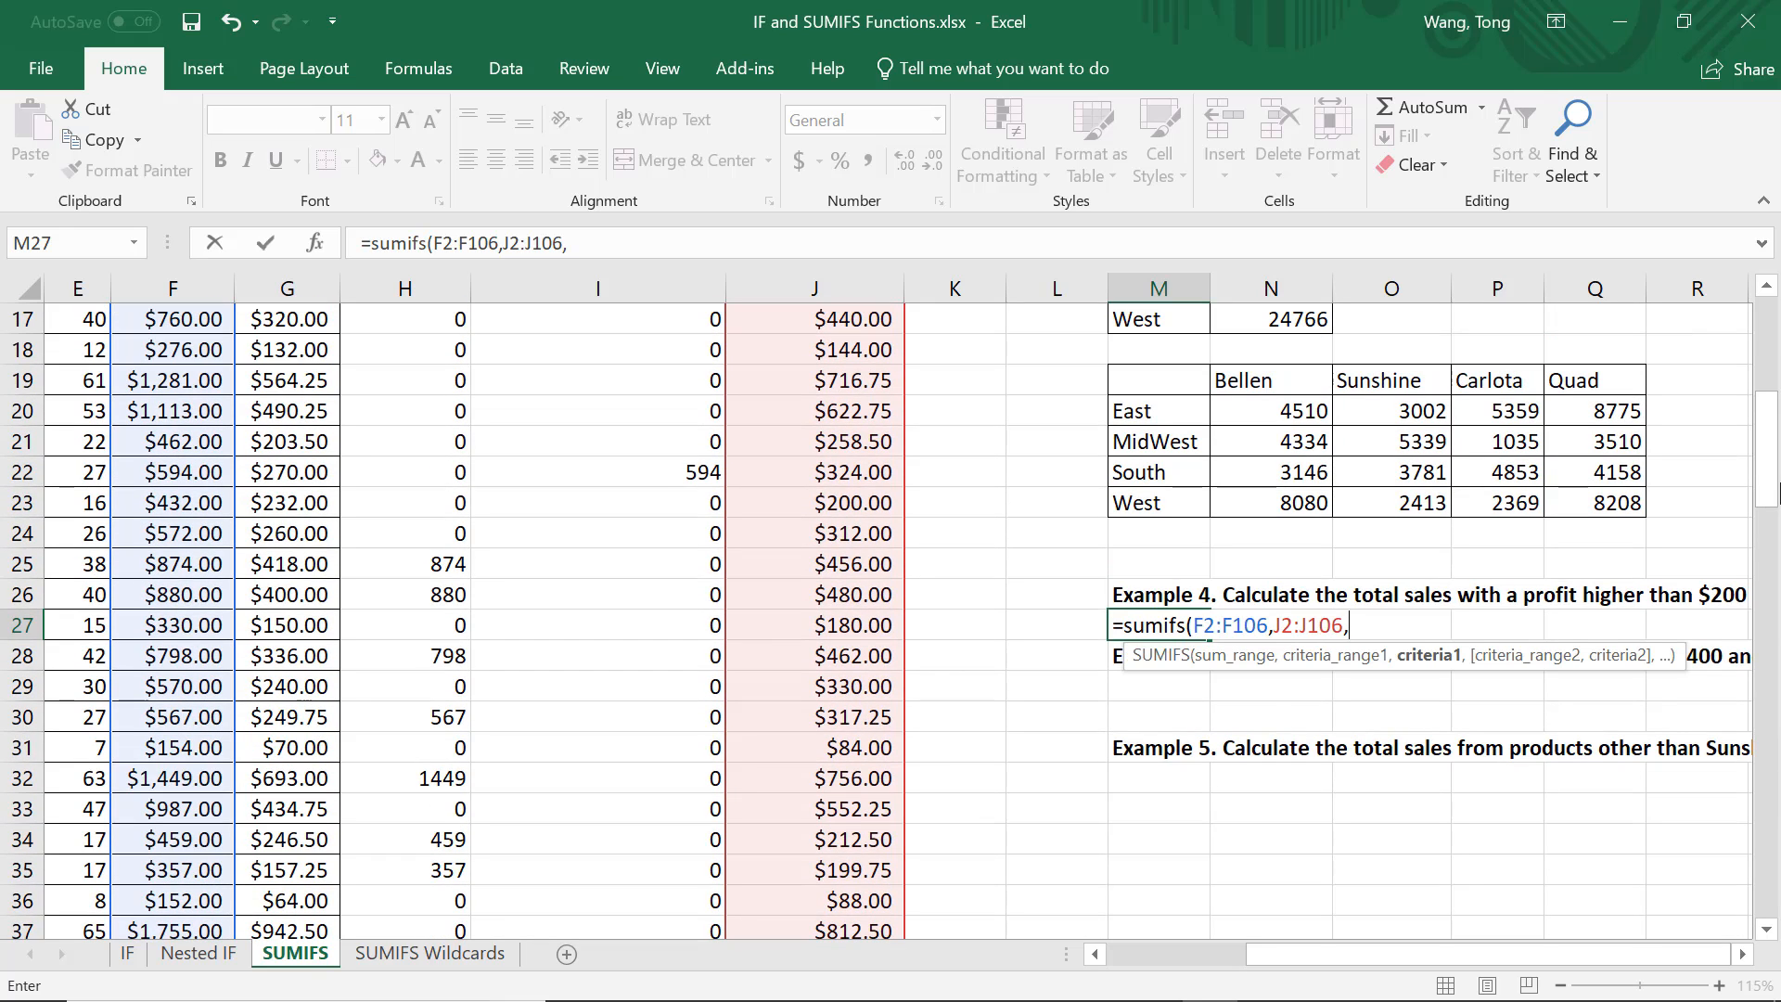
pyautogui.write('"')
pyautogui.write('>')
pyautogui.write('200")')
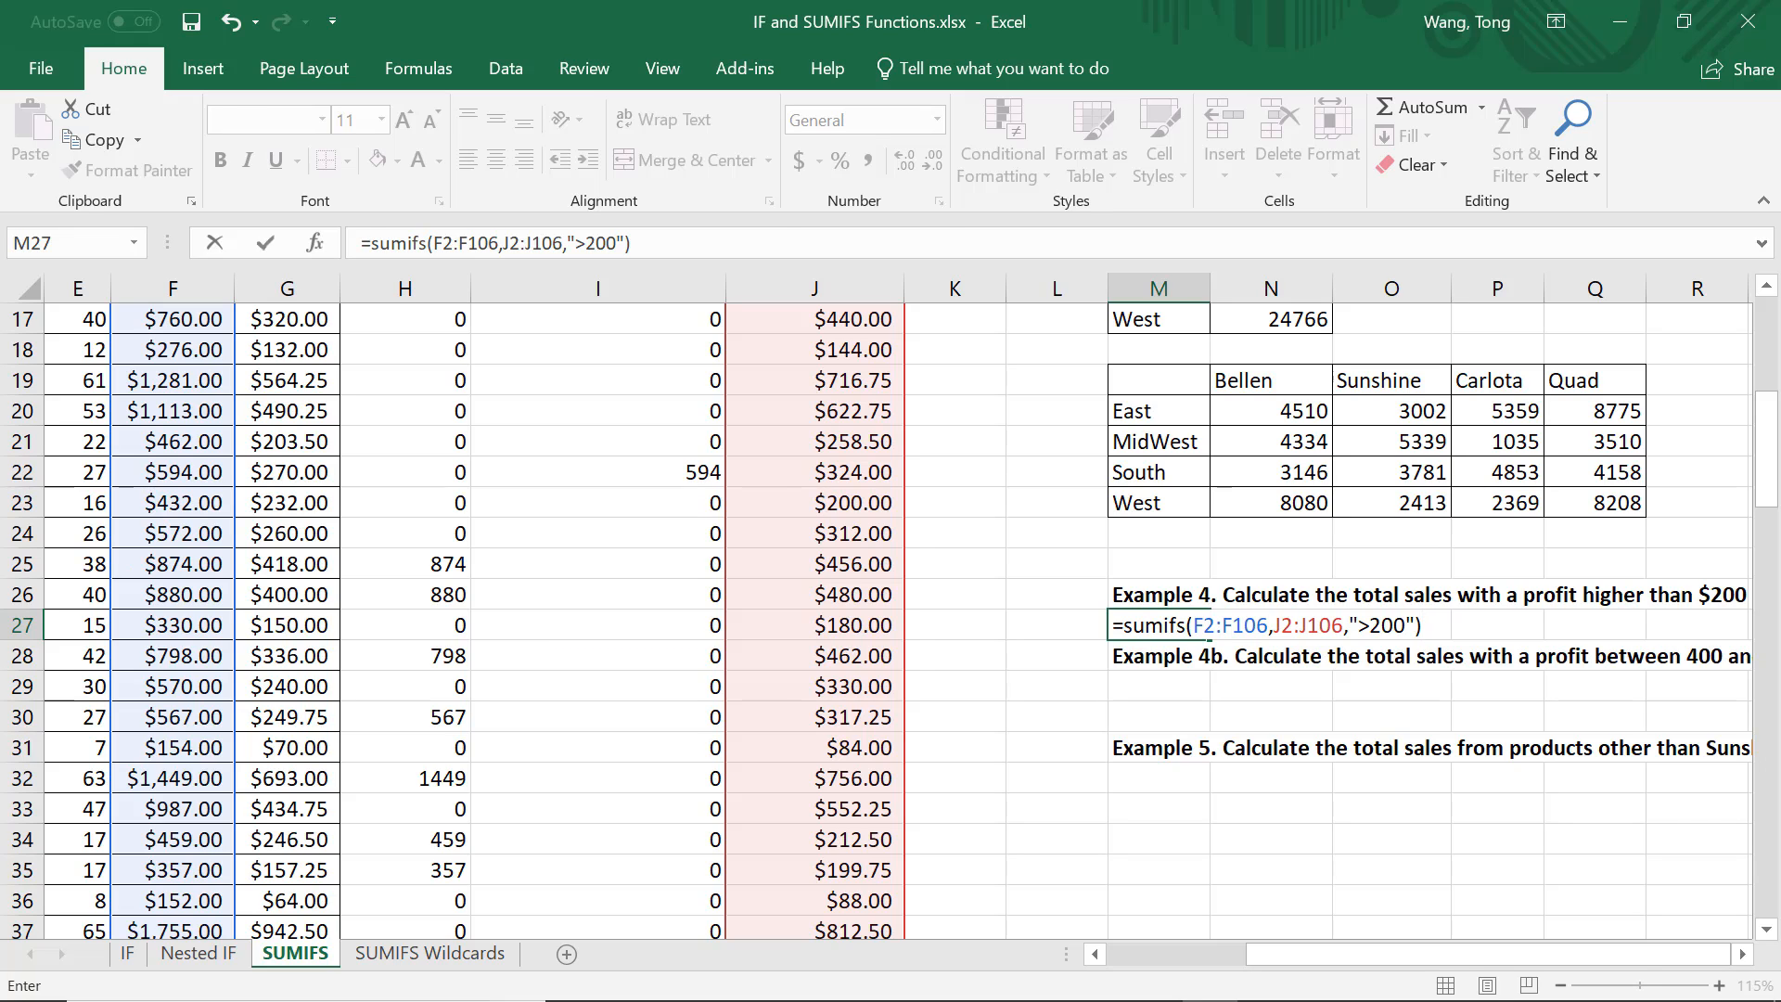
pyautogui.press('Return')
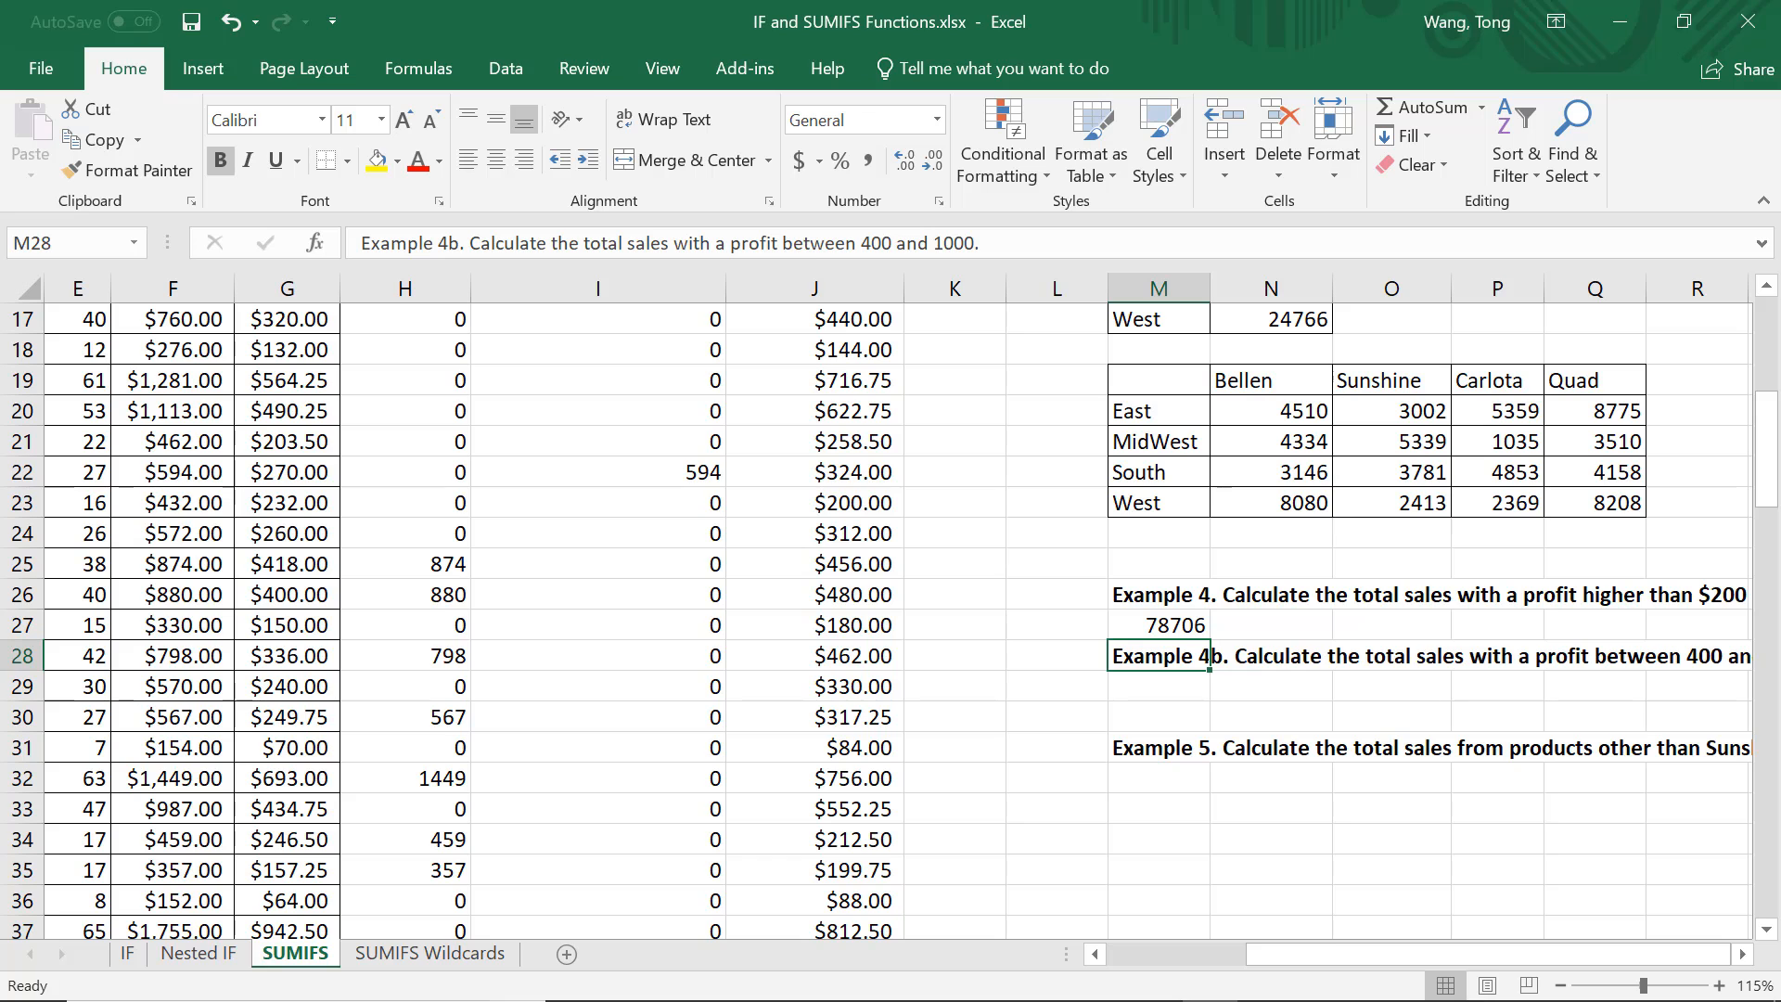
# Start a SUMIFS formula in M29, below the Example 4b heading, with the Sales values F2:F106 as the sum range.
pyautogui.click(1742, 960)
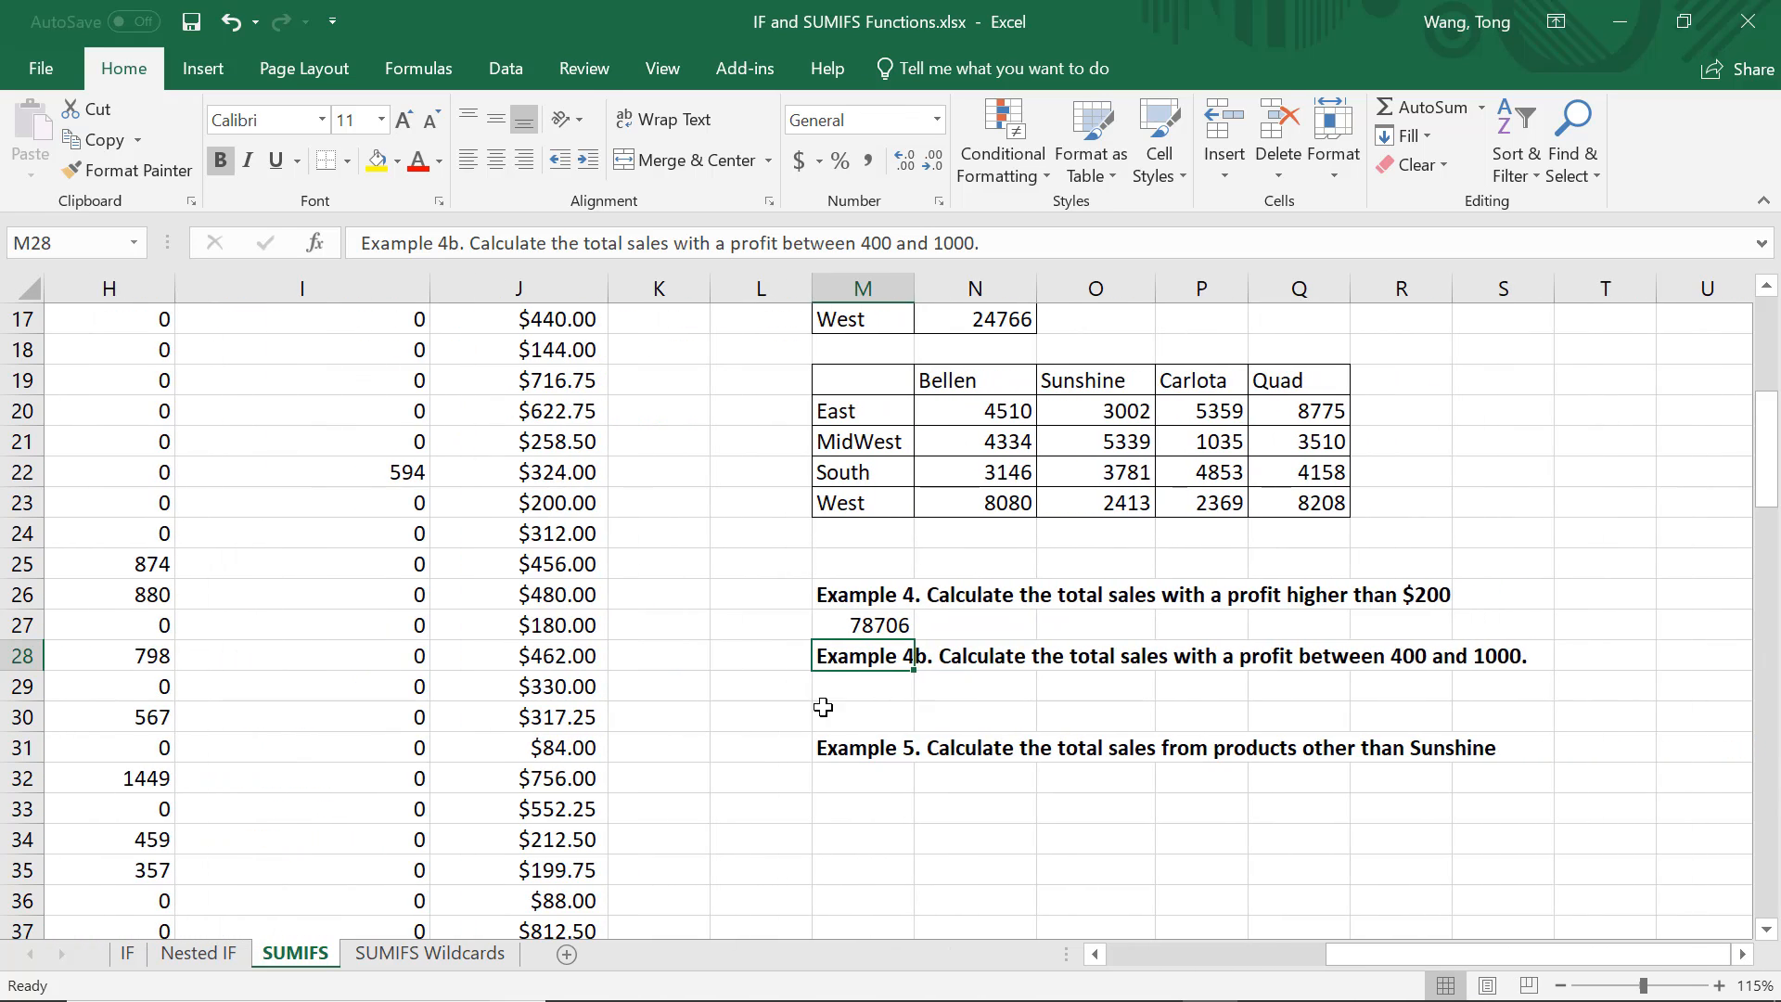
pyautogui.click(830, 696)
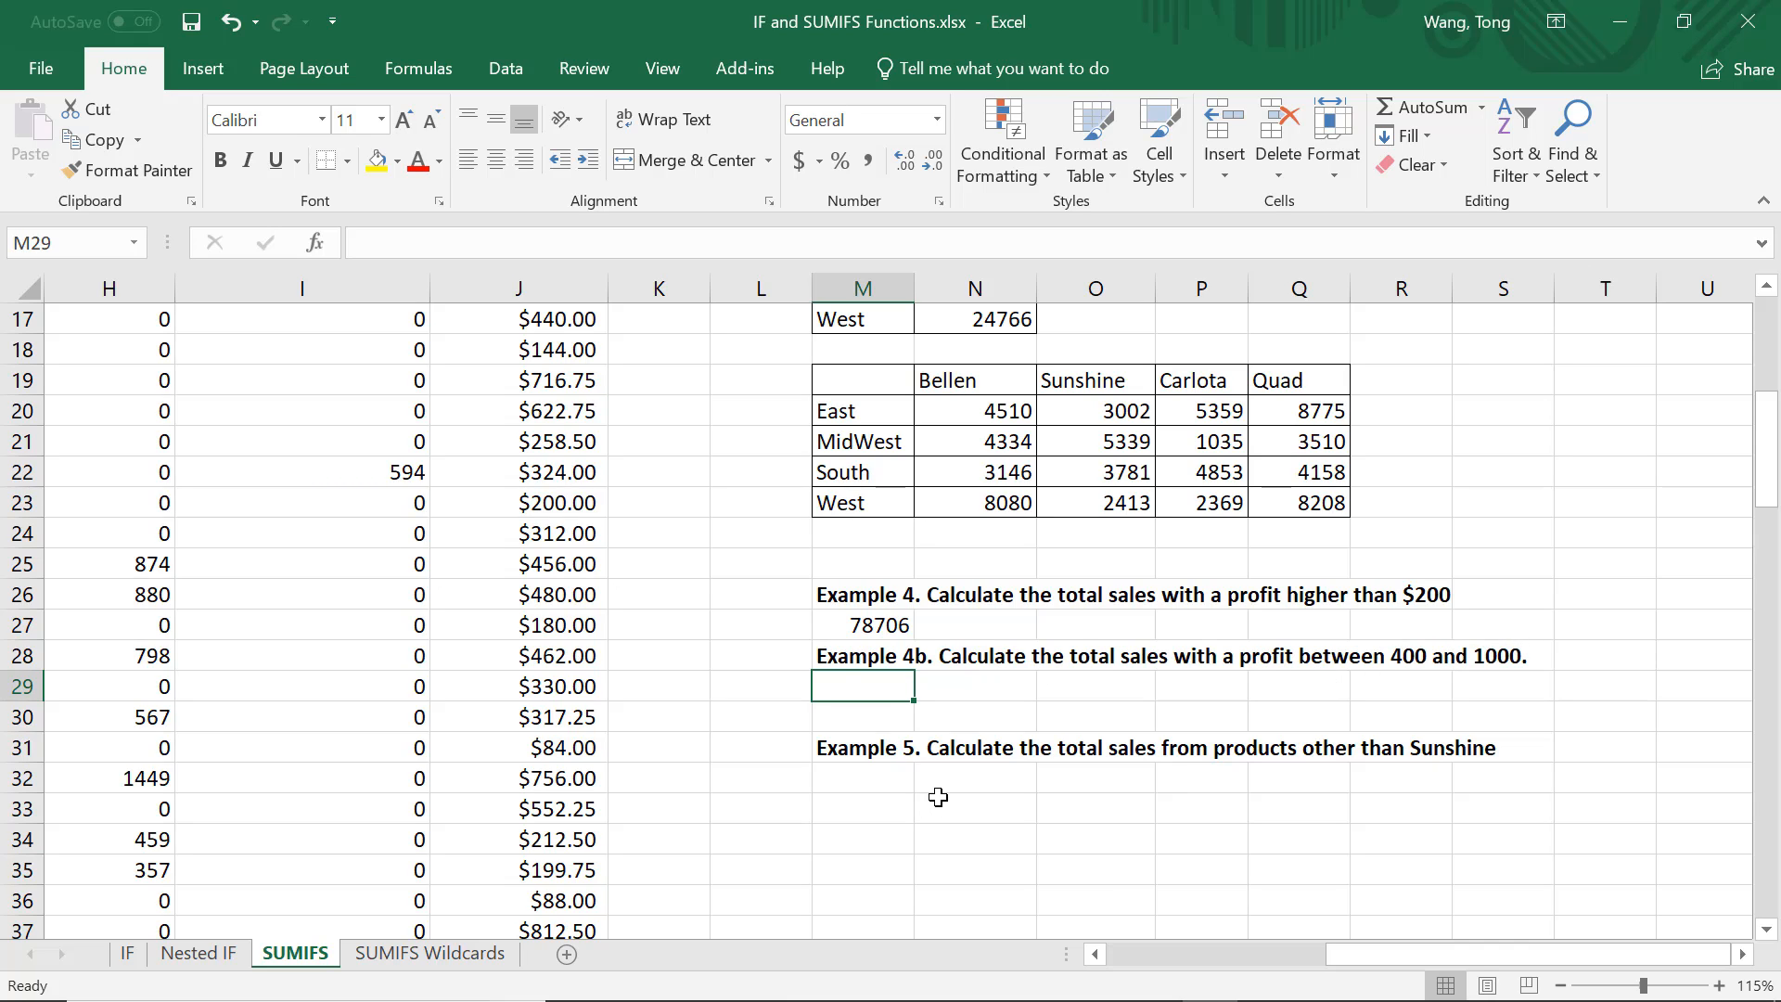
pyautogui.write('=sumifs(')
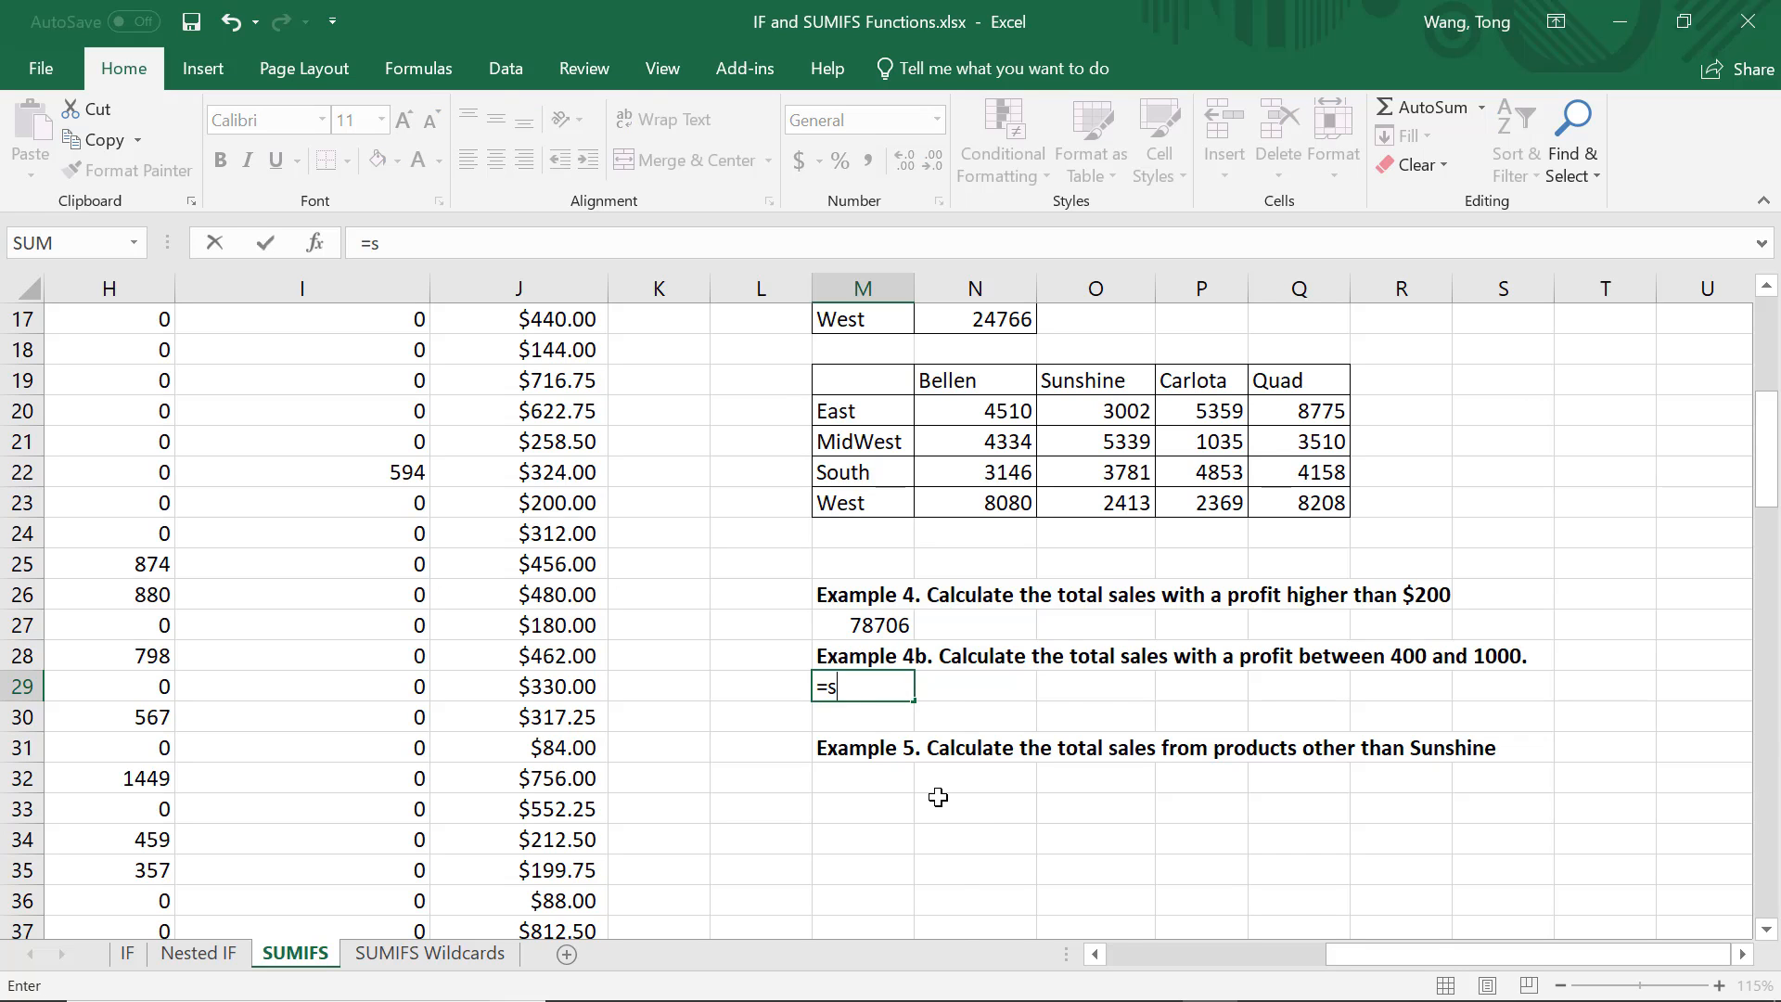
pyautogui.press('Left')
pyautogui.press('Left')
pyautogui.press('Left')
pyautogui.press('Left')
pyautogui.press('Left')
pyautogui.press('Left')
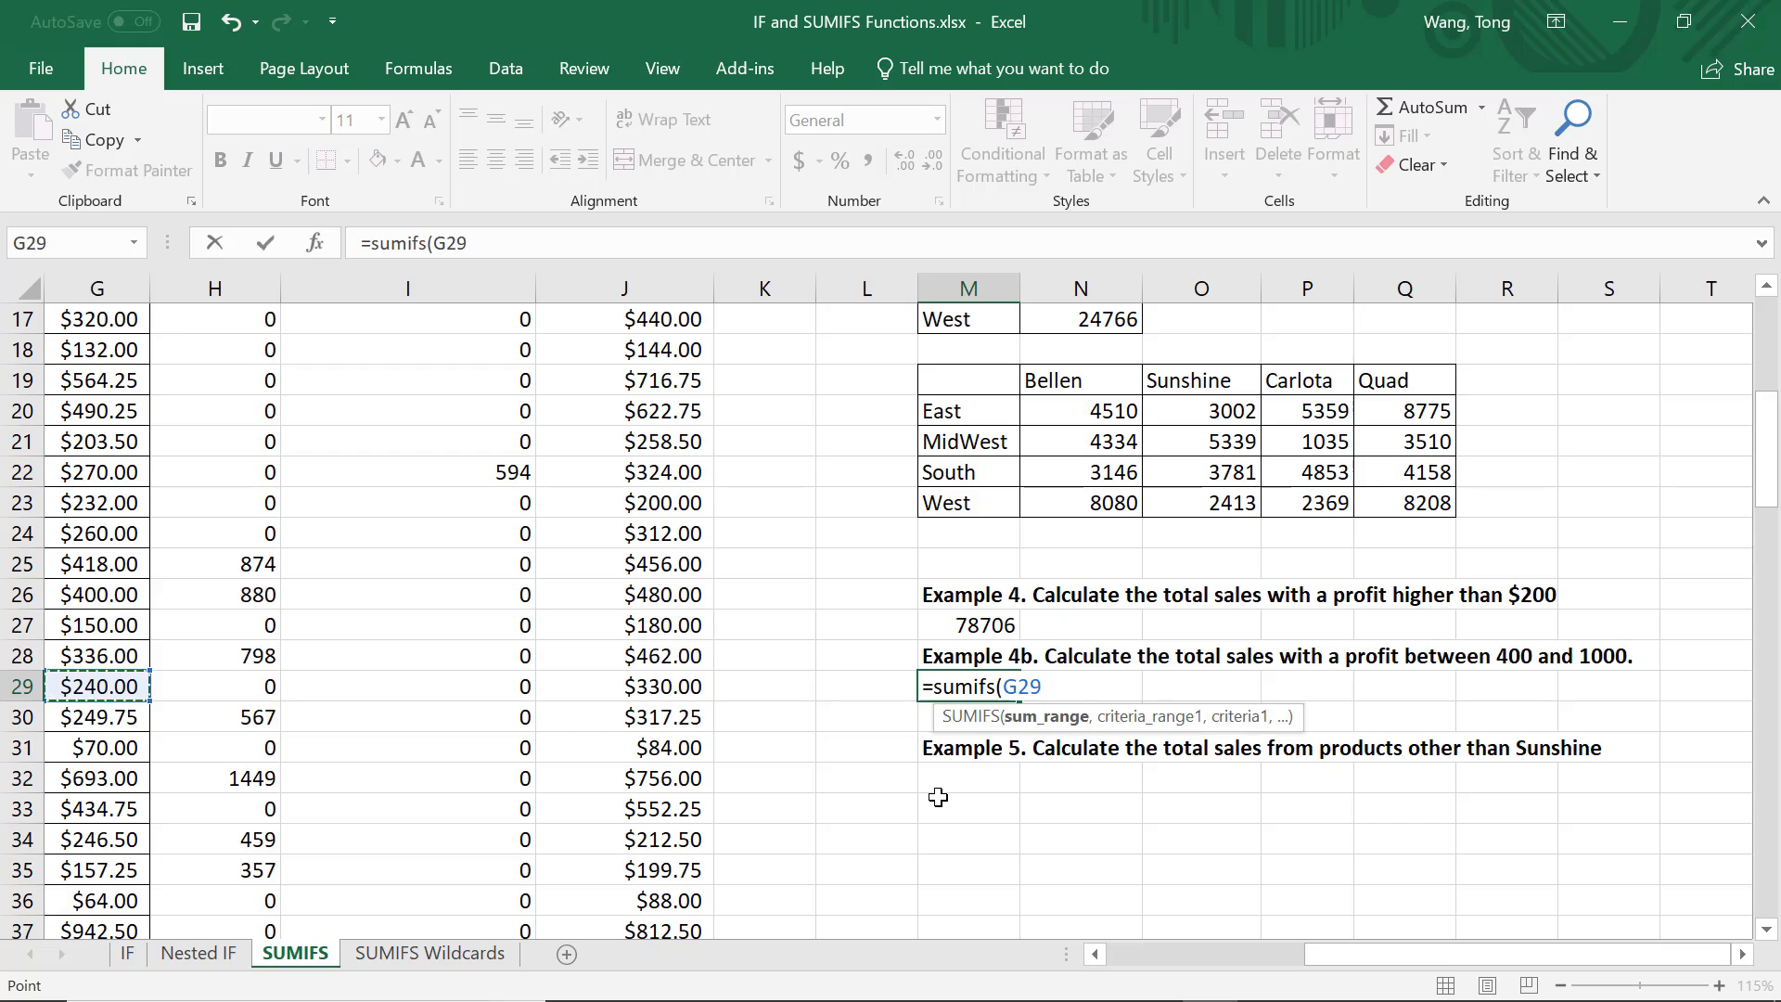
pyautogui.hotkey('ctrl', 'Up')
pyautogui.press('Left')
pyautogui.press('Down')
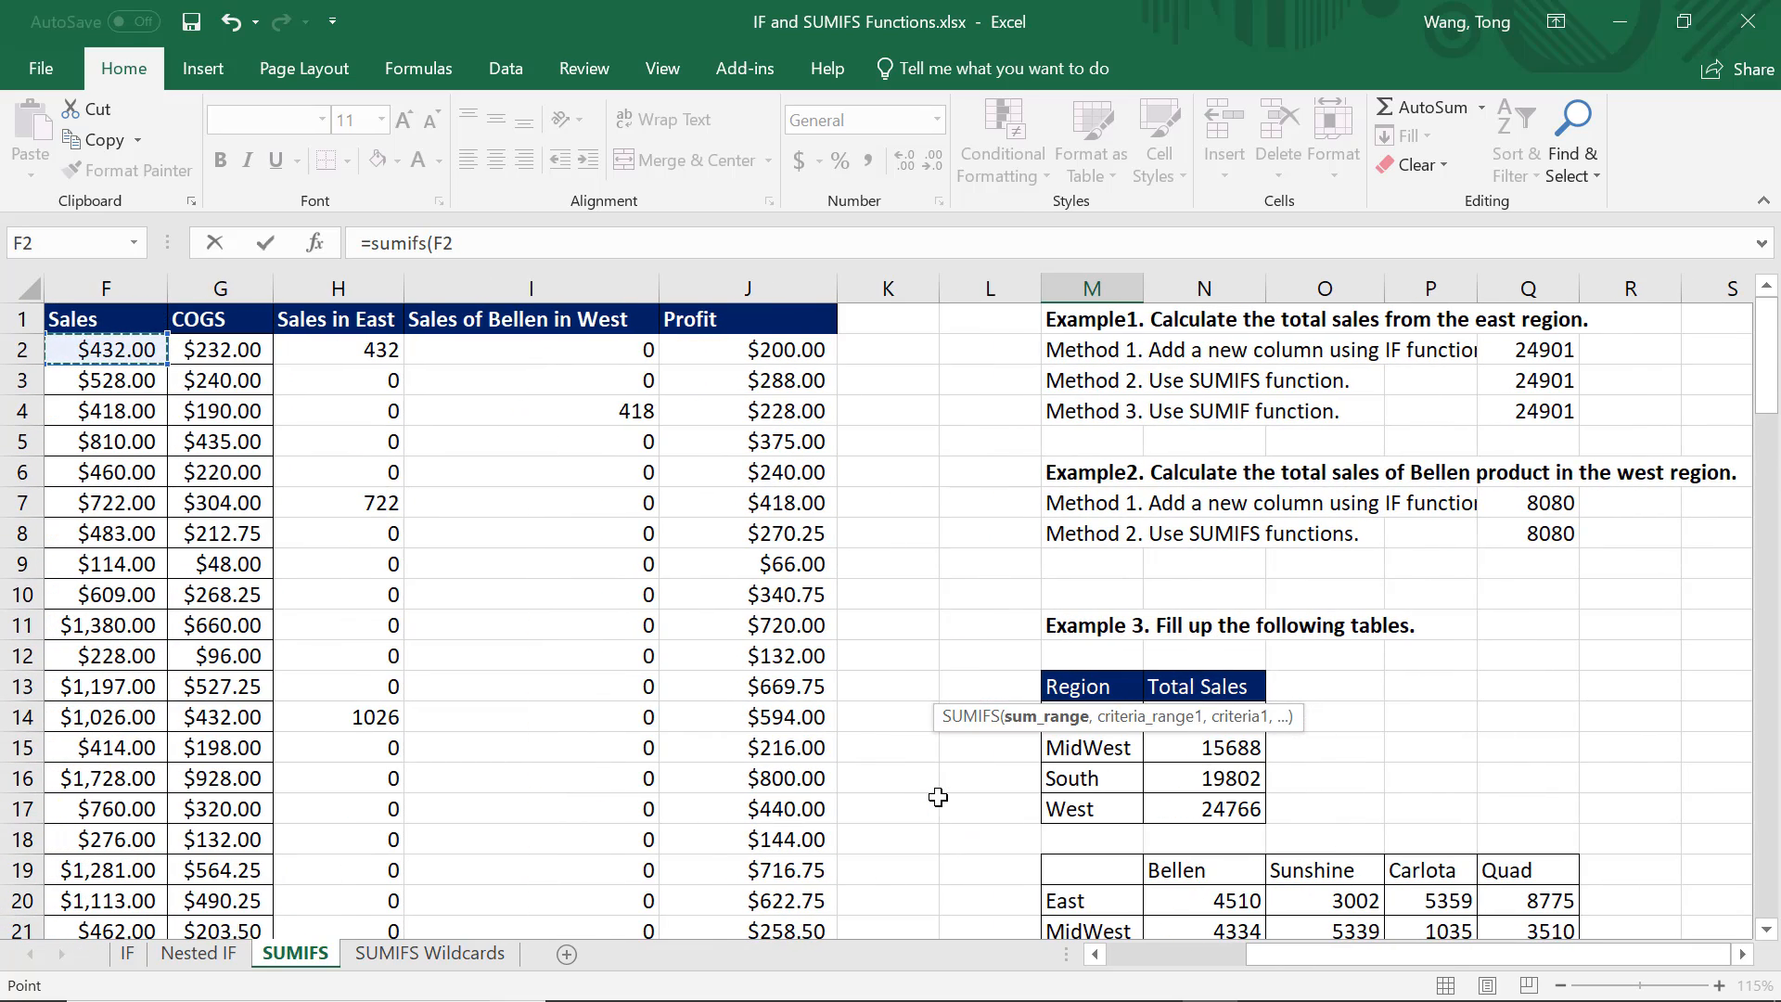
pyautogui.hotkey('ctrl', 'shift', 'Down')
pyautogui.write(',')
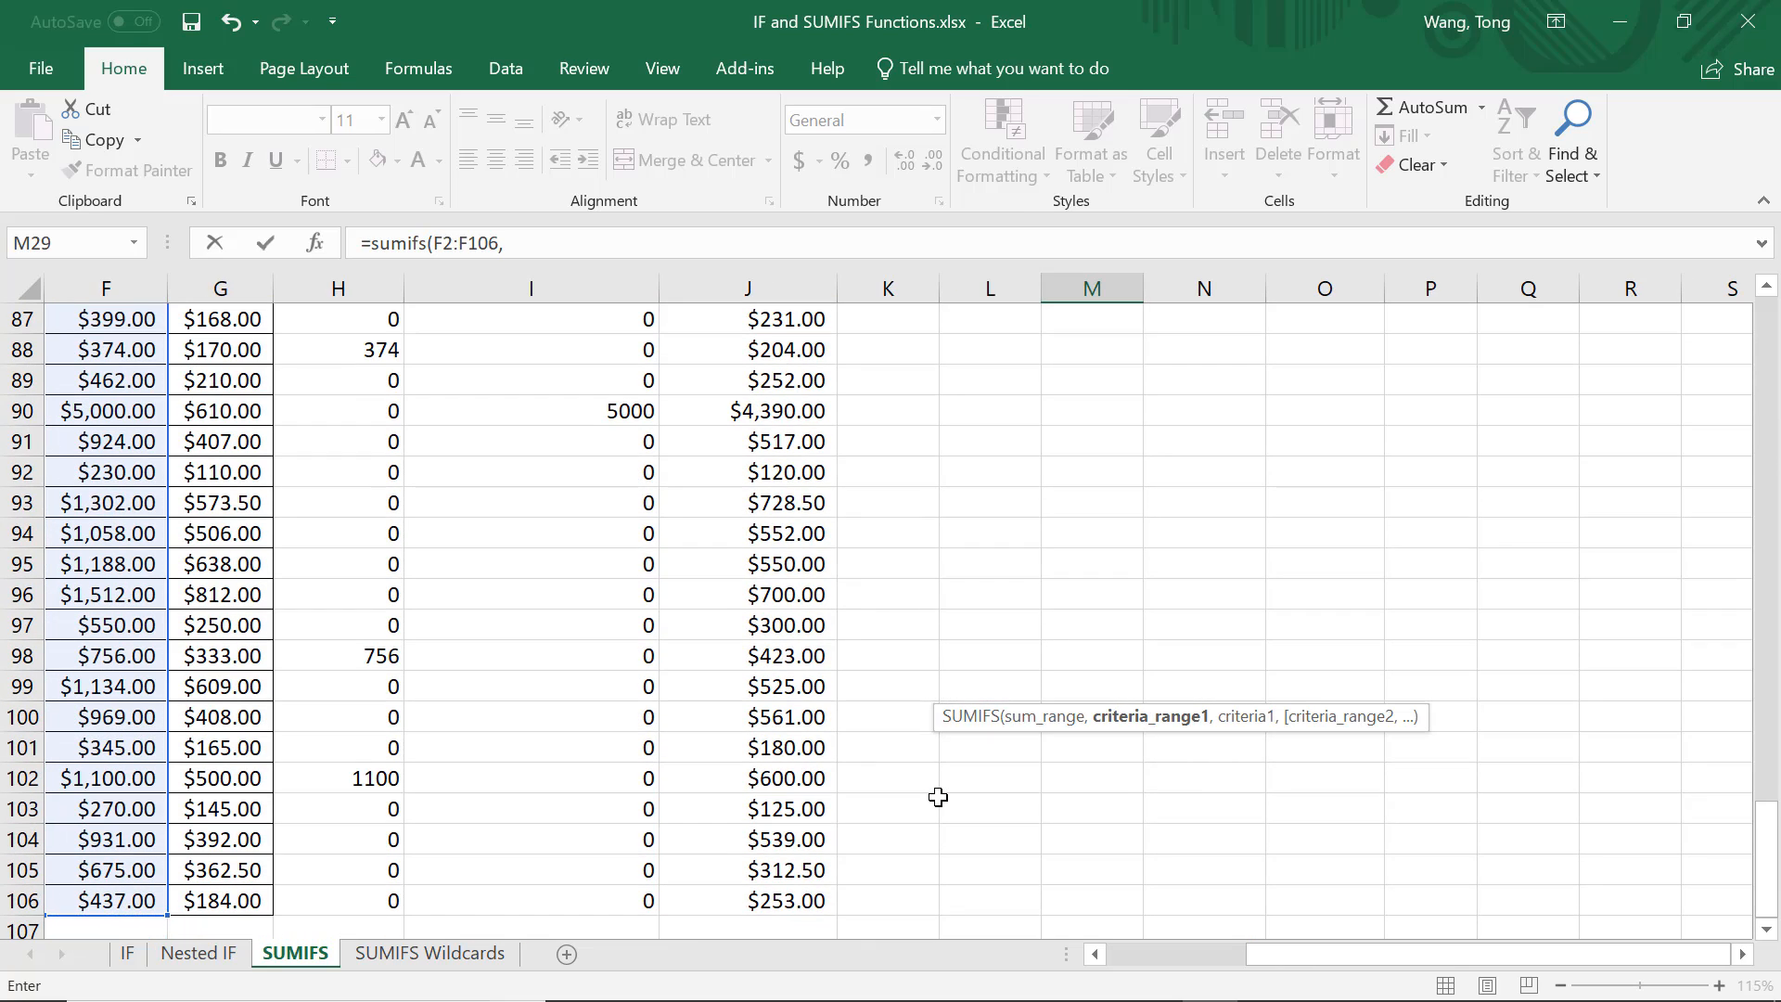
# Add the first condition to the M29 formula: Profit range J2:J106 with criterion ">400".
pyautogui.press('Left')
pyautogui.press('Left')
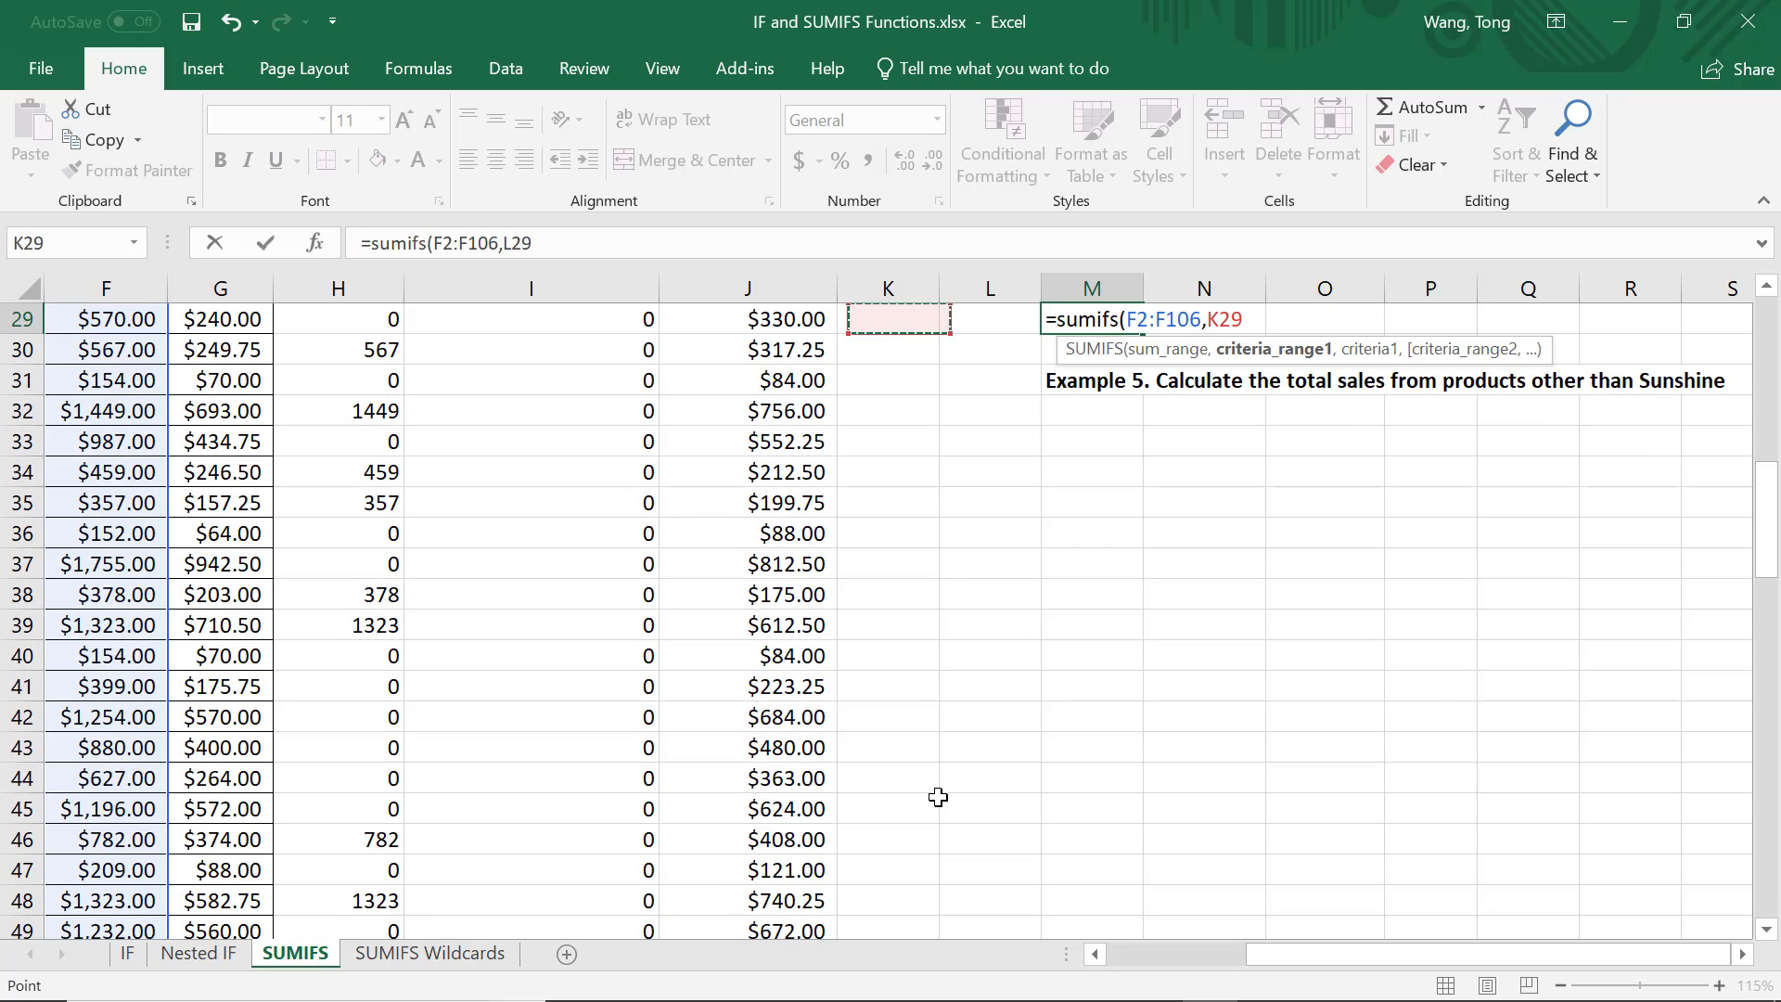
pyautogui.press('Left')
pyautogui.hotkey('ctrl', 'Up')
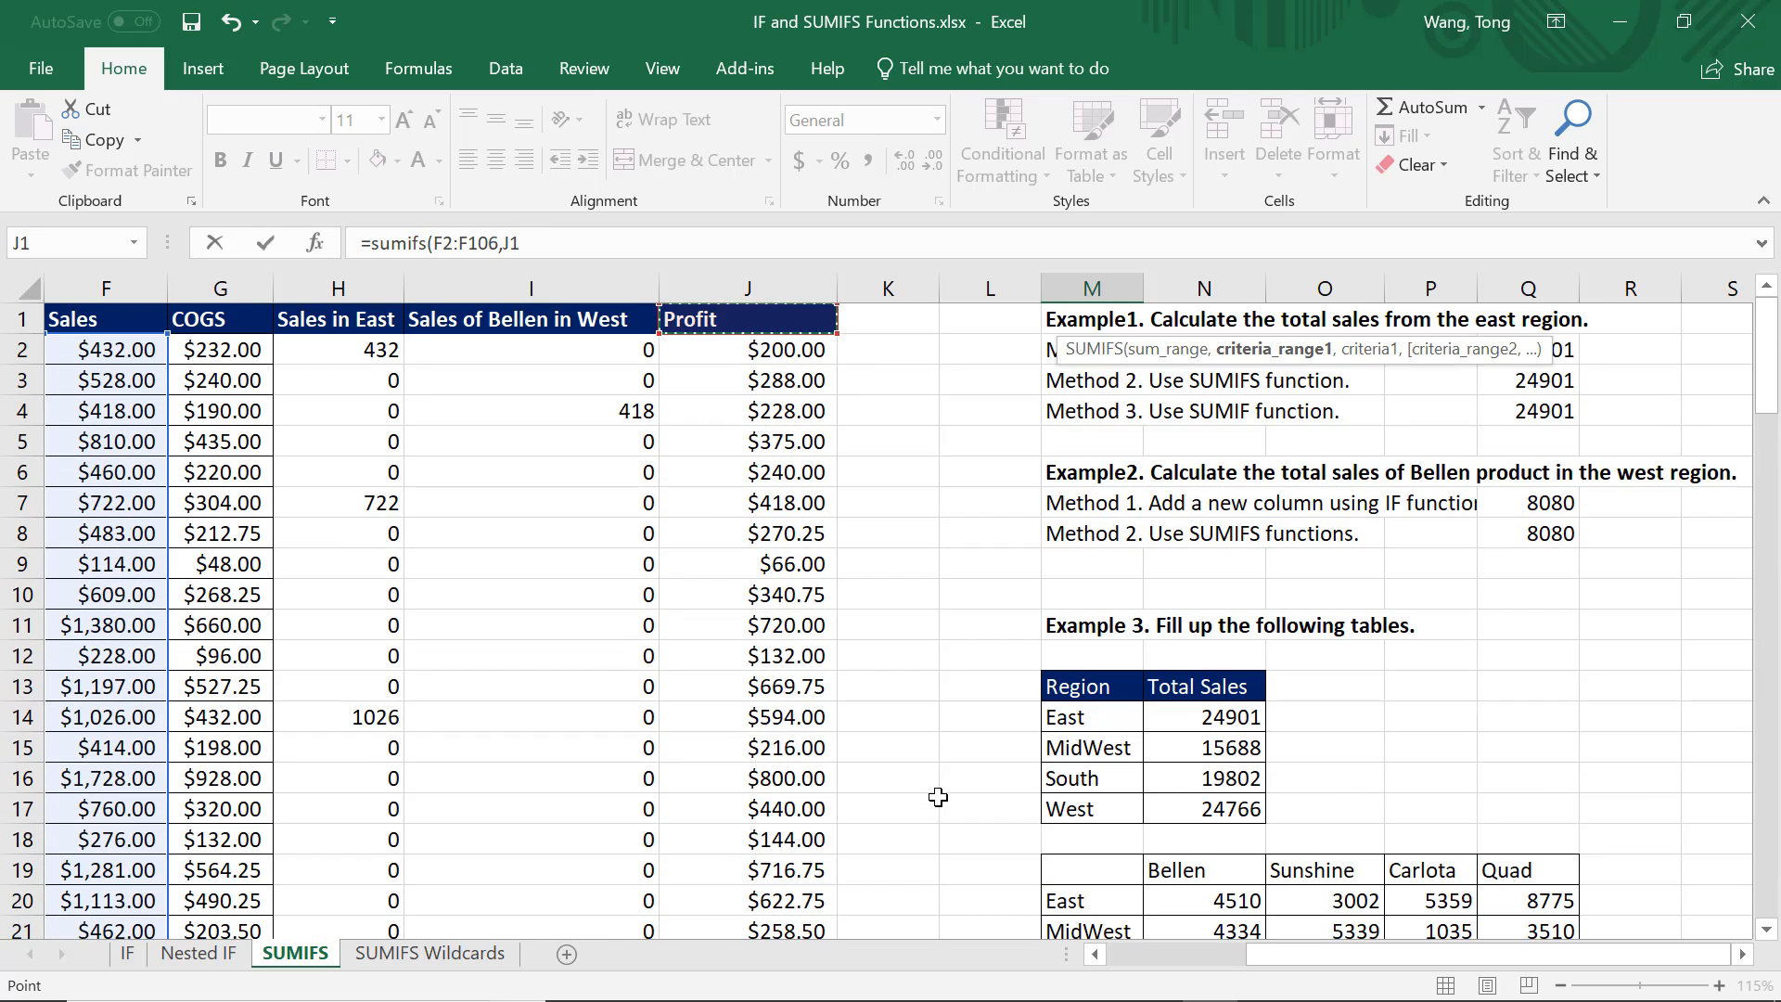
pyautogui.press('Down')
pyautogui.hotkey('ctrl', 'shift', 'Down')
pyautogui.write(',')
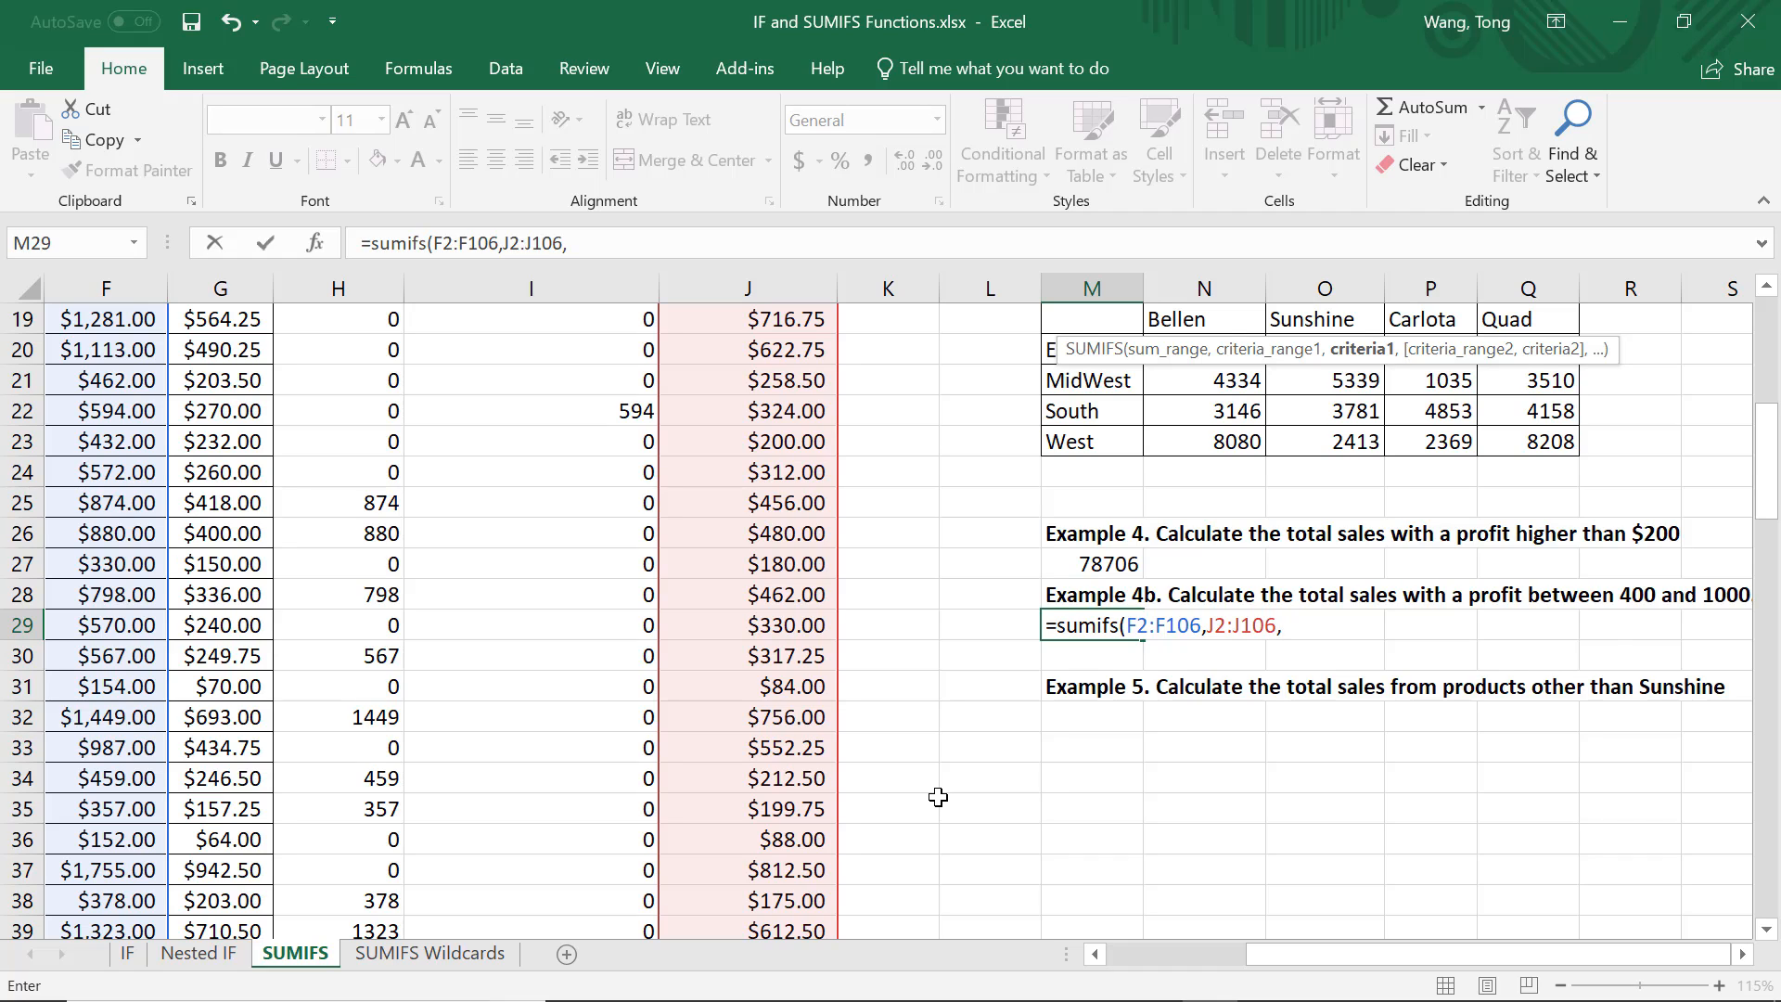
pyautogui.write('">')
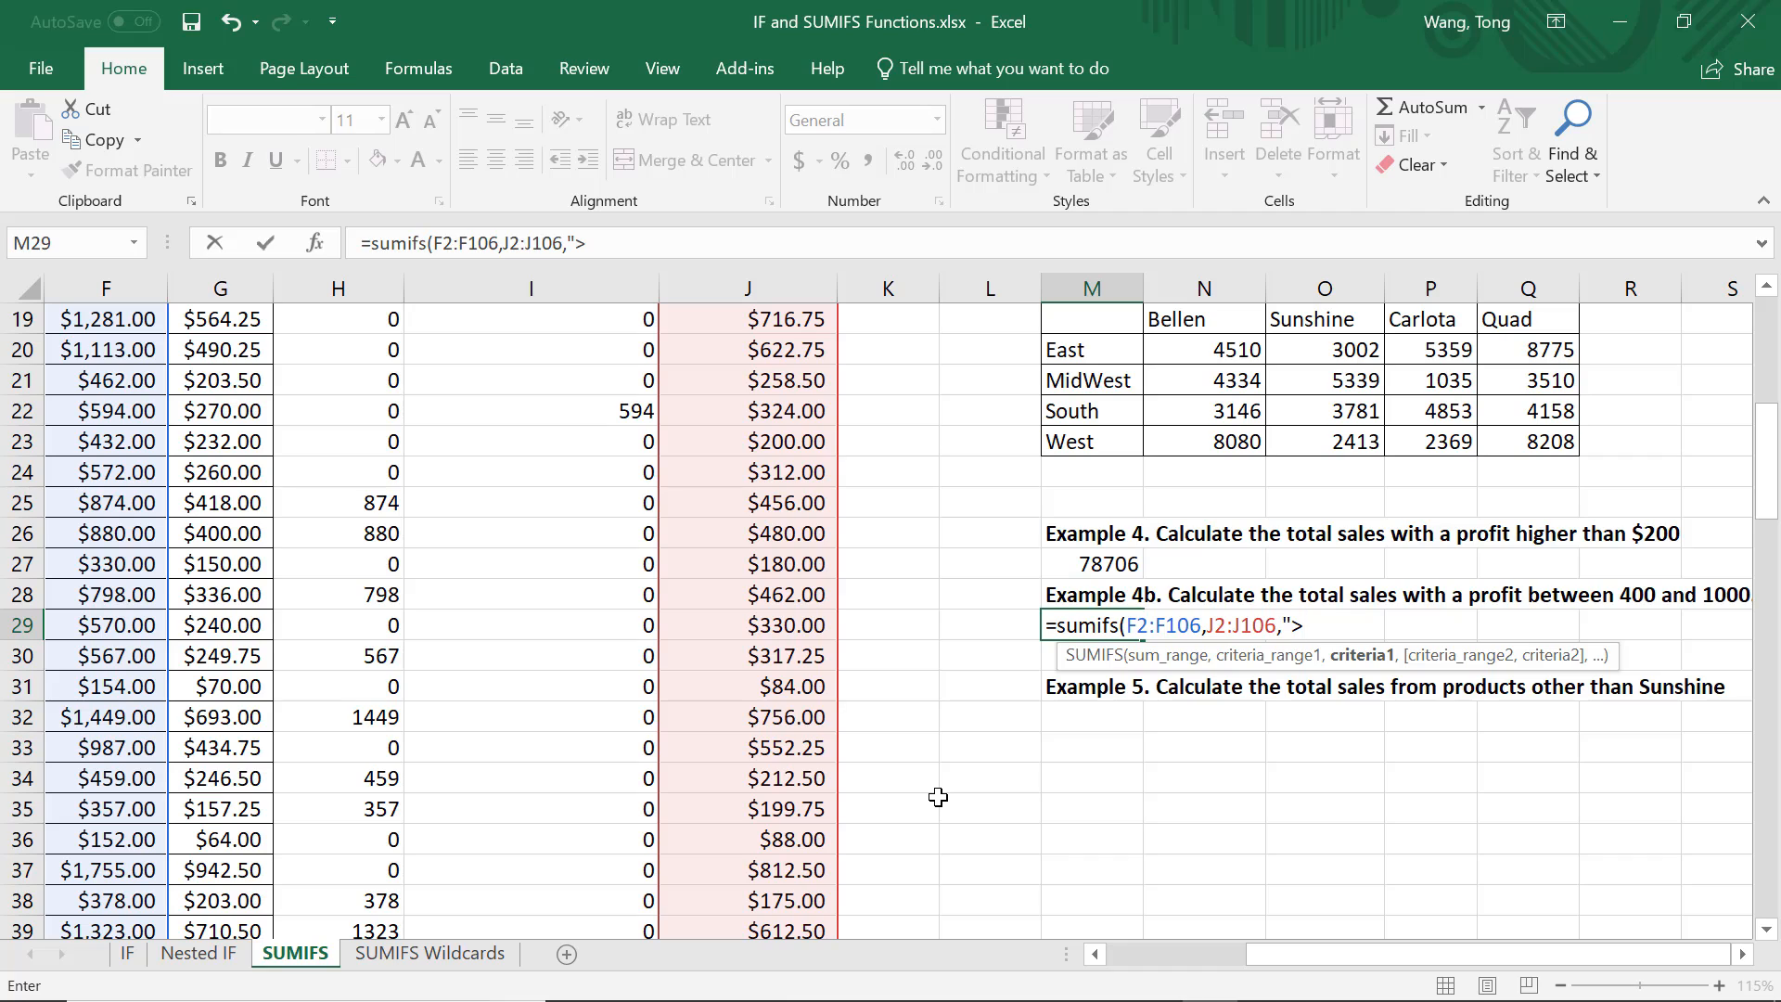
pyautogui.write('400",')
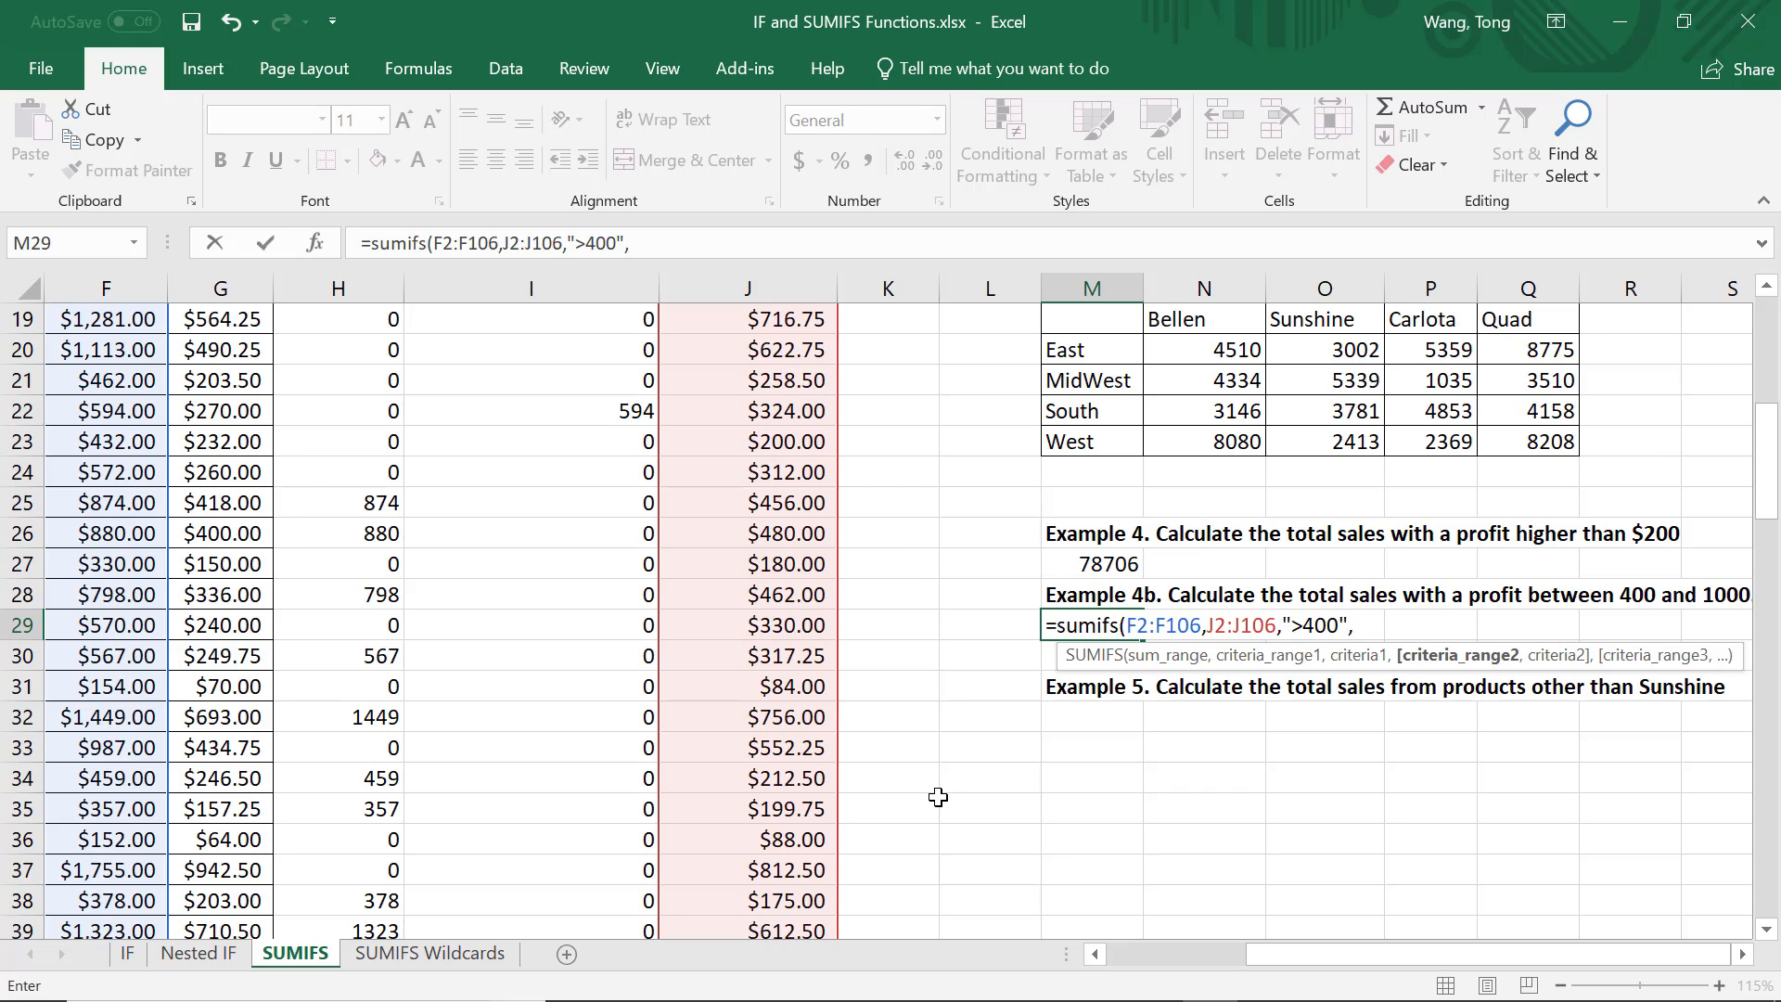
# Add the second condition to the M29 formula, Profit range J2:J106 with criterion "<1000", and complete the formula.
pyautogui.press('Left')
pyautogui.press('Left')
pyautogui.press('Left')
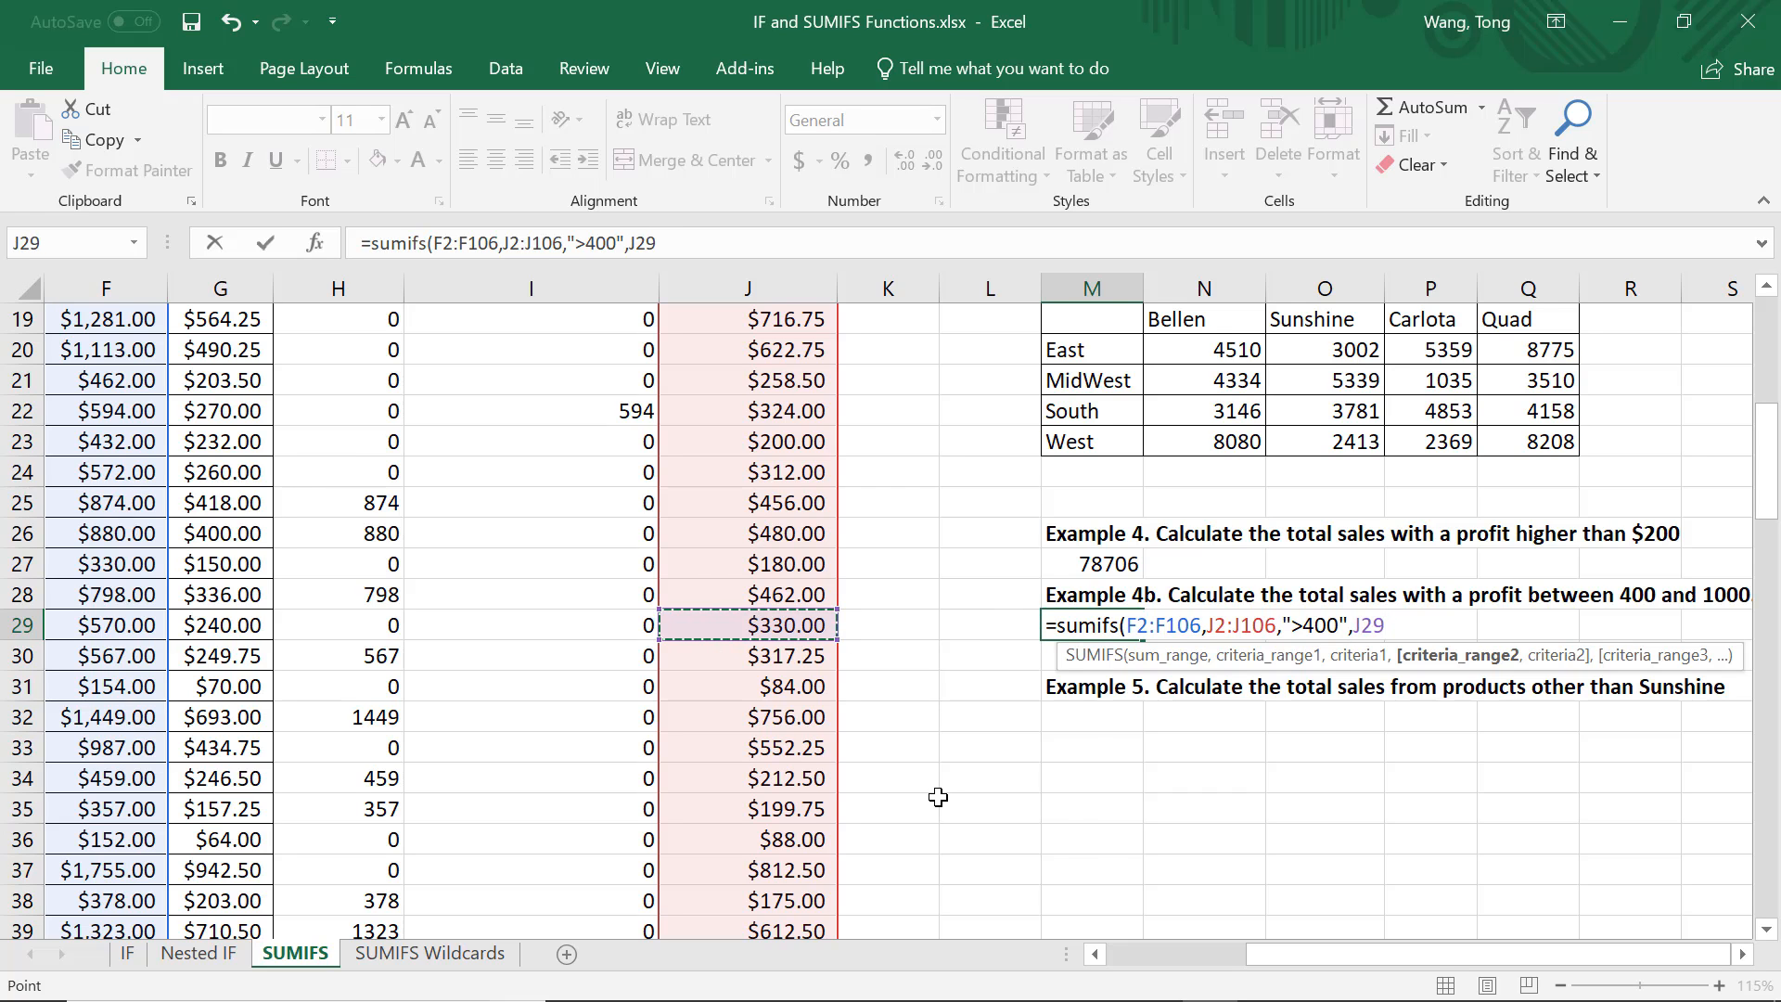
pyautogui.hotkey('ctrl', 'Up')
pyautogui.hotkey('ctrl', 'shift', 'Down')
pyautogui.write(',')
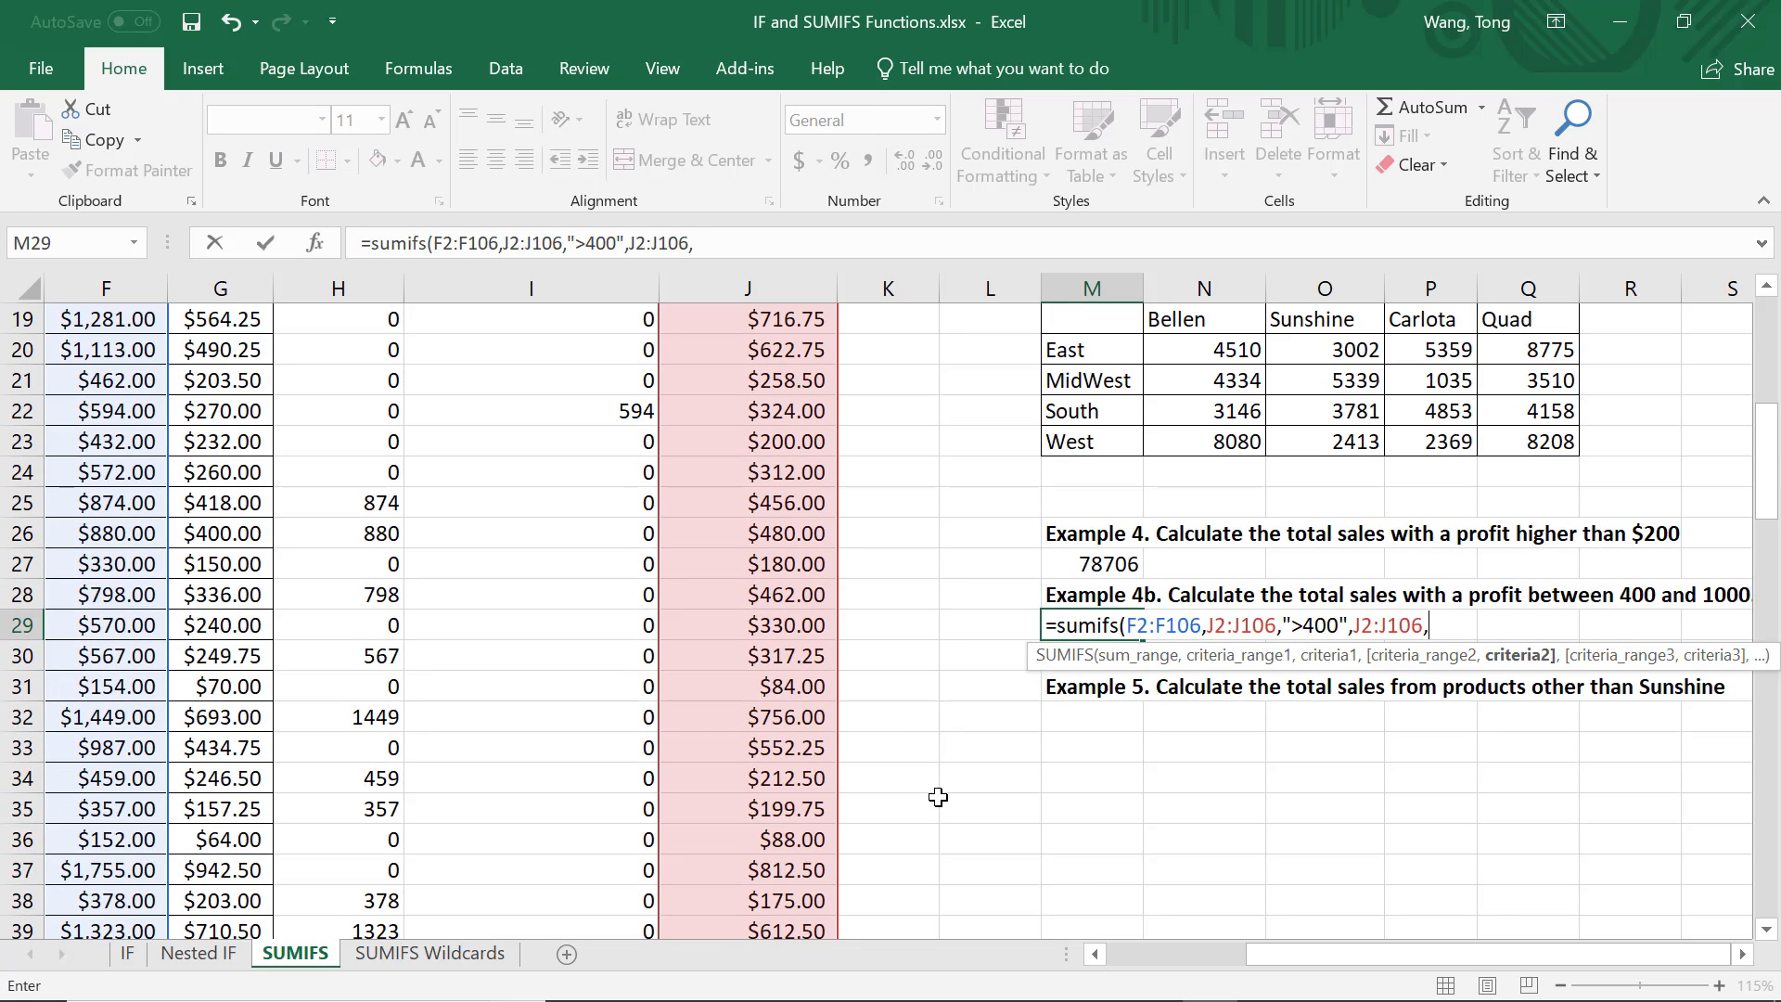
pyautogui.write('"<1000')
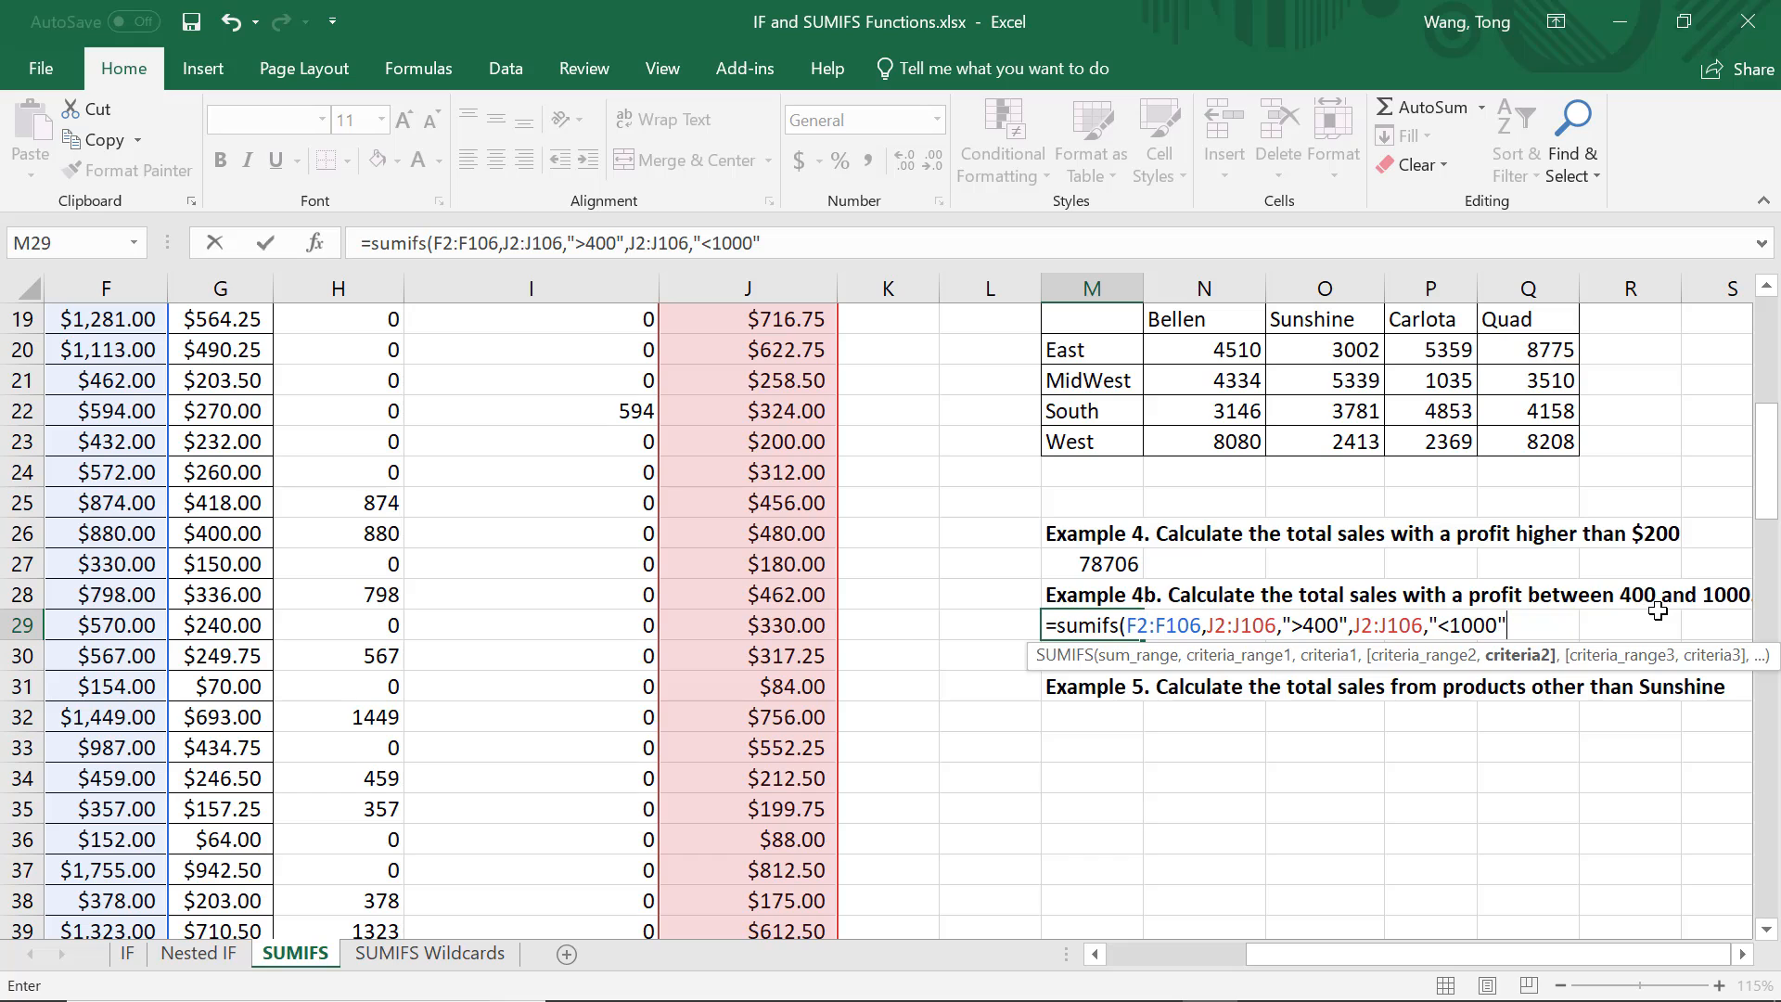
pyautogui.write('")')
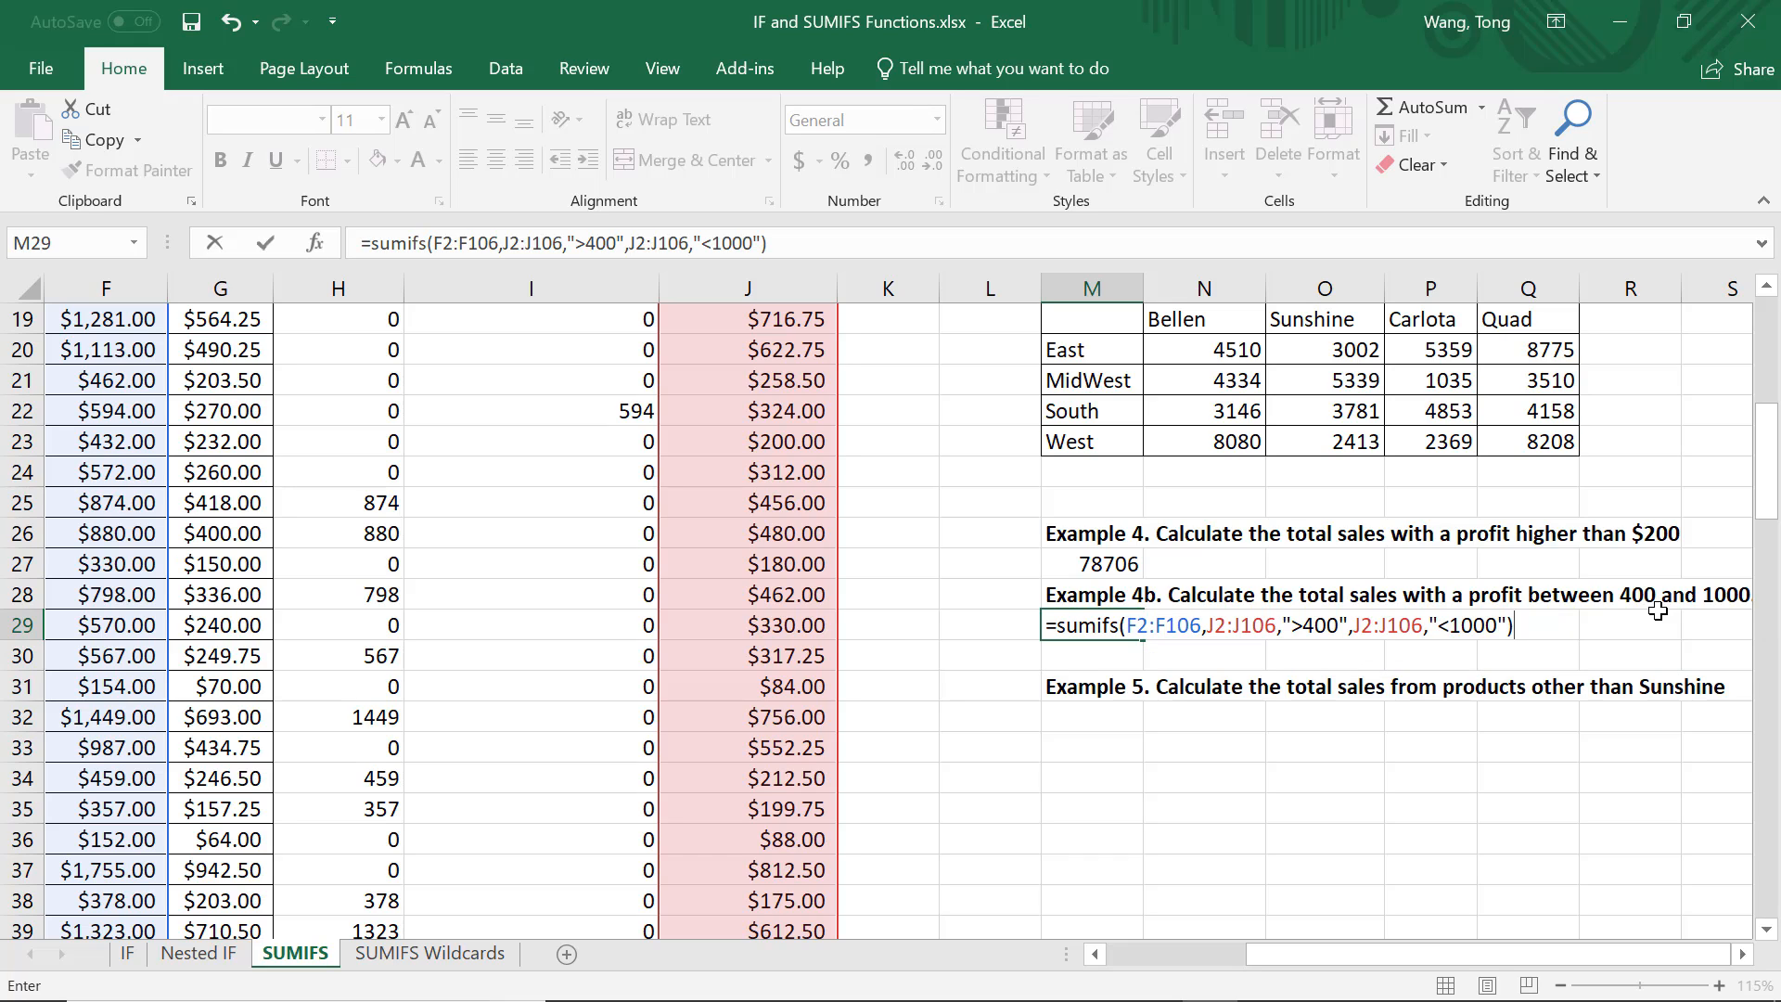
pyautogui.press('Return')
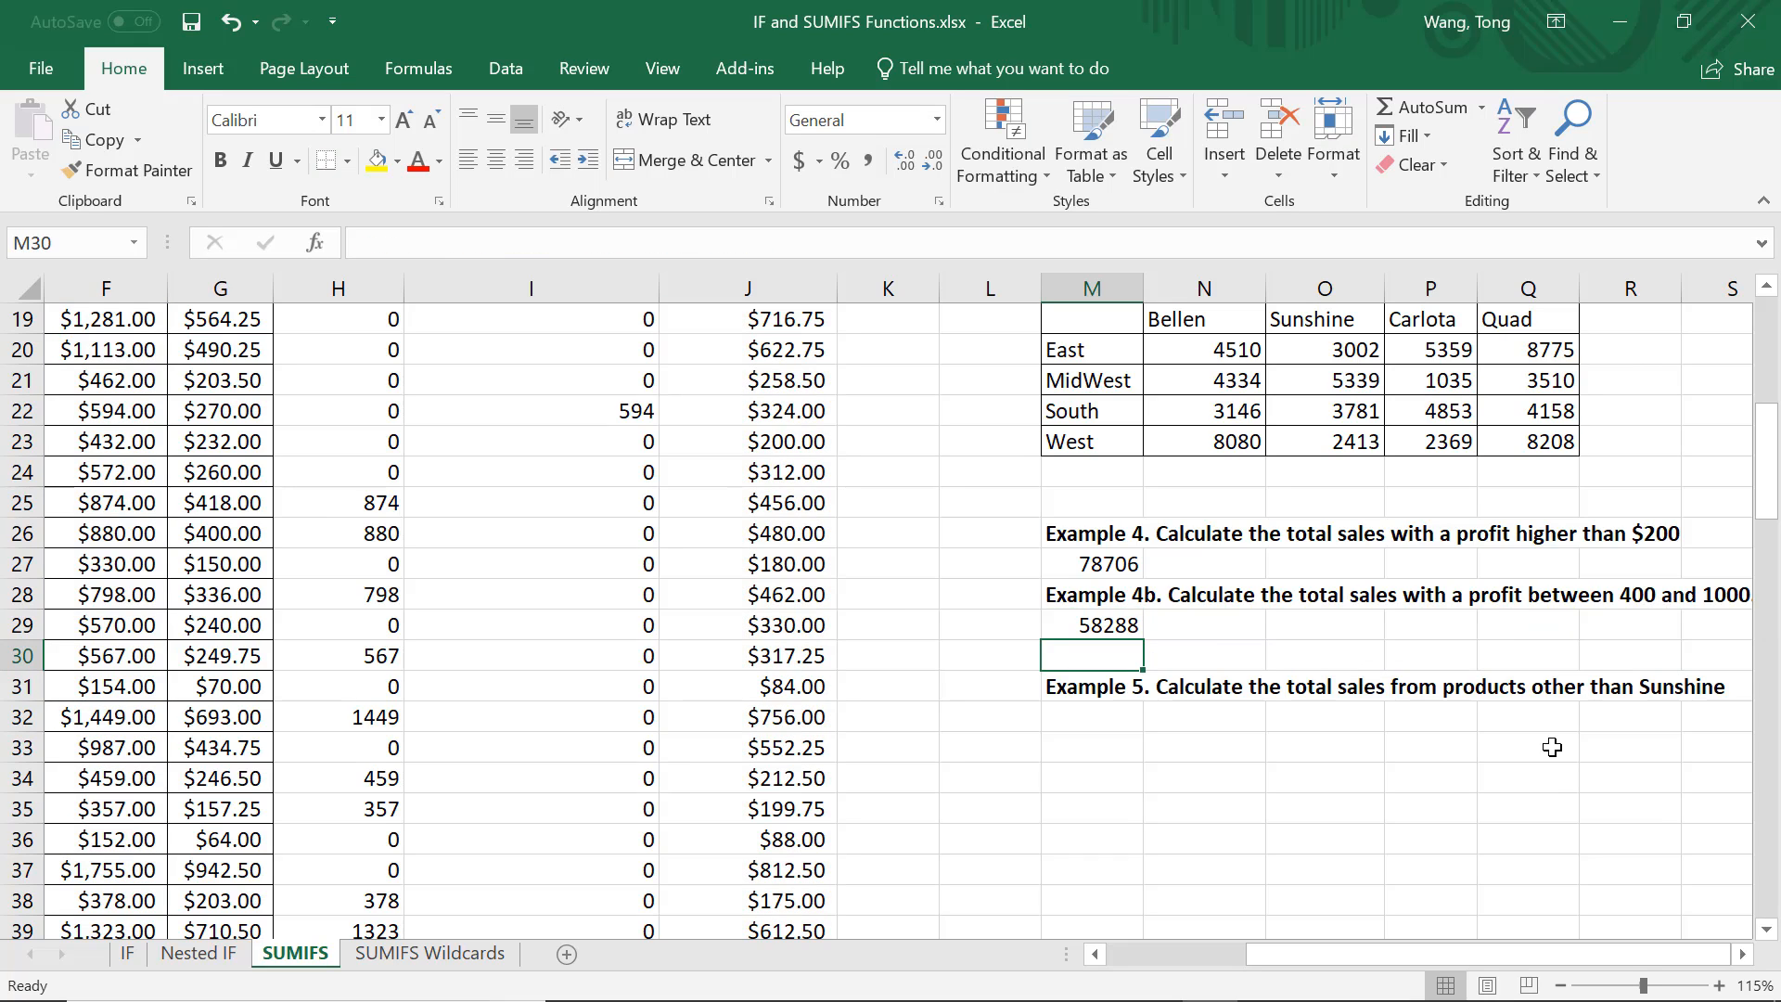
# Review the Example 5 task on products other than Sunshine and examine the Product column's entries in the sales records.
pyautogui.click(1742, 956)
pyautogui.click(1743, 955)
pyautogui.click(1742, 956)
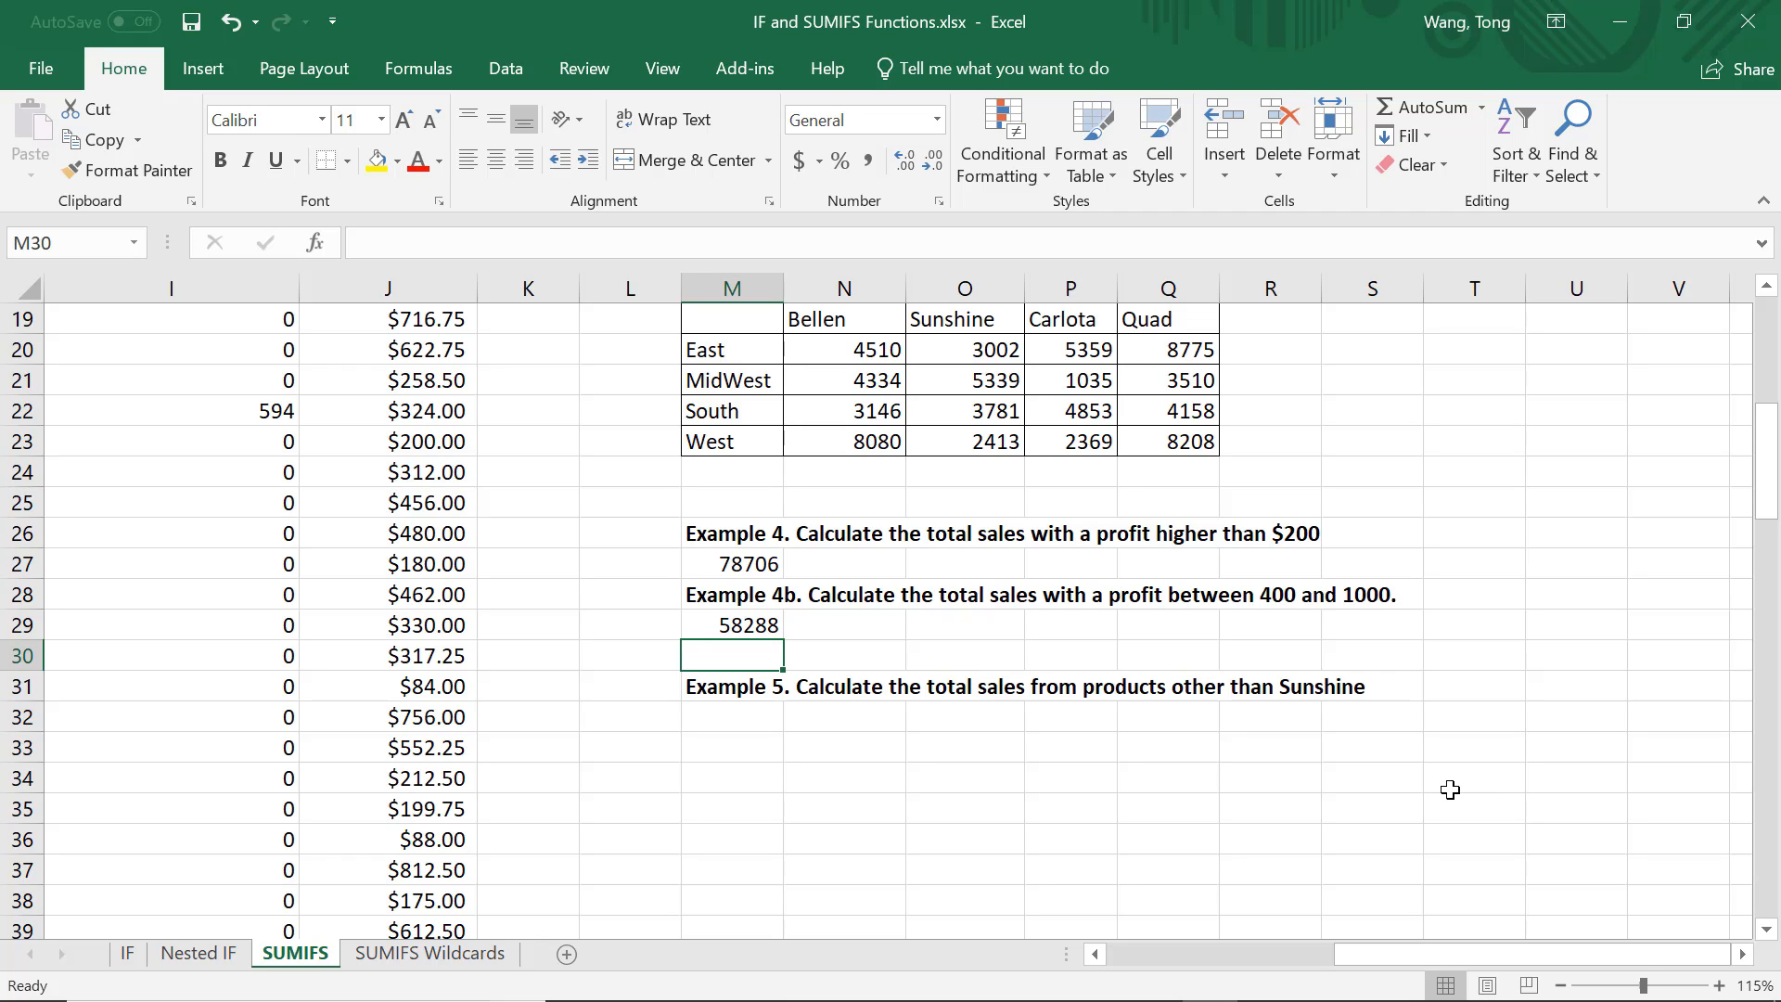
pyautogui.click(728, 738)
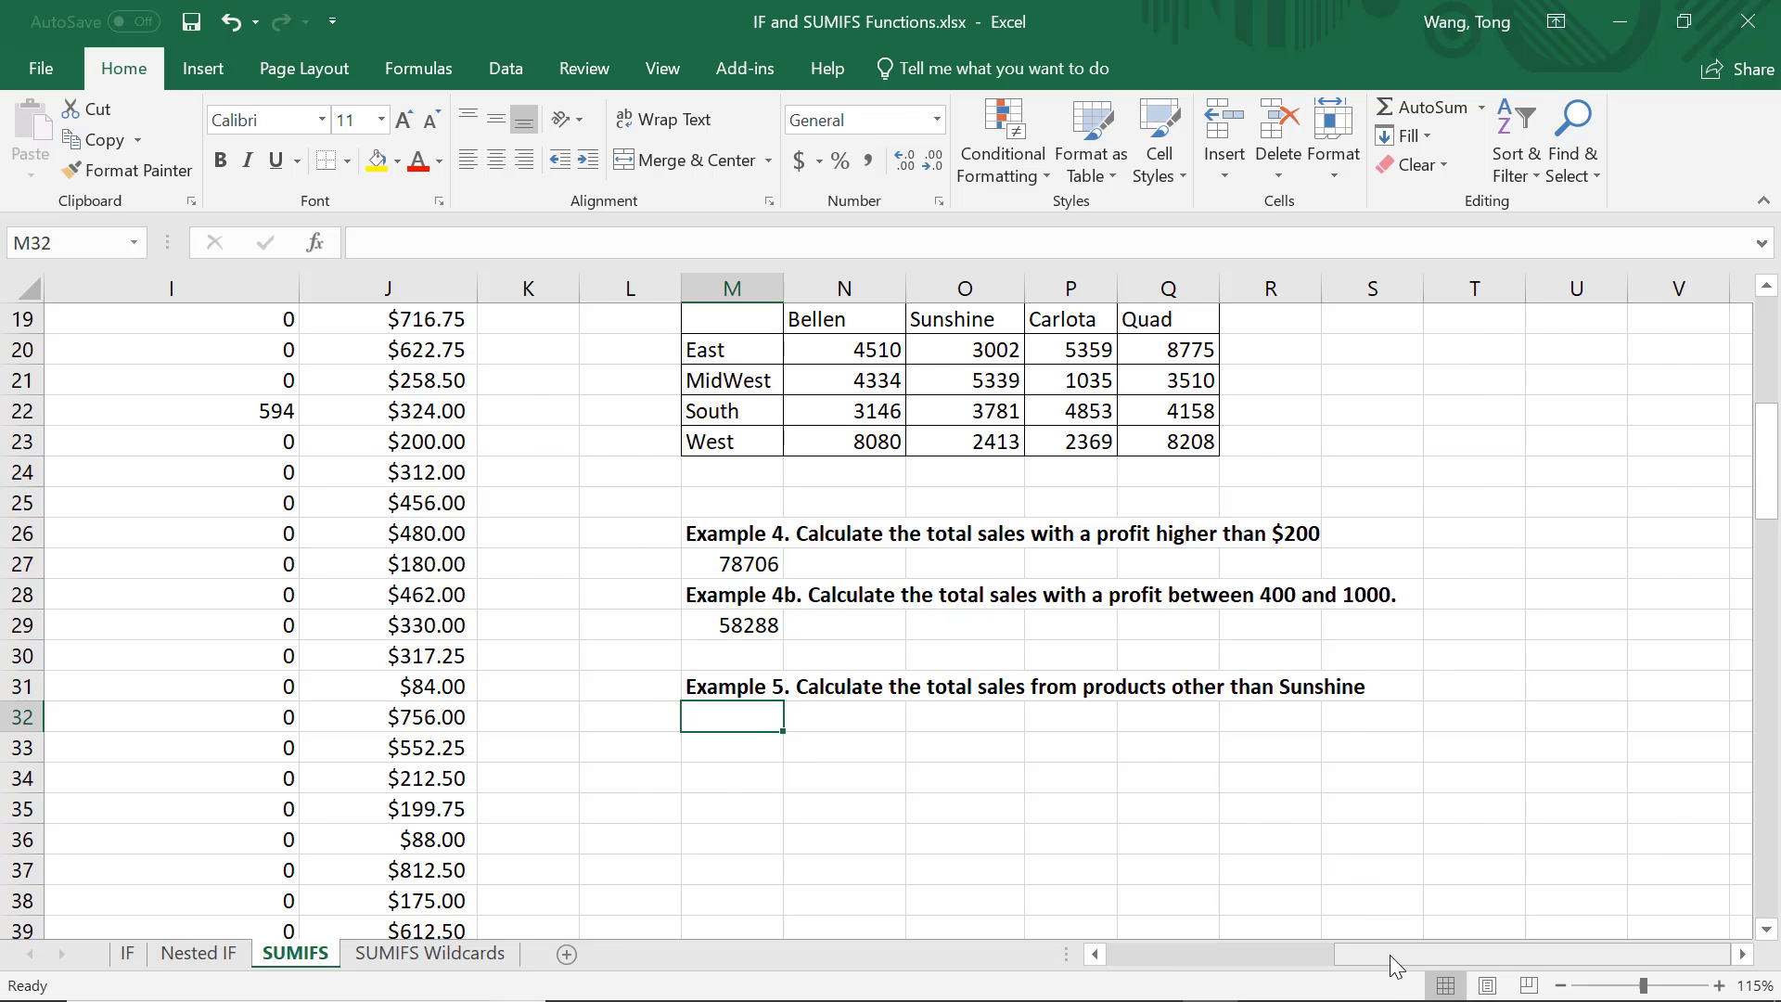
pyautogui.moveTo(1390, 954); pyautogui.dragTo(1160, 954)
pyautogui.scroll(6, 250, 696)
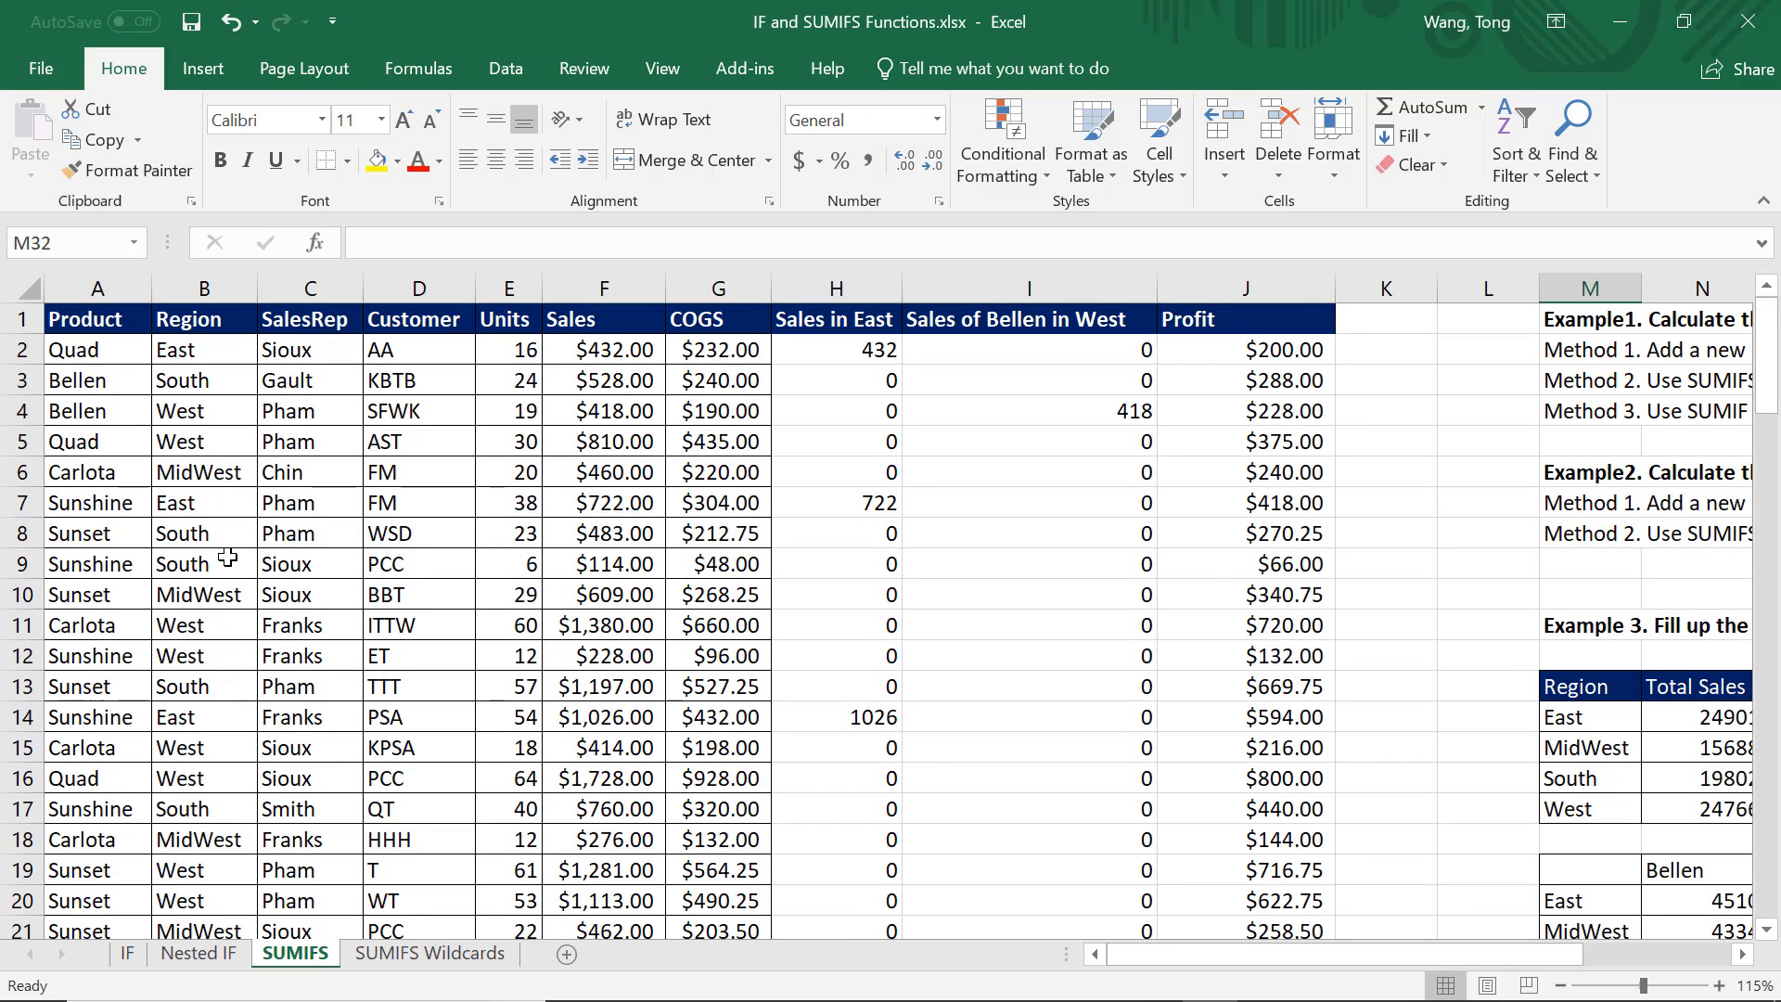
pyautogui.click(104, 508)
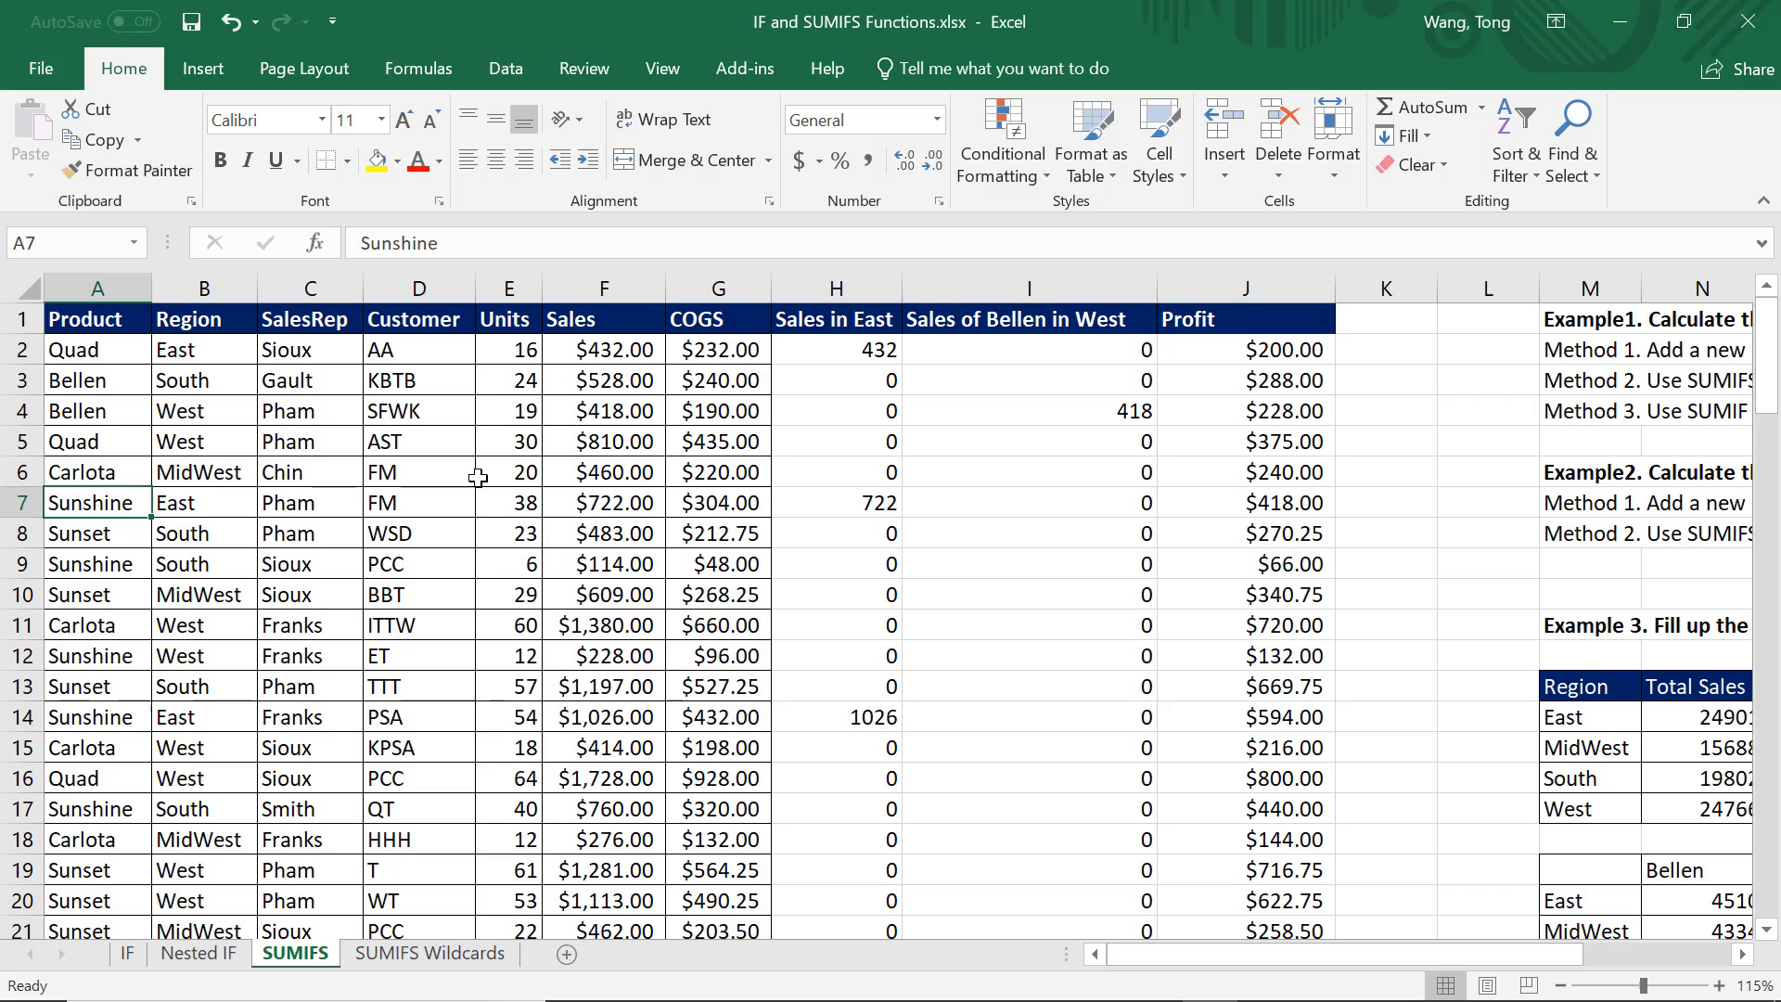
pyautogui.scroll(-2, 1559, 757)
pyautogui.scroll(-3, 1559, 763)
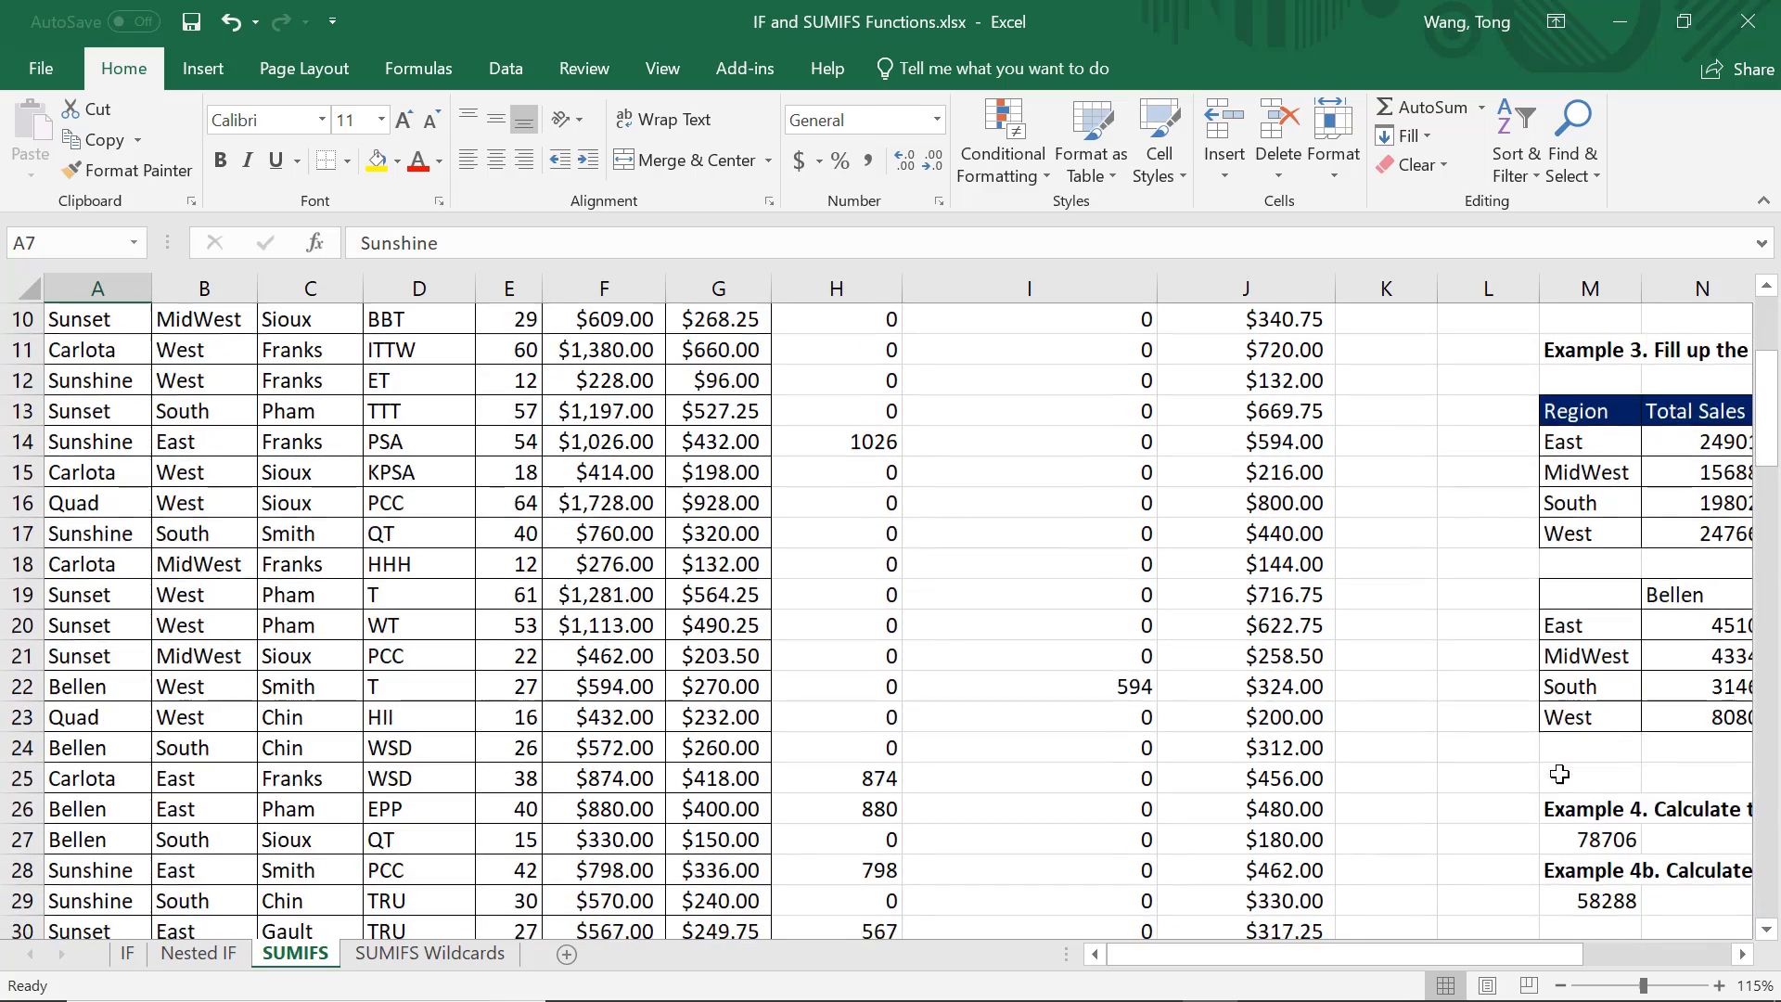
pyautogui.moveTo(1591, 955); pyautogui.dragTo(1740, 958)
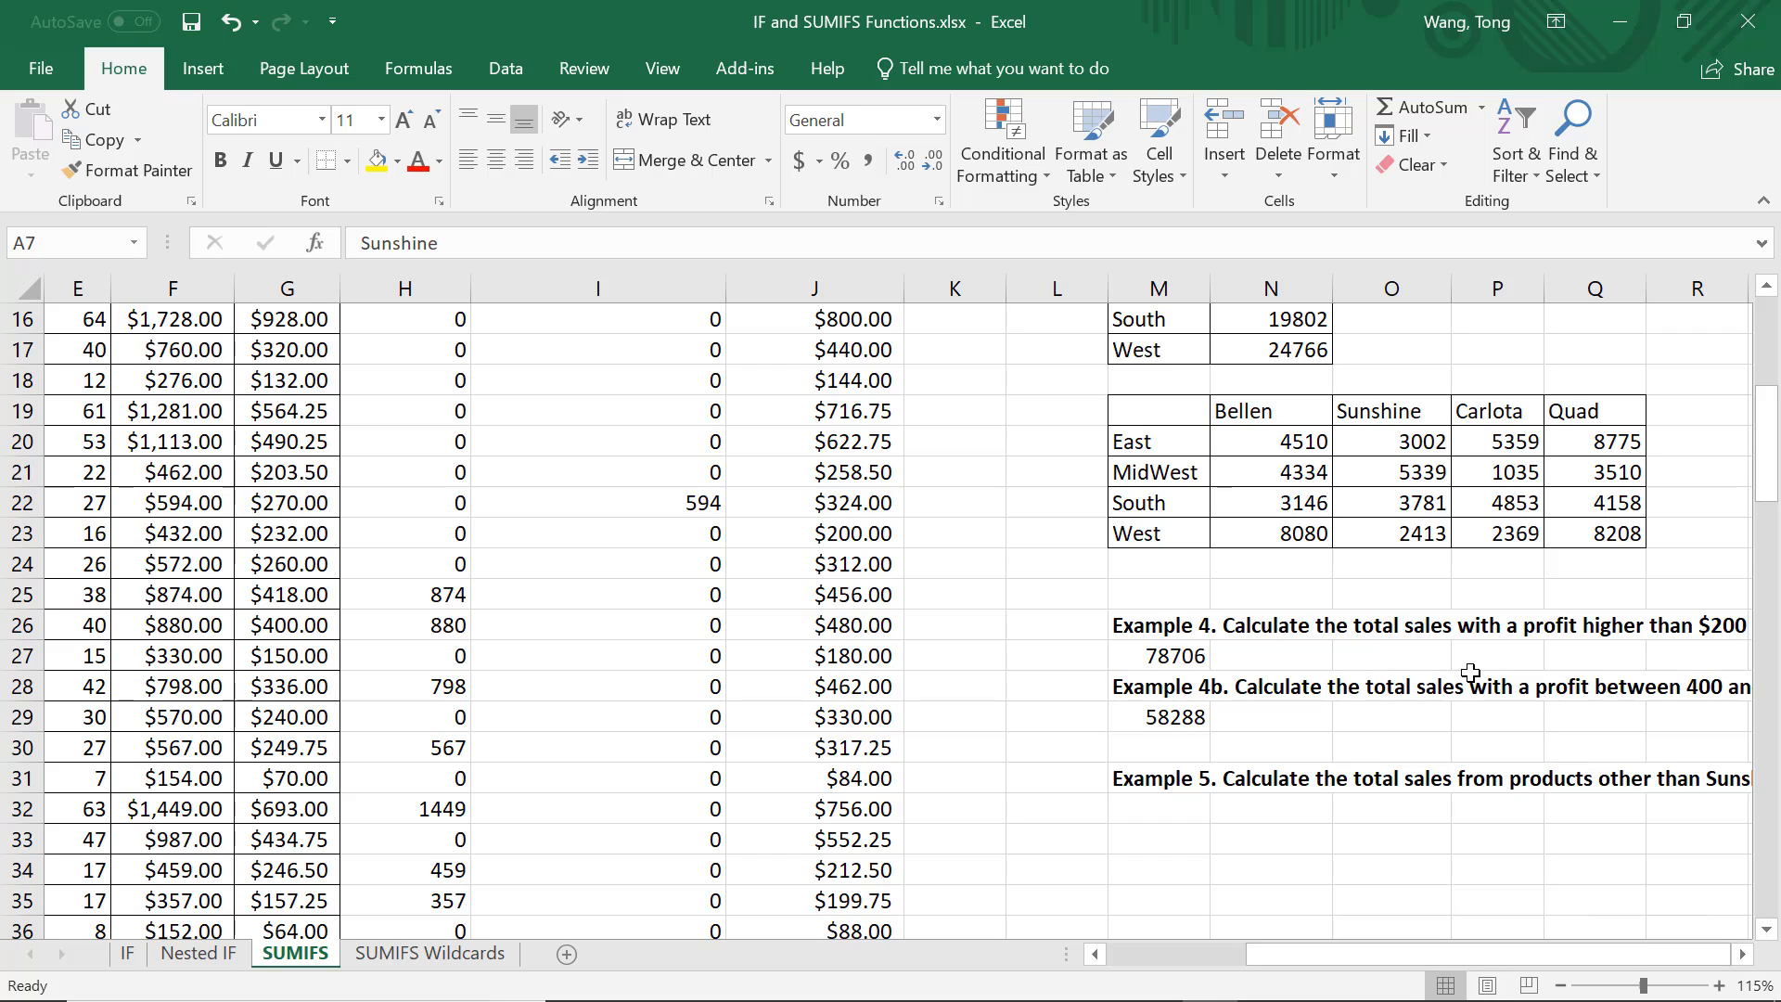
# Start a SUMIFS formula in M32, below the Example 5 heading, with the Sales values F2:F106 as the sum range.
pyautogui.scroll(2, 1403, 620)
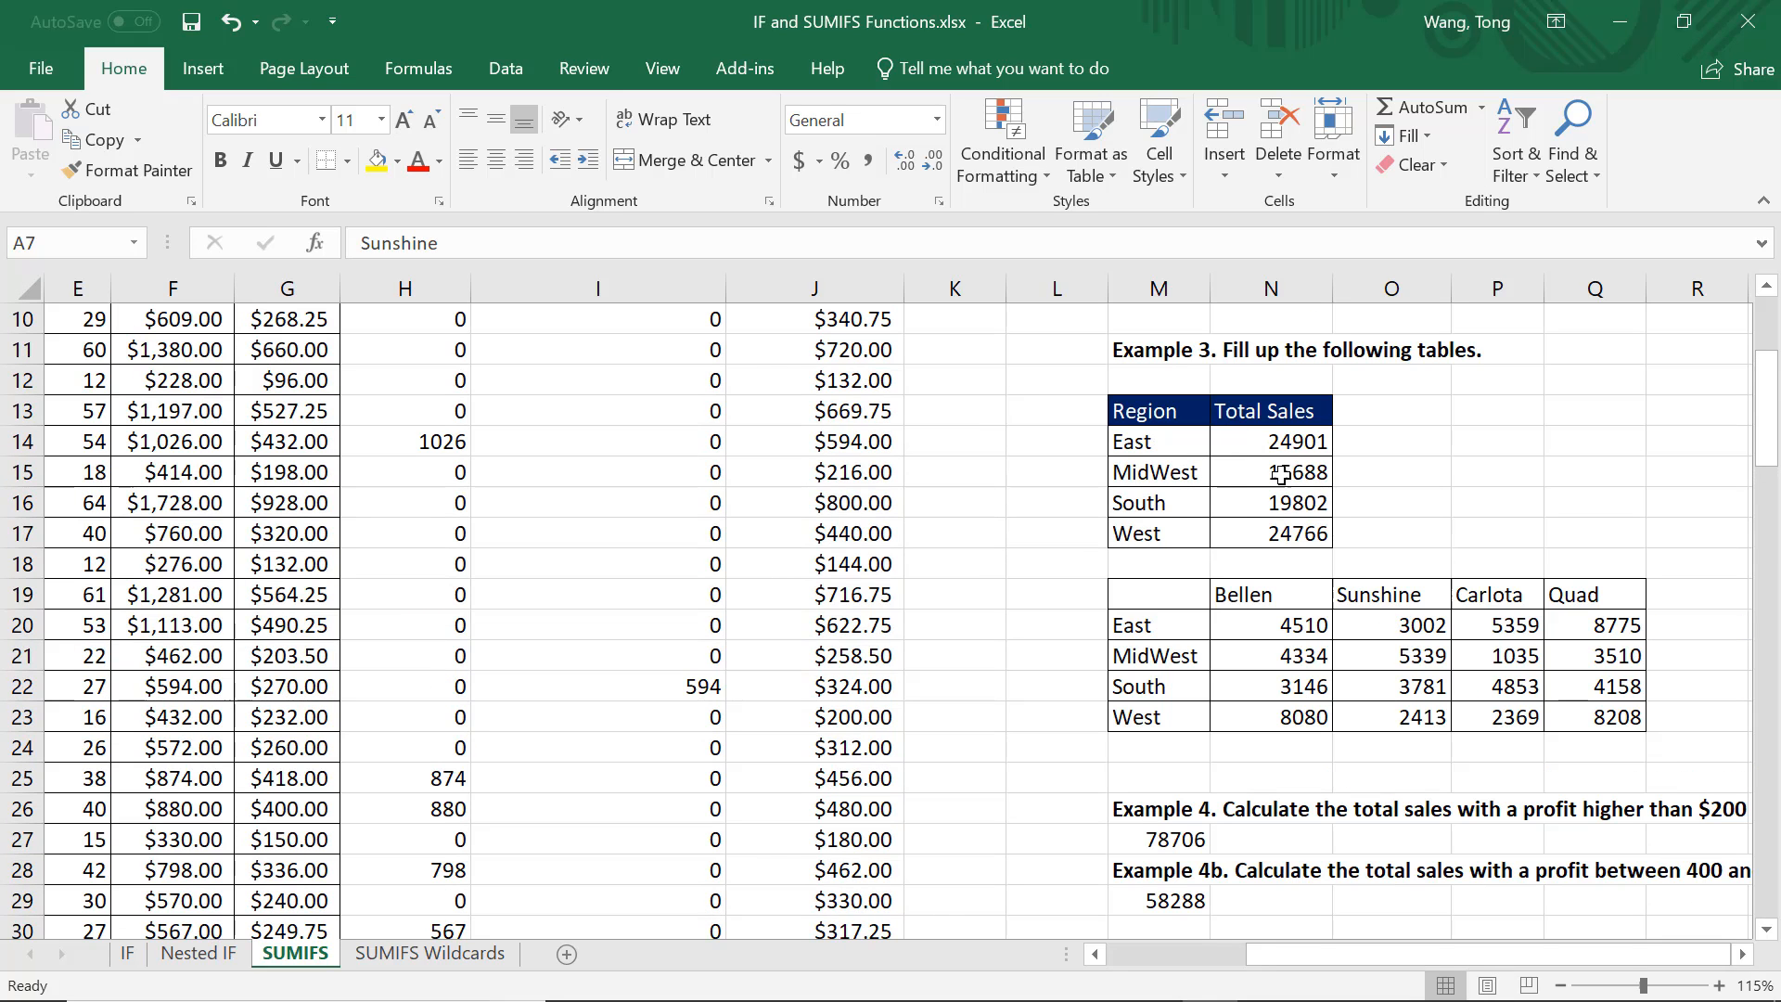
pyautogui.scroll(-2, 1286, 636)
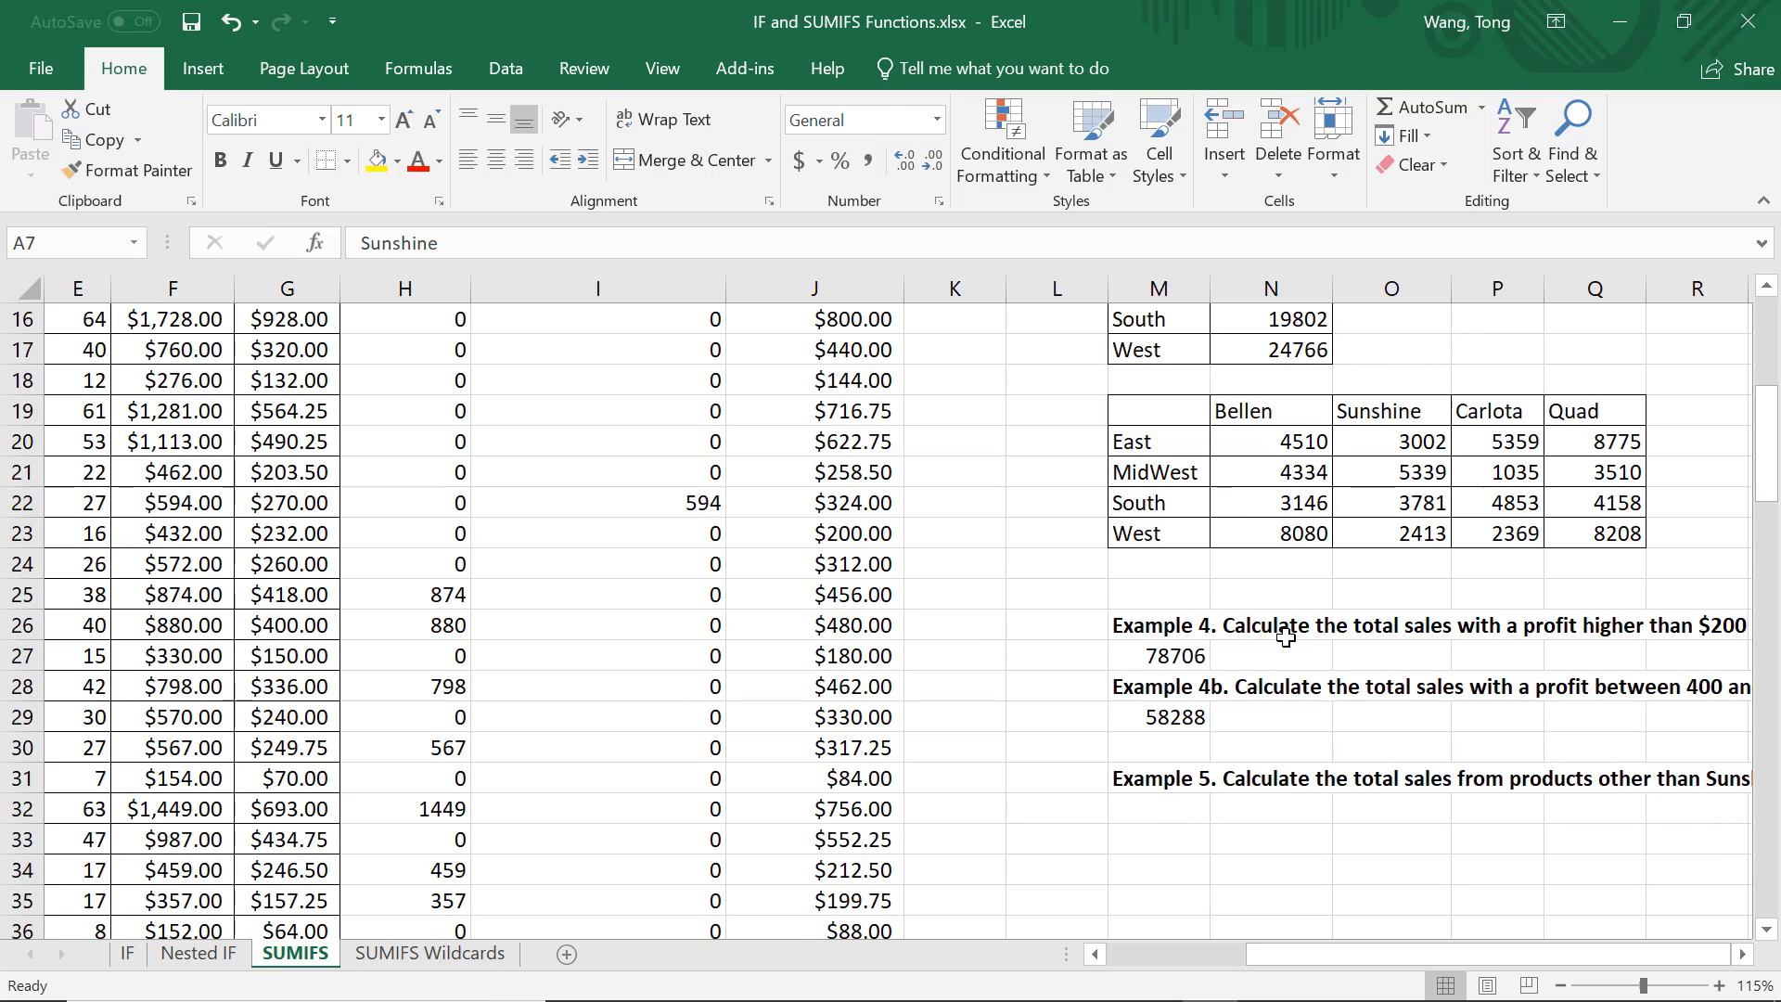
pyautogui.click(1173, 807)
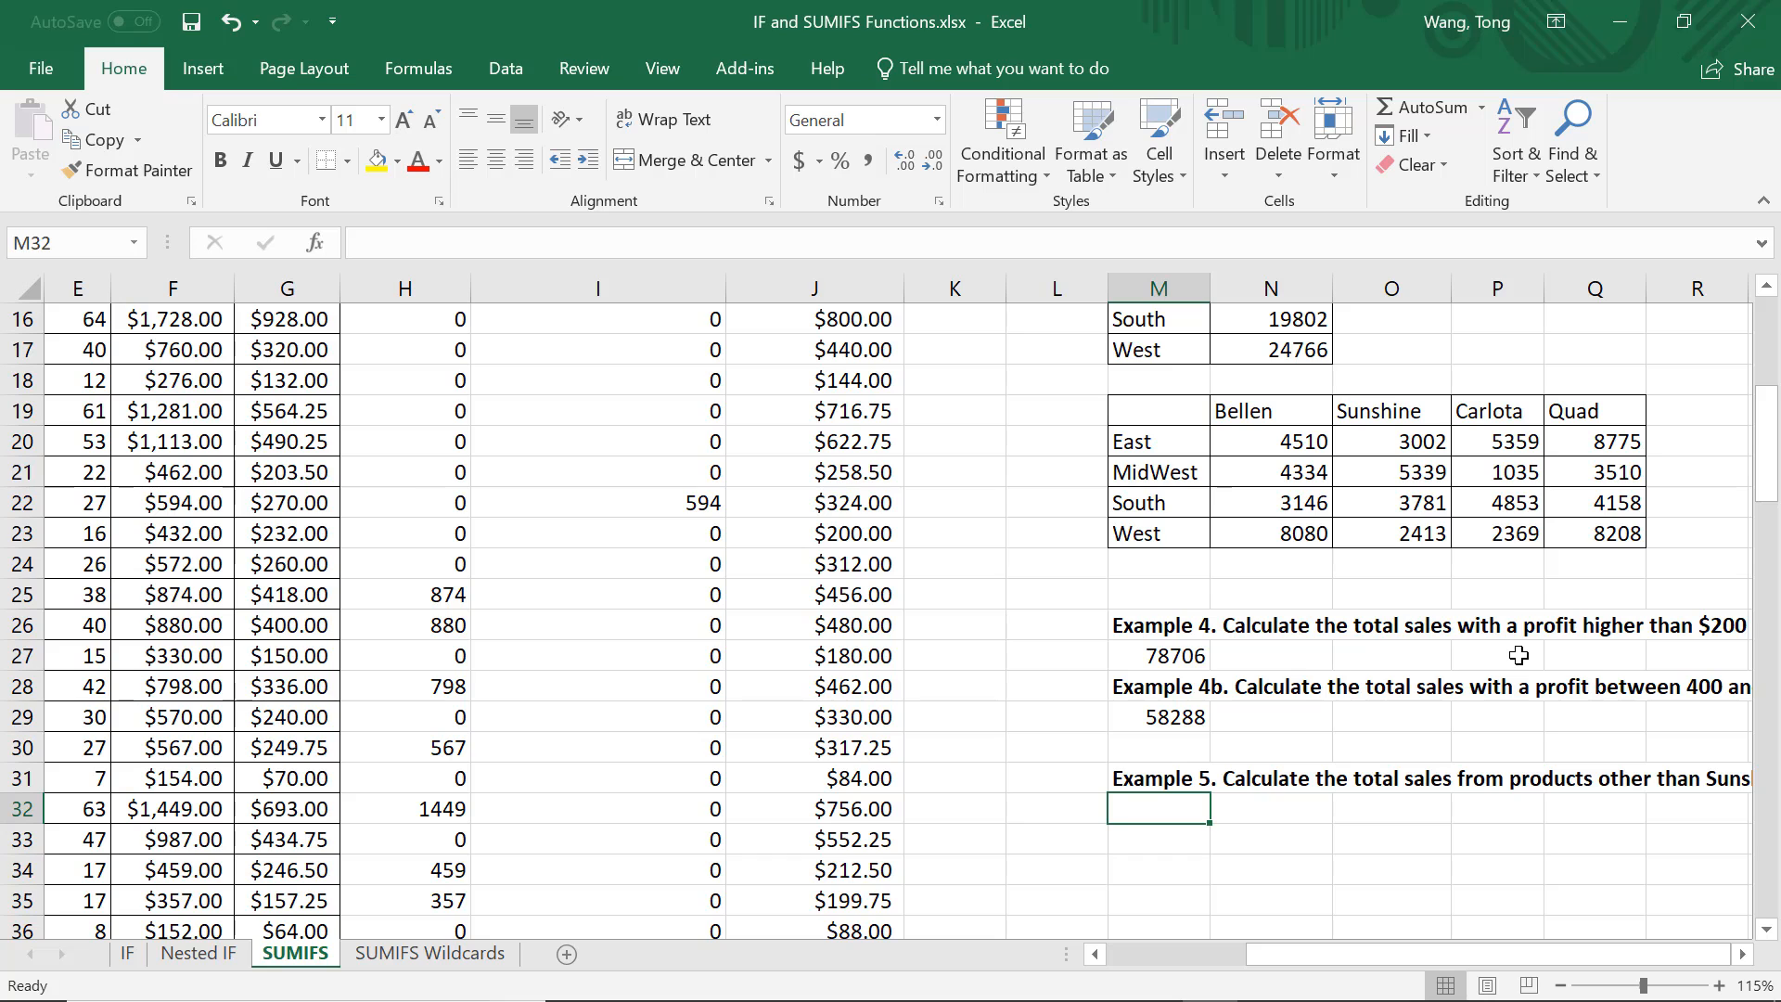
pyautogui.write('=sumifs(')
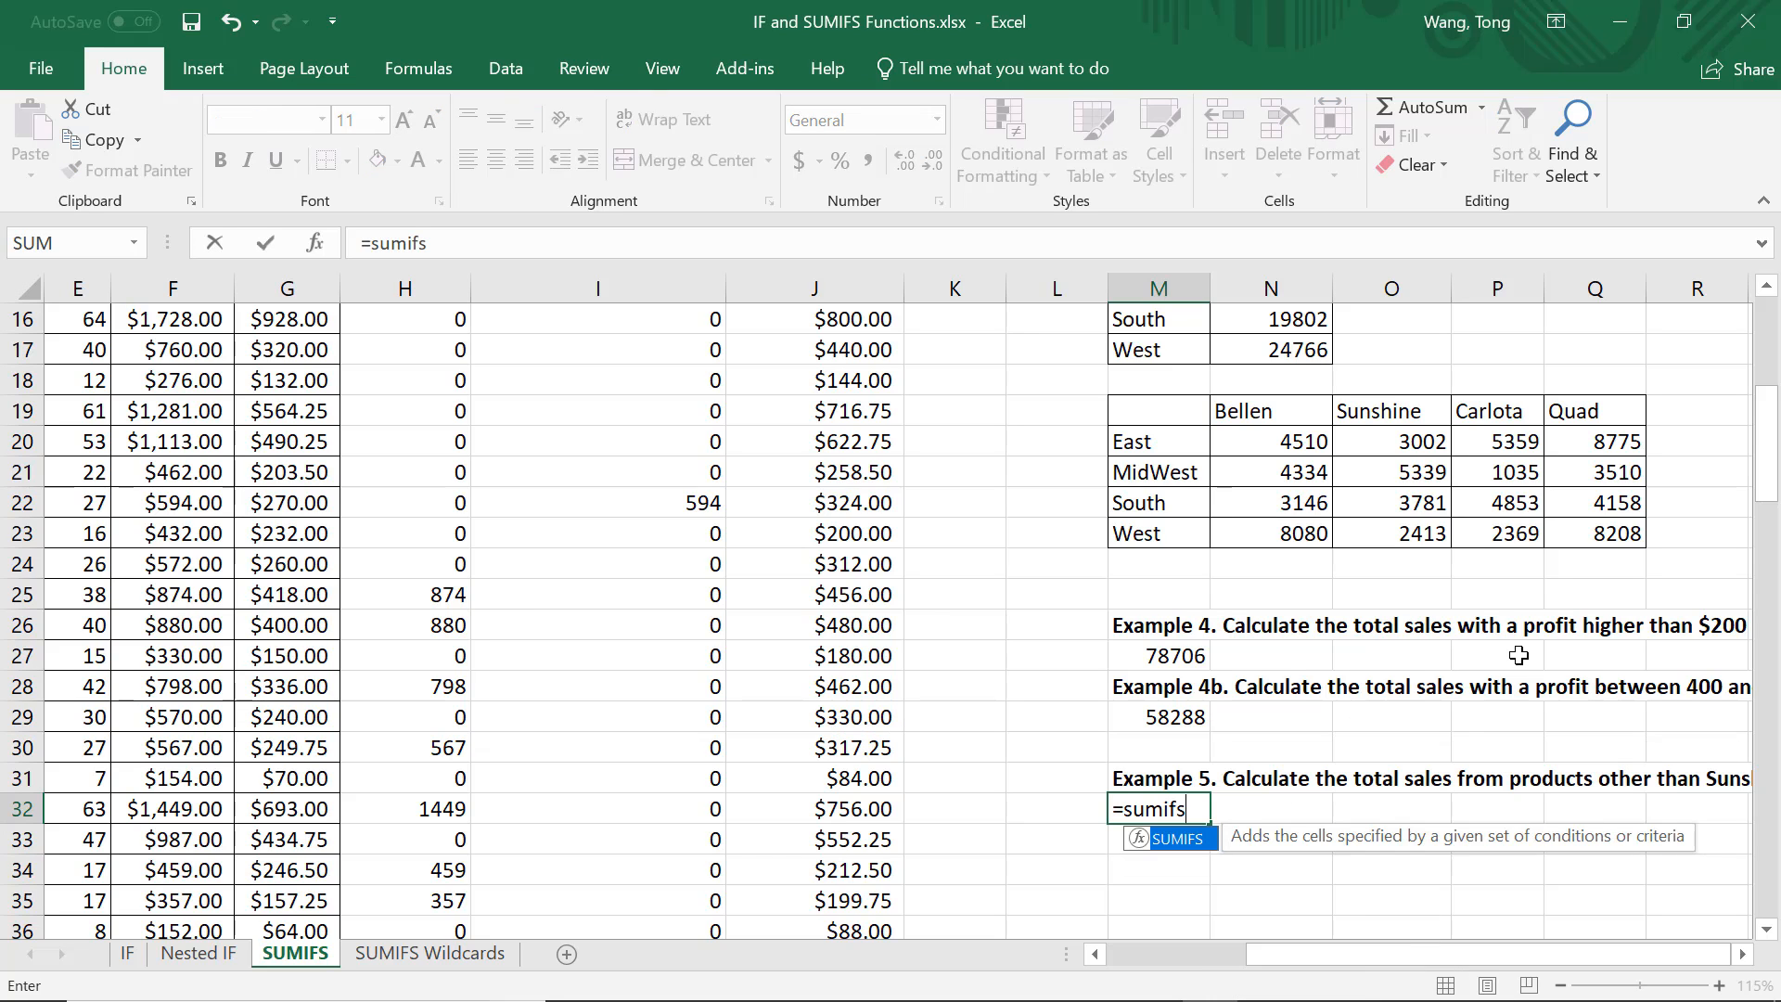
pyautogui.press('Left')
pyautogui.press('Left')
pyautogui.press('Left')
pyautogui.press('Left')
pyautogui.press('Left')
pyautogui.press('Left')
pyautogui.press('Left')
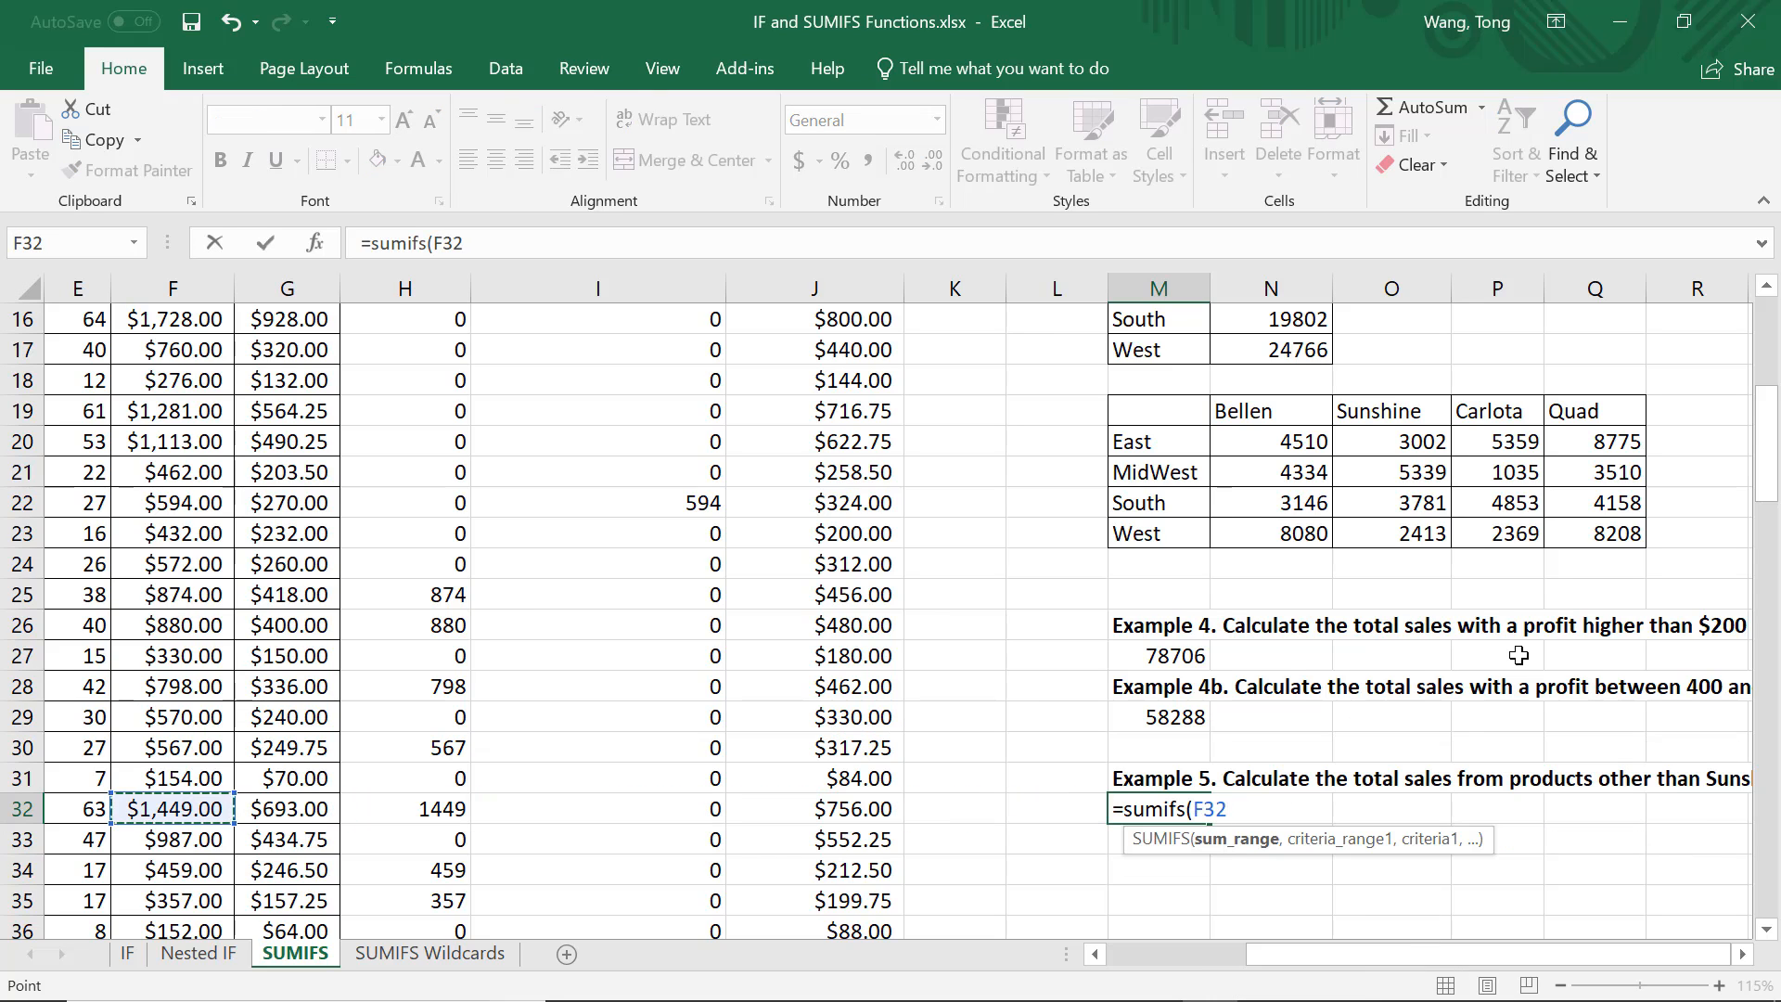
pyautogui.hotkey('ctrl', 'Up')
pyautogui.press('Down')
pyautogui.hotkey('ctrl', 'shift', 'Down')
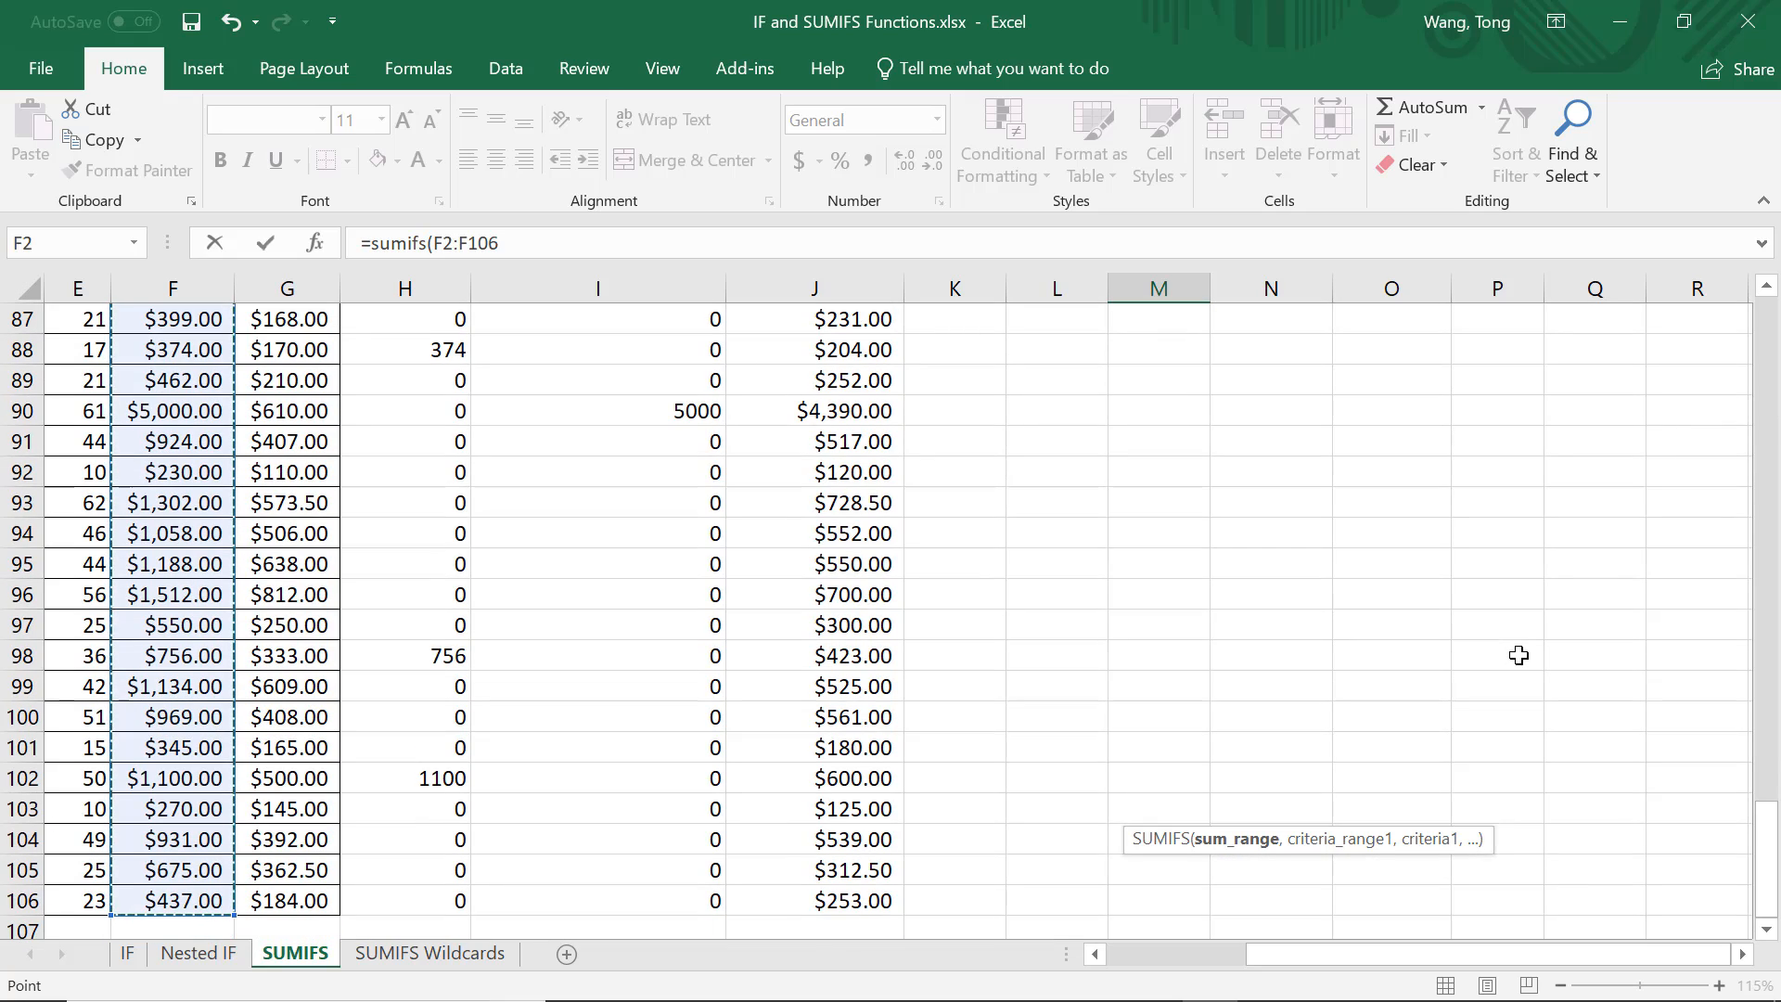
# Add the Product column entries A2:A106 as the criteria range of the M32 formula.
pyautogui.write(',')
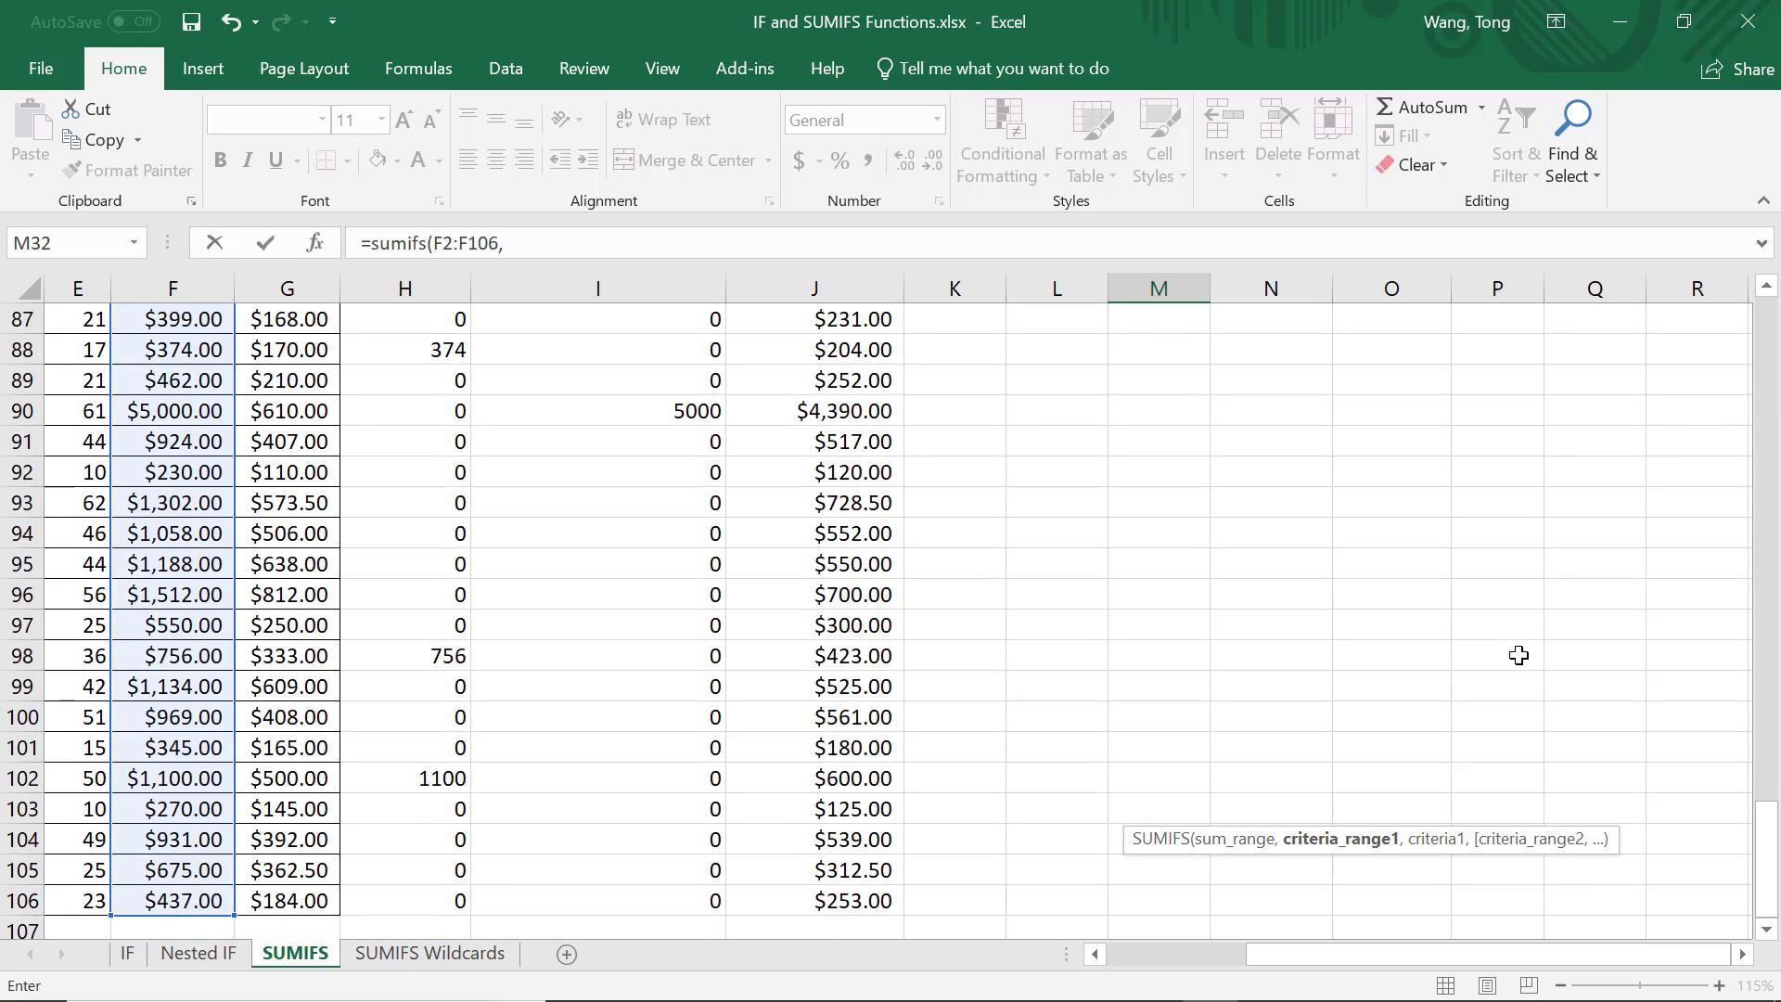
pyautogui.press('Left')
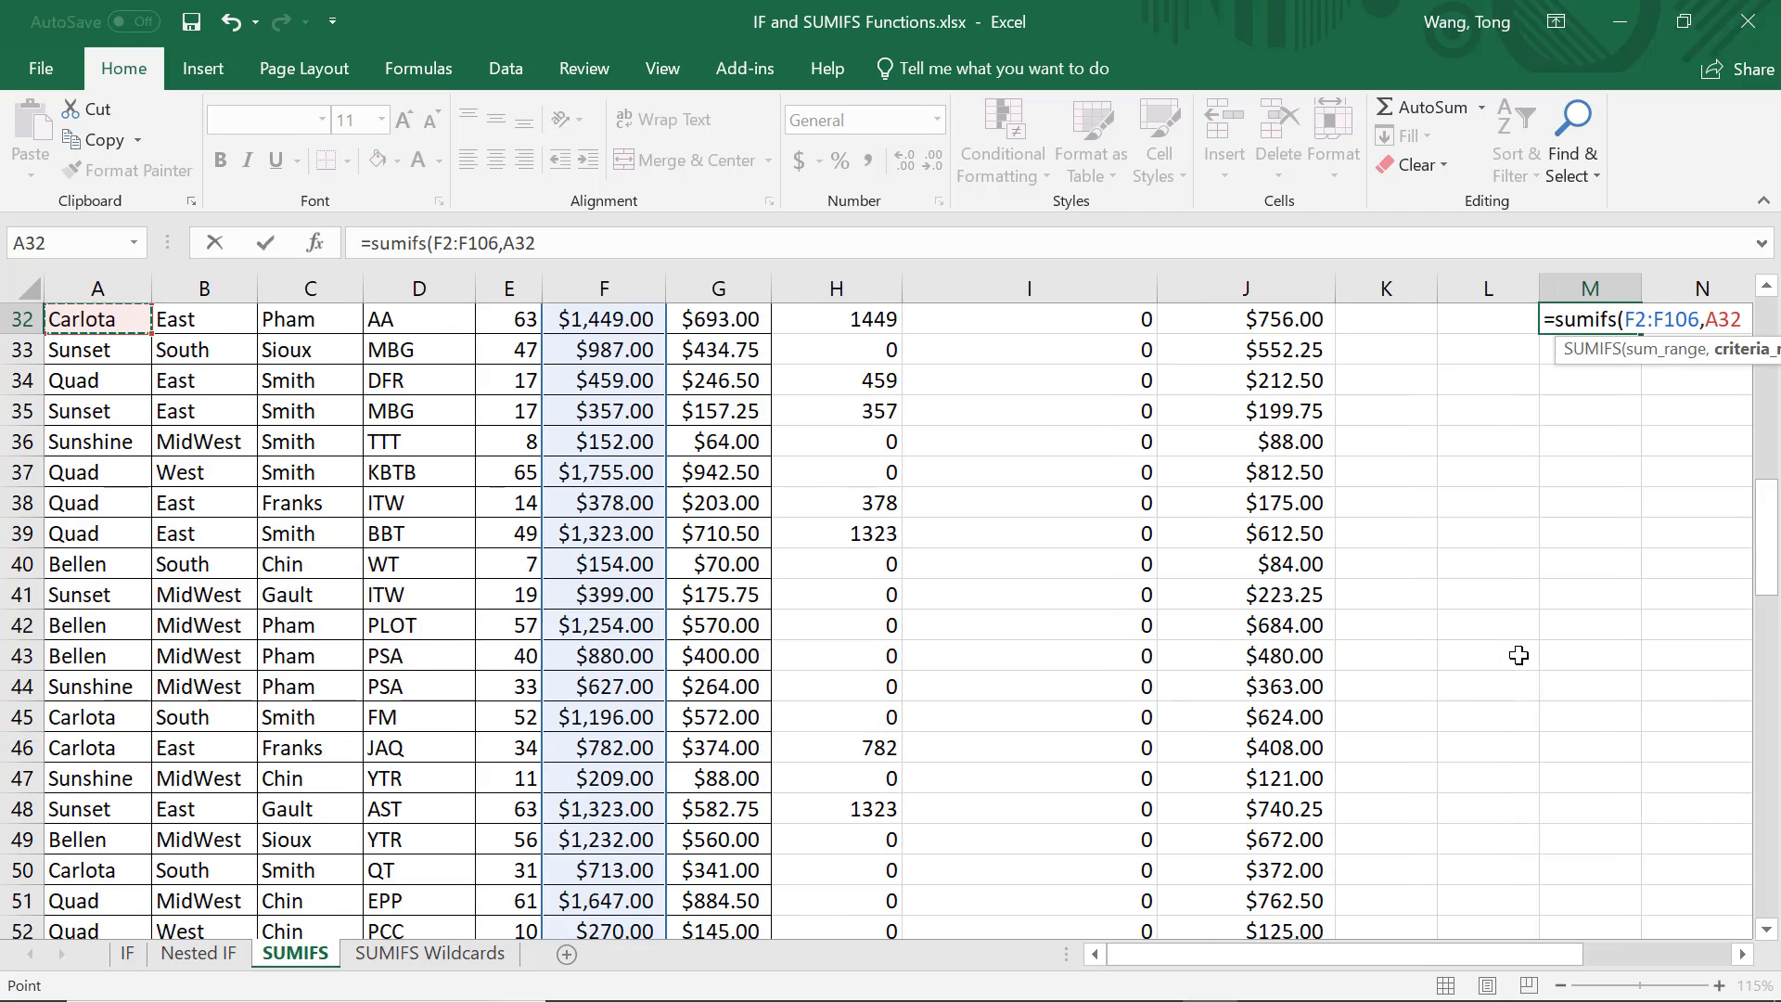
pyautogui.hotkey('ctrl', 'Up')
pyautogui.press('Down')
pyautogui.hotkey('ctrl', 'shift', 'Down')
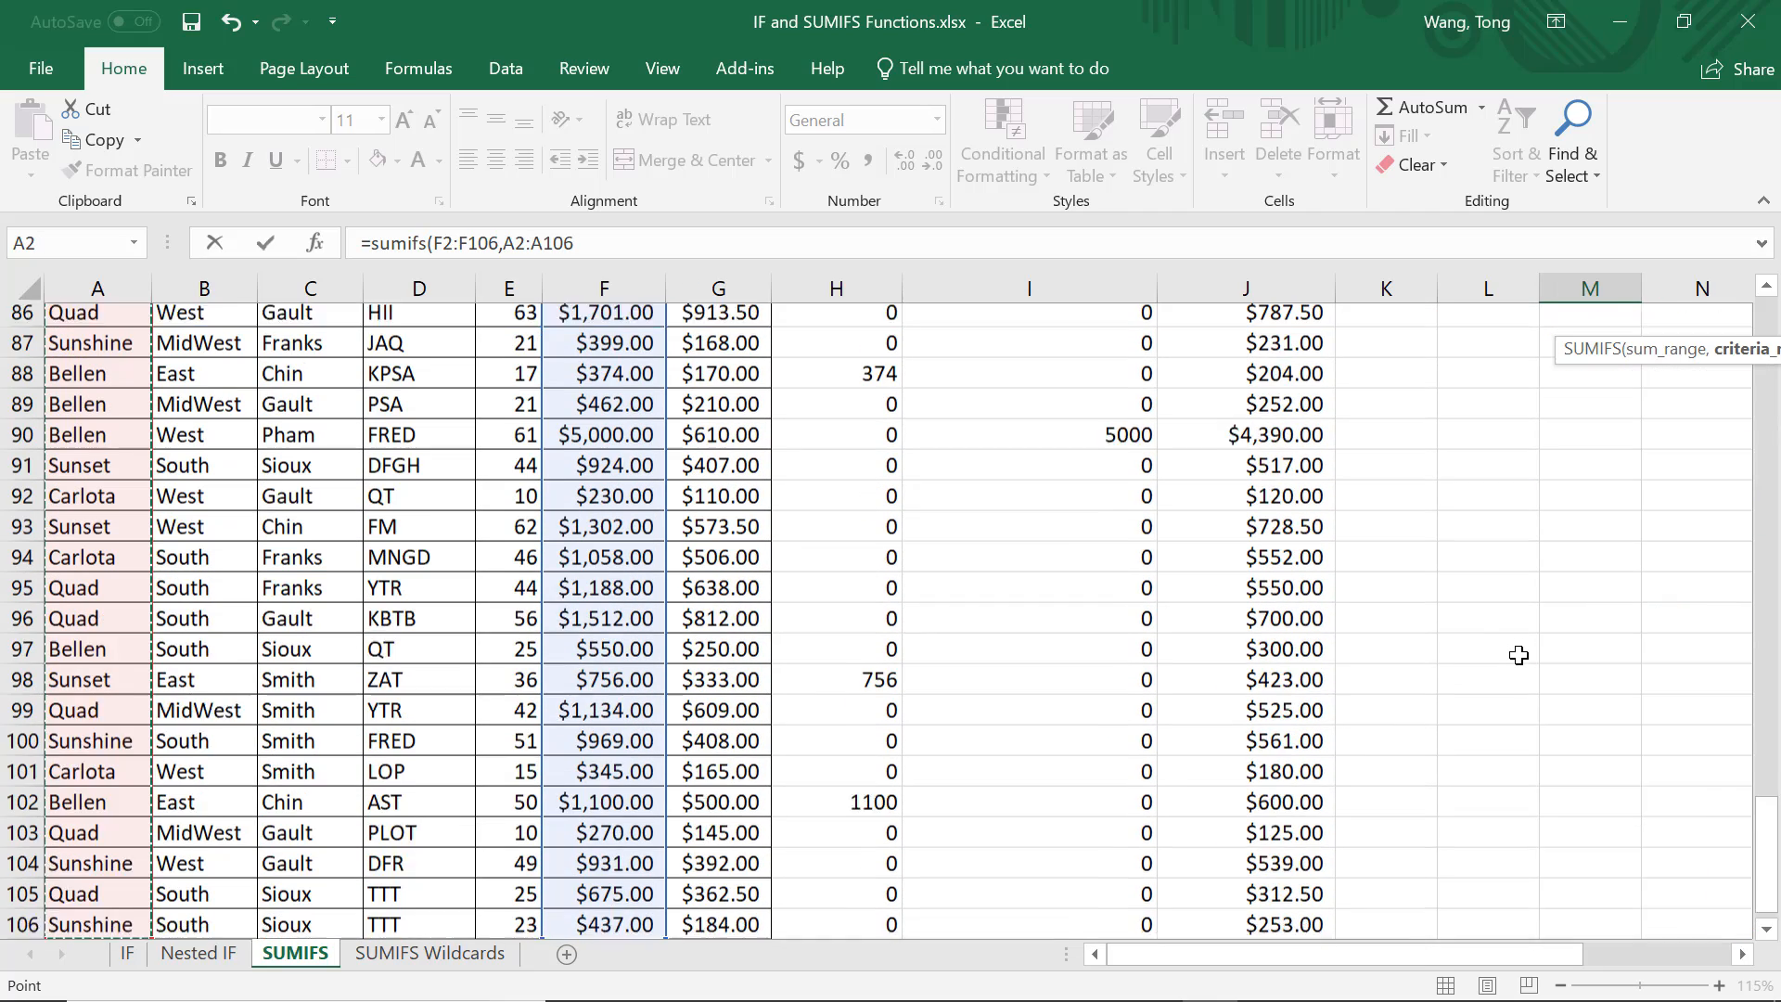
pyautogui.write(',')
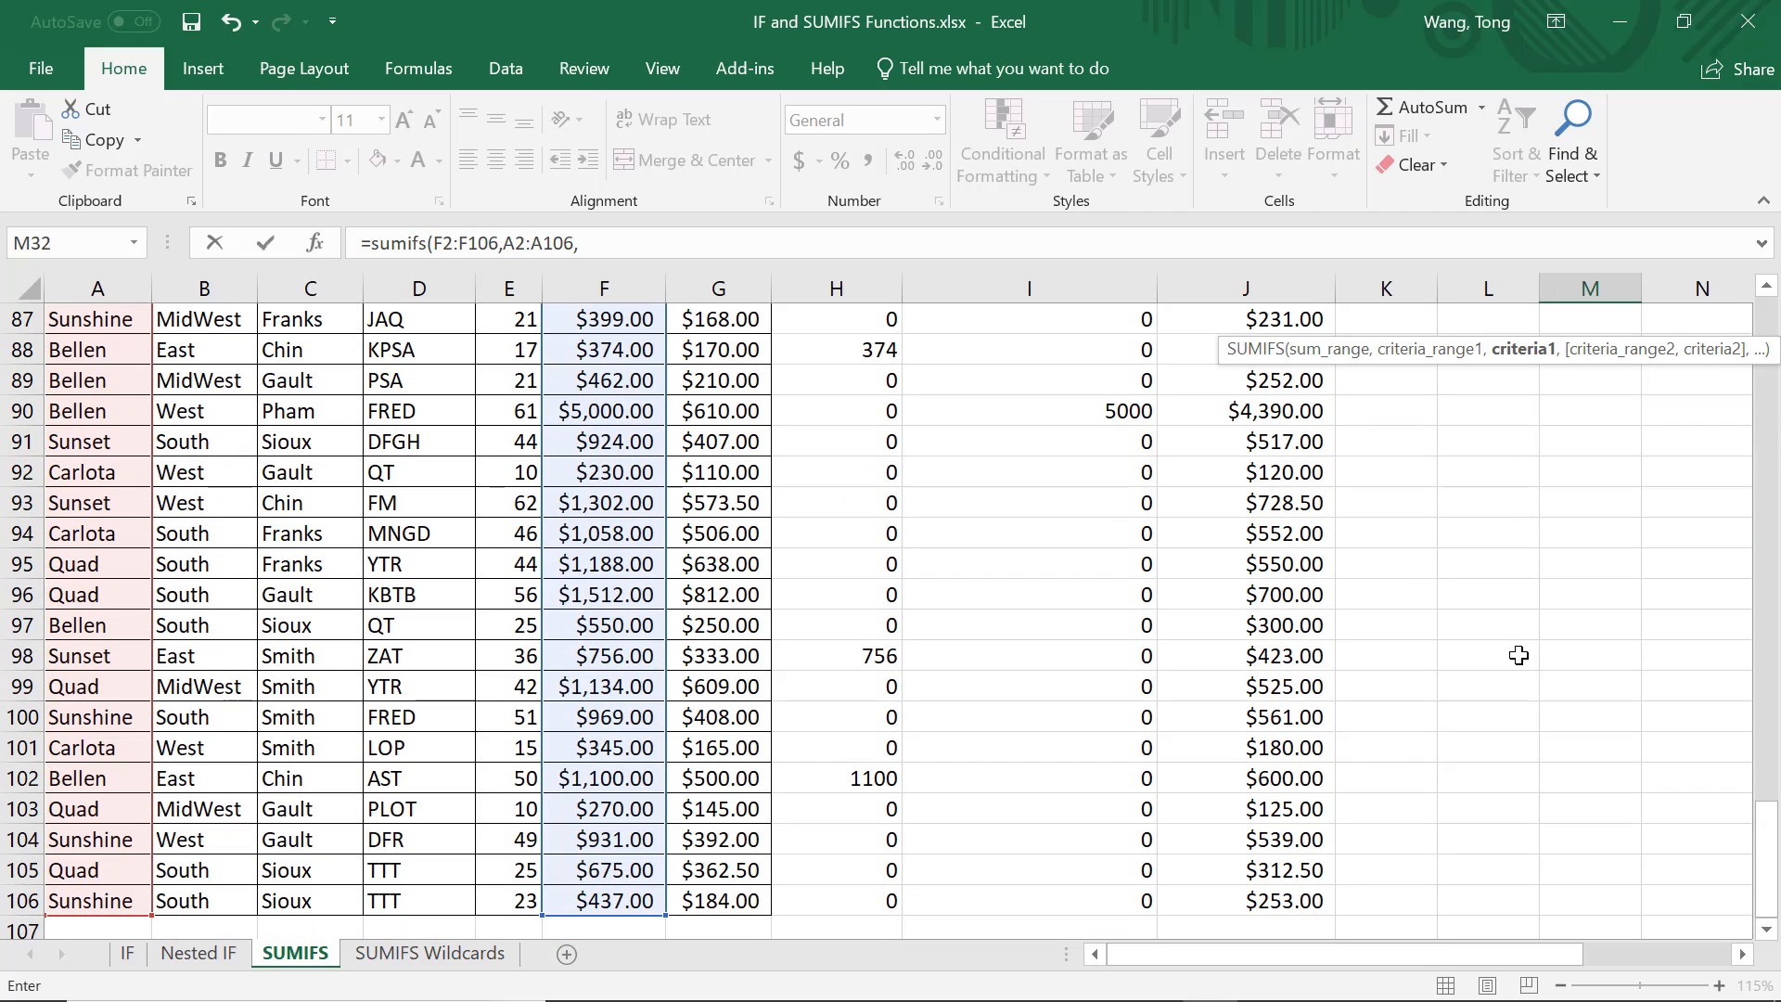
pyautogui.hotkey('ctrl', 'BackSpace')
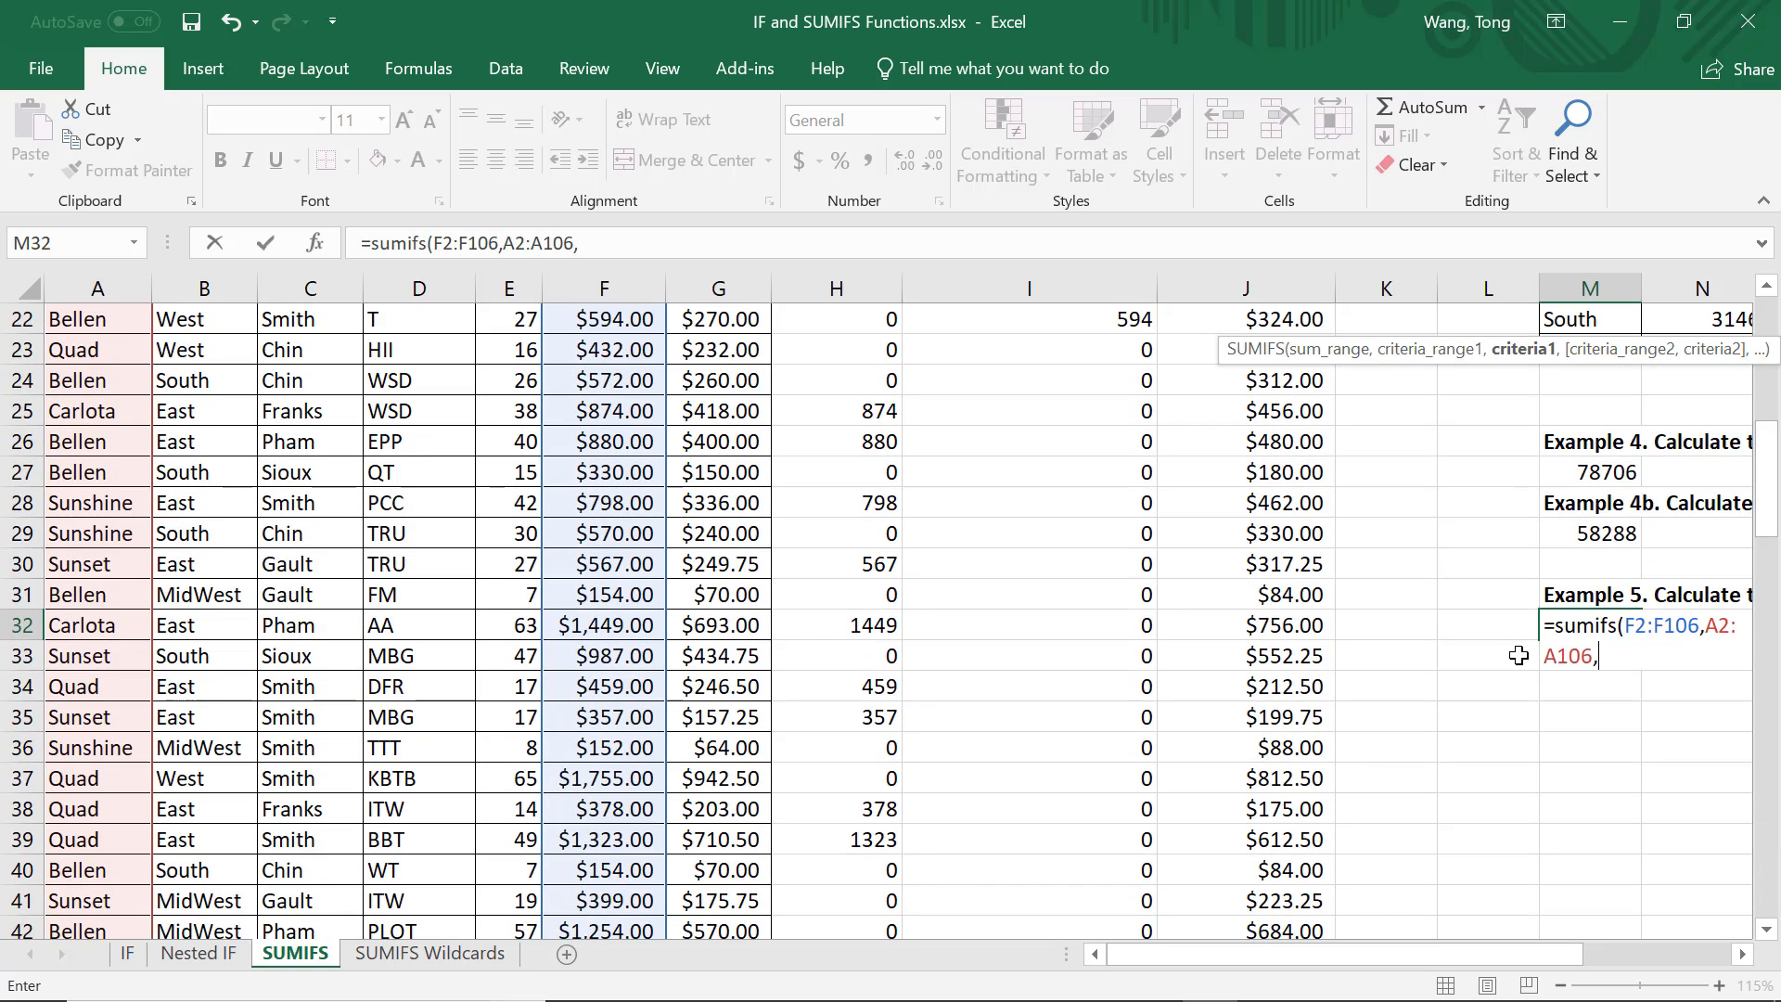
# Enter "<>Sunshine" as the product criterion in the M32 formula and complete it.
pyautogui.moveTo(1520, 960); pyautogui.dragTo(1659, 960)
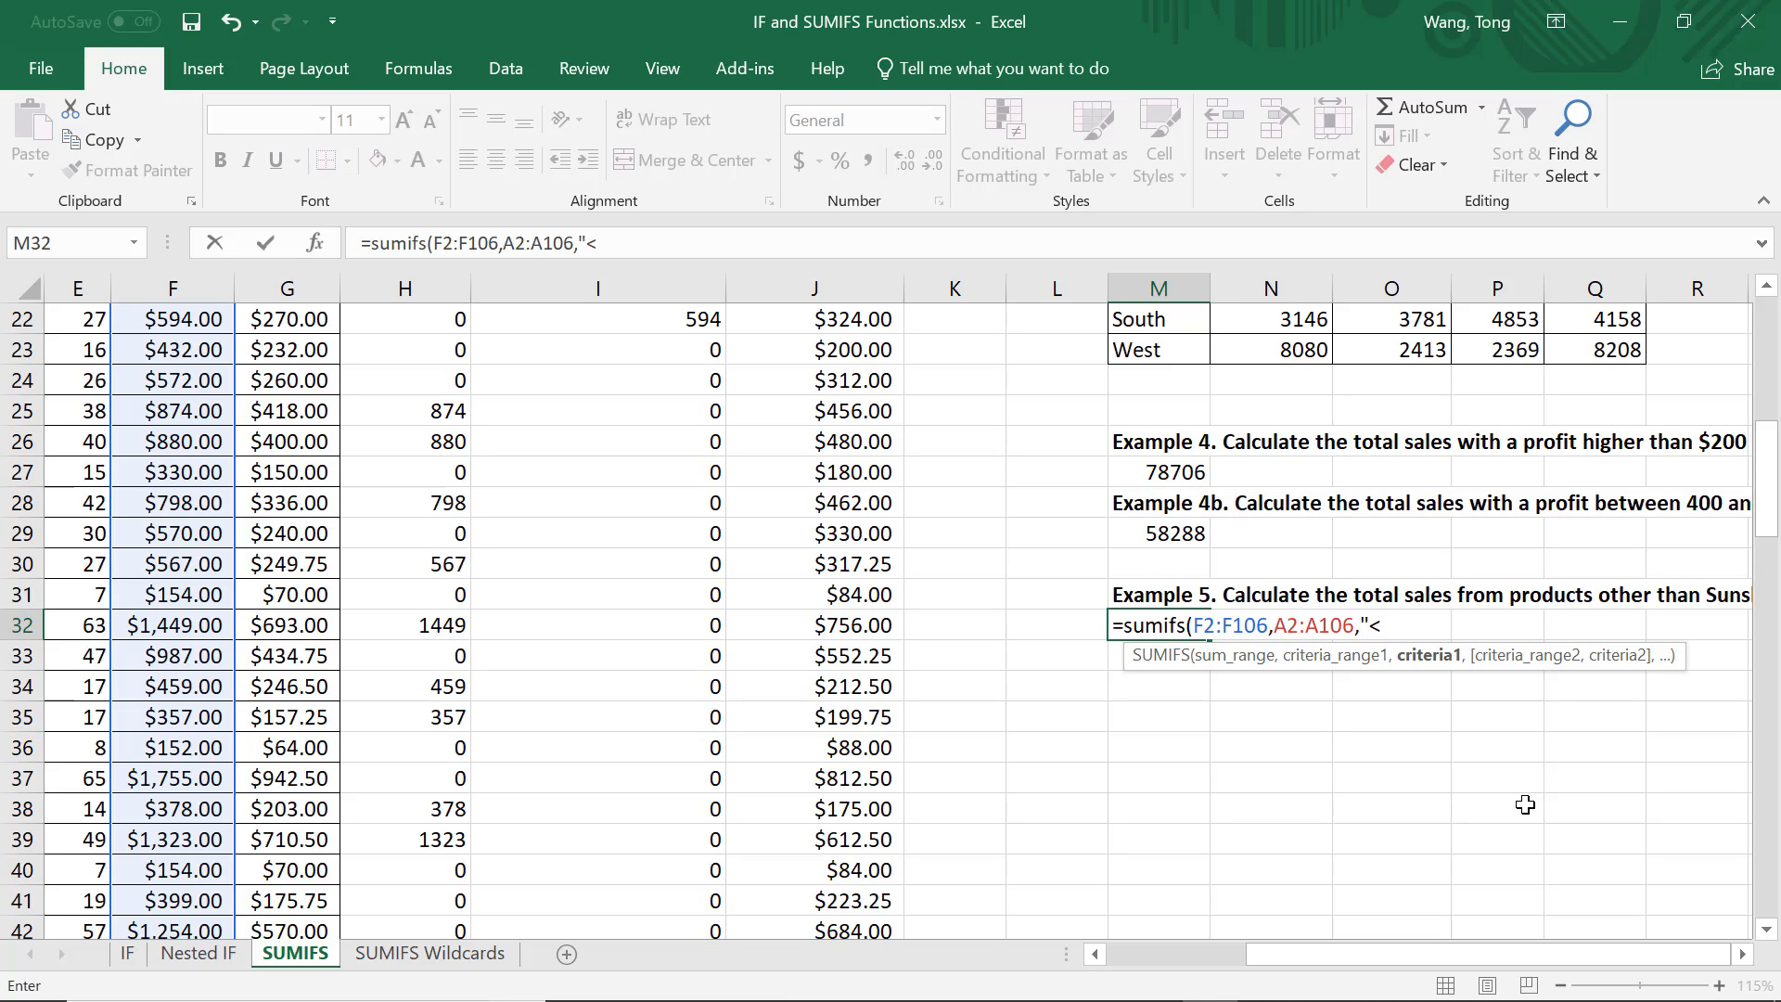
pyautogui.write('>Sunsin')
pyautogui.press('BackSpace')
pyautogui.press('BackSpace')
pyautogui.write('hine')
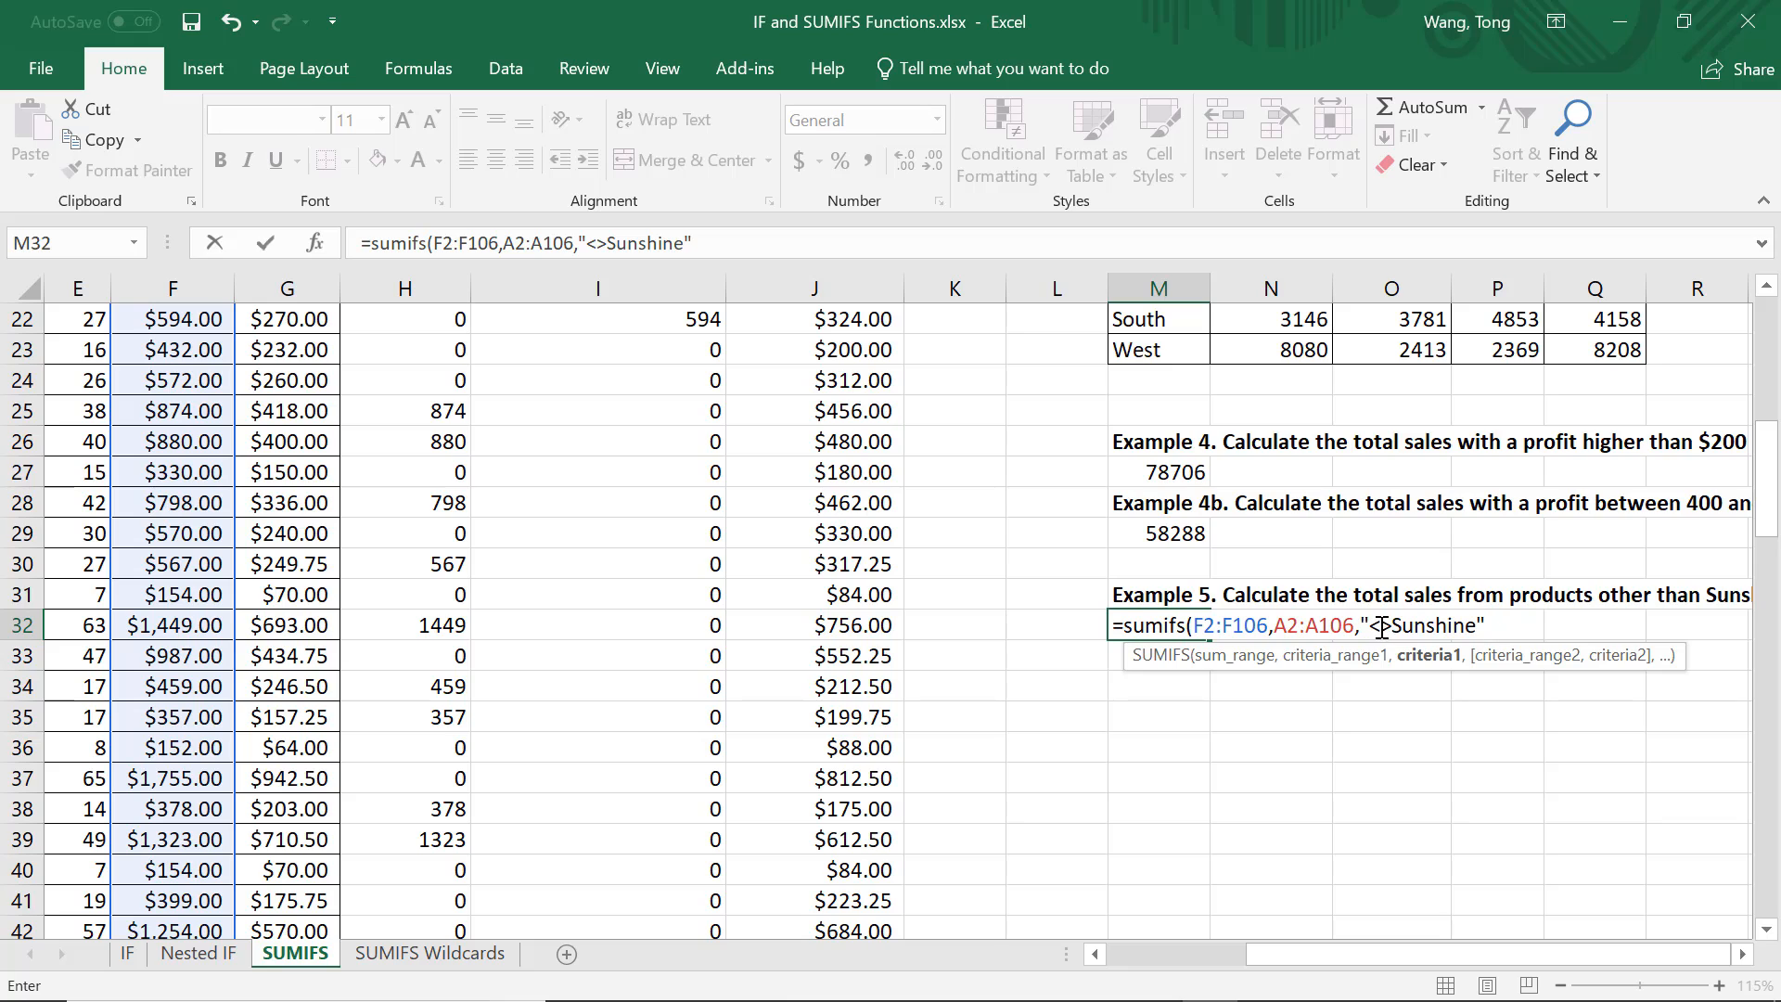
pyautogui.click(1487, 626)
pyautogui.write(')')
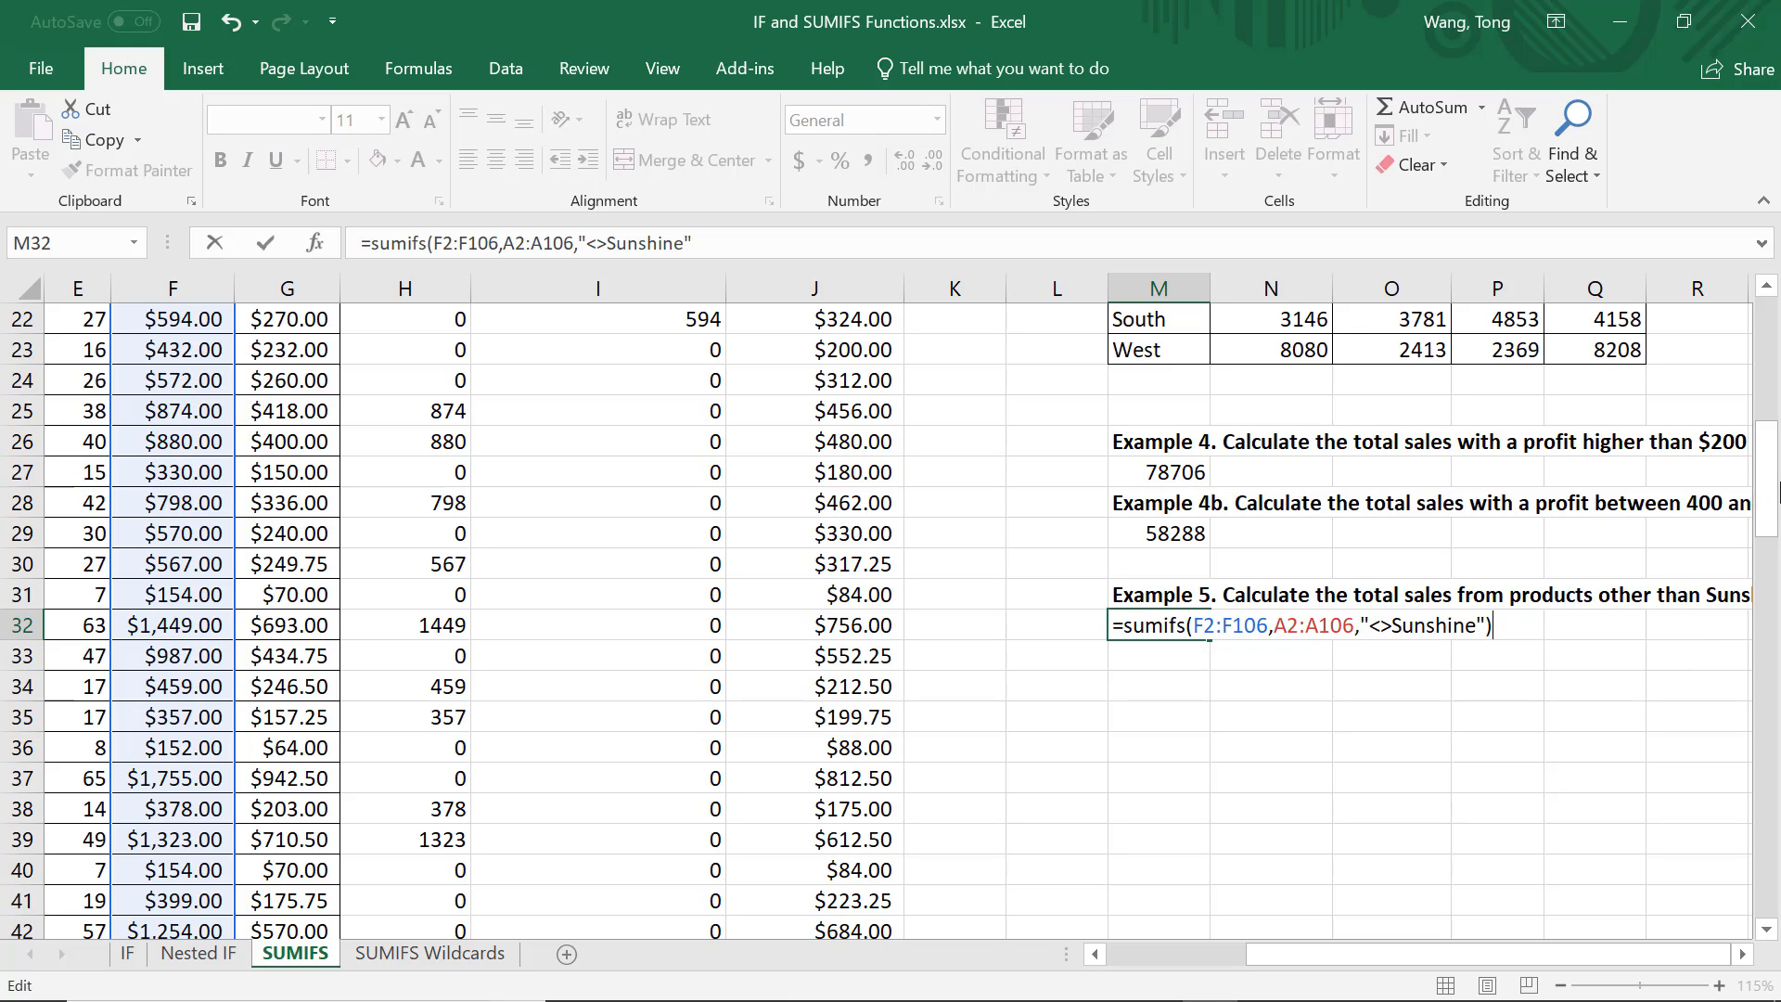
pyautogui.press('Return')
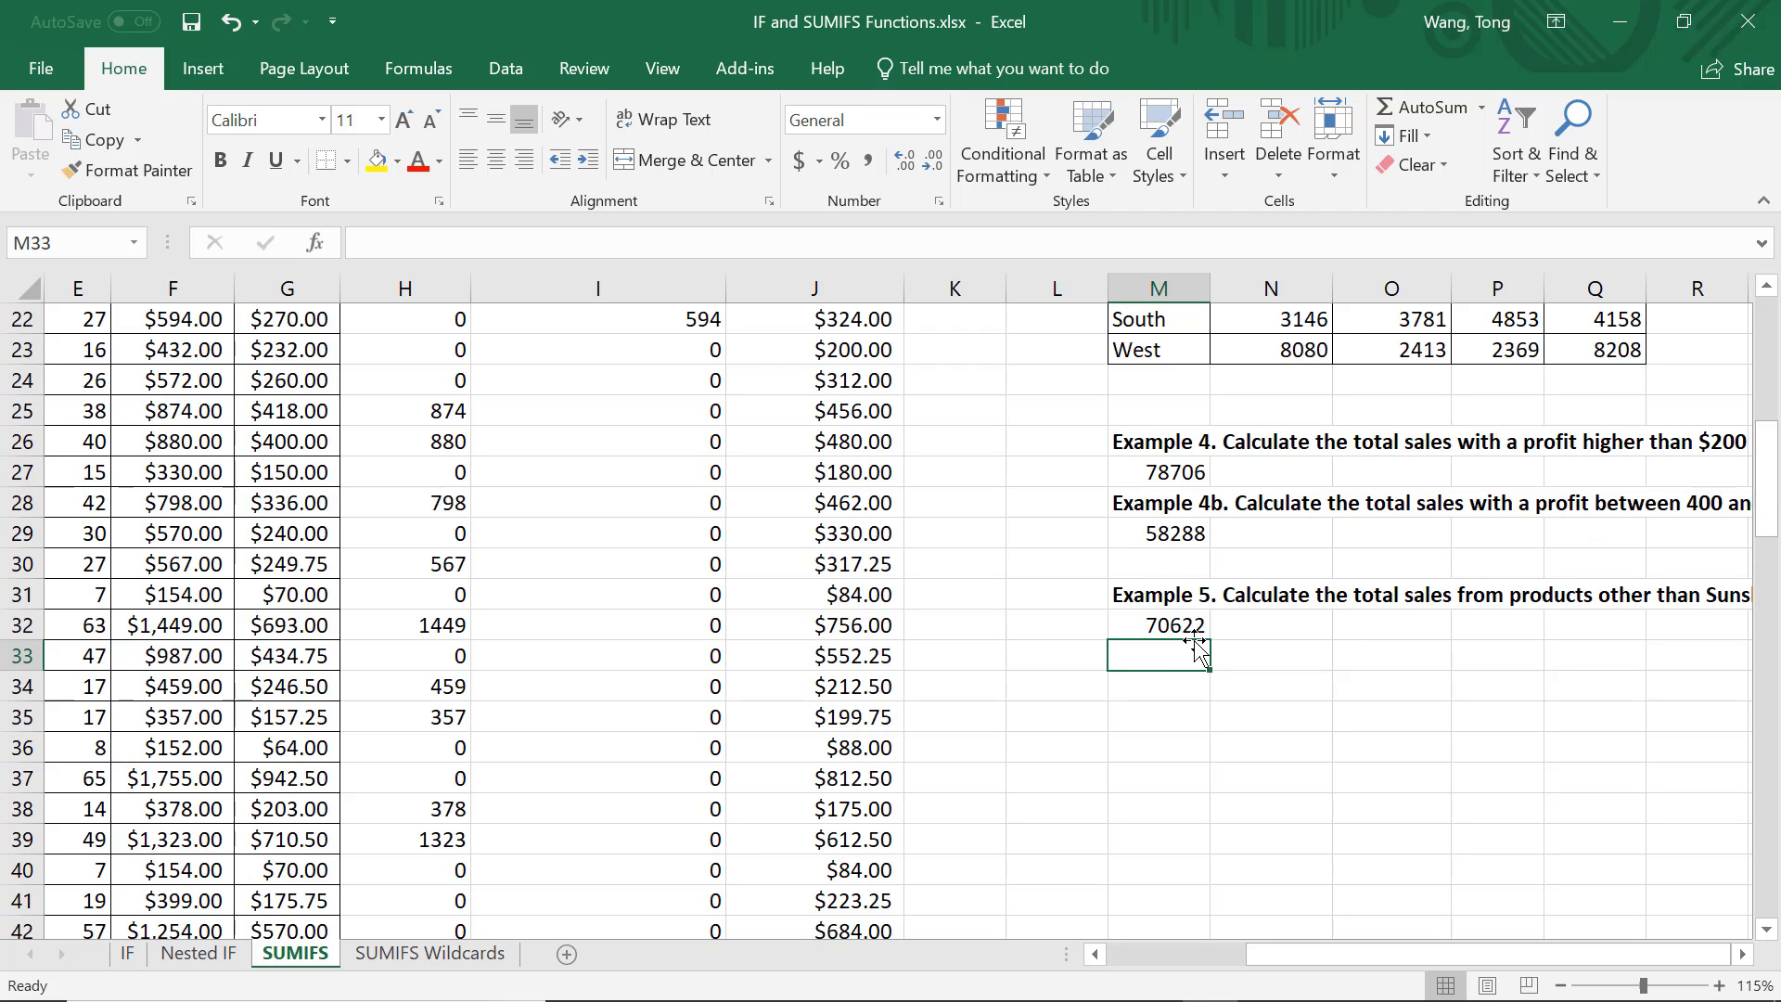
# Switch to the SUMIFS Wildcards sheet and look over its table of IDs and Number of Visits.
pyautogui.scroll(-1, 1169, 922)
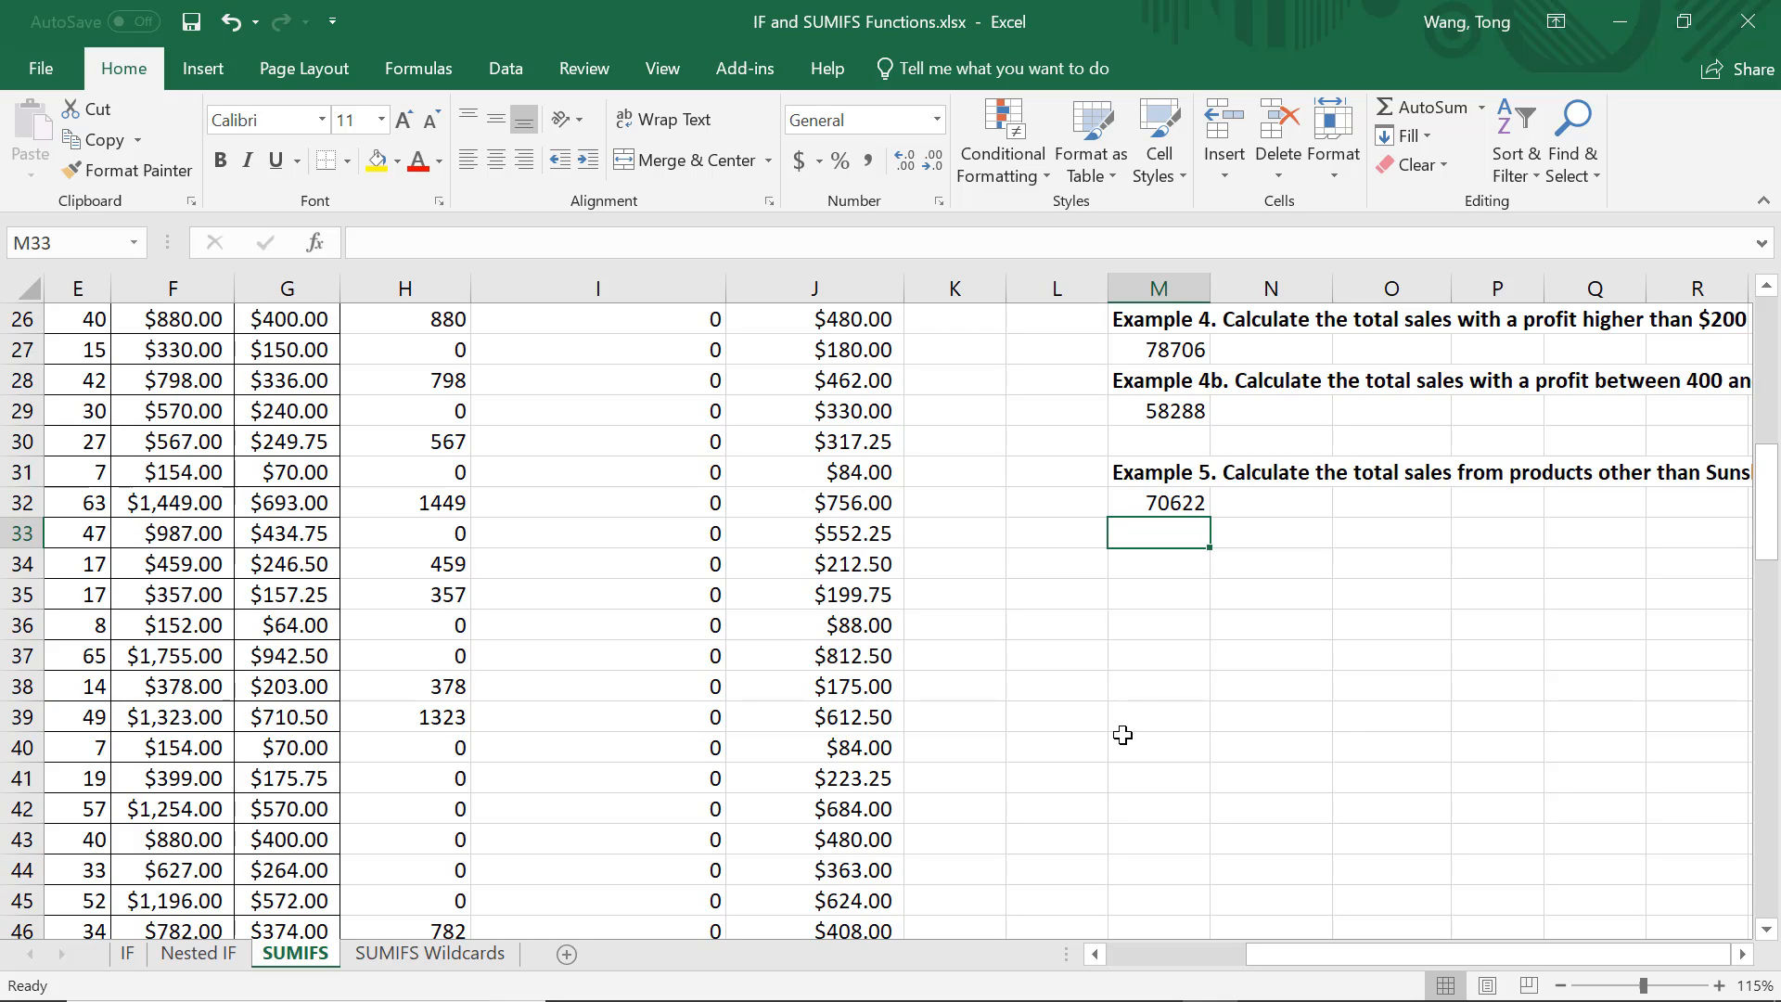
pyautogui.click(436, 954)
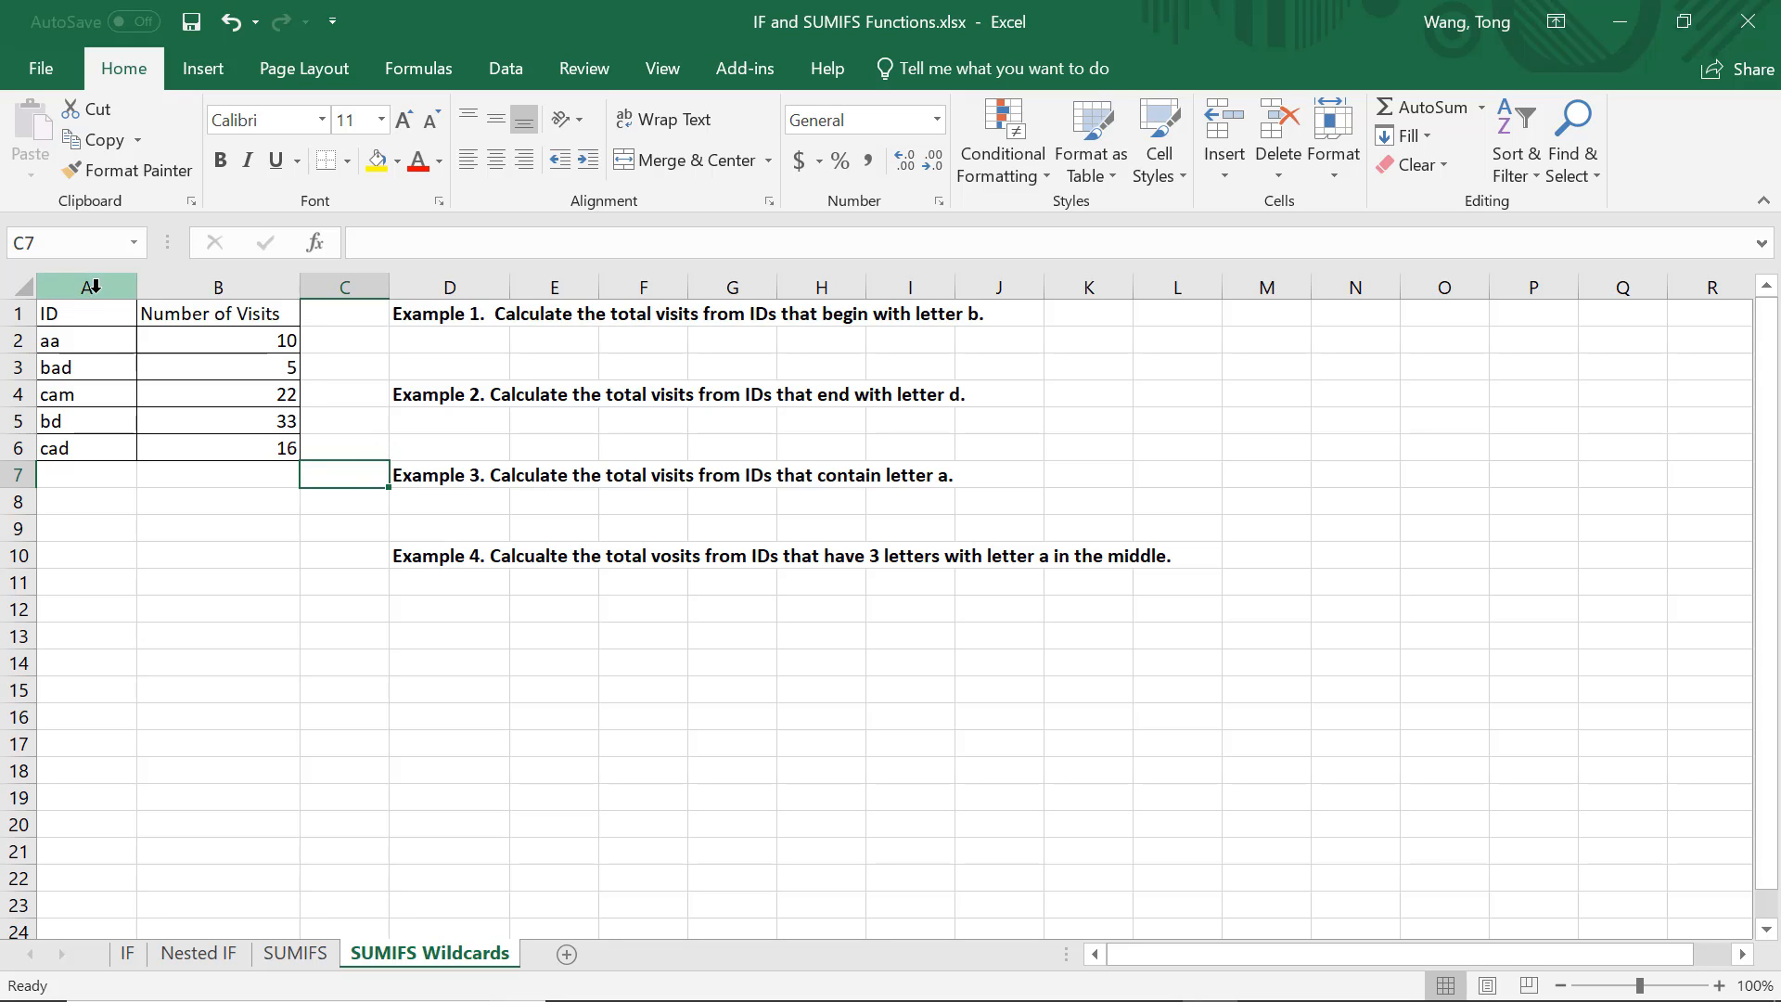
pyautogui.moveTo(65, 313); pyautogui.dragTo(227, 448)
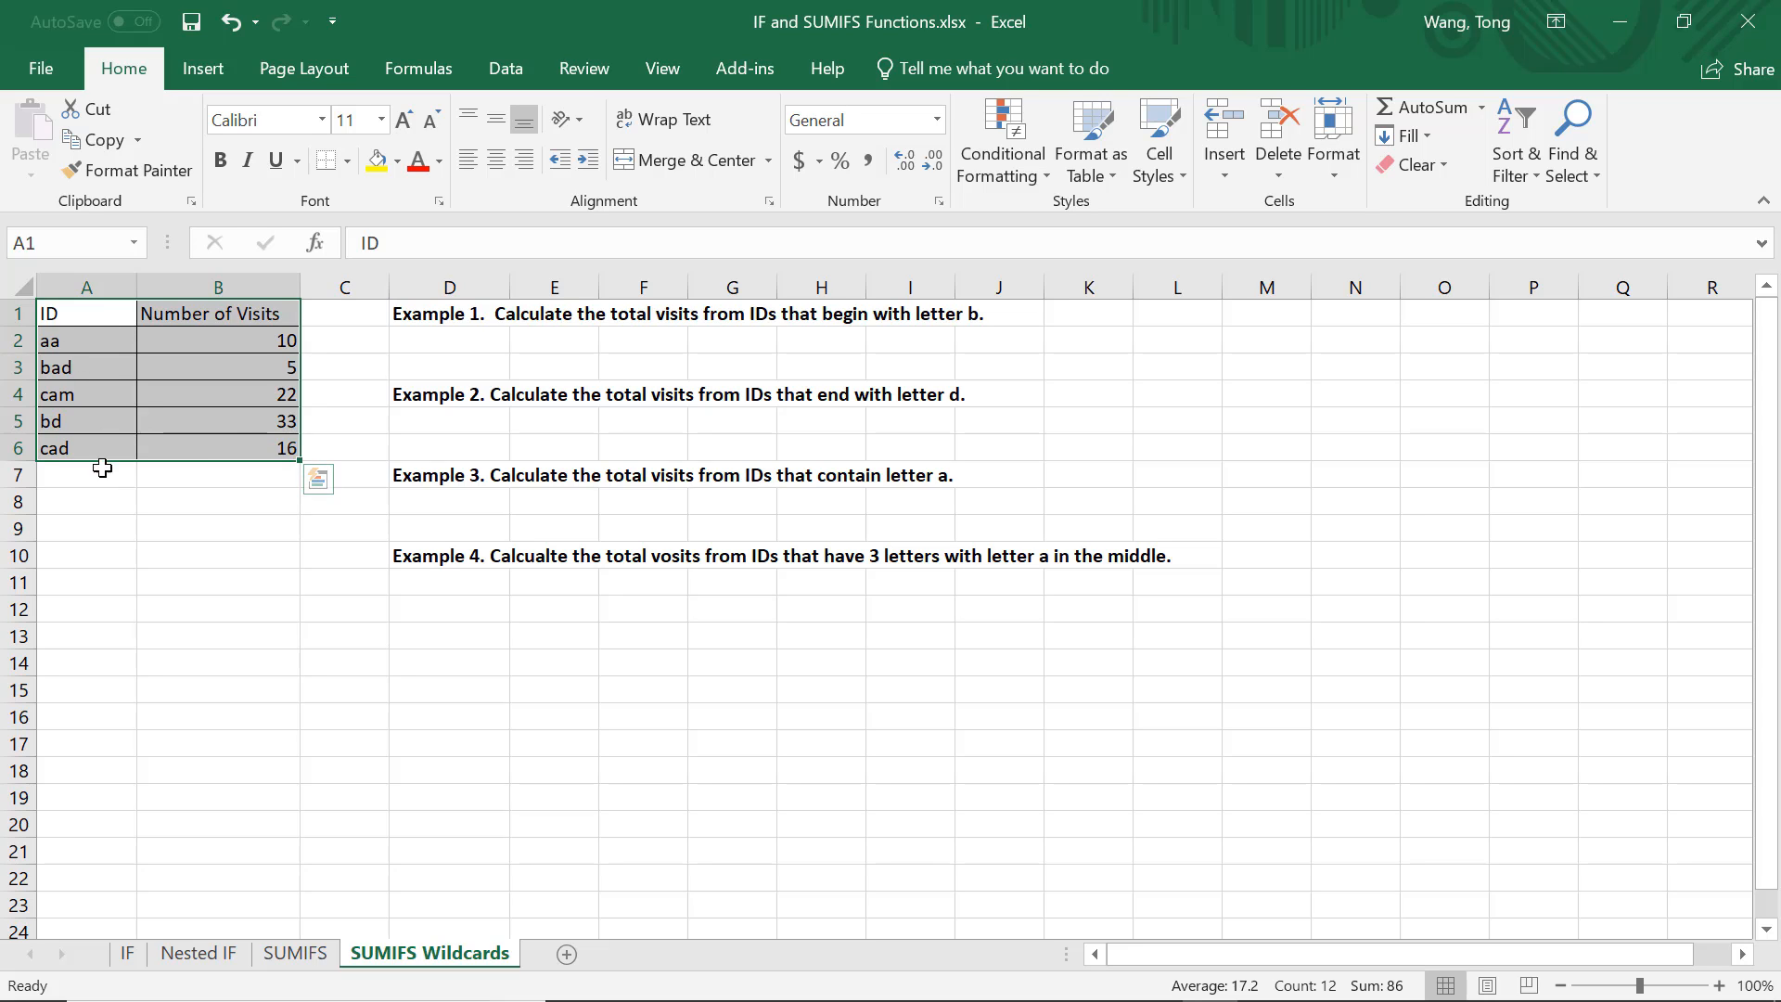
pyautogui.click(237, 506)
pyautogui.click(471, 341)
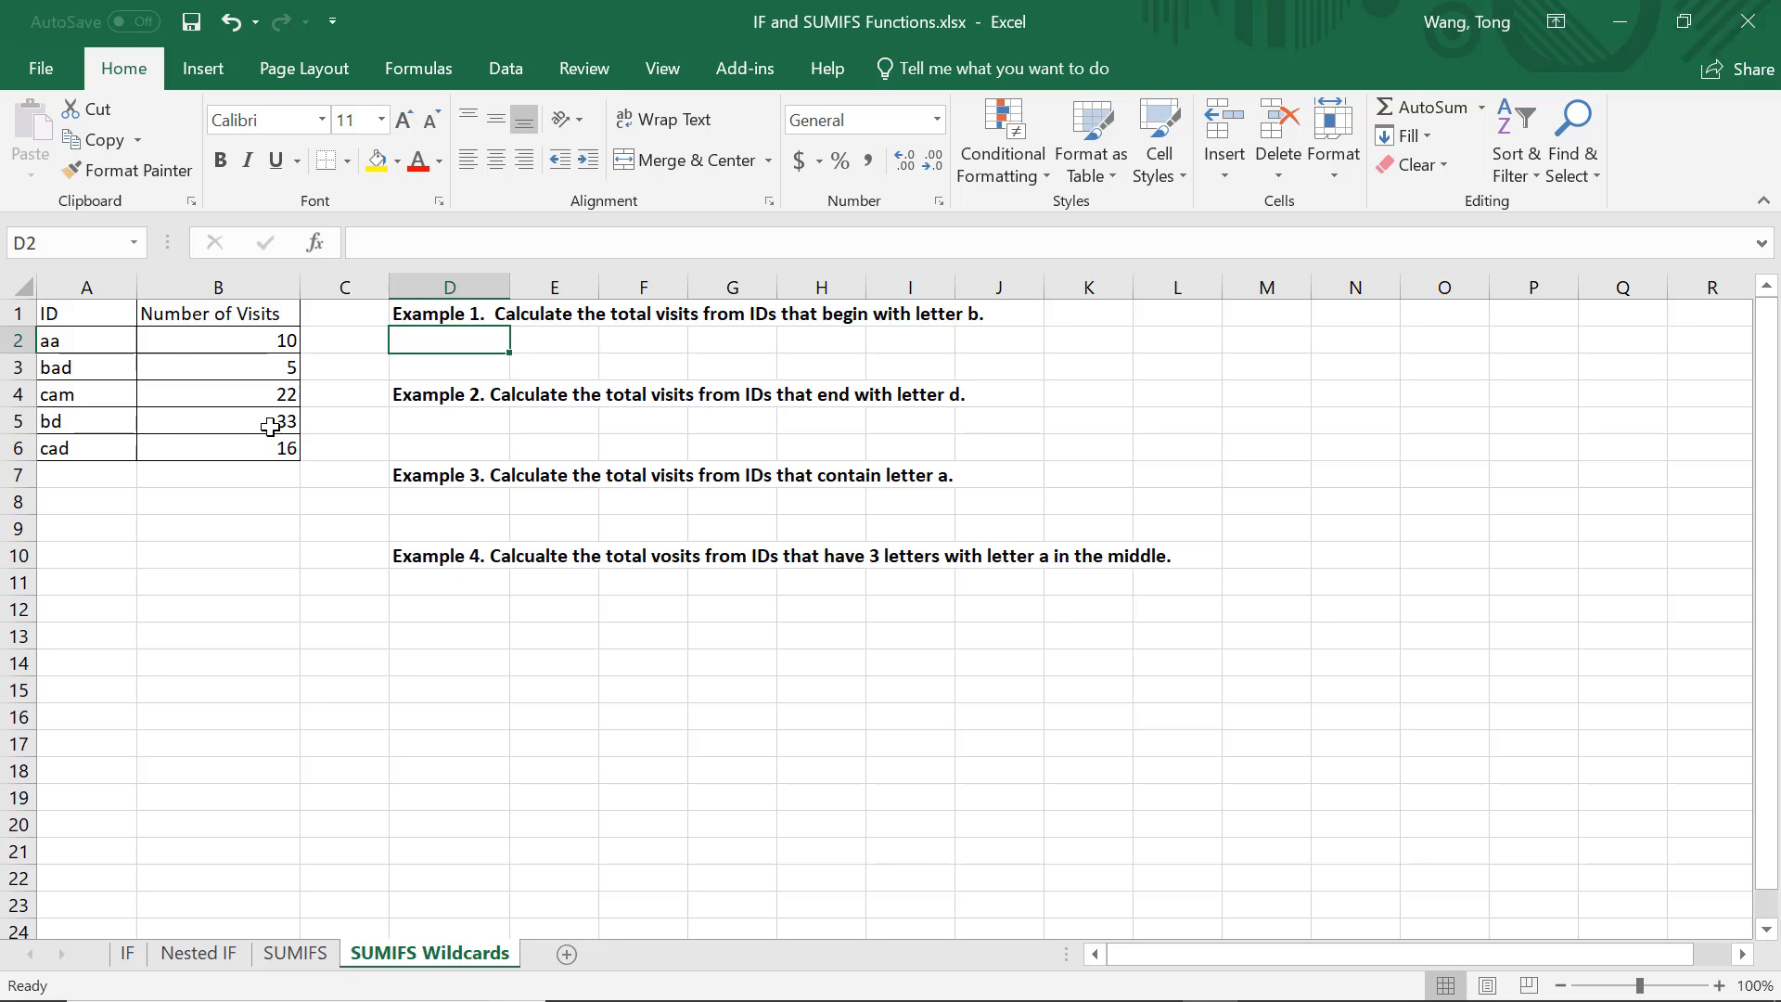
# Examine the IDs beginning with letter b and their Number of Visits values for Example 1.
pyautogui.click(97, 369)
pyautogui.click(89, 419)
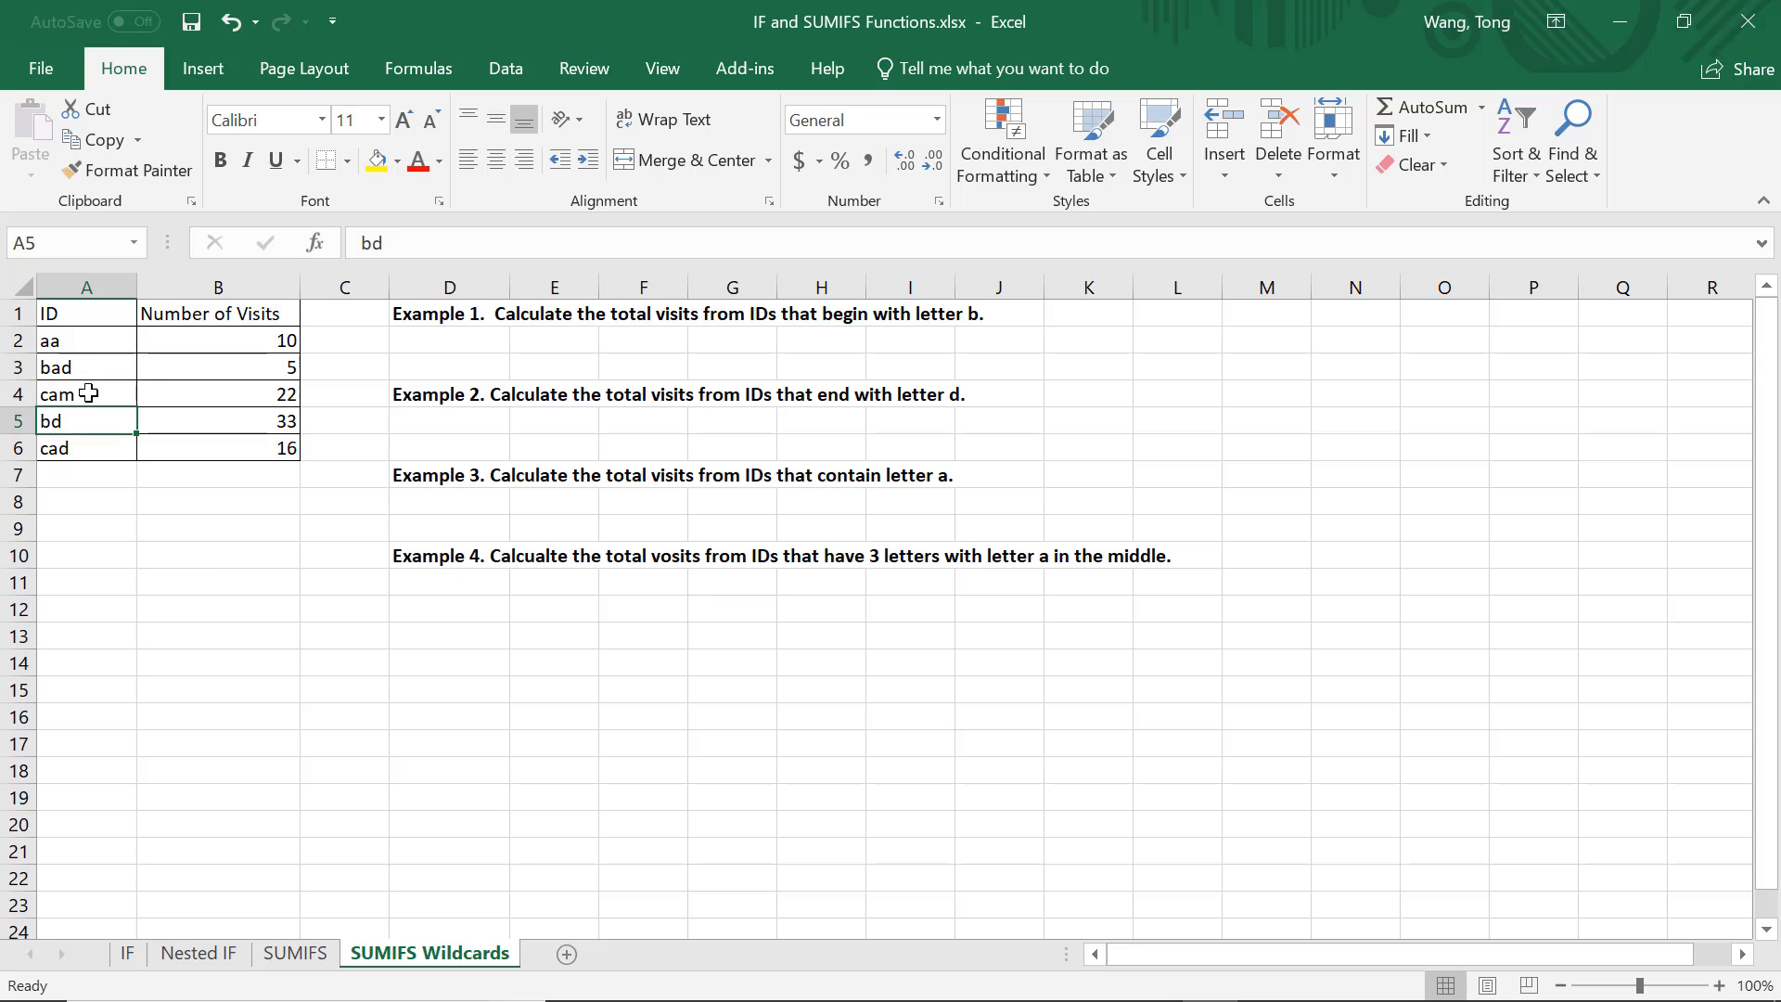
pyautogui.click(89, 369)
pyautogui.click(89, 420)
pyautogui.click(94, 366)
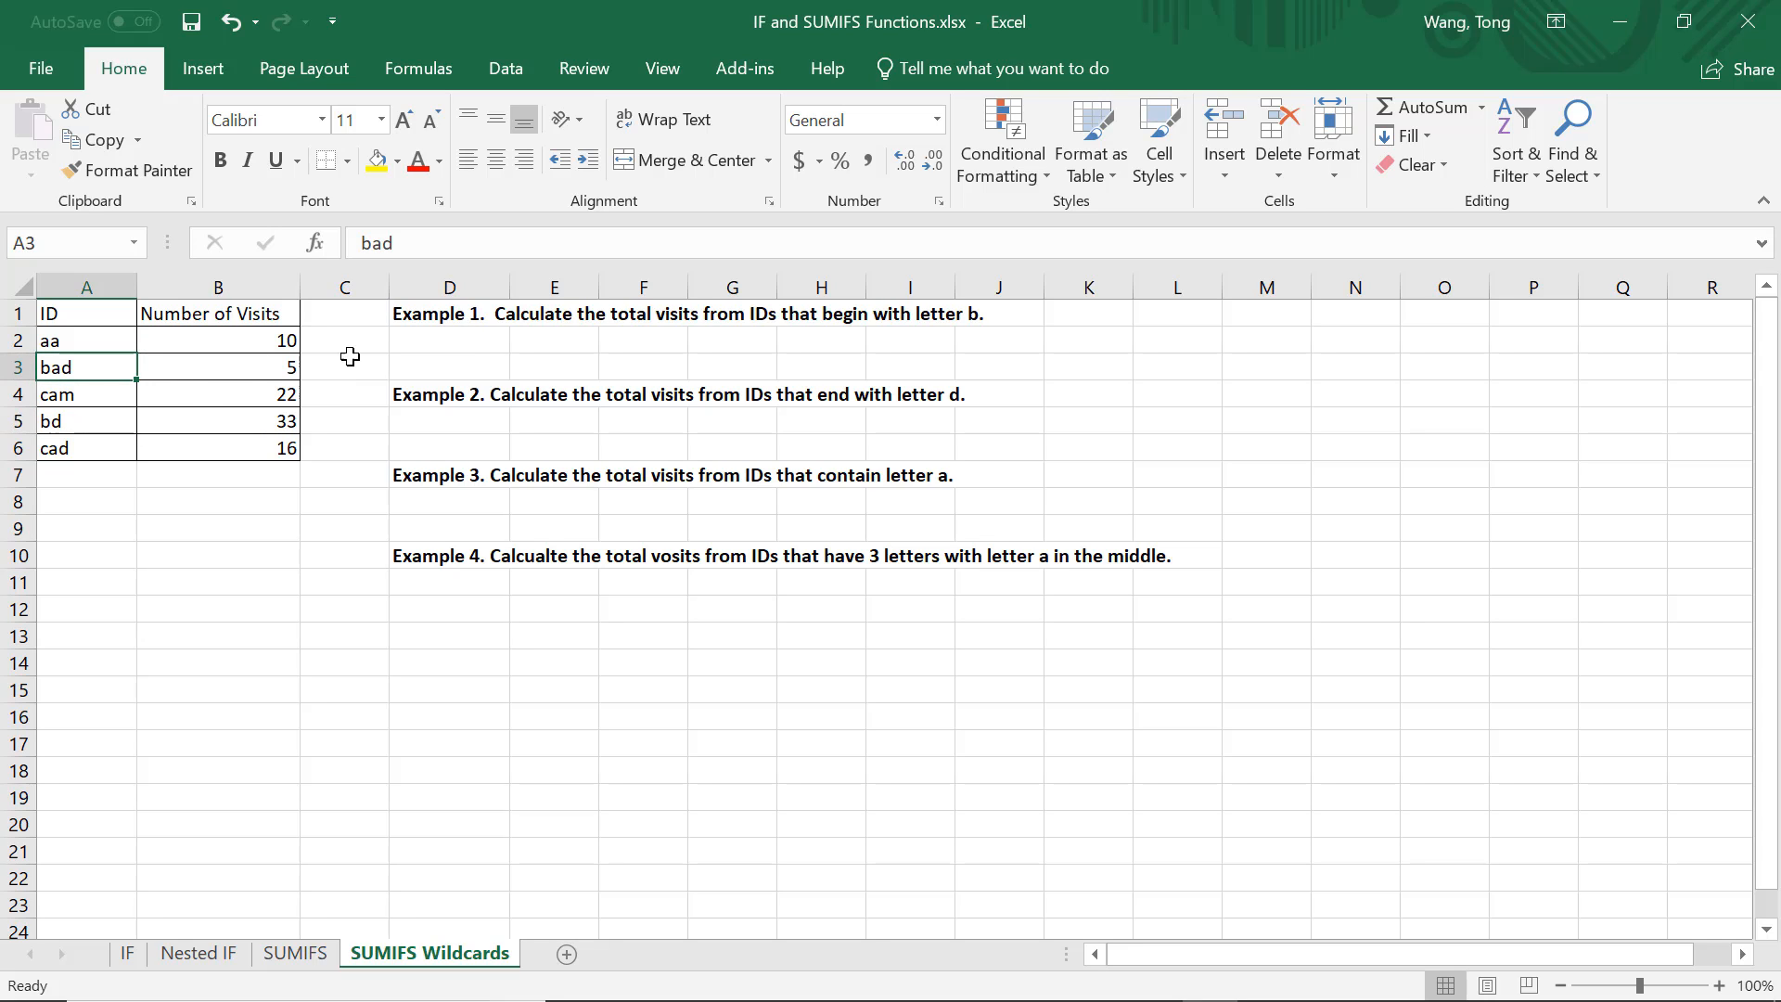
pyautogui.click(261, 366)
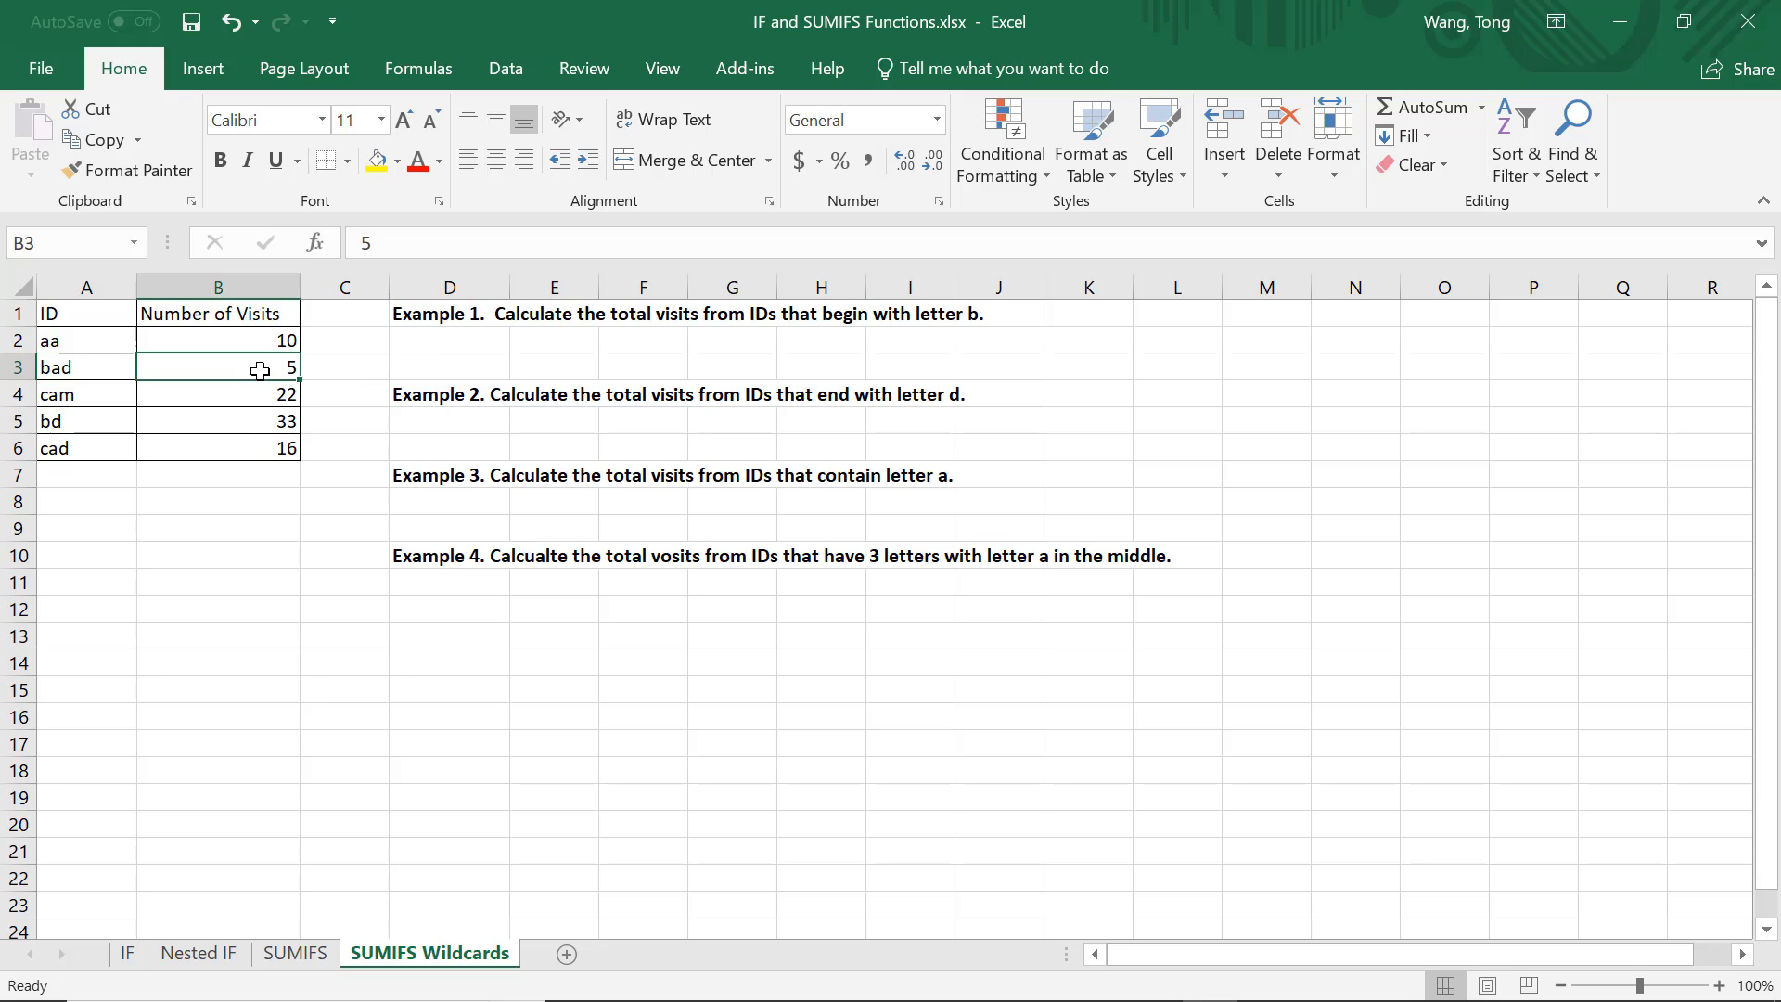
pyautogui.click(261, 422)
pyautogui.click(258, 365)
pyautogui.click(265, 422)
pyautogui.click(260, 366)
pyautogui.click(265, 422)
pyautogui.click(262, 368)
# Start a SUMIFS formula in D2, below the Example 1 heading, with the visit counts B2:B6 as the sum range.
pyautogui.click(421, 341)
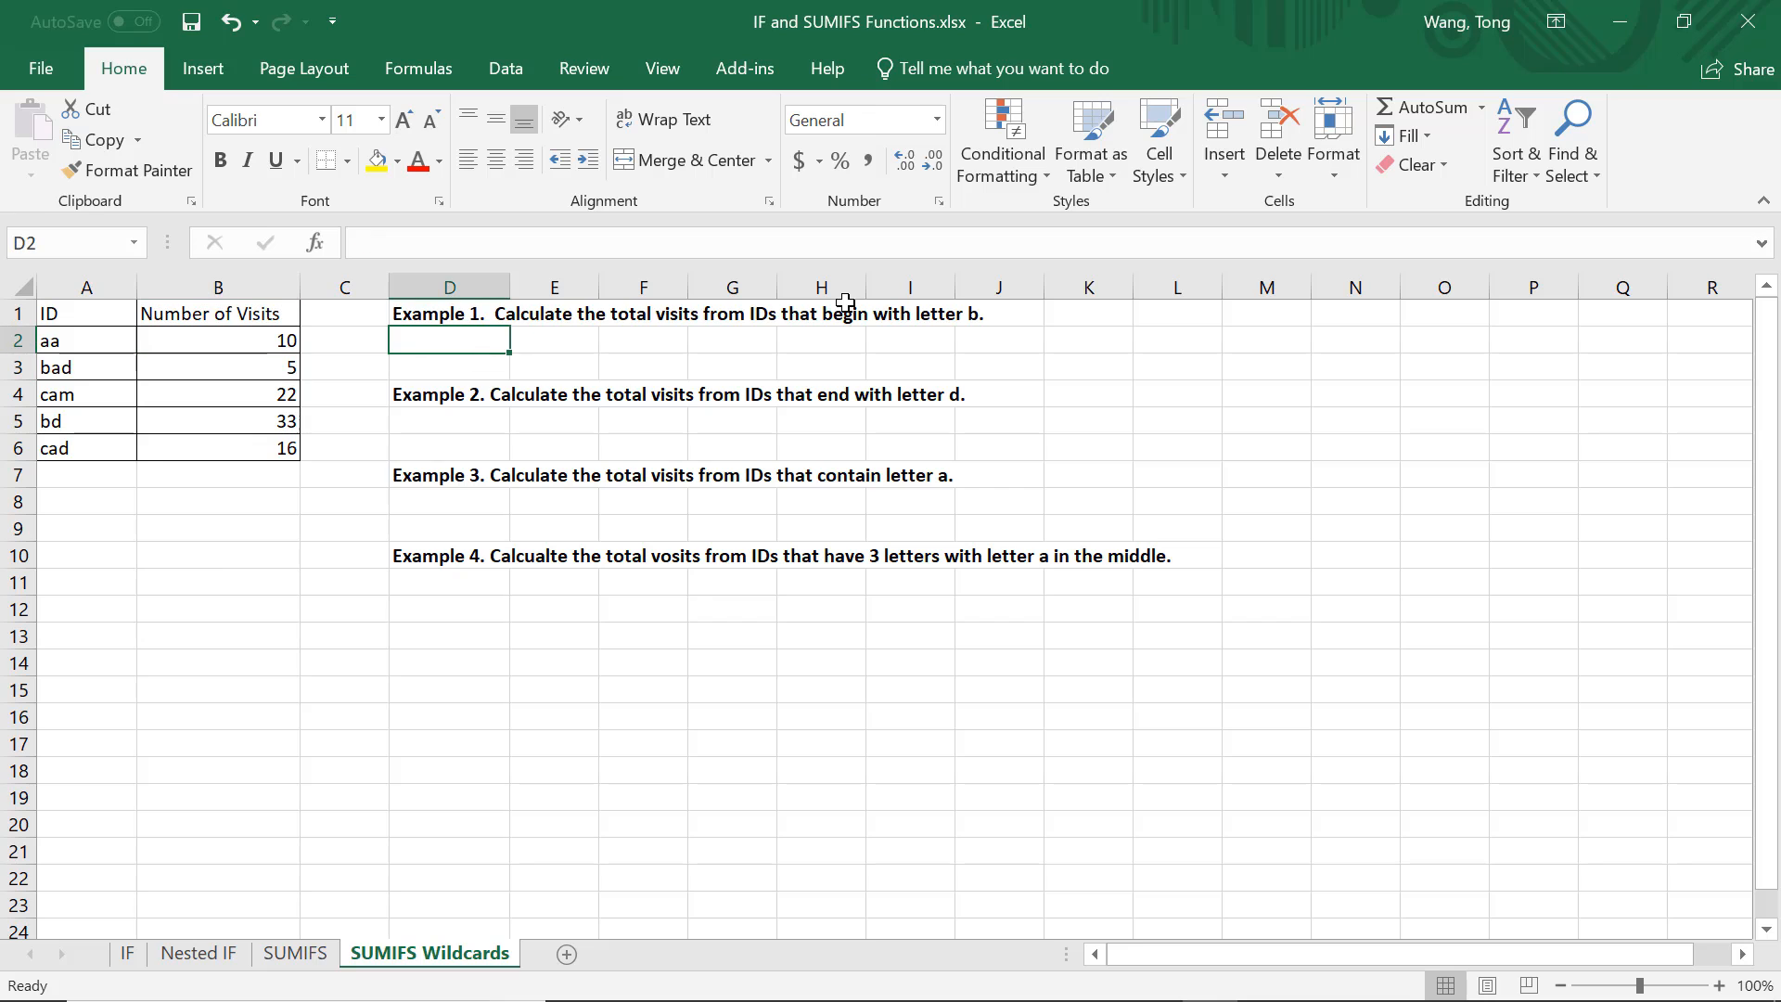
pyautogui.write('=sumifs(')
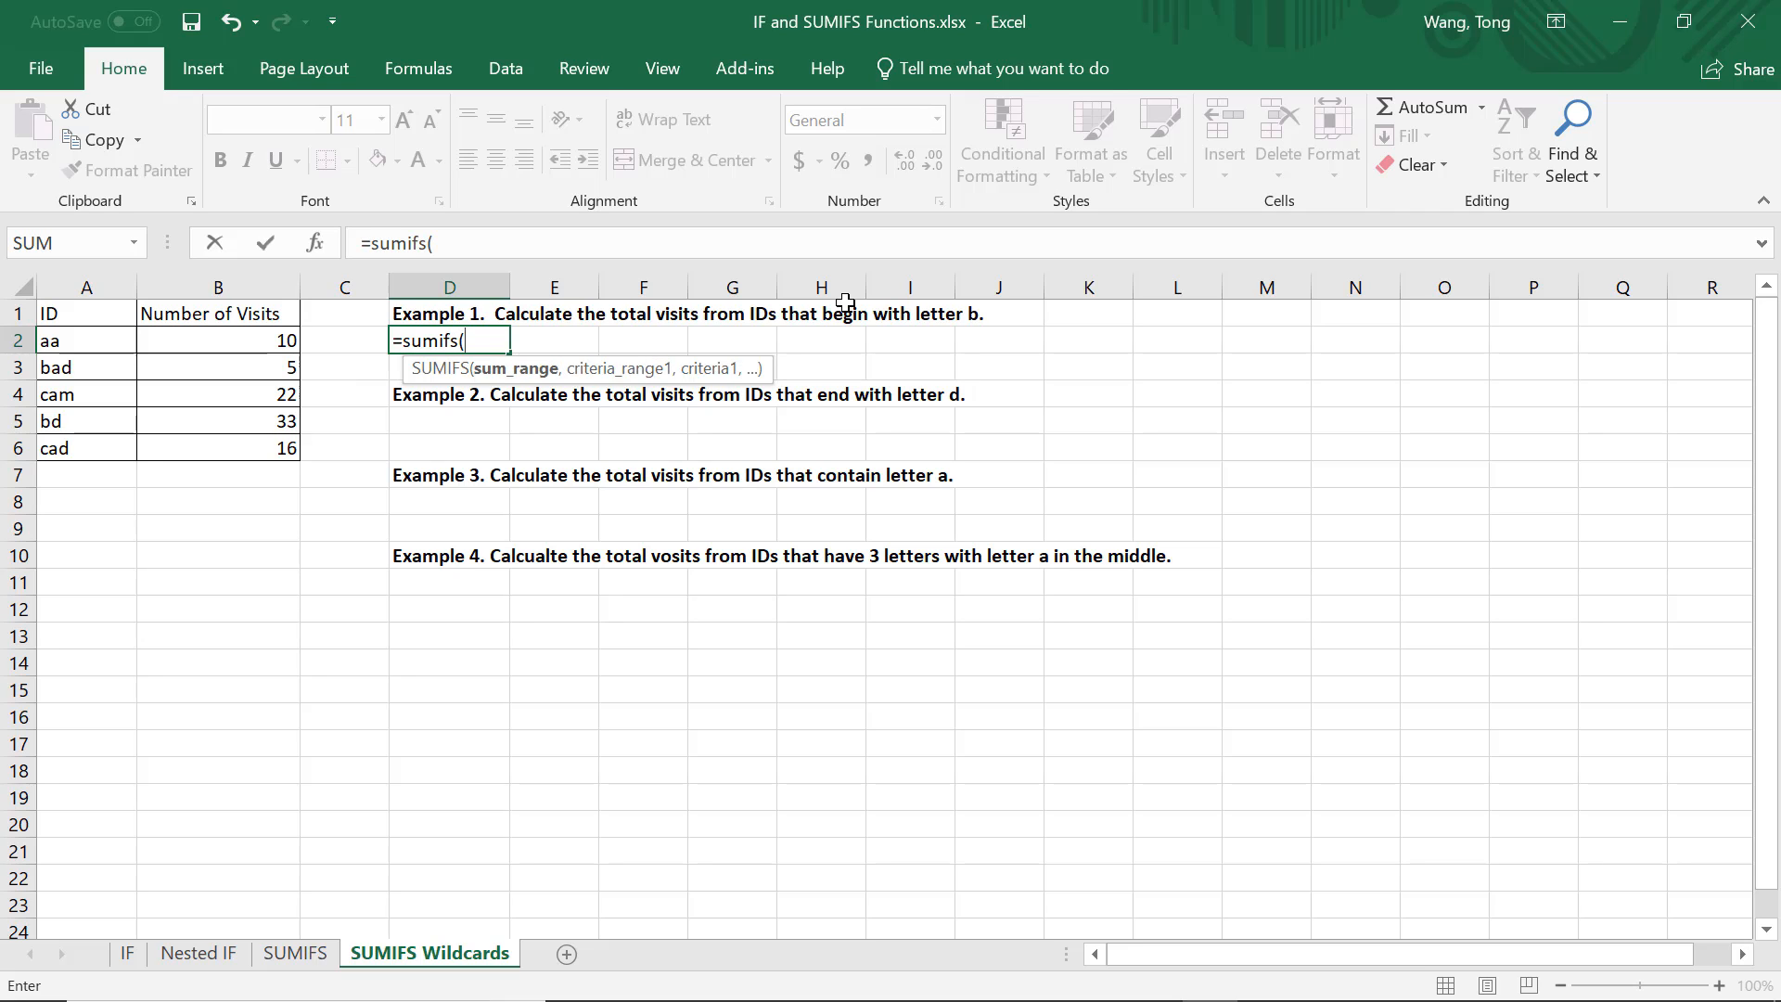
pyautogui.press('Left')
pyautogui.press('Left')
pyautogui.hotkey('shift', 'Down')
pyautogui.hotkey('shift', 'Down')
pyautogui.hotkey('shift', 'Down')
pyautogui.hotkey('shift', 'Down')
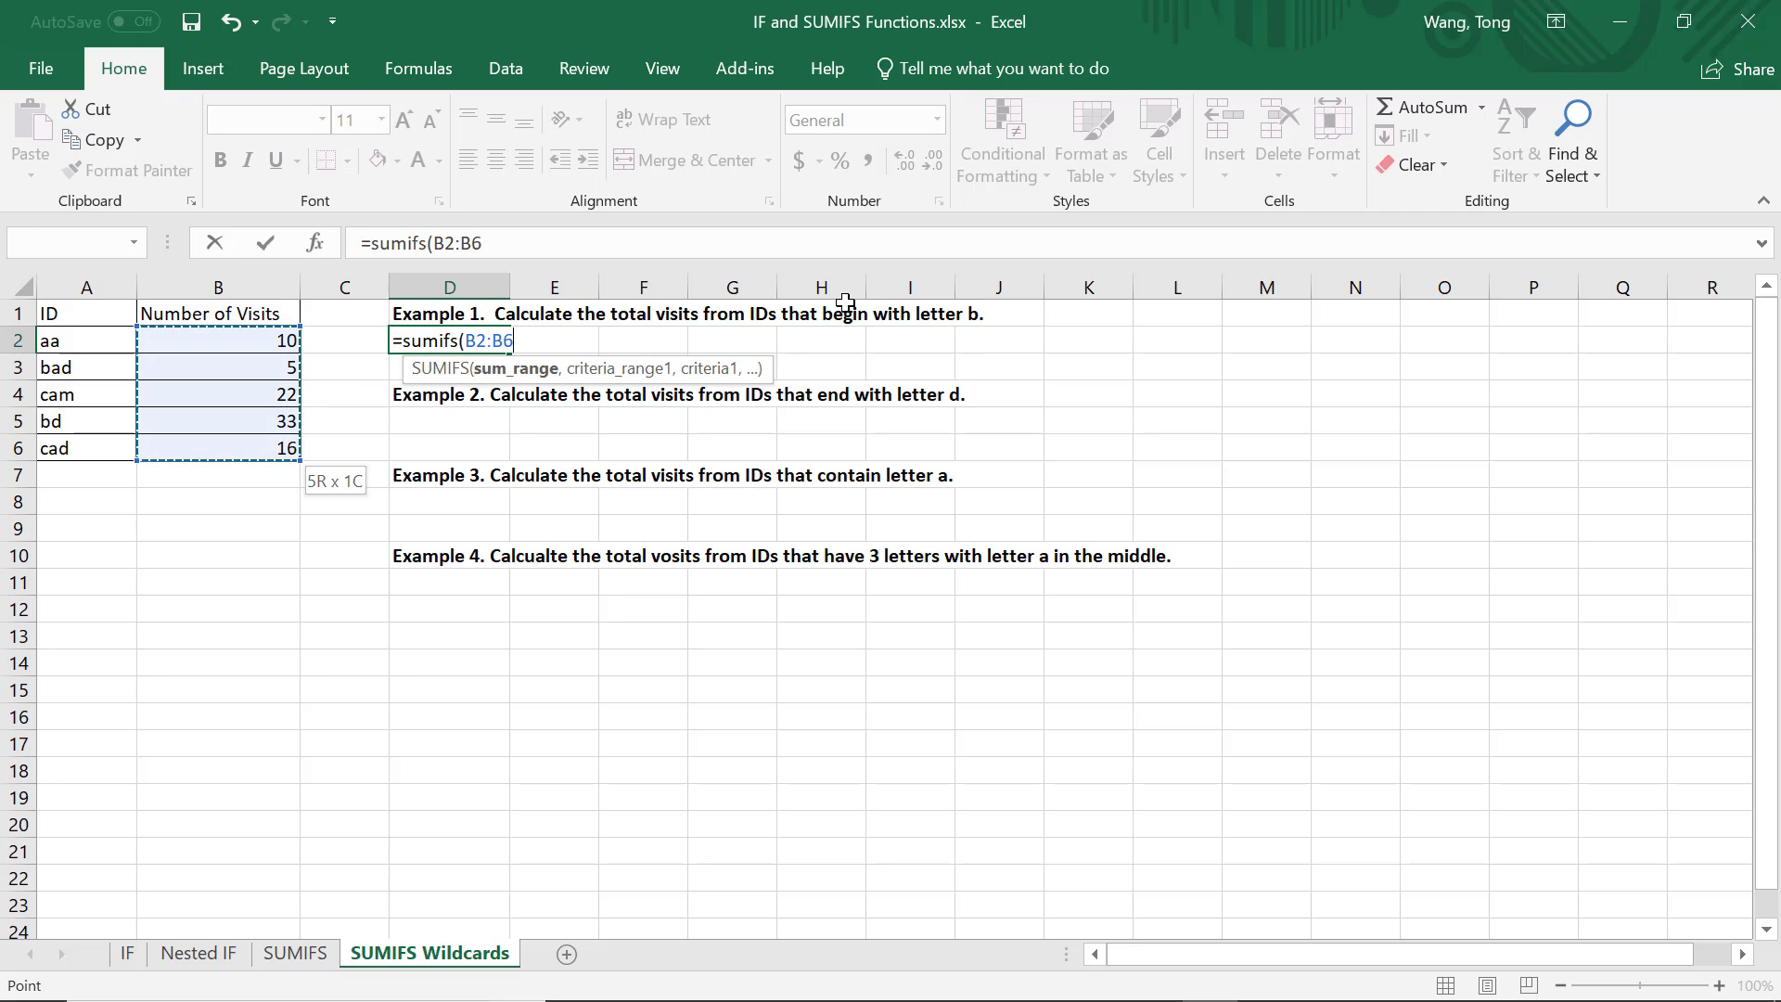
# Add the ID entries A2:A6 as the criteria range of the D2 formula.
pyautogui.write(',')
pyautogui.press('Left')
pyautogui.press('Left')
pyautogui.press('Left')
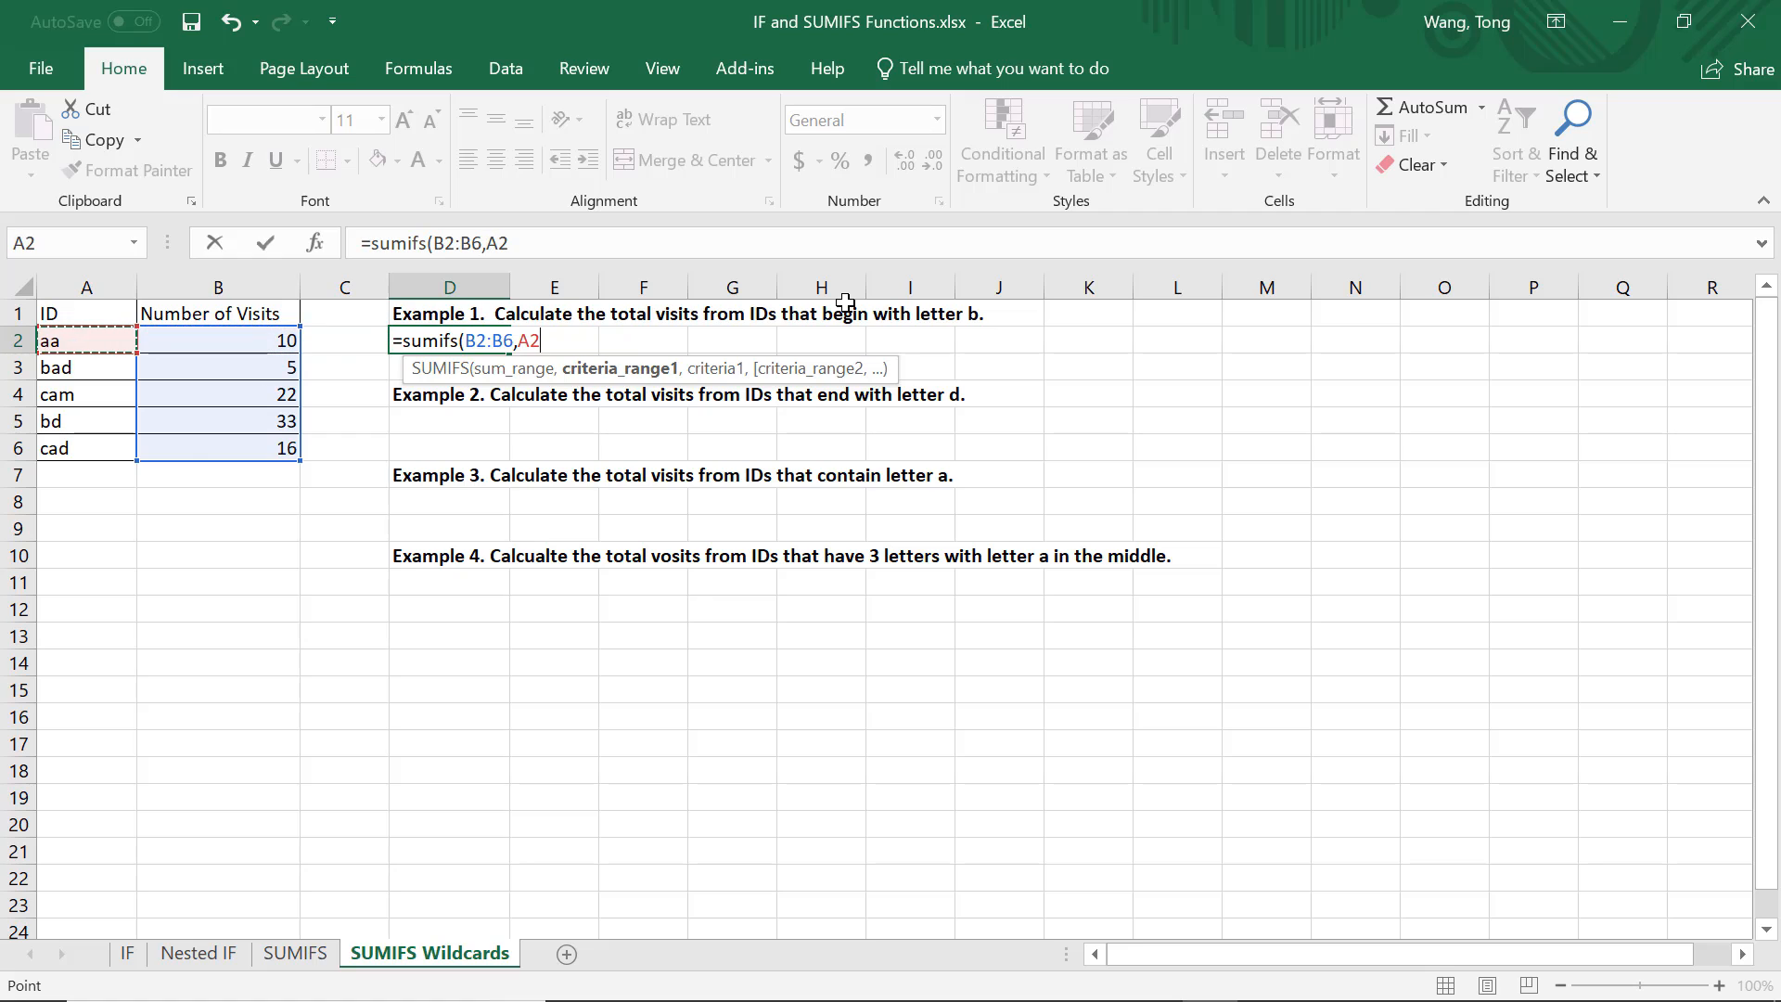
pyautogui.hotkey('shift', 'Down')
pyautogui.hotkey('shift', 'Down')
pyautogui.hotkey('shift', 'Down')
pyautogui.hotkey('shift', 'Down')
pyautogui.write(',')
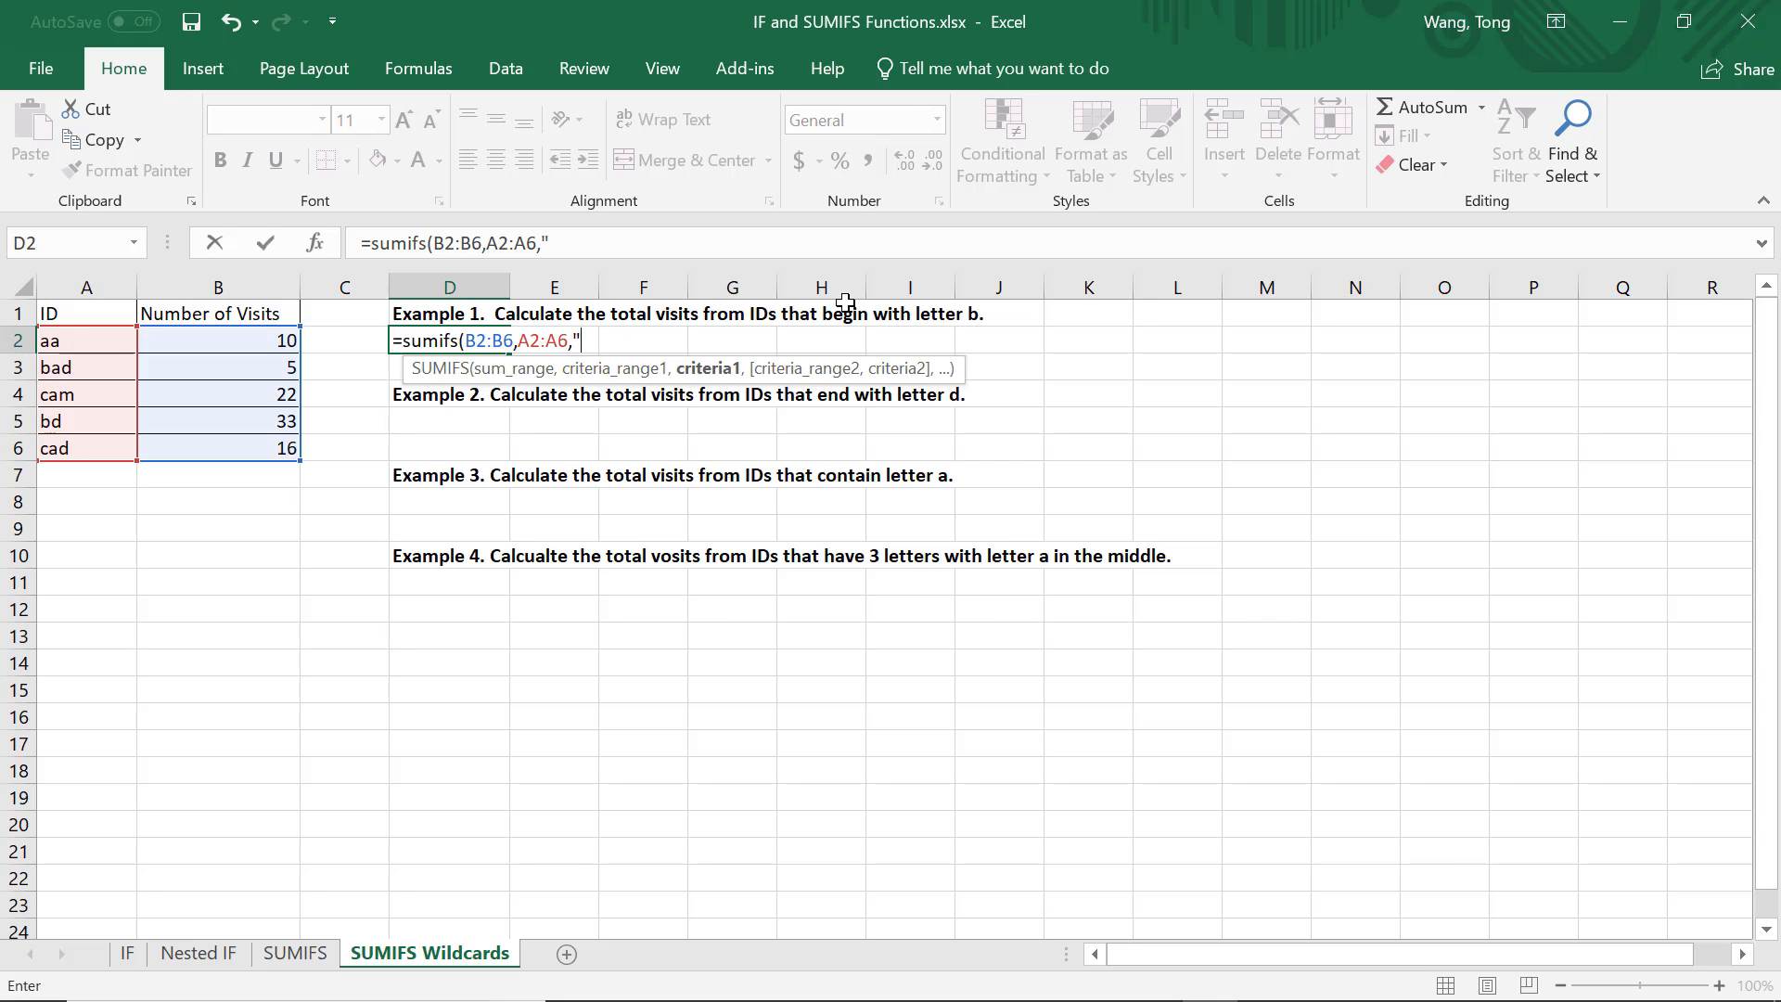
# Enter the wildcard criterion "b*" in the D2 formula and complete it.
pyautogui.write('"b*")')
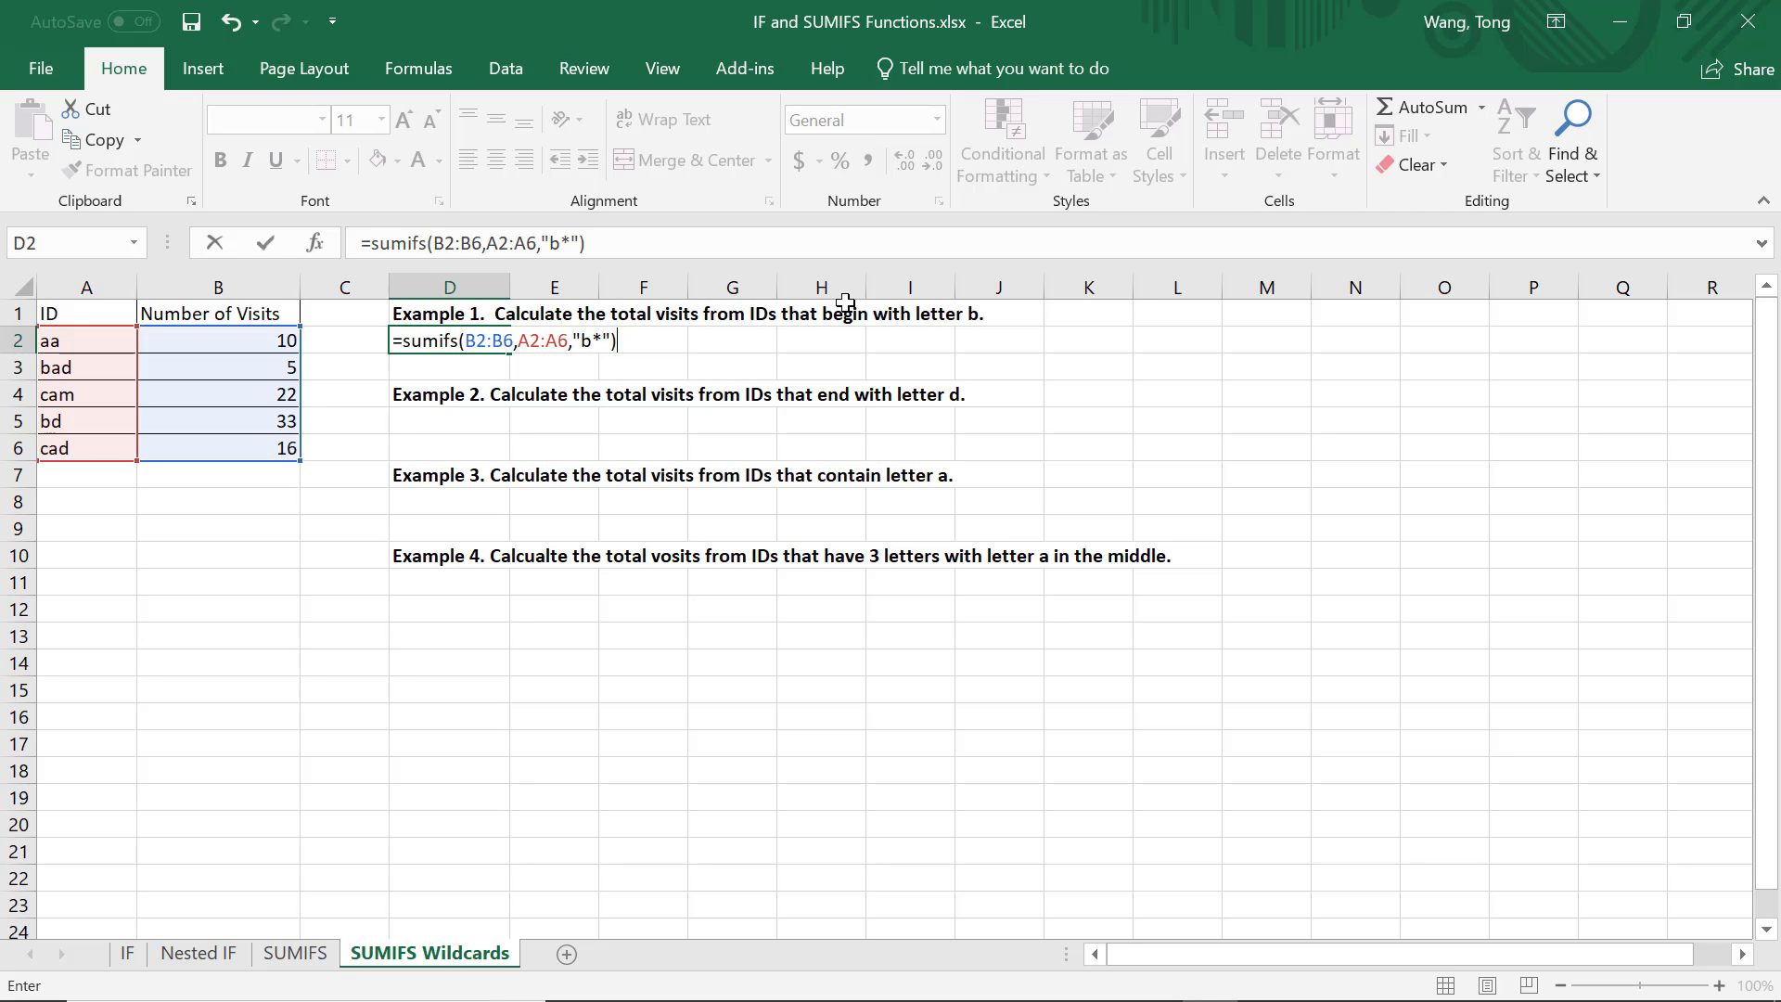
pyautogui.click(600, 342)
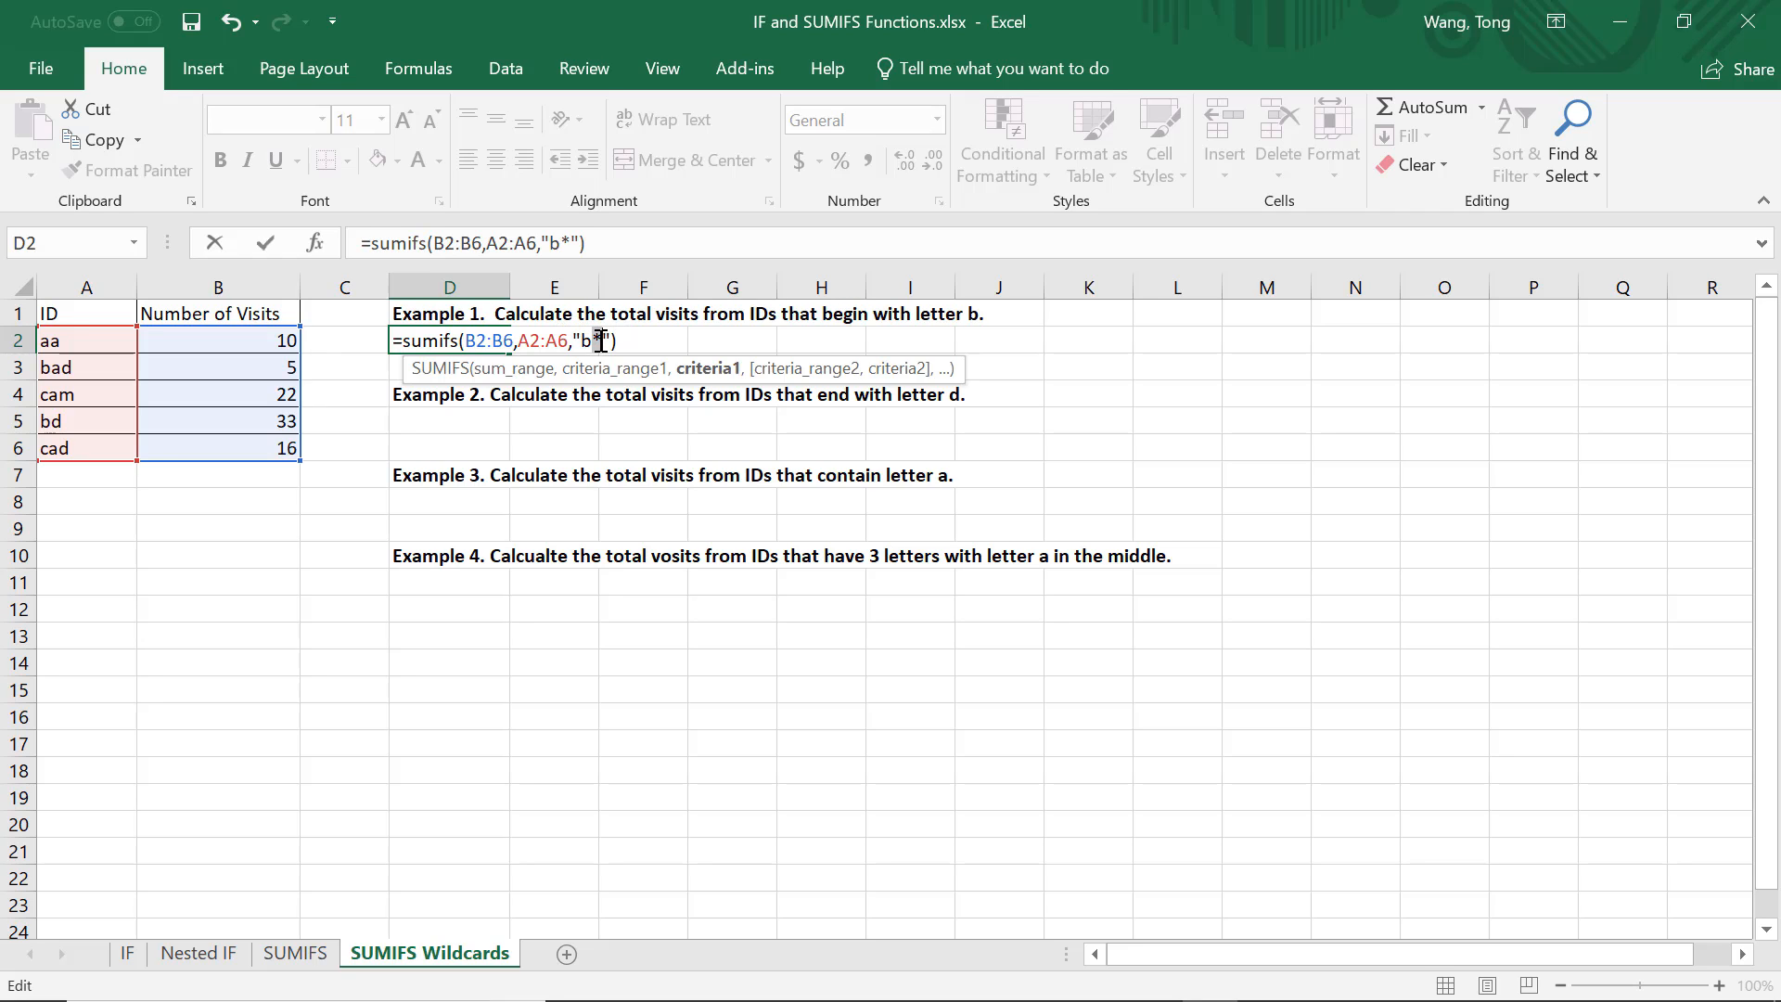
pyautogui.click(939, 340)
pyautogui.click(1086, 328)
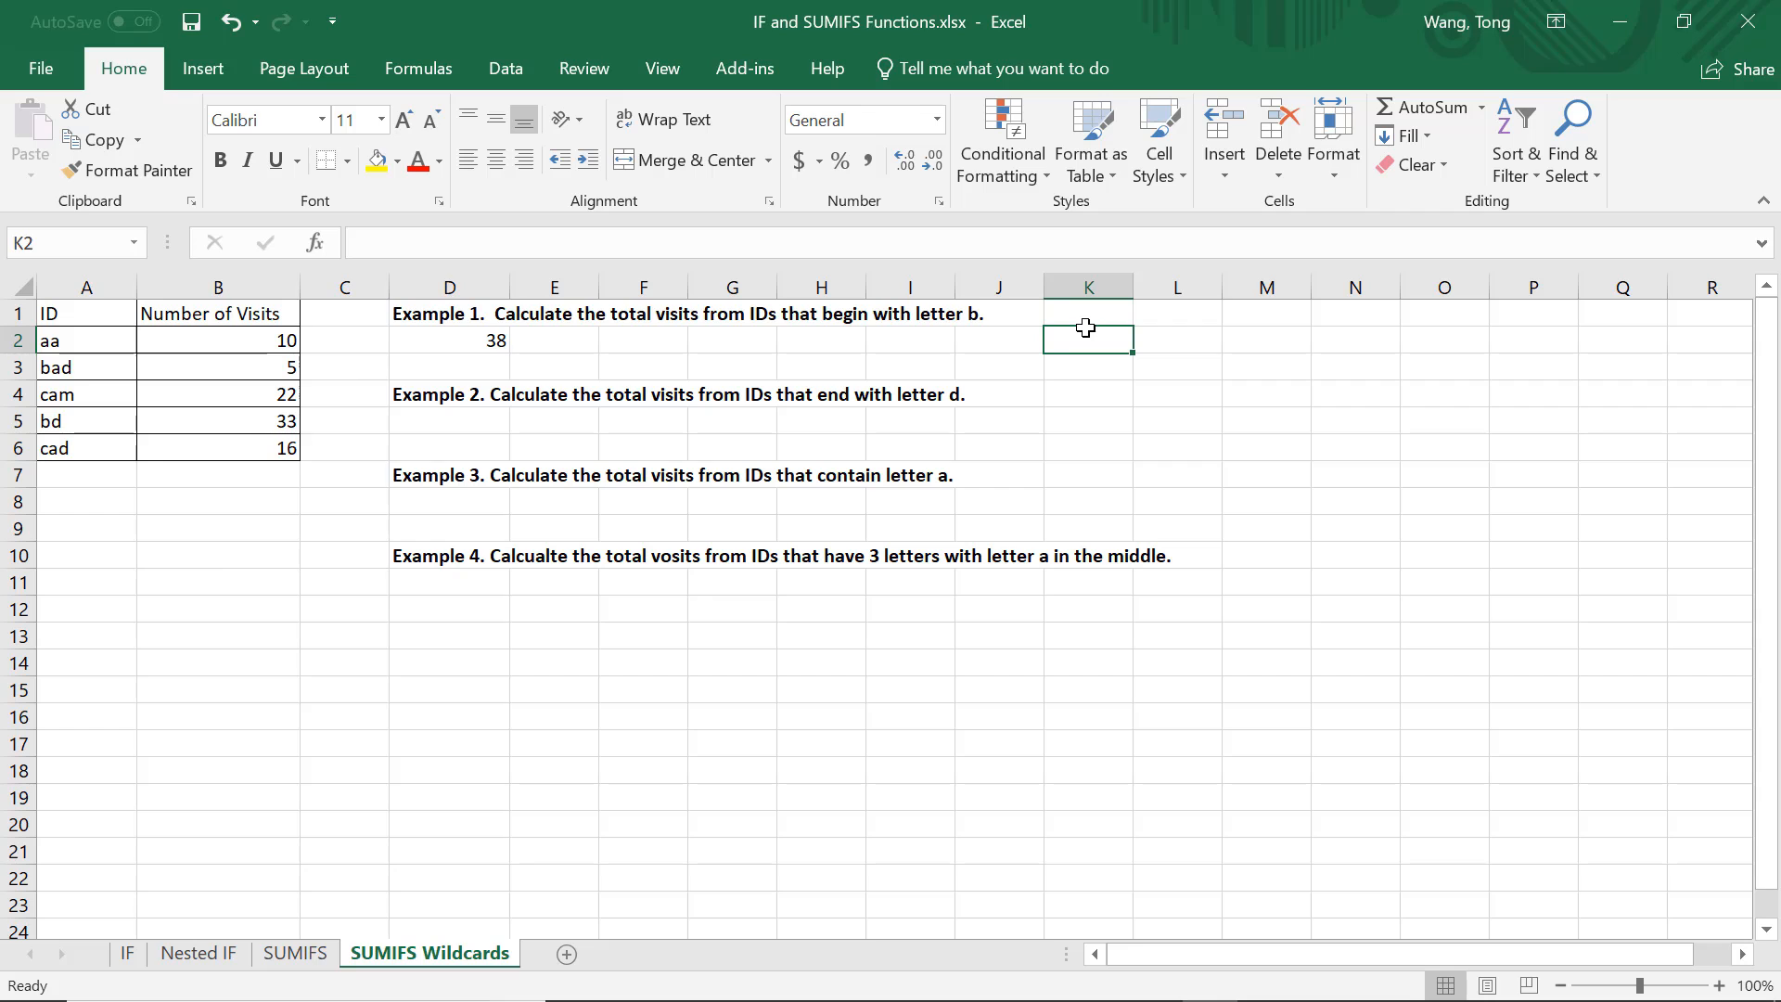
# Reopen the D2 formula to review its "b*" criterion, leaving it as entered.
pyautogui.doubleClick(457, 341)
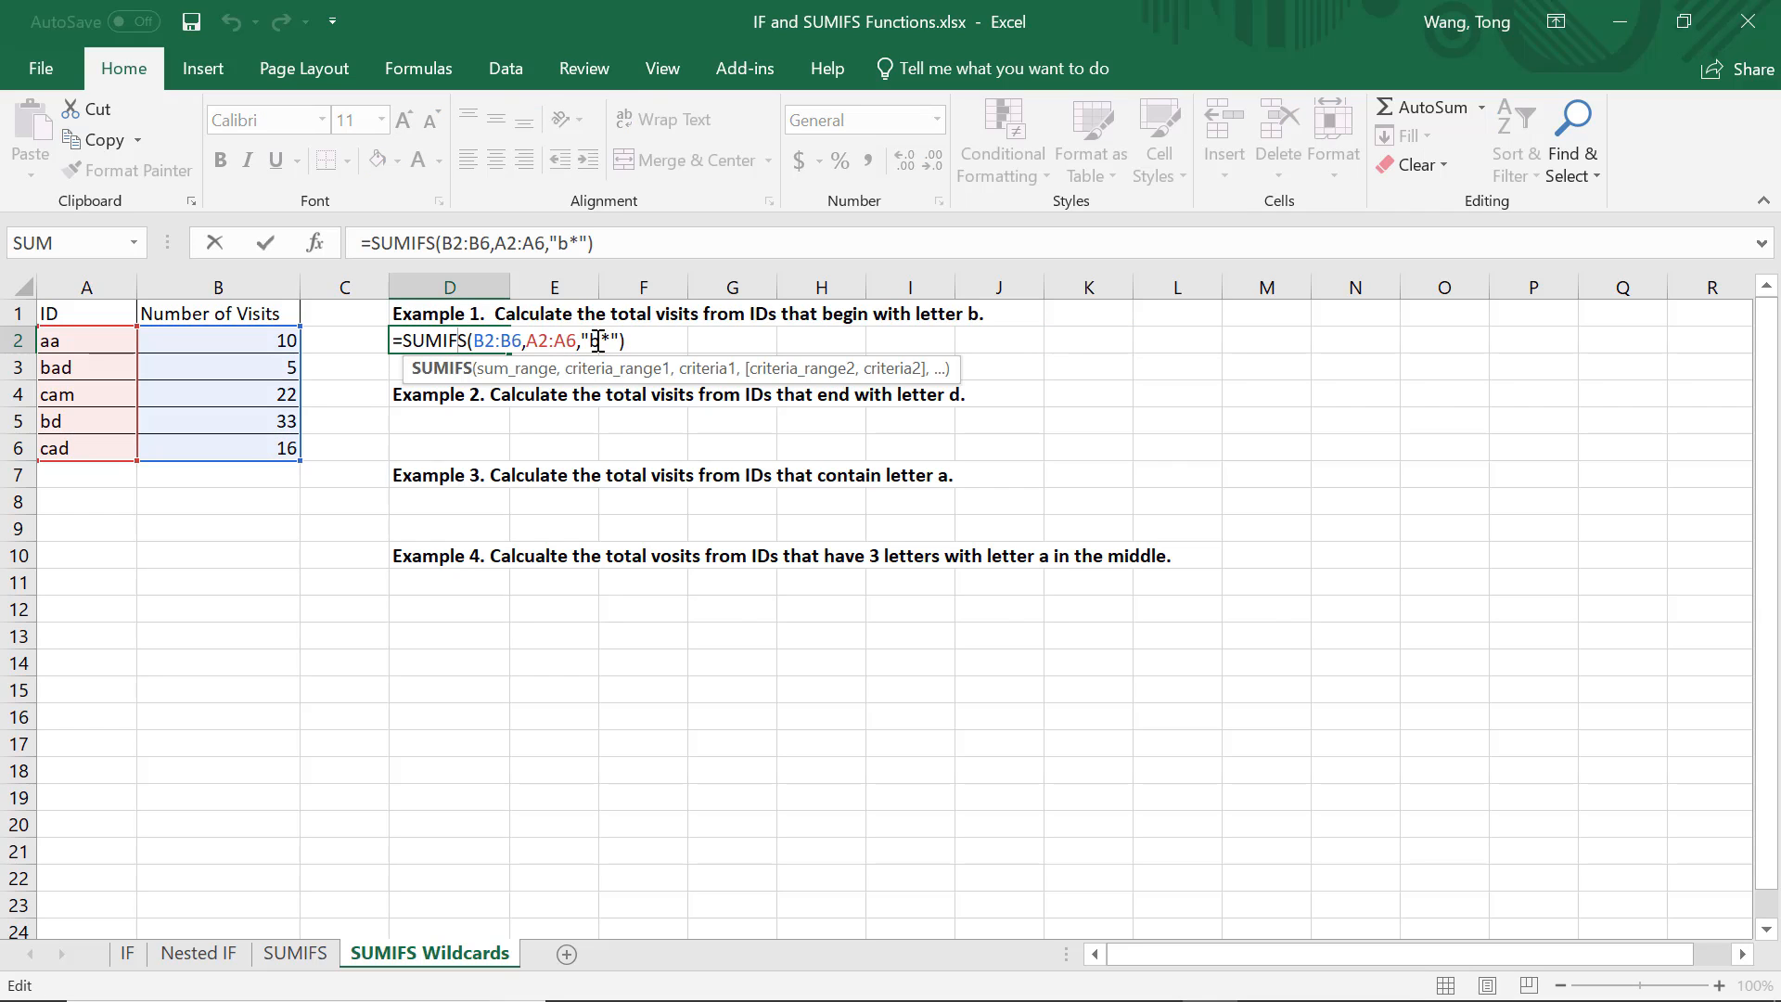
pyautogui.moveTo(592, 341); pyautogui.dragTo(612, 354)
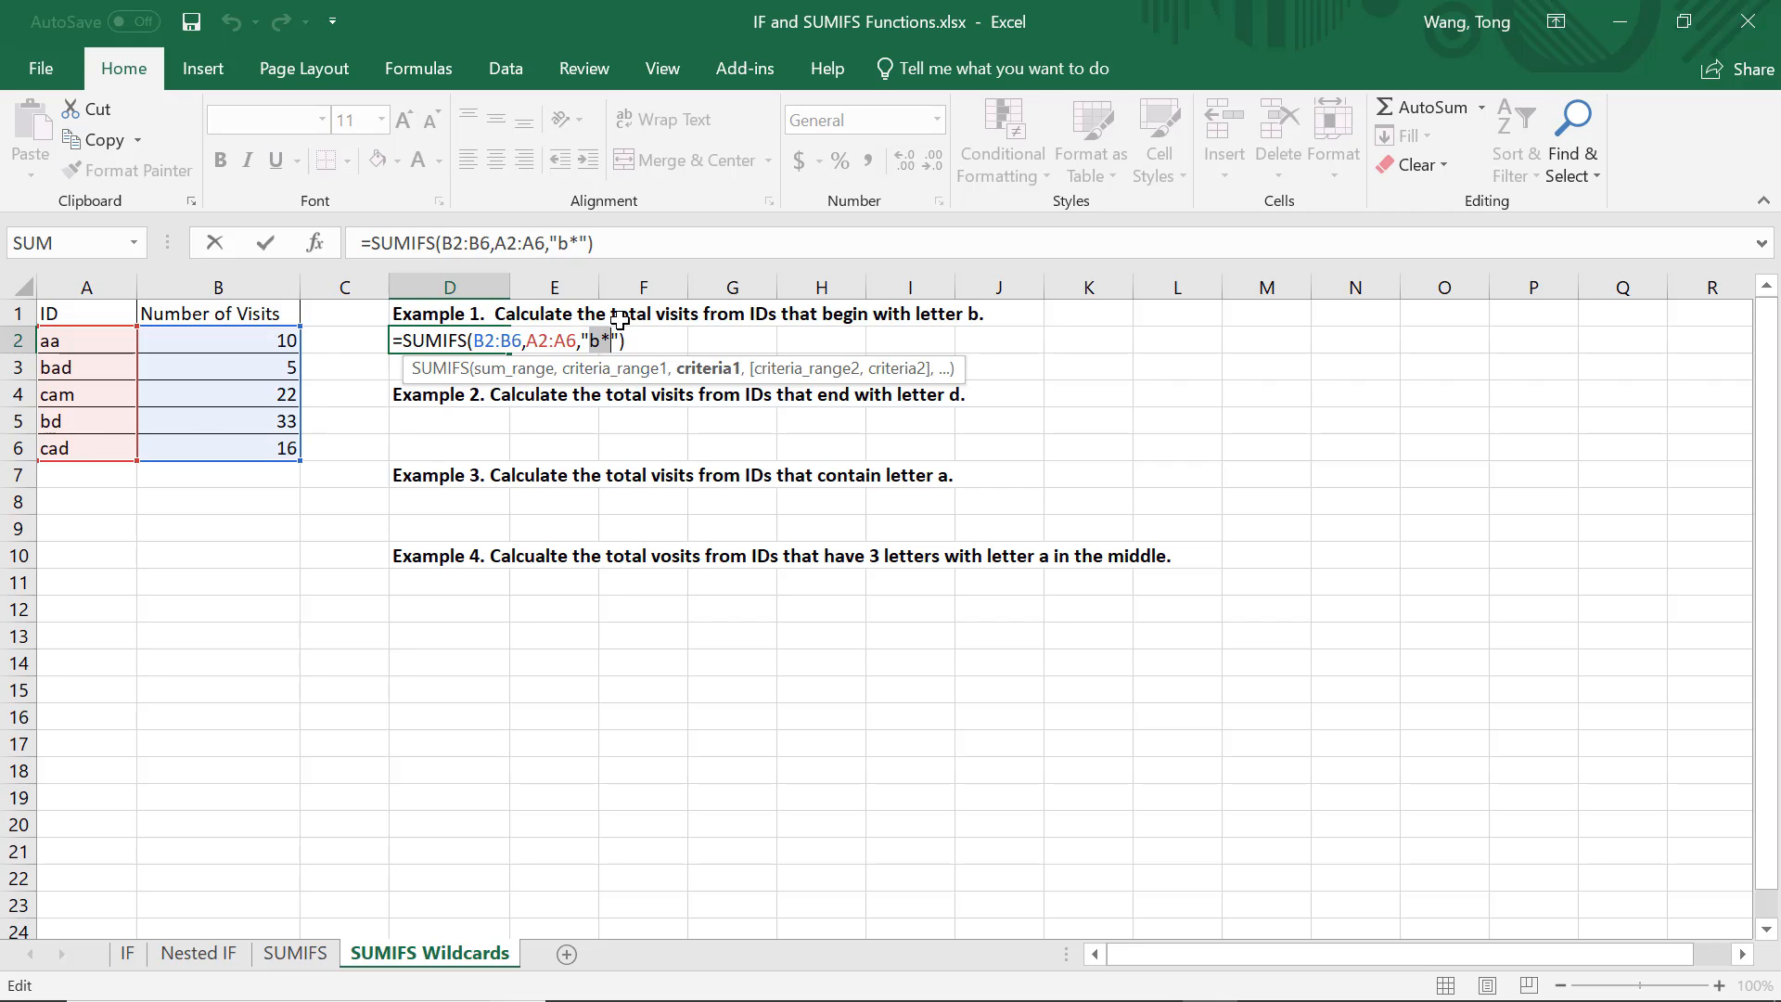
pyautogui.press('Return')
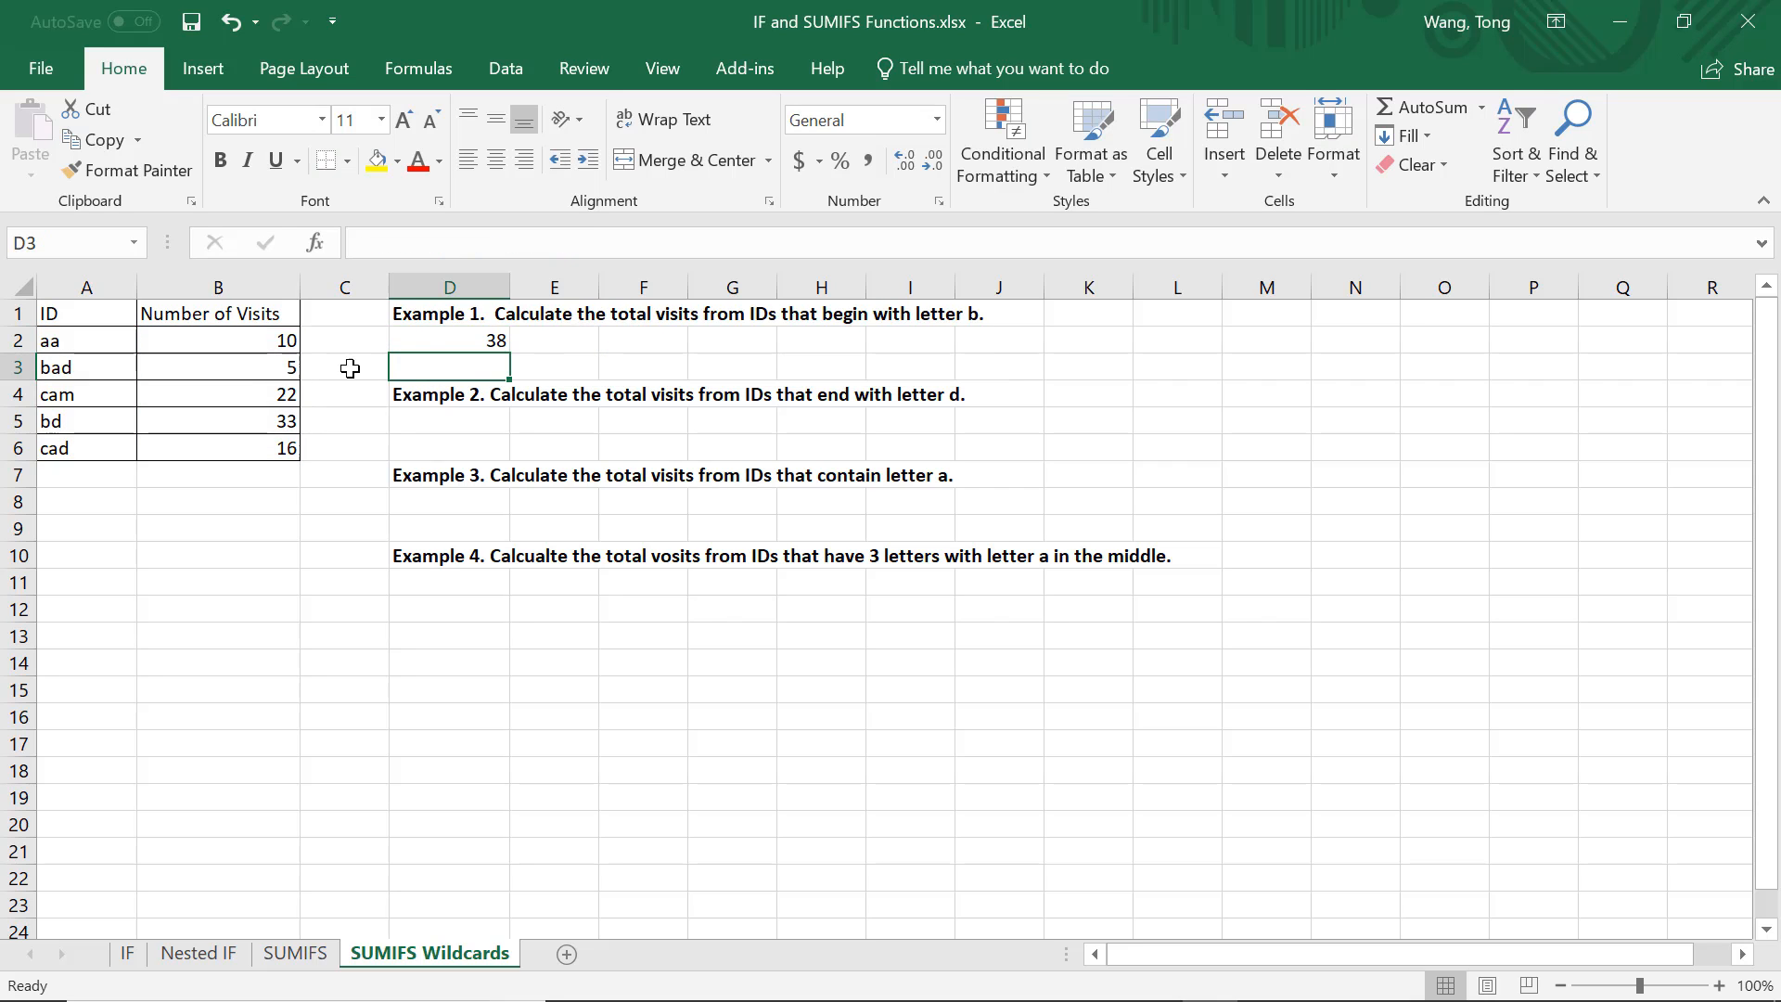
# Check the Example 1 total in D2 against the visit counts in B3 and B5.
pyautogui.click(286, 372)
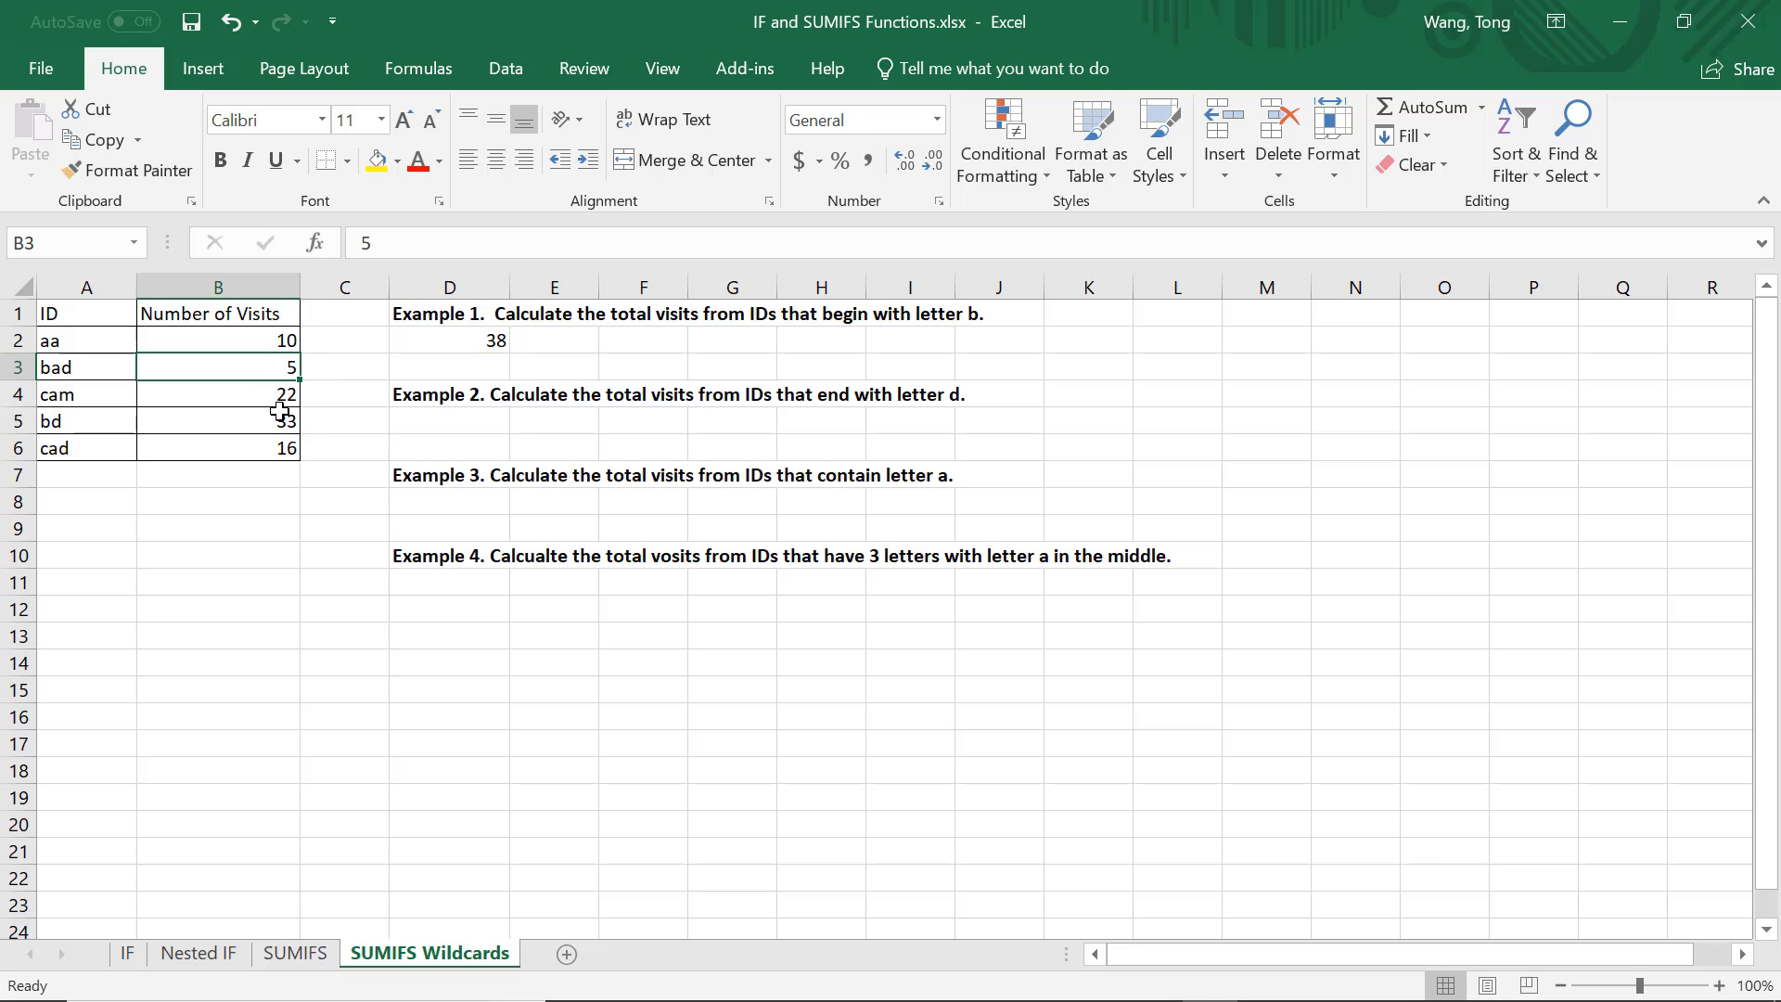
pyautogui.click(278, 420)
pyautogui.click(280, 371)
pyautogui.click(278, 419)
pyautogui.click(281, 371)
pyautogui.click(279, 419)
pyautogui.click(281, 371)
pyautogui.click(278, 419)
pyautogui.click(281, 371)
pyautogui.click(278, 419)
pyautogui.click(459, 447)
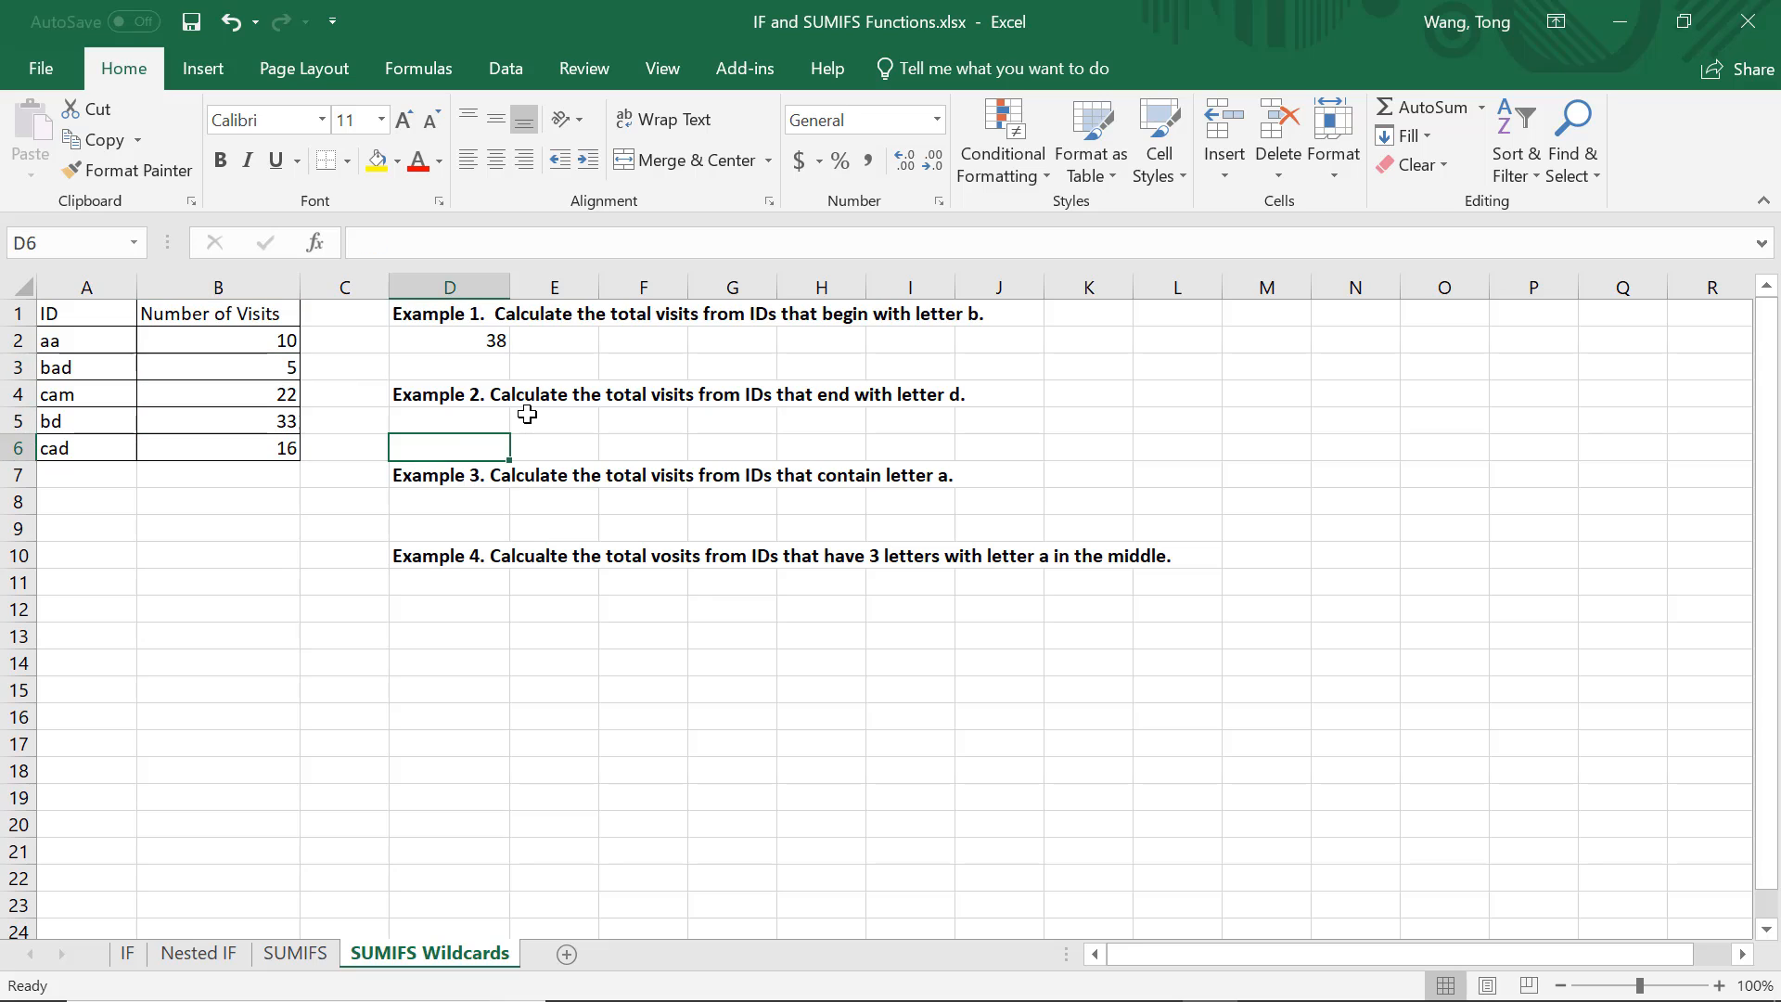
# Review the visit counts in B3, B5 and B6 for the IDs ending with d for Example 2.
pyautogui.click(470, 415)
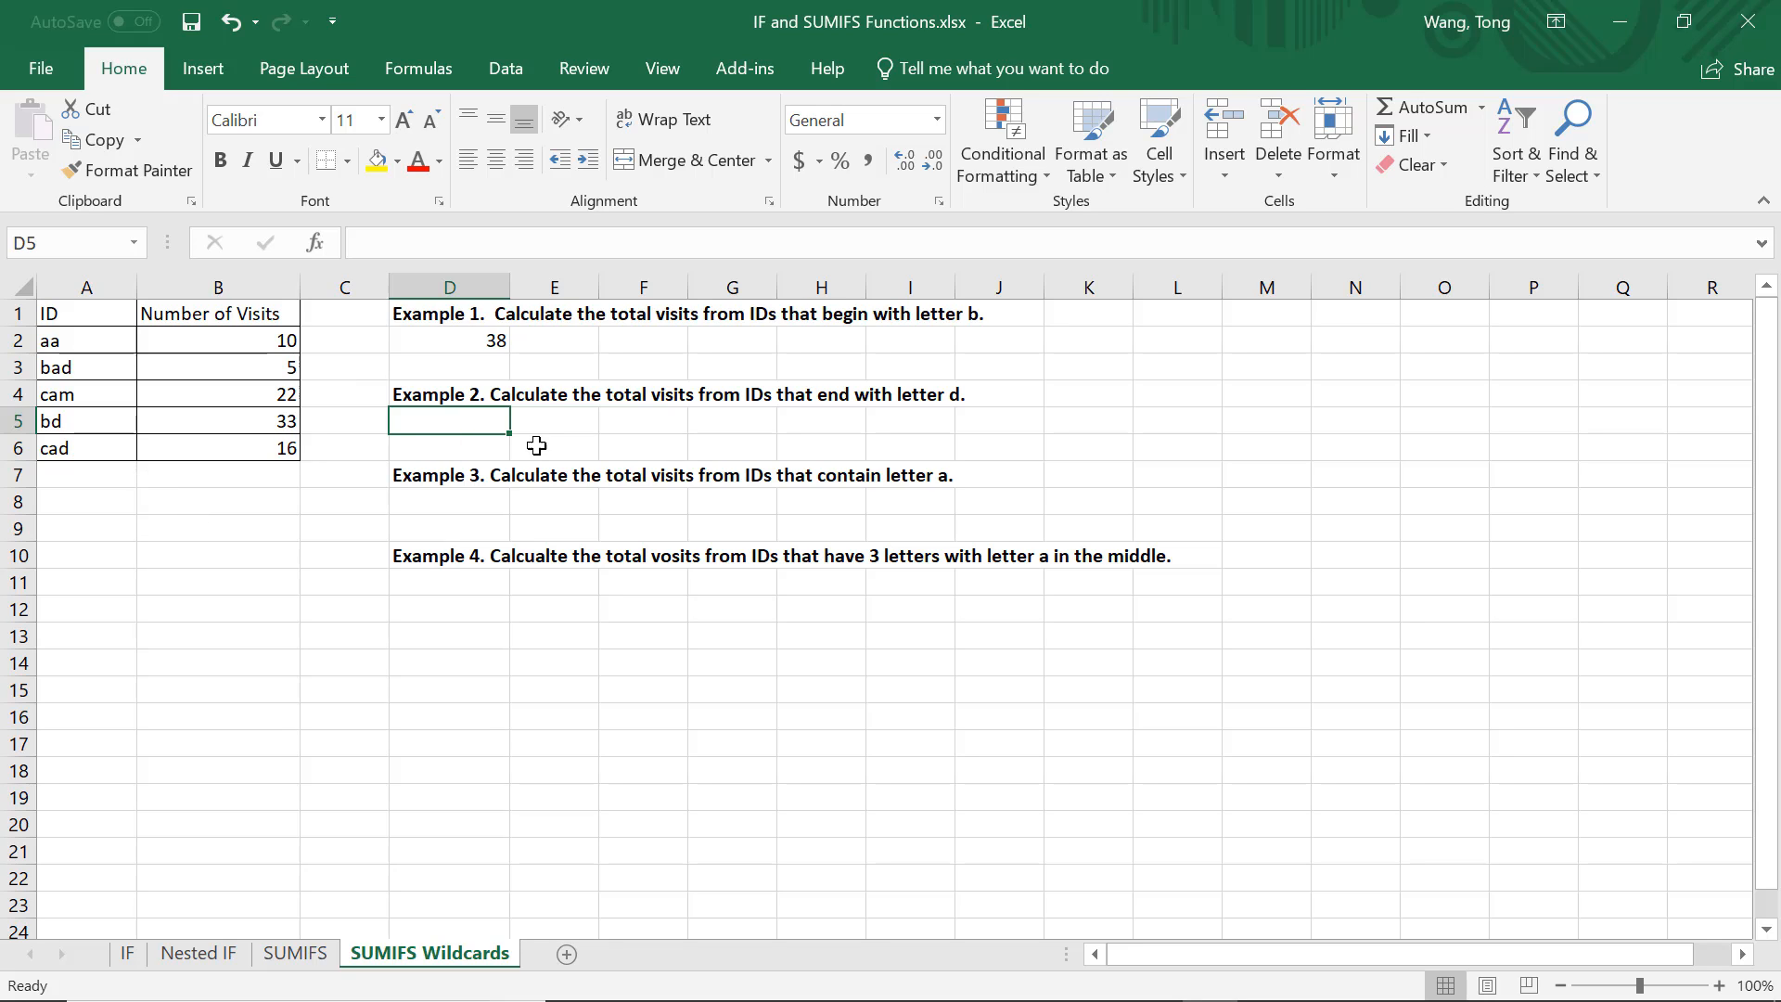
pyautogui.click(271, 367)
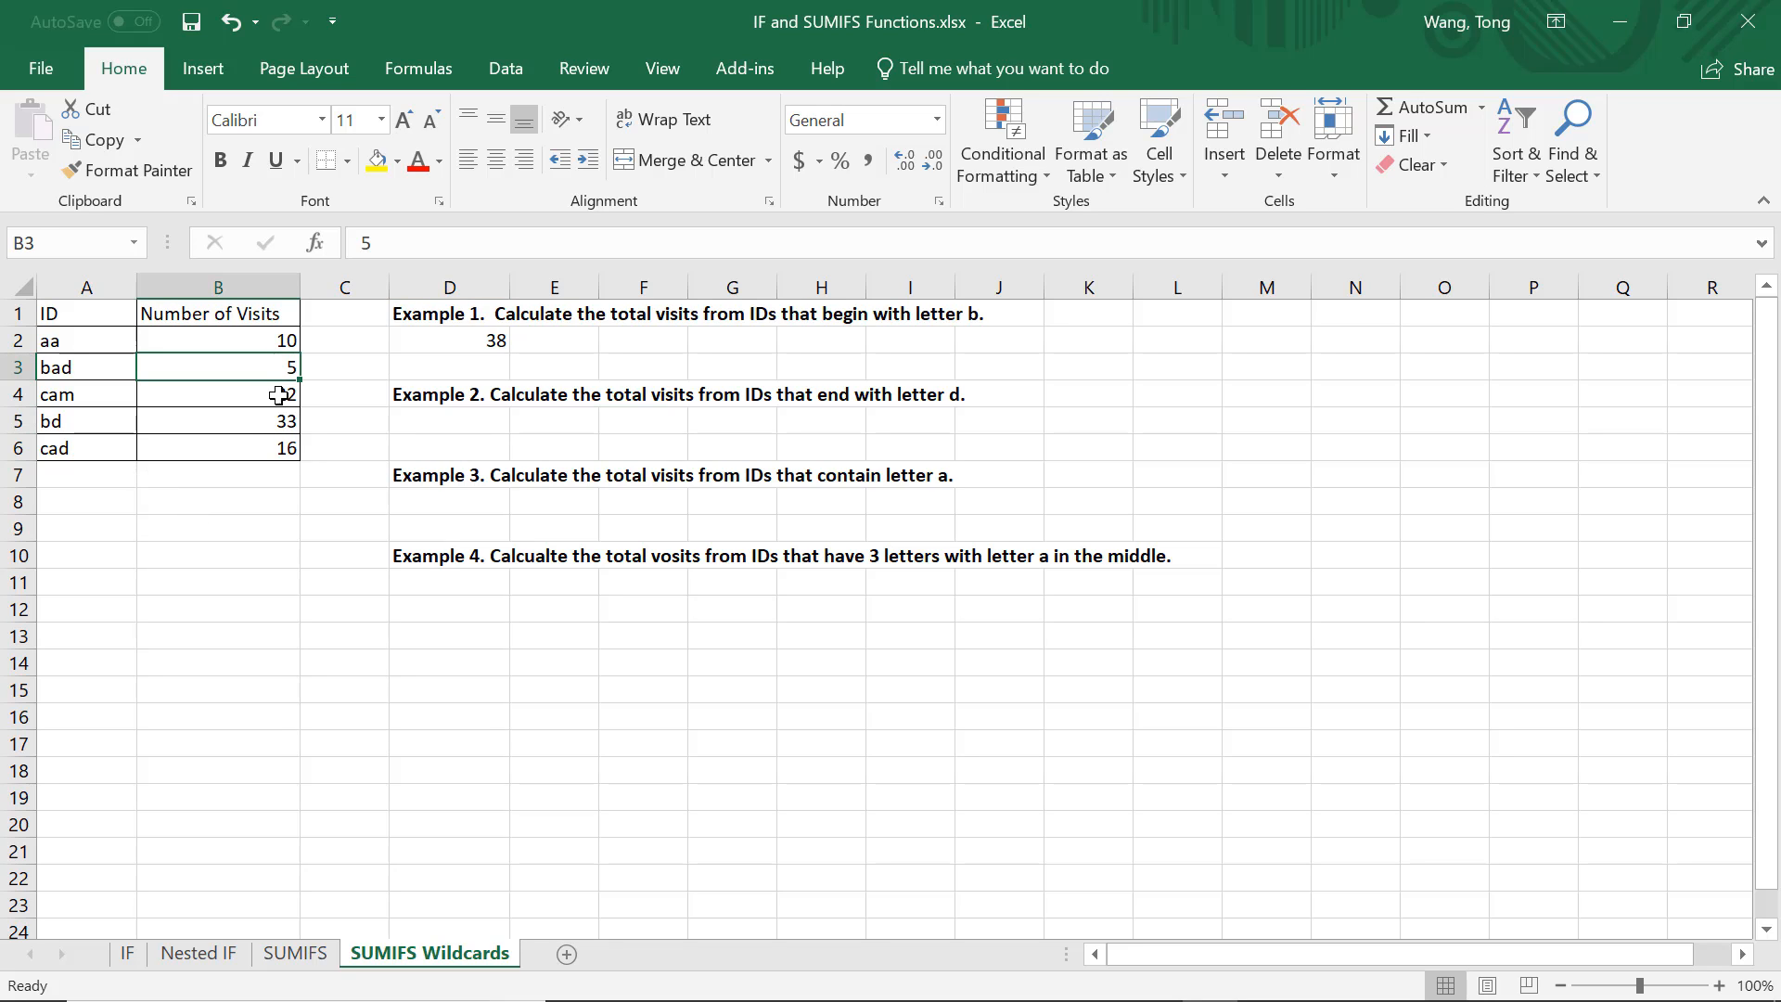
pyautogui.click(286, 422)
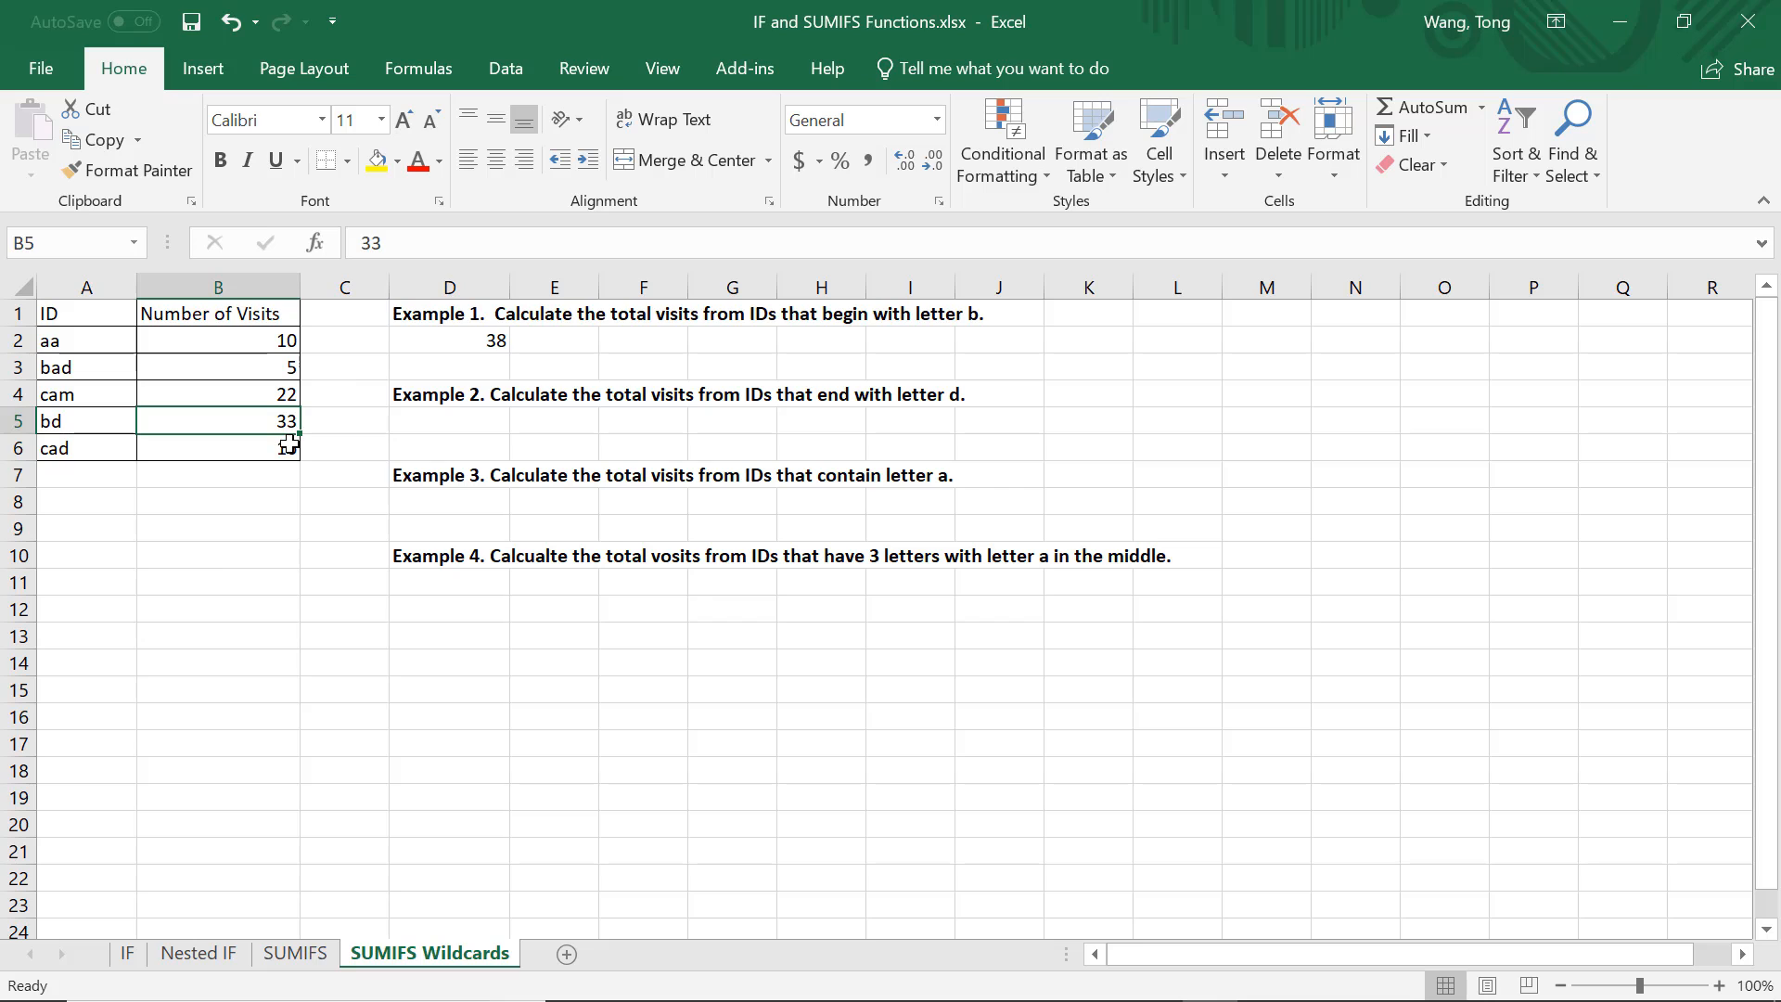
pyautogui.click(288, 446)
# Start a SUMIFS formula in D5 with the visit counts B2:B6 as the sum range.
pyautogui.click(461, 422)
pyautogui.write('=')
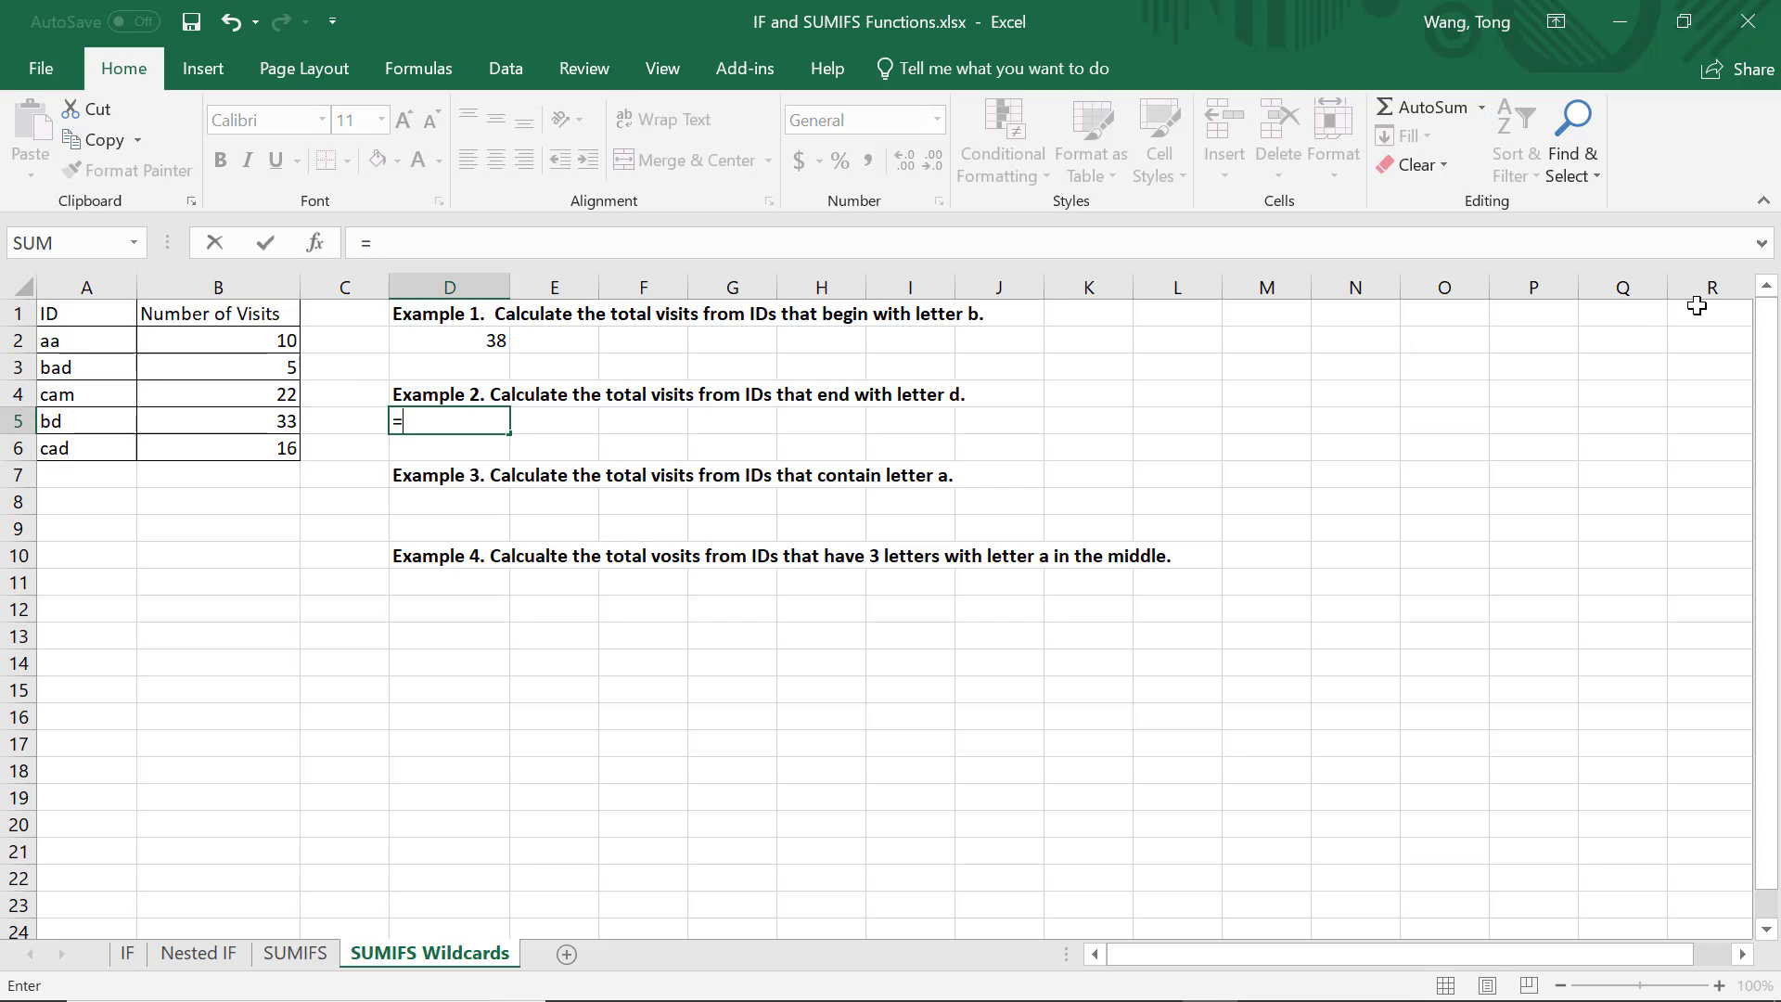
pyautogui.write('sumifs(')
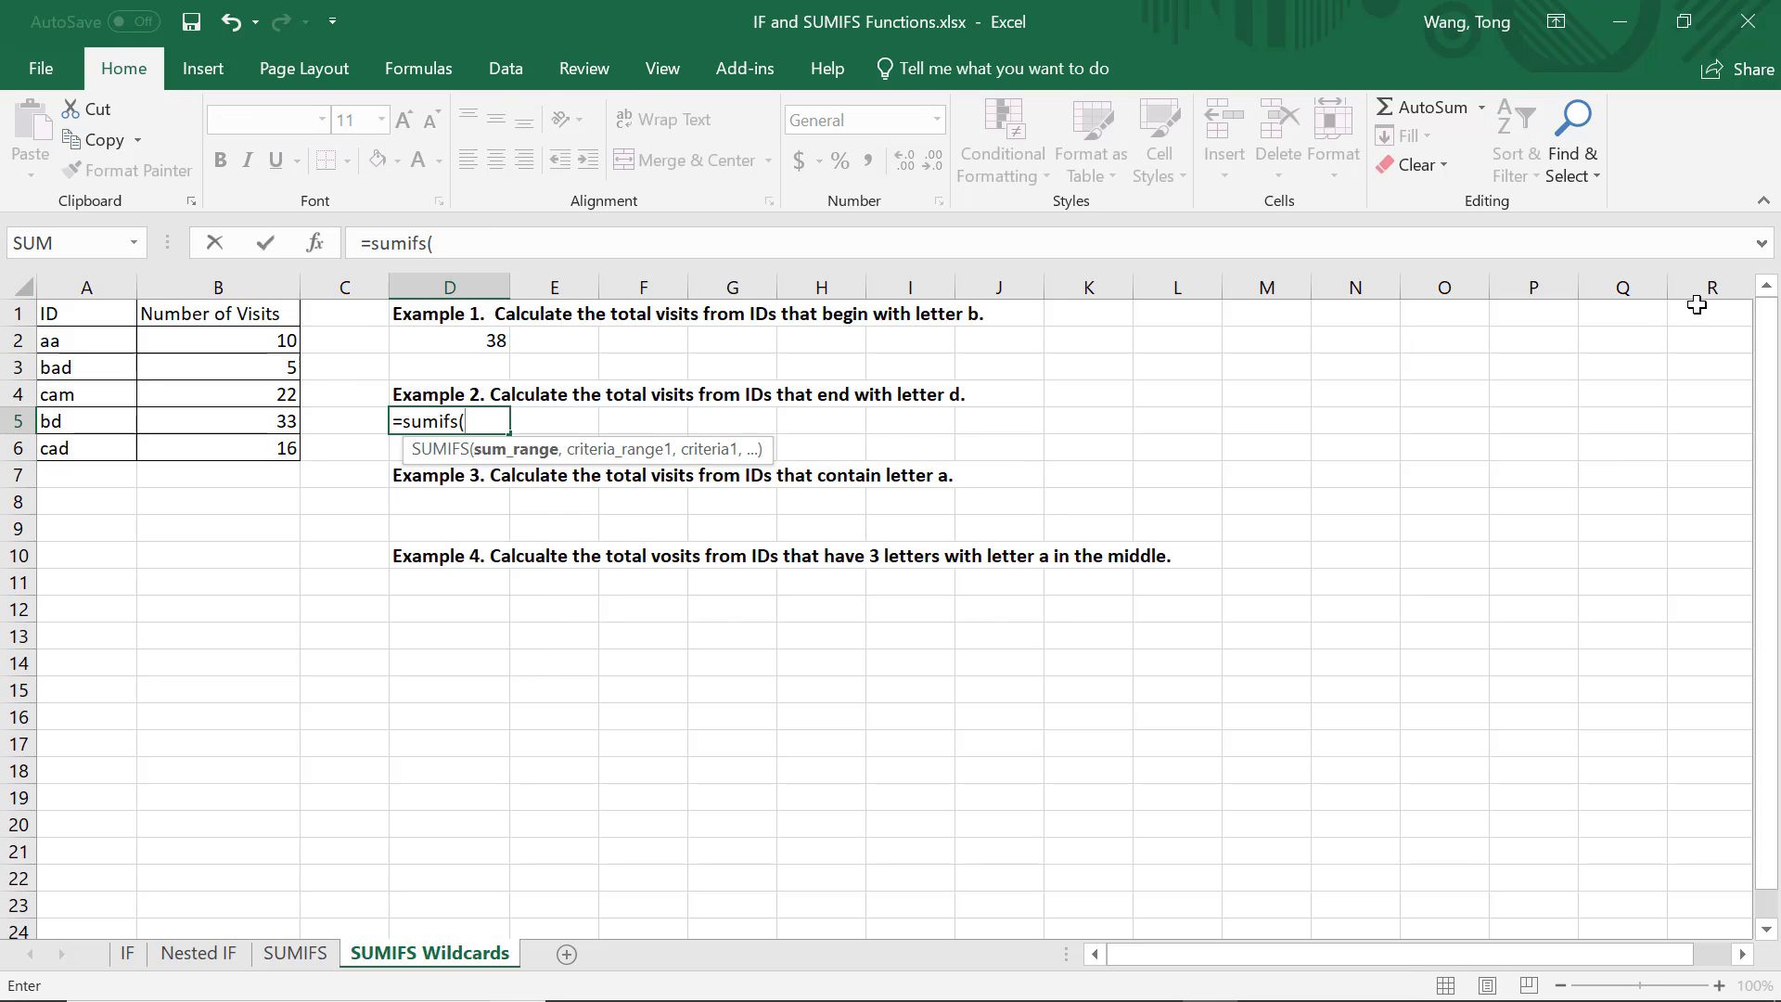
pyautogui.press('Left')
pyautogui.press('Left')
pyautogui.press('Up')
pyautogui.press('Up')
pyautogui.press('Up')
pyautogui.hotkey('shift', 'Down')
pyautogui.hotkey('shift', 'Down')
pyautogui.hotkey('shift', 'Down')
pyautogui.hotkey('shift', 'Down')
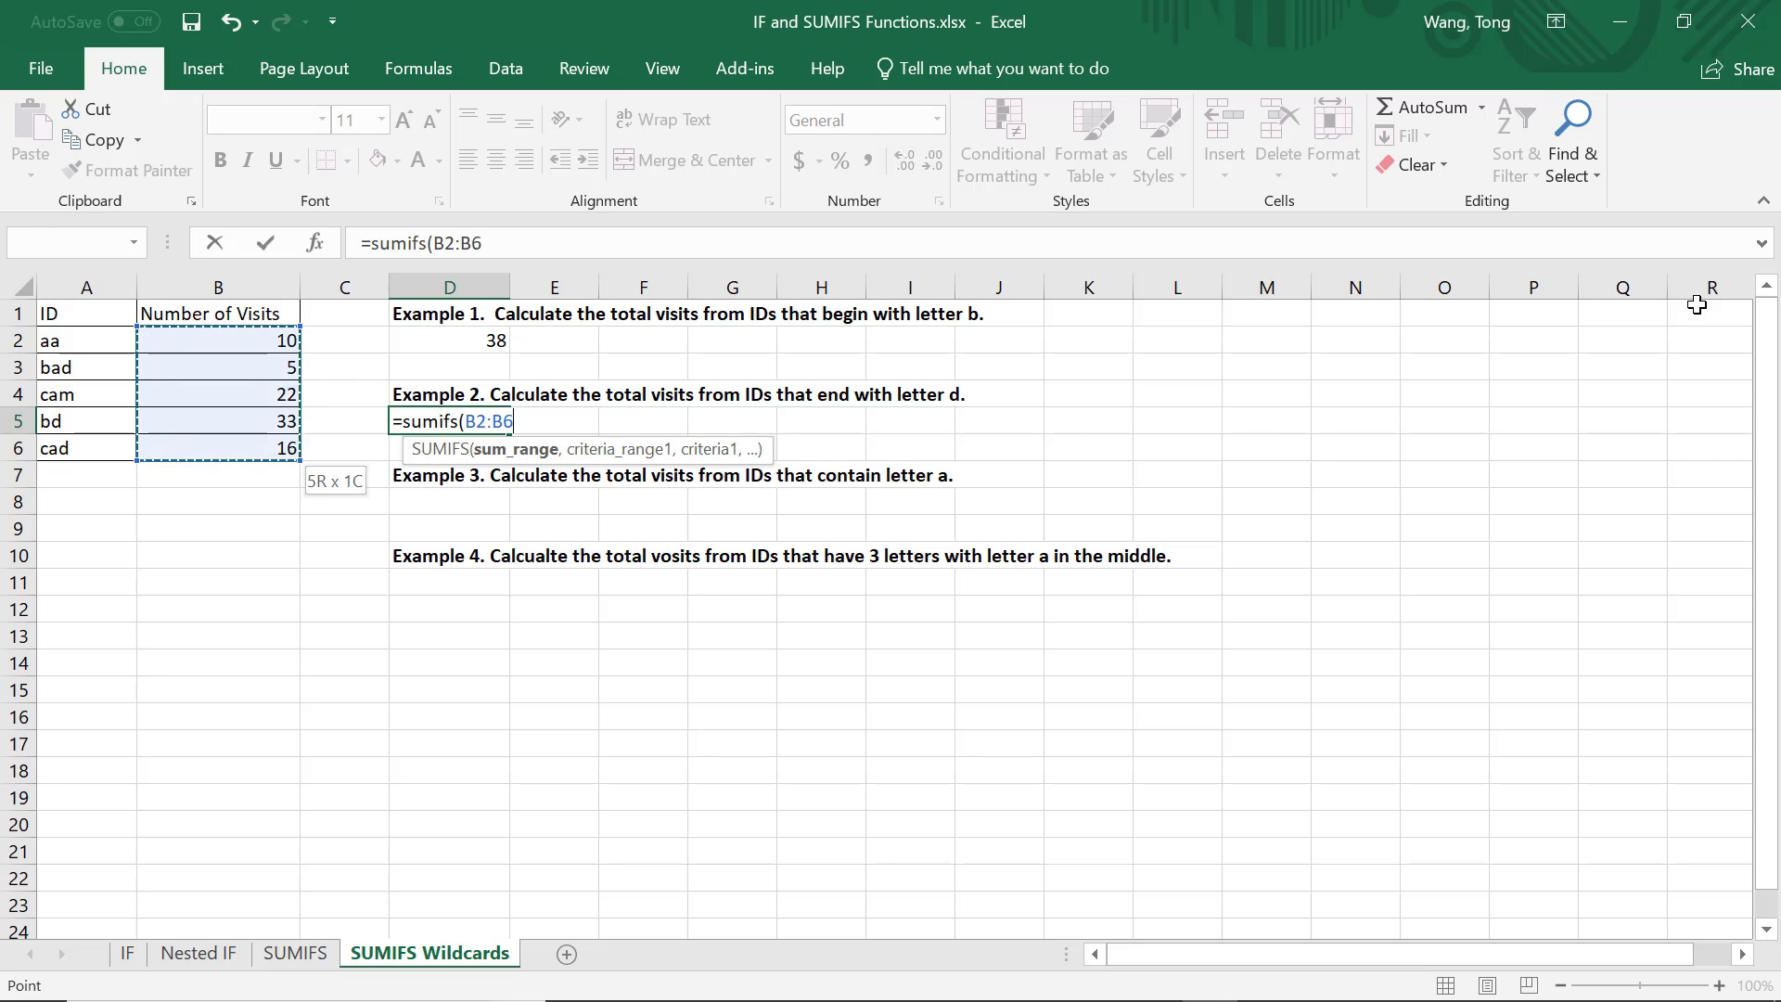
# Add the ID entries A2:A6 as the criteria range of the D5 formula.
pyautogui.write(',')
pyautogui.press('Left')
pyautogui.press('Left')
pyautogui.press('Left')
pyautogui.press('Up')
pyautogui.press('Up')
pyautogui.press('Up')
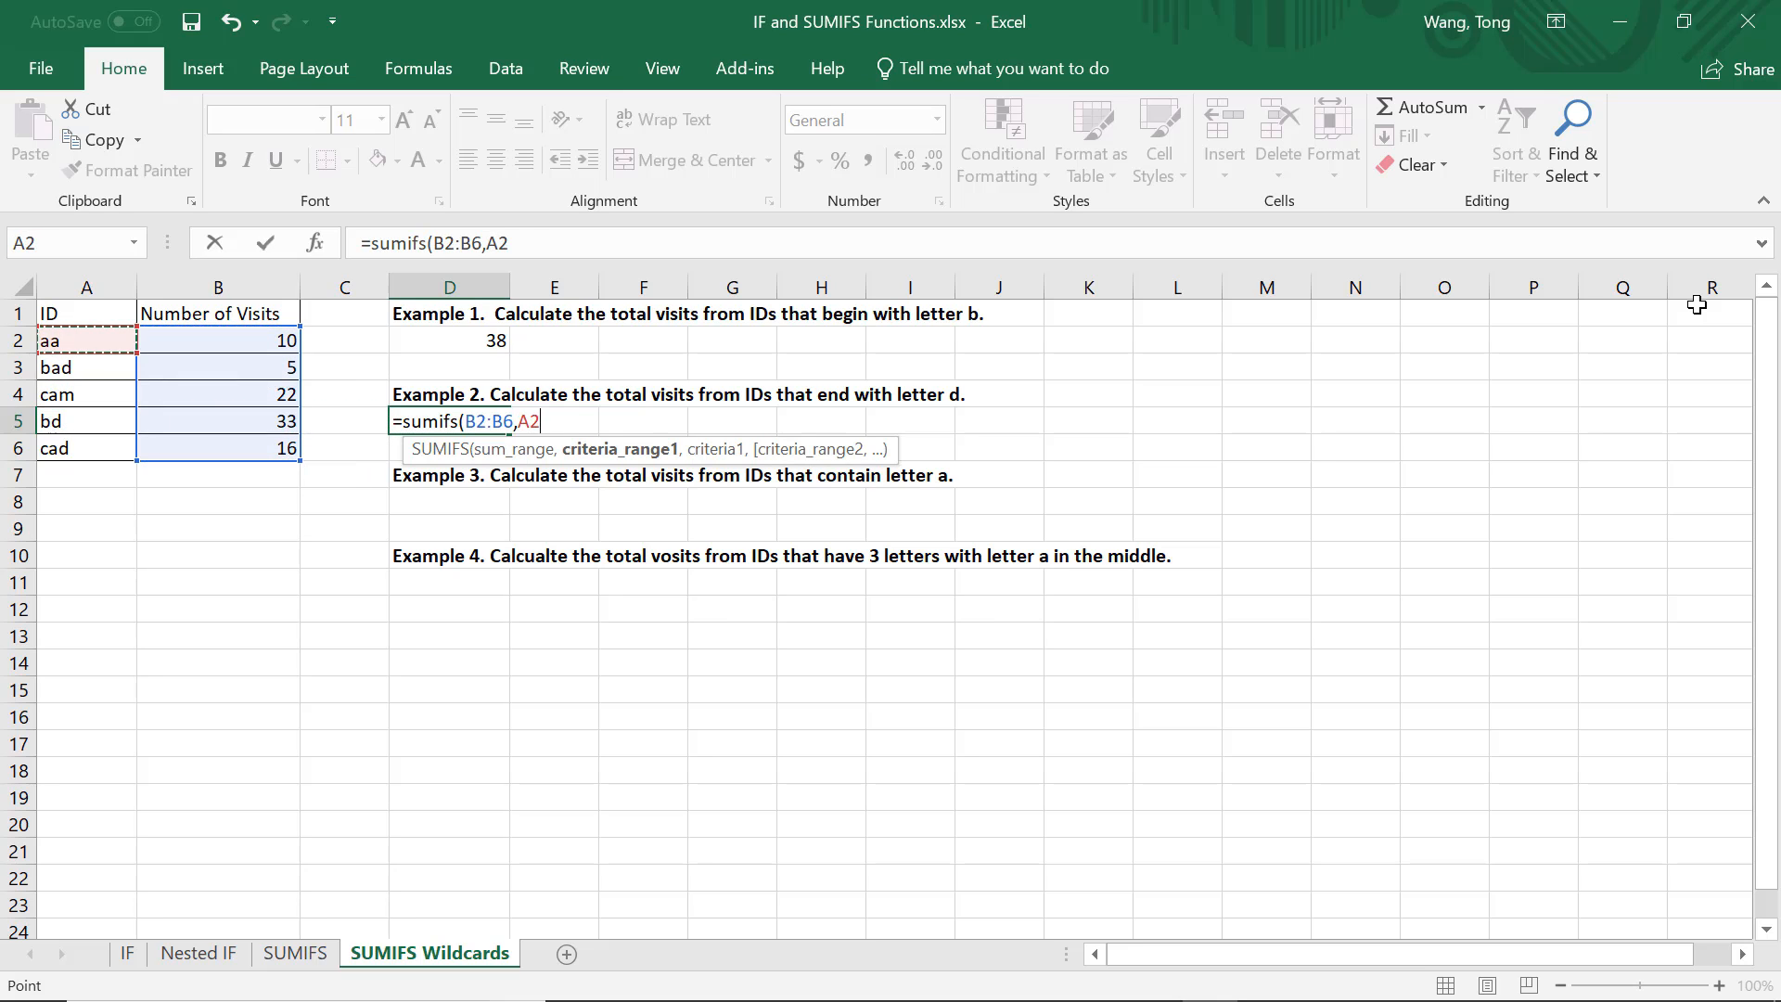
pyautogui.hotkey('shift', 'Down')
pyautogui.hotkey('shift', 'Down')
pyautogui.hotkey('shift', 'Down')
pyautogui.hotkey('shift', 'Down')
# Enter the wildcard criterion "*d" in the D5 formula and complete it.
pyautogui.write(',')
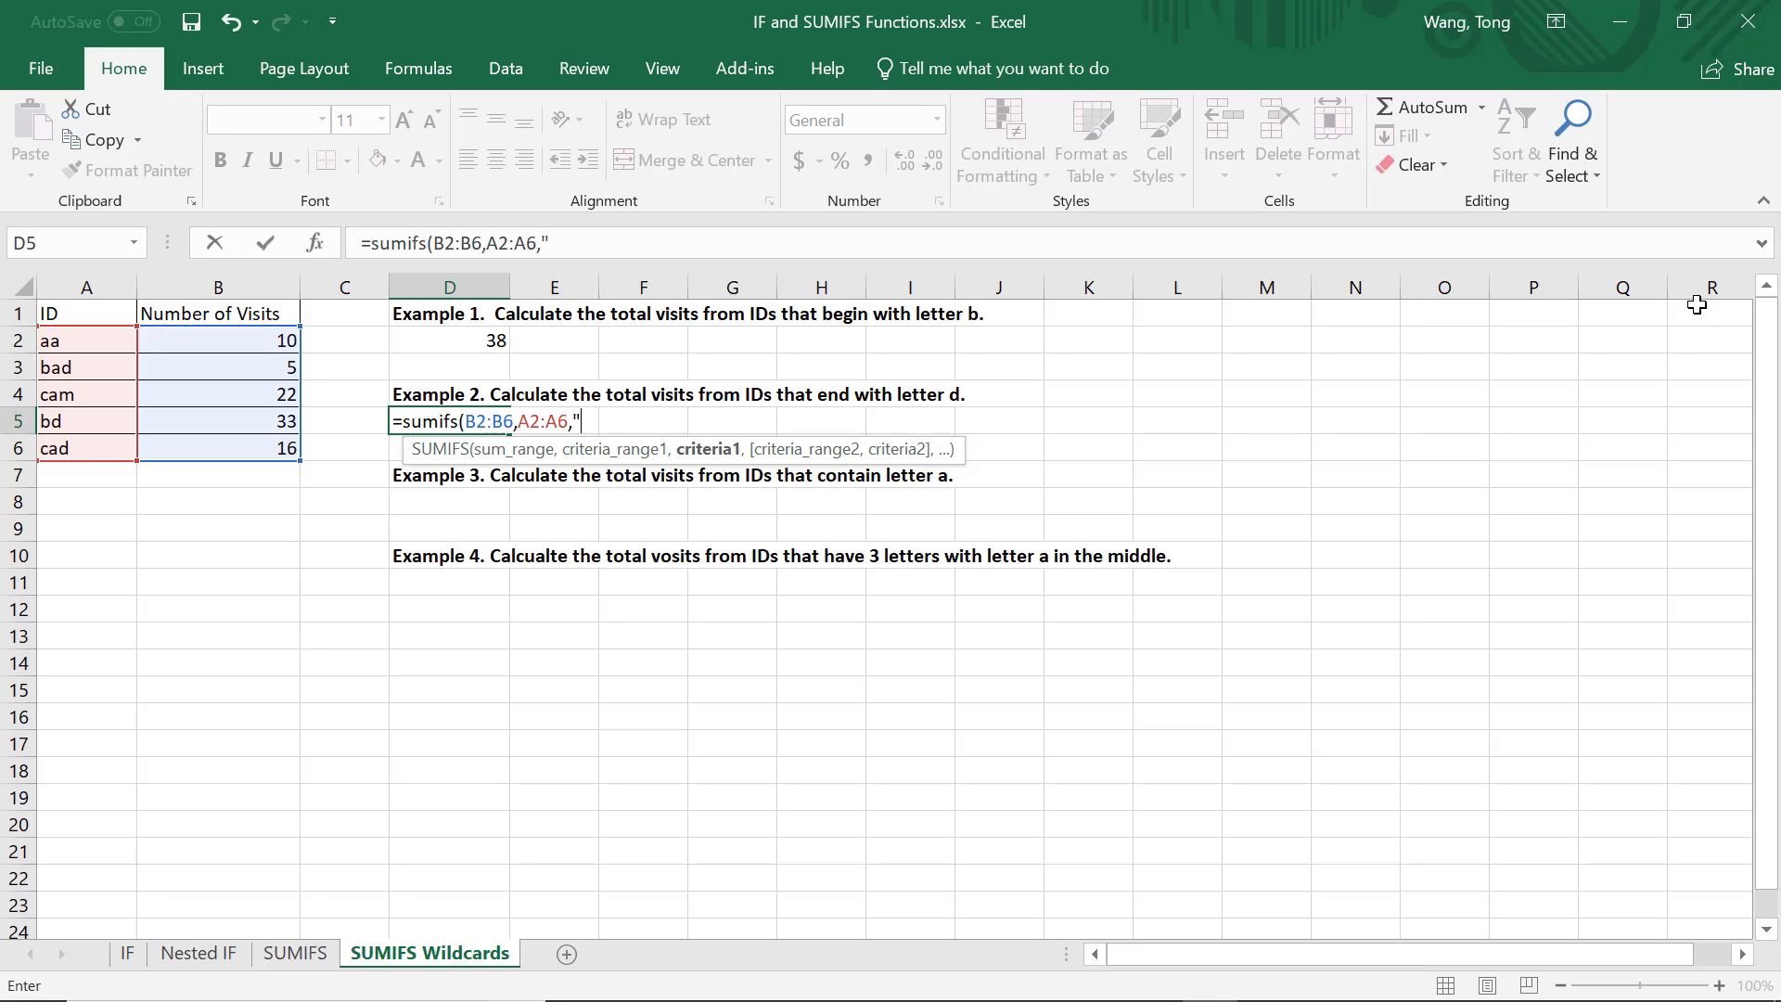
pyautogui.write('"*d")')
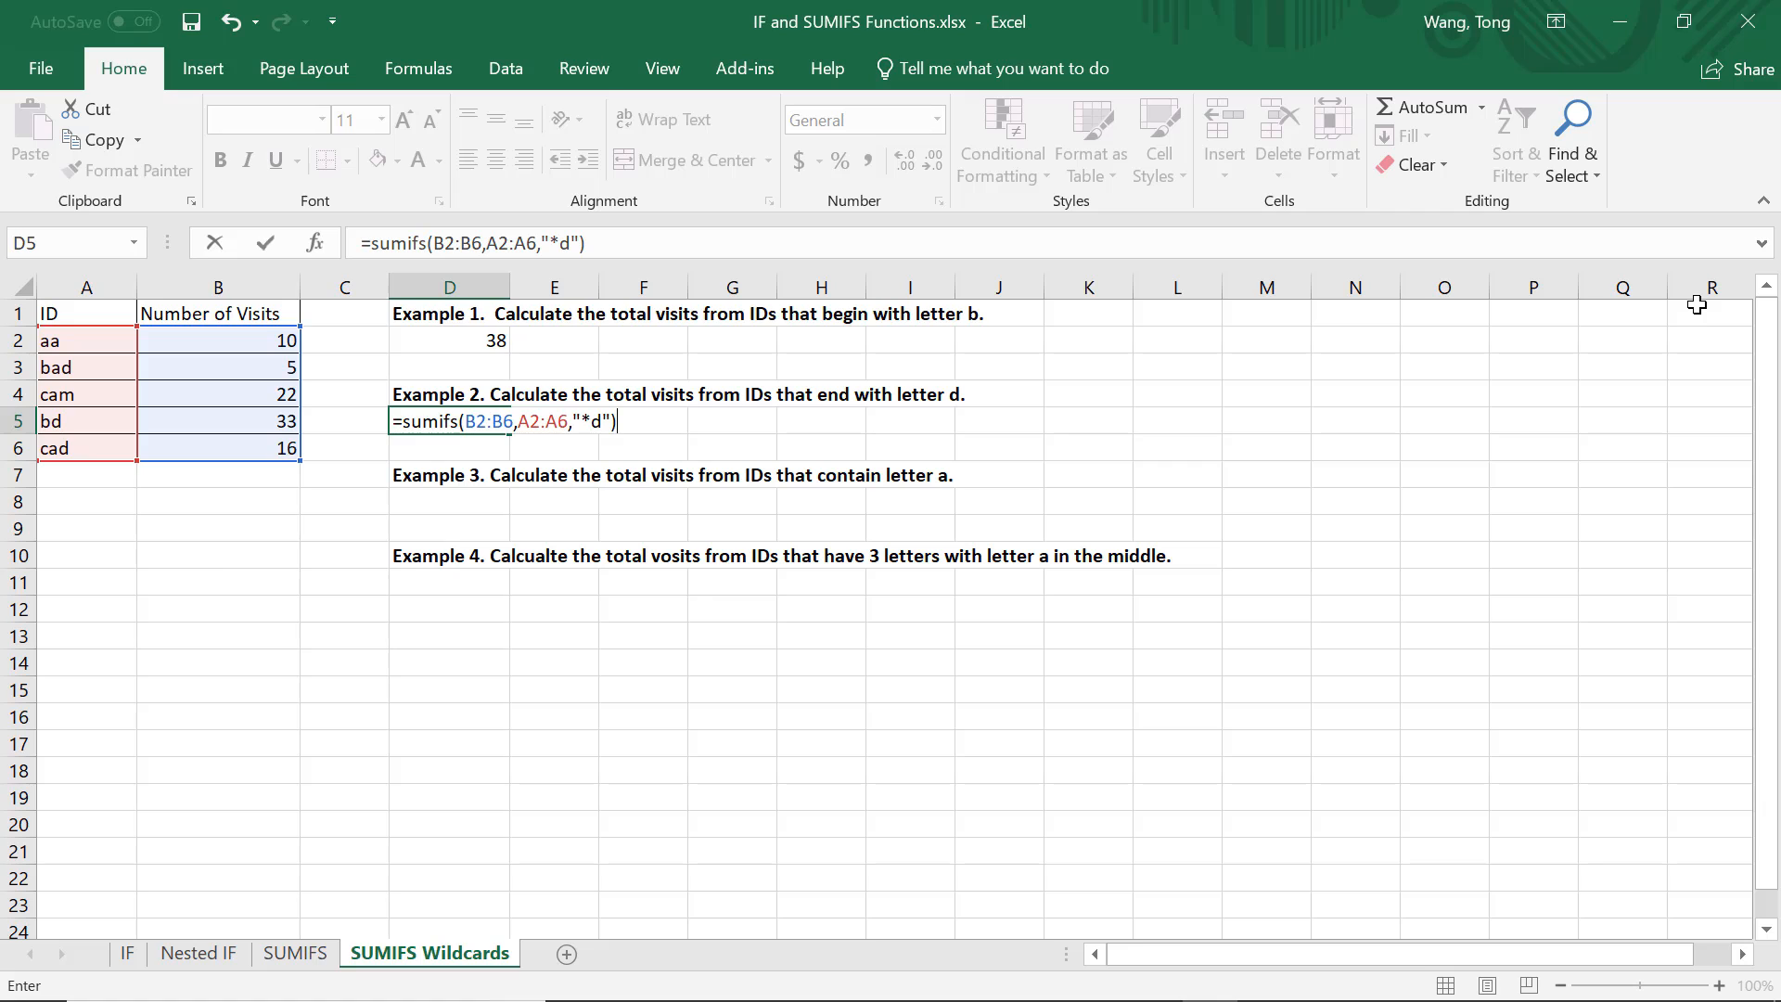
pyautogui.press('Return')
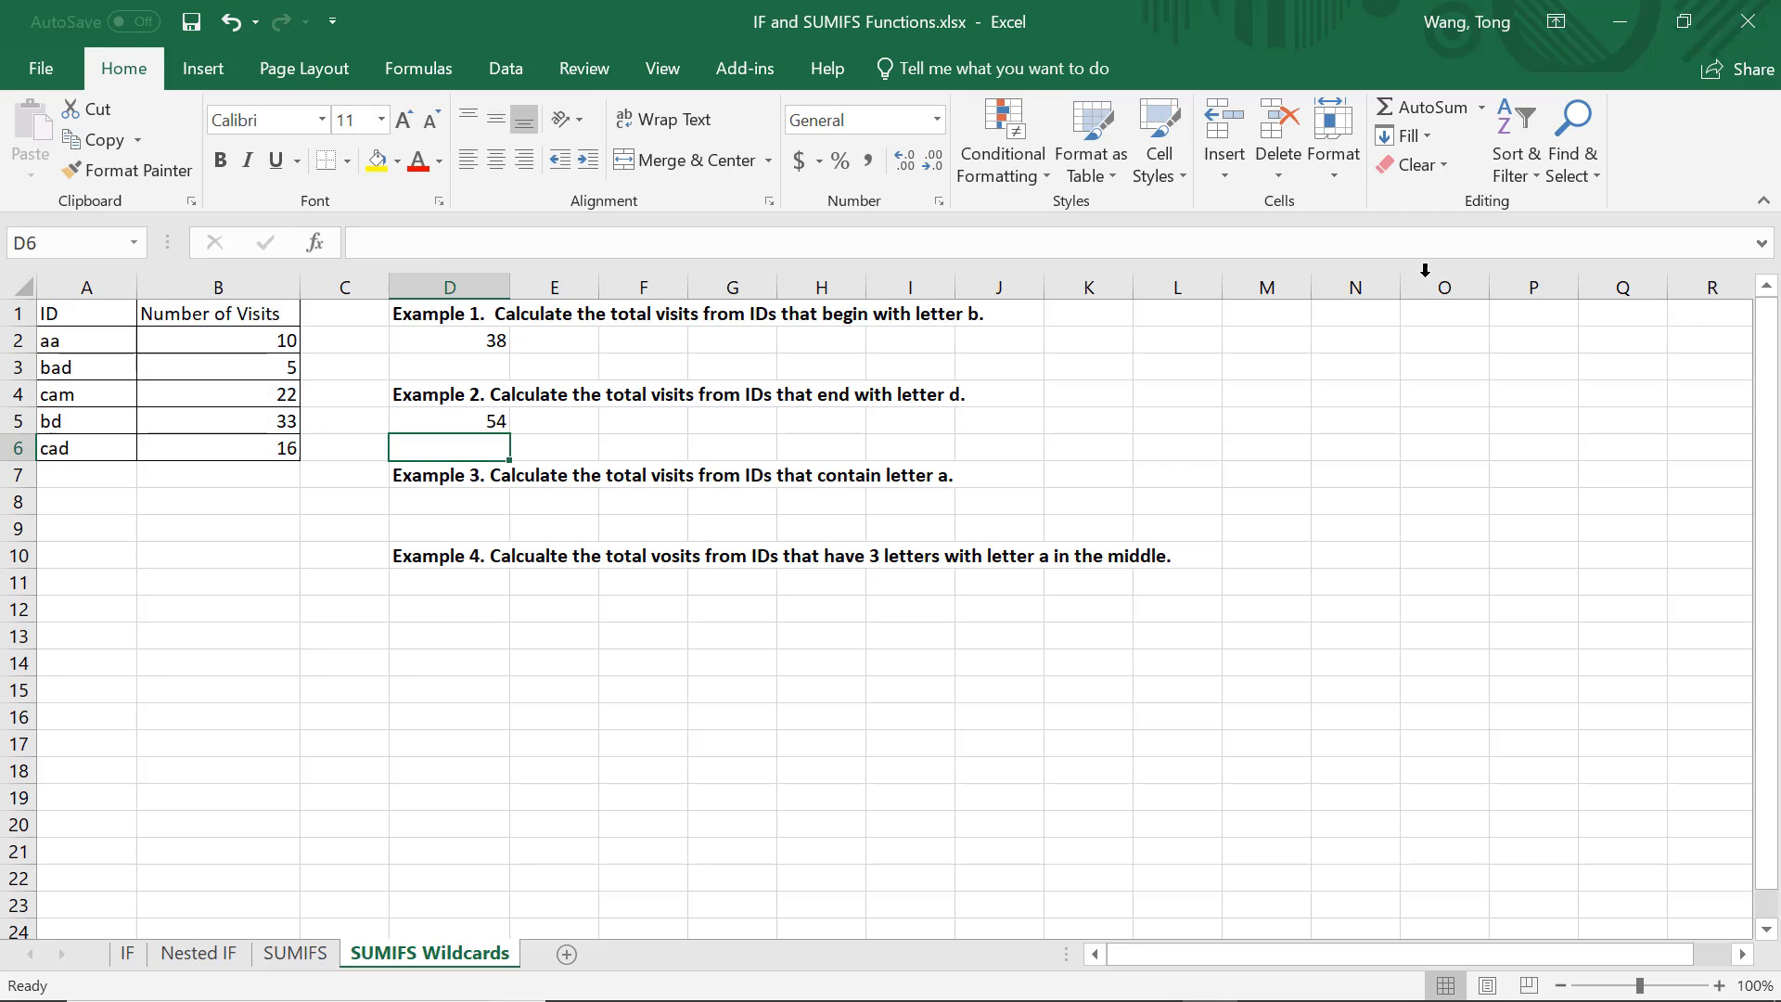
# Check the Example 2 total in D5 against the visit counts in B3, B5 and B6.
pyautogui.click(289, 371)
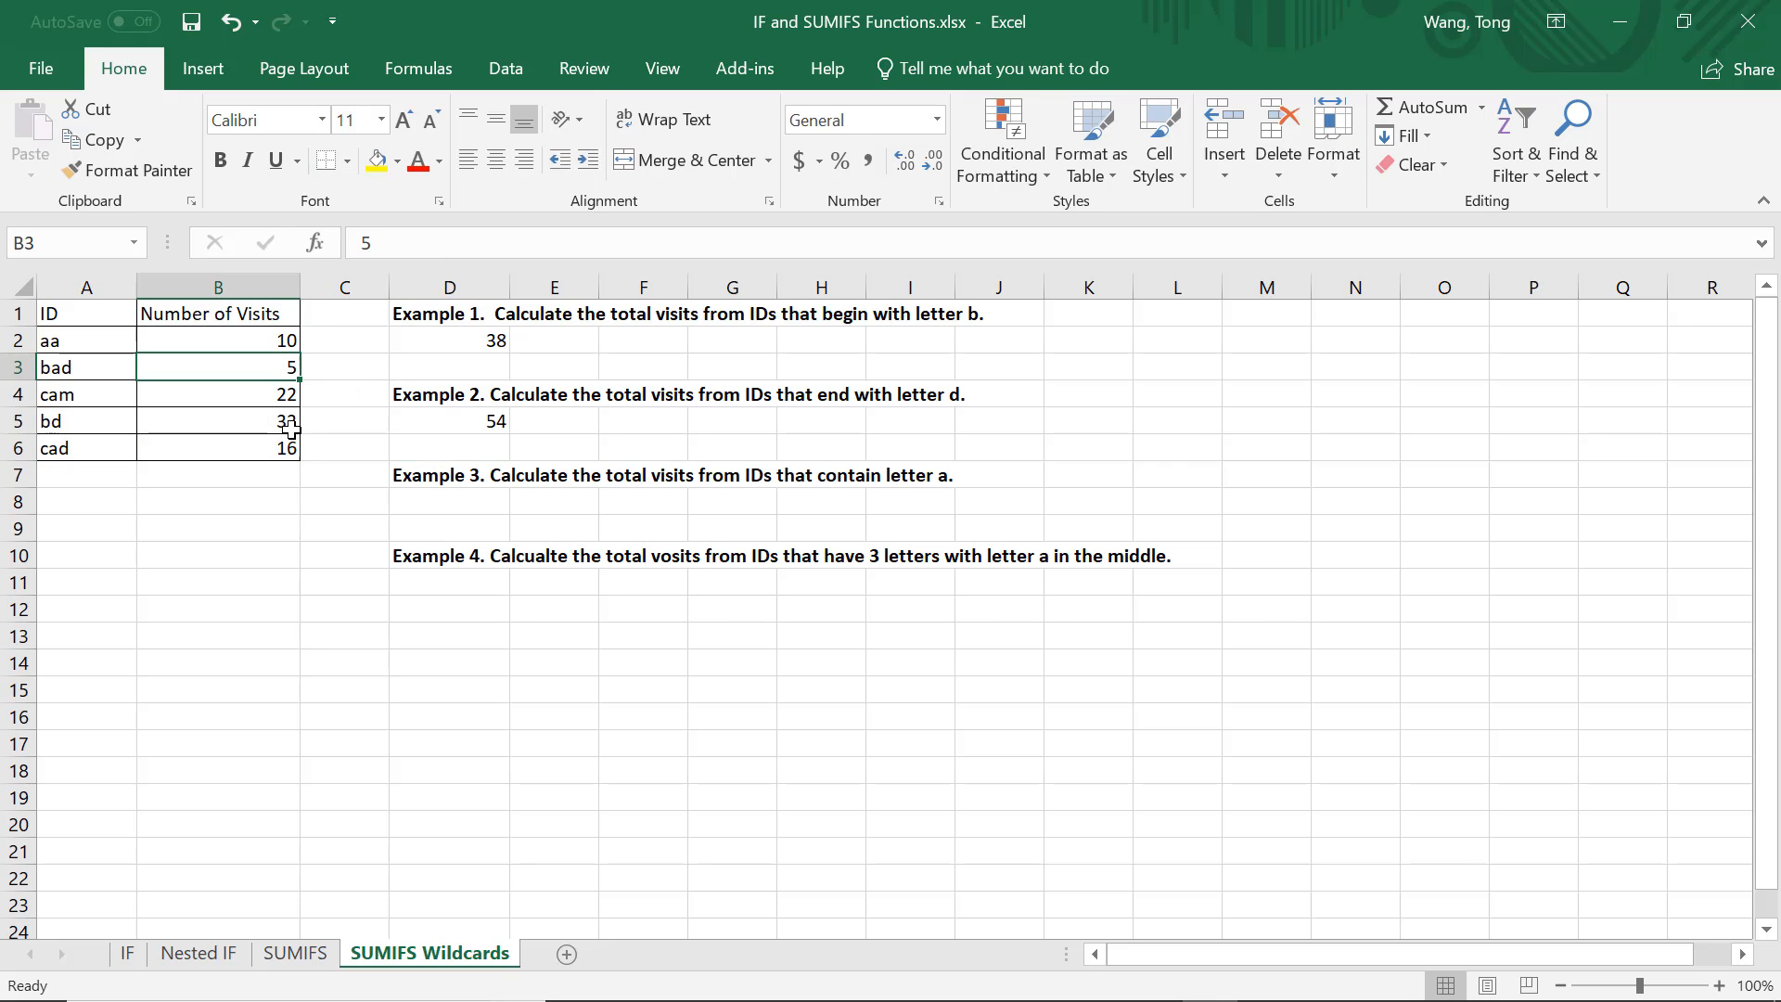
pyautogui.click(291, 449)
pyautogui.click(289, 422)
pyautogui.click(290, 371)
pyautogui.click(495, 422)
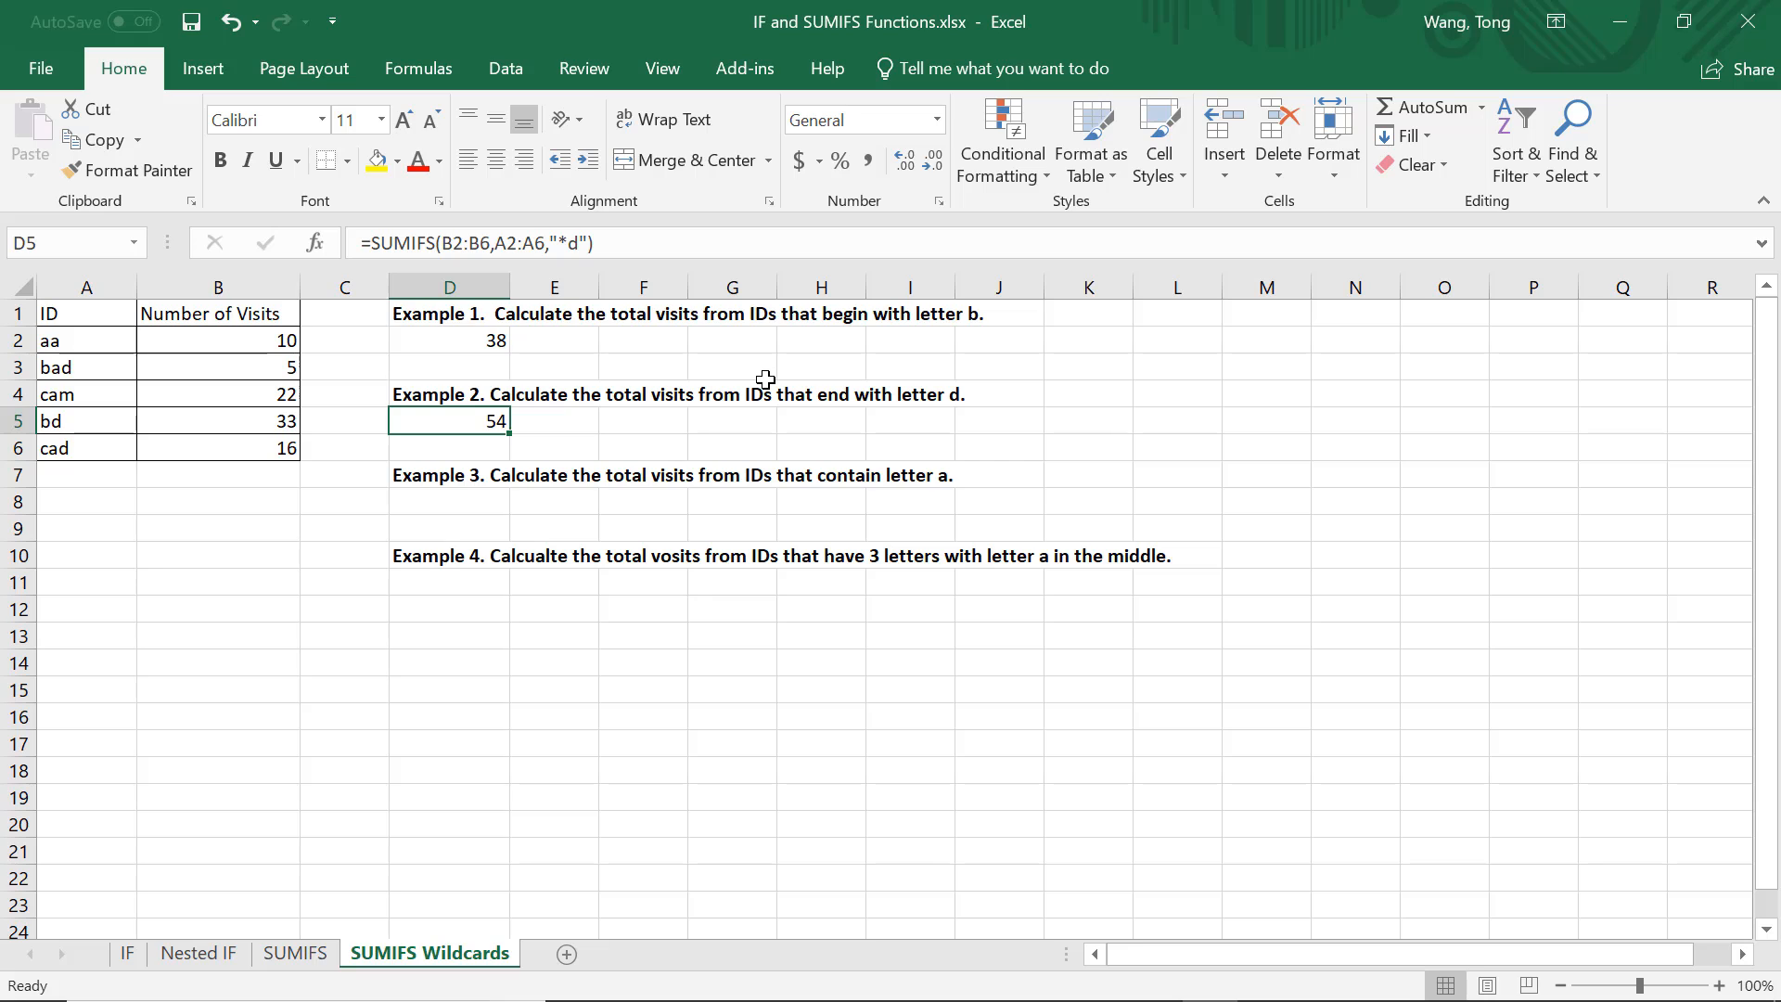
# Start a SUMIFS formula in D8 for Example 3 with the visit counts B2:B6 as the sum range.
pyautogui.click(492, 502)
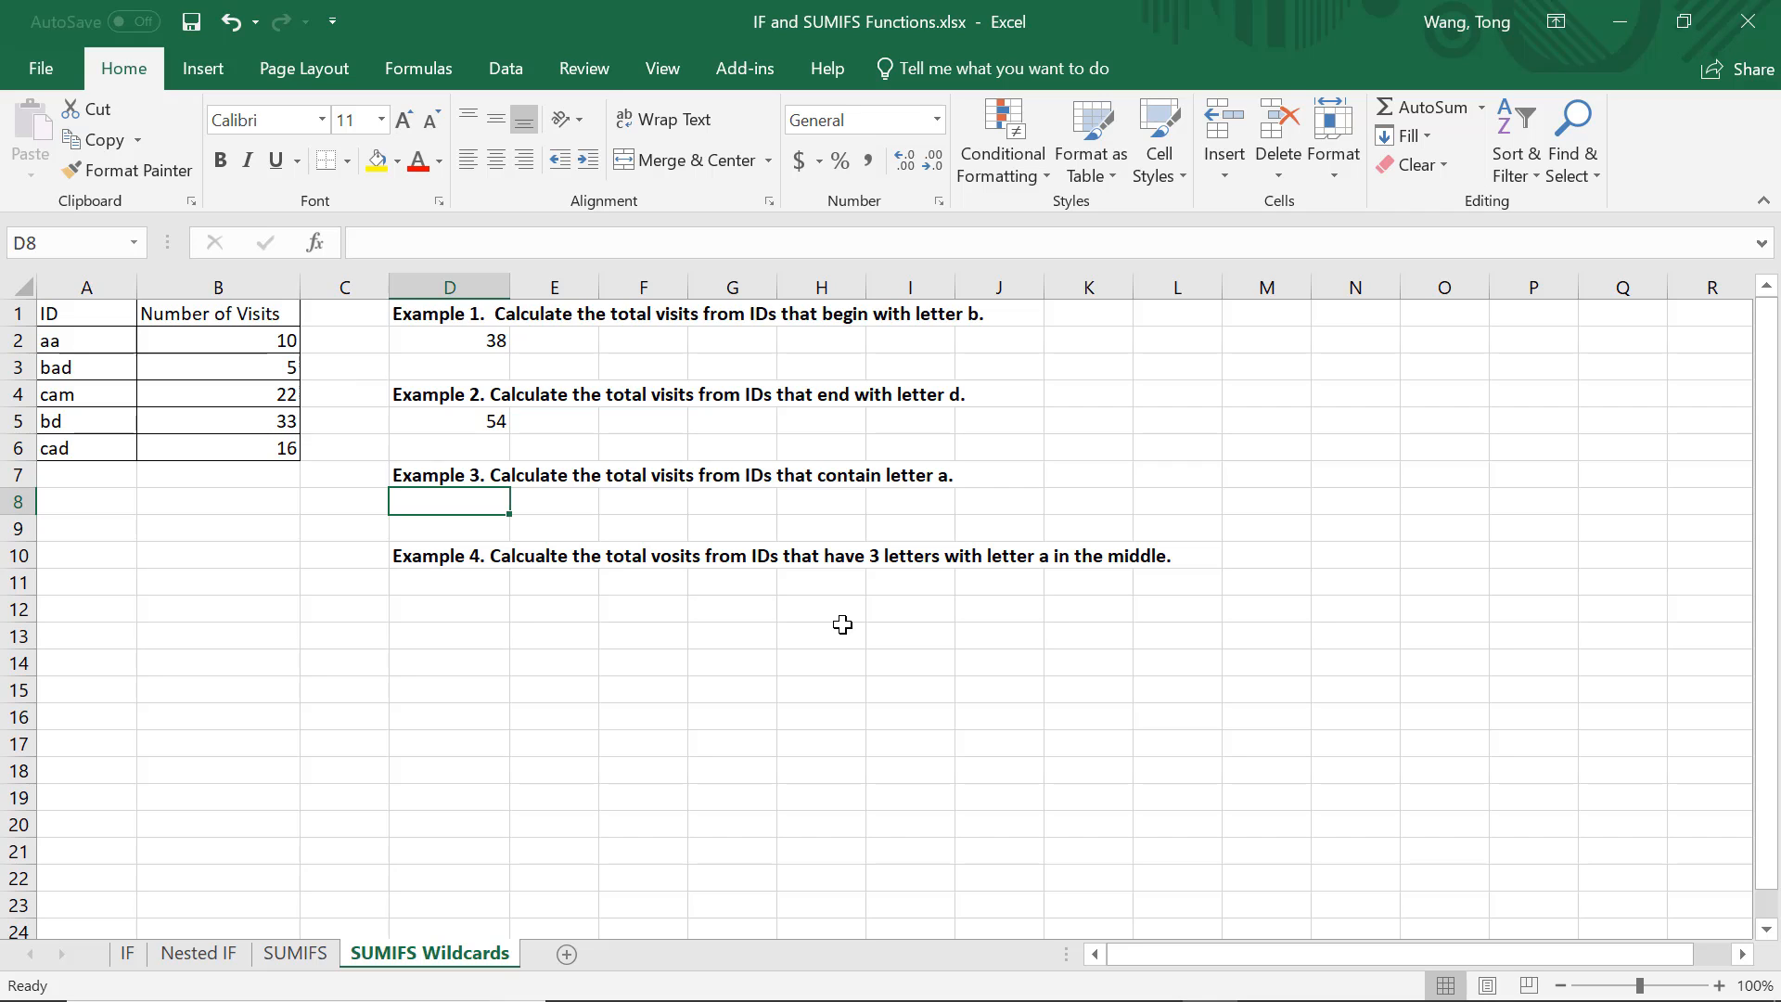
pyautogui.write('=sumifs(')
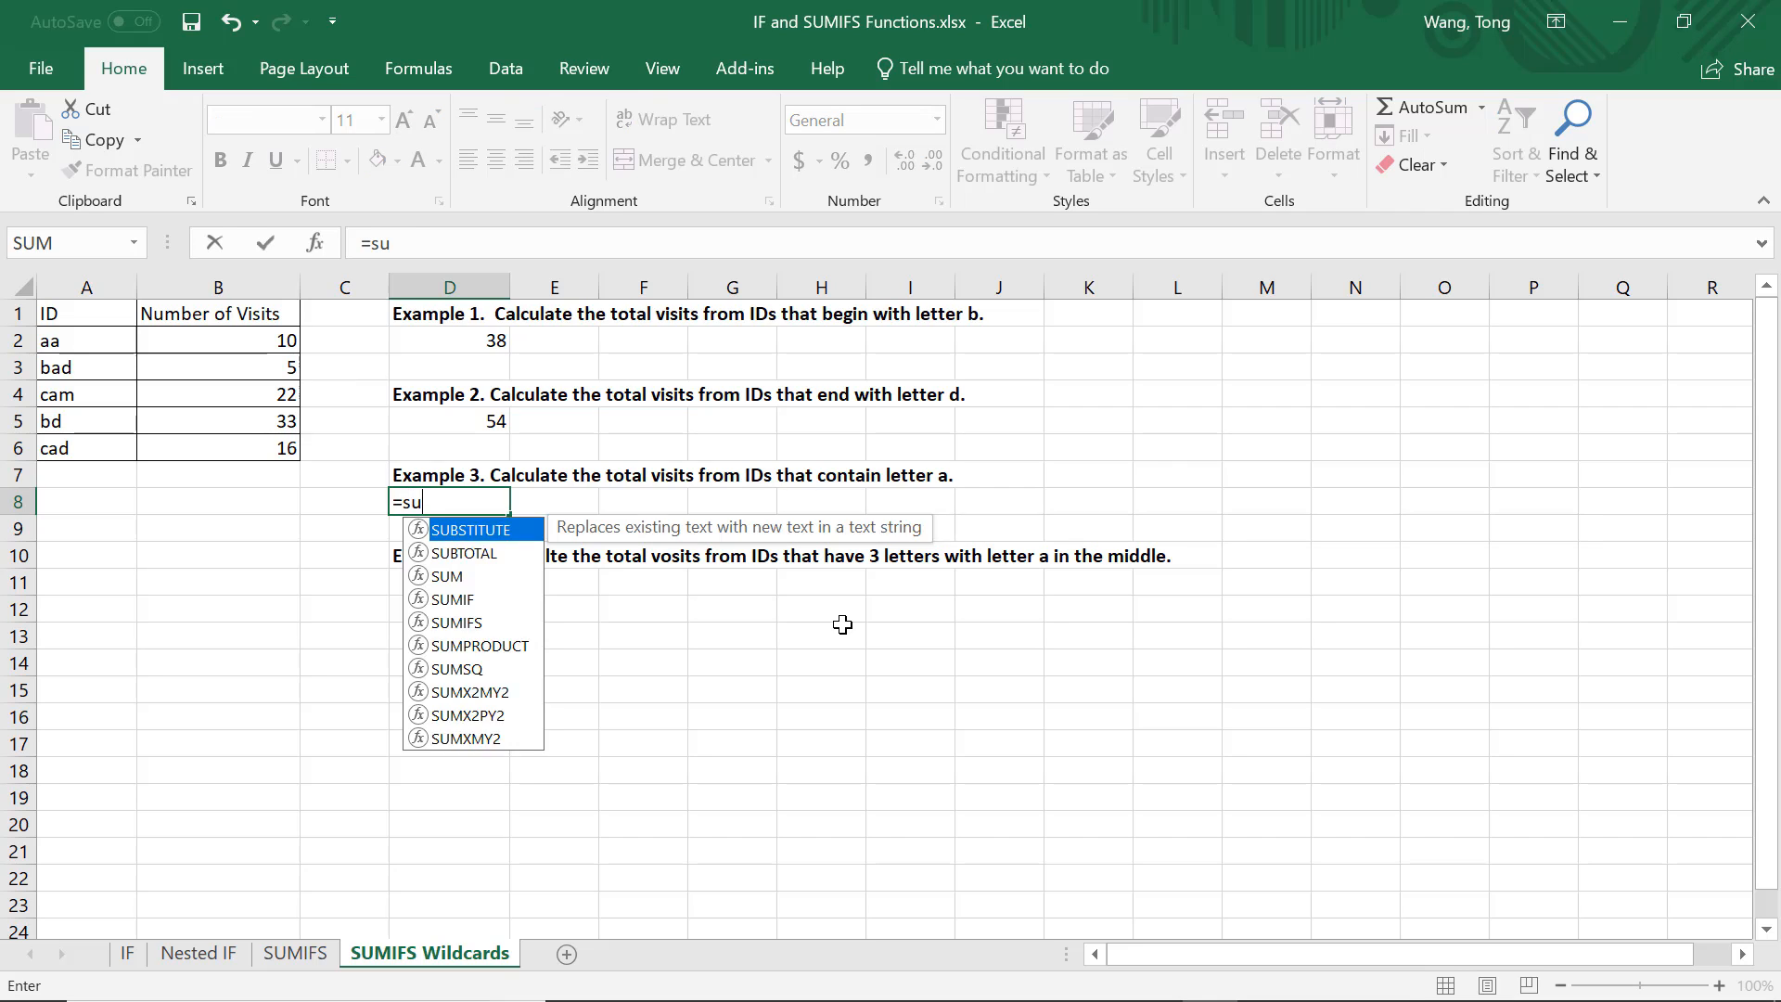
pyautogui.press('Up')
pyautogui.press('Left')
pyautogui.press('Up')
pyautogui.press('Up')
pyautogui.press('Up')
pyautogui.press('Up')
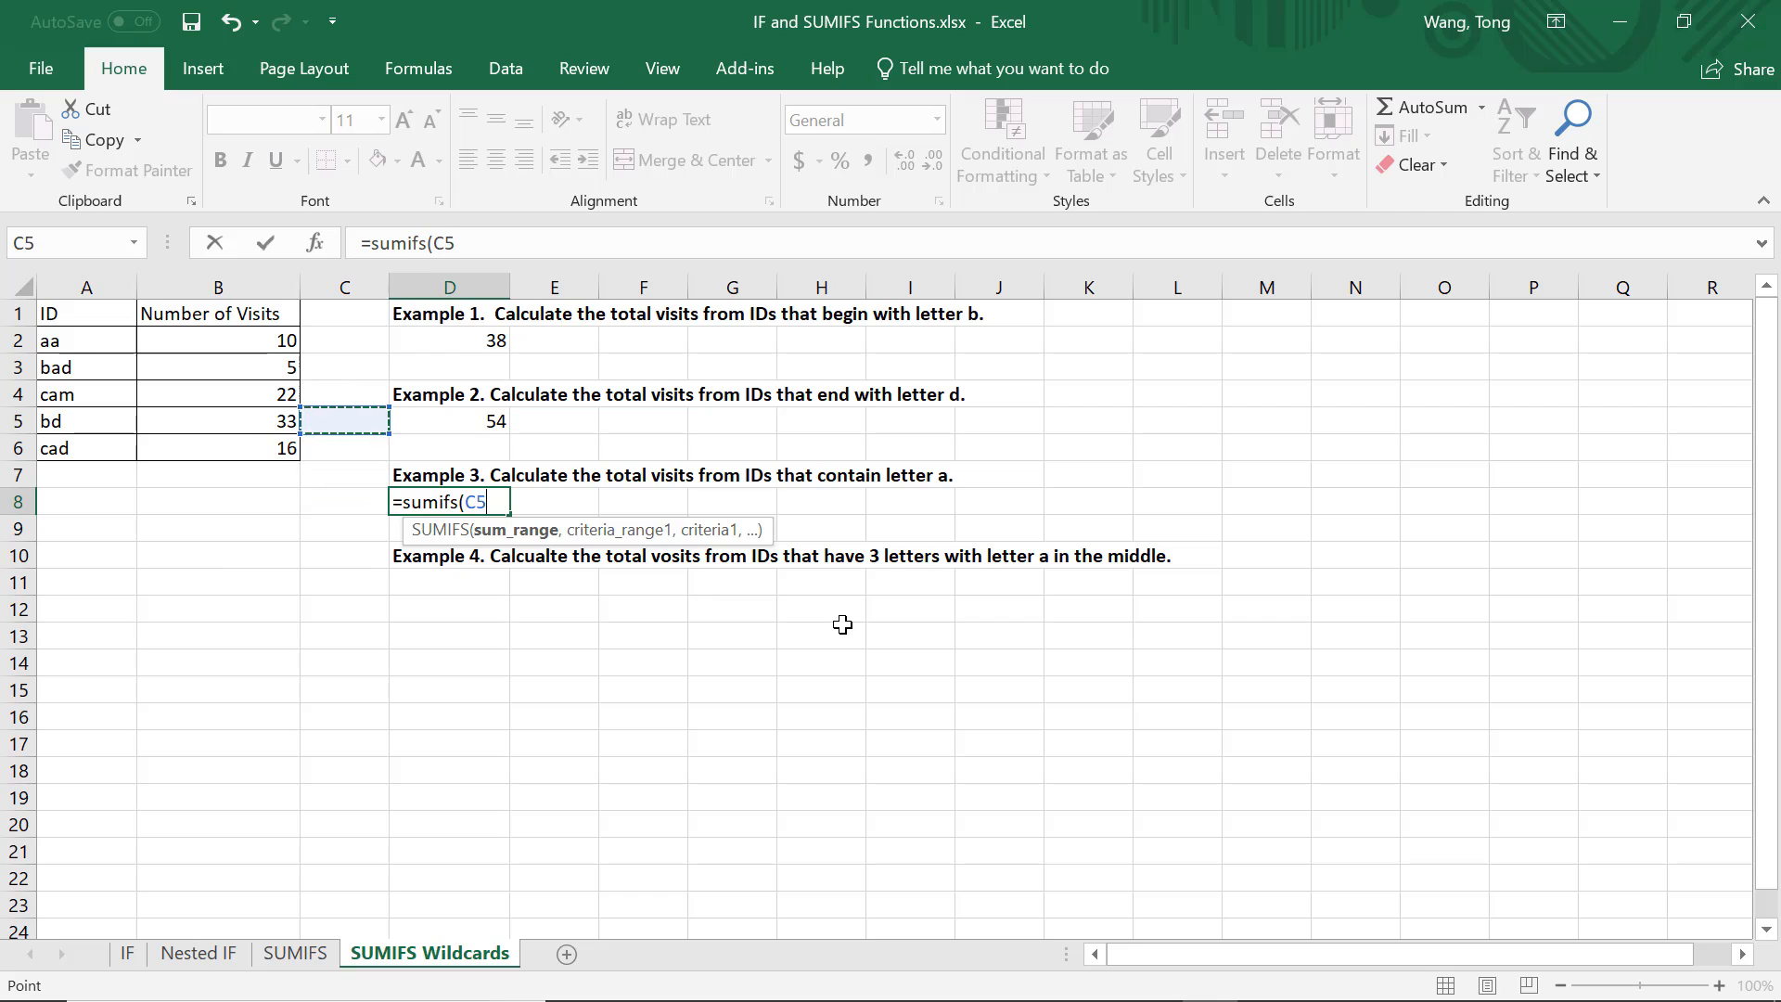
pyautogui.press('Left')
pyautogui.press('Up')
pyautogui.hotkey('shift', 'Down')
pyautogui.hotkey('shift', 'Down')
pyautogui.hotkey('shift', 'Down')
pyautogui.hotkey('shift', 'Down')
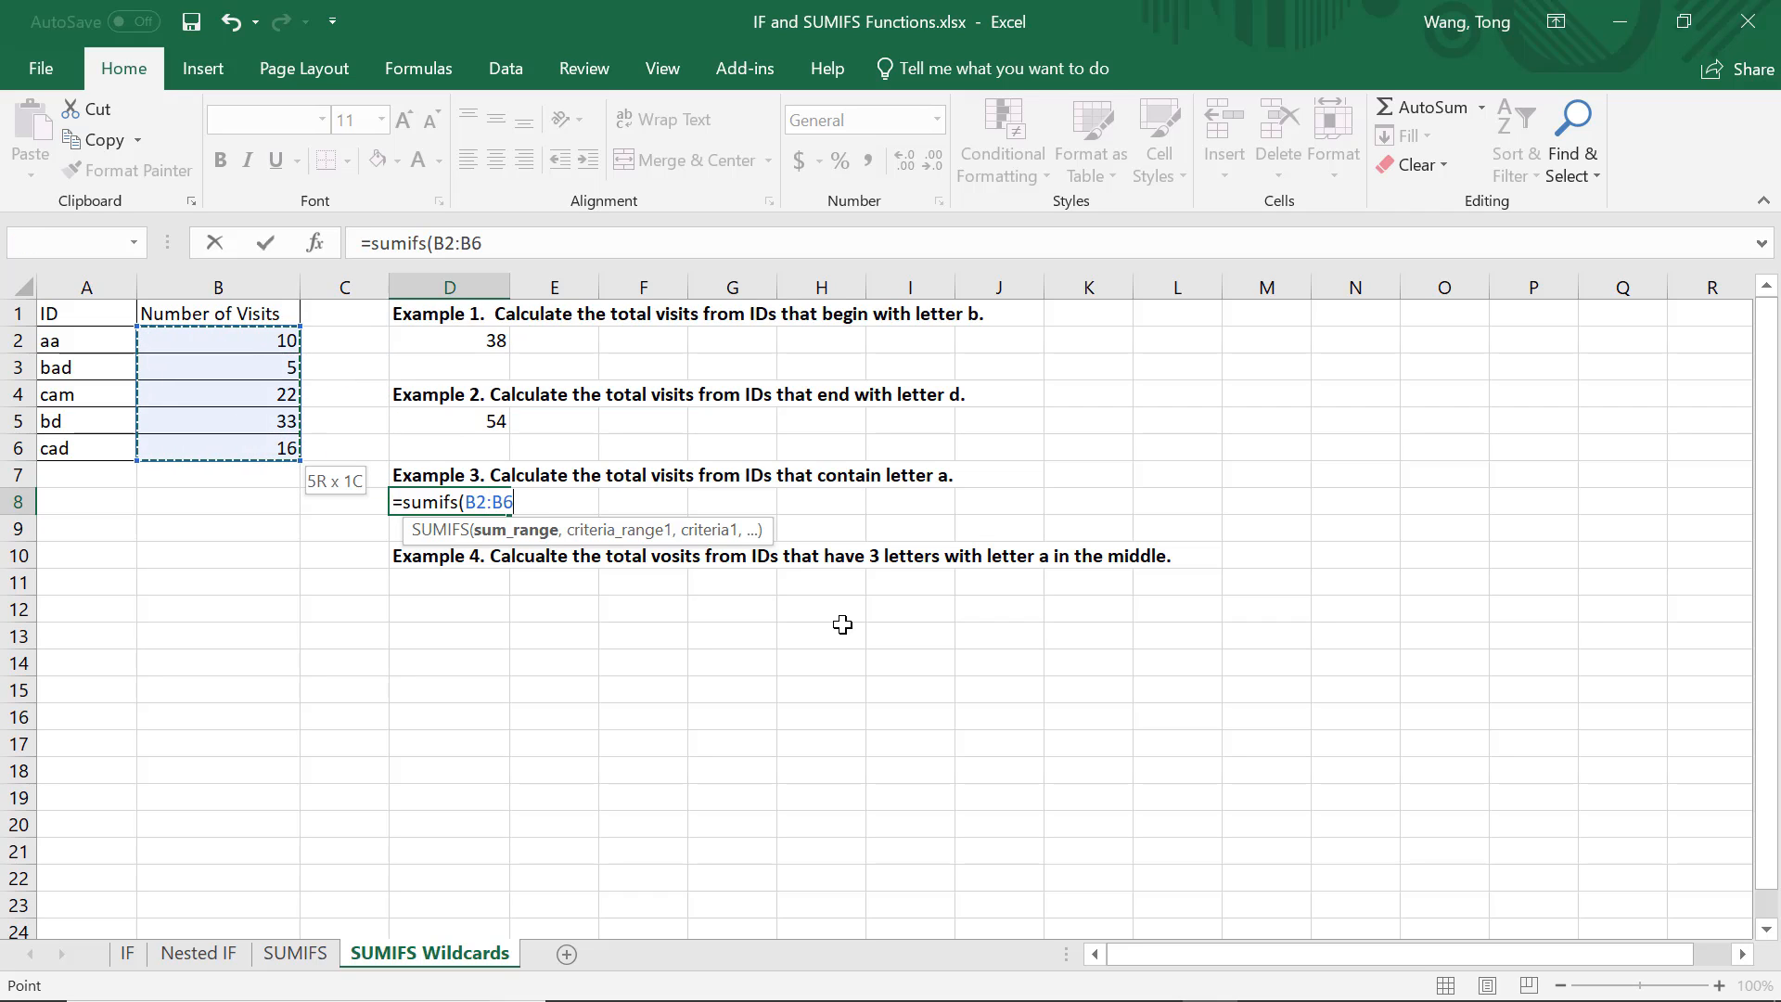
# Add the ID entries A2:A6 as the criteria range of the D8 formula.
pyautogui.write(',')
pyautogui.press('Left')
pyautogui.press('Left')
pyautogui.press('Left')
pyautogui.press('Up')
pyautogui.press('Up')
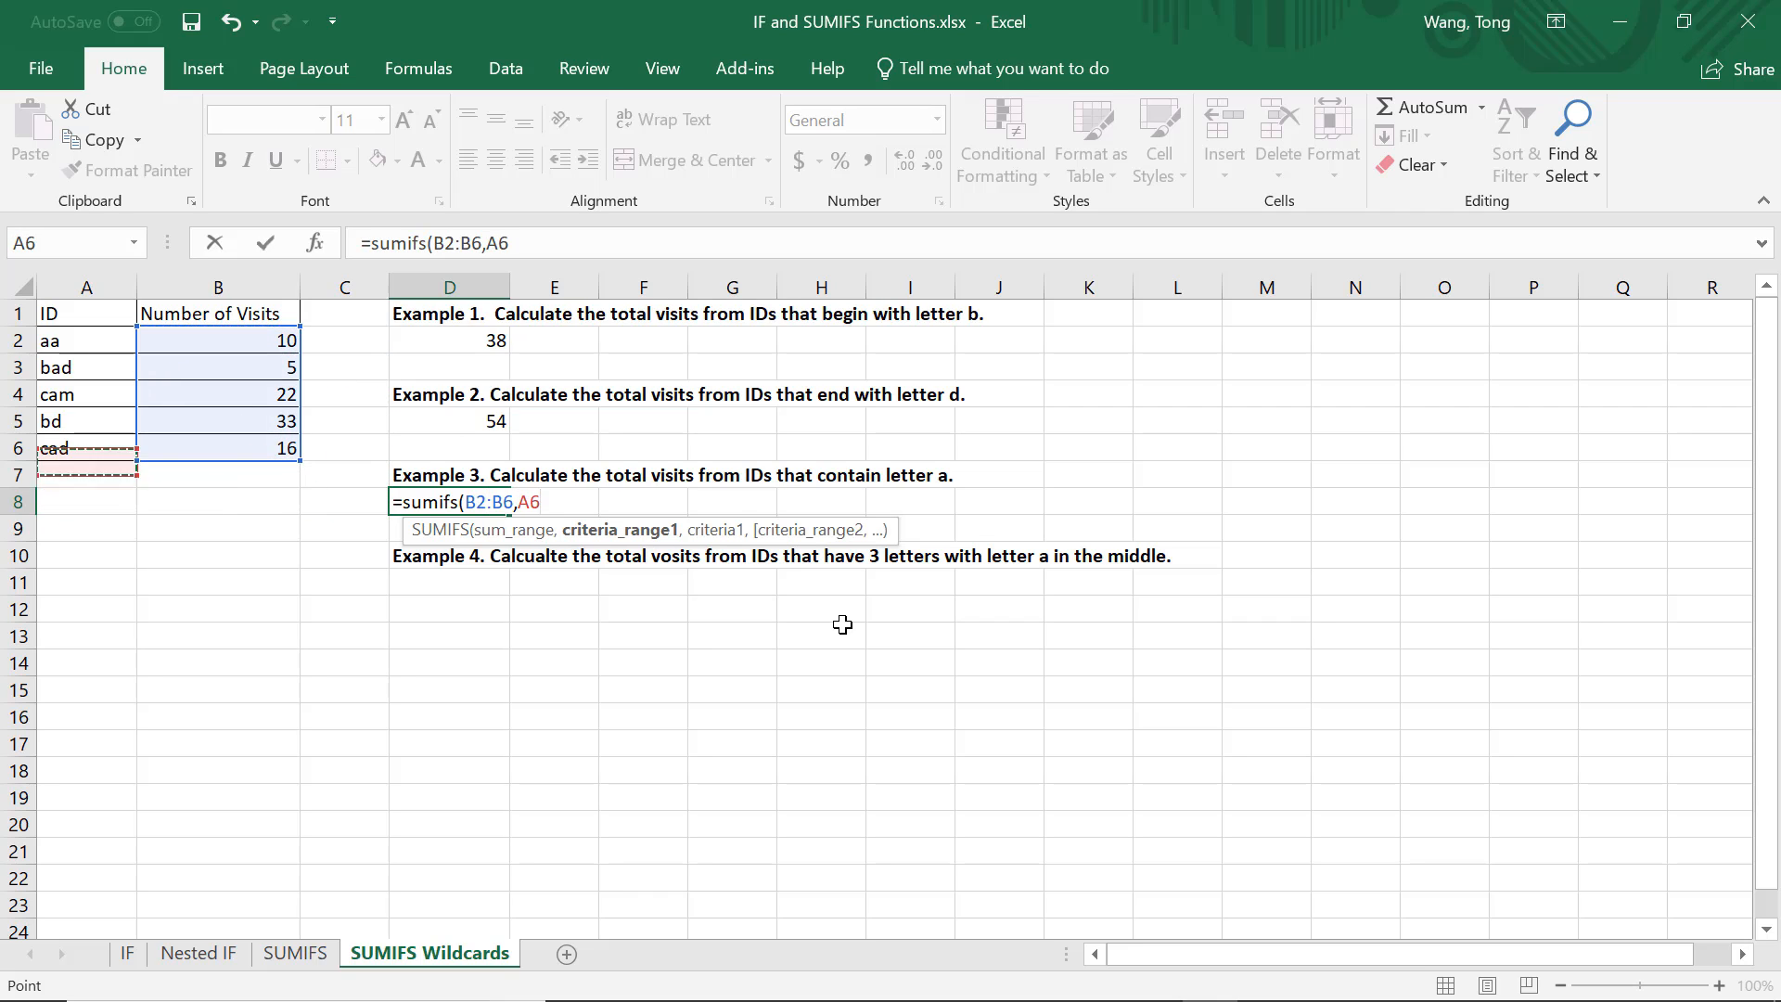
pyautogui.hotkey('shift', 'Up')
pyautogui.hotkey('shift', 'Up')
pyautogui.hotkey('shift', 'Up')
pyautogui.hotkey('shift', 'Up')
# Enter the wildcard criterion "*a*" in the D8 formula and complete it.
pyautogui.write(',')
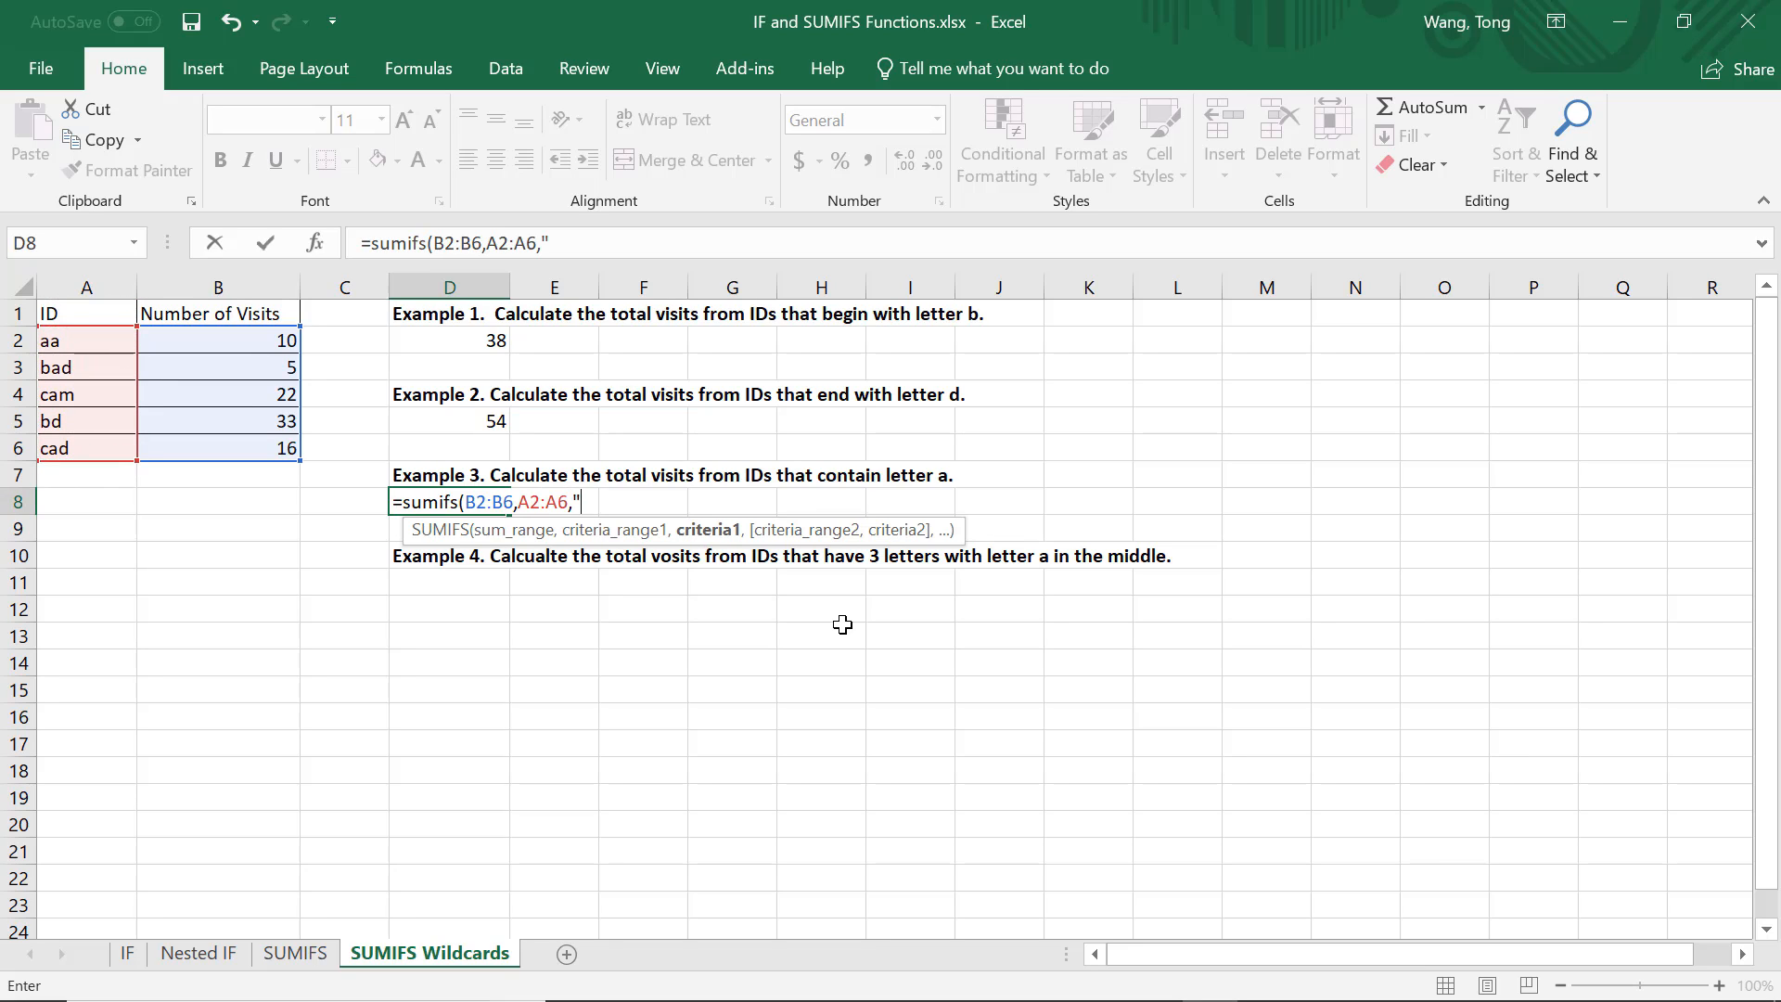
pyautogui.write('"*a')
pyautogui.write('*")')
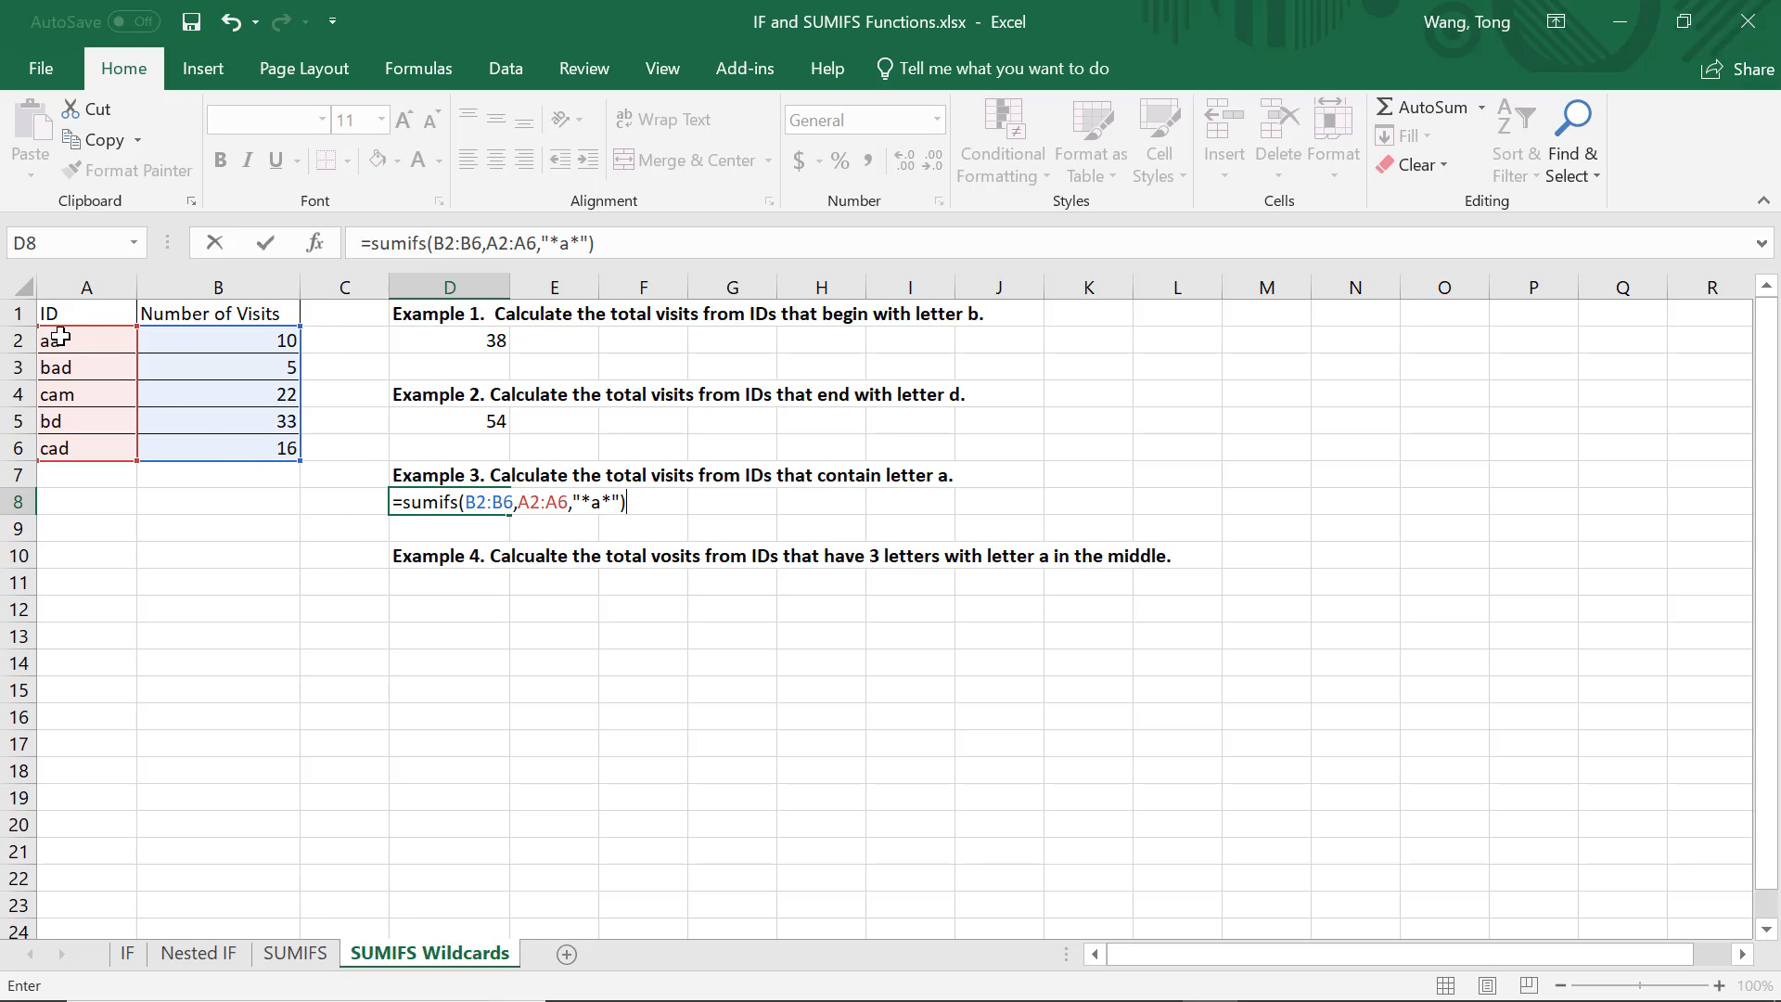
pyautogui.click(628, 502)
pyautogui.press('Return')
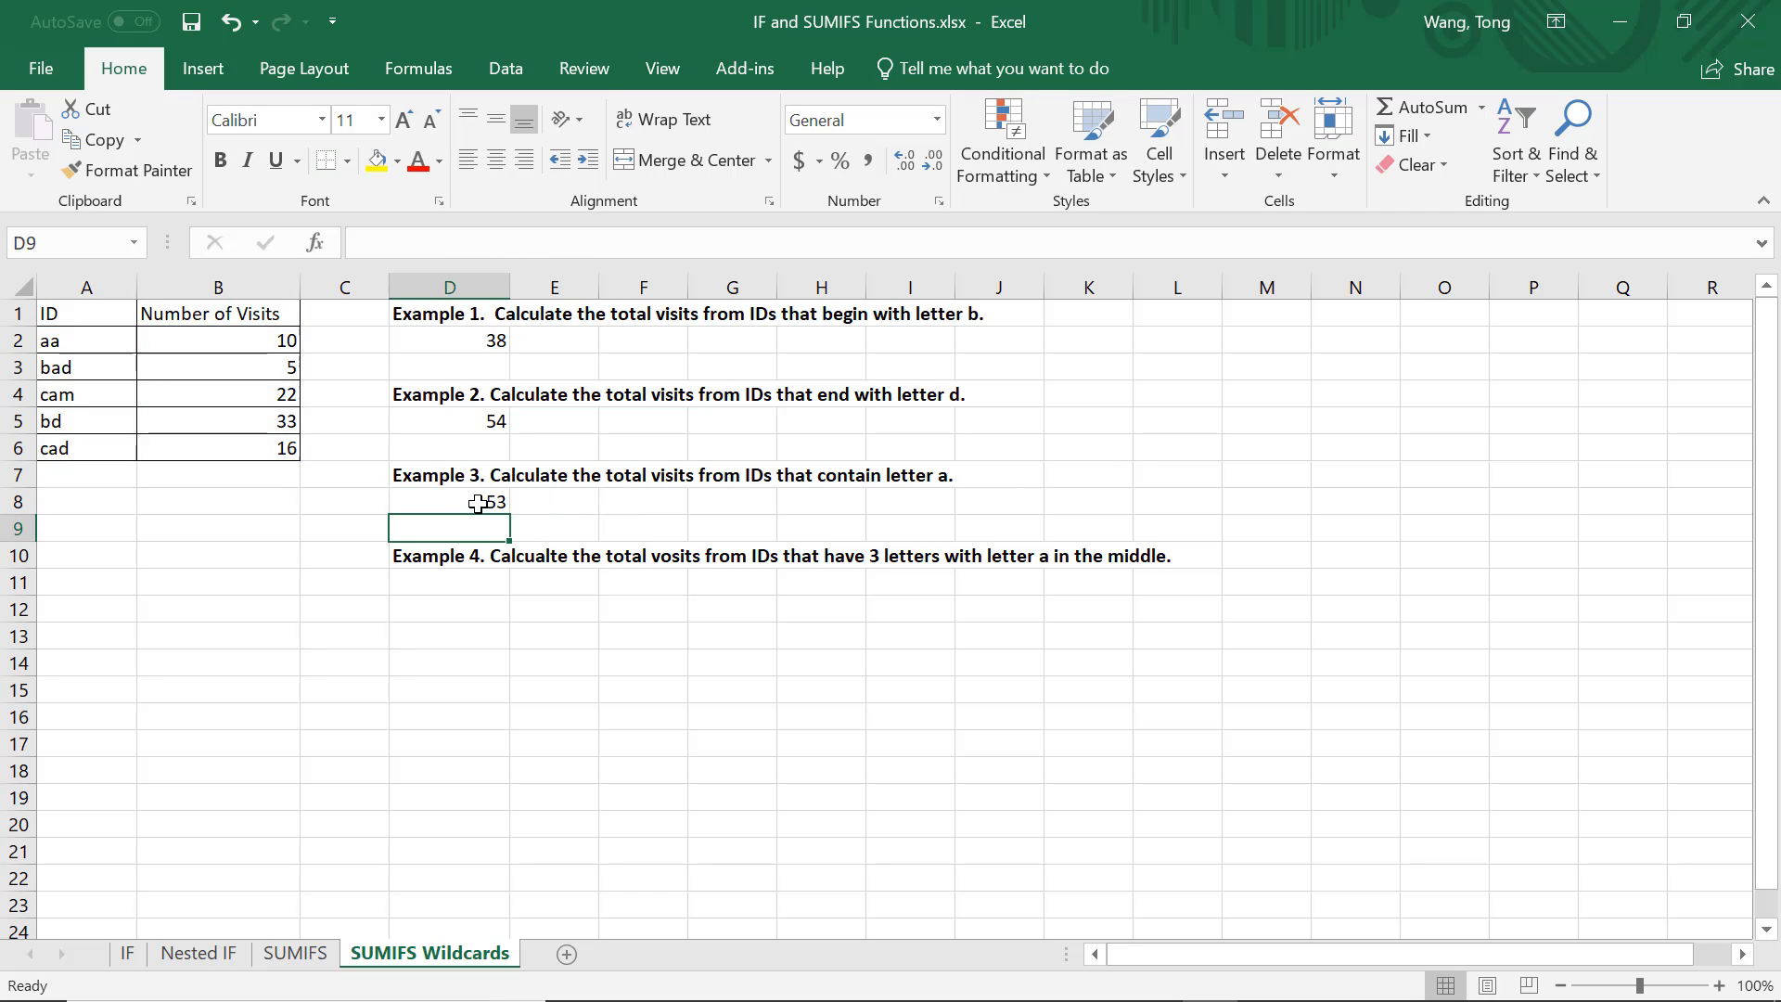
# Check the Example 3 total in D8 against the visit counts in B2, B3, B4 and B6.
pyautogui.click(279, 341)
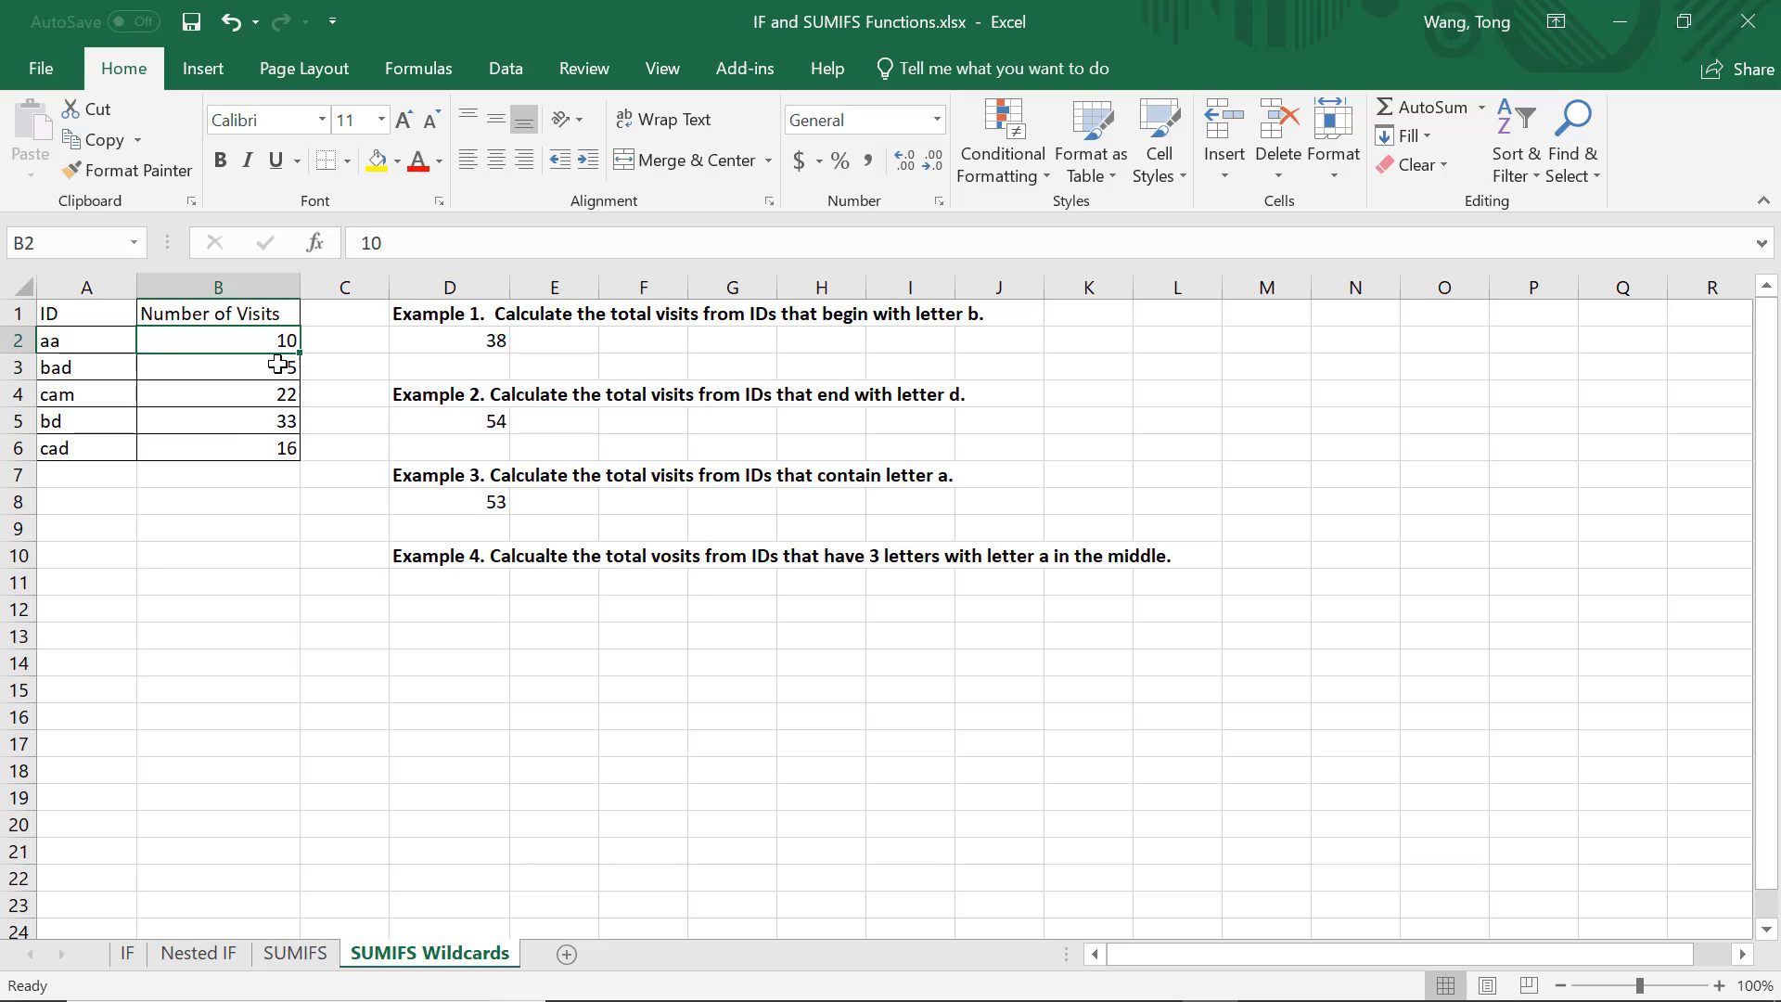
pyautogui.click(278, 365)
pyautogui.click(272, 394)
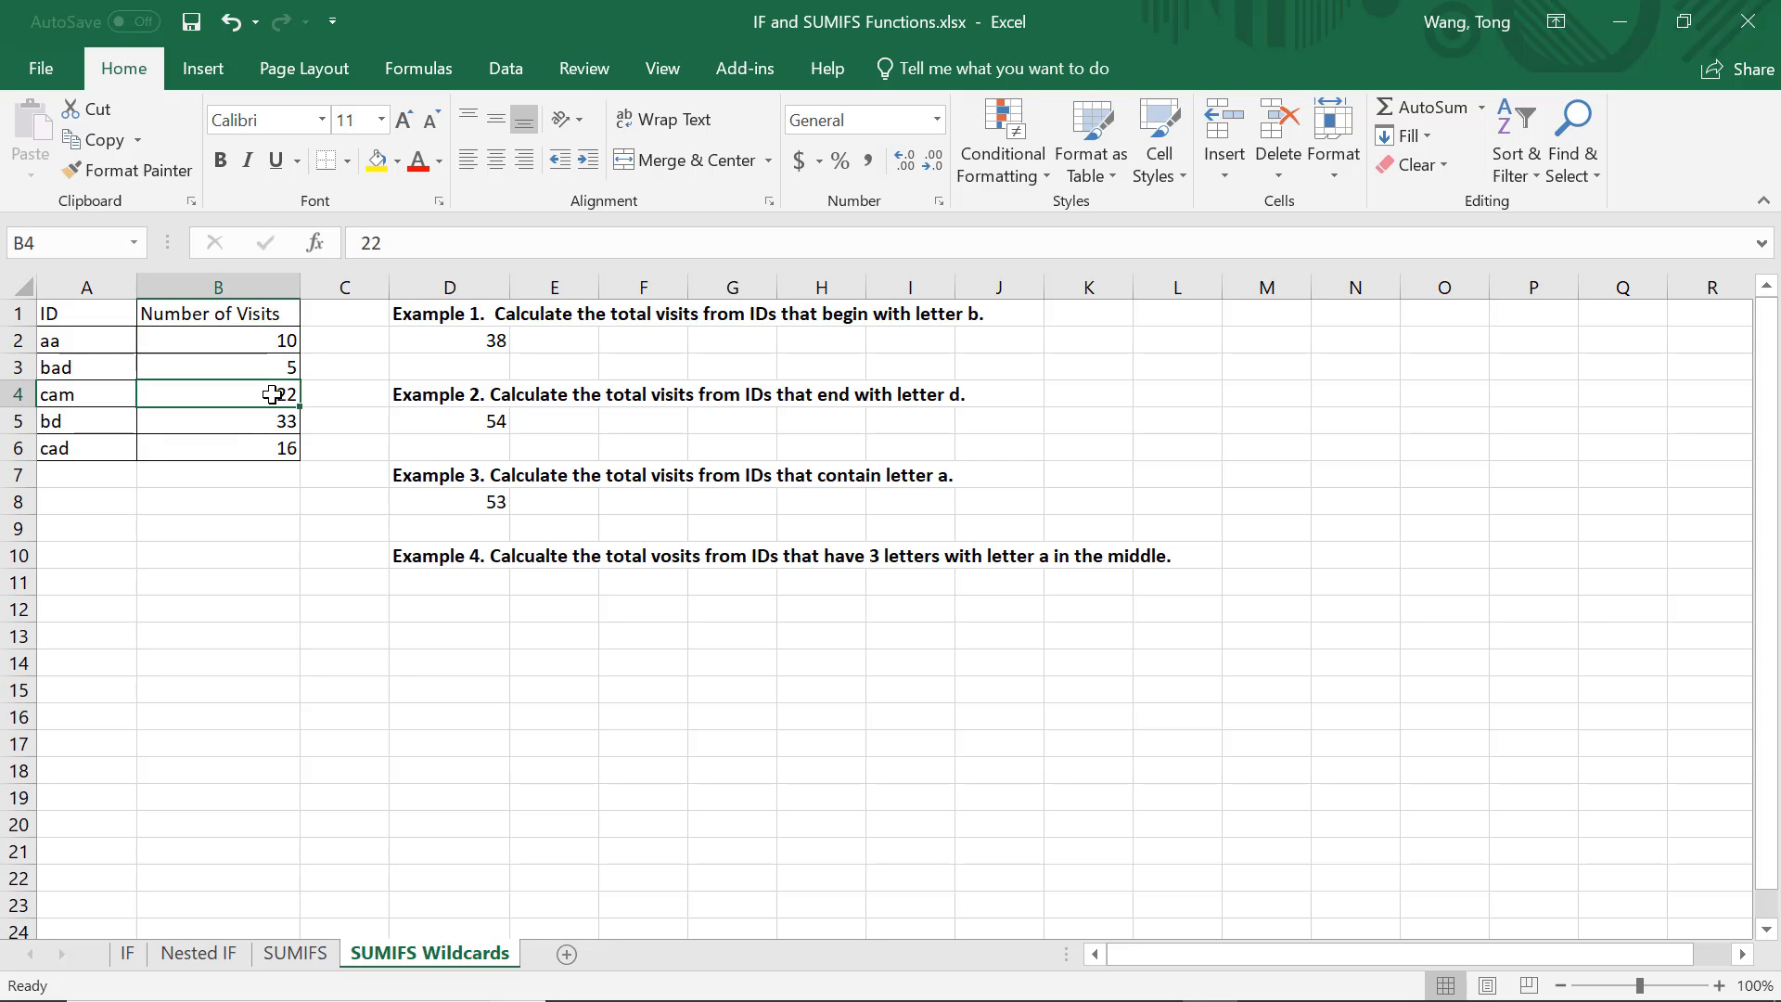
pyautogui.click(278, 448)
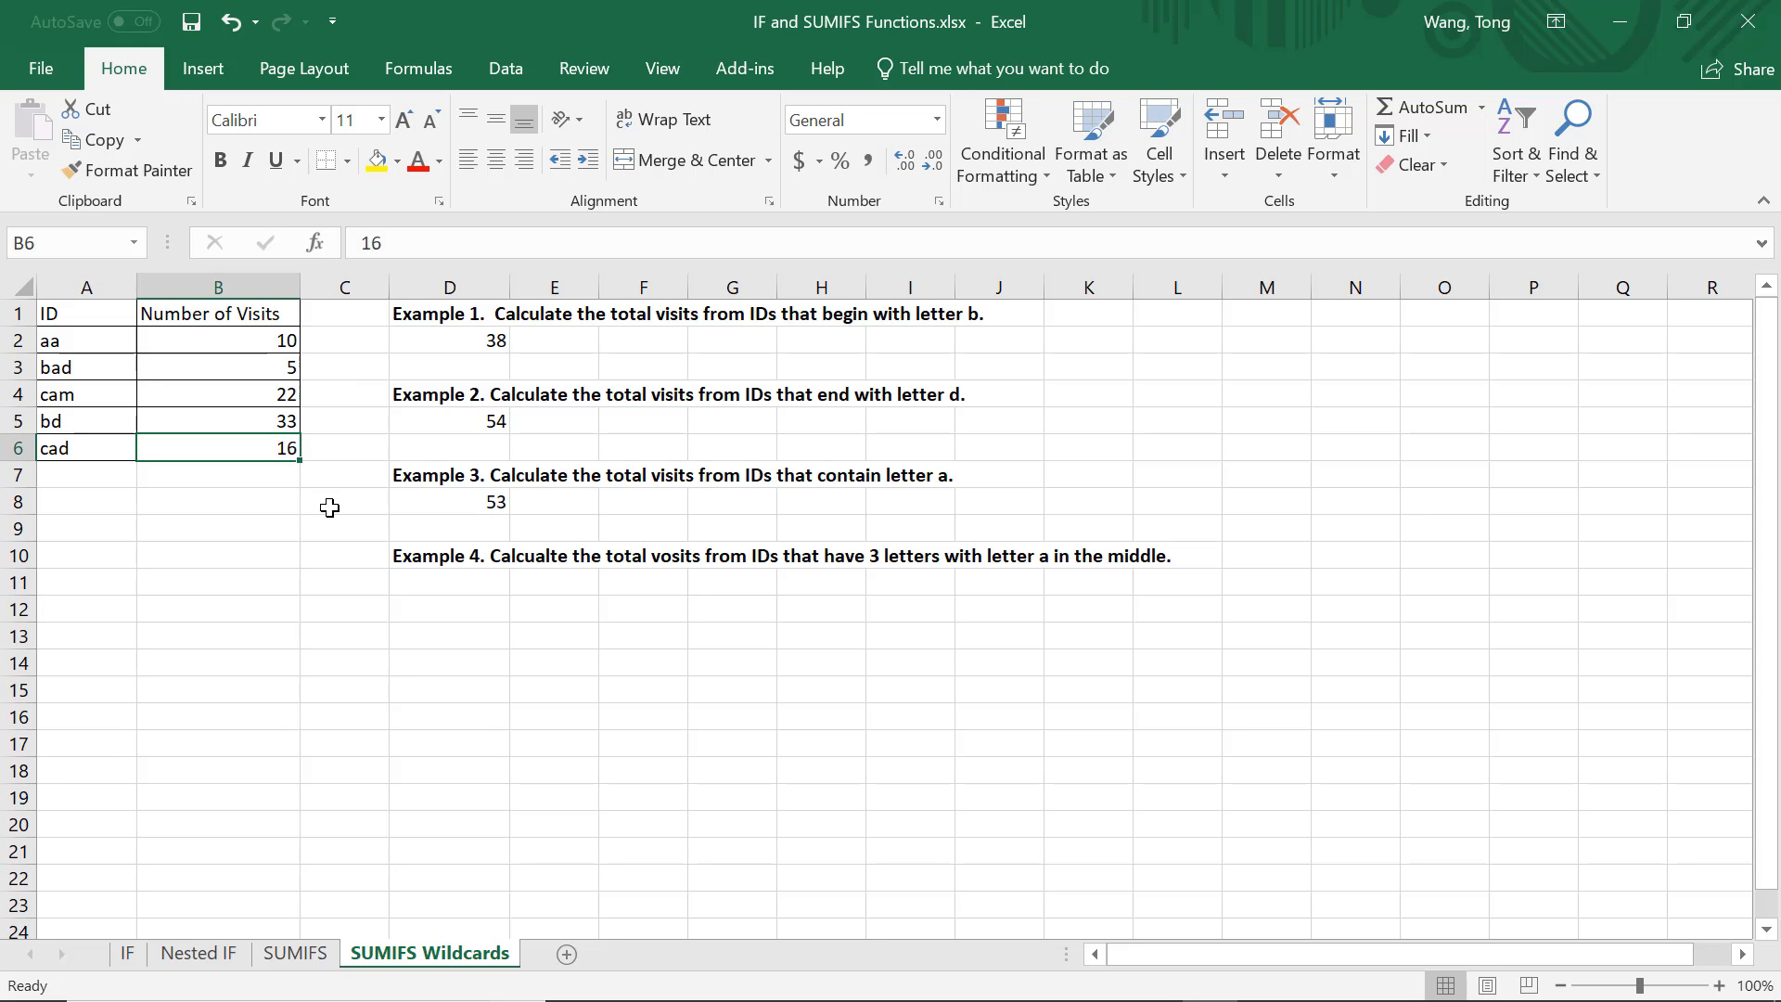
# Compare the IDs in A2, A3, A4 and A6 with Example 4's pattern of three letters with a in the middle.
pyautogui.click(477, 582)
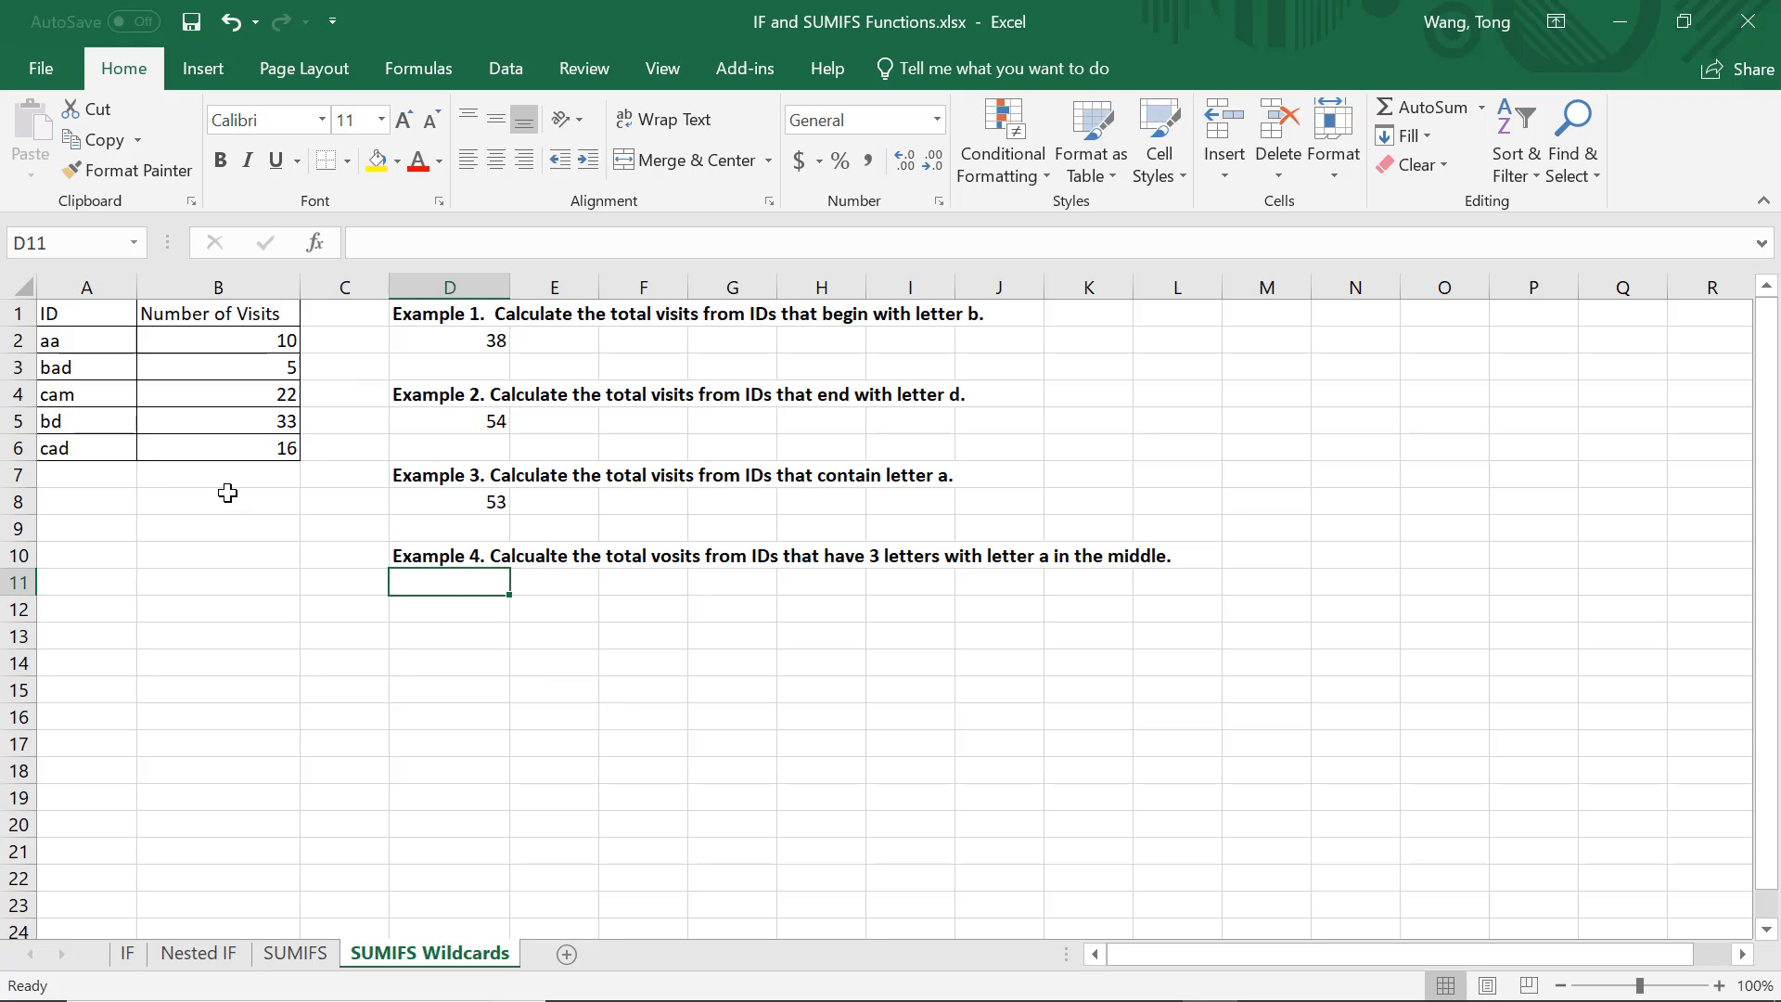
pyautogui.click(82, 371)
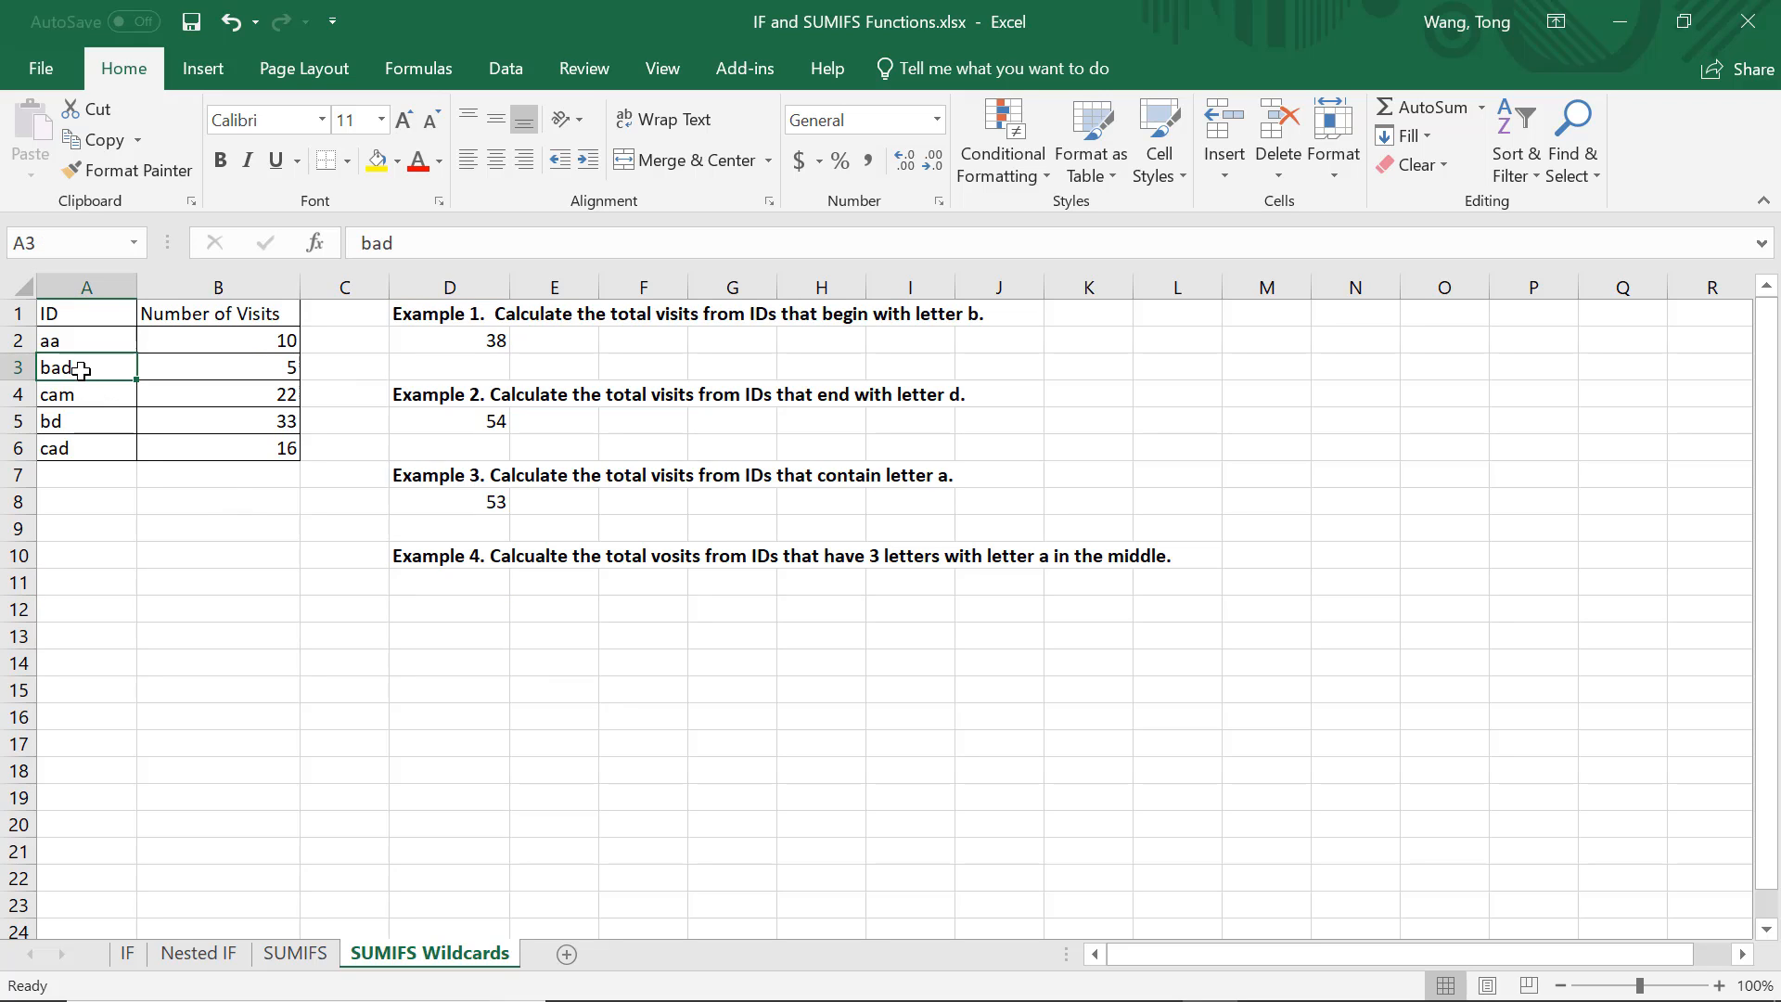
pyautogui.click(81, 396)
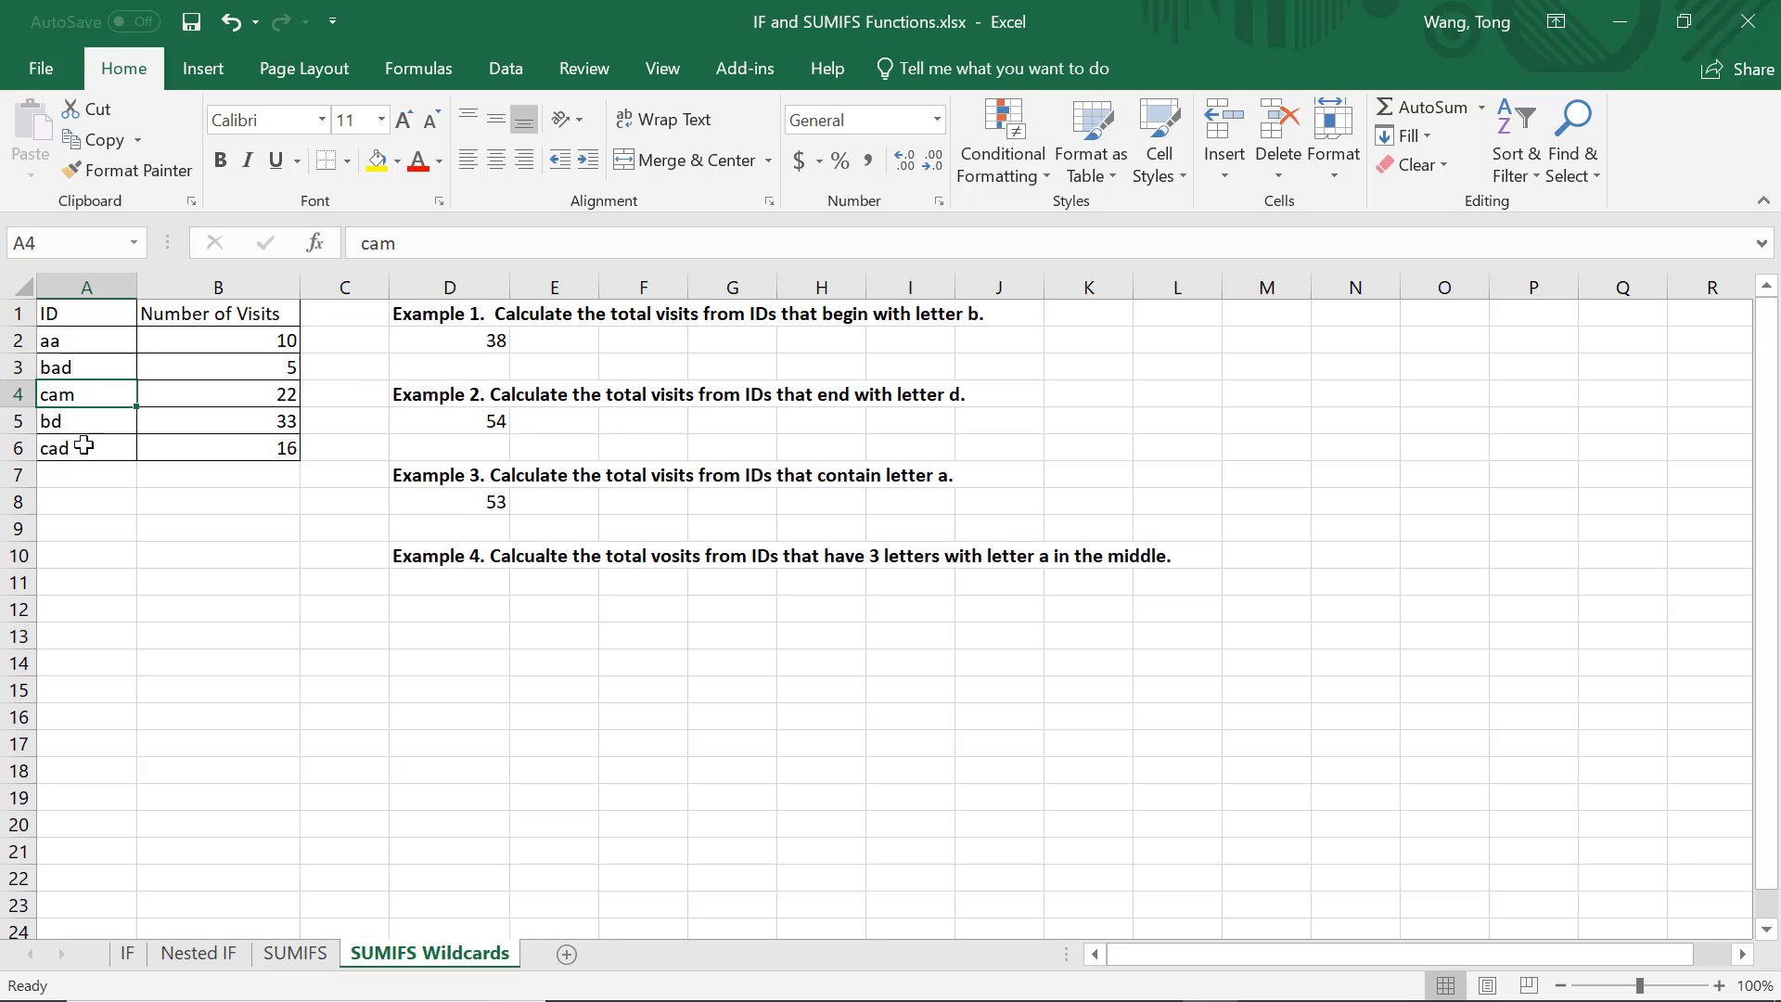
pyautogui.click(83, 450)
pyautogui.click(87, 397)
pyautogui.click(91, 371)
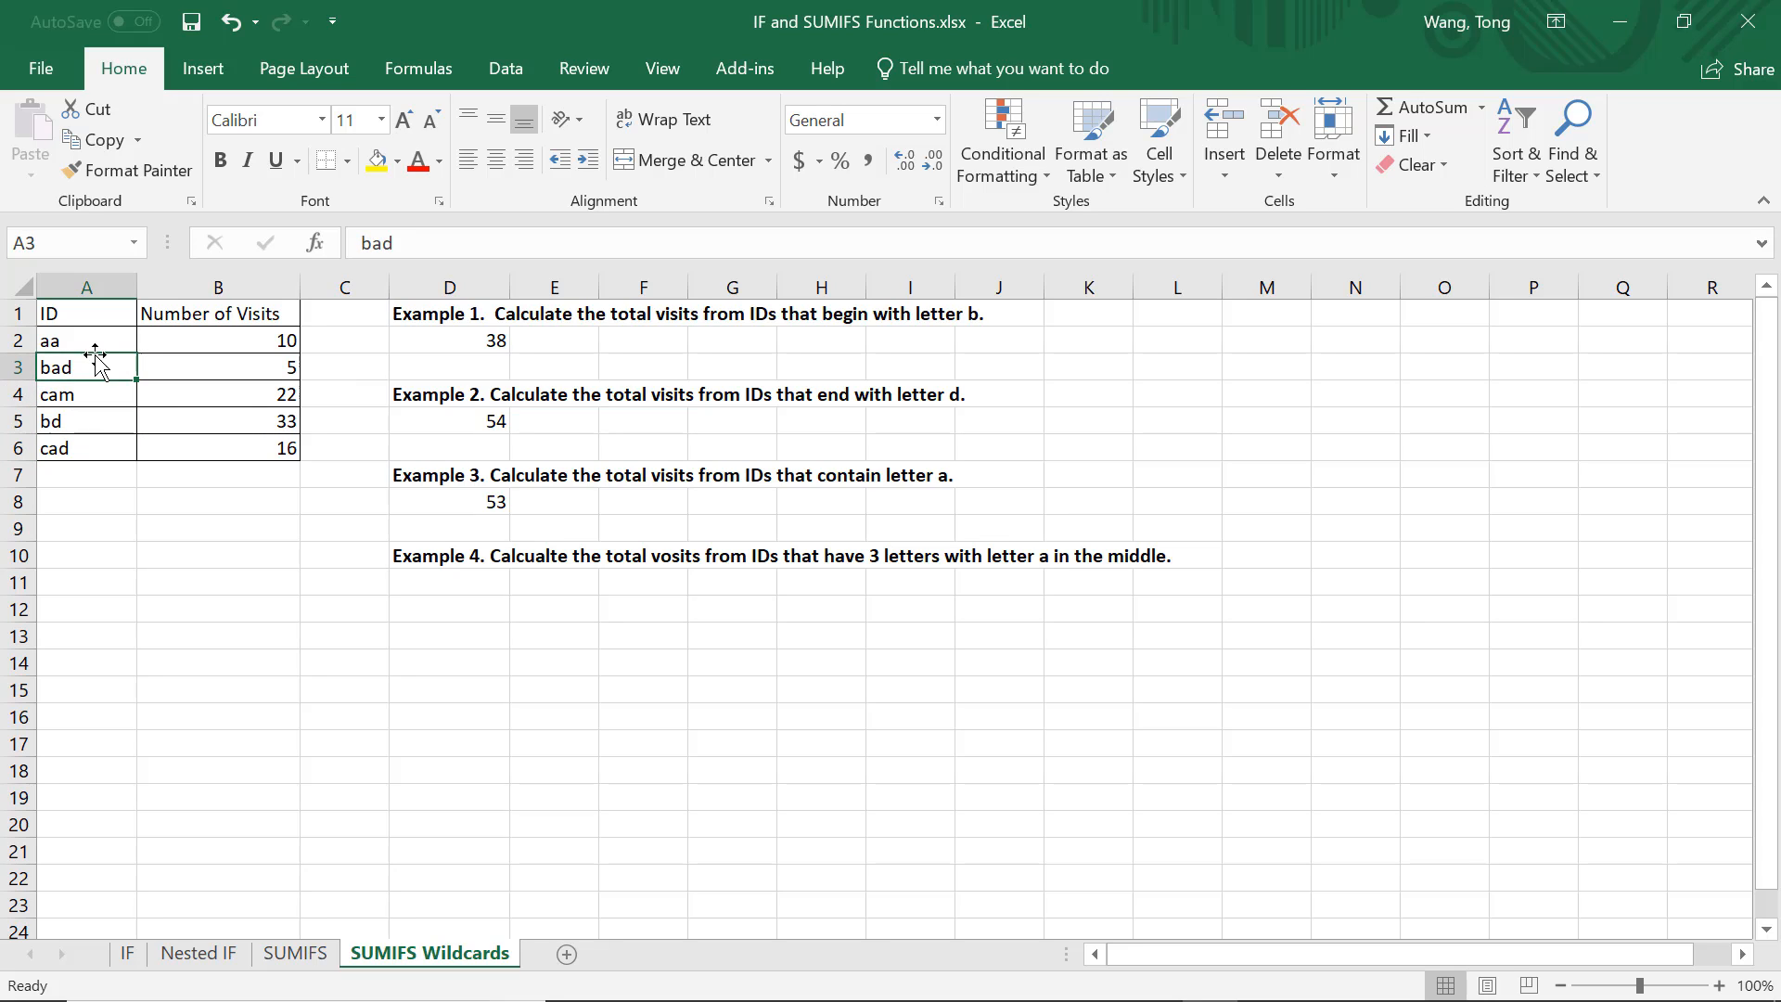
pyautogui.click(96, 342)
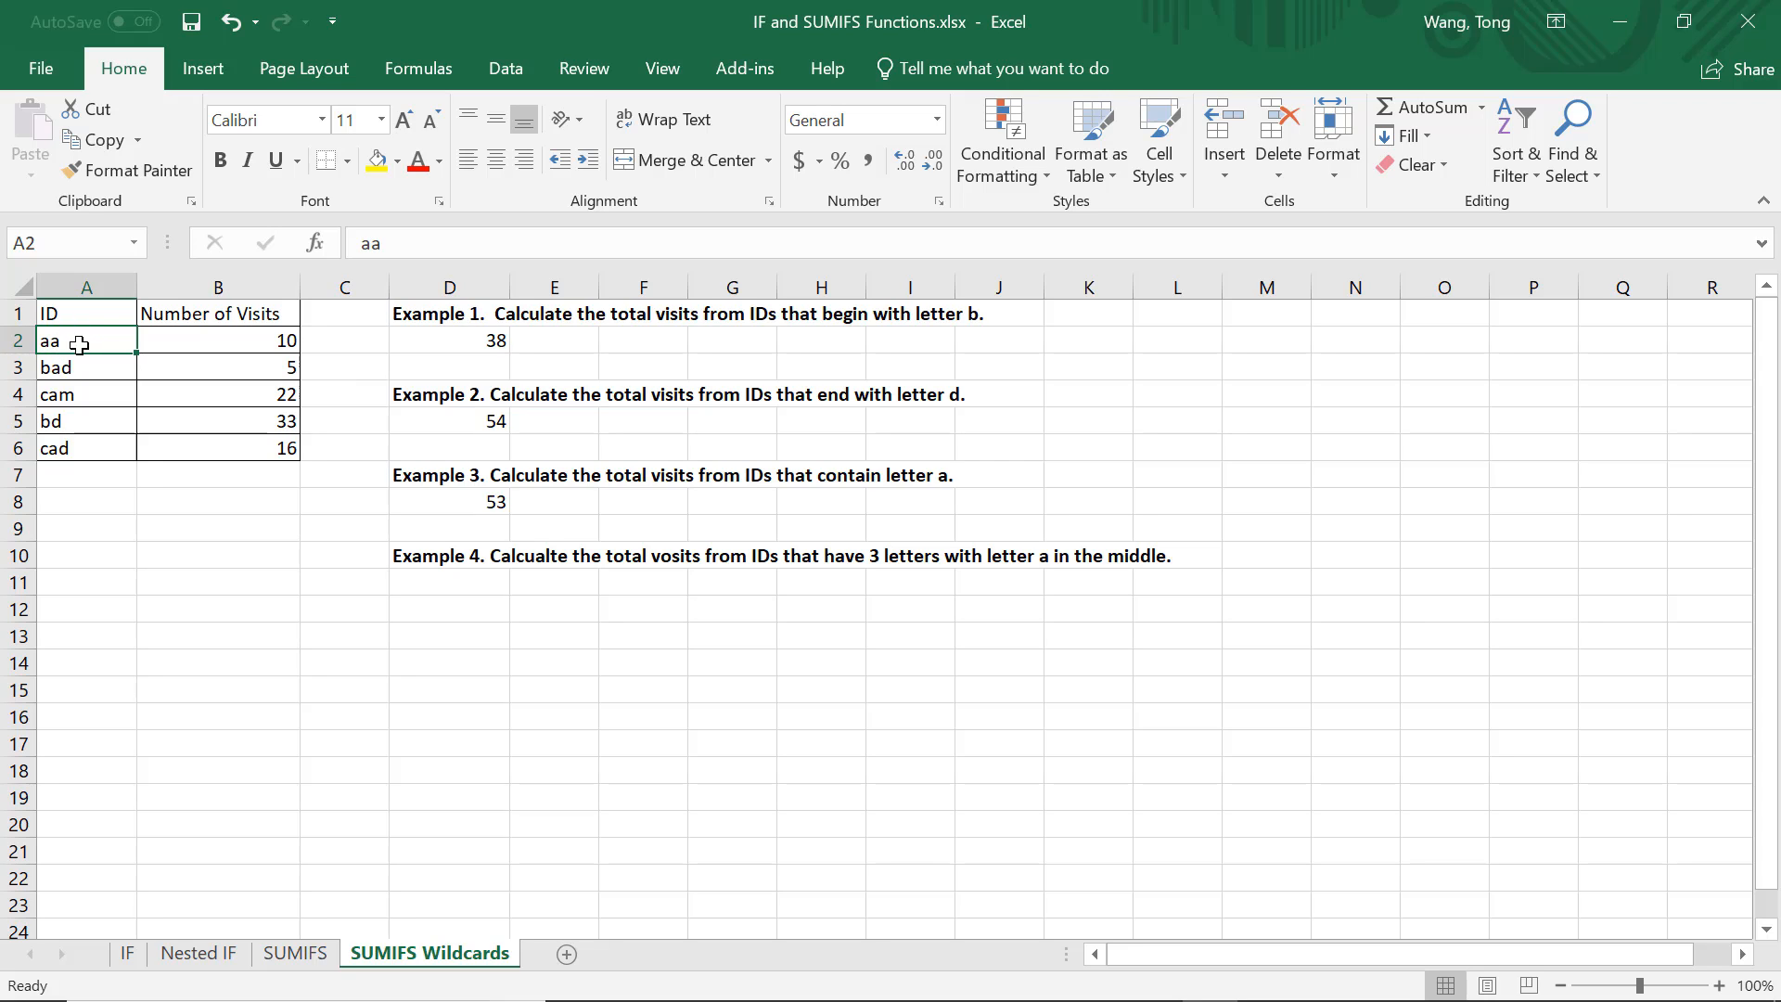
# Start a SUMIFS formula in D11 for Example 4 with the visit counts B2:B6 as the sum range.
pyautogui.click(487, 585)
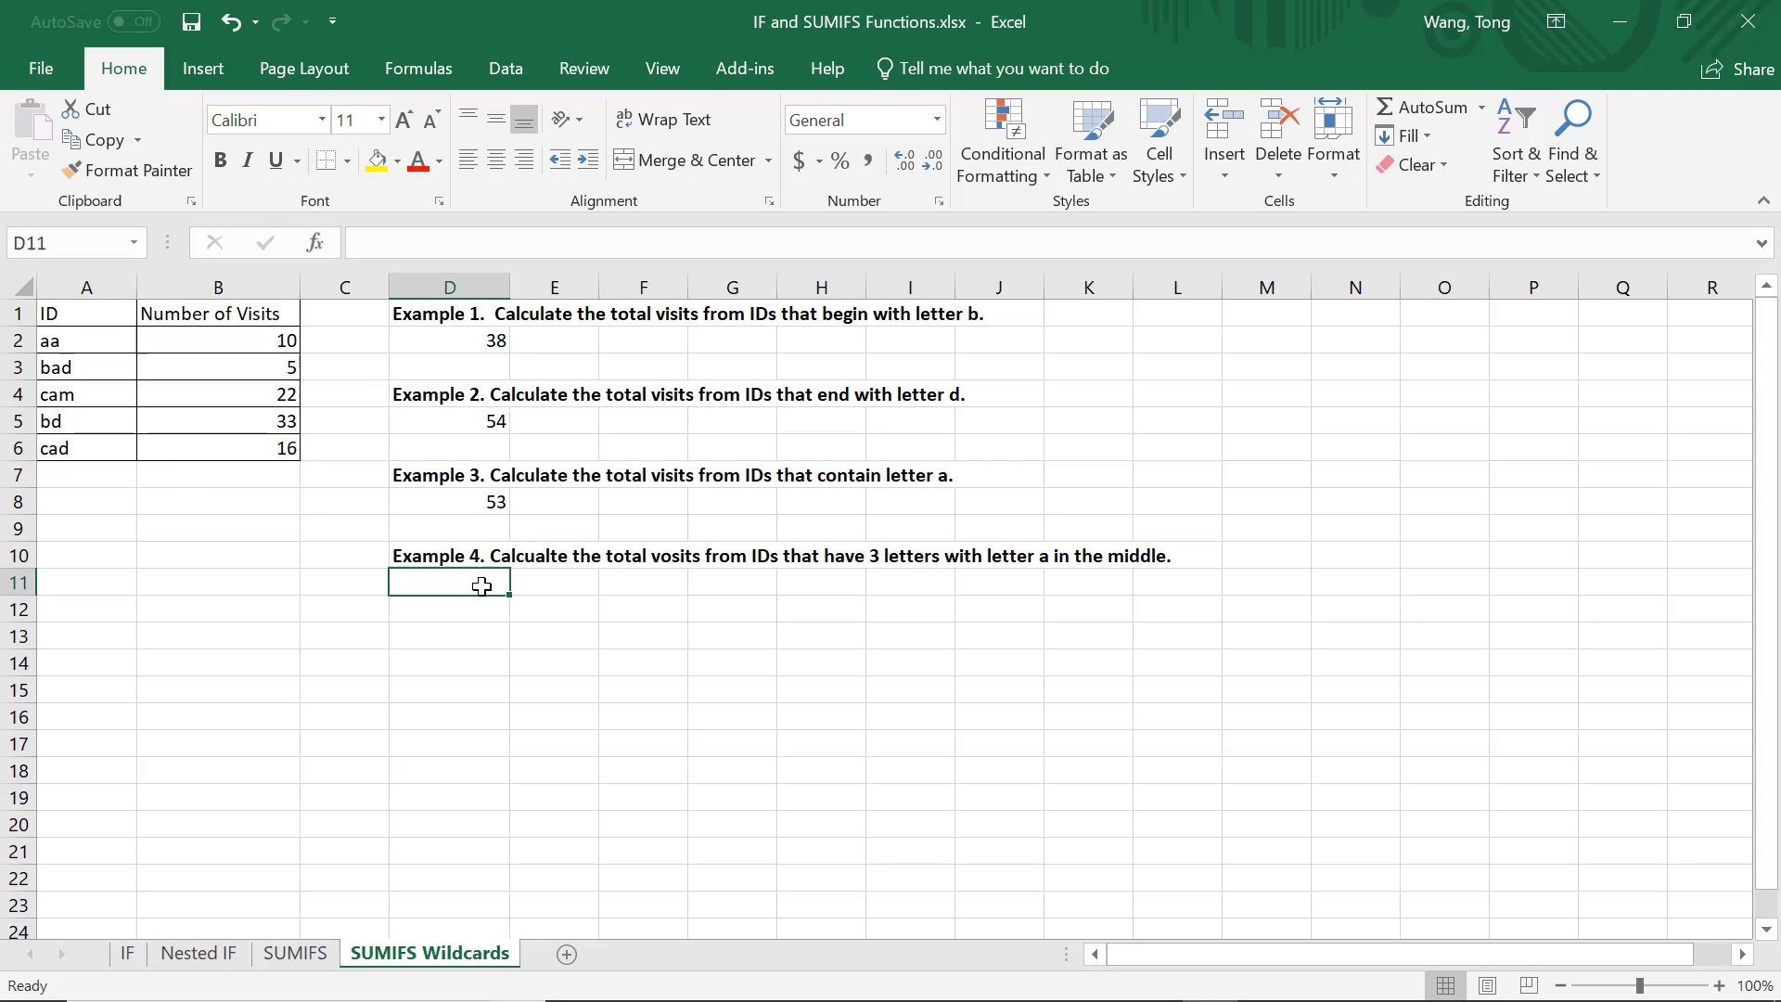
pyautogui.write('=s')
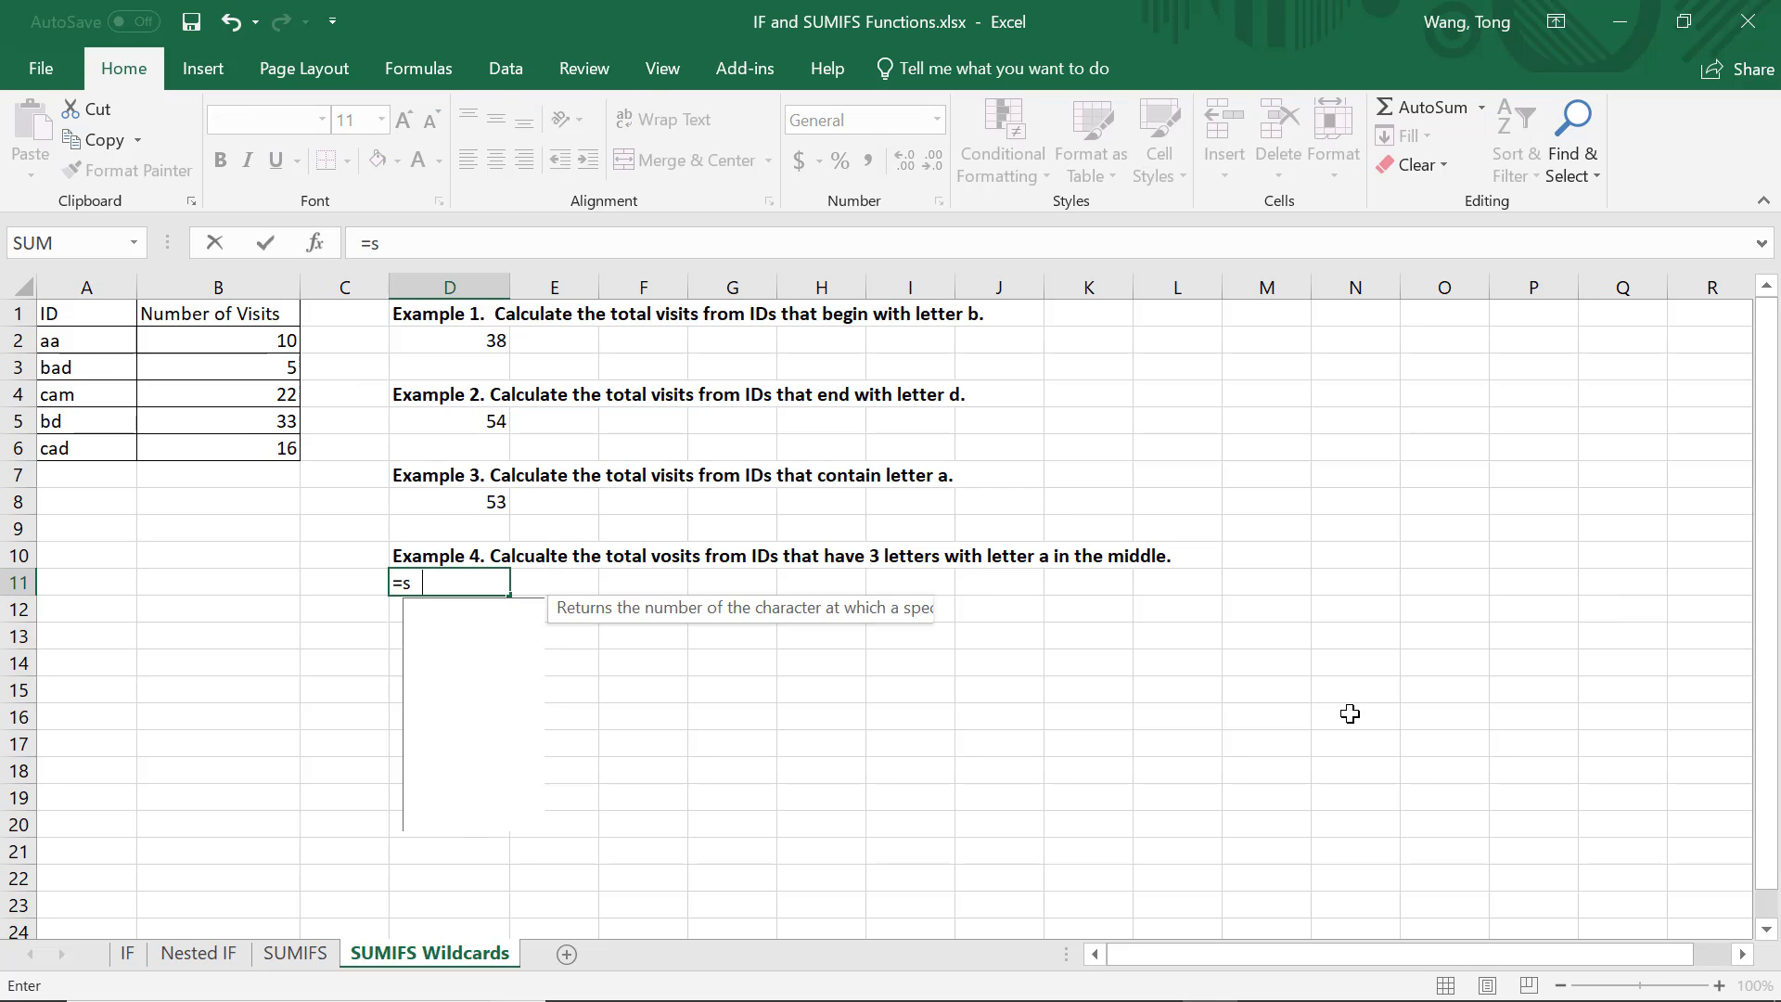
pyautogui.write('umifs(')
pyautogui.press('Left')
pyautogui.press('Up')
pyautogui.press('Up')
pyautogui.press('Up')
pyautogui.press('Up')
pyautogui.press('Up')
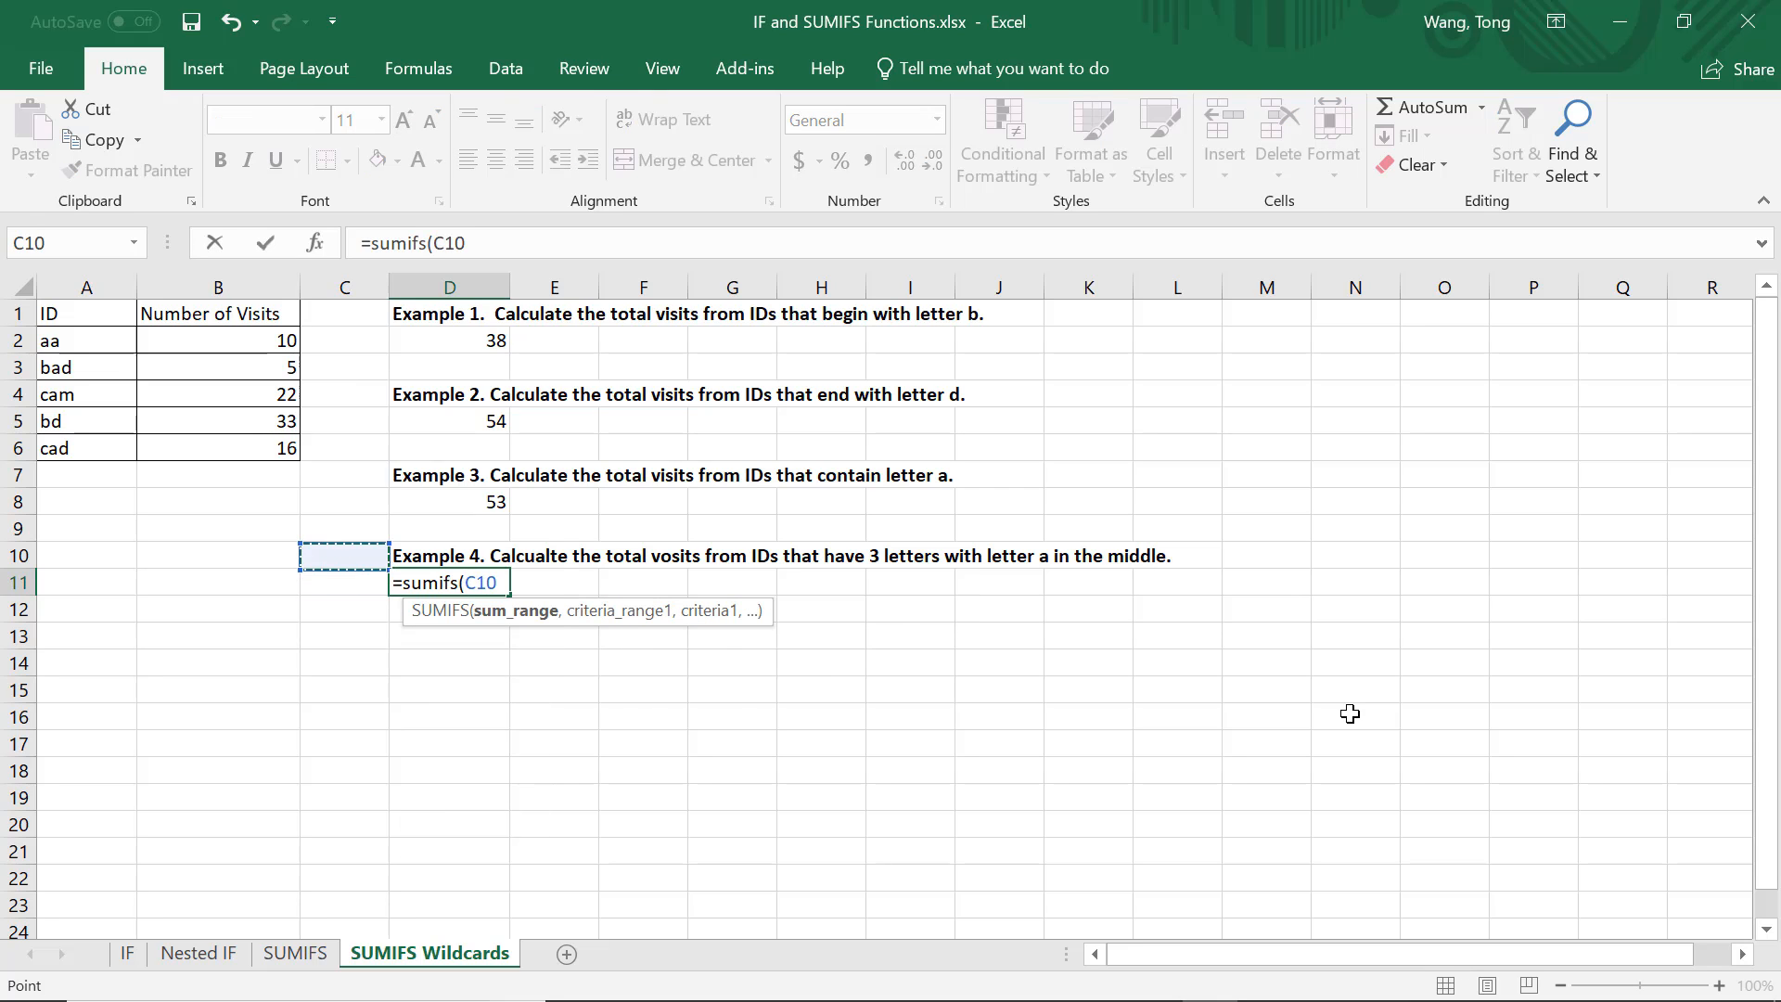
pyautogui.press('Left')
pyautogui.hotkey('shift', 'Up')
pyautogui.hotkey('shift', 'Up')
pyautogui.hotkey('shift', 'Up')
pyautogui.hotkey('shift', 'Up')
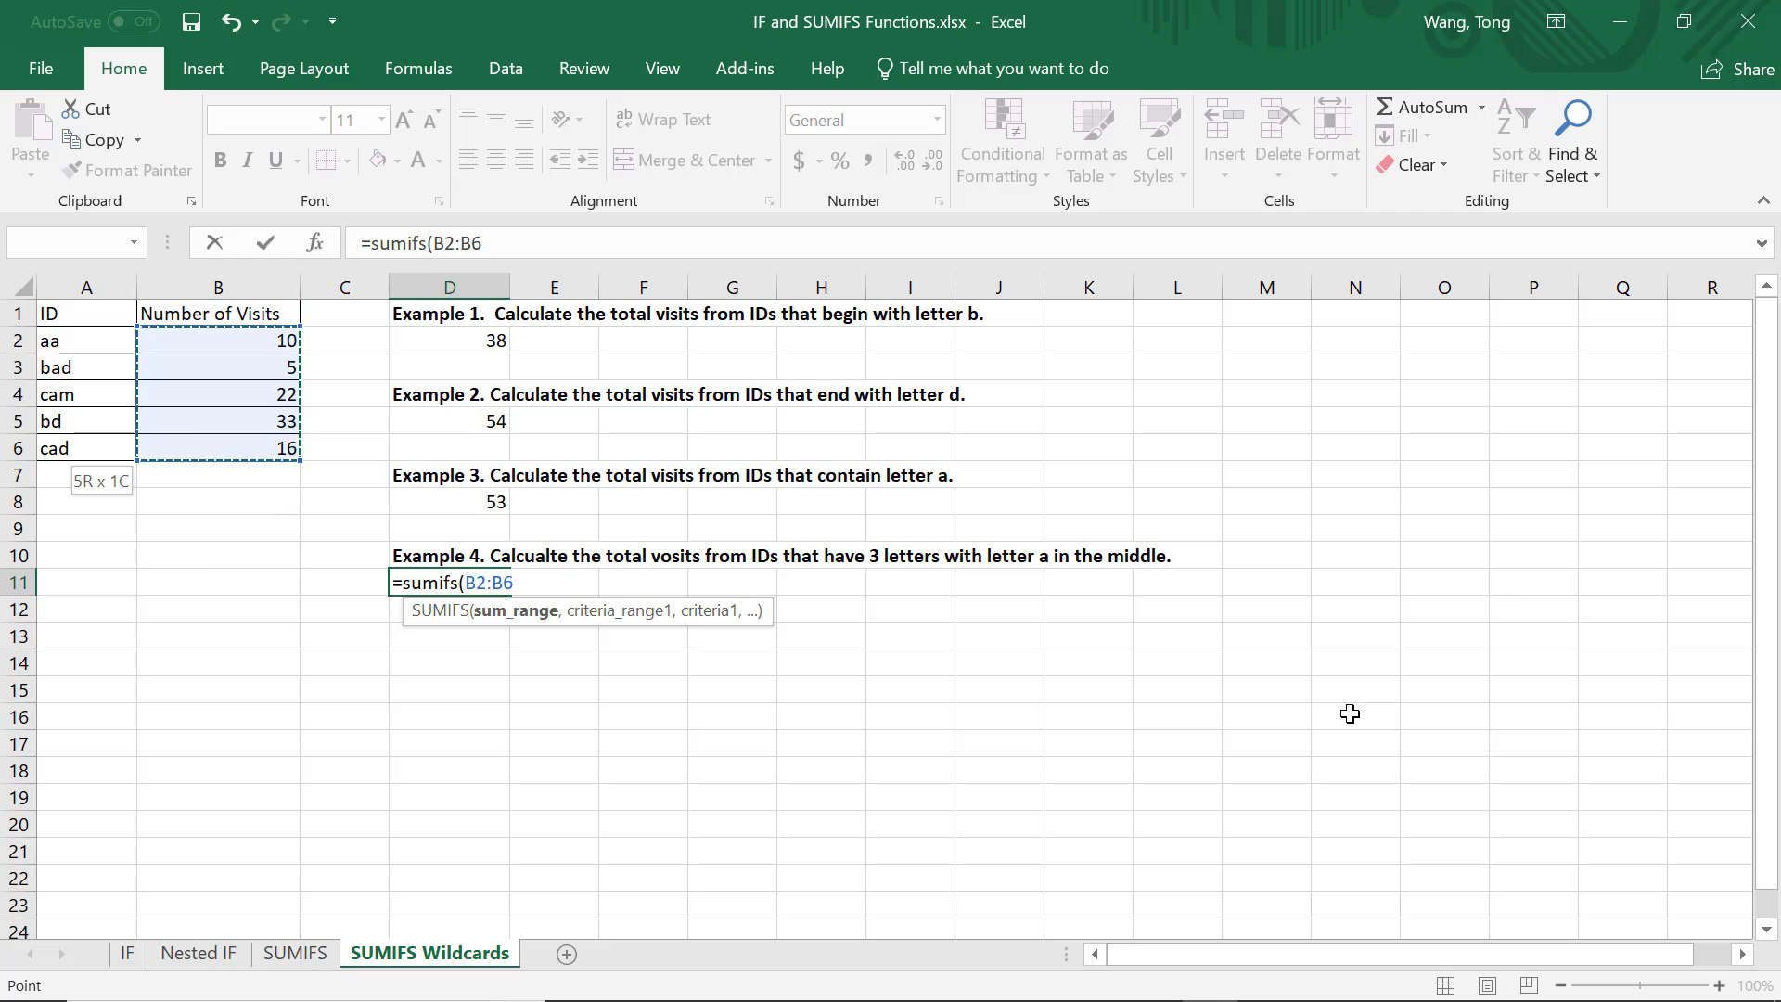
# Add the ID entries A2:A6 as the criteria range of the D11 formula.
pyautogui.write(',')
pyautogui.press('Left')
pyautogui.press('Left')
pyautogui.press('Up')
pyautogui.press('Up')
pyautogui.press('Left')
pyautogui.press('Up')
pyautogui.press('Up')
pyautogui.press('Up')
pyautogui.press('Up')
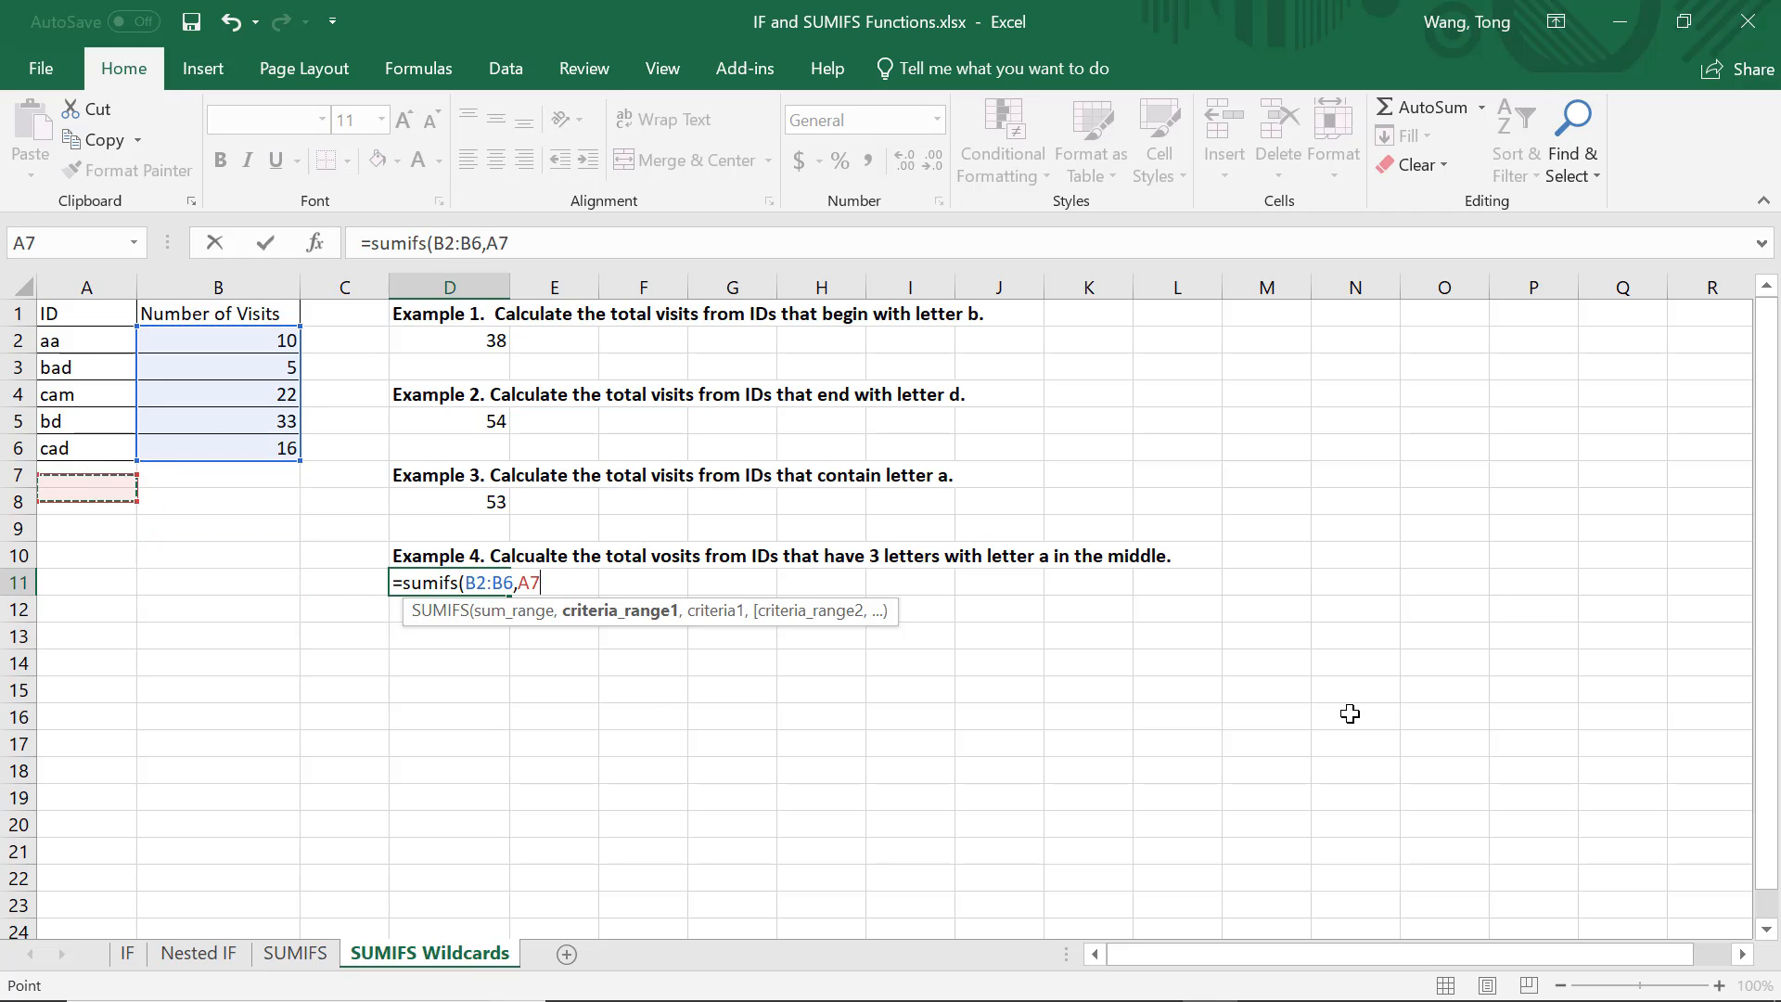
pyautogui.press('Down')
pyautogui.hotkey('shift', 'Up')
pyautogui.hotkey('shift', 'Up')
pyautogui.hotkey('shift', 'Up')
pyautogui.hotkey('shift', 'Up')
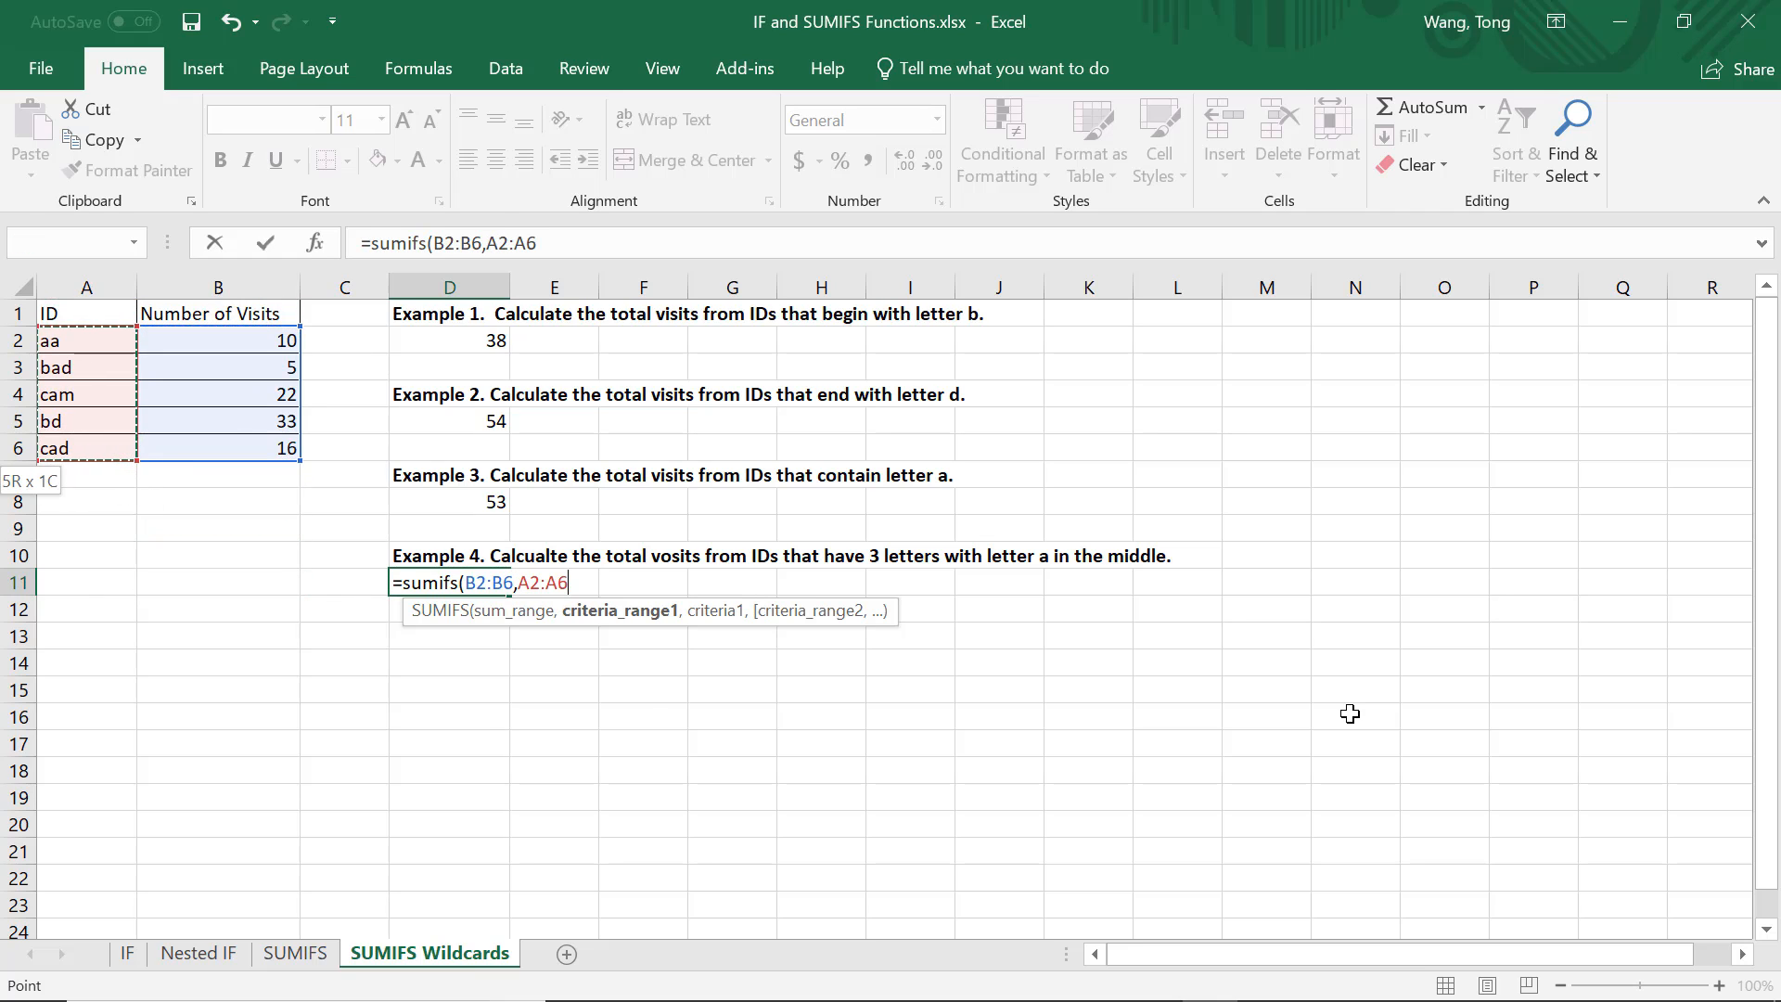
pyautogui.write(',')
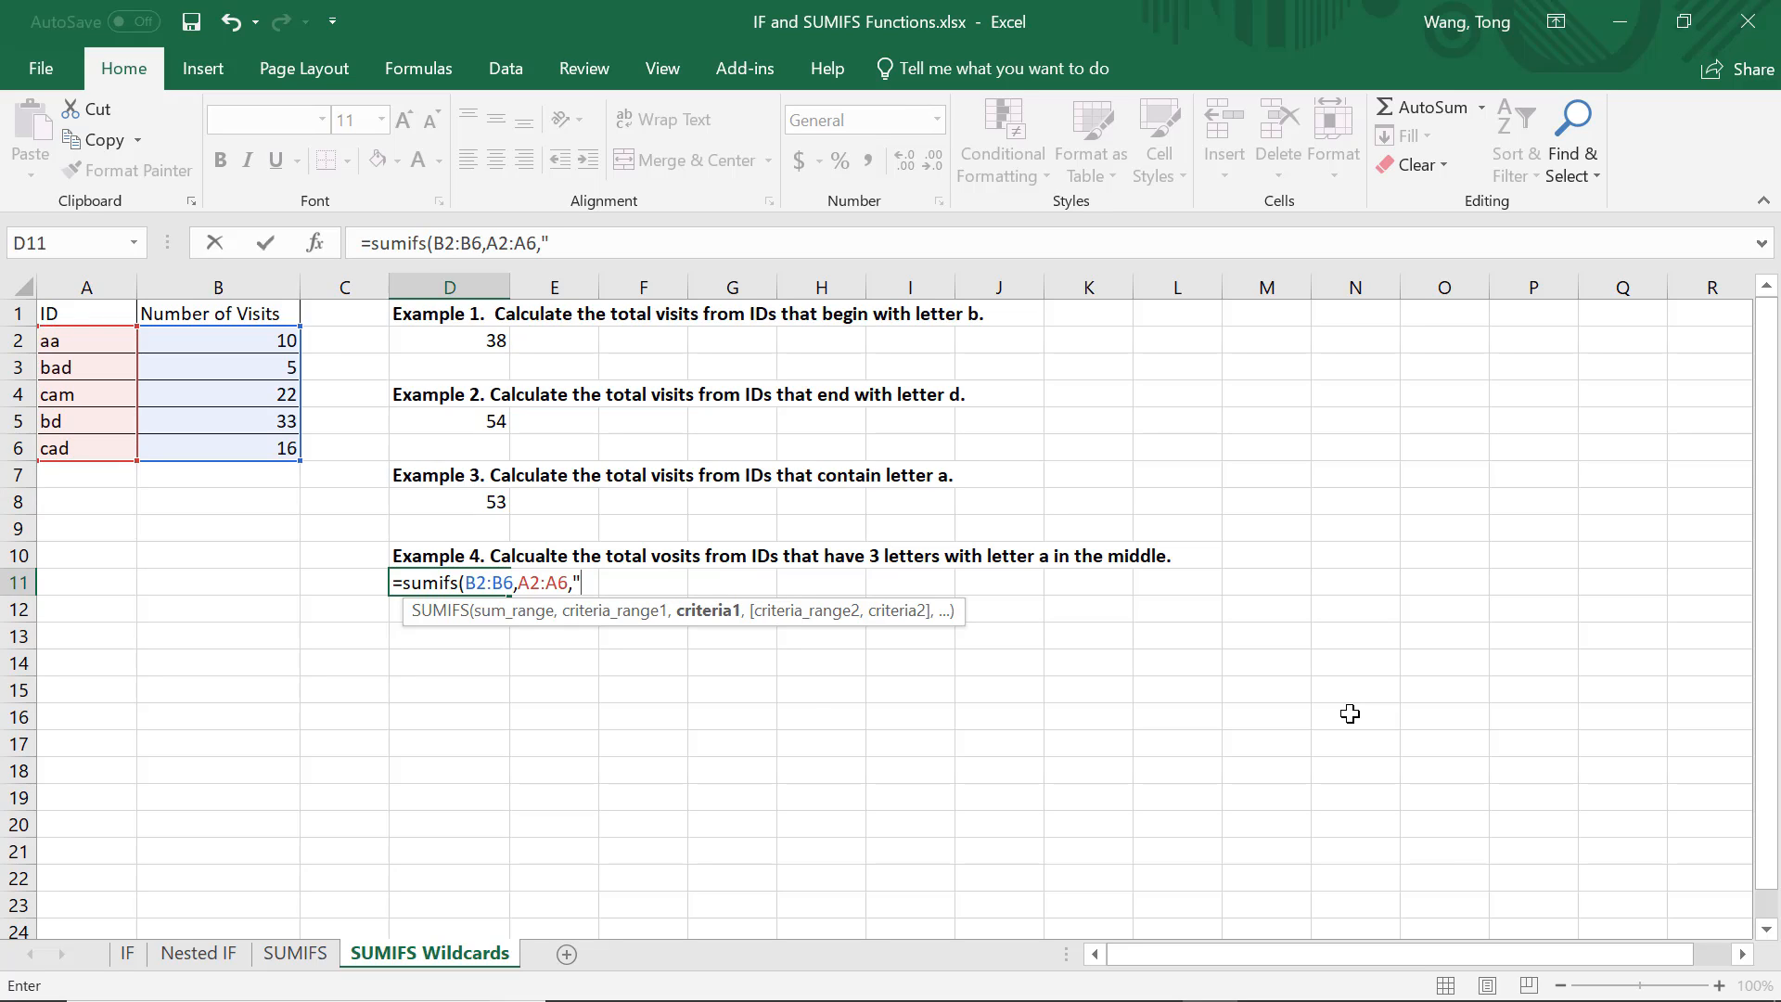
# Complete the D11 SUMIFS formula with the criterion "?a?" and check its total against the visit counts in B3, B4 and B6.
pyautogui.write('"?a?")')
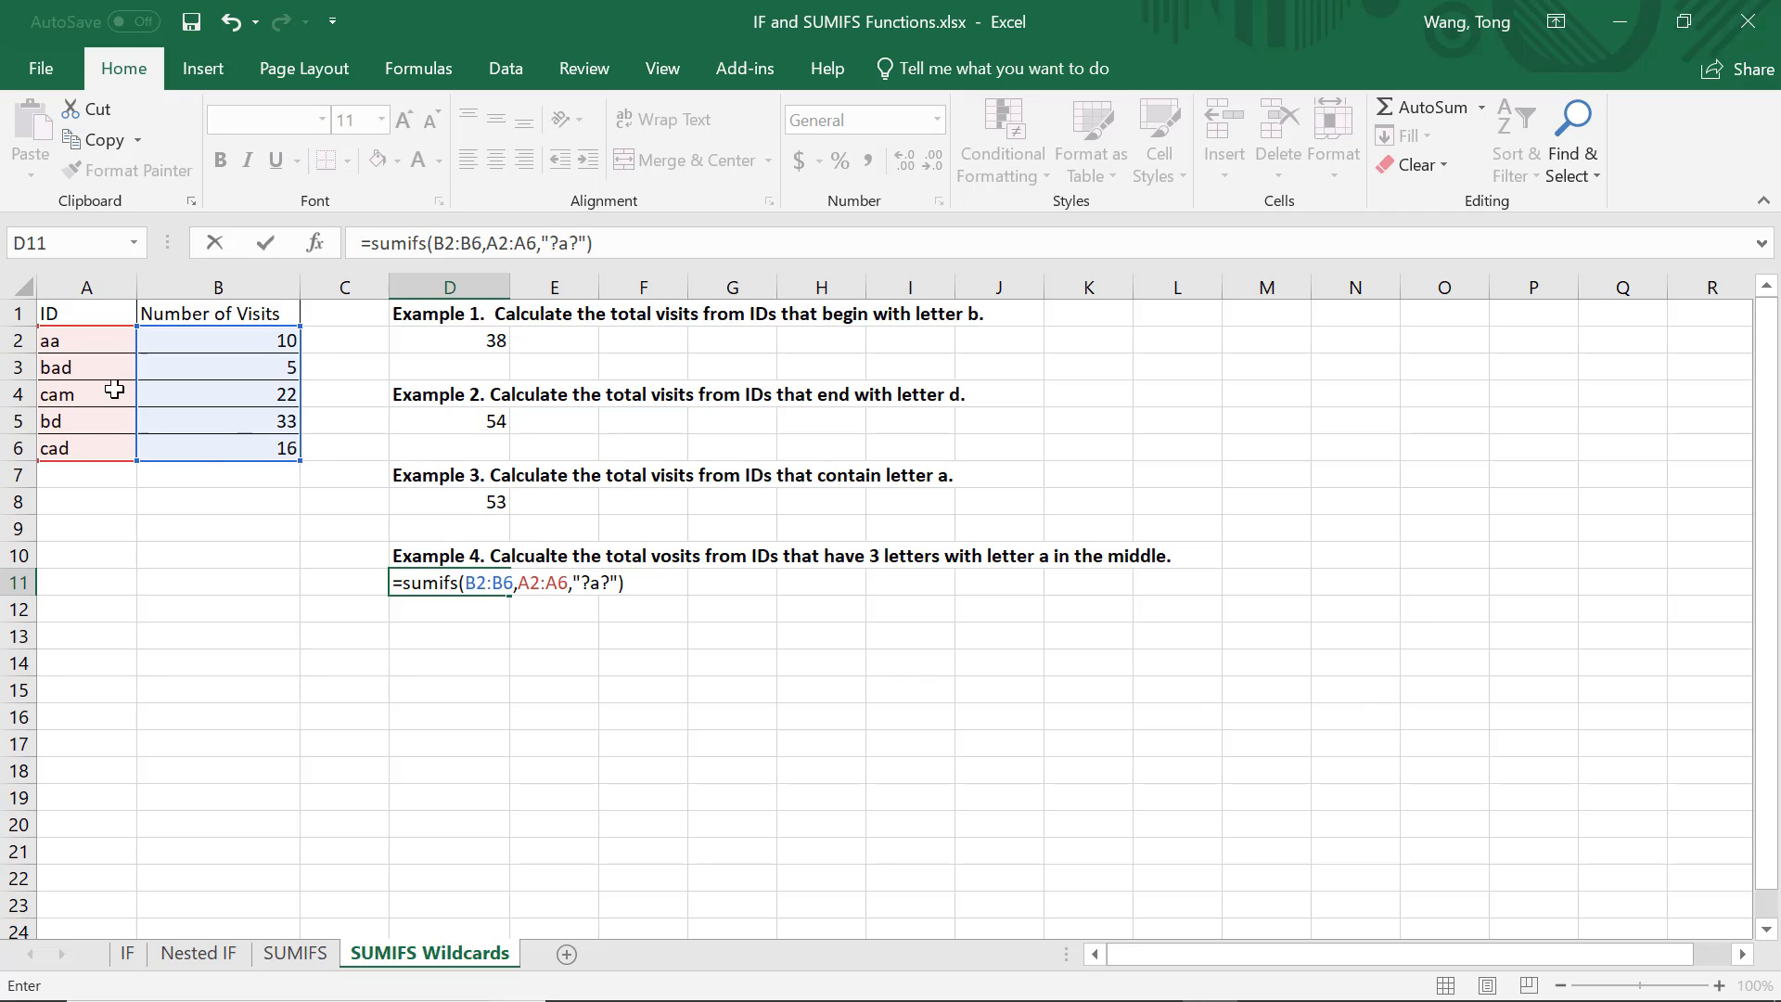
pyautogui.press('Return')
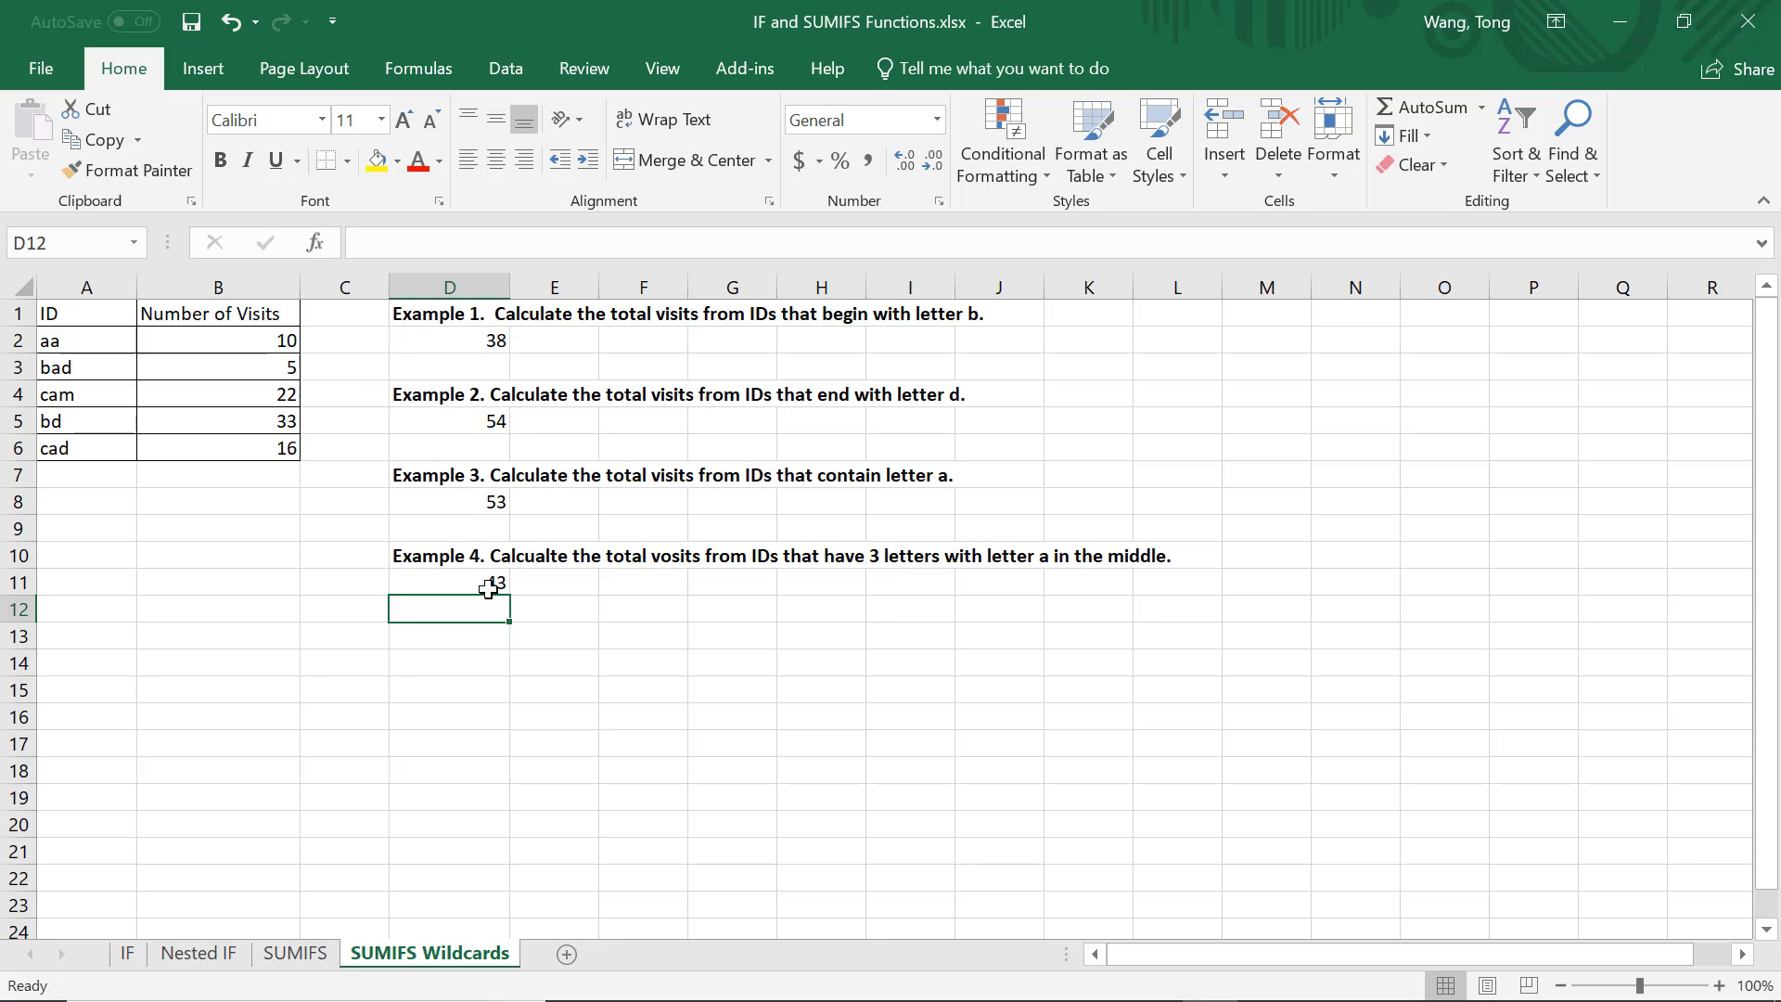
pyautogui.click(262, 397)
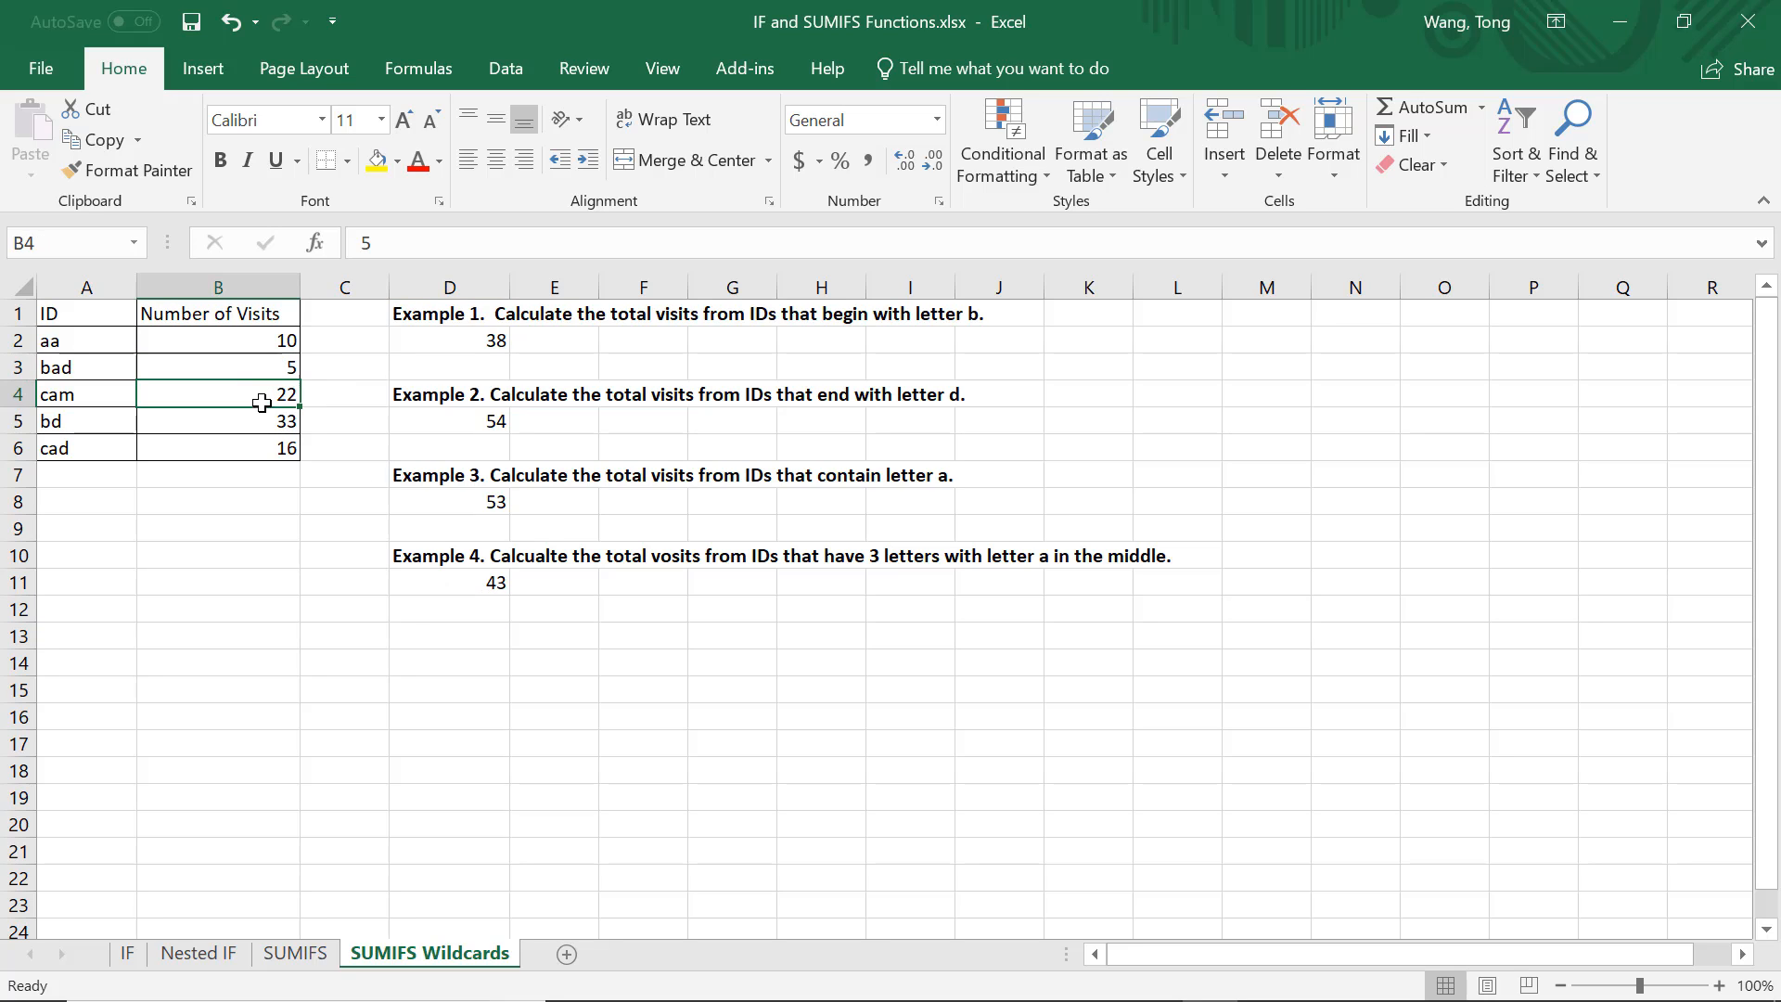
pyautogui.click(268, 450)
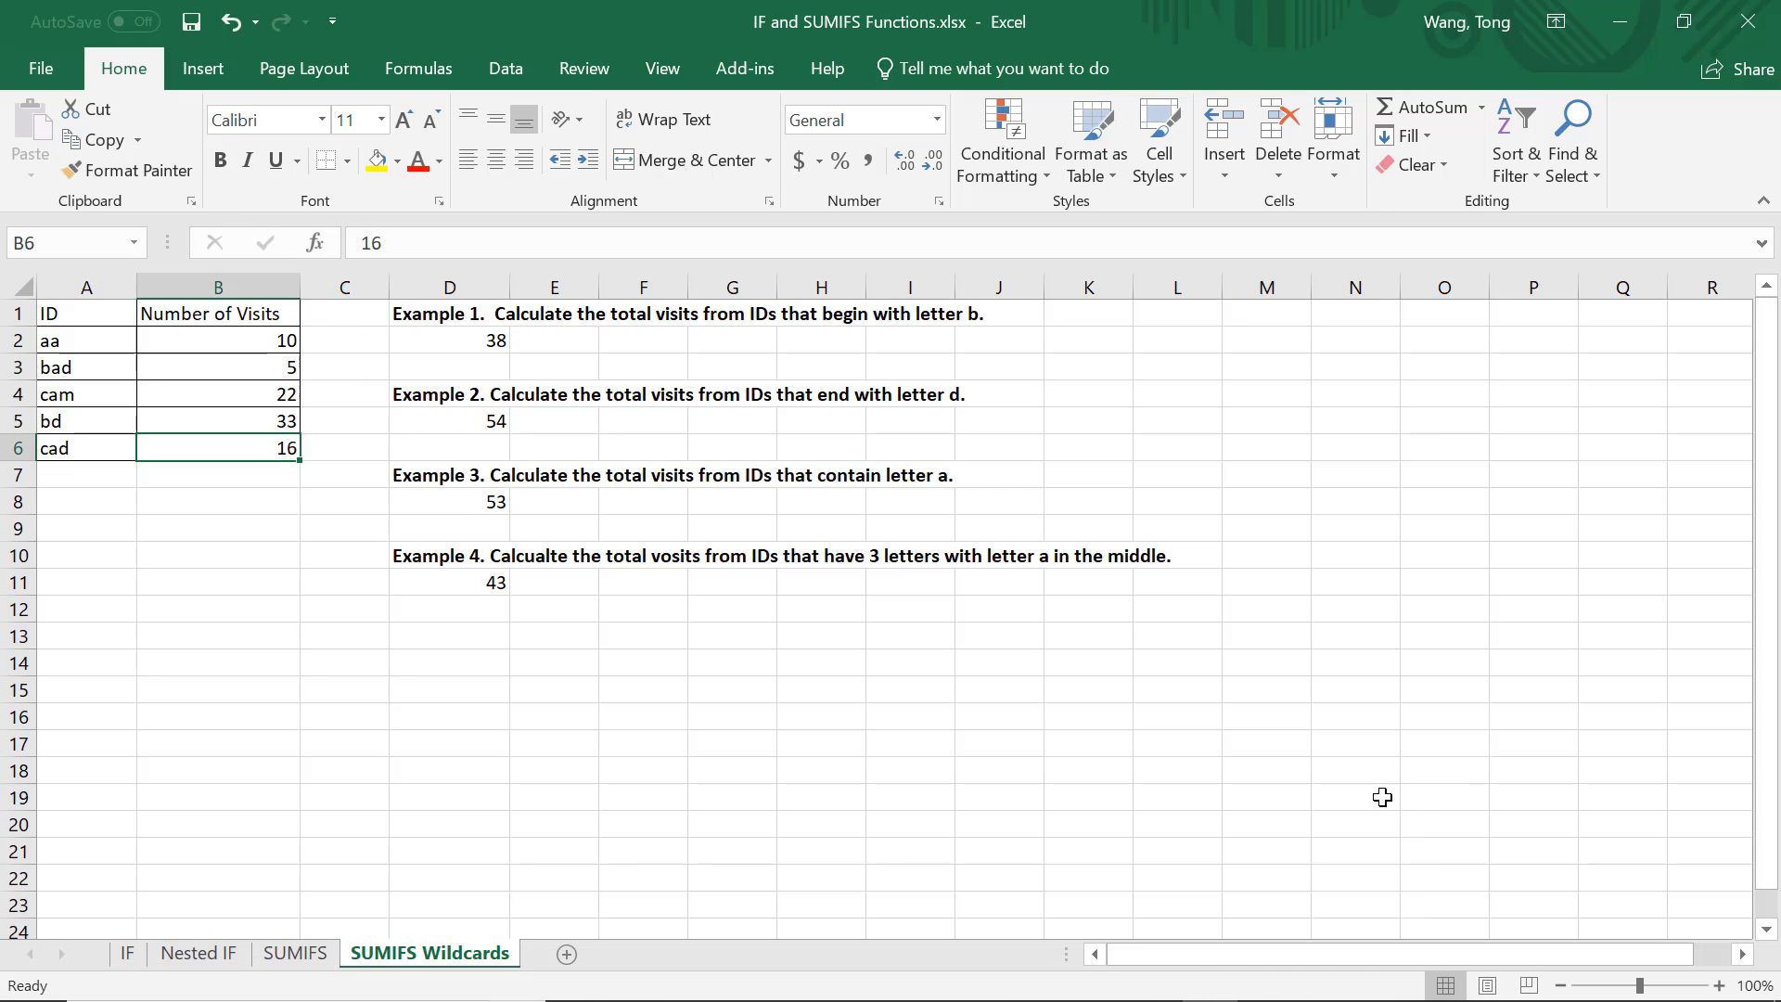
# Enter the wildcard * in D14 and describe it in E14 as "any sequence of characters (including empty string)".
pyautogui.click(410, 664)
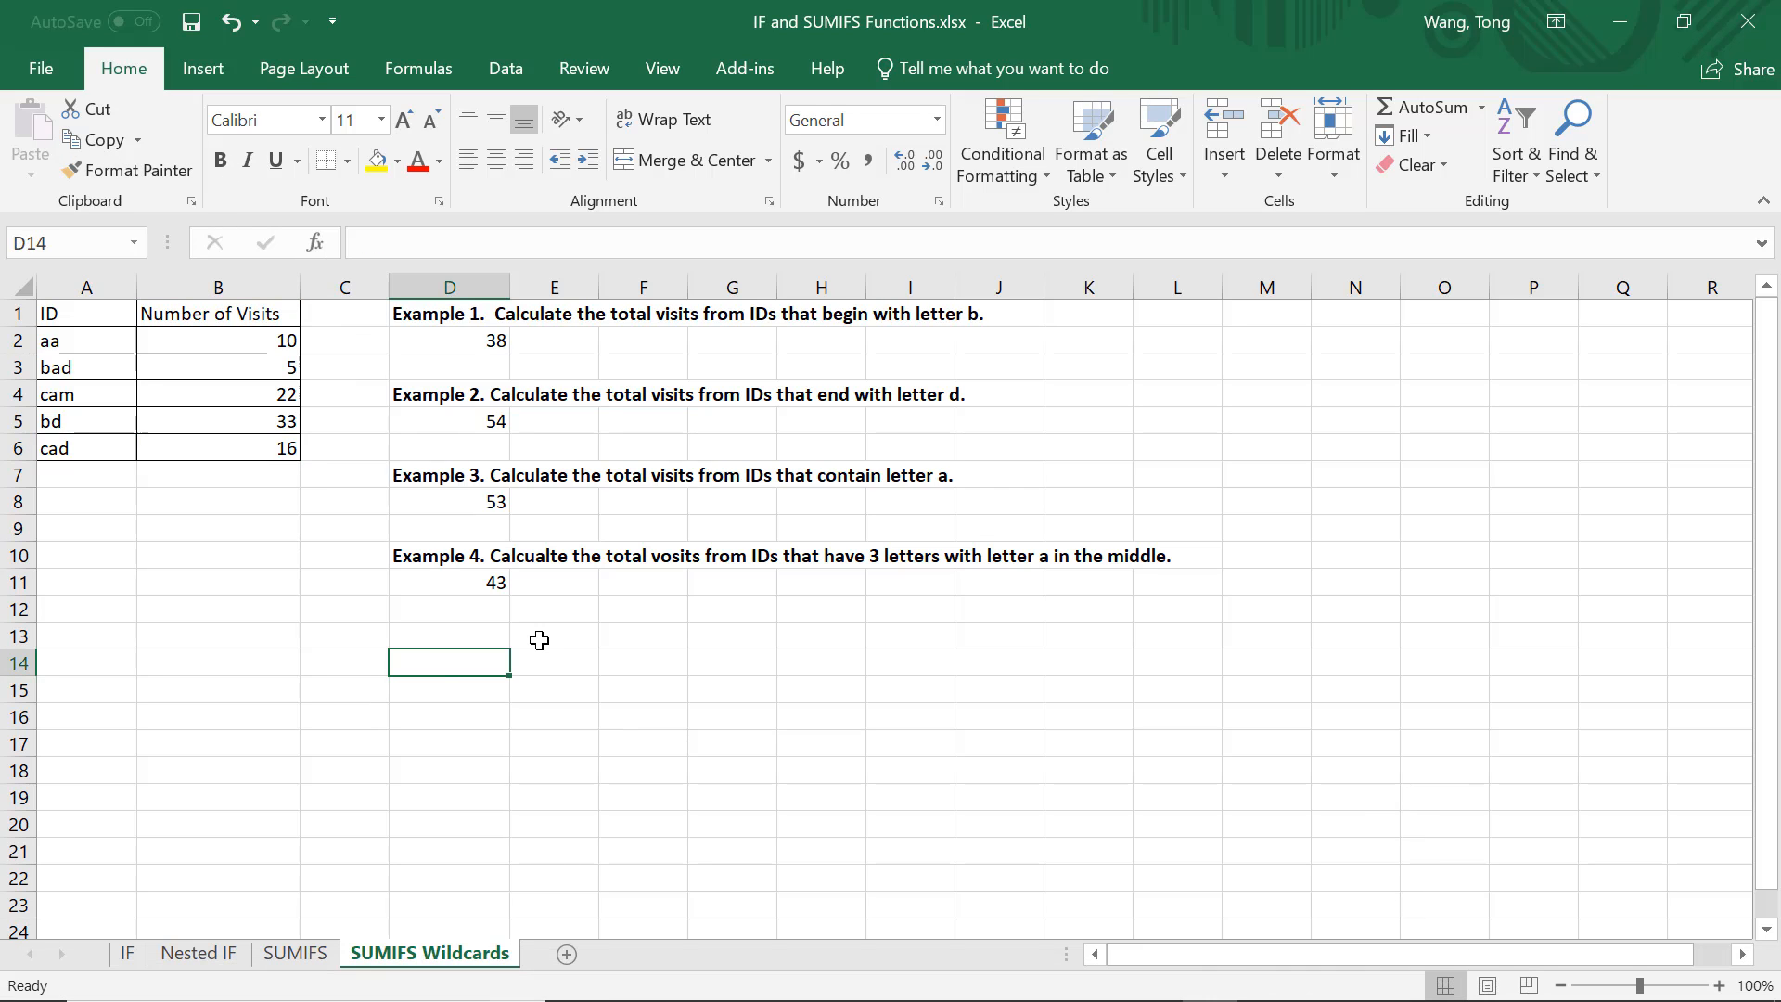
pyautogui.write('*')
pyautogui.click(564, 660)
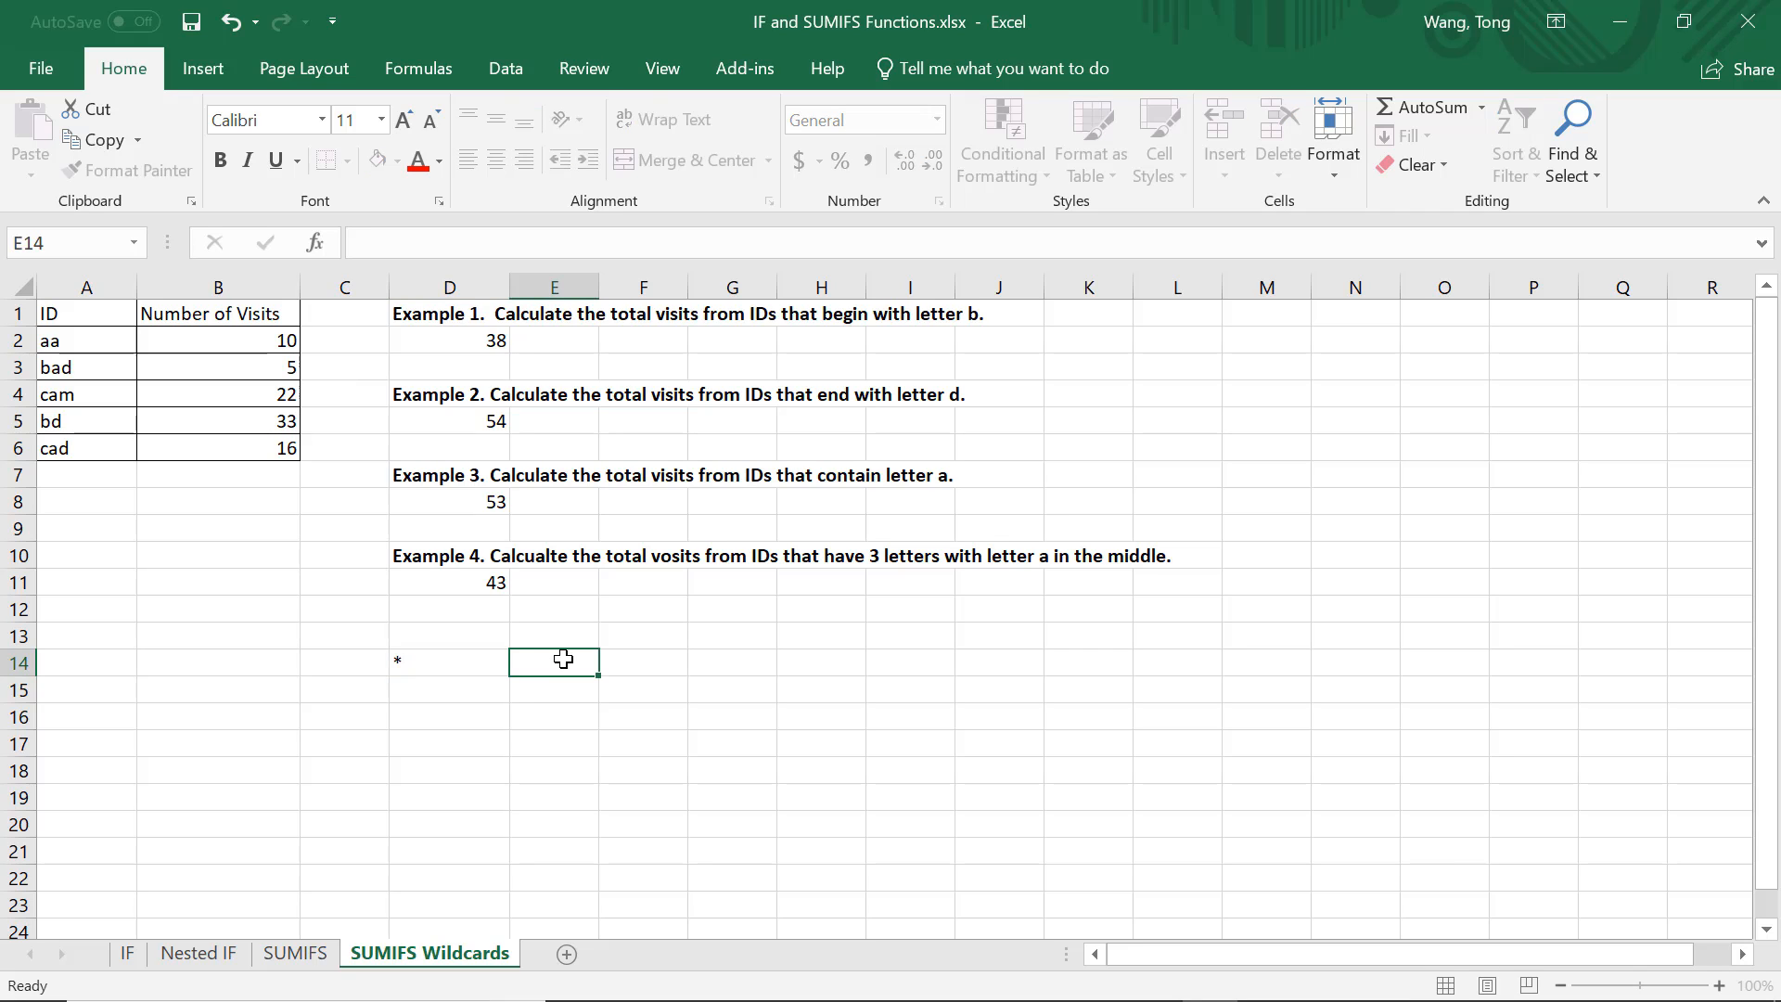
pyautogui.write('any sequen')
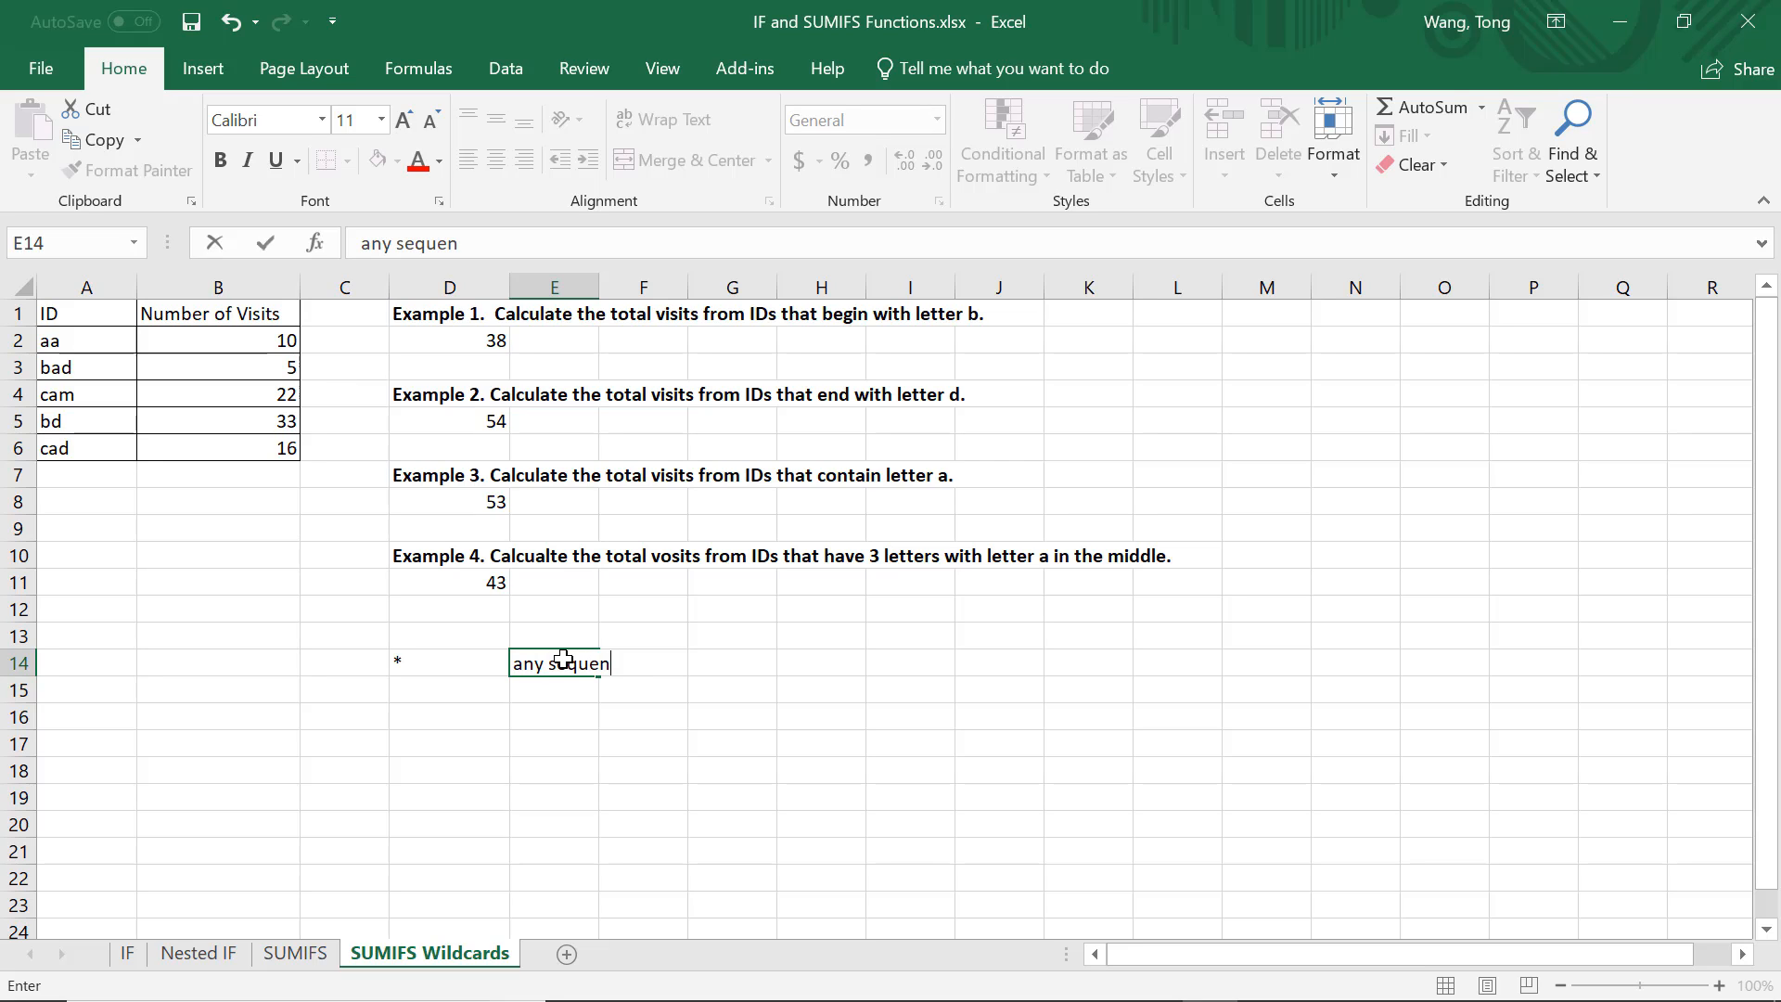
pyautogui.write('ce of character')
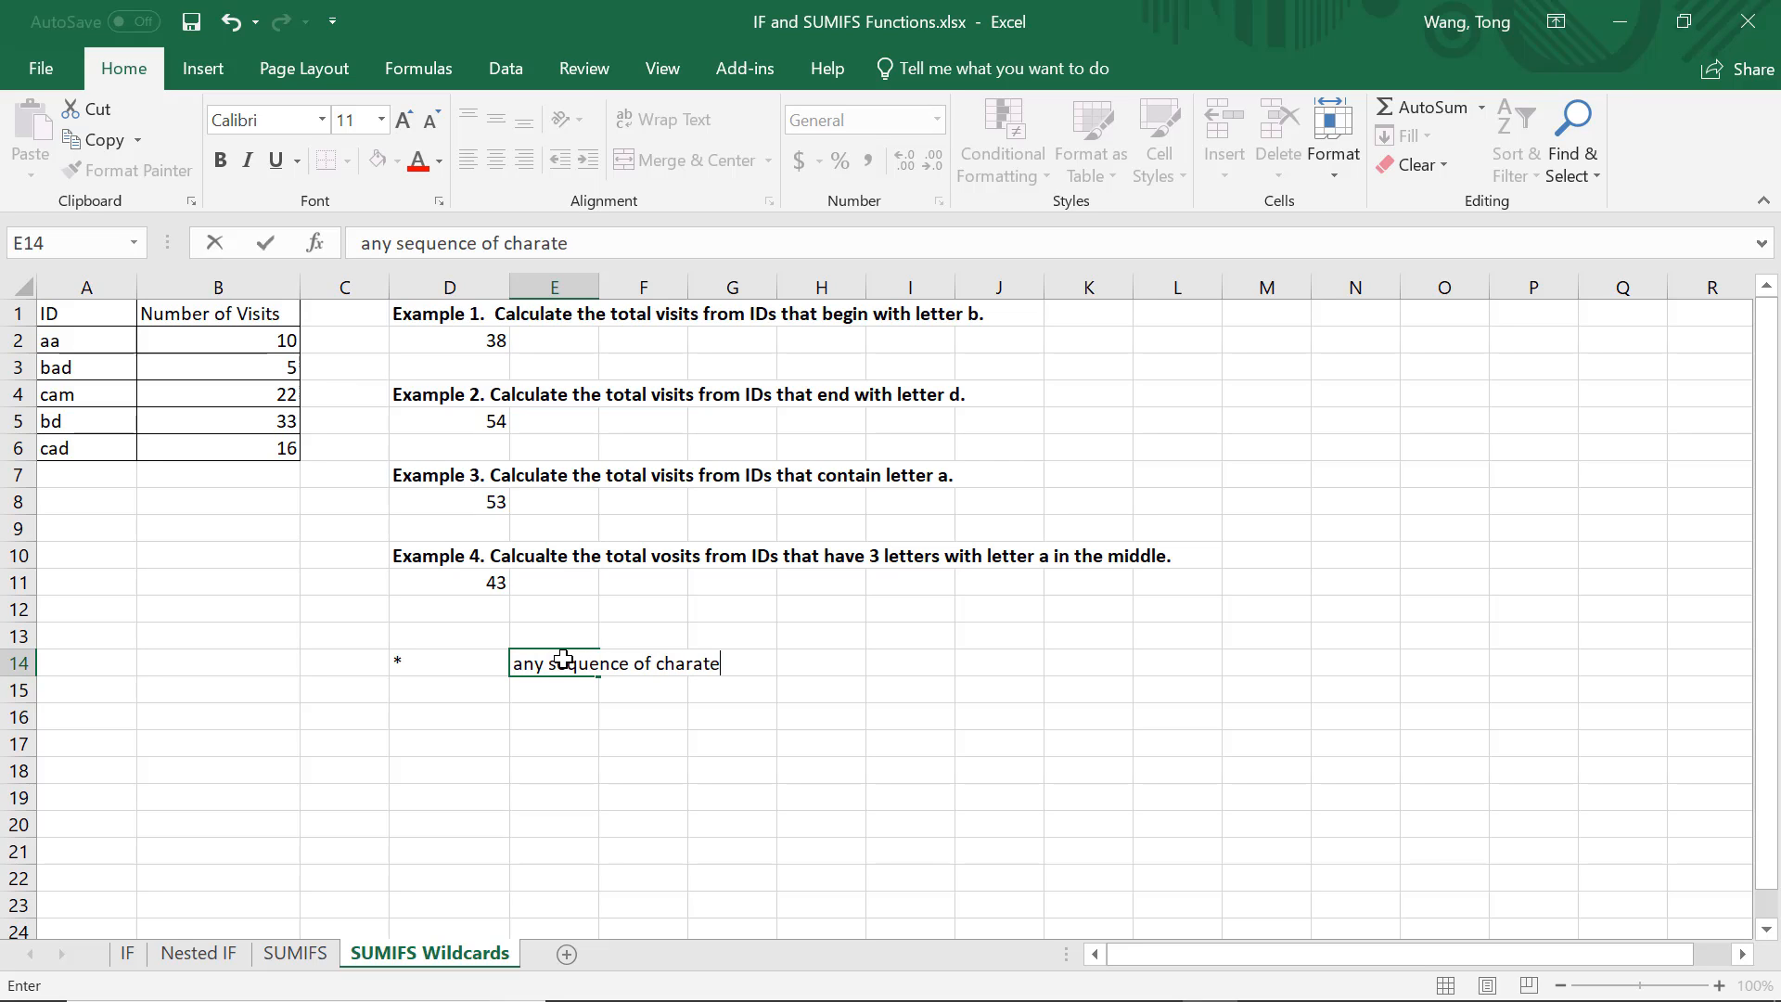
pyautogui.write('s')
pyautogui.press('BackSpace')
pyautogui.press('BackSpace')
pyautogui.press('BackSpace')
pyautogui.press('BackSpace')
pyautogui.write('cters (including ')
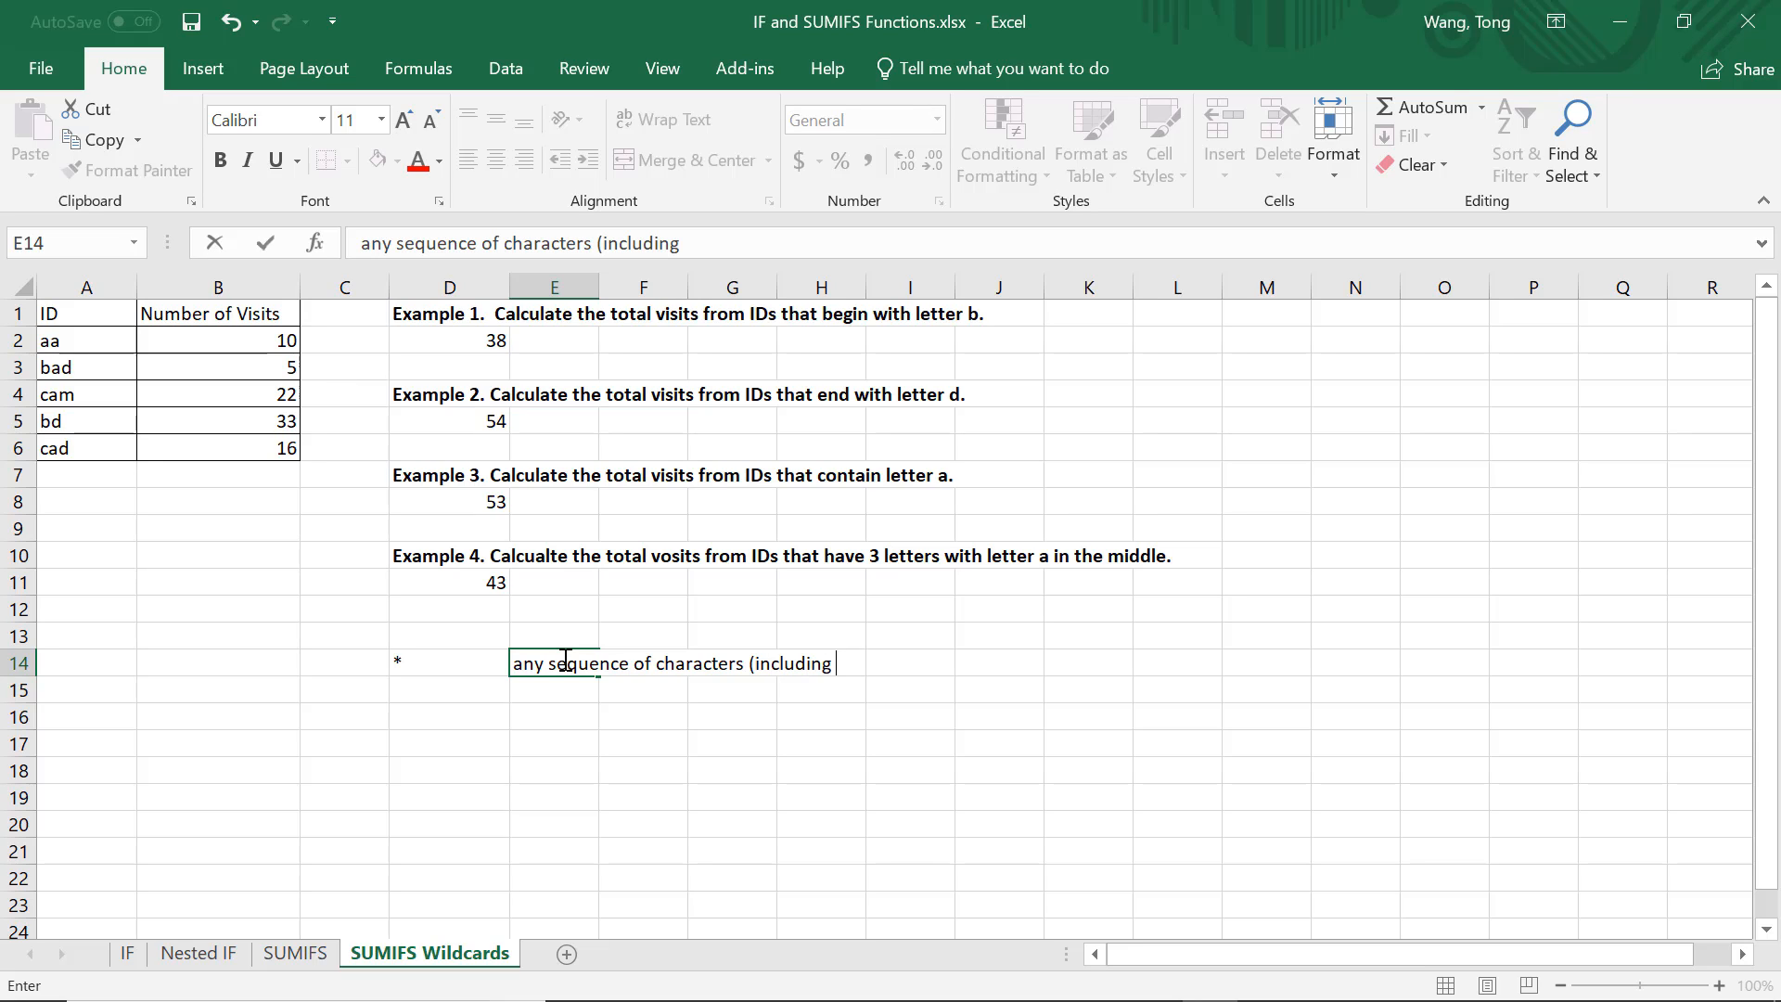
pyautogui.write('empty string')
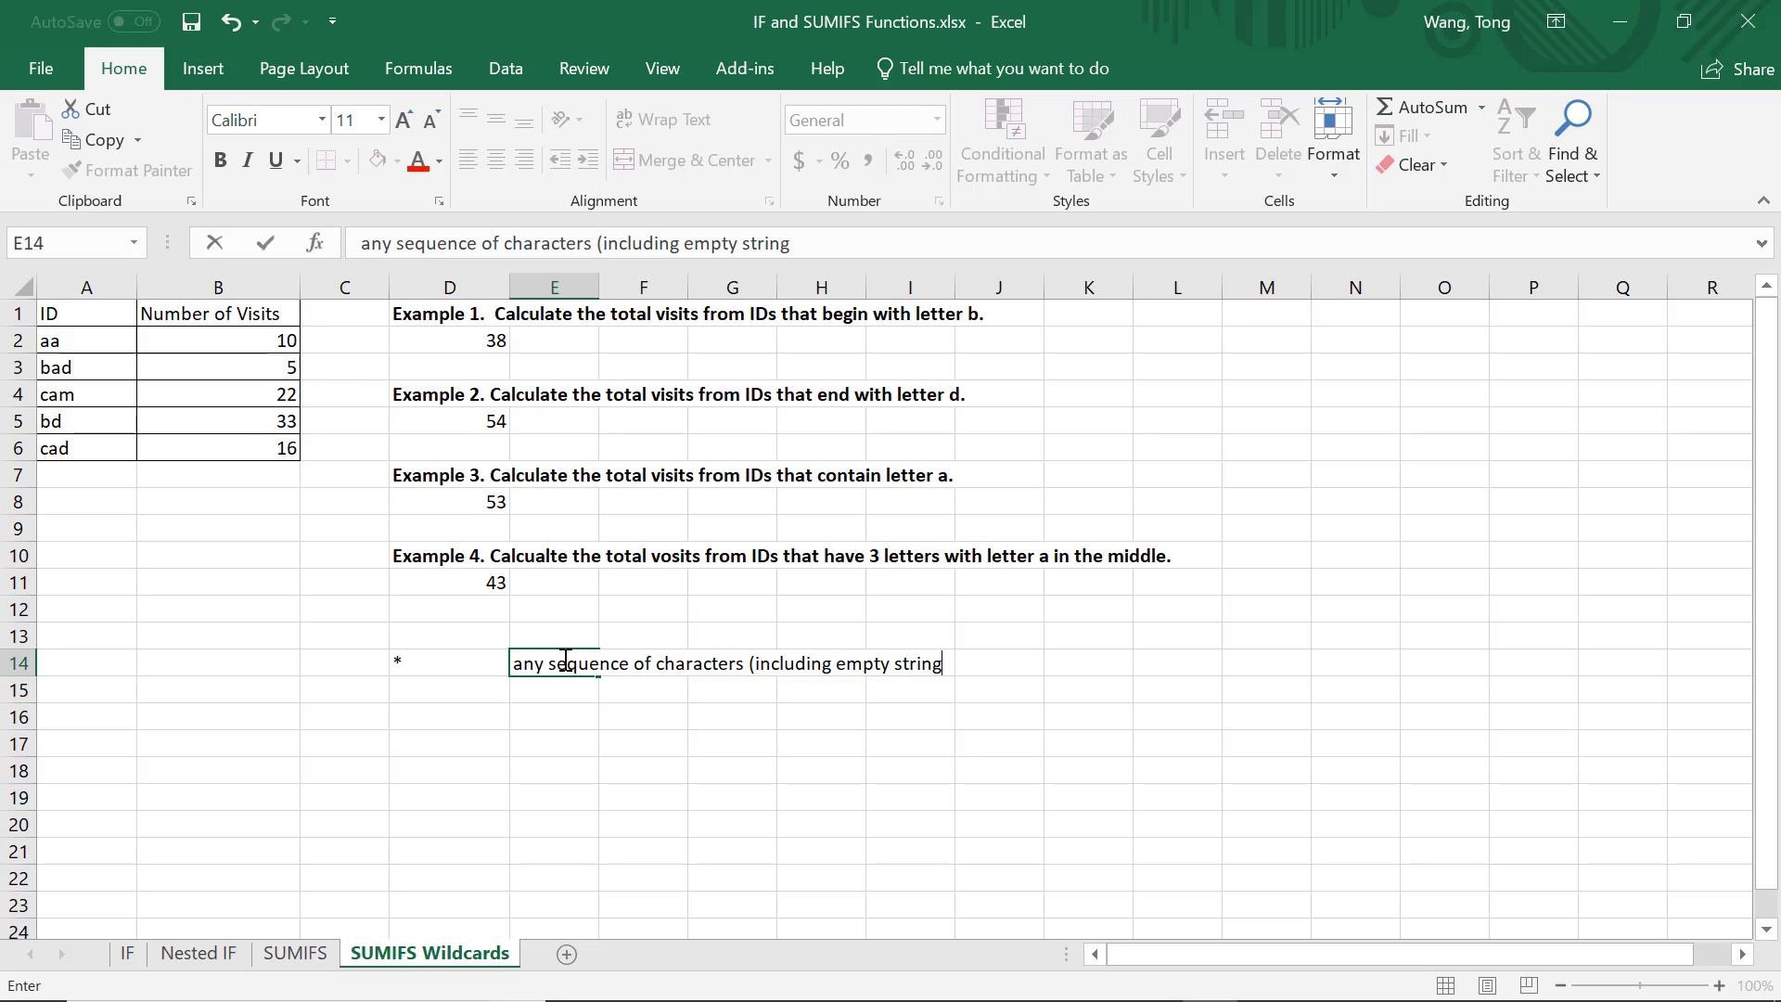
pyautogui.write(')')
# Enter the wildcard ? in D15 and describe it in E15 as "one and only one character.".
pyautogui.click(479, 689)
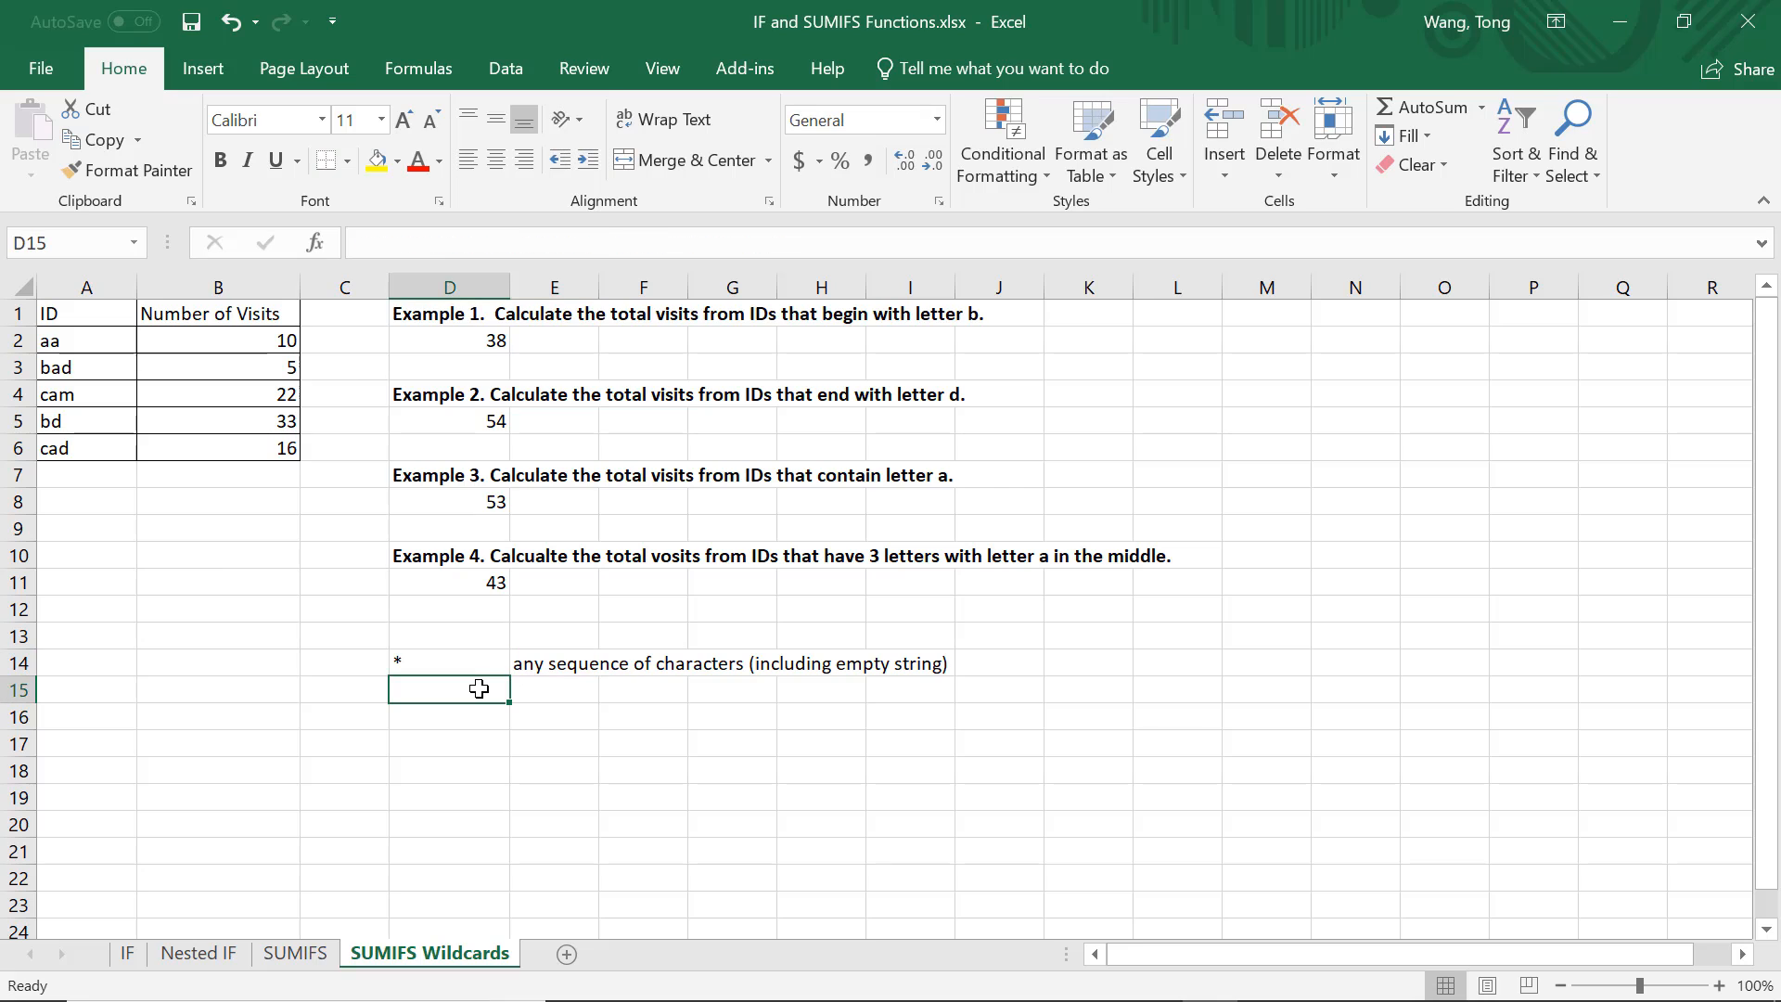
pyautogui.write('?')
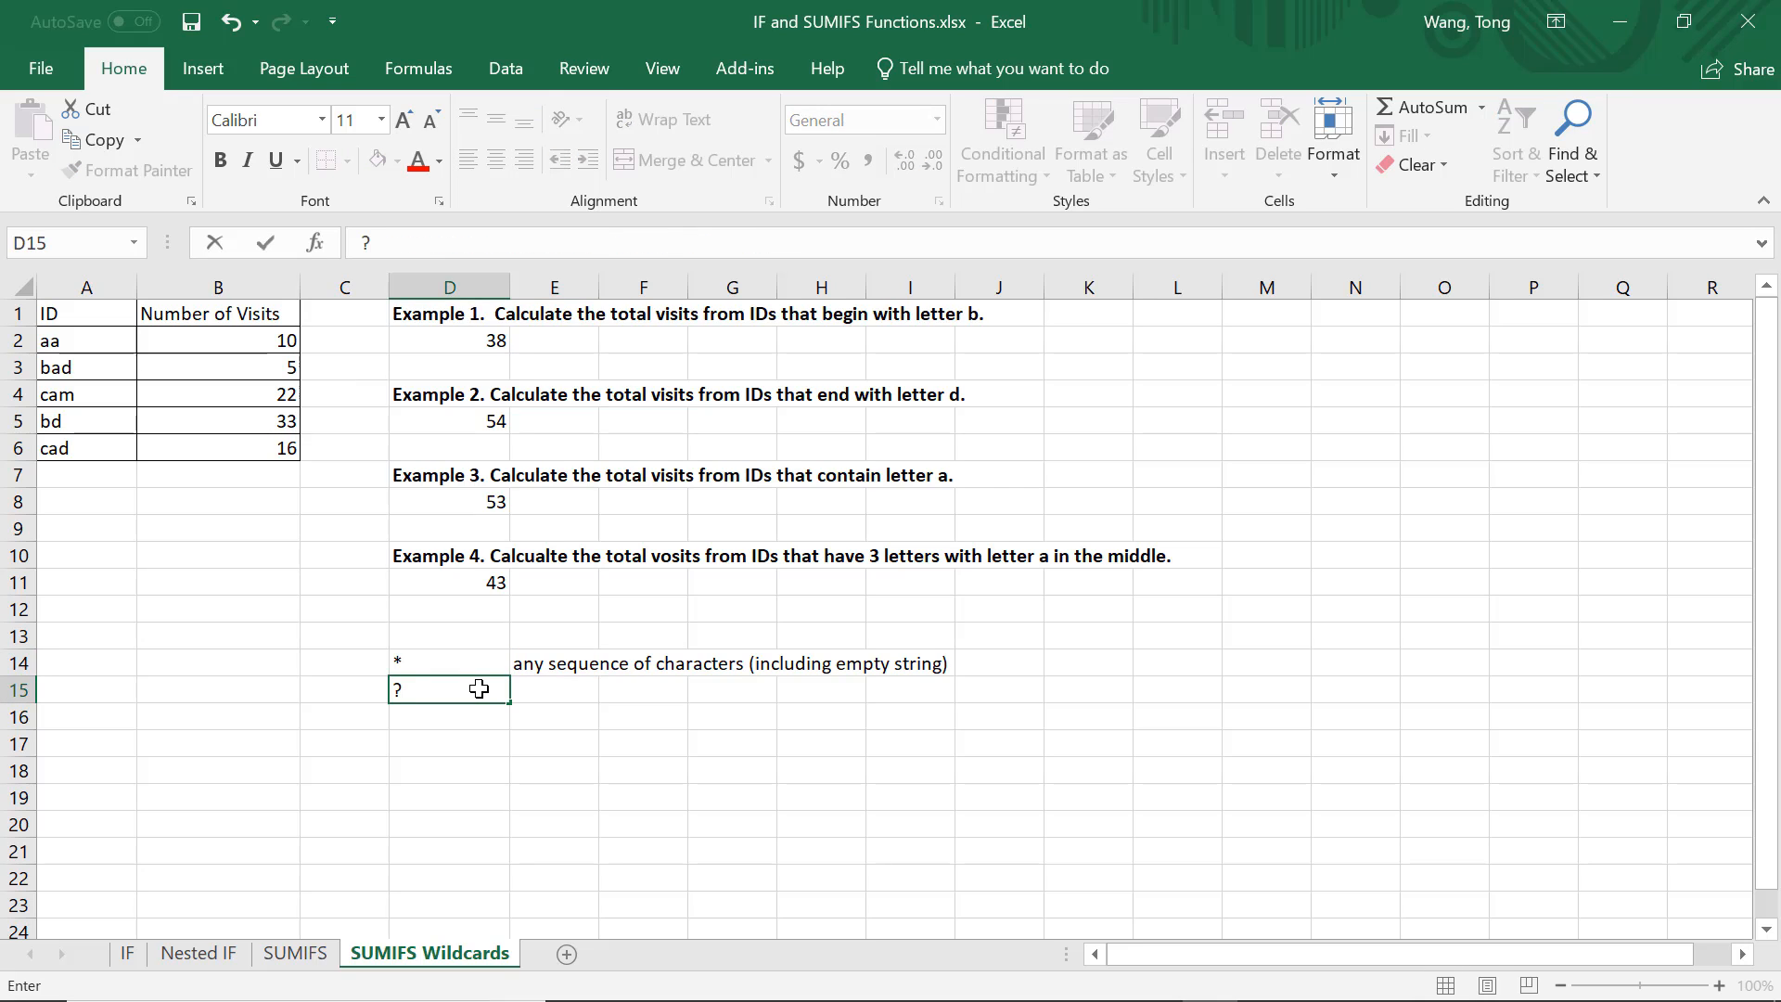
pyautogui.click(535, 685)
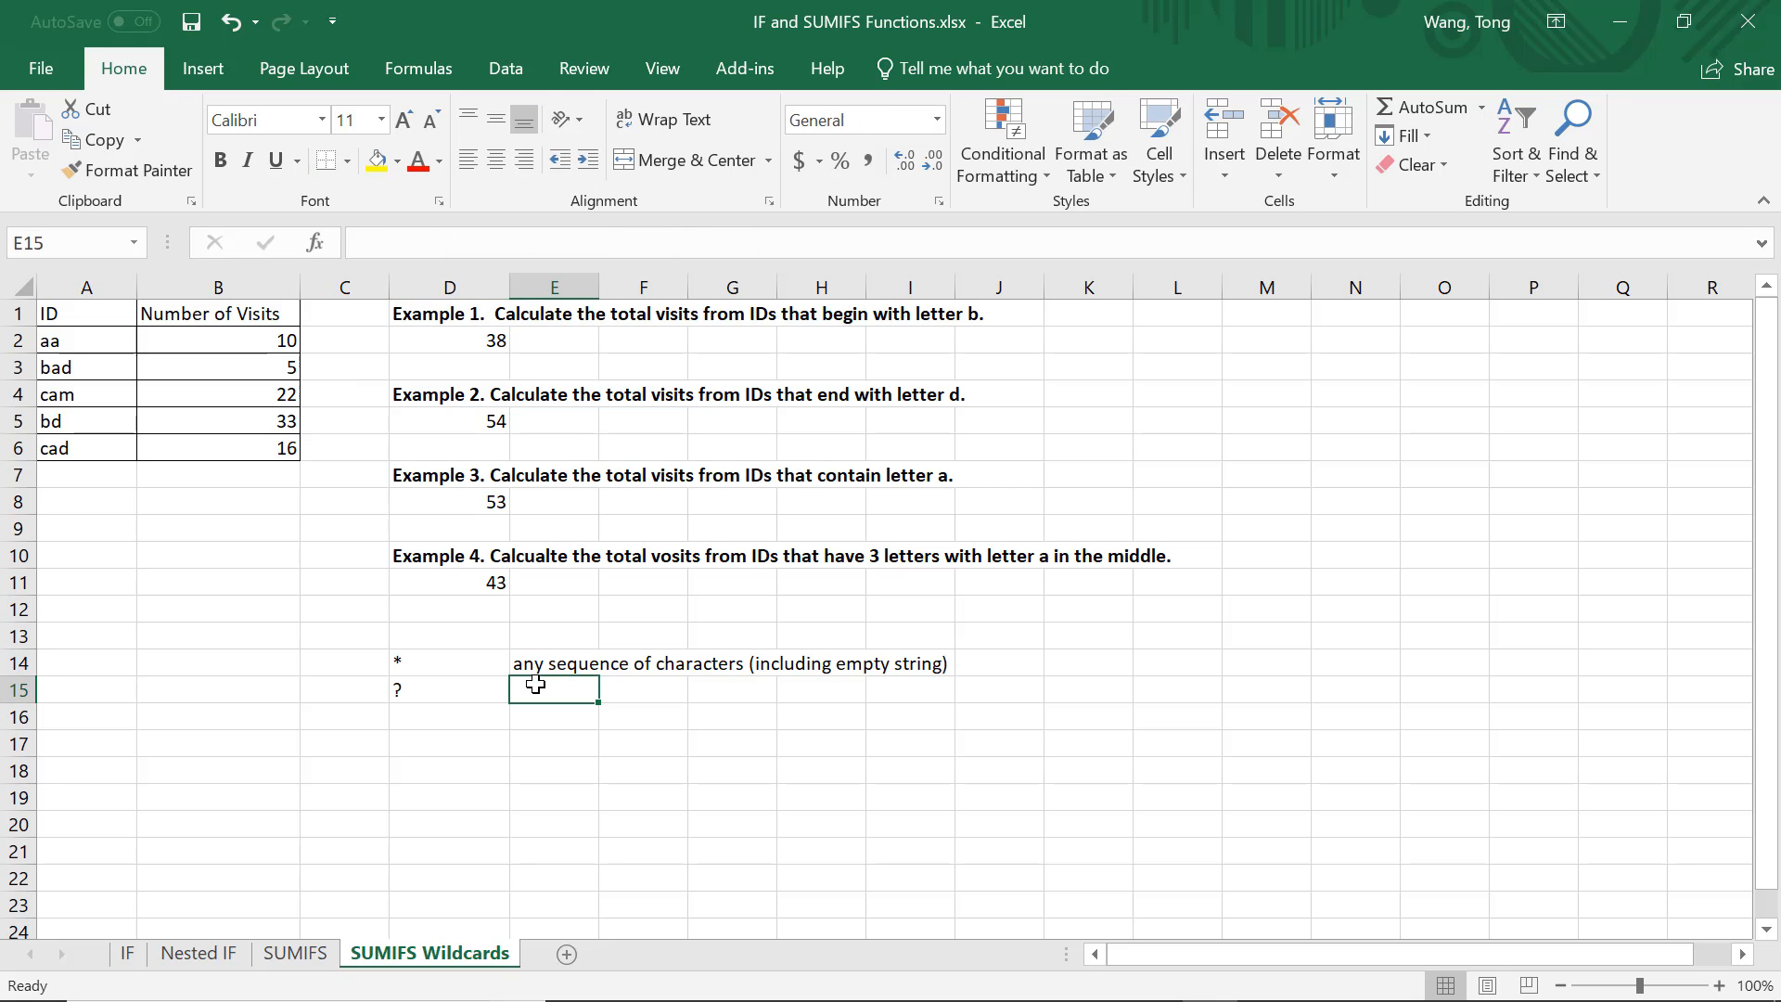
pyautogui.write('one')
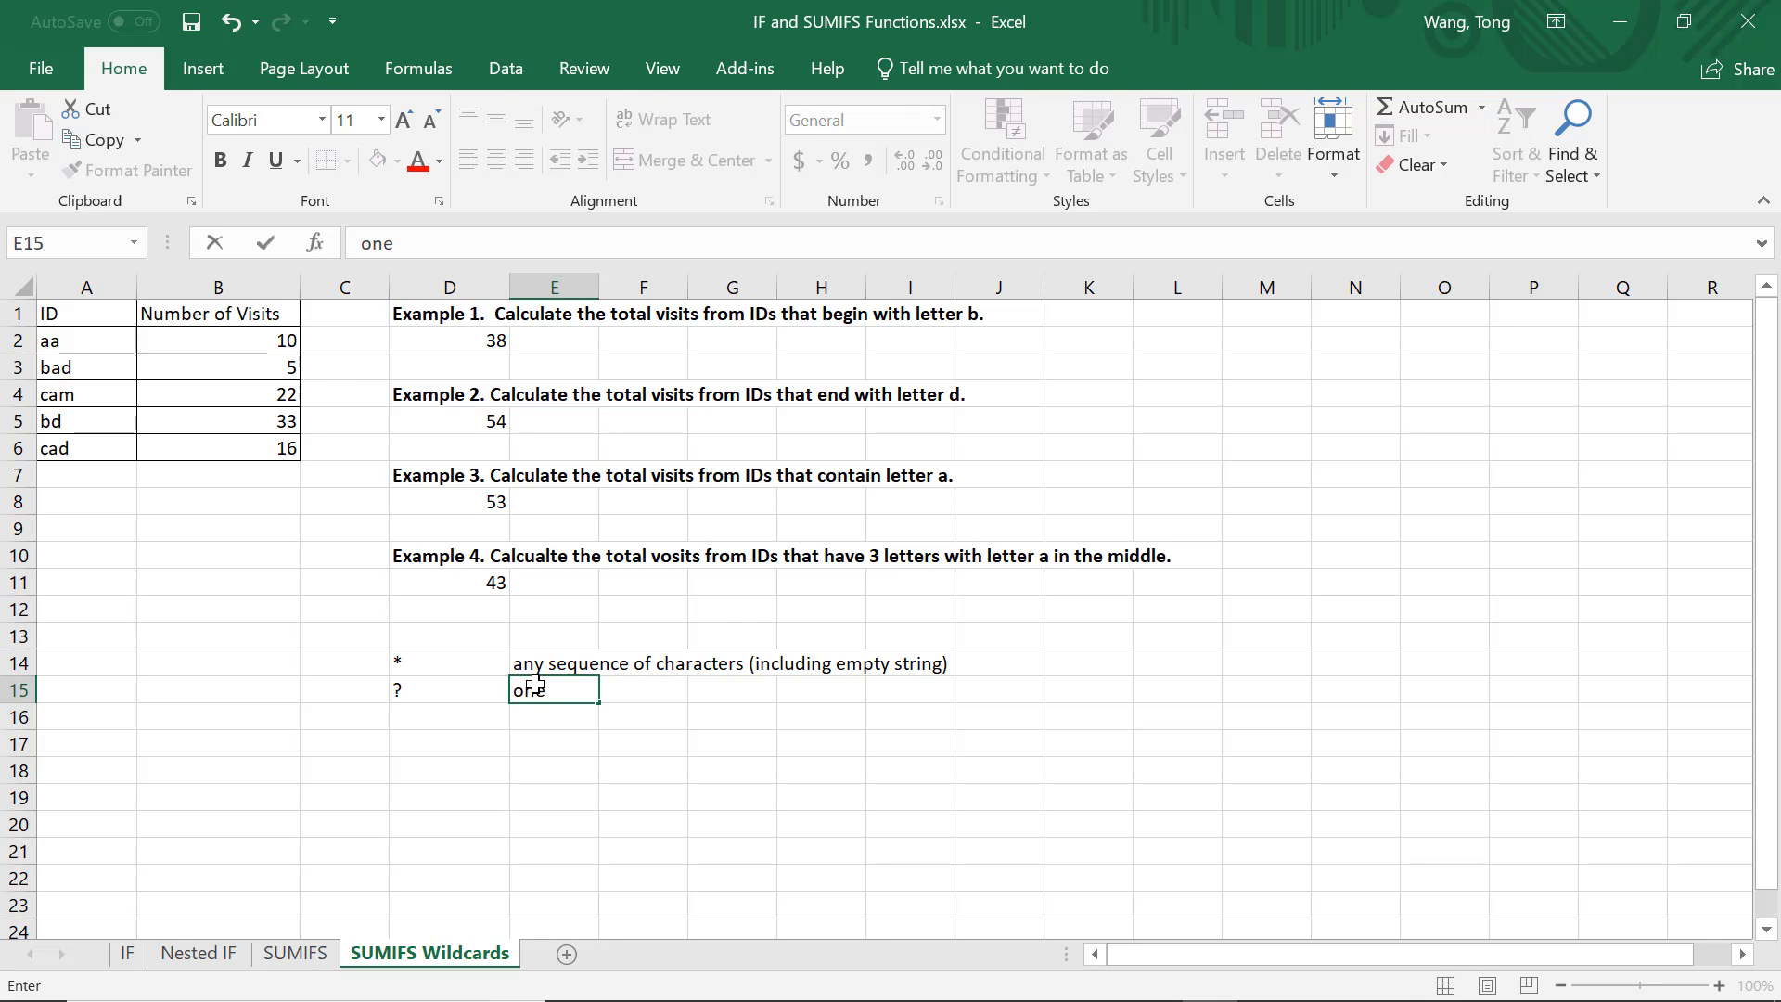
pyautogui.write(' and only one chara')
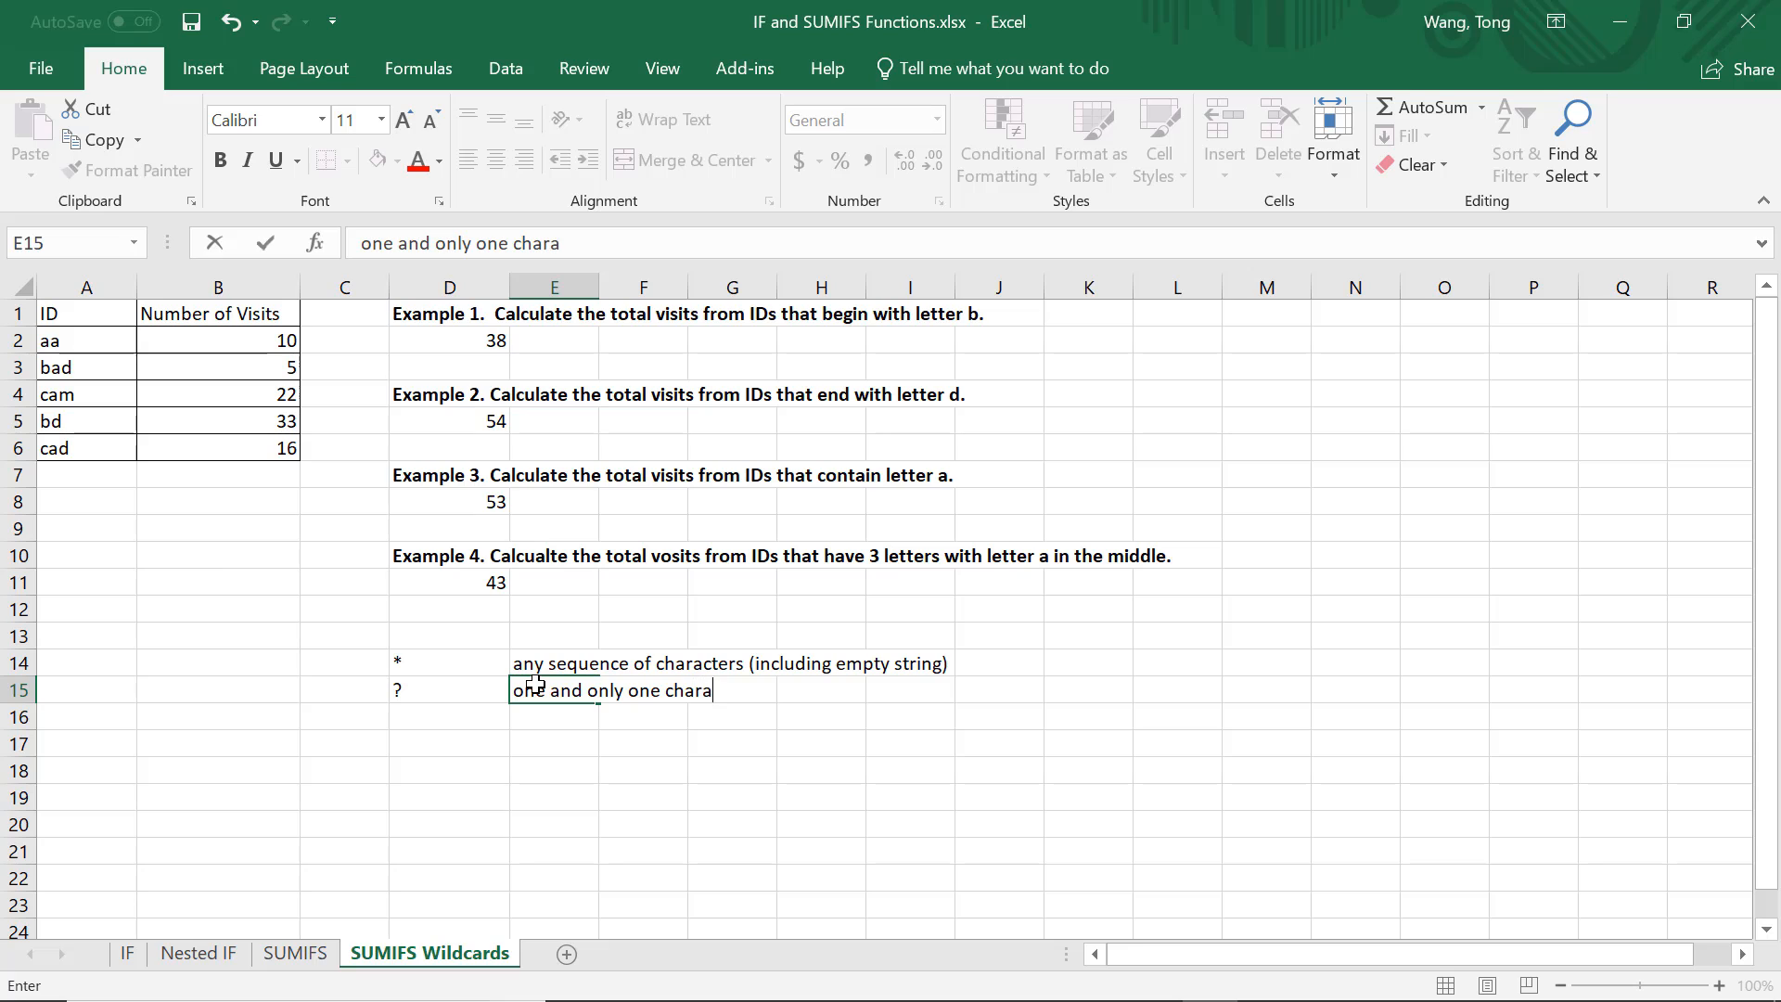
pyautogui.write('cter.')
pyautogui.click(535, 724)
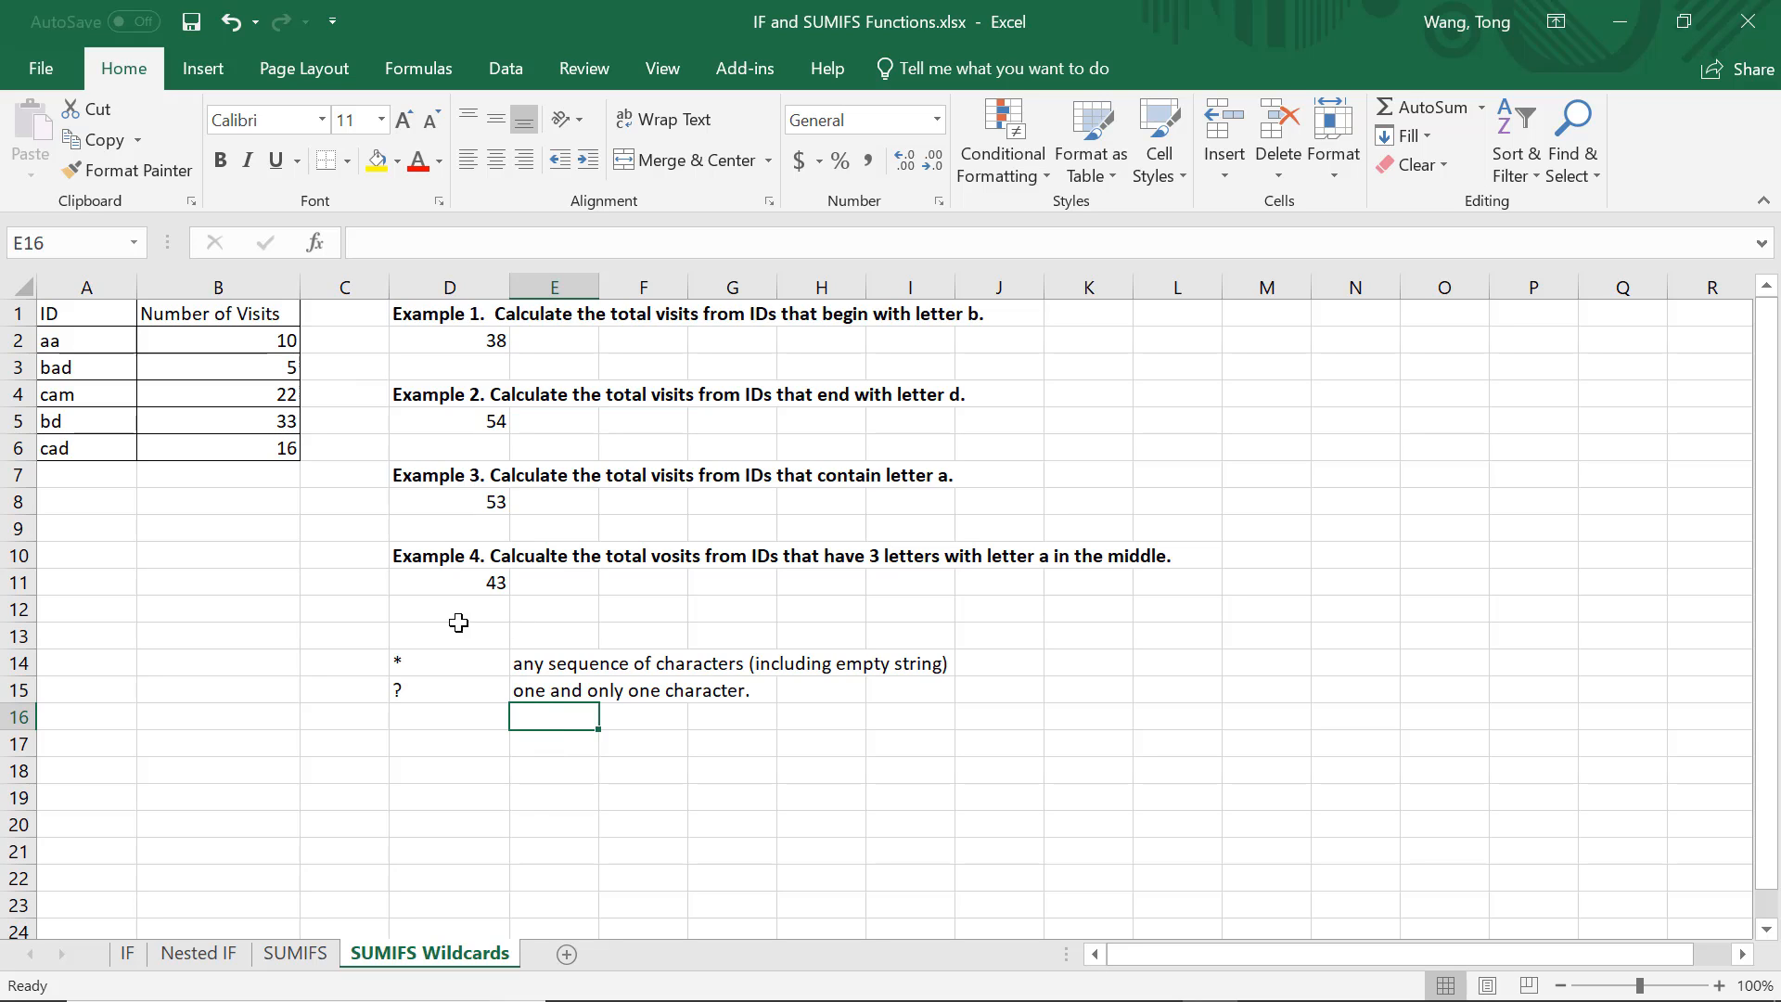
# Select the wildcard notes in D14:E15 and save the workbook.
pyautogui.moveTo(454, 669); pyautogui.dragTo(575, 693)
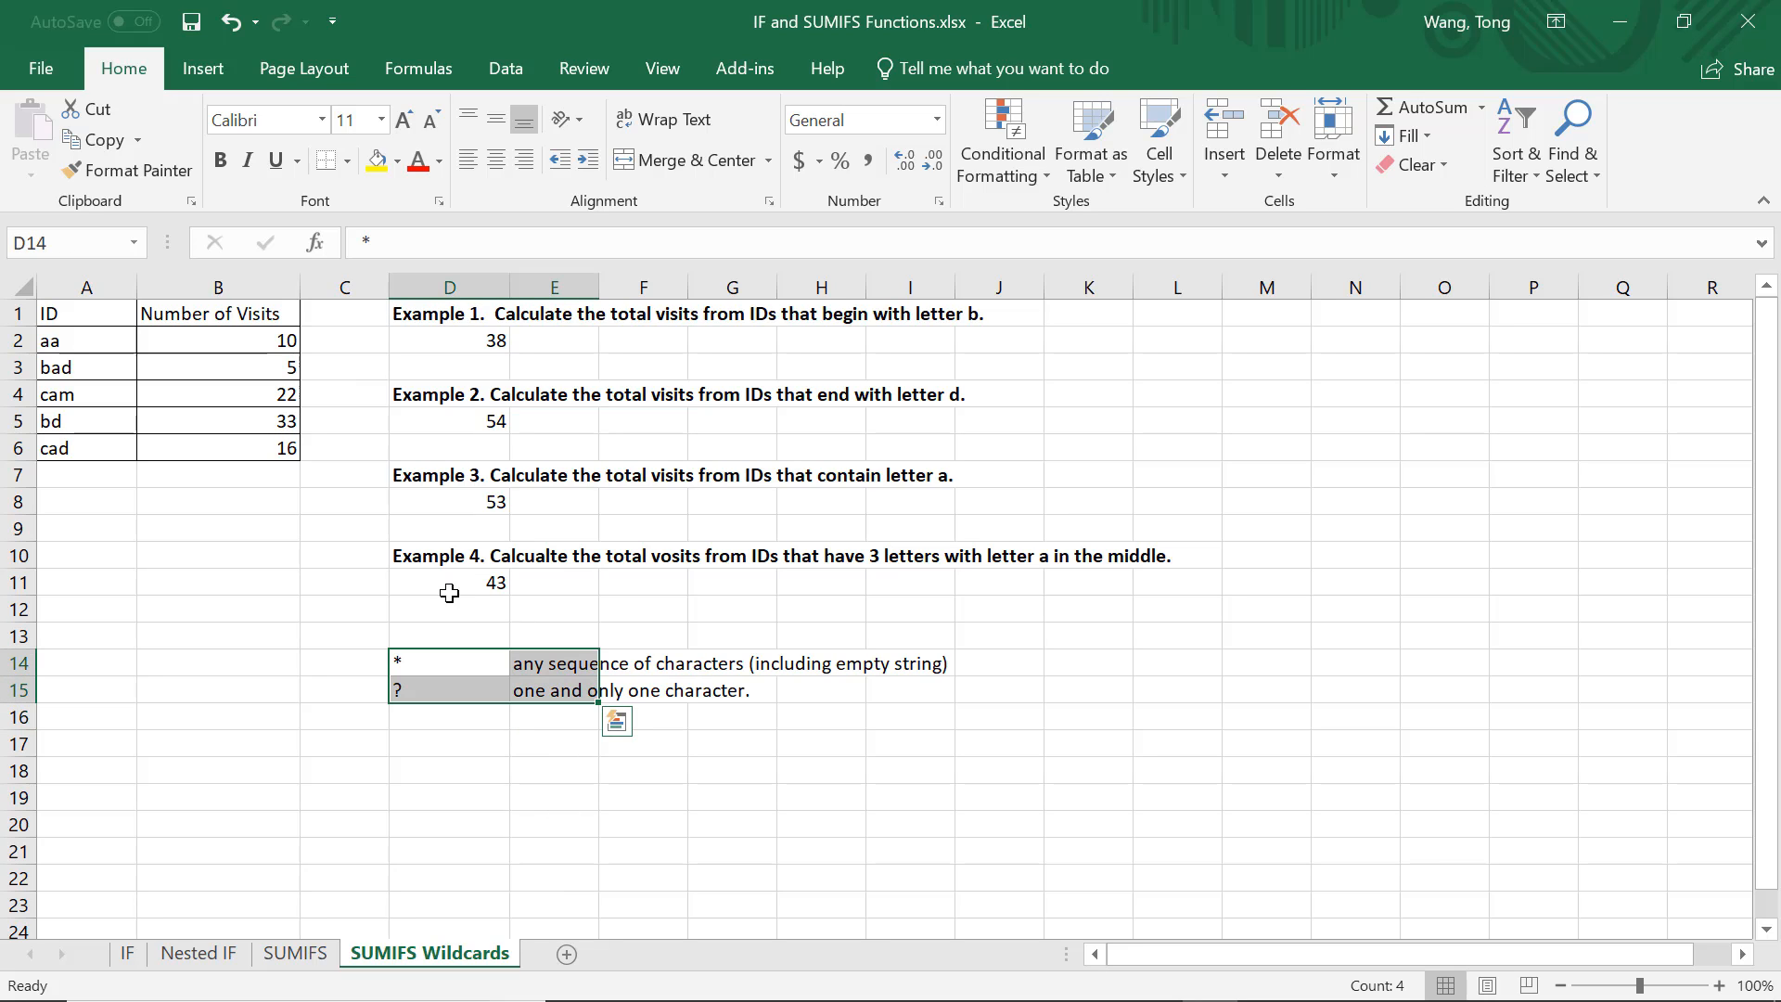
pyautogui.click(191, 23)
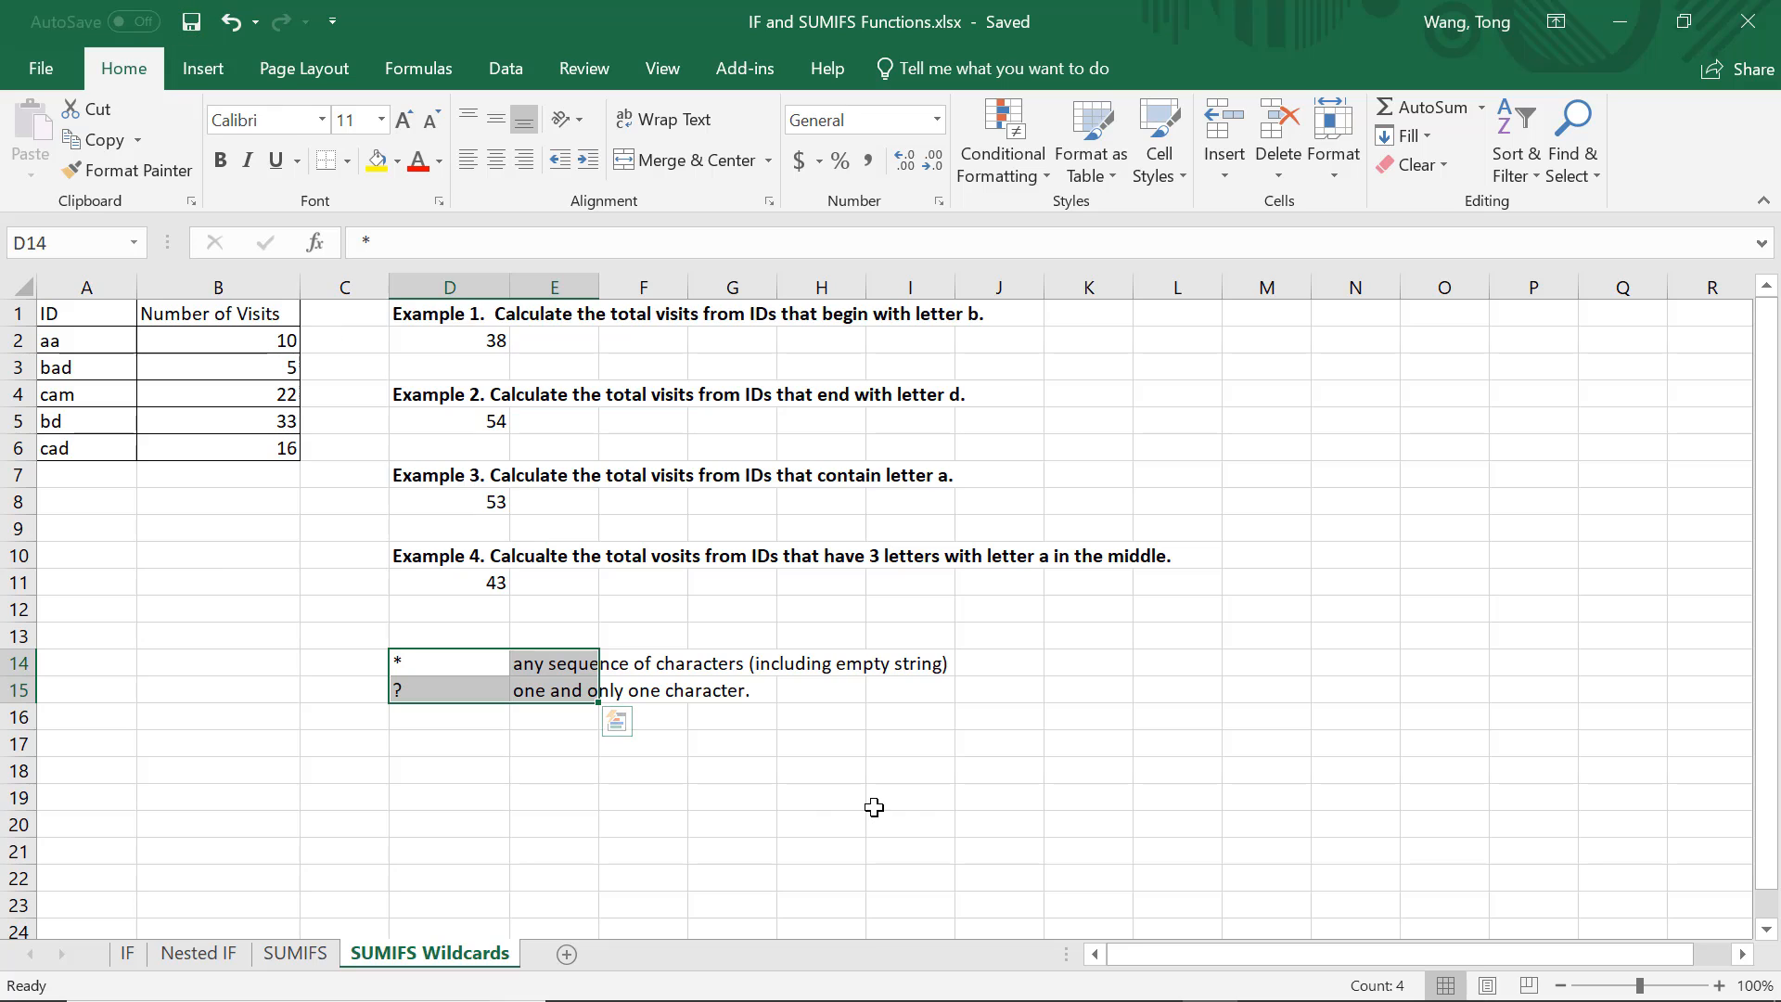